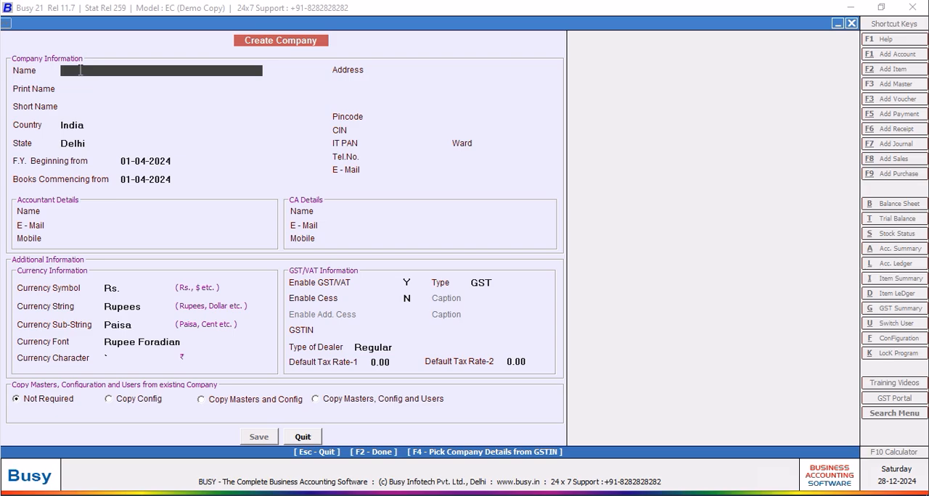
# Enter "Sham's Clothing Point" as the new company's name and print name, leaving the short name blank.
pyautogui.write("Sham's Clothing ")
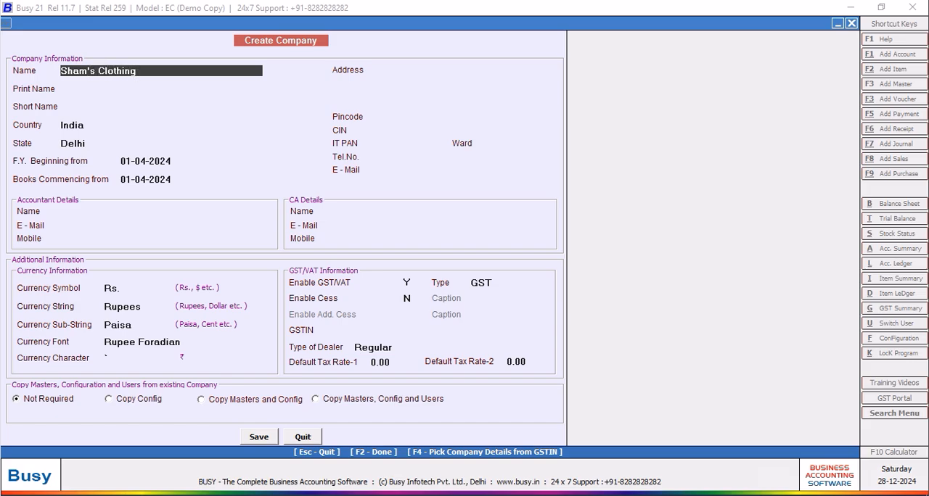
pyautogui.write('Poin')
pyautogui.press('Return')
pyautogui.press('Return')
pyautogui.press('Return')
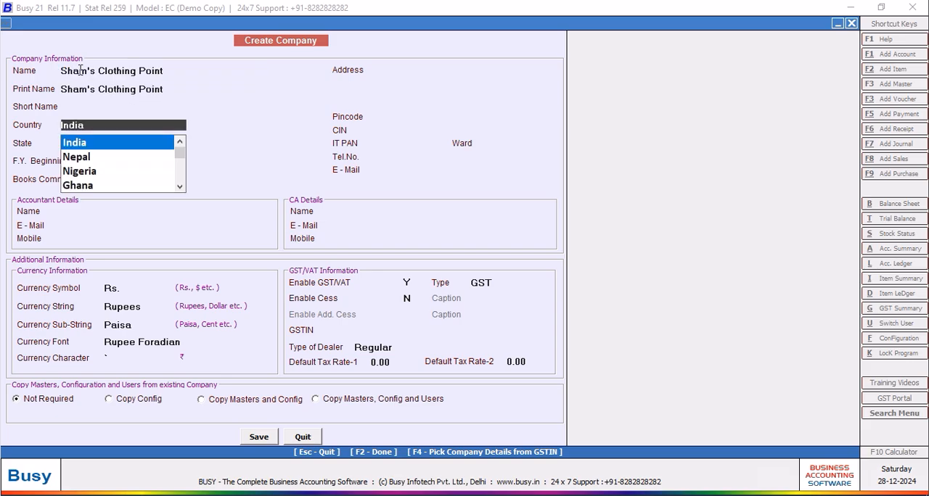
# Set the country to Nepal with Nepali date, and start the financial year and books on 01-12-2080.
pyautogui.write('nepal')
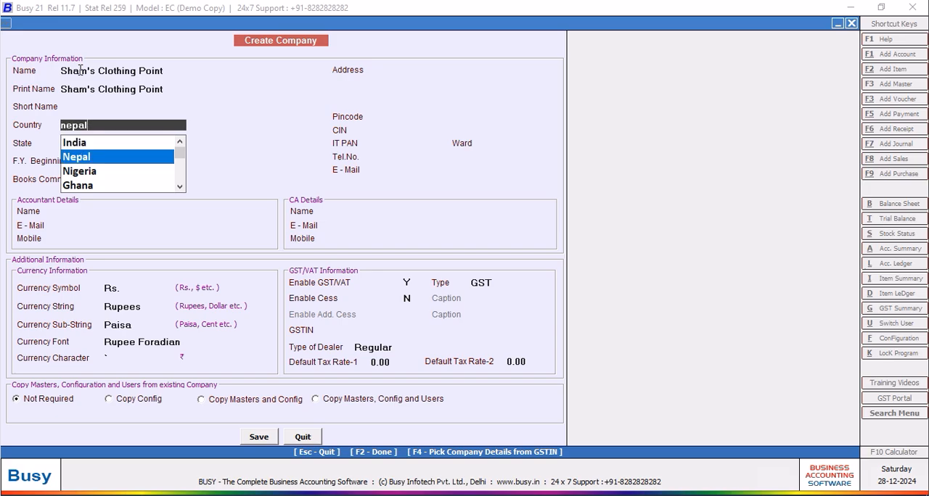
pyautogui.press('Return')
pyautogui.press('Return')
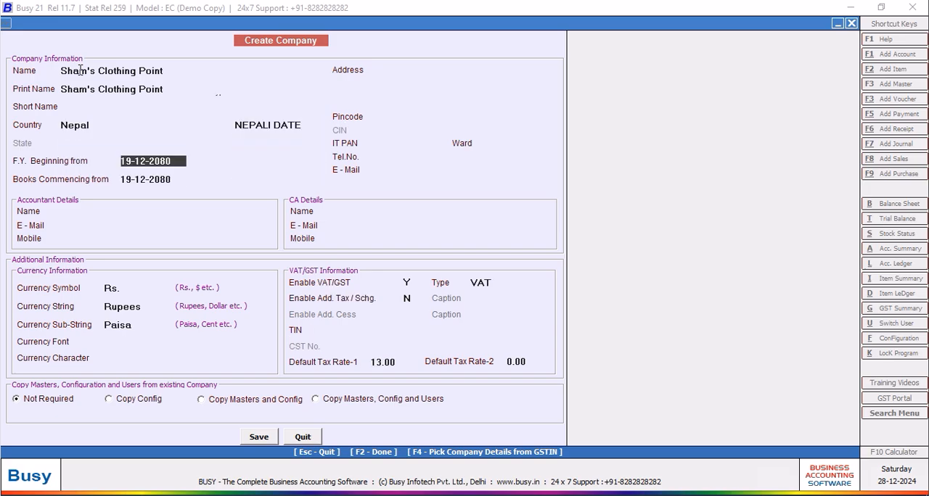
pyautogui.write('01-')
pyautogui.press('Return')
pyautogui.press('Return')
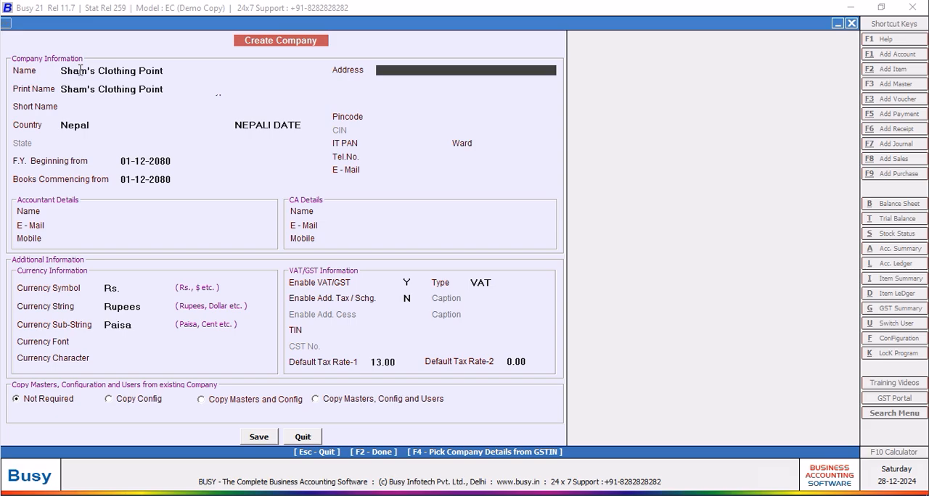
# Enter the company's city and country on the first two address lines.
pyautogui.write('Kamta')
pyautogui.press('BackSpace')
pyautogui.press('BackSpace')
pyautogui.press('BackSpace')
pyautogui.write('tmandu')
pyautogui.press('Return')
pyautogui.write('Nepal')
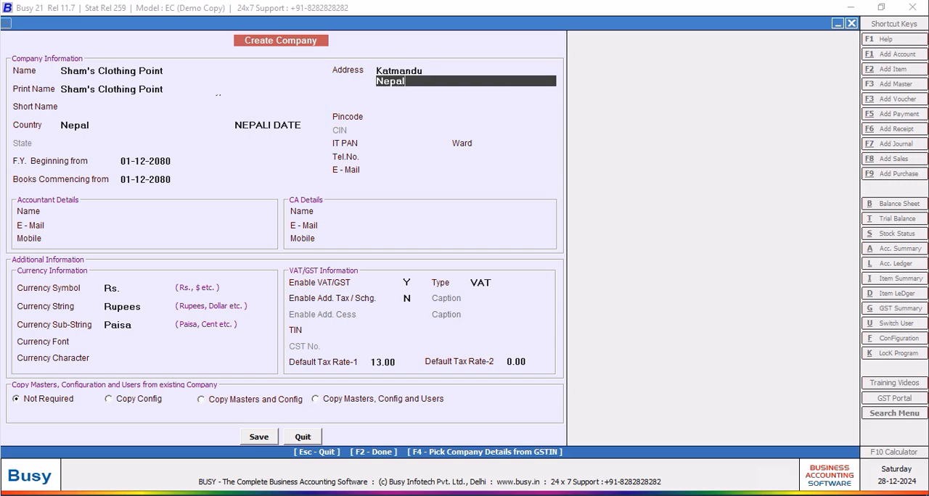
pyautogui.press('Return')
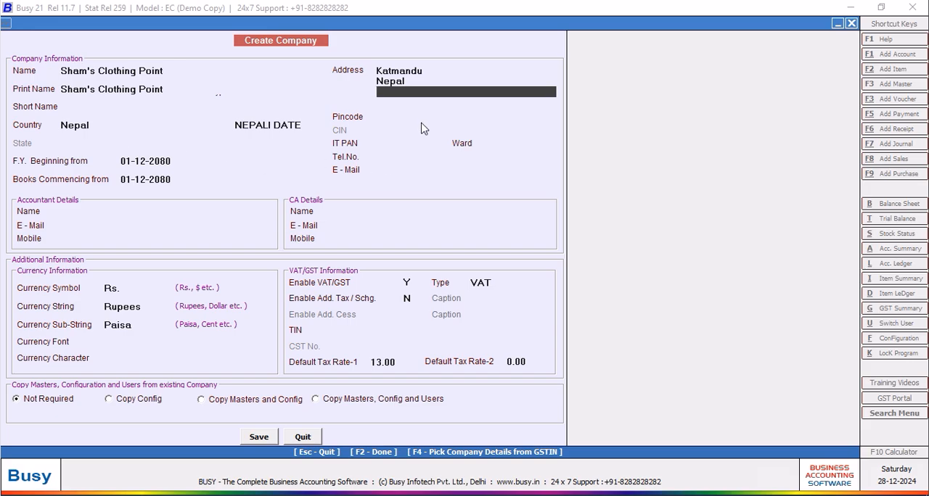
# Fill in the company's telephone number.
pyautogui.click(390, 155)
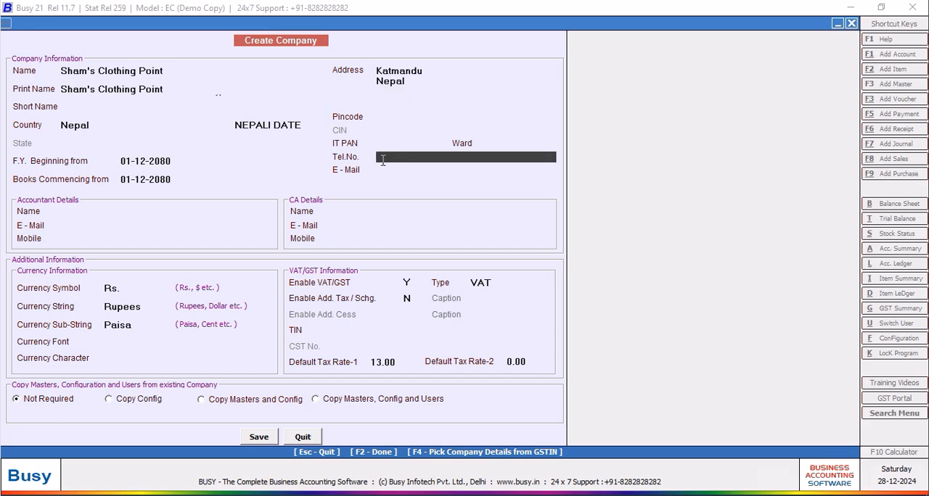
pyautogui.press('Return')
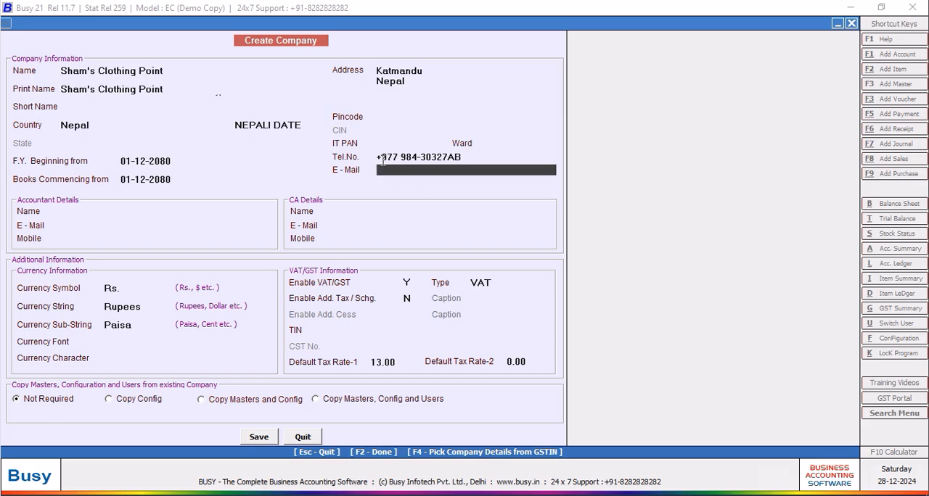
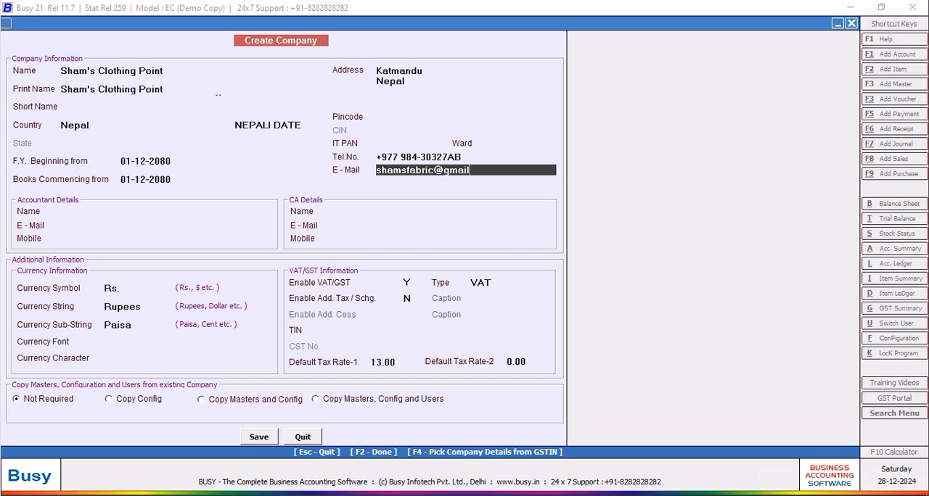
# Save the new company information and continue past the SuperUser setup.
pyautogui.click(257, 438)
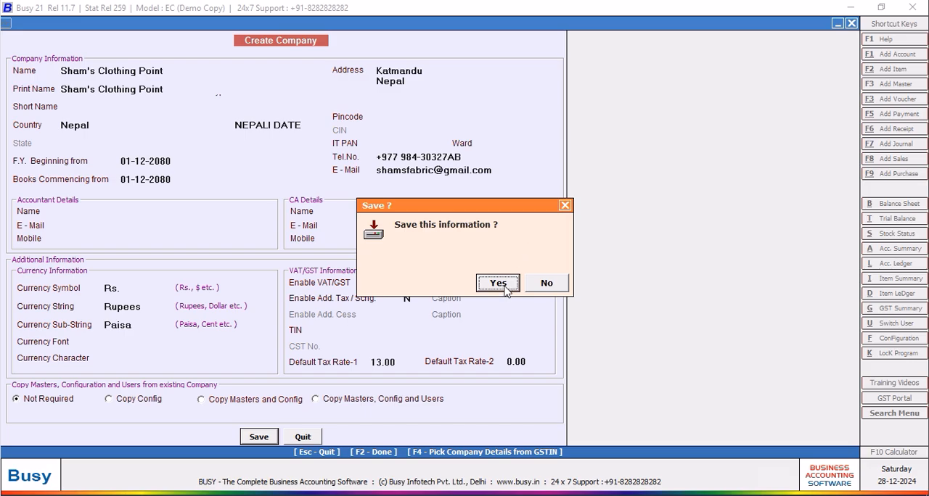
pyautogui.press('Return')
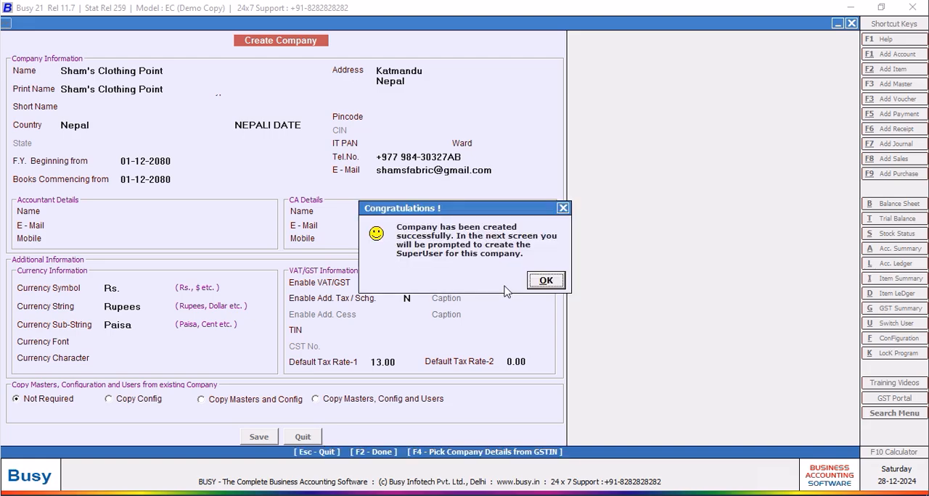
pyautogui.click(552, 284)
pyautogui.write('N')
pyautogui.click(128, 137)
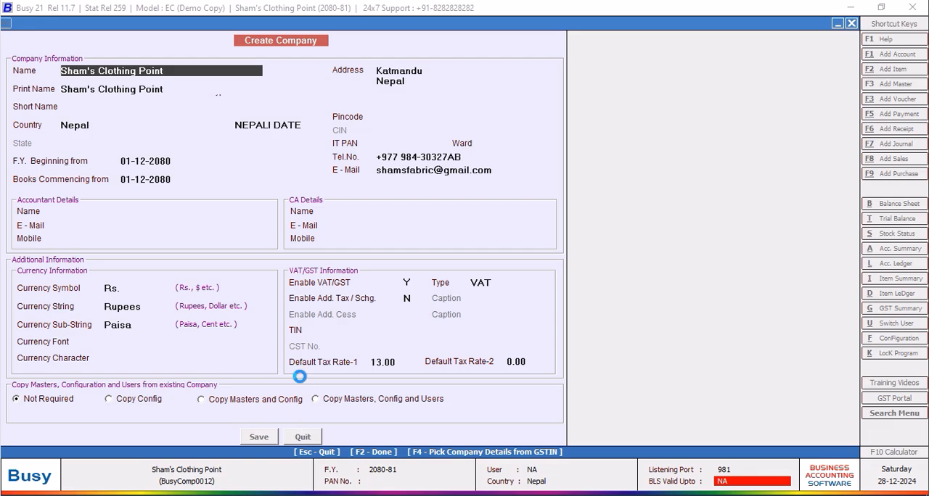
# Enable Multi Currency in the Accounts features, save the change and exit the feature configuration.
pyautogui.click(88, 413)
pyautogui.click(88, 179)
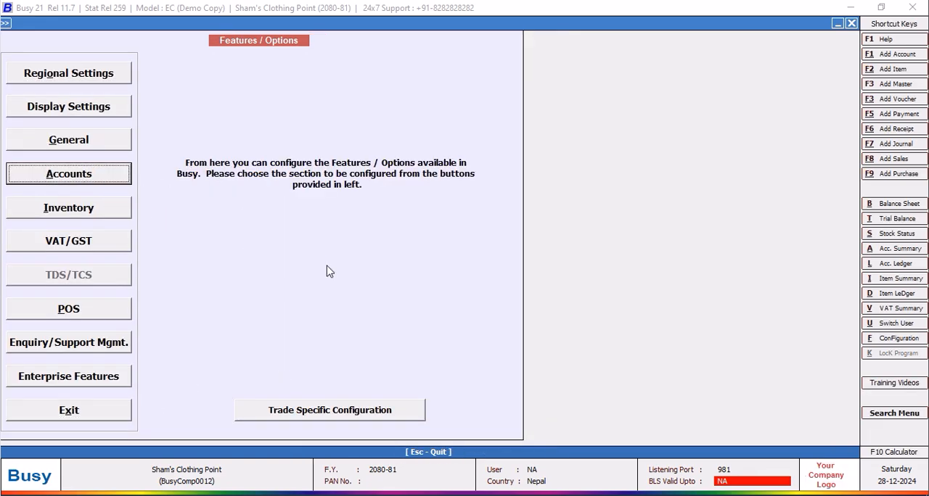
pyautogui.click(285, 189)
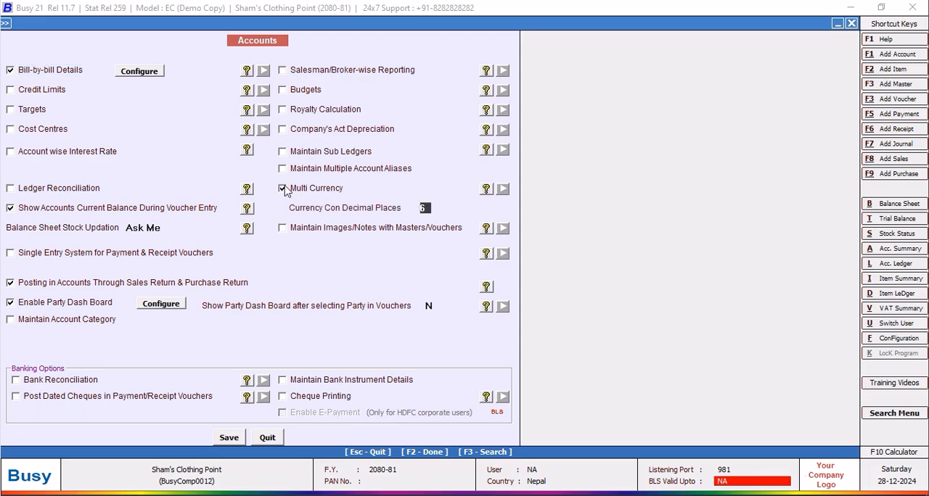
pyautogui.click(231, 438)
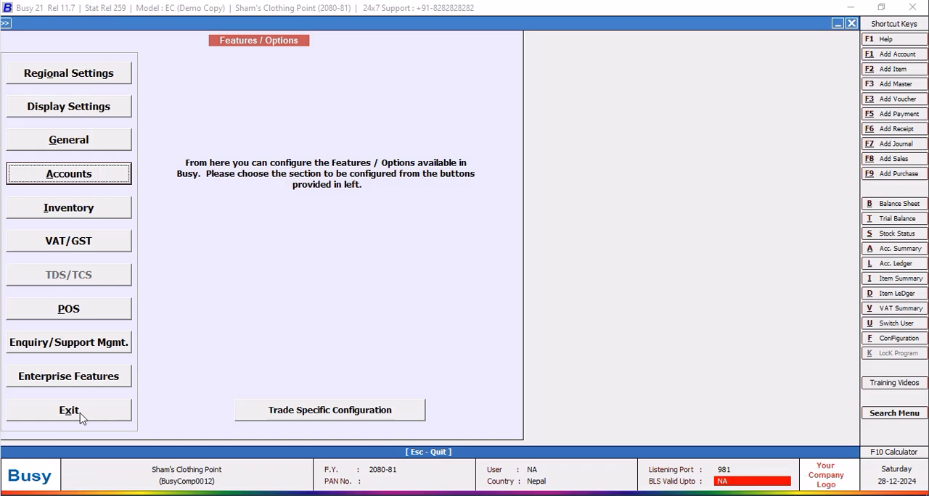
pyautogui.click(81, 418)
# Open the company's details for editing, check them and close without saving.
pyautogui.click(60, 59)
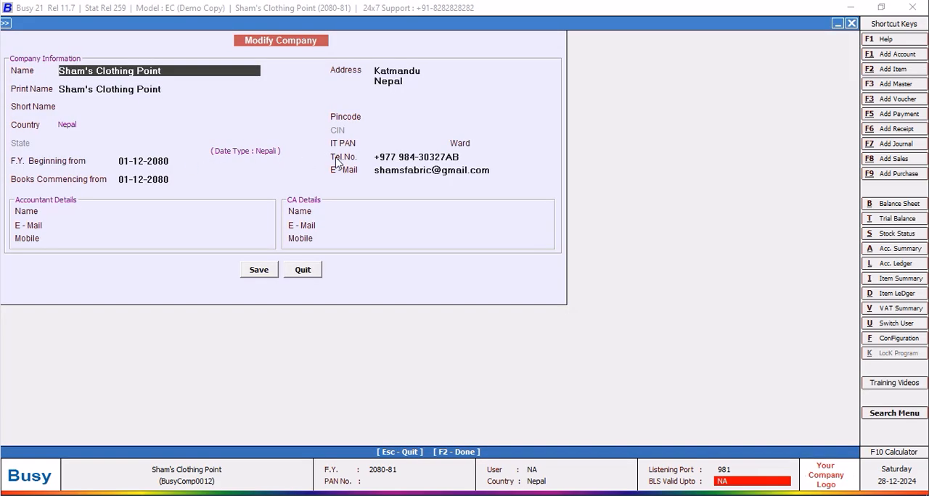
pyautogui.click(305, 271)
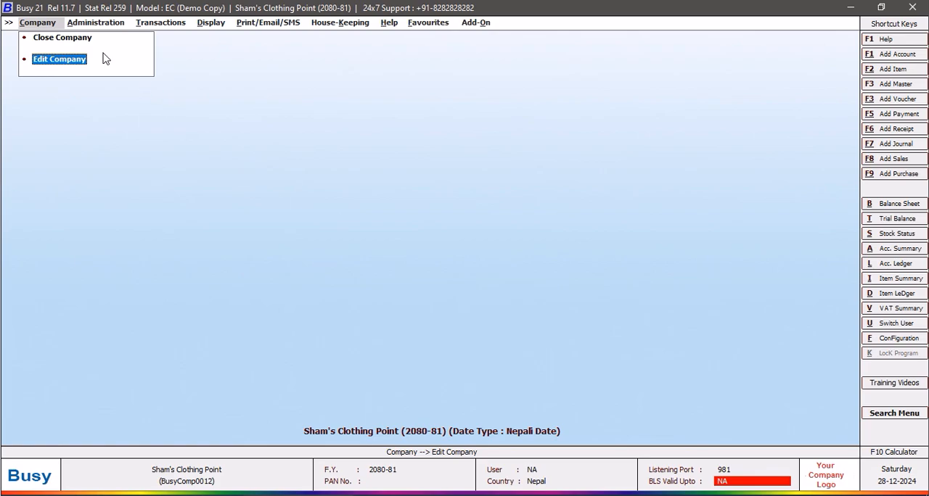
# Open Regional Settings from the features configuration, check the DD/MM/YYYY date format and close without saving.
pyautogui.click(95, 24)
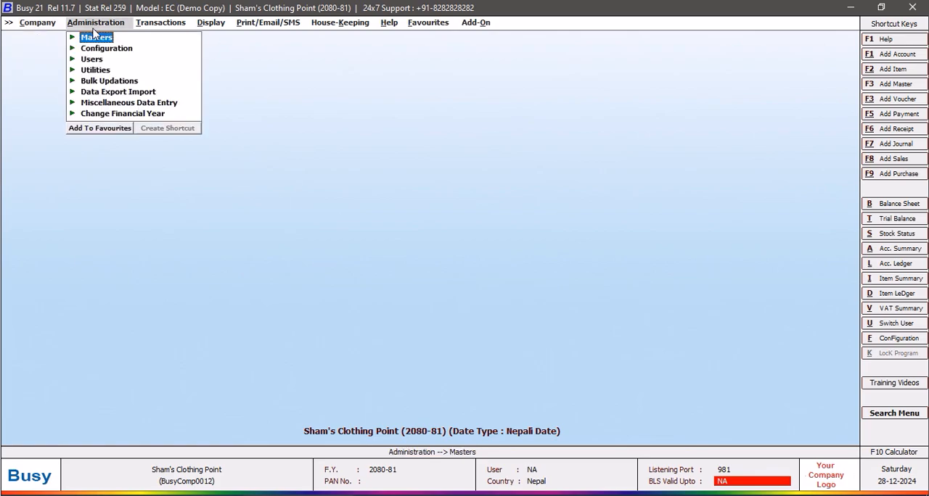
pyautogui.click(112, 51)
pyautogui.click(131, 52)
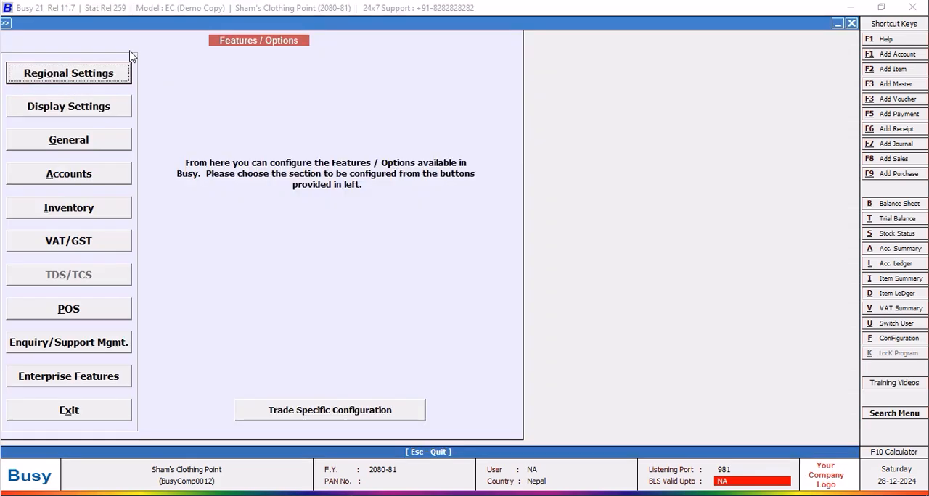
pyautogui.click(78, 74)
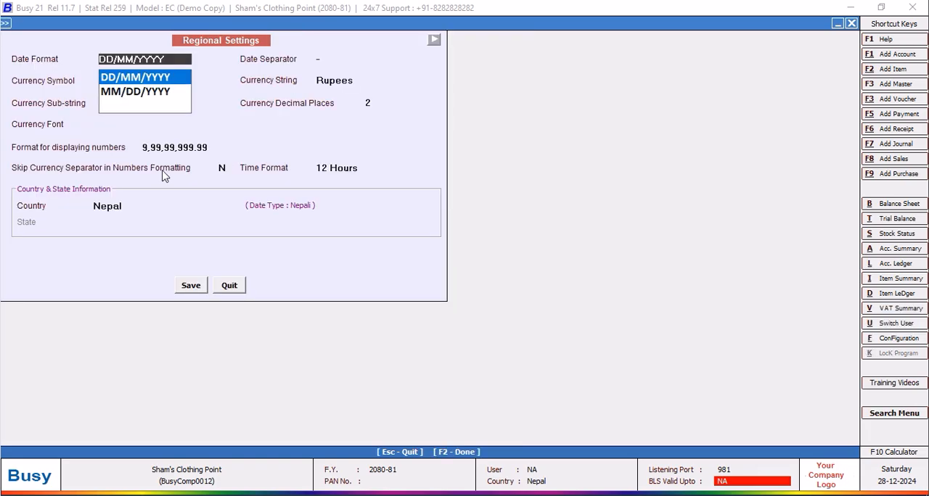
pyautogui.click(121, 79)
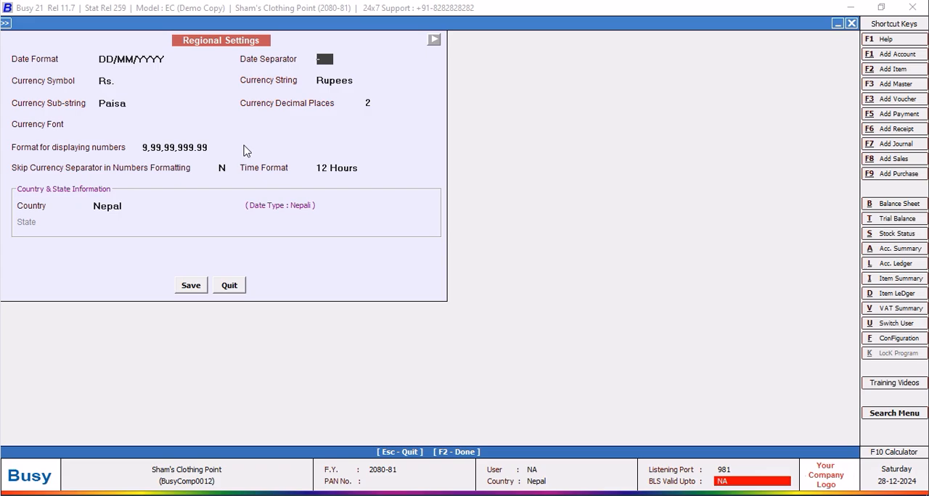
pyautogui.click(227, 287)
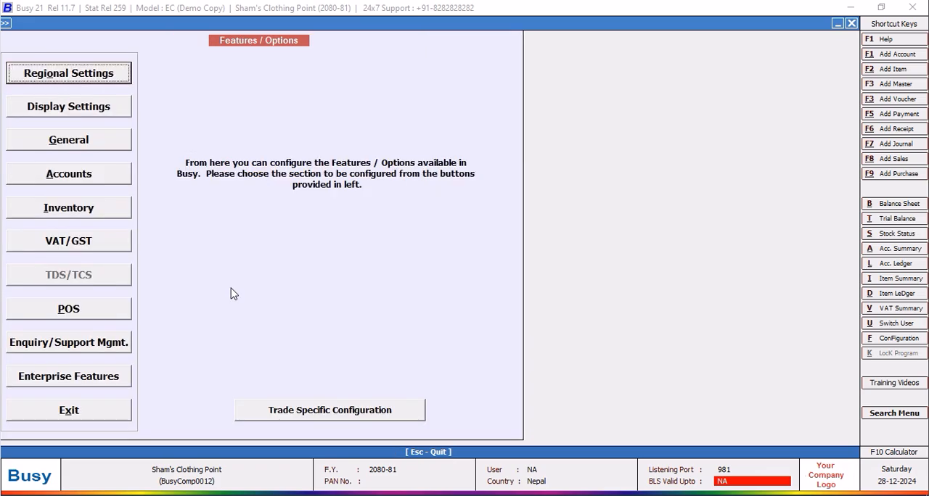
# Look through the Display Settings, General and Accounts options, closing each without saving.
pyautogui.click(92, 110)
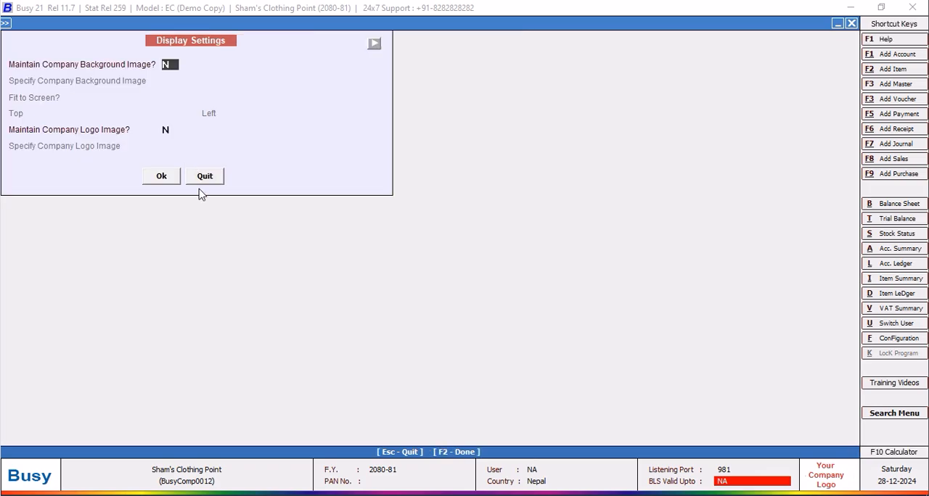
pyautogui.click(216, 182)
pyautogui.click(94, 147)
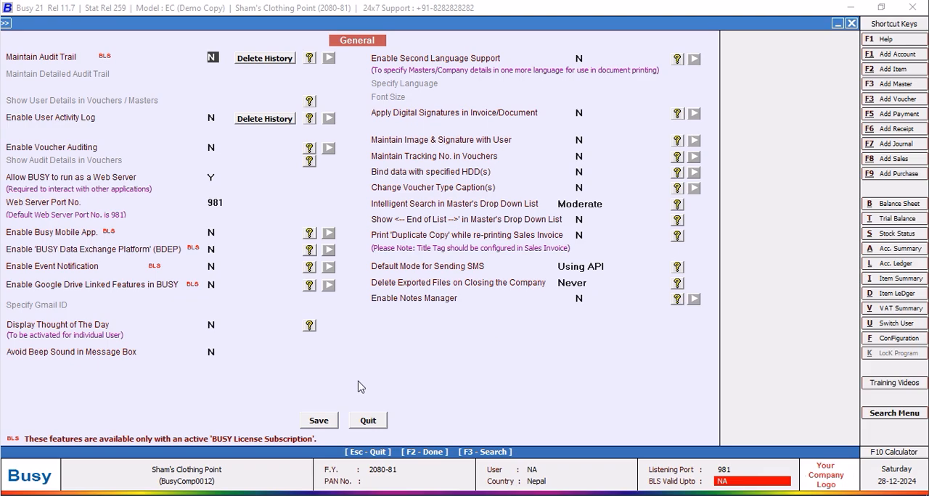
pyautogui.click(371, 422)
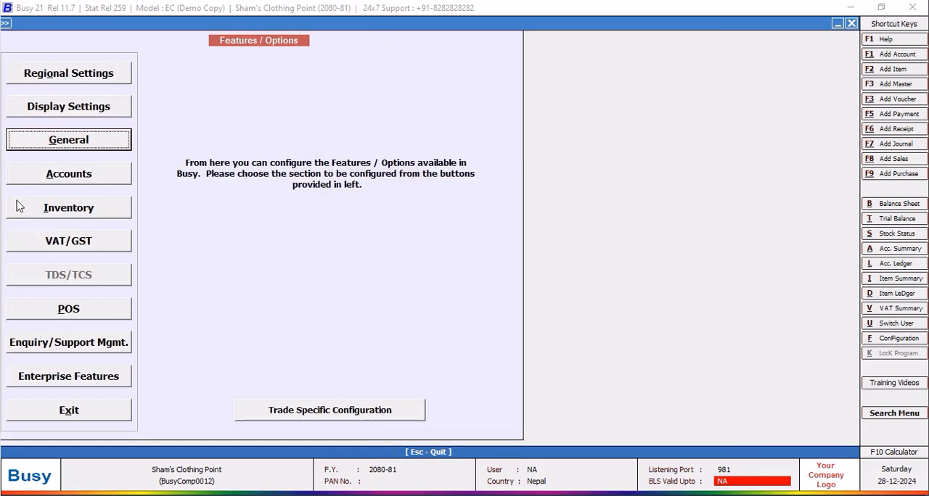
pyautogui.click(87, 178)
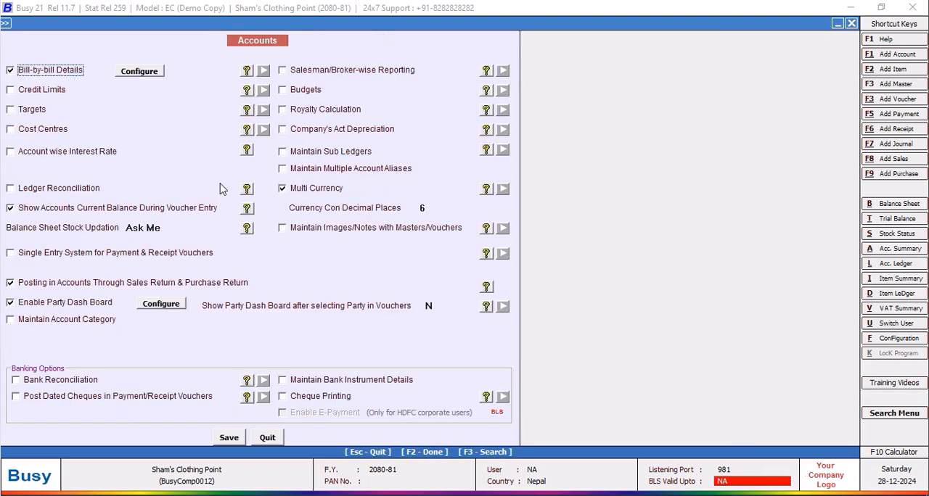
pyautogui.click(268, 438)
# Reopen Regional Settings, check the currency string and select the Currency Font field.
pyautogui.click(51, 76)
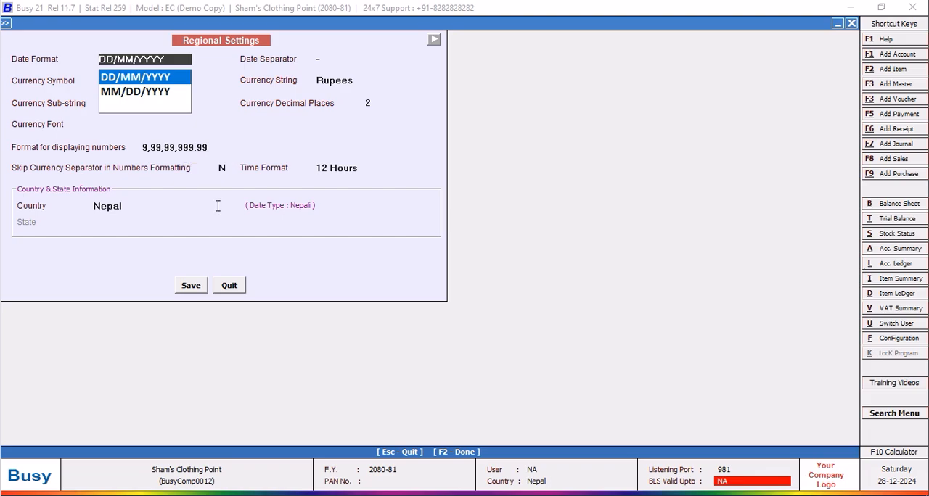
pyautogui.click(368, 81)
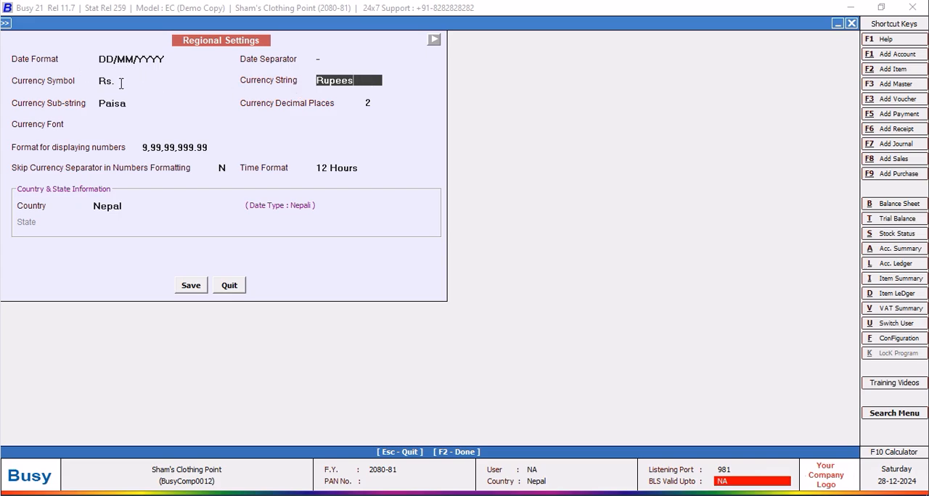
pyautogui.click(122, 124)
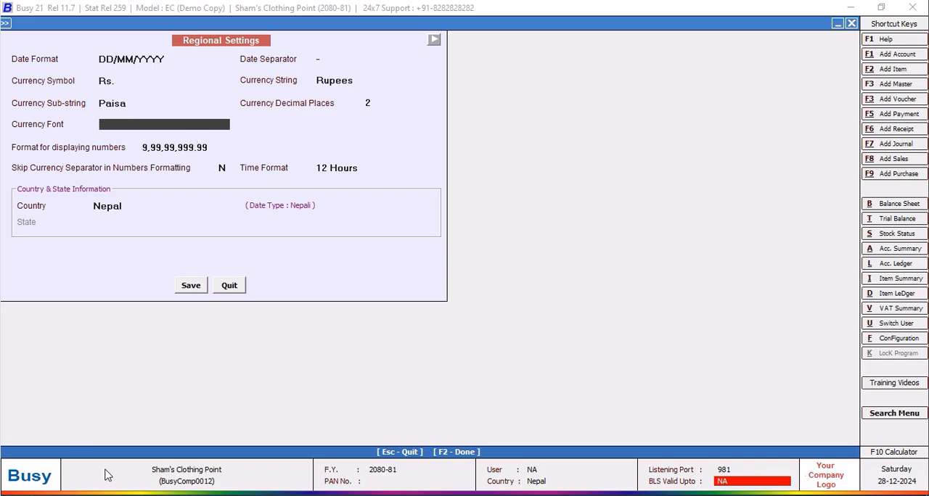
# Switch to File Explorer and open the Fonts folder inside Windows on the C: drive.
pyautogui.press('super+e')
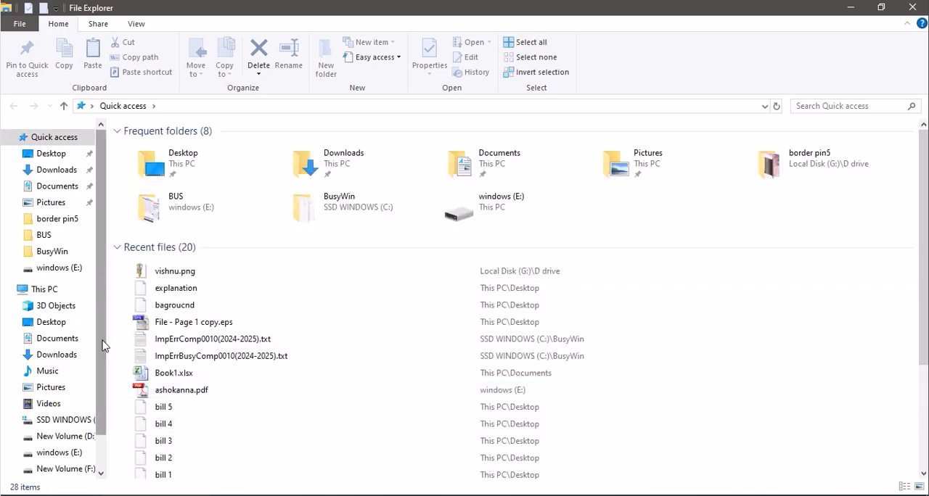
pyautogui.click(69, 420)
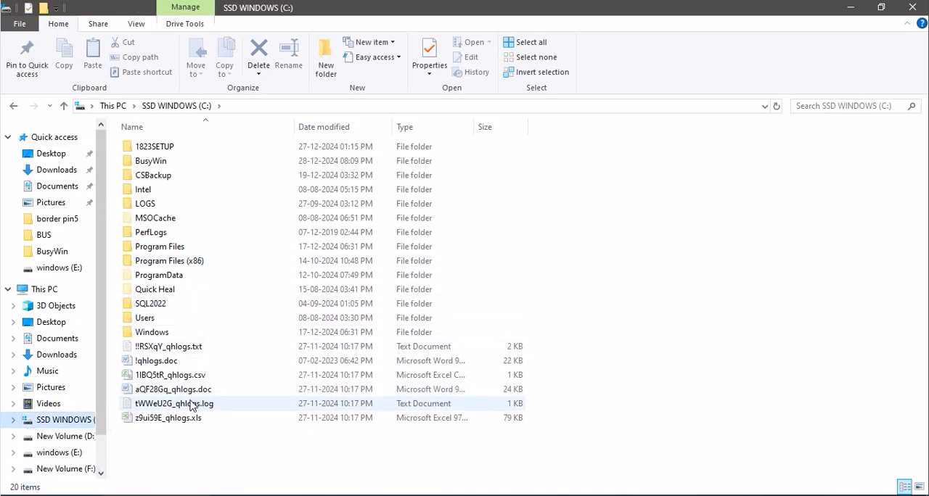
pyautogui.click(161, 336)
pyautogui.doubleClick(161, 335)
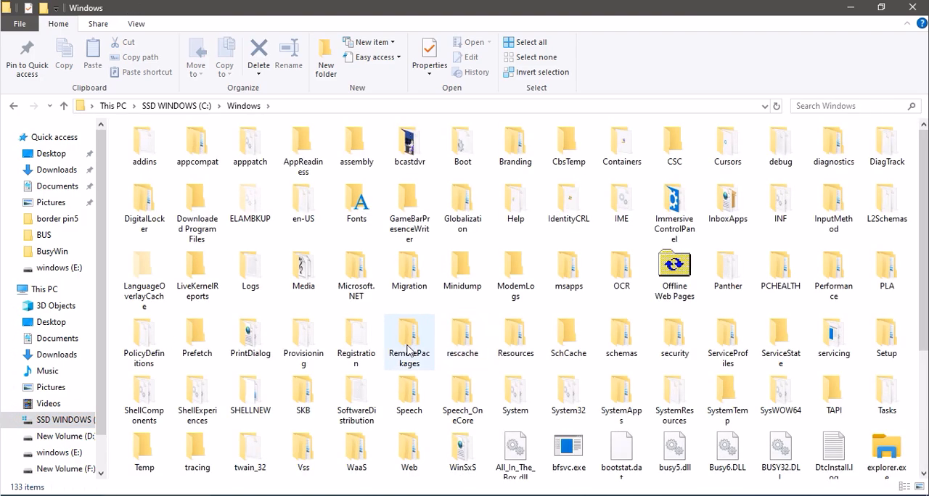
pyautogui.doubleClick(356, 207)
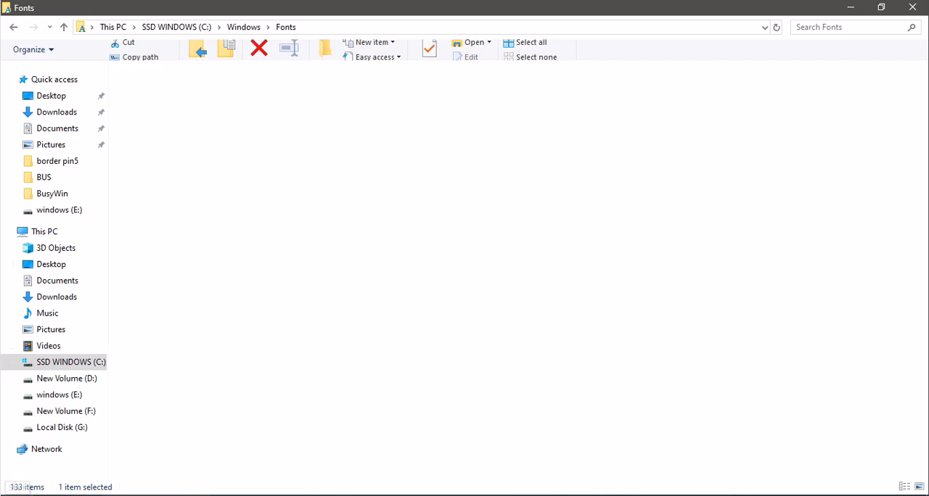
# Search Windows for "baraha" to look at the installed Baraha apps, then return to the Fonts folder.
pyautogui.click(13, 492)
pyautogui.click(51, 494)
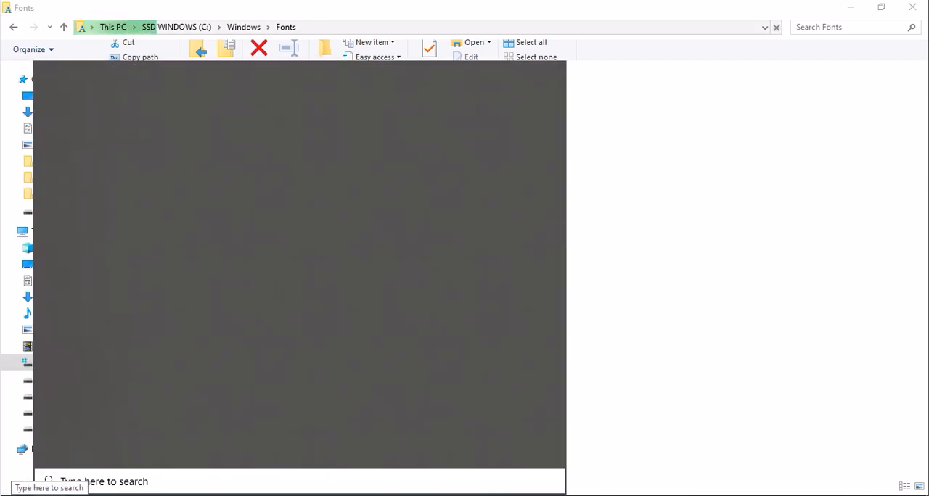
pyautogui.write('ha')
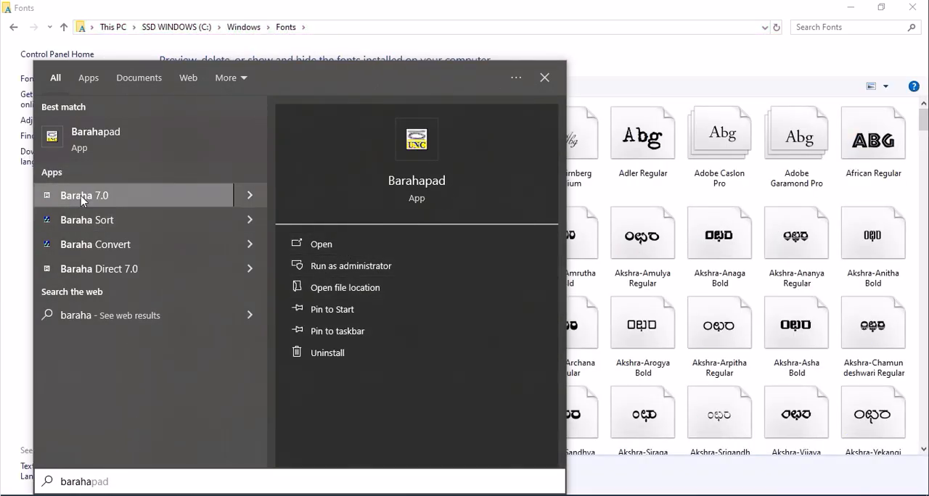
pyautogui.click(578, 284)
# Browse the installed fonts in the Fonts folder, looking over the BRH font family.
pyautogui.moveTo(924, 125); pyautogui.dragTo(923, 161)
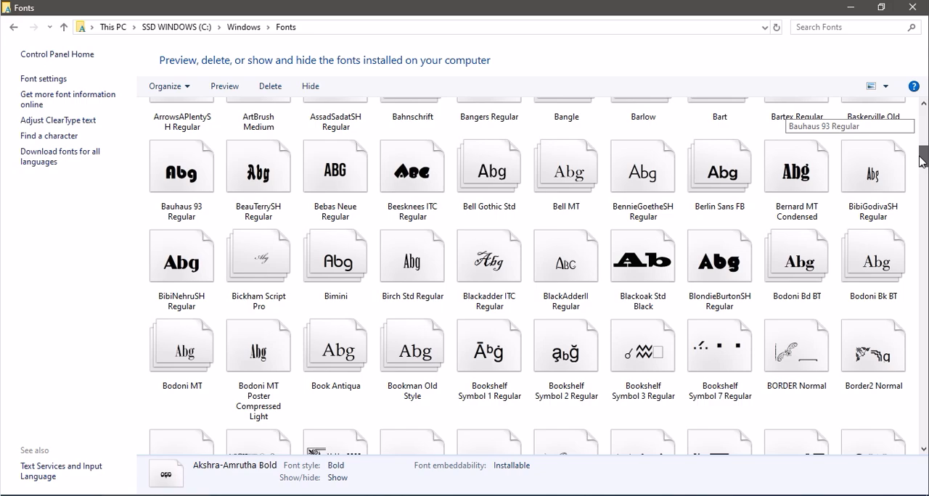
pyautogui.moveTo(921, 160); pyautogui.dragTo(921, 178)
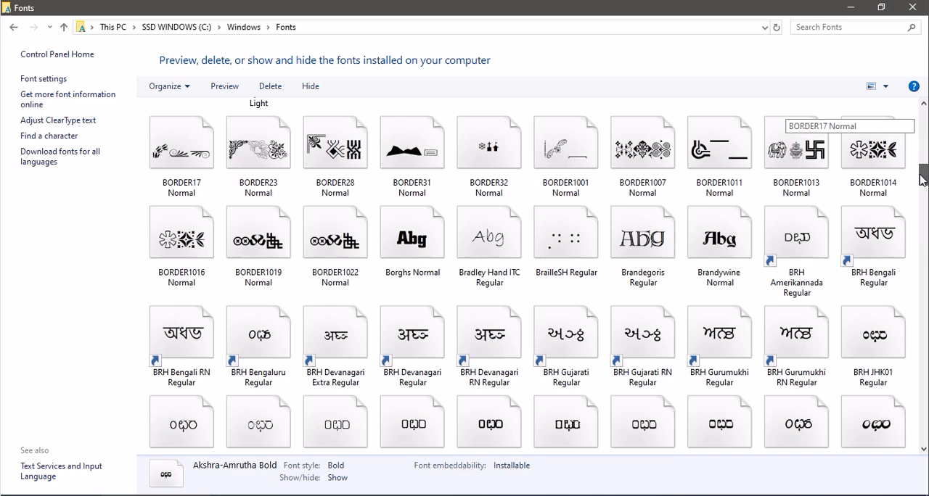
pyautogui.click(917, 265)
pyautogui.click(924, 269)
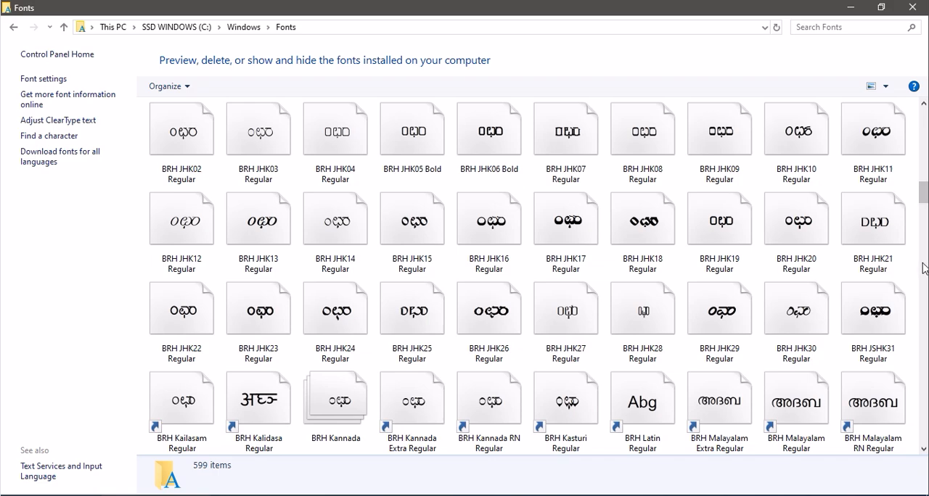
pyautogui.click(924, 268)
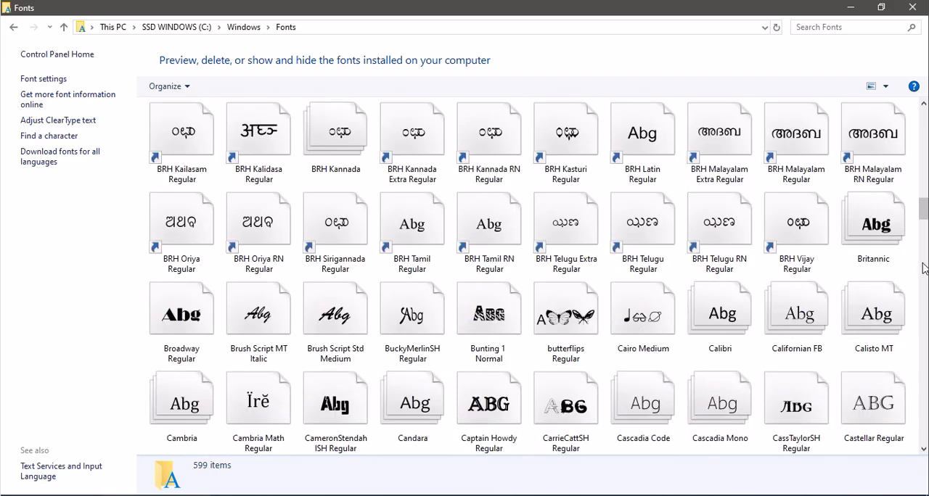
pyautogui.click(924, 269)
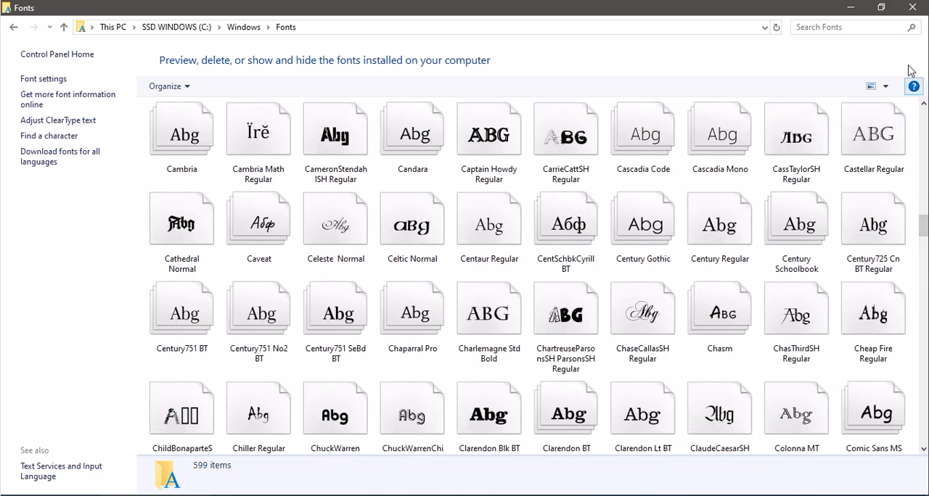
# Reduce the Fonts window to a smaller size and locate the BRH Kalidasa Regular font among the BRH fonts.
pyautogui.click(880, 8)
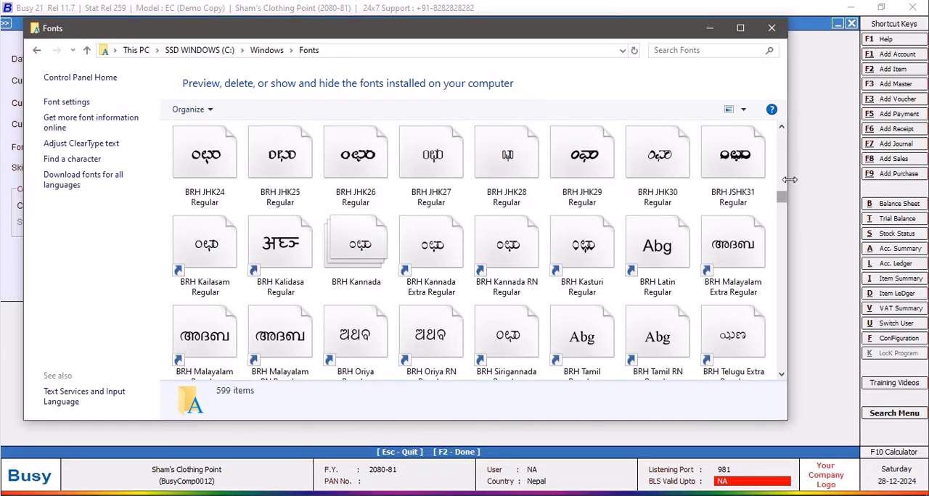
pyautogui.click(782, 128)
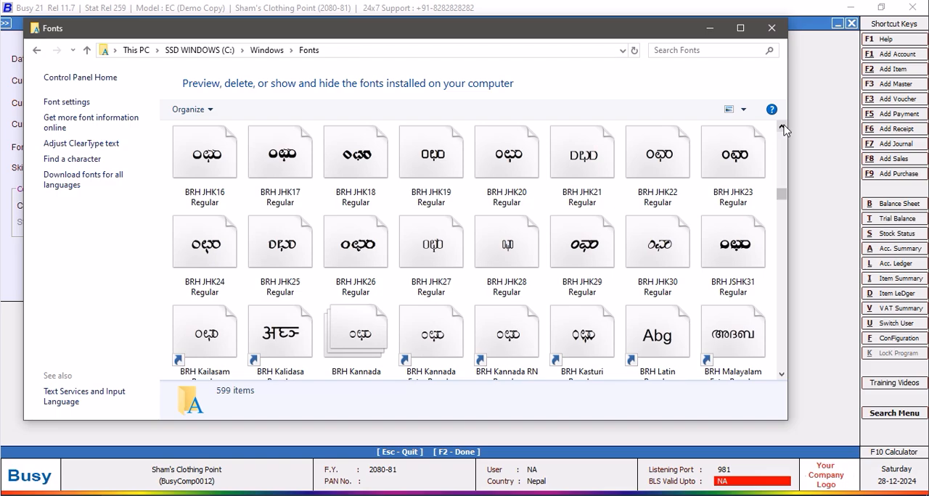
pyautogui.click(781, 129)
pyautogui.click(781, 129)
pyautogui.click(782, 128)
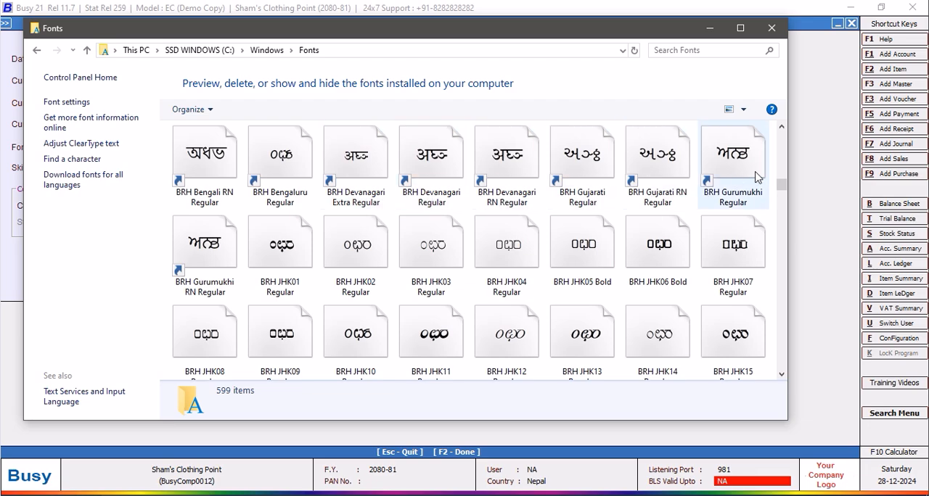
pyautogui.click(781, 128)
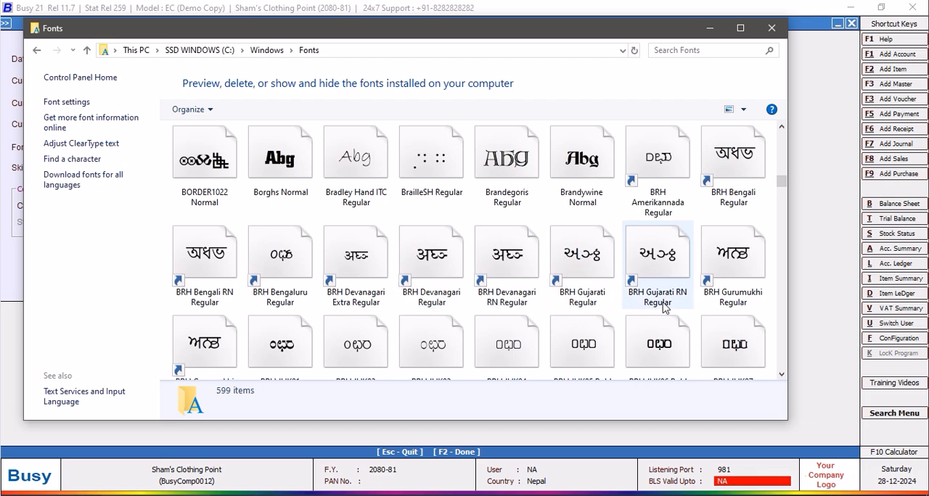
pyautogui.click(781, 375)
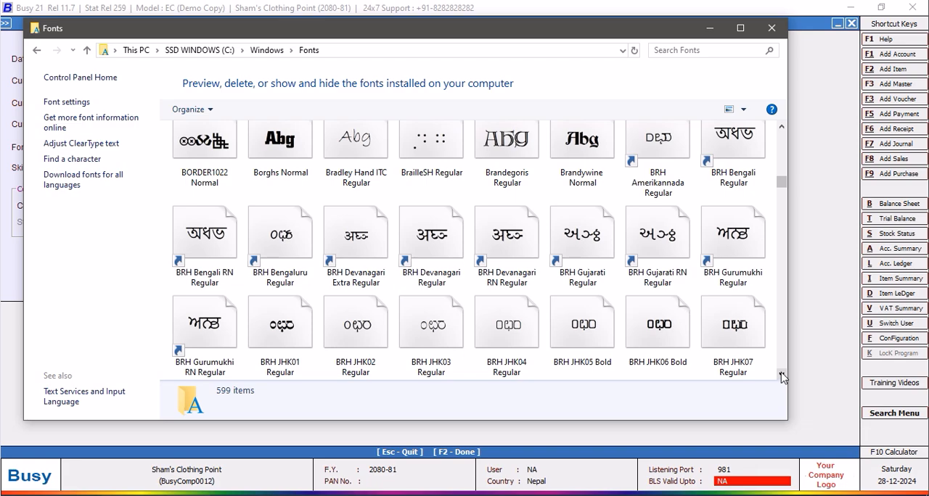
pyautogui.scroll(-1, 781, 374)
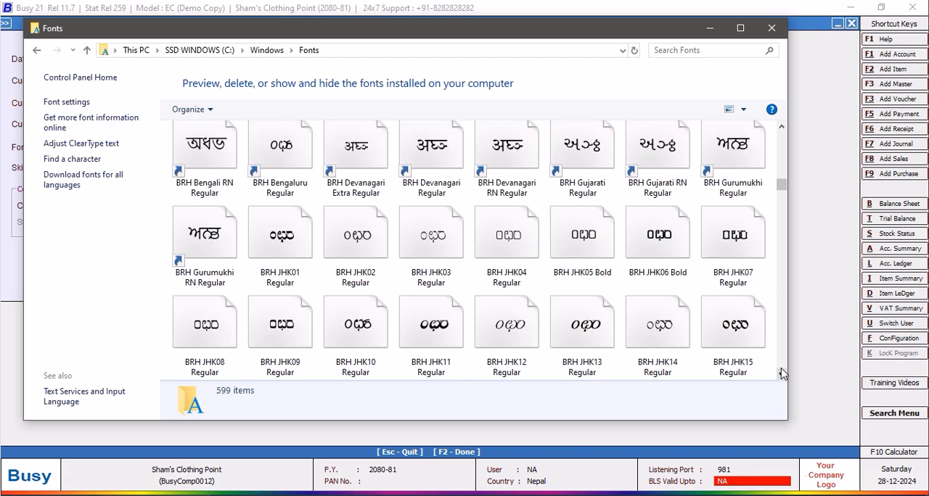
pyautogui.scroll(-4, 781, 374)
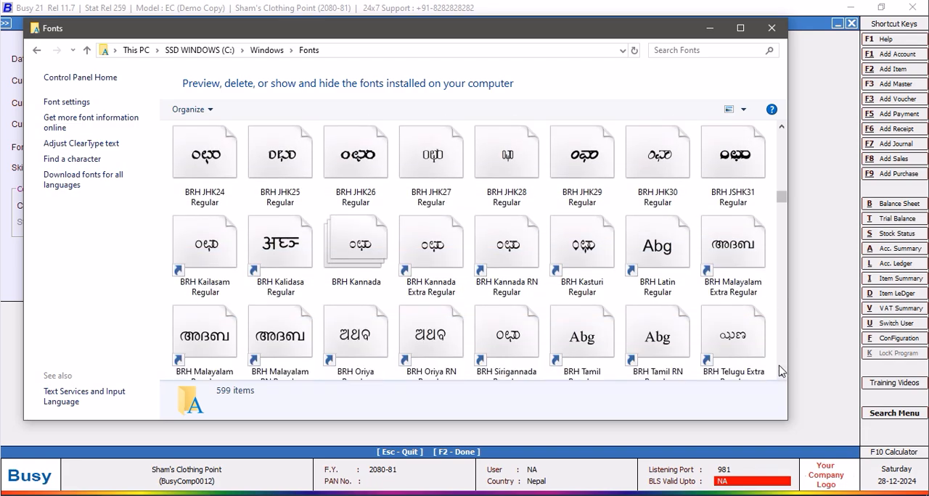
pyautogui.click(291, 288)
pyautogui.rightClick(290, 288)
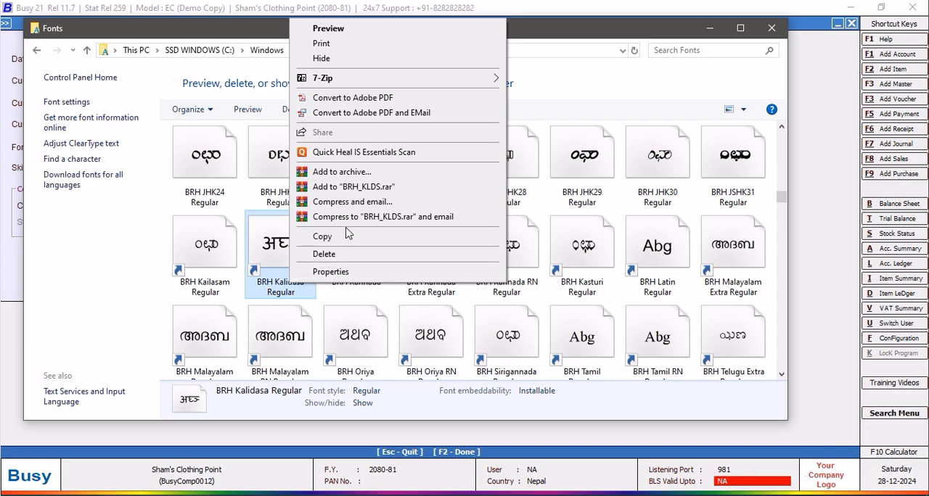
# Switch back to Busy, set the Currency Font to BRH Kalidasa and save the Regional Settings.
pyautogui.hotkey('alt', 'Tab')
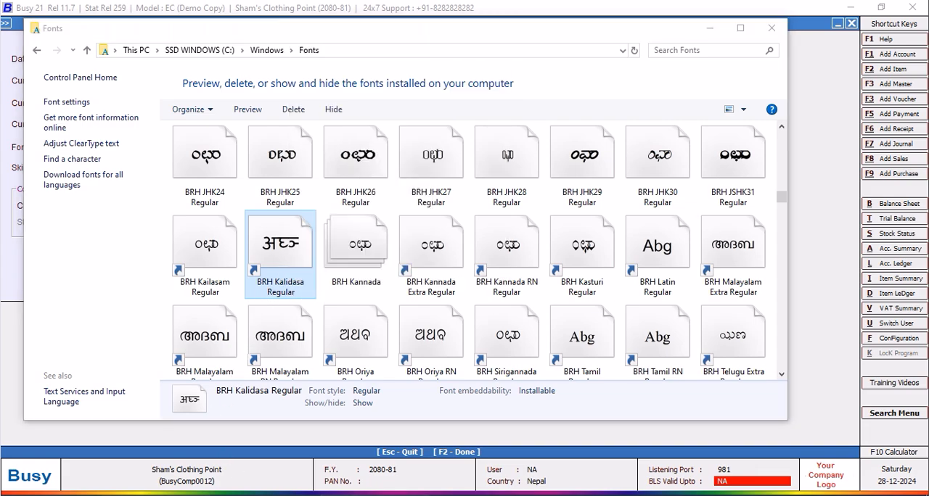
pyautogui.write('br')
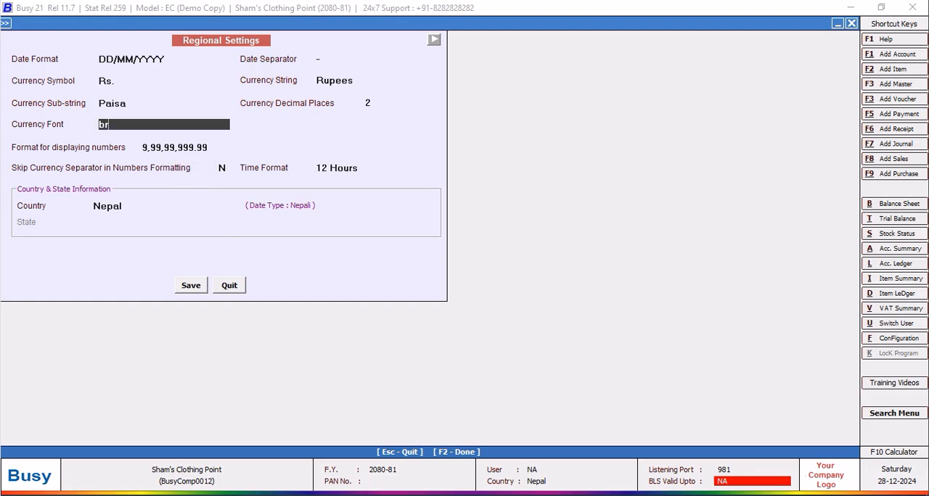
pyautogui.press('BackSpace')
pyautogui.hotkey('alt', 'Tab')
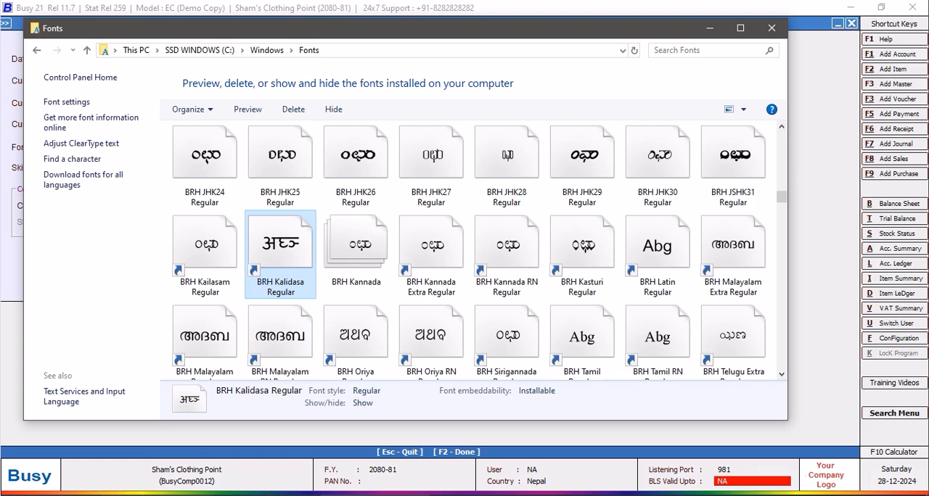
pyautogui.hotkey('alt', 'Tab')
pyautogui.write('BRH K')
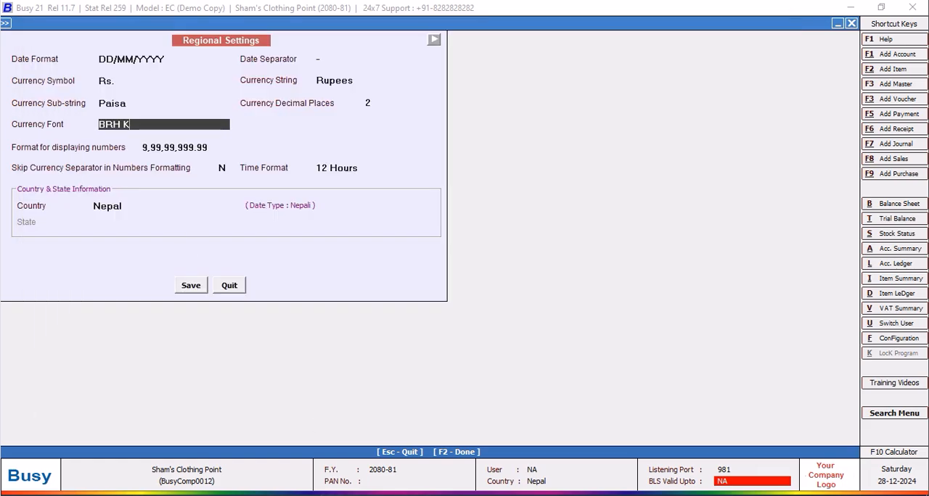
pyautogui.write('alidasa')
pyautogui.click(143, 81)
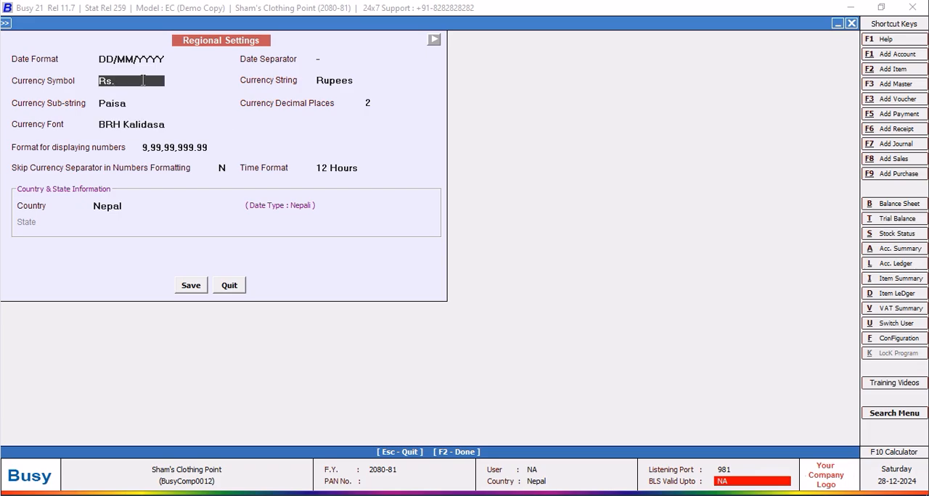
pyautogui.click(199, 286)
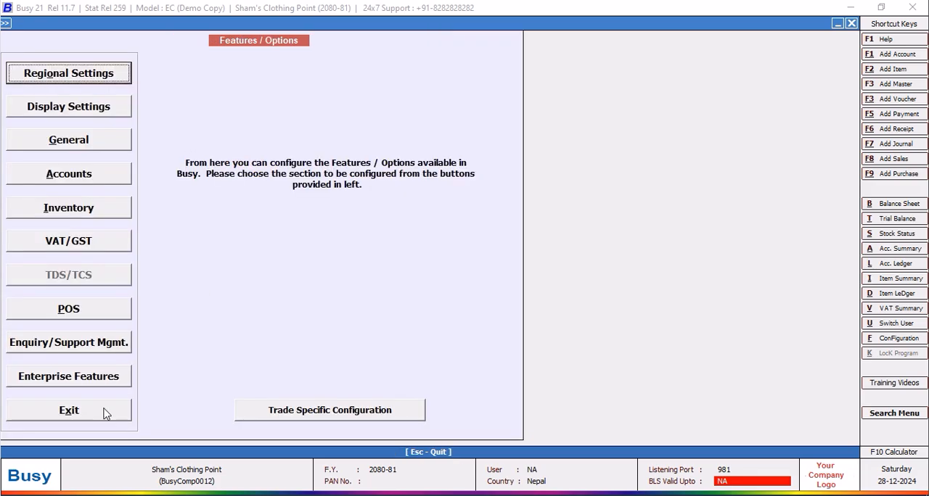
# Exit the features options and open a new currency master for entry.
pyautogui.click(97, 356)
pyautogui.click(73, 38)
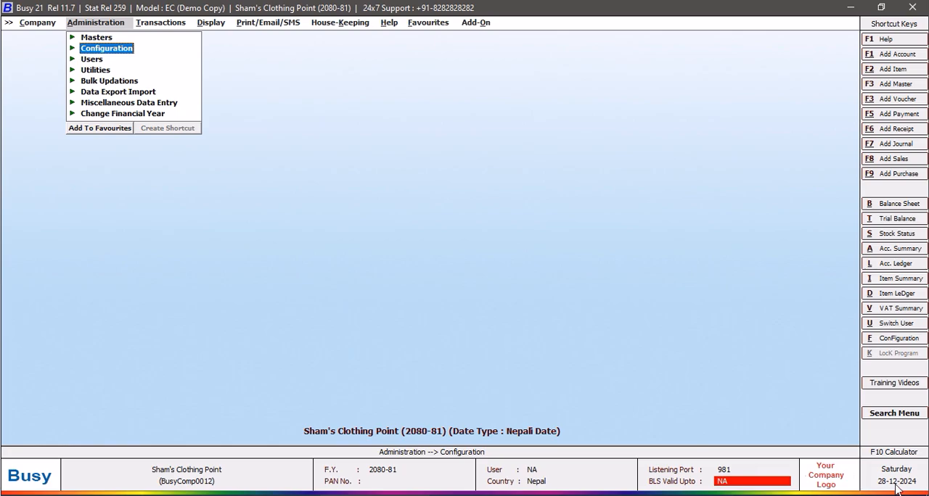
pyautogui.click(94, 39)
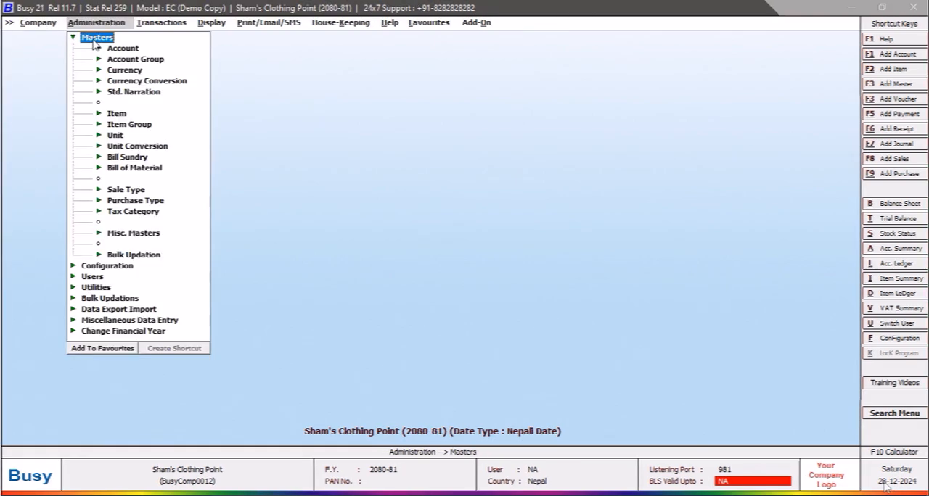
pyautogui.click(135, 71)
pyautogui.click(140, 82)
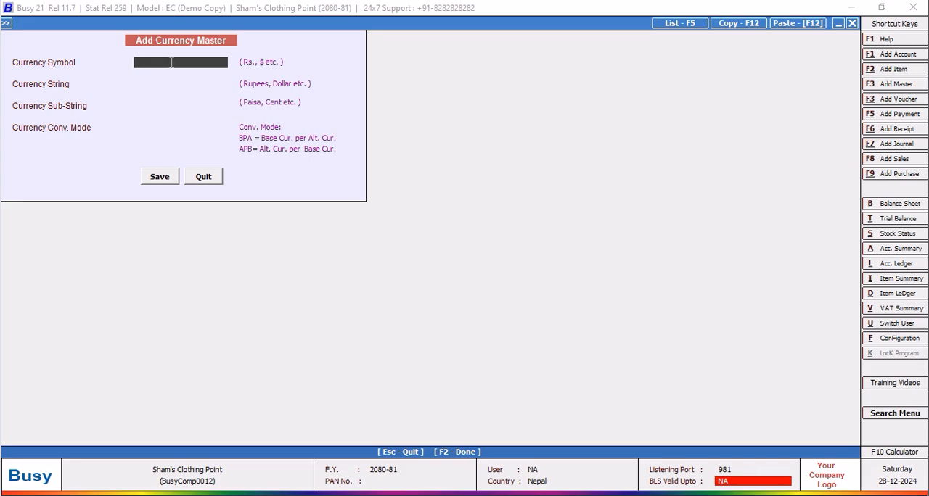
# Enter Rs as the new currency's symbol and Rupees as its currency string.
pyautogui.write('Rs')
pyautogui.press('Return')
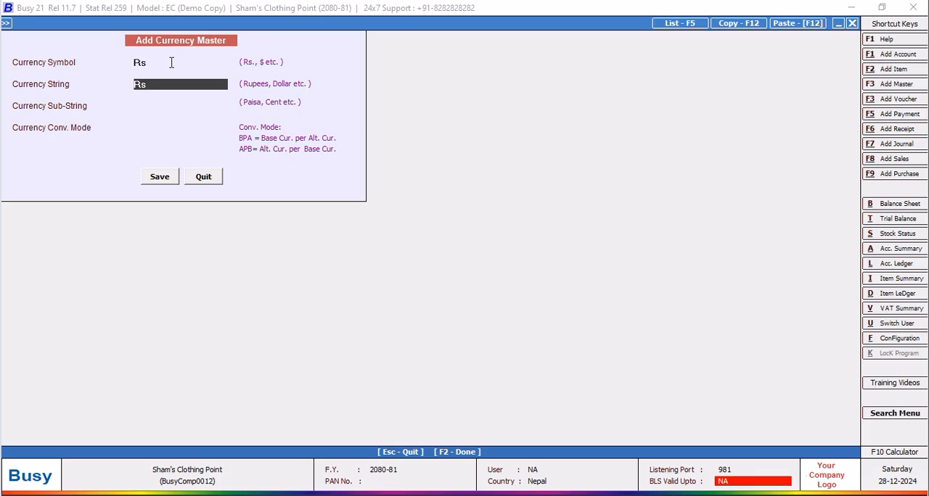
pyautogui.write('Rupees')
pyautogui.press('Return')
# Complete the currency with sub-string Paisa and conversion mode BPA, save it and close the entry form.
pyautogui.write('Pai')
pyautogui.press('BackSpace')
pyautogui.press('BackSpace')
pyautogui.press('BackSpace')
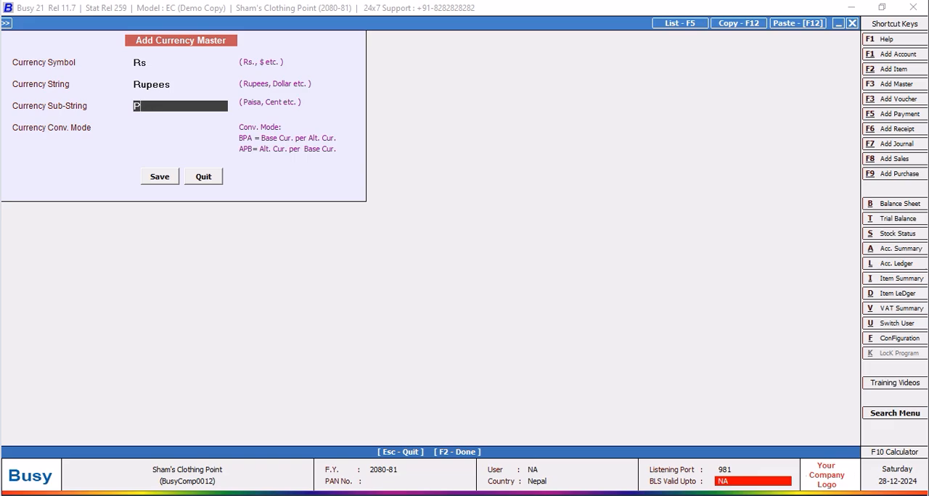
pyautogui.write('Cents')
pyautogui.press('BackSpace')
pyautogui.press('BackSpace')
pyautogui.press('BackSpace')
pyautogui.press('BackSpace')
pyautogui.press('BackSpace')
pyautogui.write('Paisa')
pyautogui.press('Return')
pyautogui.press('Return')
pyautogui.press('Return')
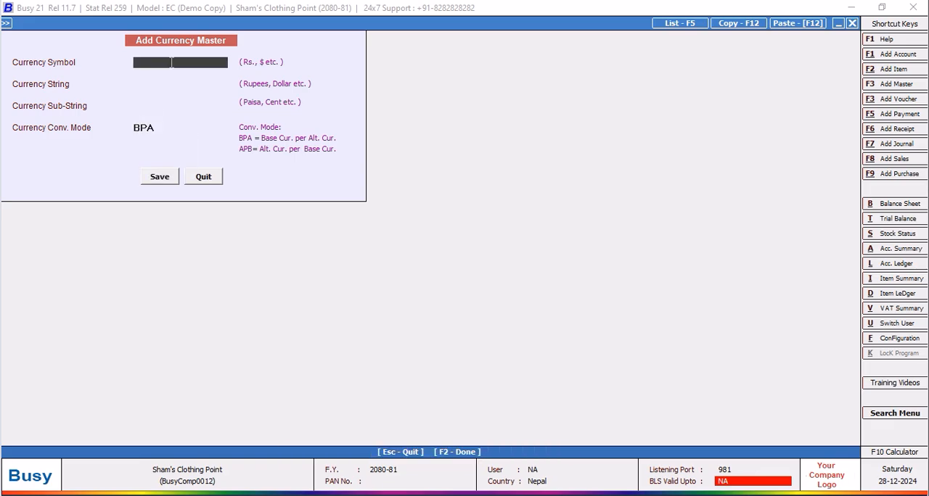
pyautogui.click(203, 176)
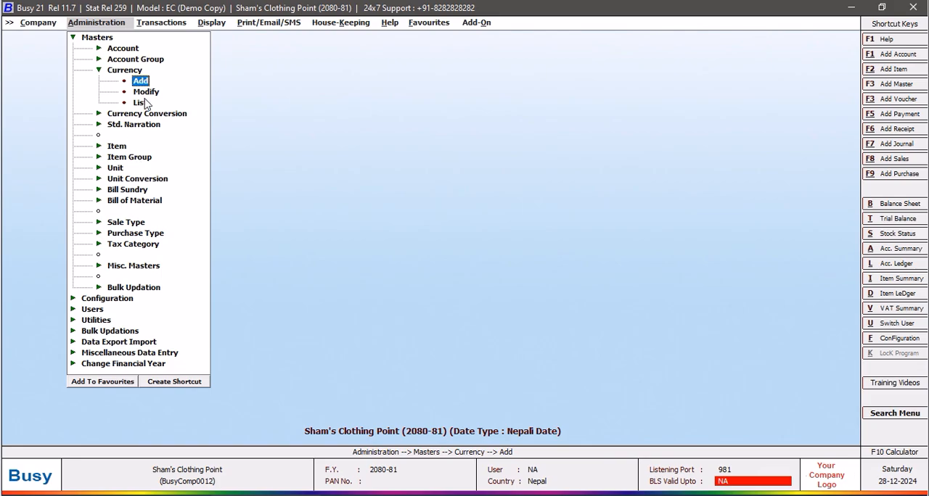
# Open a new currency conversion master dated 01-12-2080 and choose Rs as the currency in the first row.
pyautogui.click(147, 115)
pyautogui.click(143, 125)
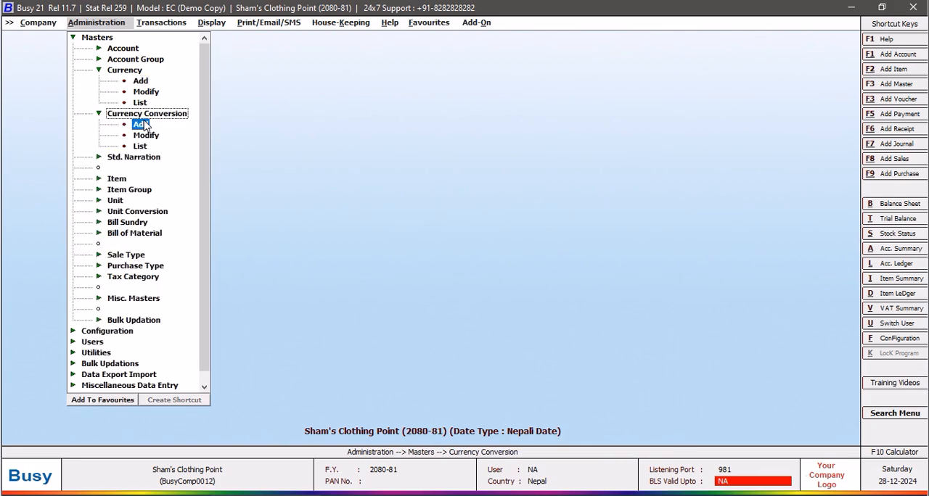
pyautogui.click(143, 125)
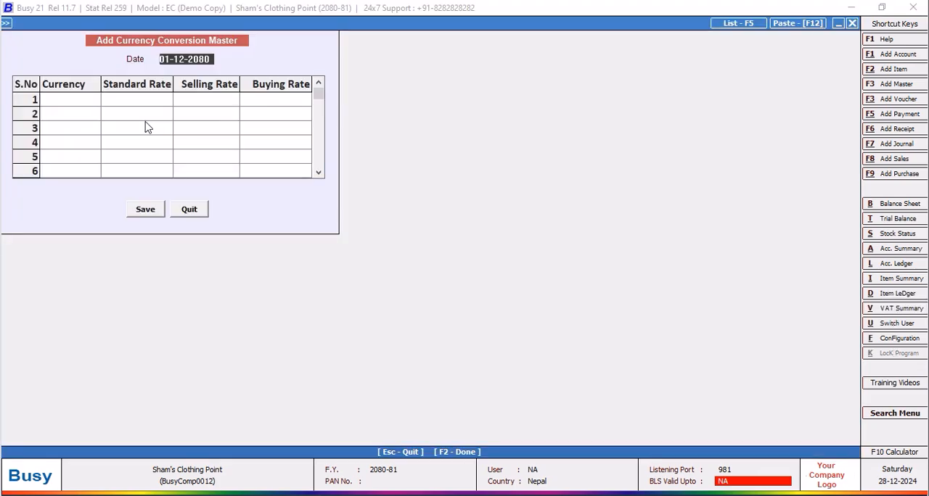
pyautogui.click(70, 102)
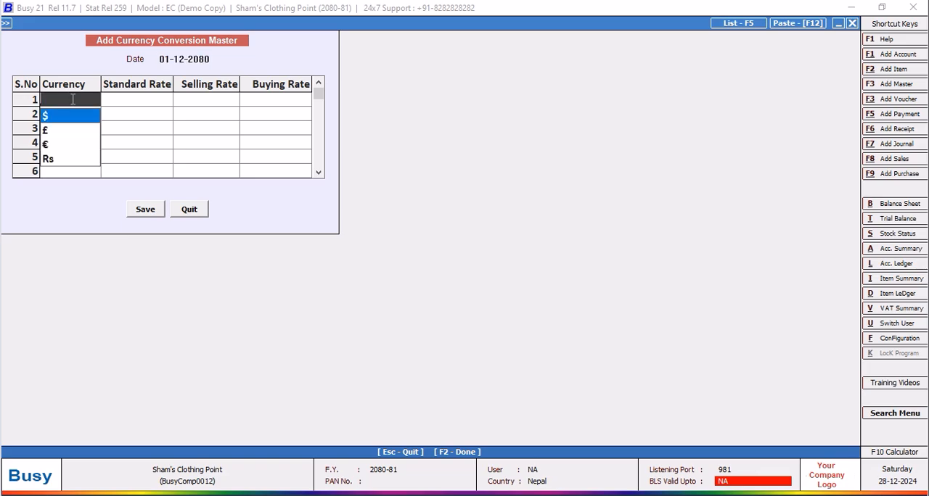
pyautogui.click(57, 160)
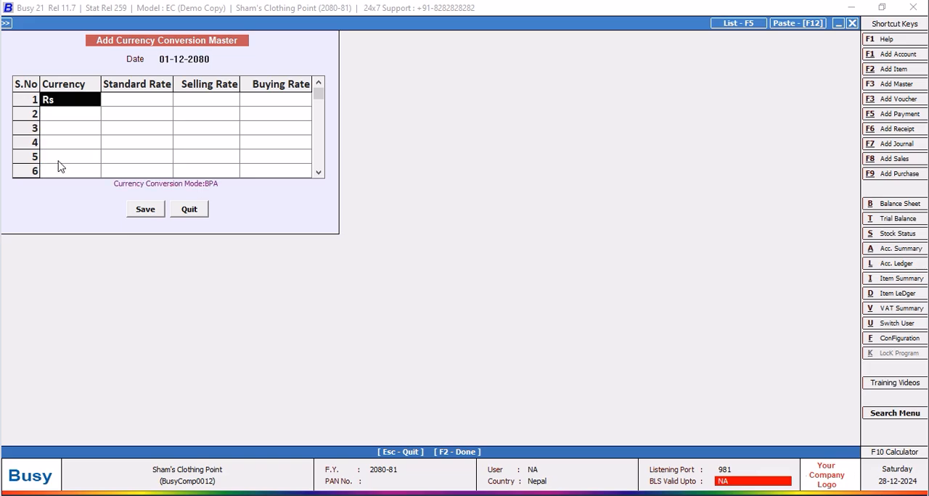
# Set the standard rate of the Rs currency in the first row to 137.0295.
pyautogui.click(141, 104)
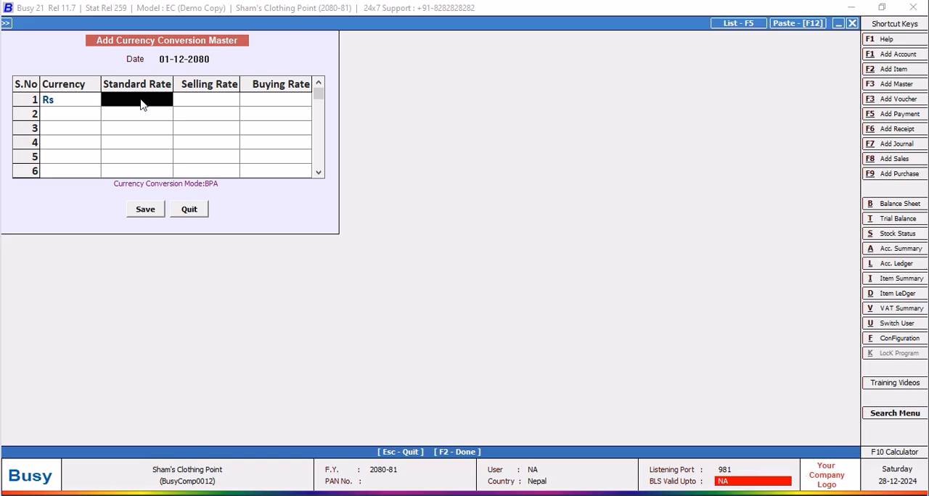
pyautogui.write('137.0295')
pyautogui.press('Return')
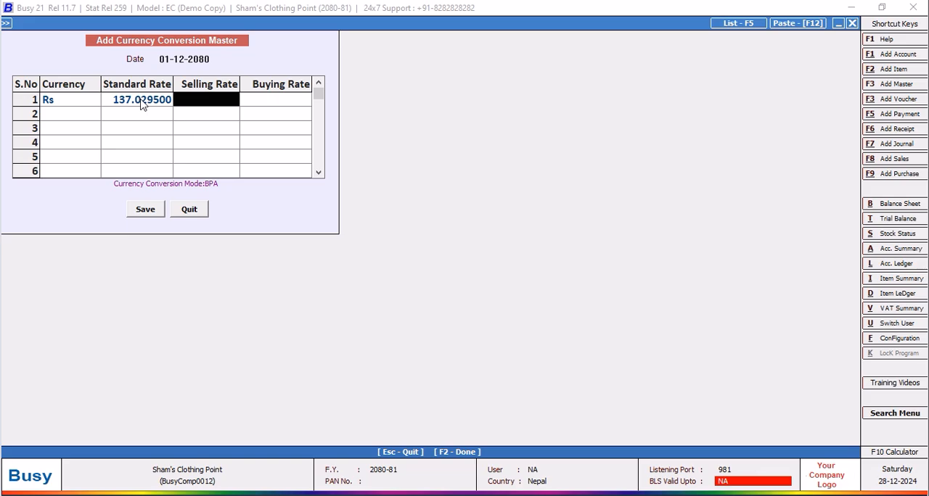
# Give Rs a selling rate of 137.10 and a buying rate of 137.03, then save and close the conversion master.
pyautogui.write('137')
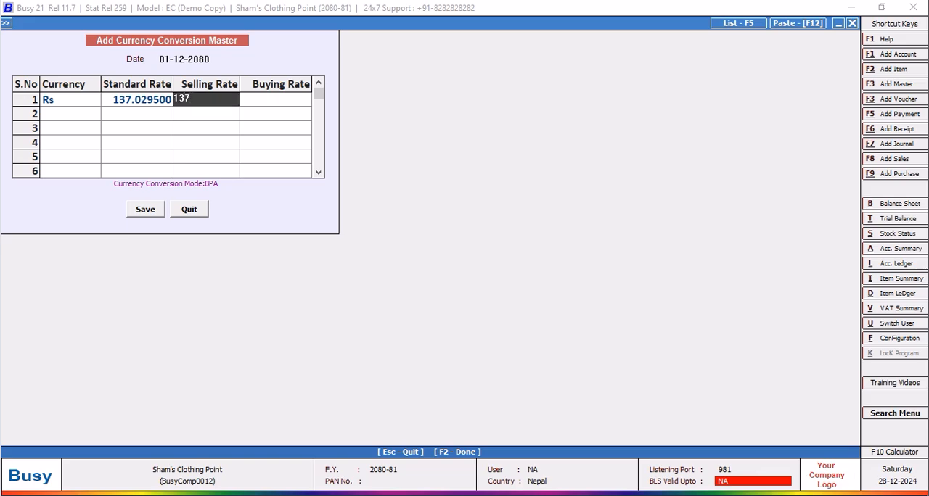
pyautogui.write('.10')
pyautogui.press('Return')
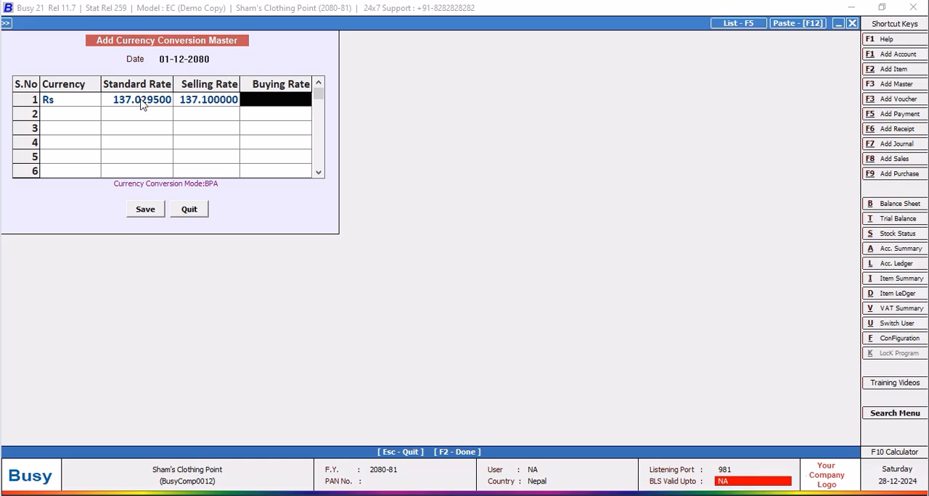
pyautogui.write('1')
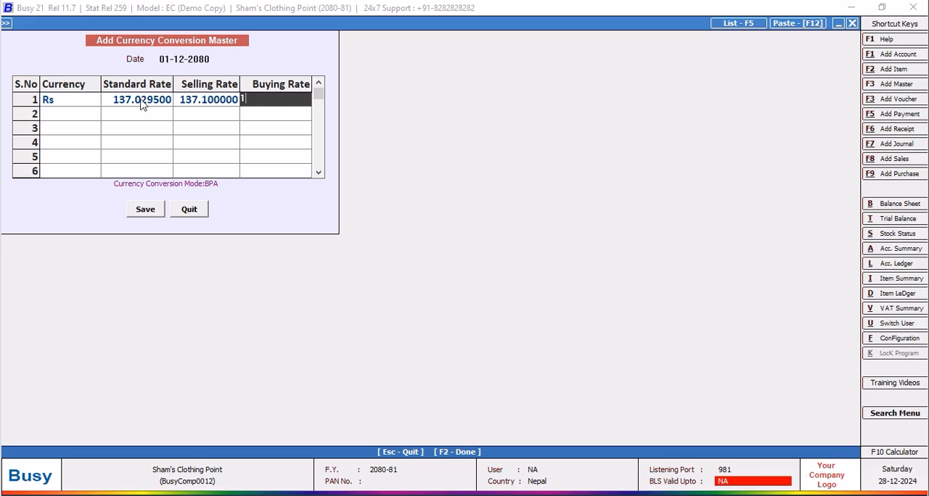
pyautogui.write('37.03')
pyautogui.press('Return')
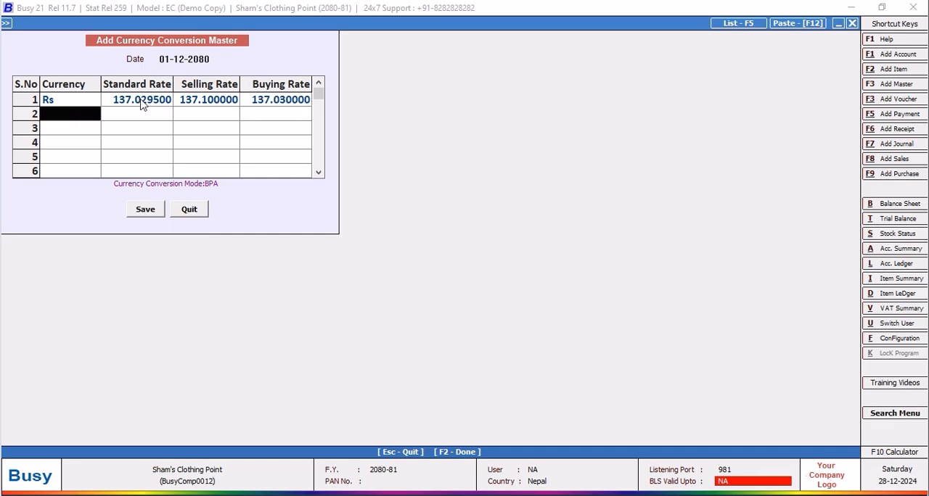
pyautogui.click(142, 211)
pyautogui.click(190, 212)
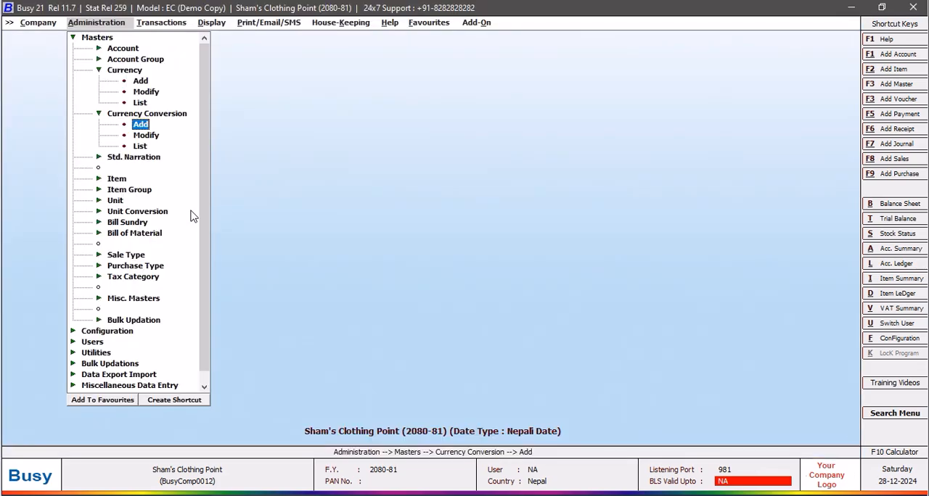
# Open the Masters Configuration for the Item master type and set the number of optional fields to 6.
pyautogui.click(73, 39)
pyautogui.click(109, 50)
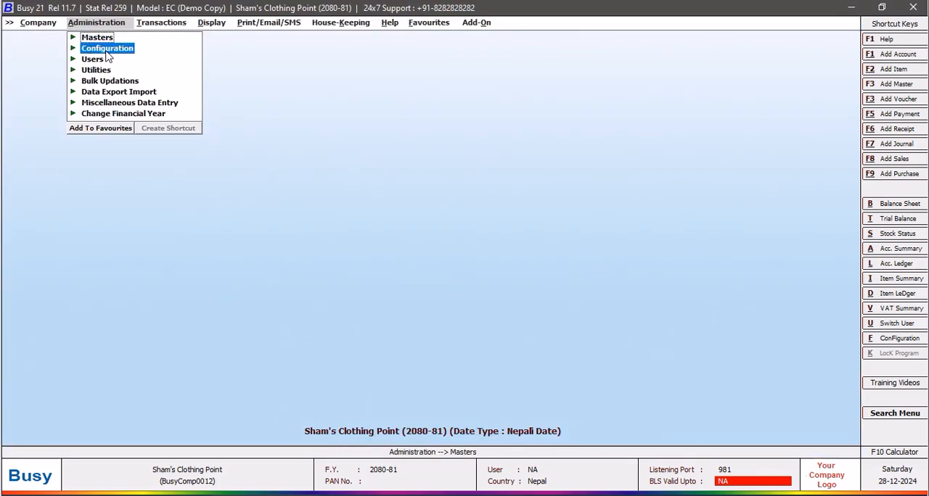
pyautogui.doubleClick(148, 70)
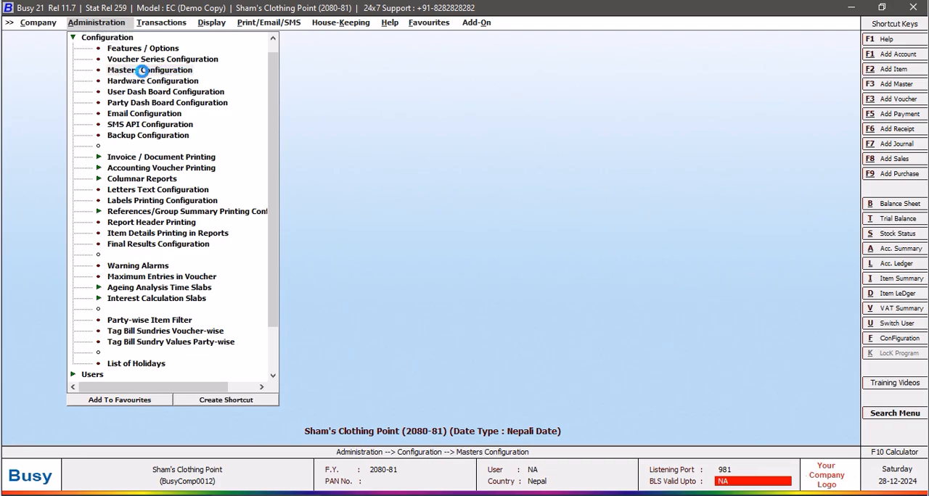
pyautogui.click(150, 73)
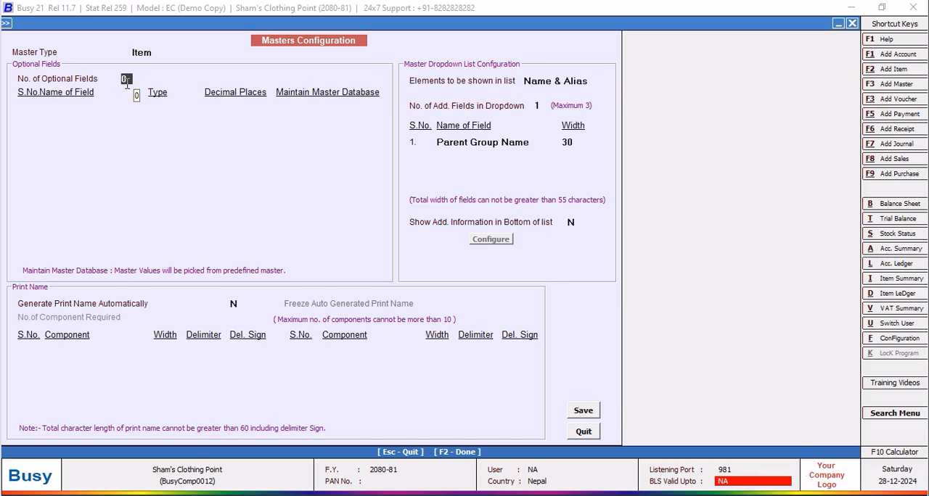
pyautogui.write('6')
pyautogui.press('Return')
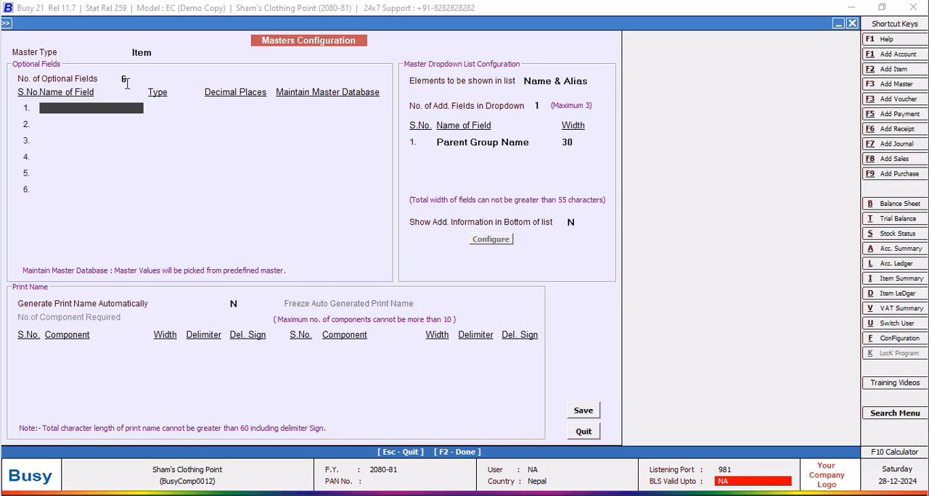
# Define the first optional field as Customs Duty, type Numeric, with 2 decimal places.
pyautogui.write('Customs Duty')
pyautogui.press('Return')
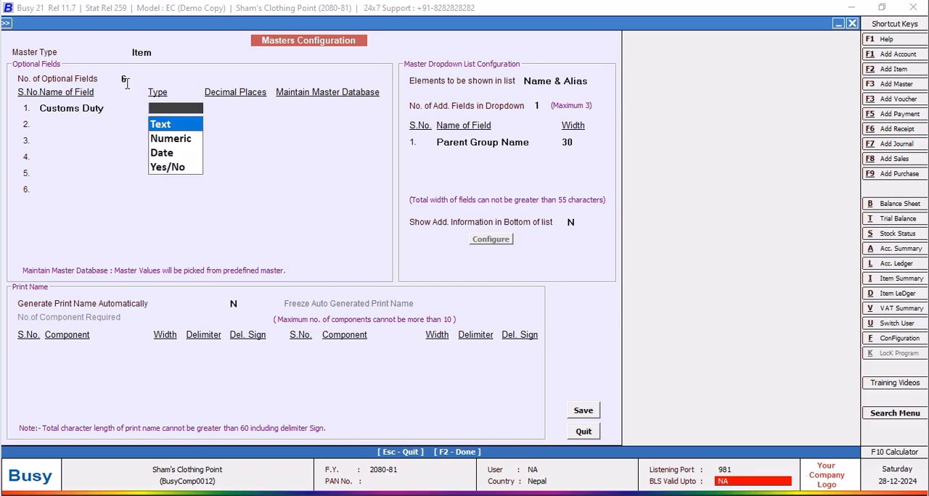
pyautogui.press('Down')
pyautogui.write('2')
pyautogui.press('Return')
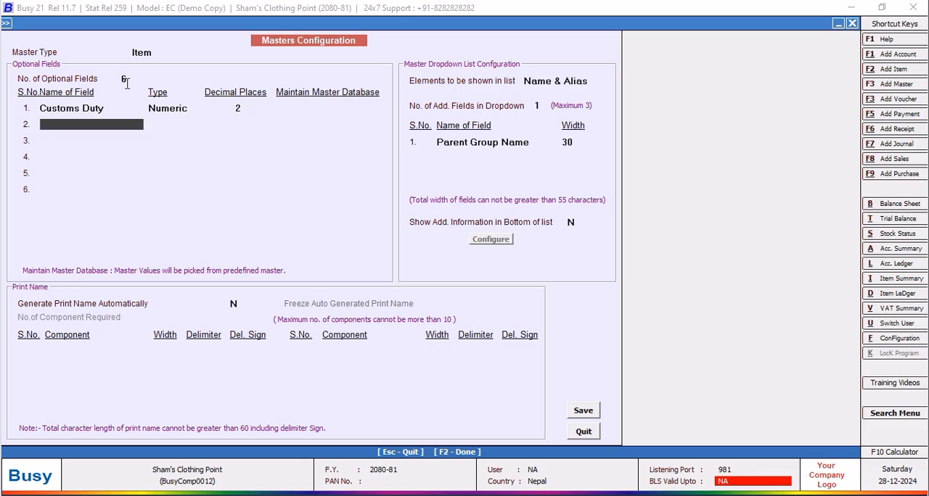
# Define the second optional field as Freight Payable, type Numeric, with 2 decimal places.
pyautogui.write('Freight Payable')
pyautogui.press('Return')
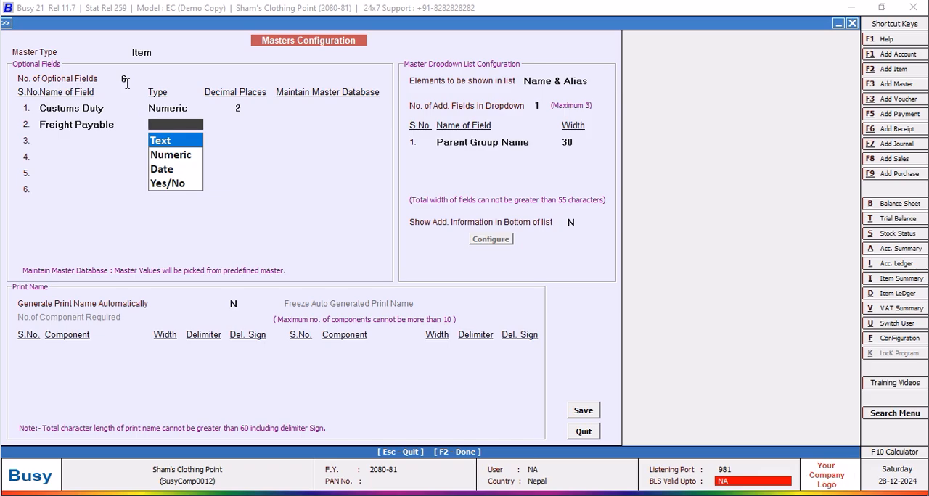
pyautogui.press('Down')
pyautogui.press('Return')
pyautogui.write('2')
pyautogui.press('Return')
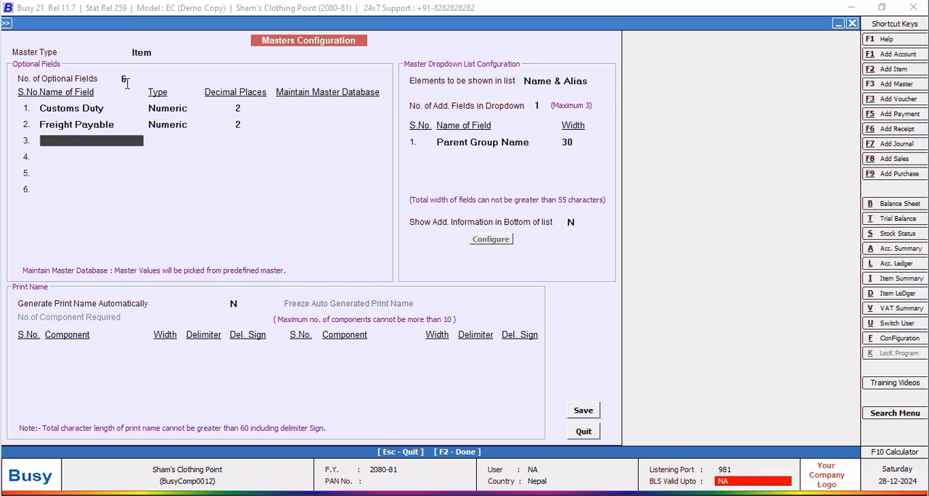
# Define the third optional field as Freight Up to Border, type Numeric, with 2 decimal places.
pyautogui.write('Freight Up to BV')
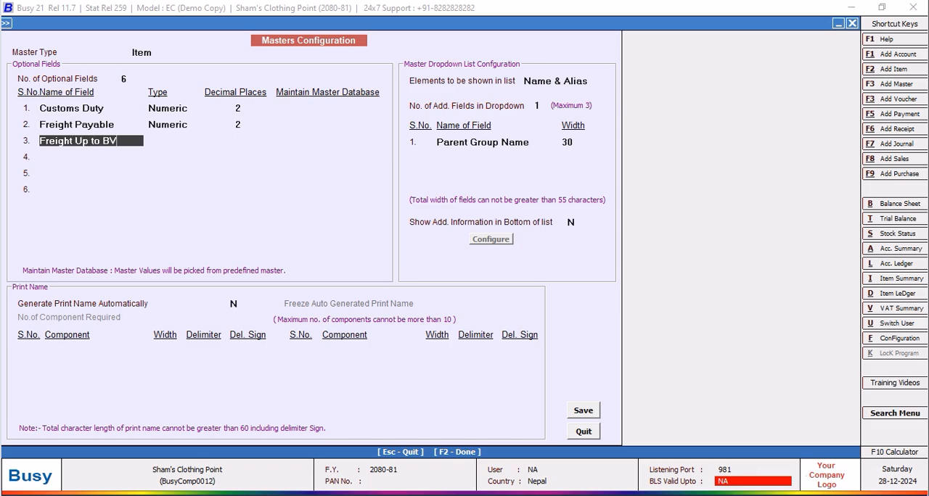
pyautogui.press('BackSpace')
pyautogui.write('order')
pyautogui.press('Return')
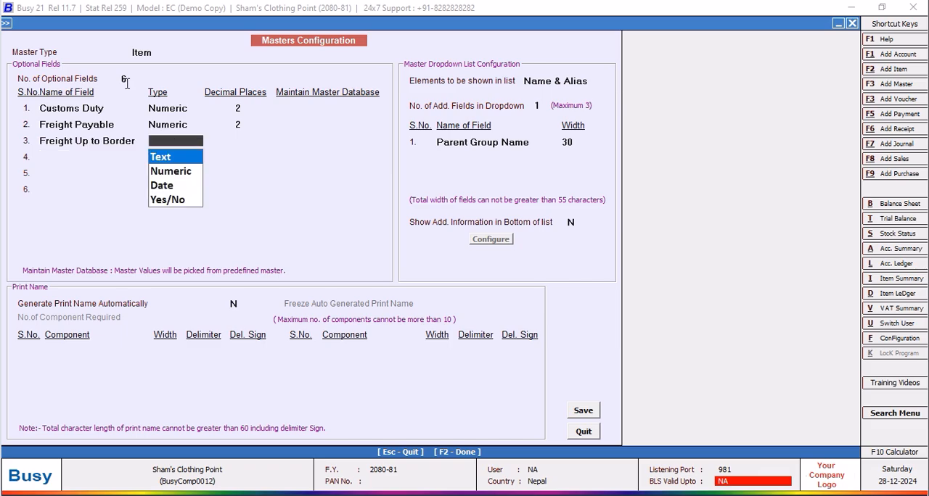
pyautogui.press('Down')
pyautogui.press('Return')
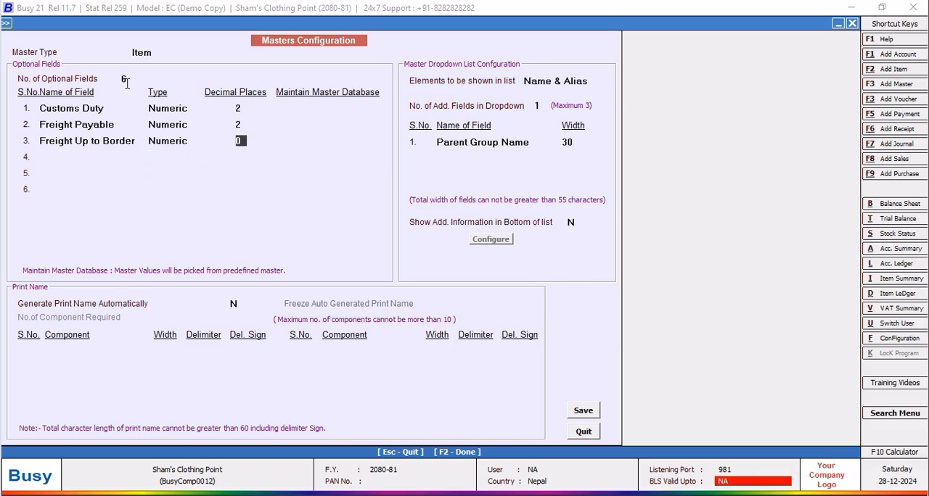
pyautogui.write('2')
pyautogui.press('Return')
# Define the fourth optional field as Extra Cost, type Numeric, with 2 decimal places.
pyautogui.write('e')
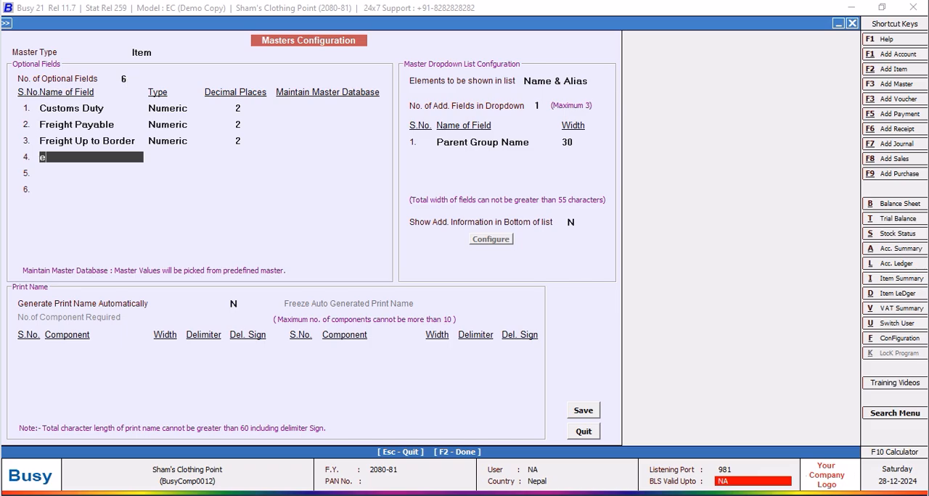
pyautogui.write('xtra cost')
pyautogui.press('Return')
pyautogui.press('Down')
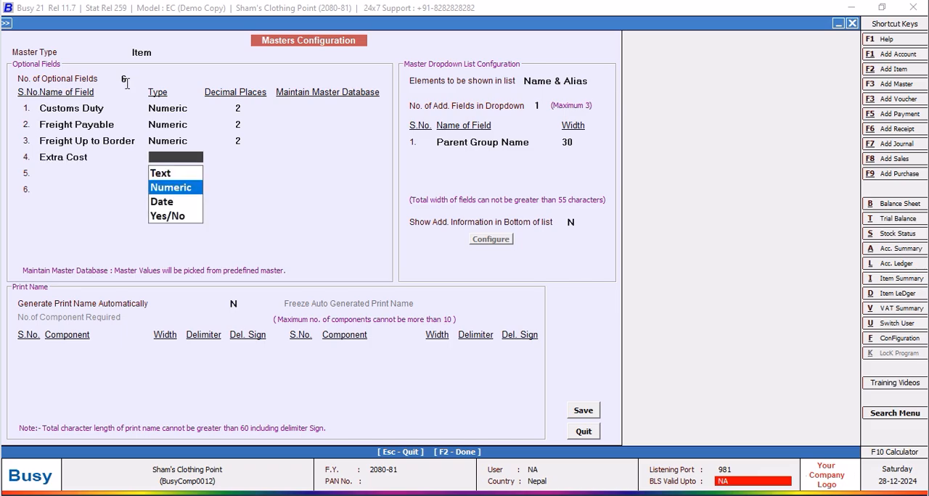
pyautogui.press('Return')
pyautogui.write('2')
pyautogui.press('Return')
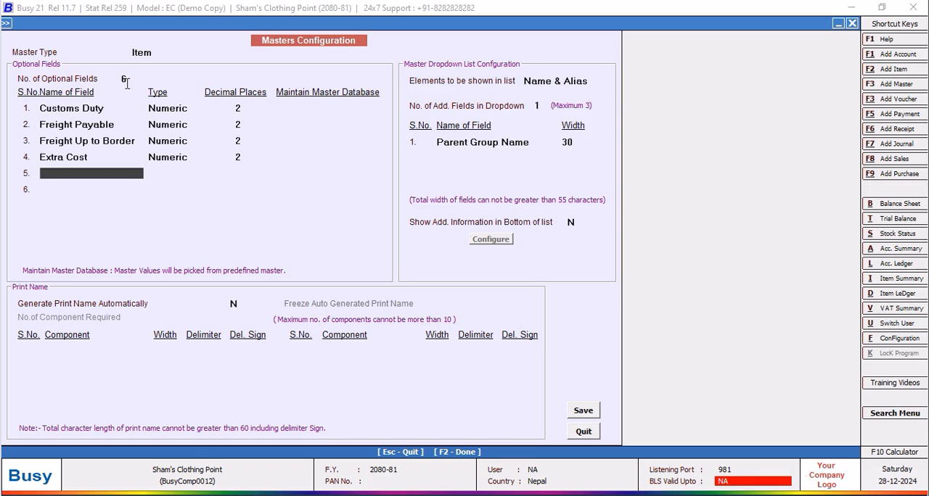
# Define the fifth optional field as Extra Cost, type Numeric, with 2 decimal places.
pyautogui.write('e')
pyautogui.press('BackSpace')
pyautogui.write('extra cost')
pyautogui.press('Return')
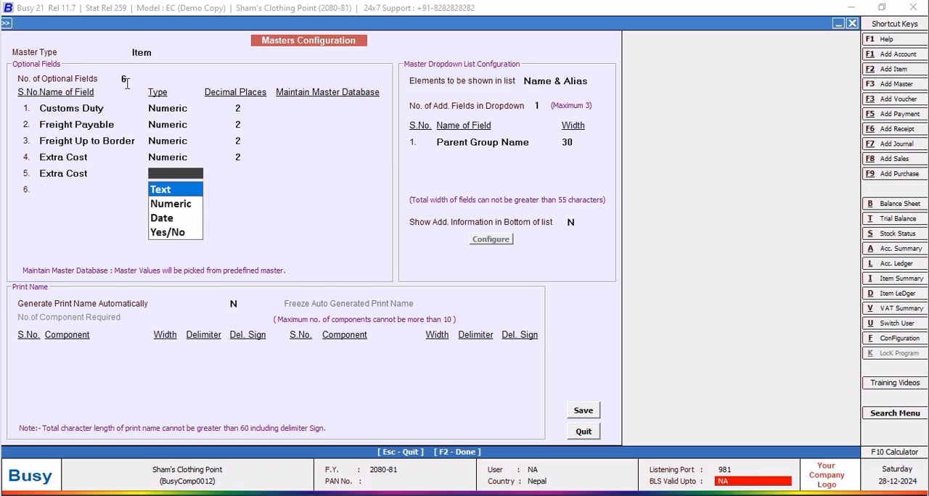
pyautogui.press('Down')
pyautogui.press('Return')
pyautogui.write('2')
pyautogui.press('Return')
# Define the sixth optional field as Extra Cost, type Numeric, with 2 decimal places.
pyautogui.write('extra cost')
pyautogui.press('Return')
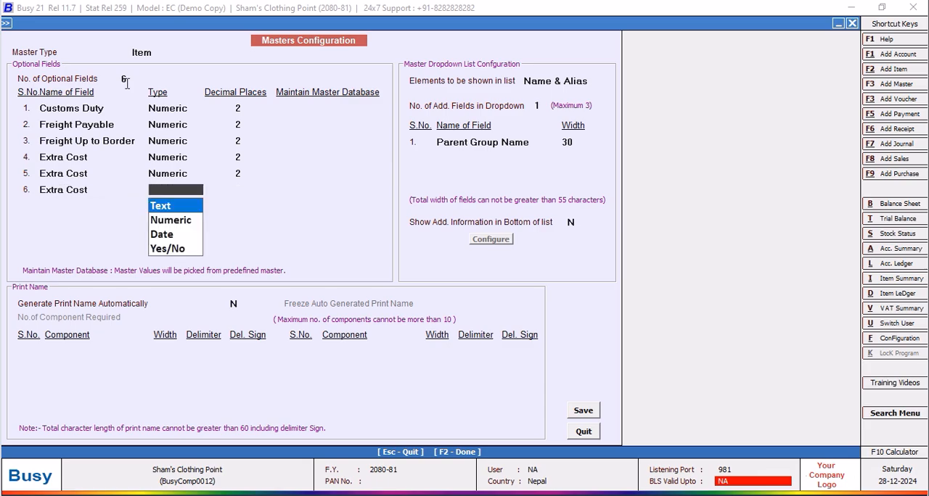
pyautogui.press('Down')
pyautogui.press('Return')
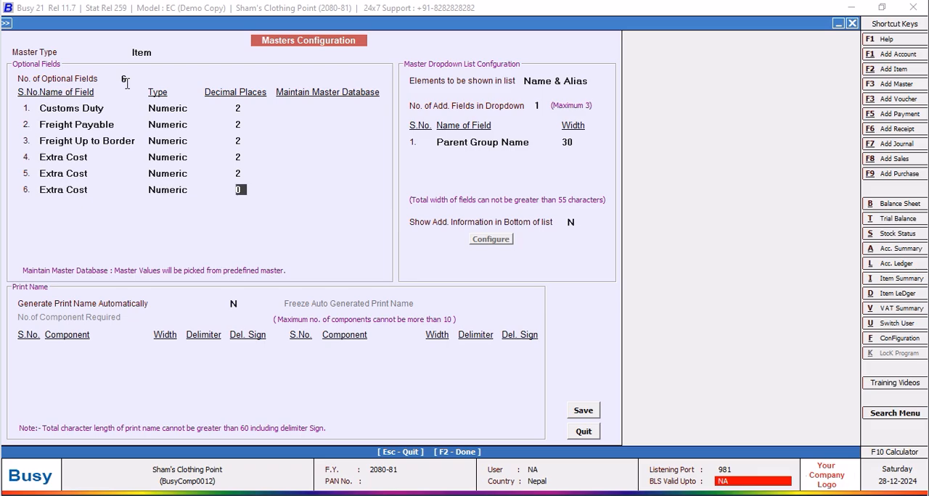
pyautogui.write('2')
# Raise the number of optional fields to 10 and define the seventh as Extra Cost, Numeric, with 2 decimal places.
pyautogui.click(127, 79)
pyautogui.write('10')
pyautogui.press('Return')
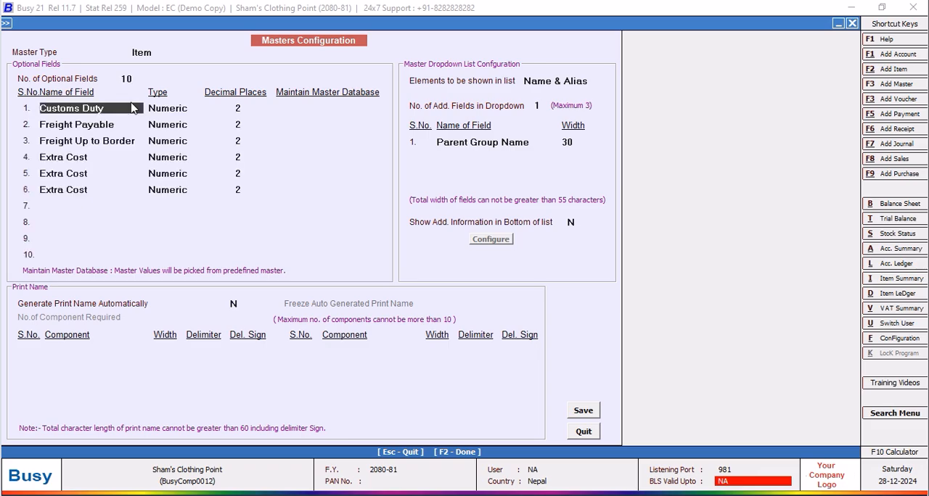
pyautogui.click(55, 206)
pyautogui.write('e')
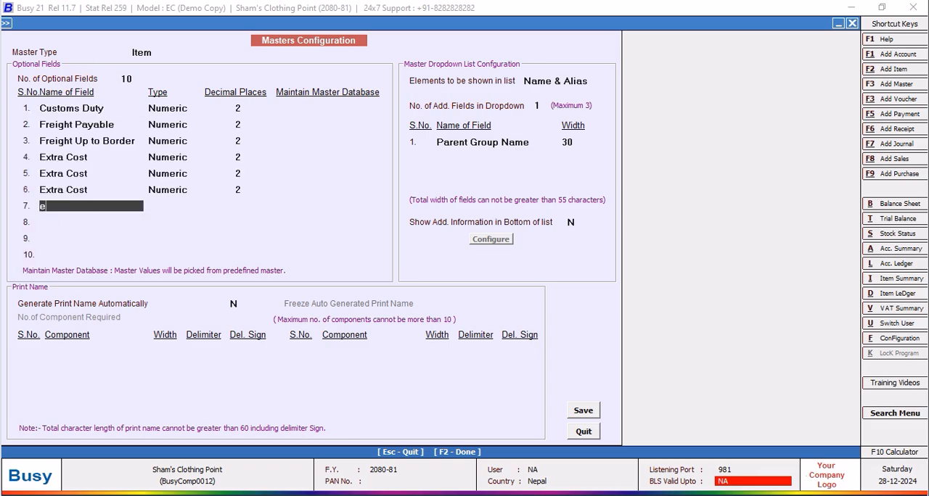
pyautogui.write('xtra cost')
pyautogui.press('Return')
pyautogui.press('Down')
pyautogui.press('Return')
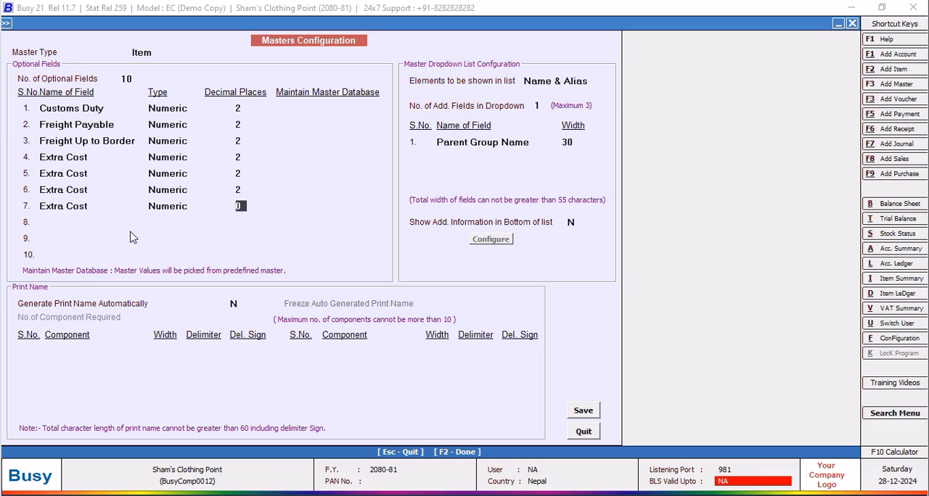
pyautogui.write('2')
pyautogui.press('Return')
# Define the eighth optional field as Extra Cost, type Numeric, with 2 decimal places.
pyautogui.write('e')
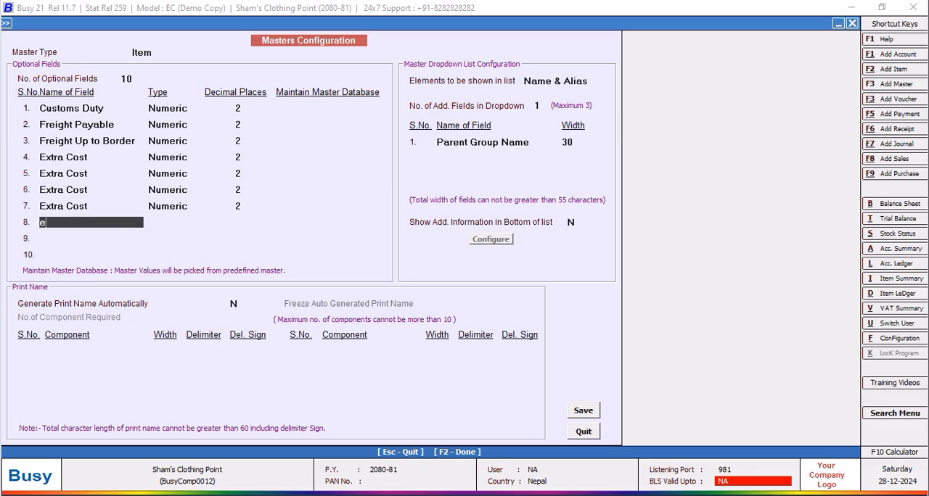
pyautogui.write('xtra cost')
pyautogui.press('Return')
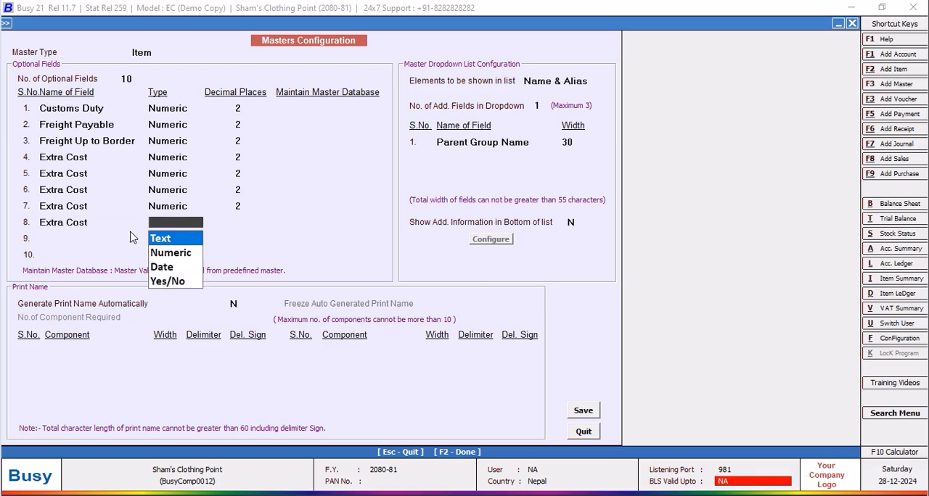
pyautogui.write('n')
pyautogui.press('Return')
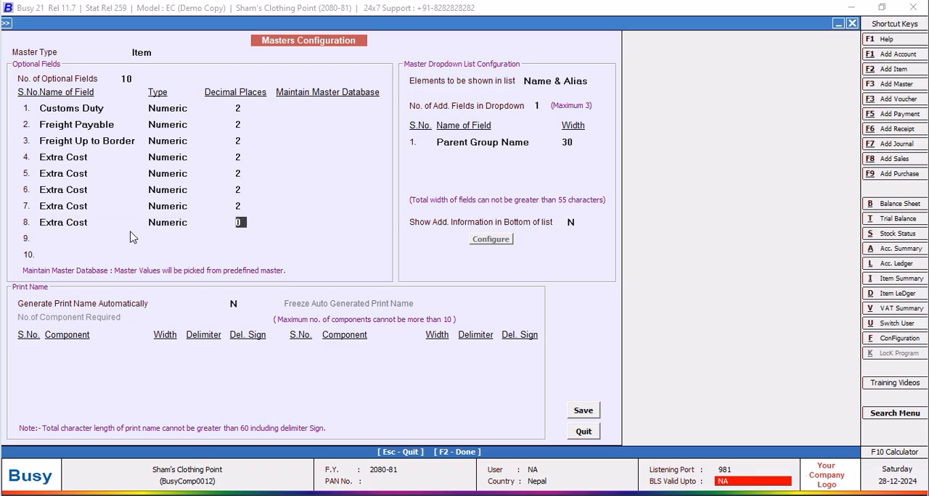
pyautogui.write('2')
pyautogui.press('Return')
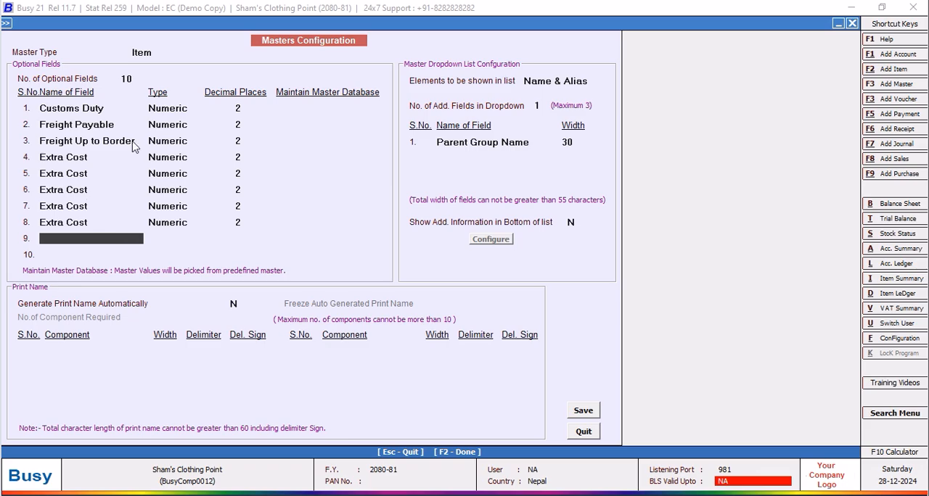
# Reduce the number of optional fields for the Item master to 8.
pyautogui.click(133, 78)
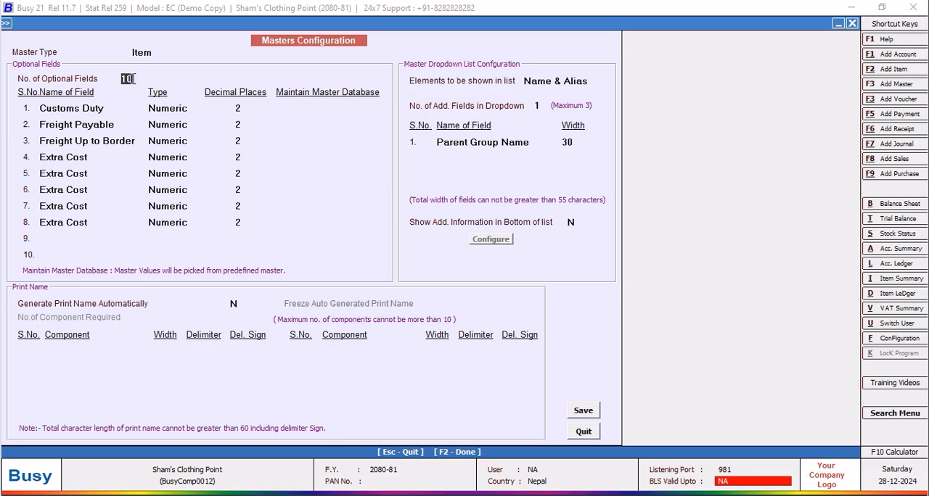
pyautogui.write('8')
pyautogui.press('Return')
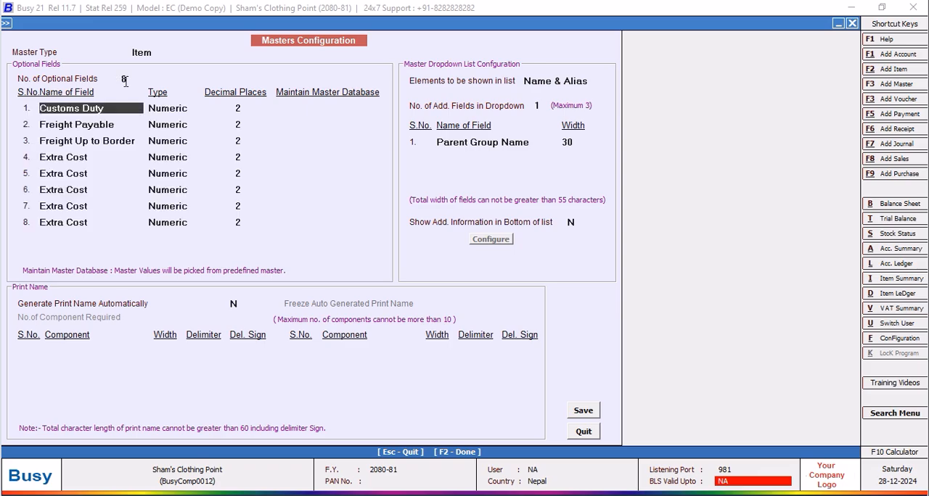
# Set the number of additional fields in the Item master's dropdown list to 2.
pyautogui.click(576, 142)
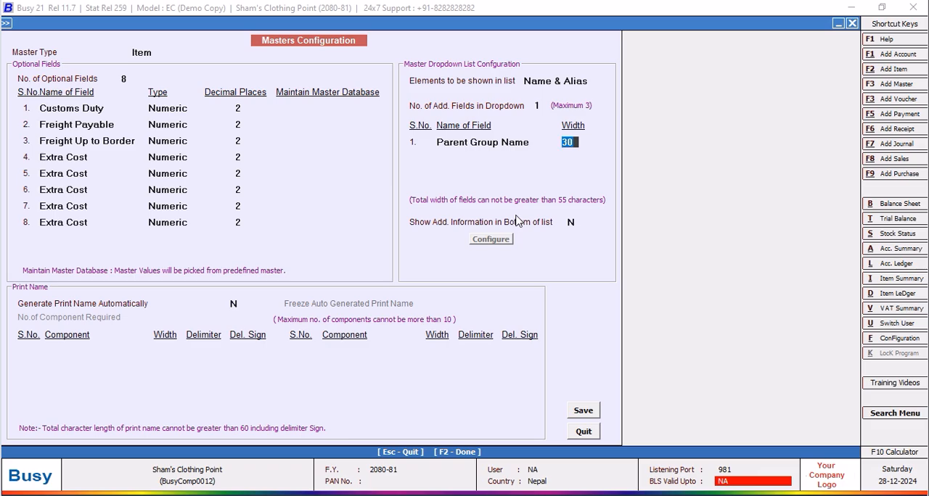
pyautogui.click(540, 105)
pyautogui.write('2')
pyautogui.press('Return')
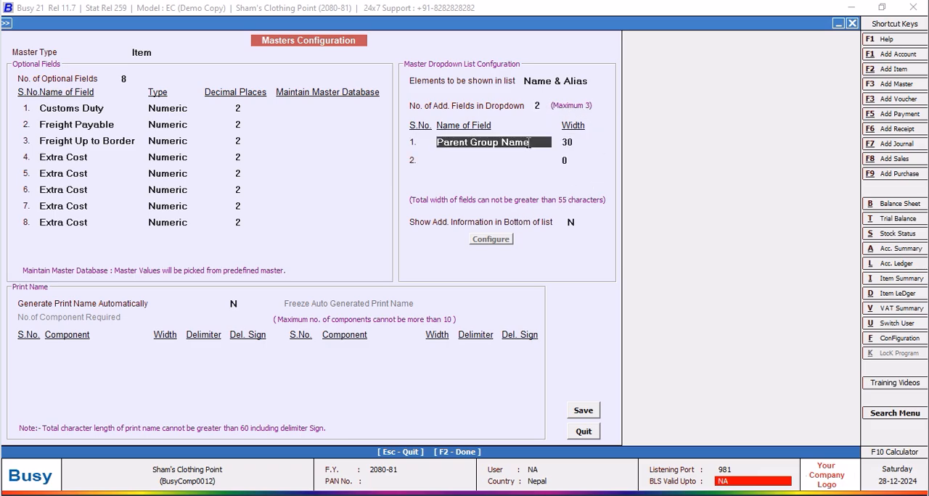
# Set the first additional dropdown field for the Item master to Current Stock with a width of 20.
pyautogui.write('ck')
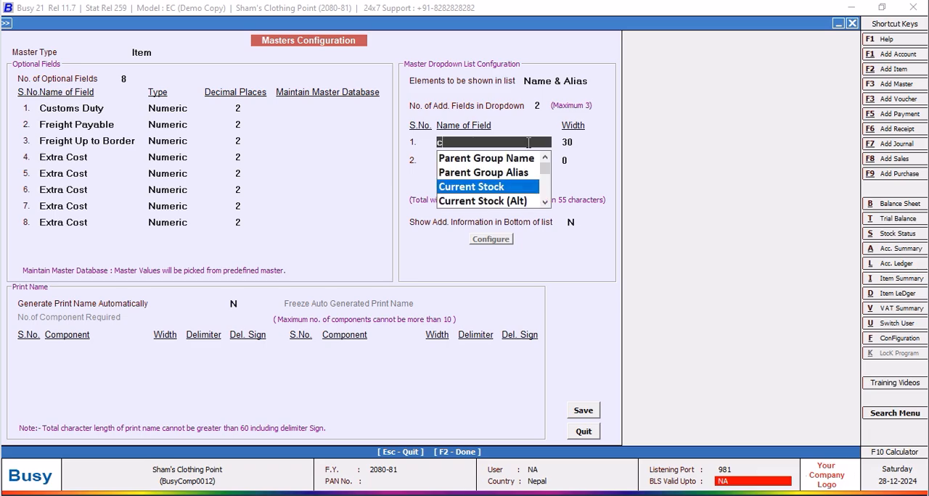
pyautogui.press('Return')
pyautogui.write('20')
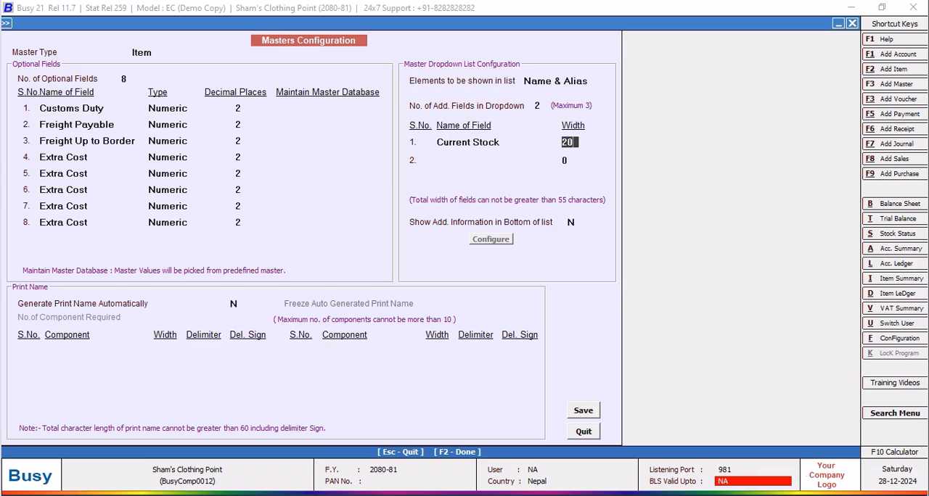
pyautogui.press('Return')
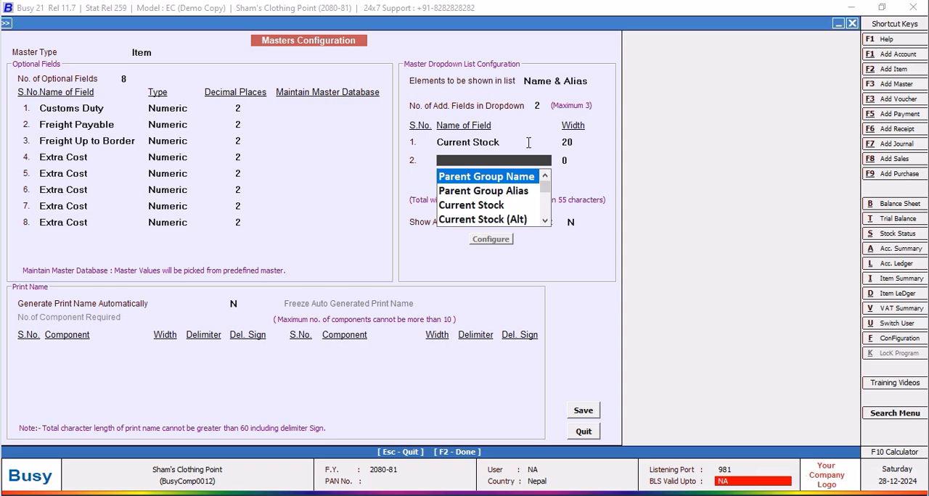
# Set the second additional dropdown field for the Item master to Parent Group Name with a width of 15.
pyautogui.press('Down')
pyautogui.press('Down')
pyautogui.press('Down')
pyautogui.press('Down')
pyautogui.press('Down')
pyautogui.press('Down')
pyautogui.press('Down')
pyautogui.press('Down')
pyautogui.press('Down')
pyautogui.press('Down')
pyautogui.press('Down')
pyautogui.press('Down')
pyautogui.press('Down')
pyautogui.press('Down')
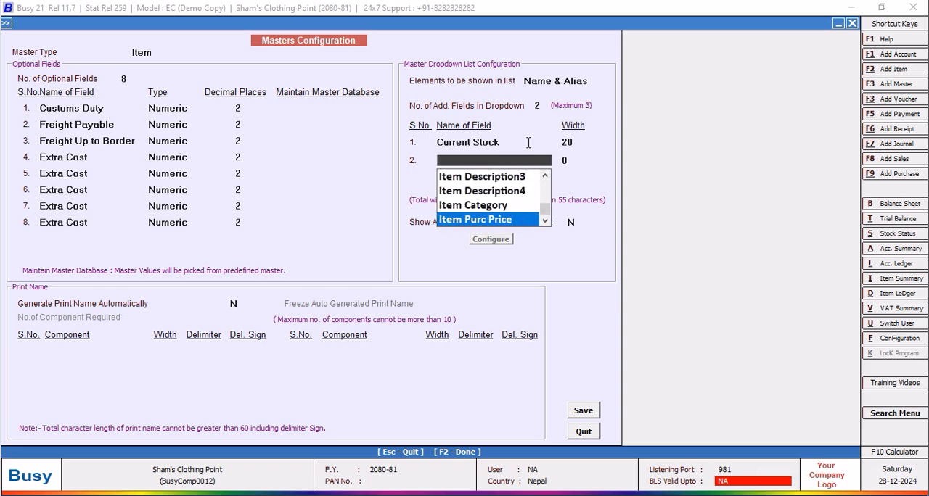
pyautogui.press('Up')
pyautogui.press('Up')
pyautogui.press('Down')
pyautogui.press('Down')
pyautogui.press('Up')
pyautogui.press('Up')
pyautogui.press('Up')
pyautogui.press('Up')
pyautogui.press('Up')
pyautogui.press('Up')
pyautogui.press('Up')
pyautogui.press('Up')
pyautogui.press('Up')
pyautogui.press('Up')
pyautogui.press('Up')
pyautogui.press('Up')
pyautogui.press('Up')
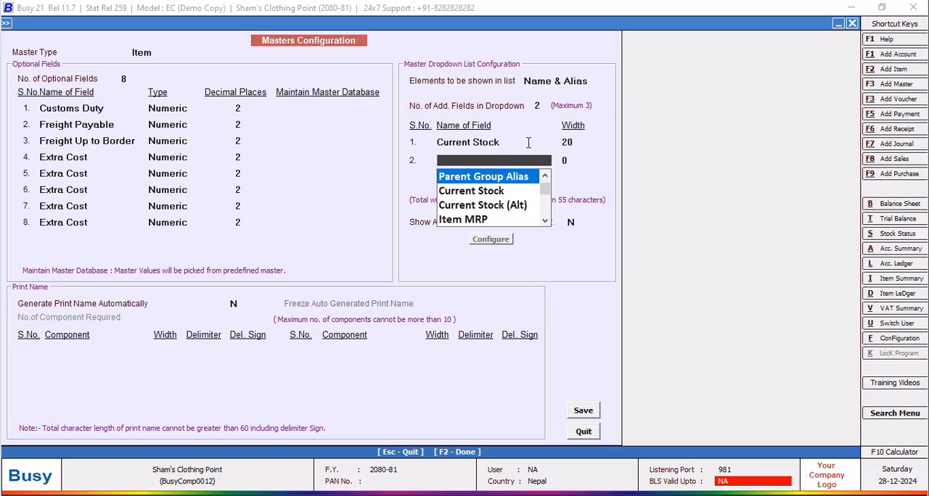
pyautogui.press('Up')
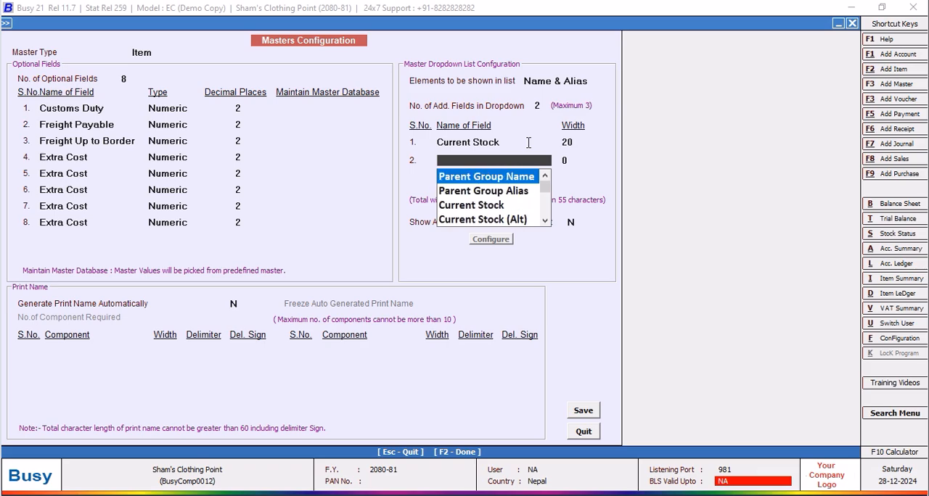
pyautogui.press('Return')
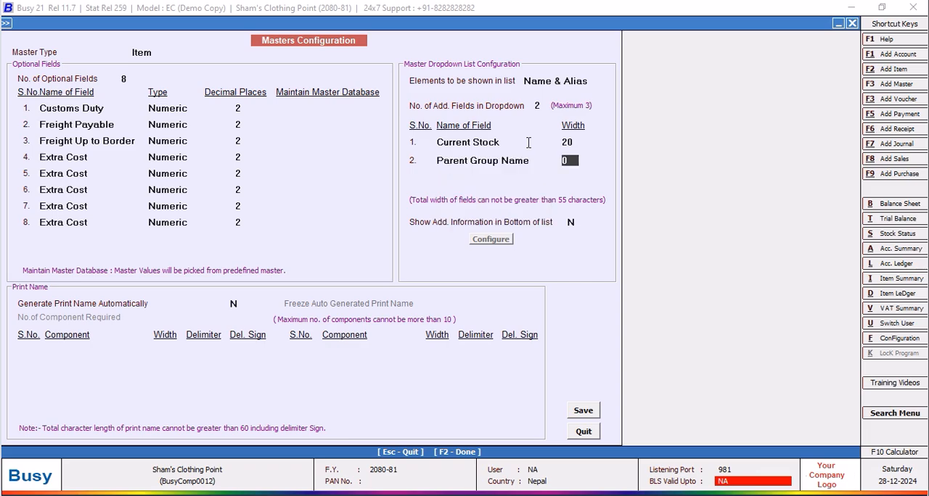
pyautogui.write('10')
pyautogui.press('BackSpace')
pyautogui.write('5')
pyautogui.press('Return')
# Try to save the Item master configuration.
pyautogui.click(595, 415)
pyautogui.click(548, 283)
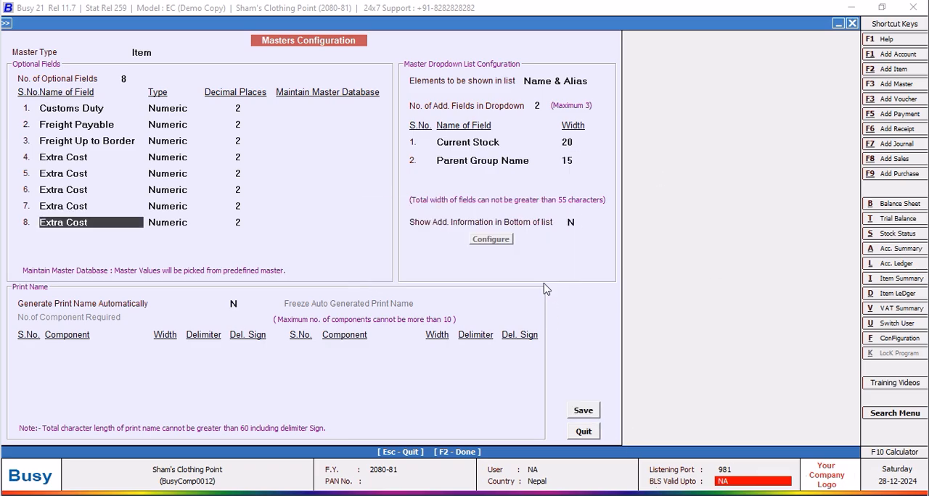
pyautogui.click(583, 414)
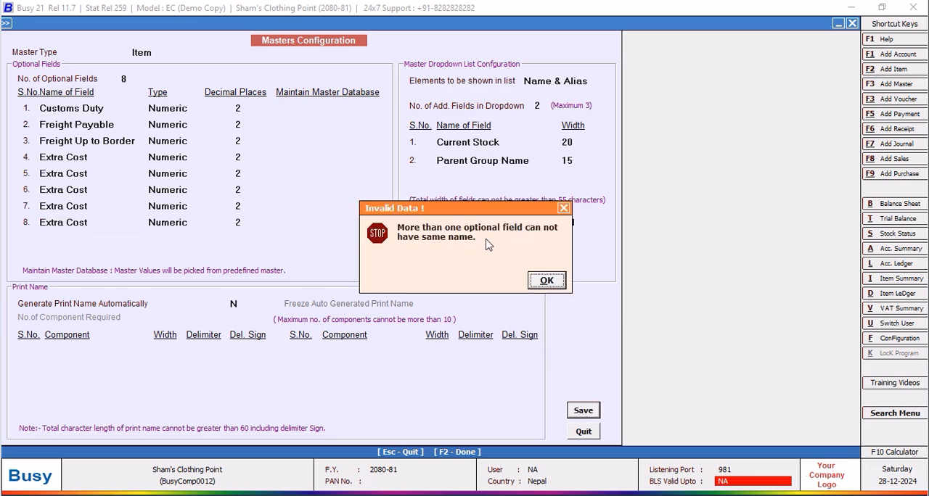
pyautogui.click(547, 285)
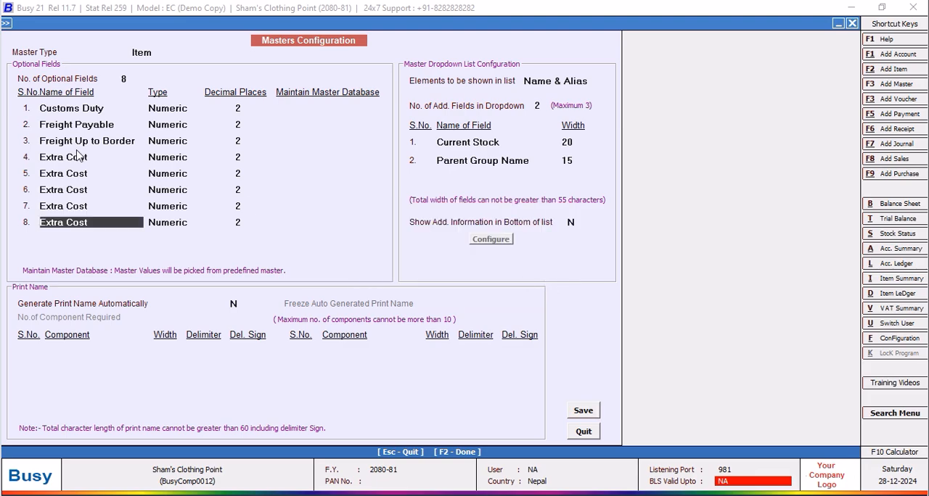
# Rename the fifth optional field as Extra Cost (2), keeping its type Numeric.
pyautogui.click(97, 159)
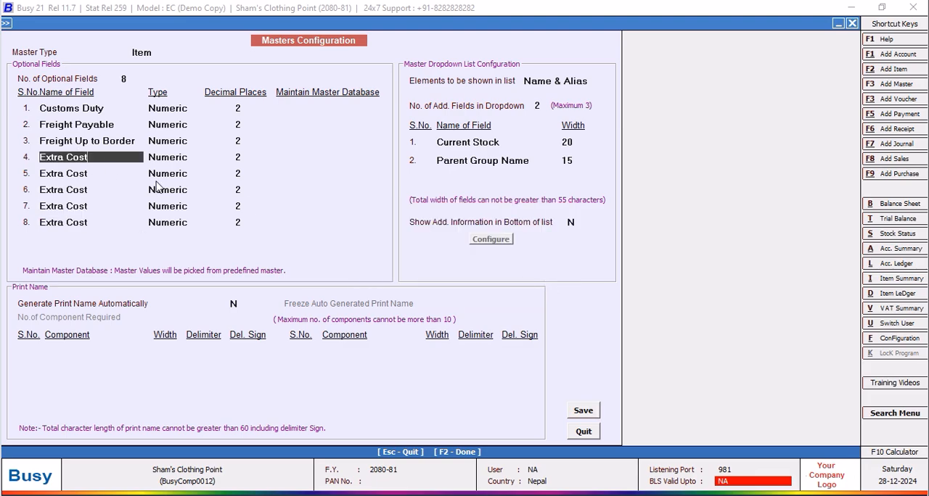
pyautogui.click(97, 174)
pyautogui.write('(2)')
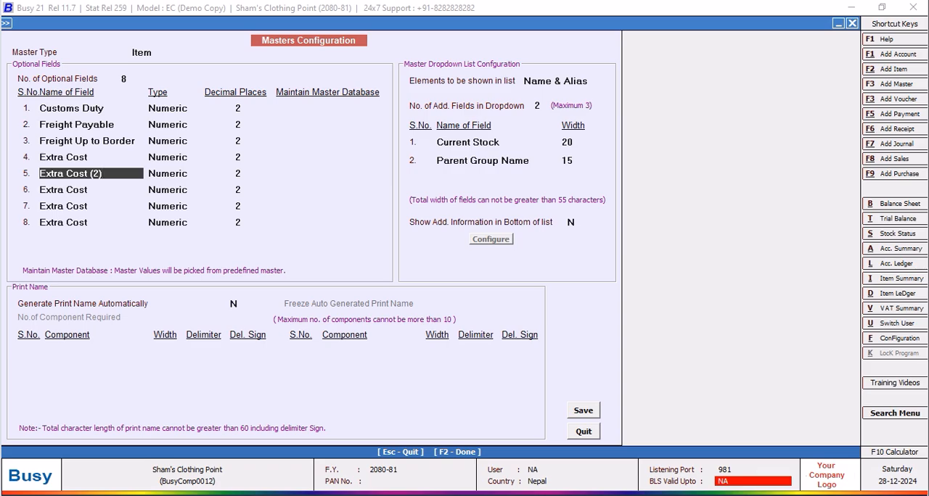
pyautogui.press('Return')
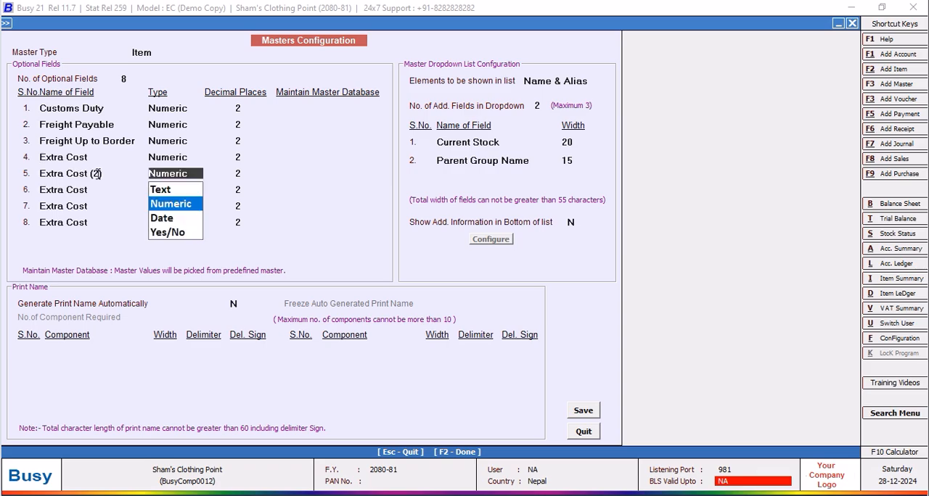
pyautogui.click(164, 205)
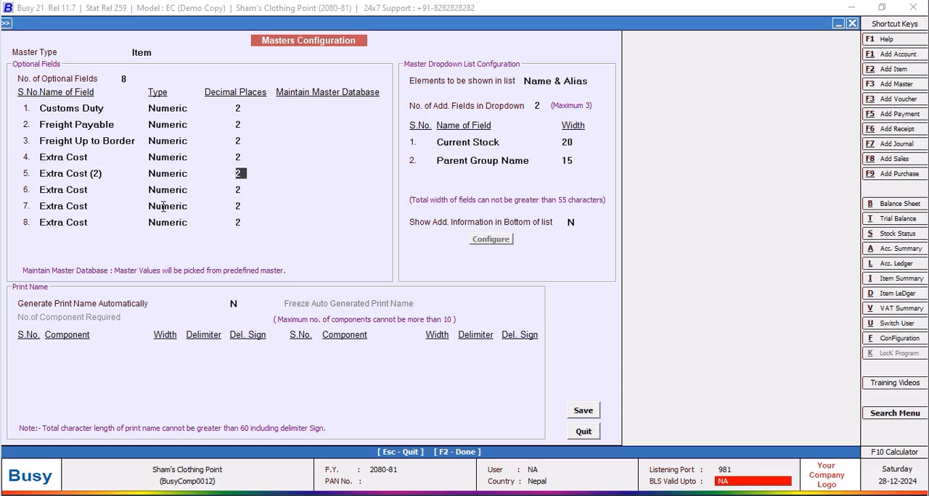
# Rename the sixth optional field as Extra Cost (3), keeping it Numeric with 2 decimal places.
pyautogui.click(108, 191)
pyautogui.write('(3)')
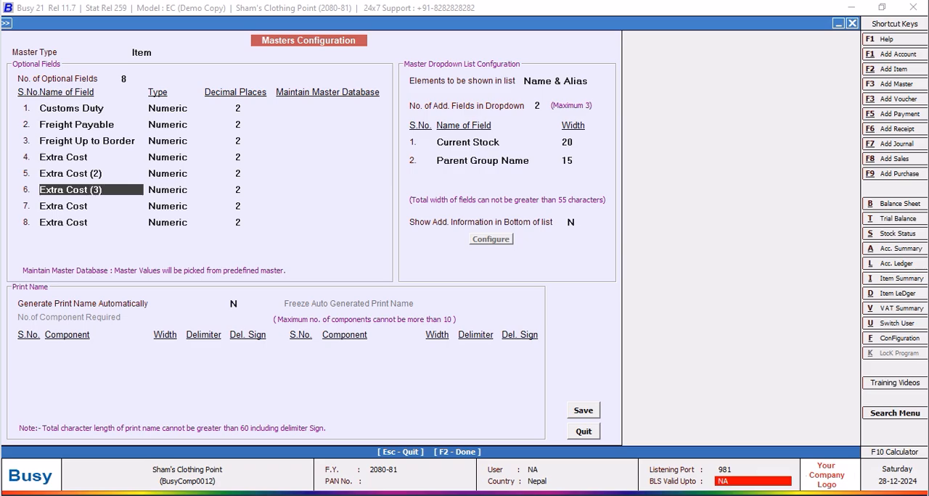
pyautogui.press('Return')
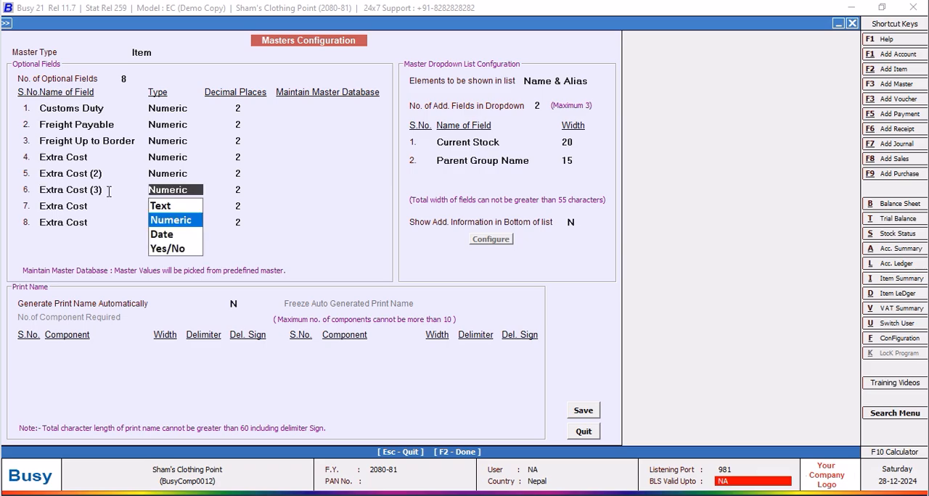
pyautogui.press('Return')
pyautogui.press('Return')
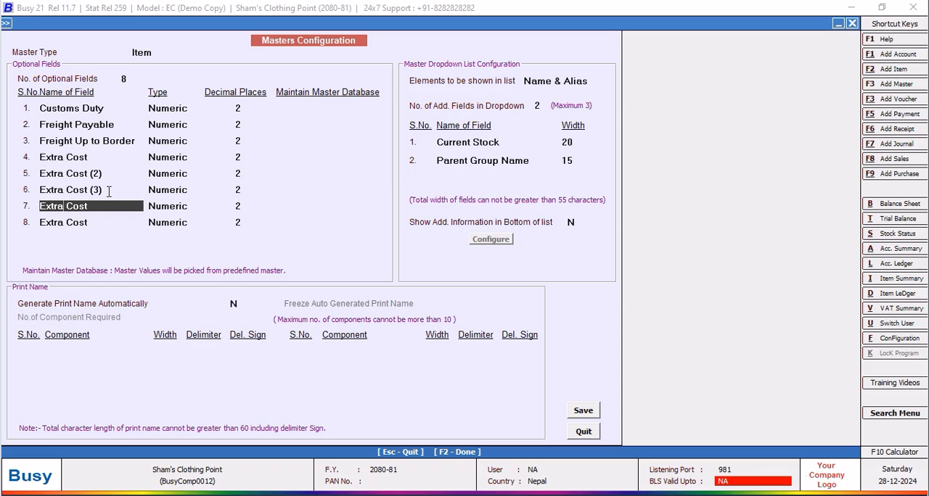
# Rename the seventh optional field as Extra Cost (4), keeping it Numeric with 2 decimal places.
pyautogui.write('(4)')
pyautogui.press('Return')
pyautogui.press('Return')
pyautogui.press('Return')
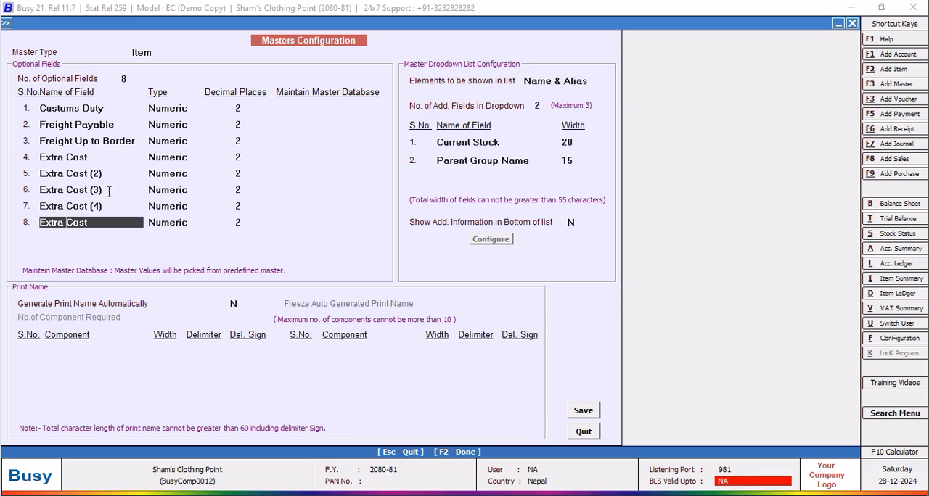
# Rename the eighth optional field as Extra Cost (5), keeping its type Numeric.
pyautogui.write('(5)')
pyautogui.press('Return')
pyautogui.press('Return')
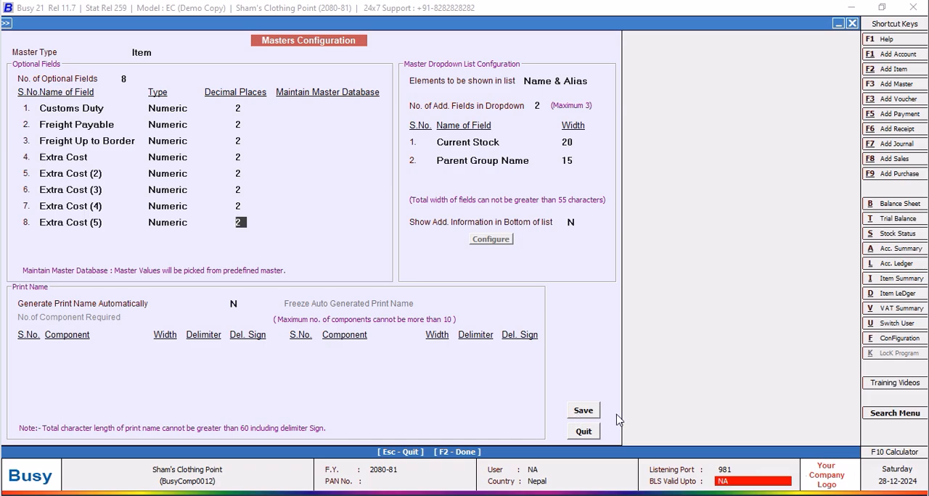
# Save the Item master configuration and regenerate the master help files.
pyautogui.click(592, 412)
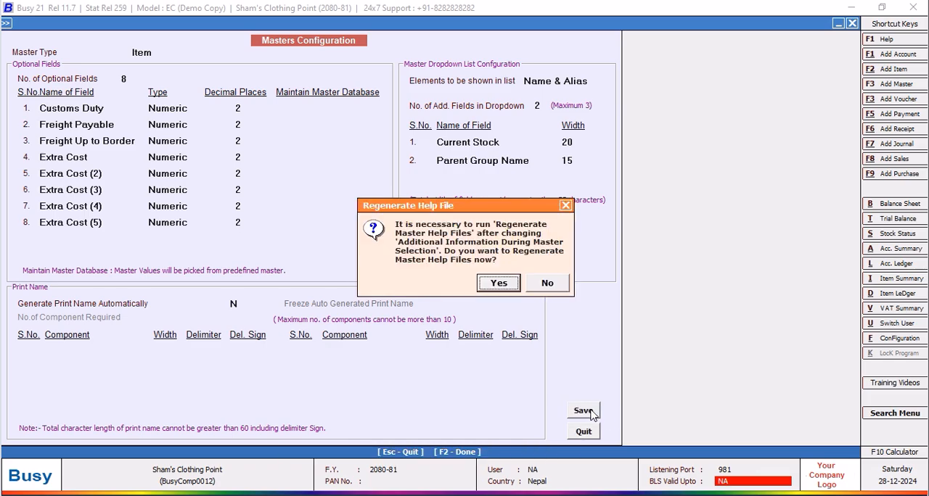
pyautogui.click(501, 285)
pyautogui.click(164, 174)
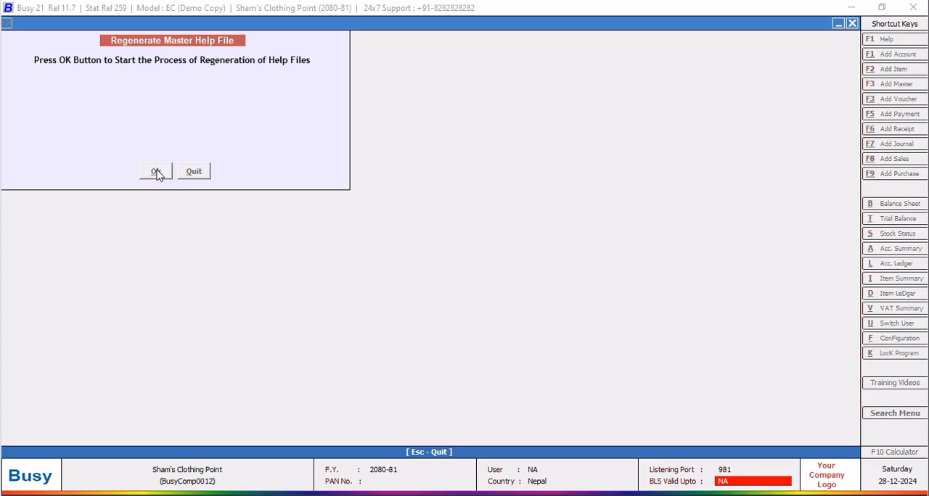
pyautogui.click(561, 287)
pyautogui.press('Escape')
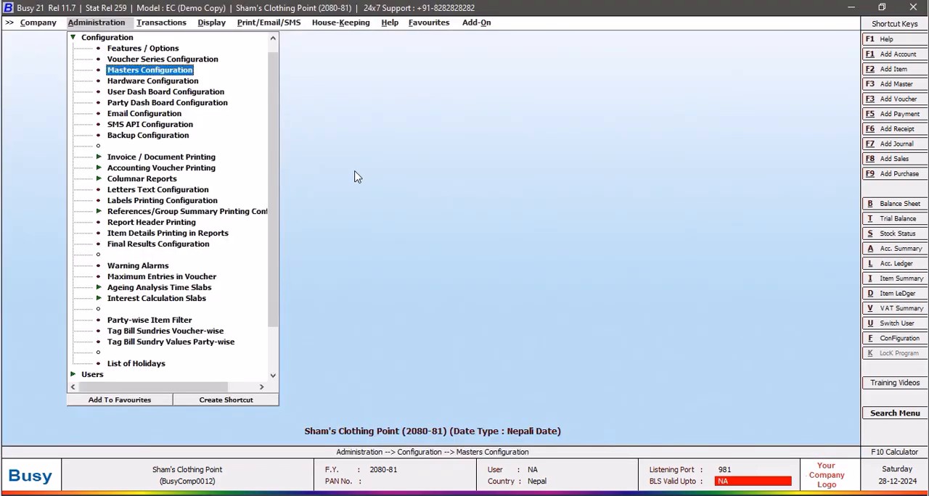
# Start a new item master and enter PANTS as its name and print name.
pyautogui.click(83, 38)
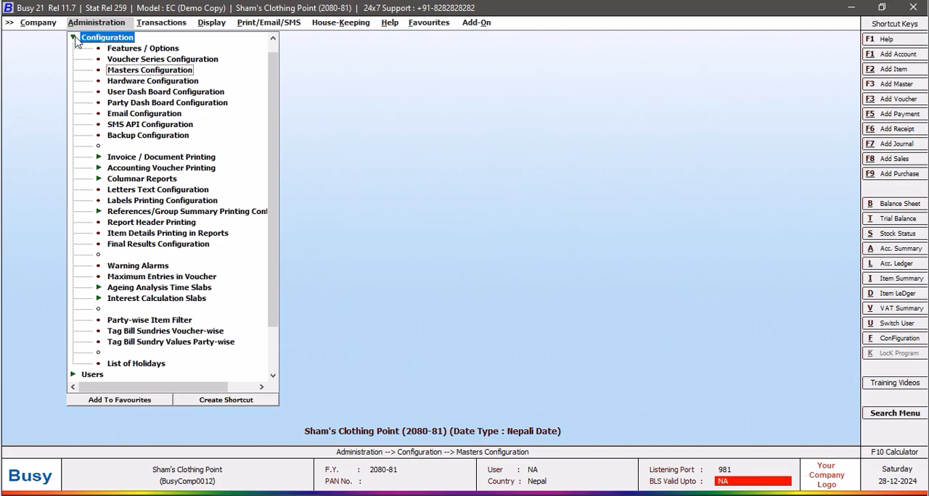
pyautogui.click(91, 37)
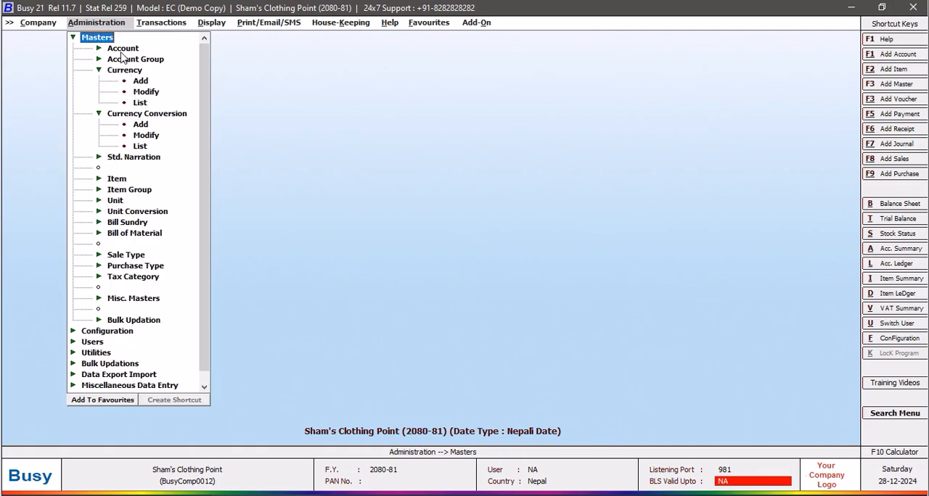
pyautogui.click(114, 180)
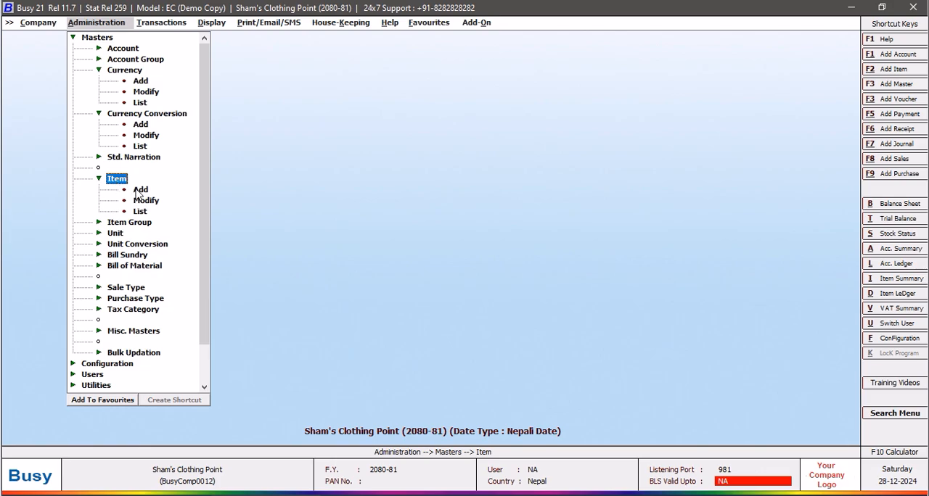
pyautogui.click(138, 191)
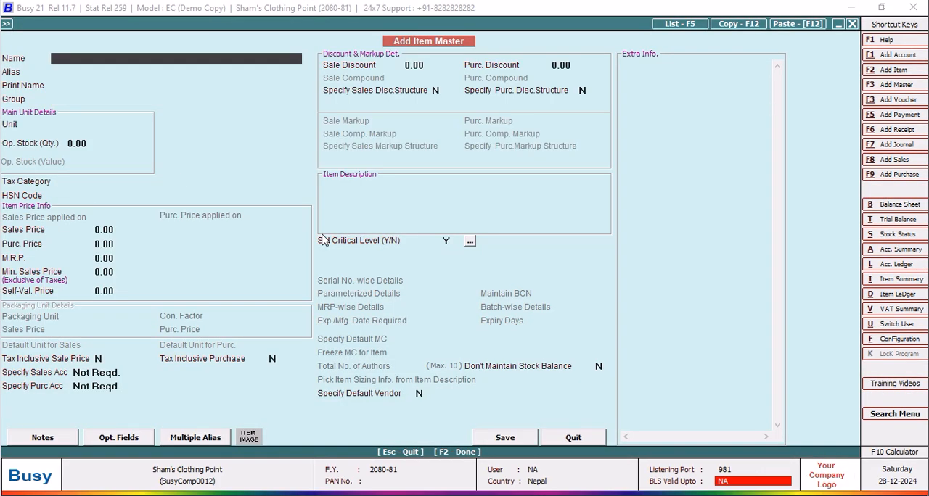
pyautogui.write('PANTS')
pyautogui.press('Return')
pyautogui.press('Return')
pyautogui.press('Return')
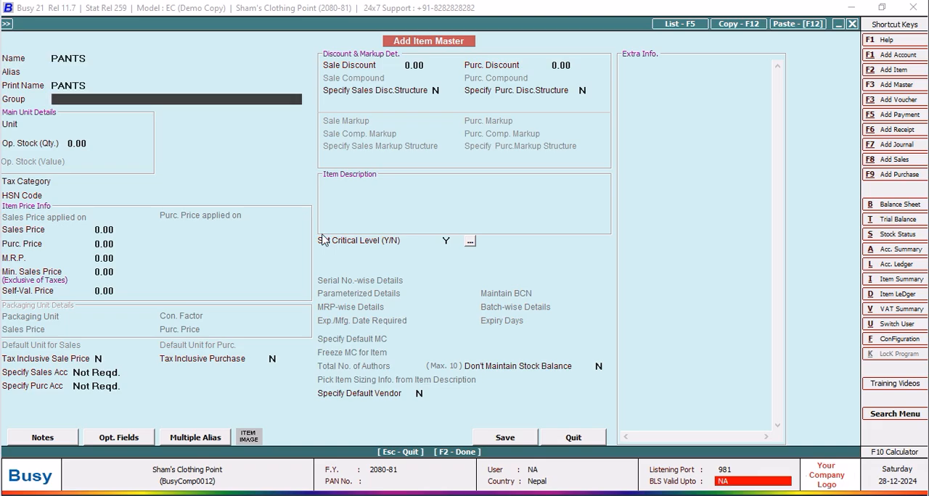
# Create and save GARMENTS as a primary item group with tax category 13% for the PANTS item.
pyautogui.press('F3')
pyautogui.write('GARMENTS')
pyautogui.press('Return')
pyautogui.press('Return')
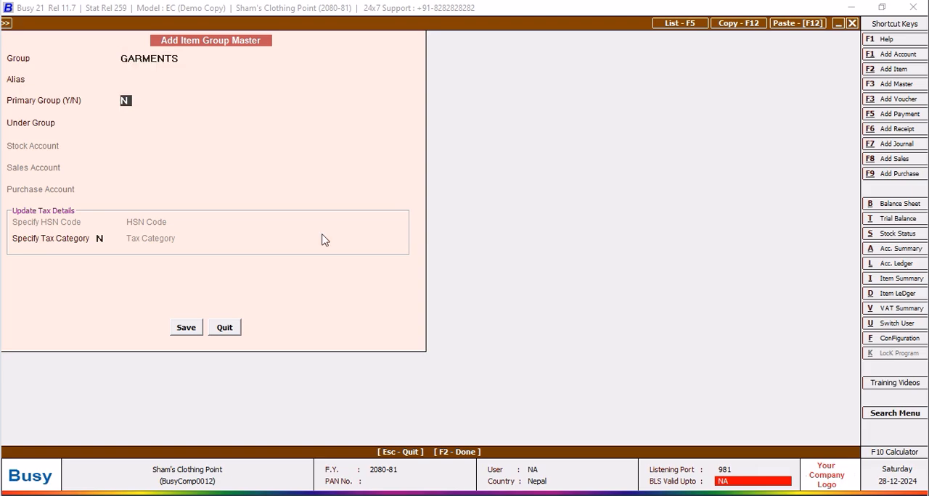
pyautogui.press('y')
pyautogui.click(99, 238)
pyautogui.press('y')
pyautogui.click(251, 236)
pyautogui.click(218, 270)
pyautogui.click(186, 327)
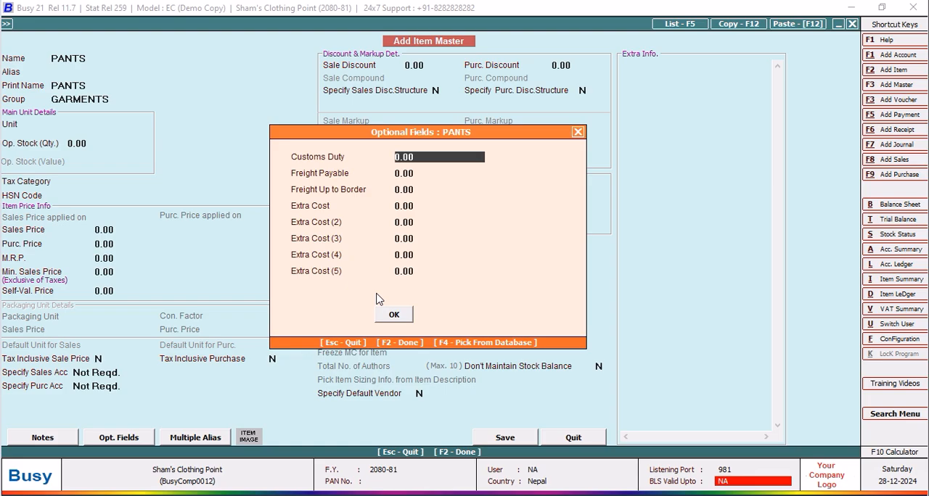
# Set the optional fields of PANTS to Customs Duty 400 and Freight Payable 100.
pyautogui.write('400')
pyautogui.press('Return')
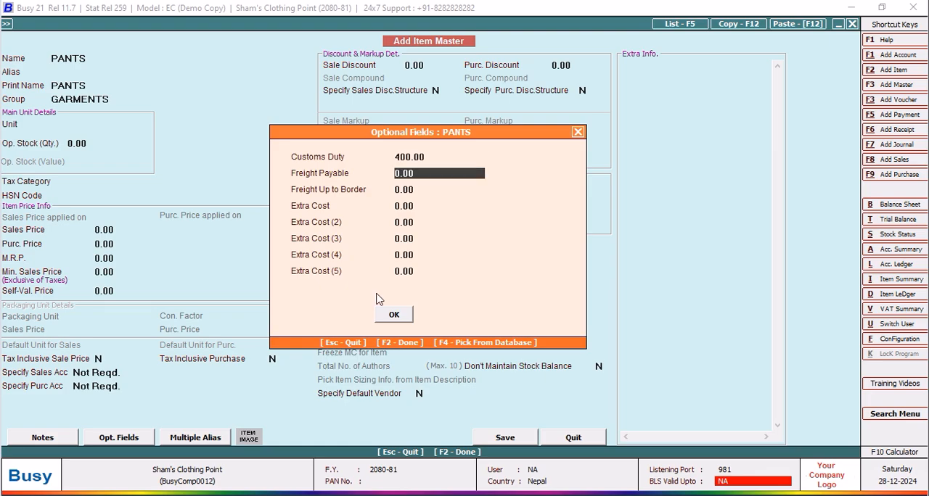
pyautogui.write('100')
pyautogui.press('Return')
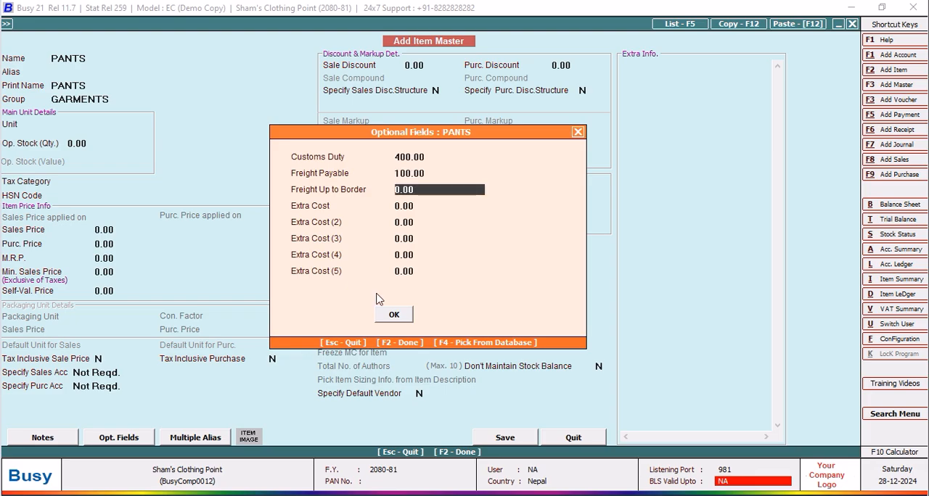
pyautogui.click(392, 316)
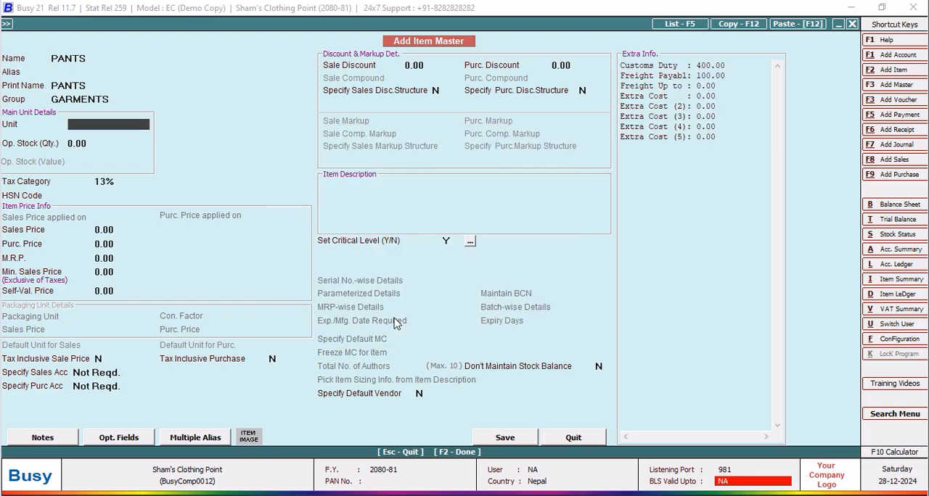
# Set the main unit of PANTS to Pcs. and save the item master.
pyautogui.write('PCS')
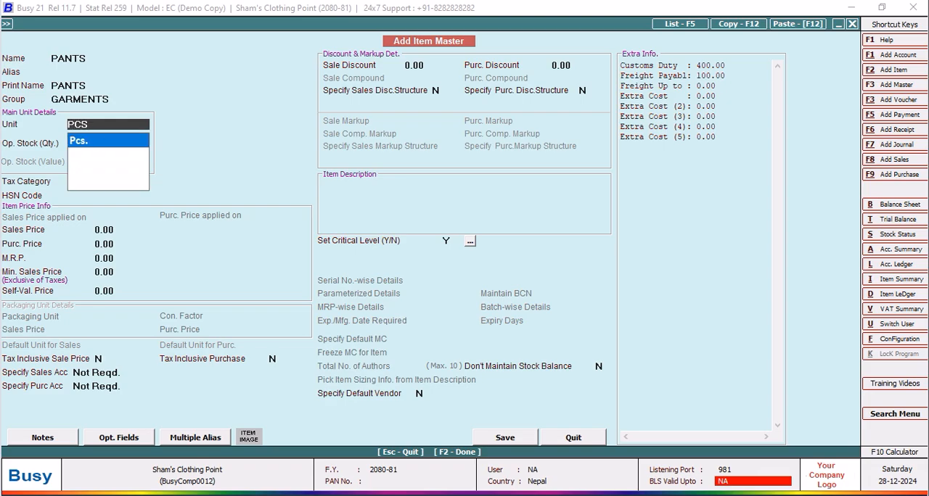
pyautogui.press('Return')
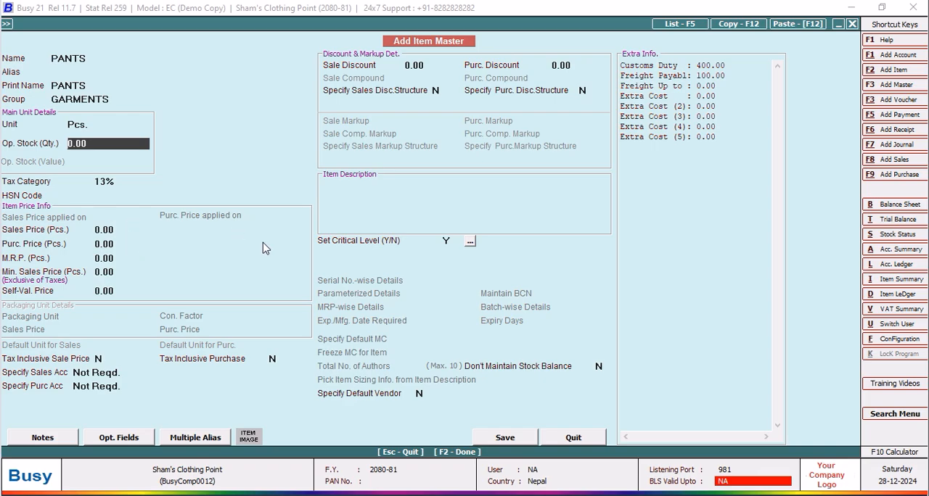
pyautogui.click(505, 438)
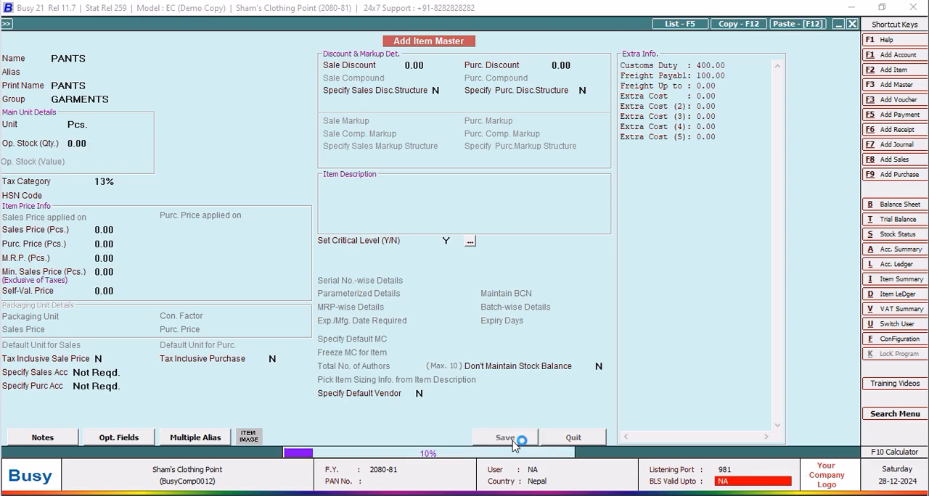
# Start a new item master named T Shirts with the same print name and assign it to the GARMENTS group.
pyautogui.click(555, 439)
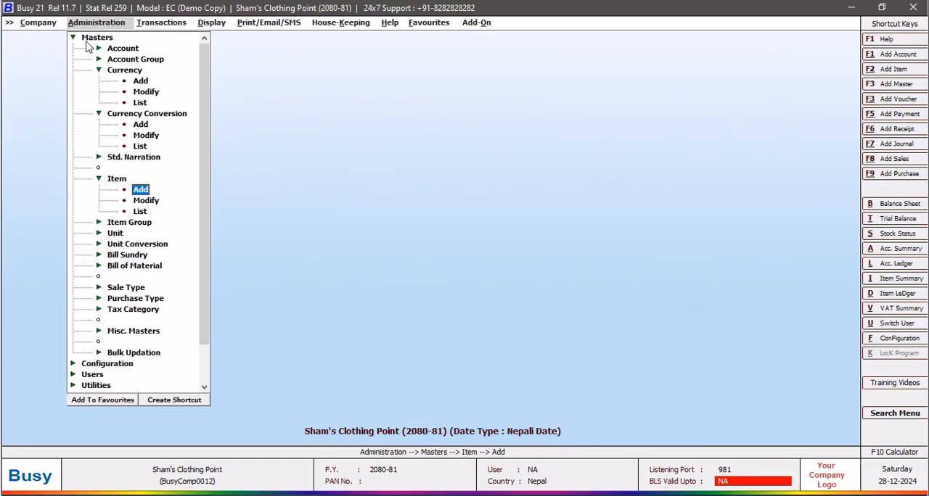
pyautogui.click(140, 190)
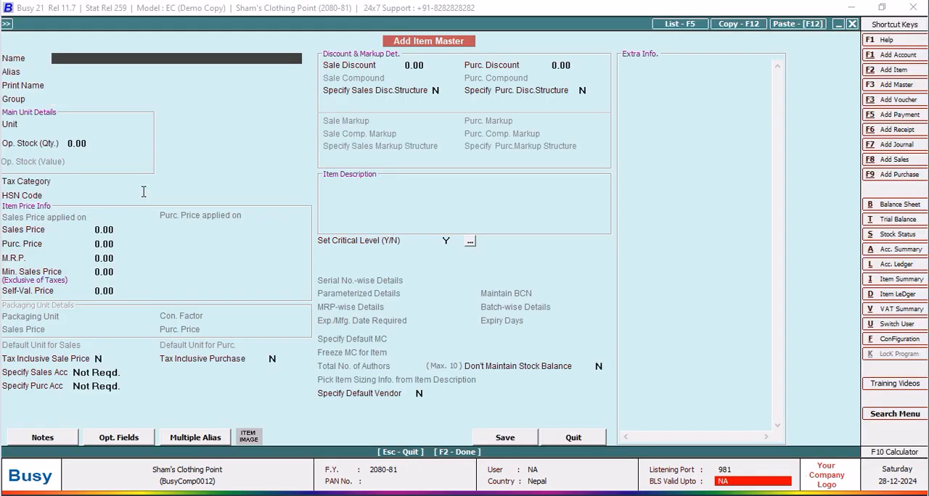
pyautogui.write('t')
pyautogui.press('BackSpace')
pyautogui.write('T Shirts')
pyautogui.press('Return')
pyautogui.press('Return')
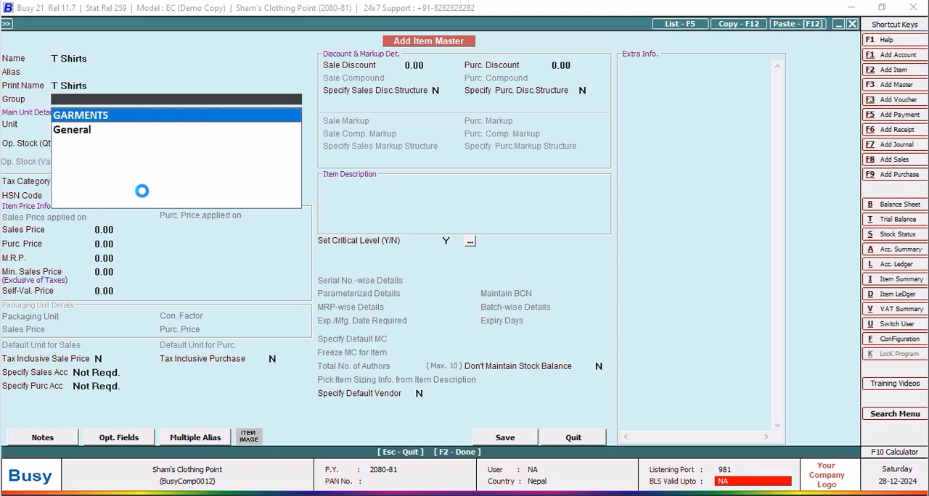
pyautogui.press('Return')
pyautogui.press('Up')
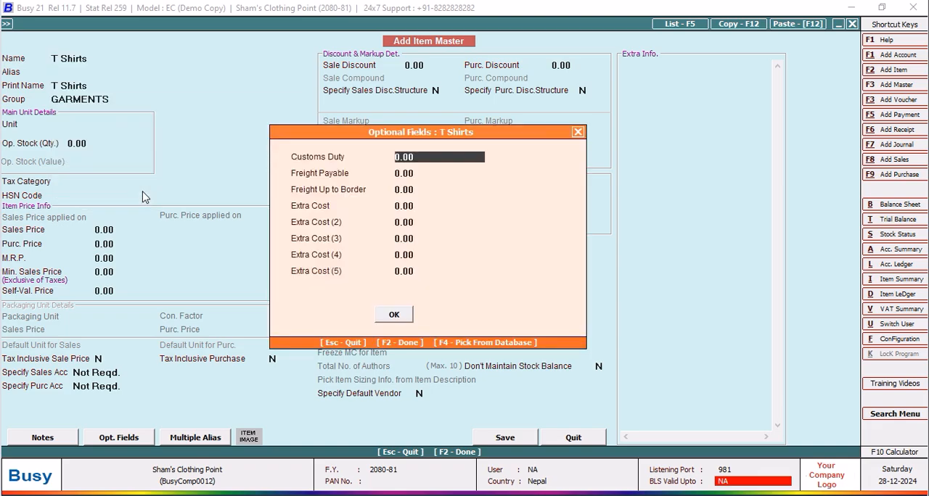
# Set the optional fields of T Shirts to Customs Duty 250 and Freight Payable 50.
pyautogui.write('250')
pyautogui.press('Return')
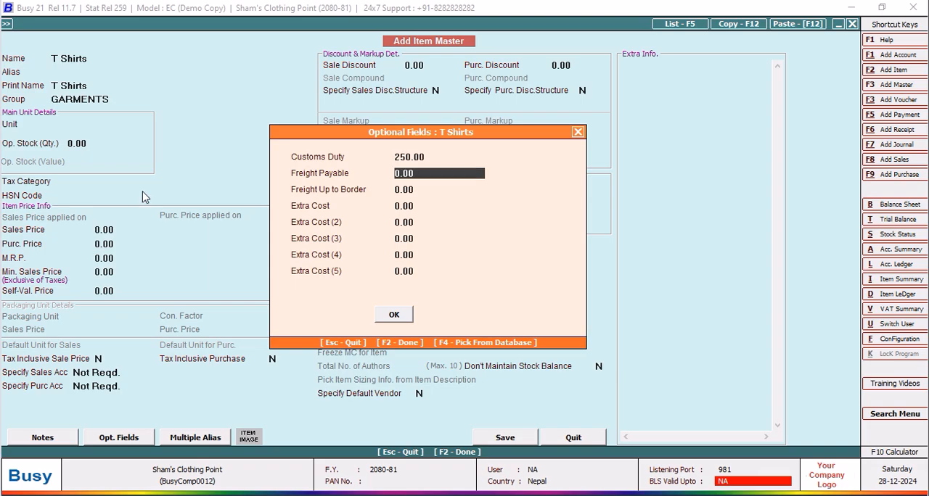
pyautogui.write('50')
pyautogui.press('Return')
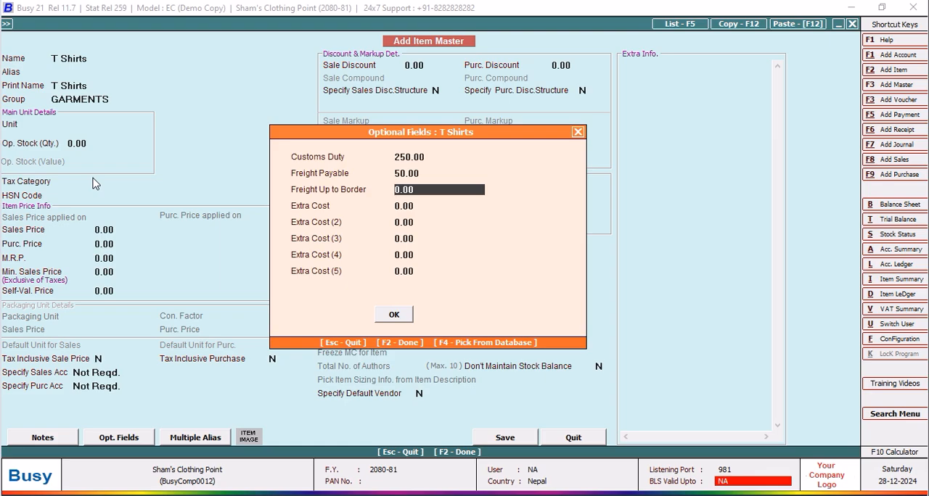
pyautogui.click(397, 317)
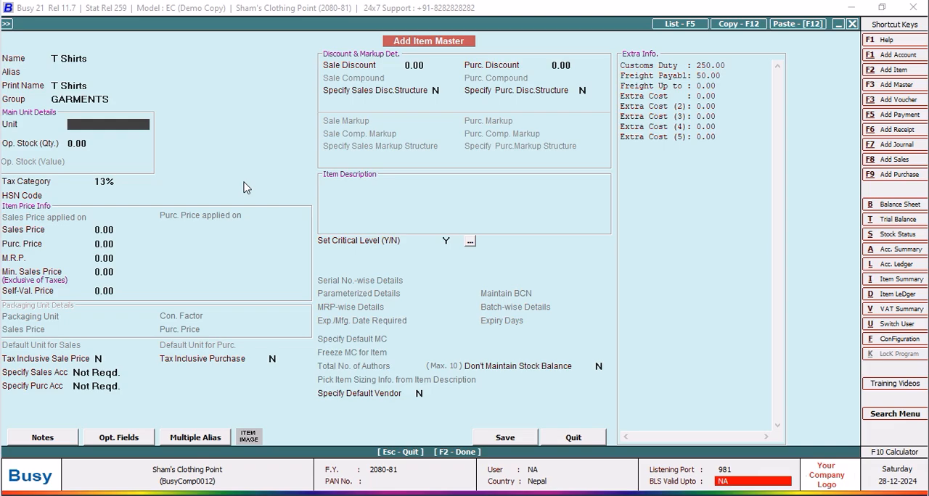
# Set the main unit of T Shirts to Pcs. and save the item master.
pyautogui.write('pcs')
pyautogui.press('Return')
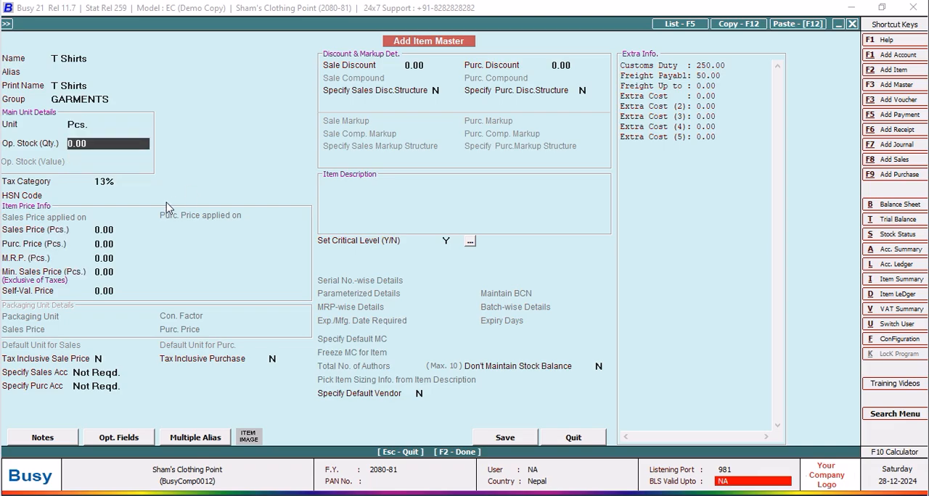
pyautogui.click(523, 441)
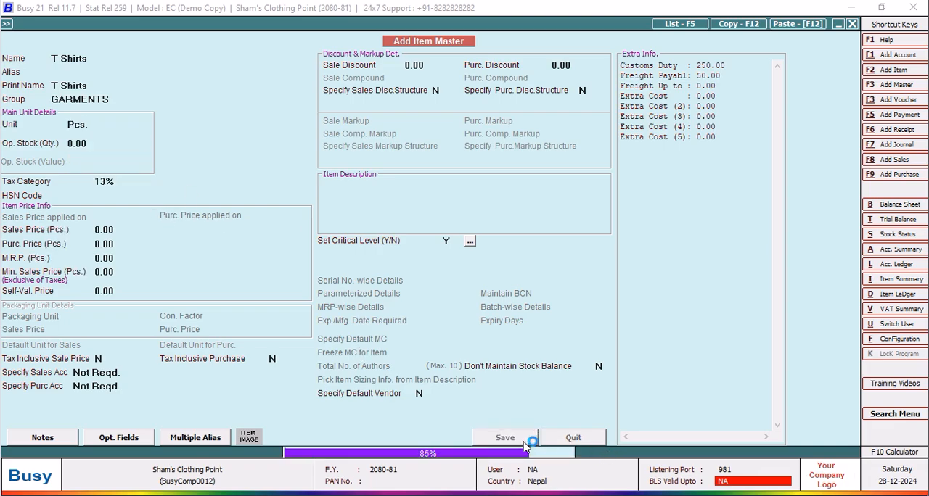
# Enter Under Pants as the name and print name of the next item, keeping the GARMENTS group.
pyautogui.write('Under [P')
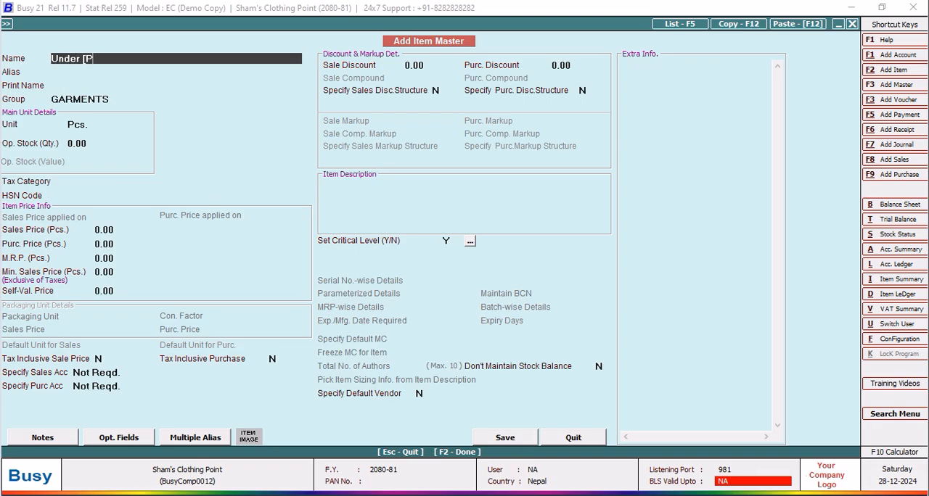
pyautogui.press('BackSpace')
pyautogui.press('BackSpace')
pyautogui.write('Pants')
pyautogui.press('Return')
pyautogui.press('Return')
pyautogui.press('Return')
pyautogui.press('Return')
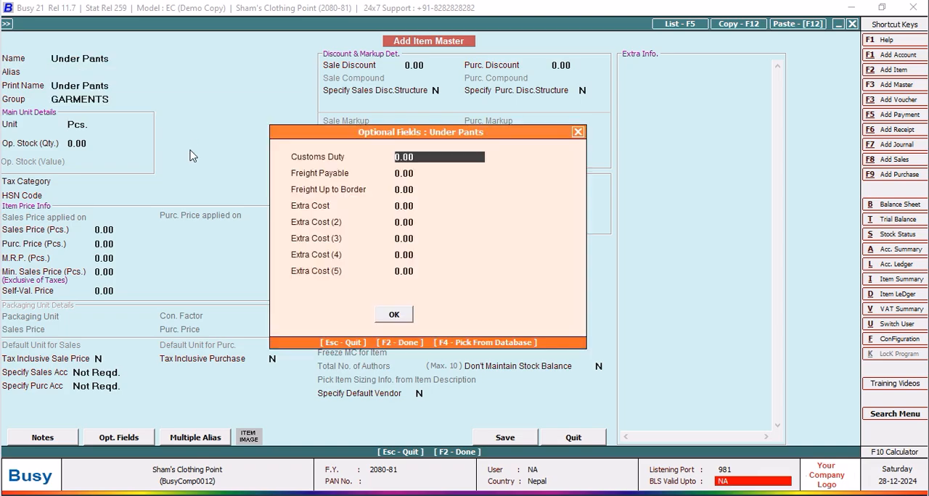
# Set Customs Duty 200 and Freight Payable 50 for Under Pants, then save the item and leave the item master form.
pyautogui.write('200')
pyautogui.press('Return')
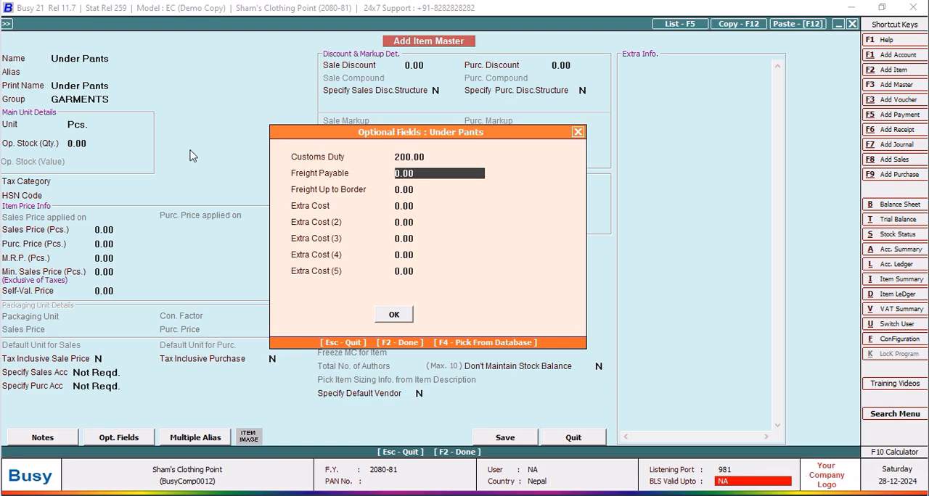
pyautogui.write('50')
pyautogui.press('Return')
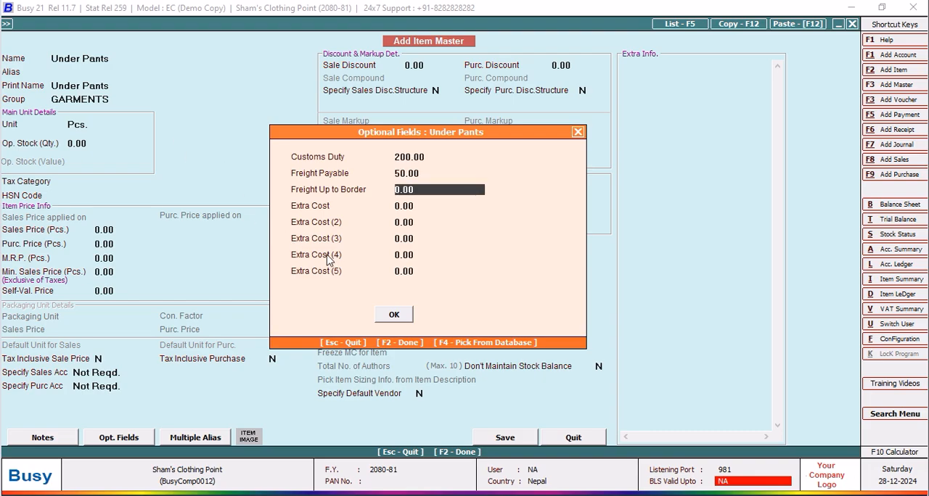
pyautogui.click(394, 314)
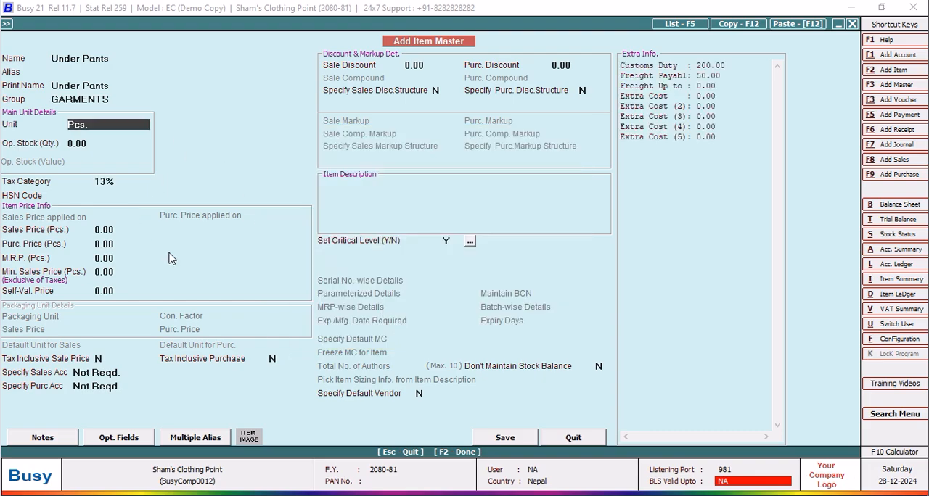
pyautogui.click(508, 439)
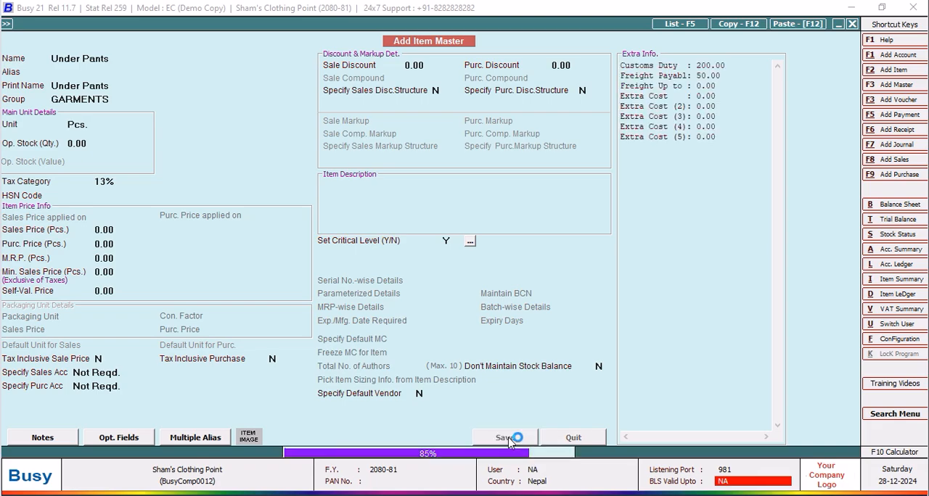
pyautogui.click(573, 438)
# Start a new account master and enter Indian Company as its name and print name.
pyautogui.click(74, 38)
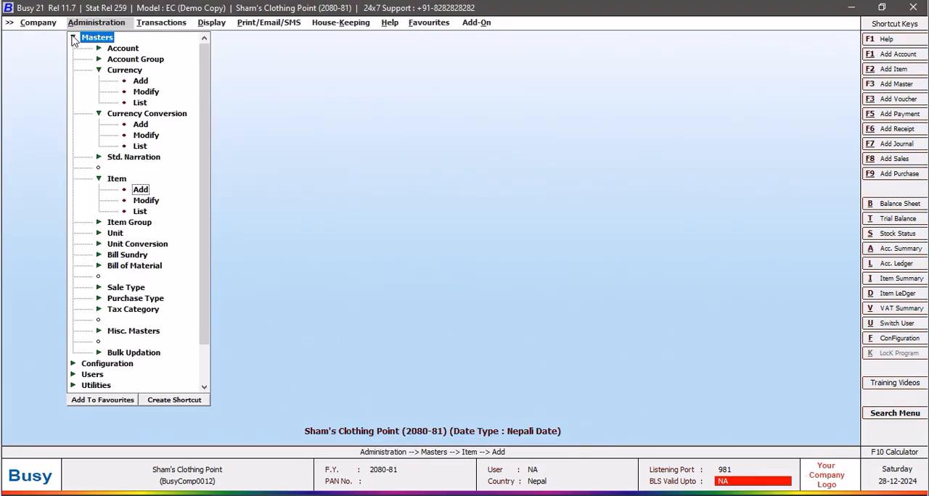
pyautogui.click(90, 40)
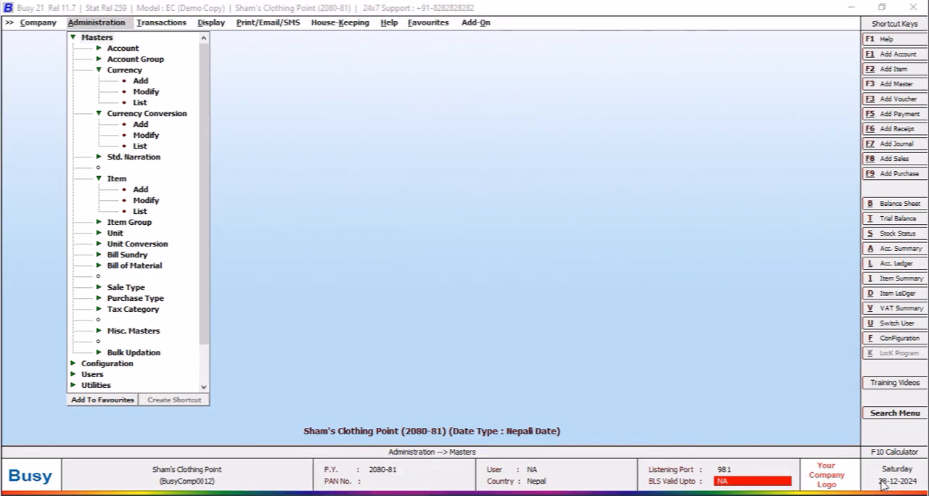
pyautogui.click(73, 37)
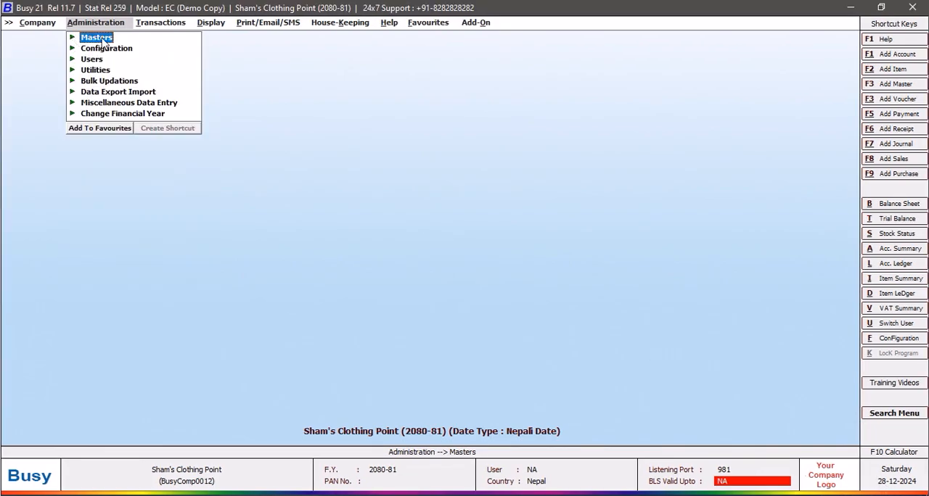
pyautogui.click(103, 41)
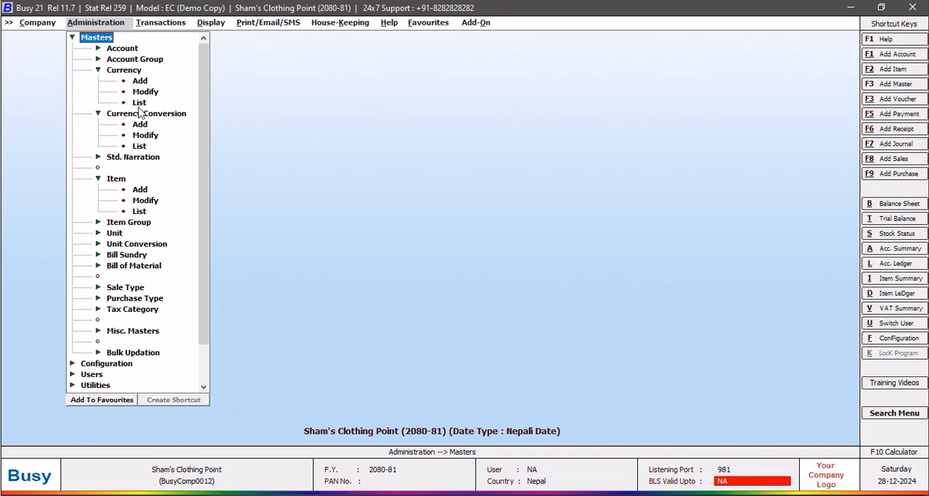
pyautogui.click(124, 51)
pyautogui.click(142, 59)
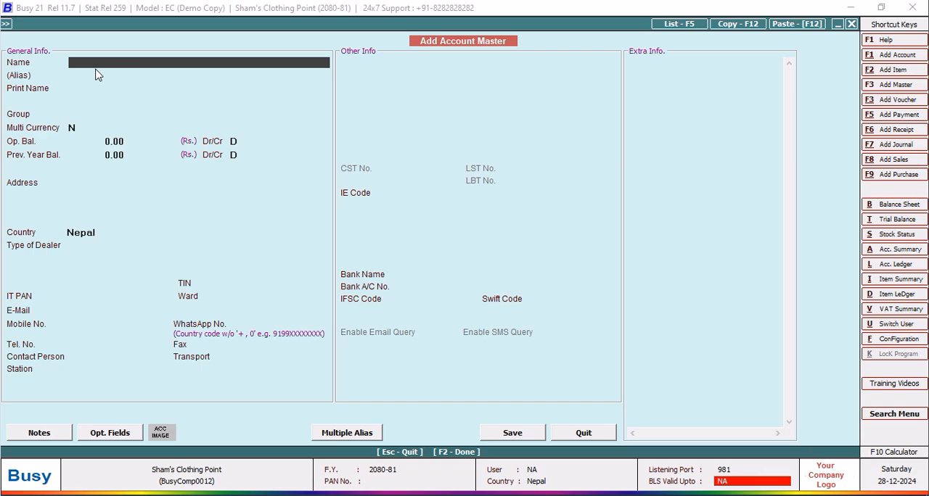
pyautogui.write('Indian Company')
pyautogui.press('Return')
# Assign Indian Company to Sundry Creditors and enable multi currency, leaving the currency-wise opening balances empty.
pyautogui.press('Return')
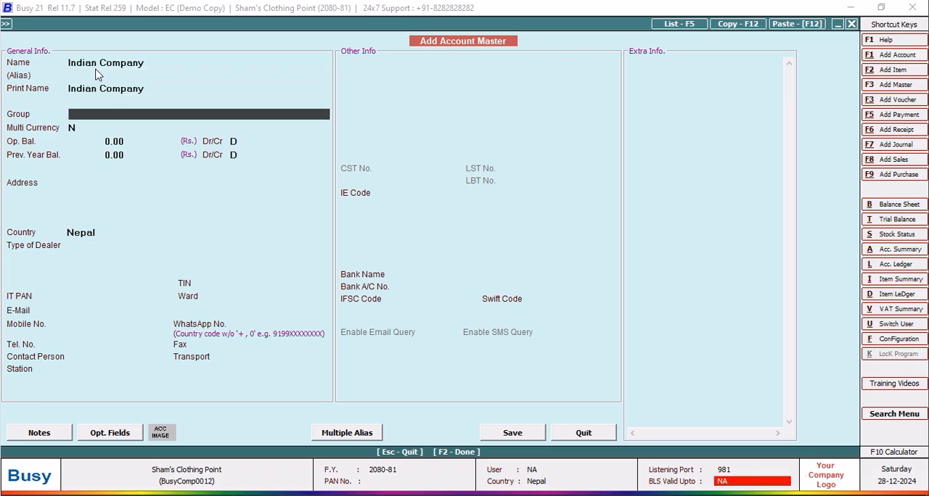
pyautogui.write('sun')
pyautogui.press('Return')
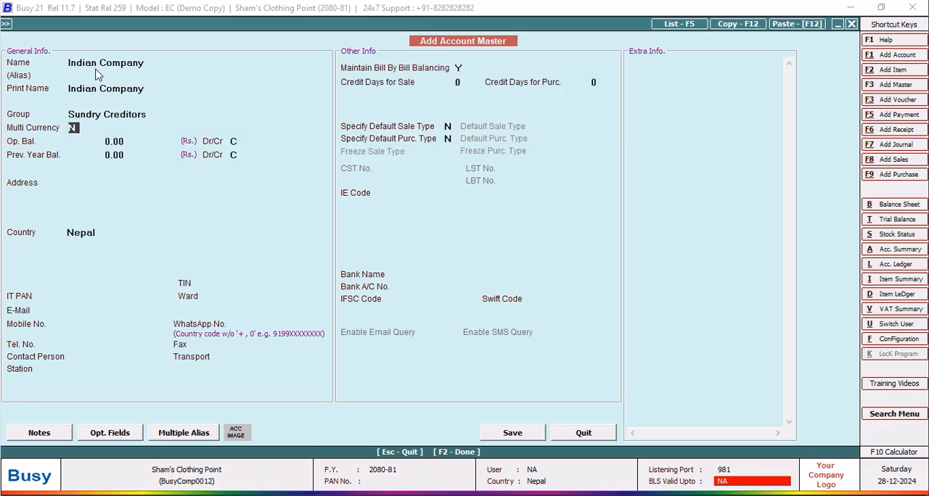
pyautogui.write('y')
pyautogui.press('Return')
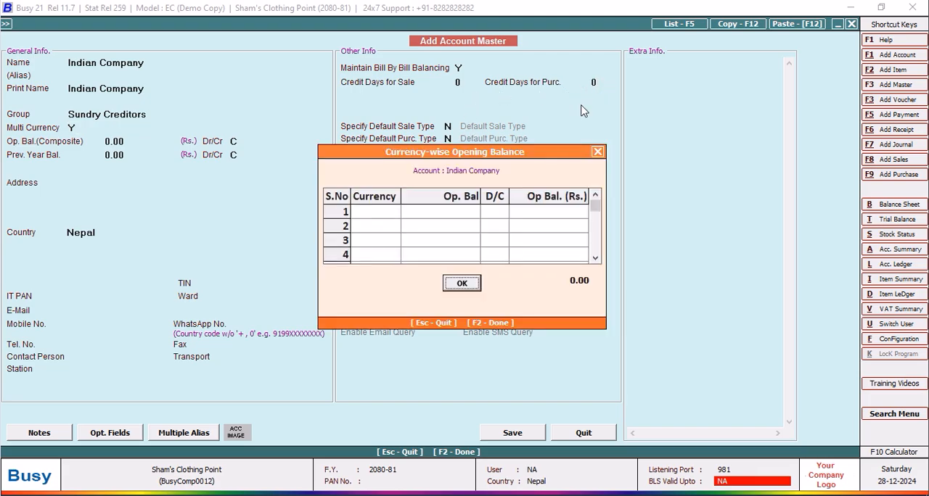
pyautogui.click(461, 284)
# Set the credit days for purchase to 7 and save the Indian Company account.
pyautogui.press('Up')
pyautogui.write('7')
pyautogui.press('BackSpace')
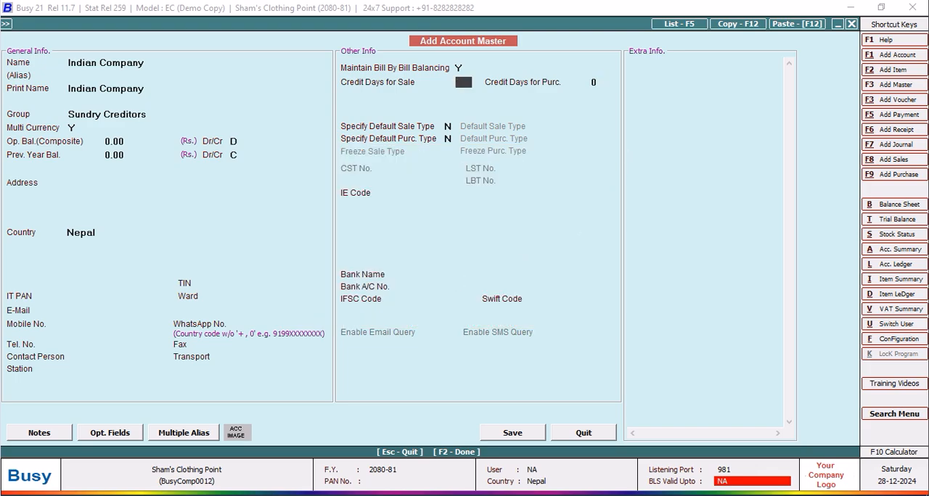
pyautogui.press('Return')
pyautogui.write('7')
pyautogui.press('Return')
pyautogui.click(512, 433)
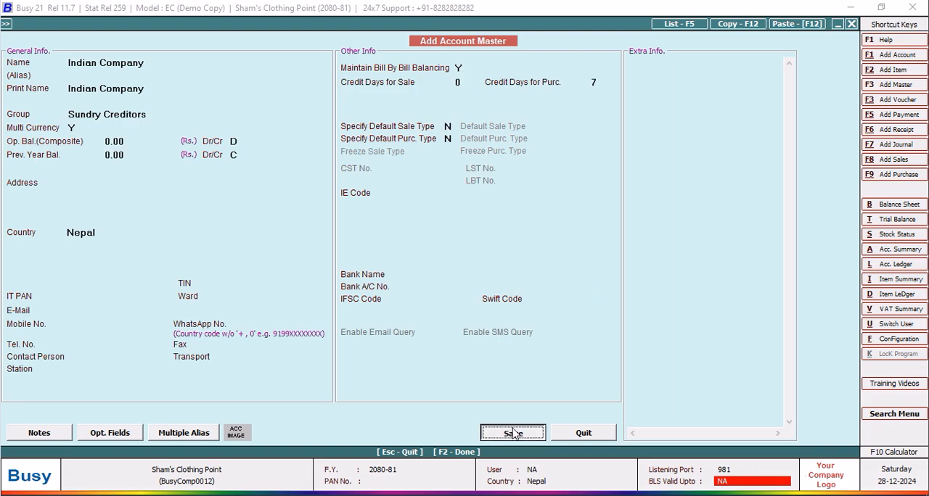
pyautogui.click(607, 436)
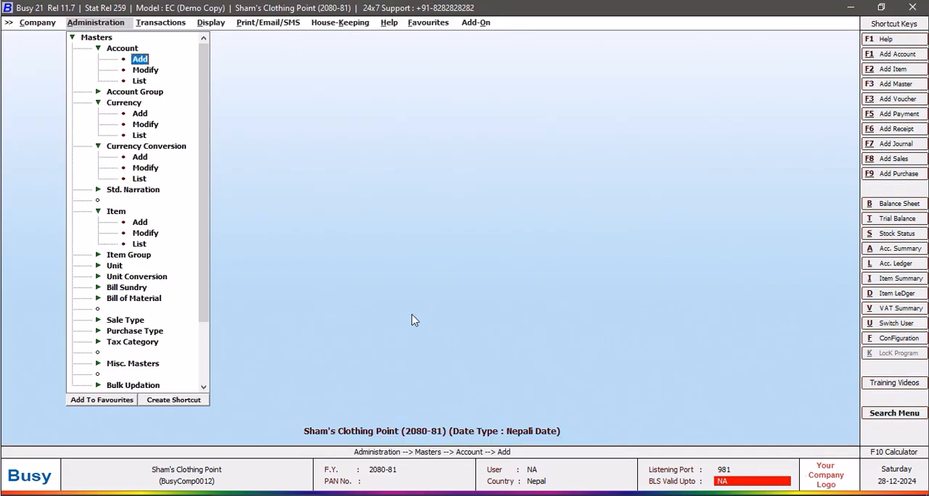
# Modify the Indian Company account by entering its address, and save the change.
pyautogui.click(146, 70)
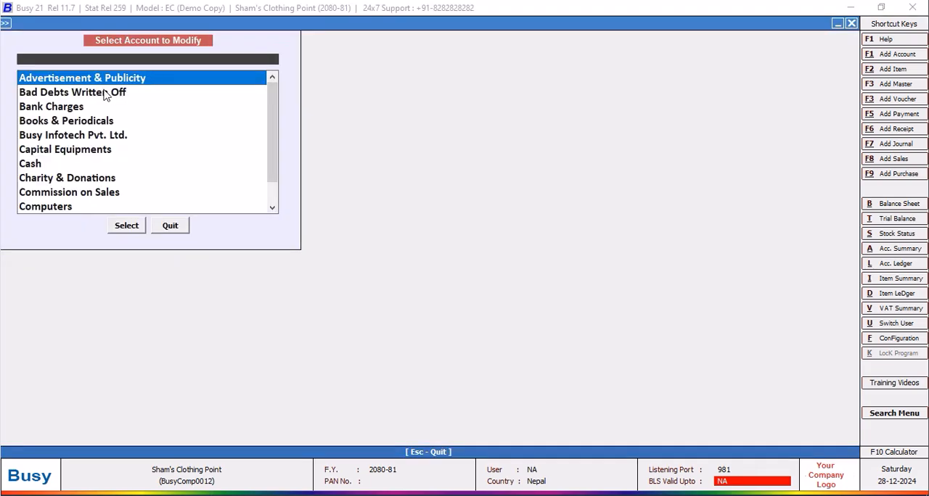
pyautogui.write('ind')
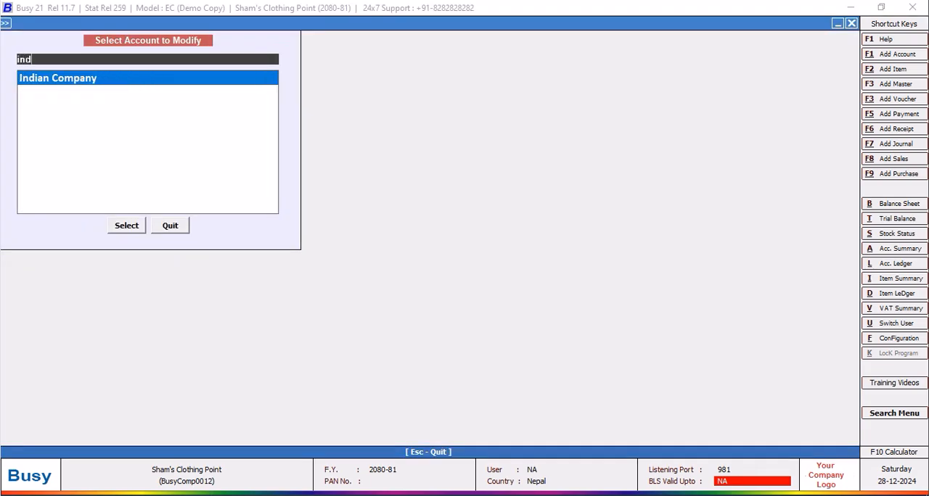
pyautogui.press('Return')
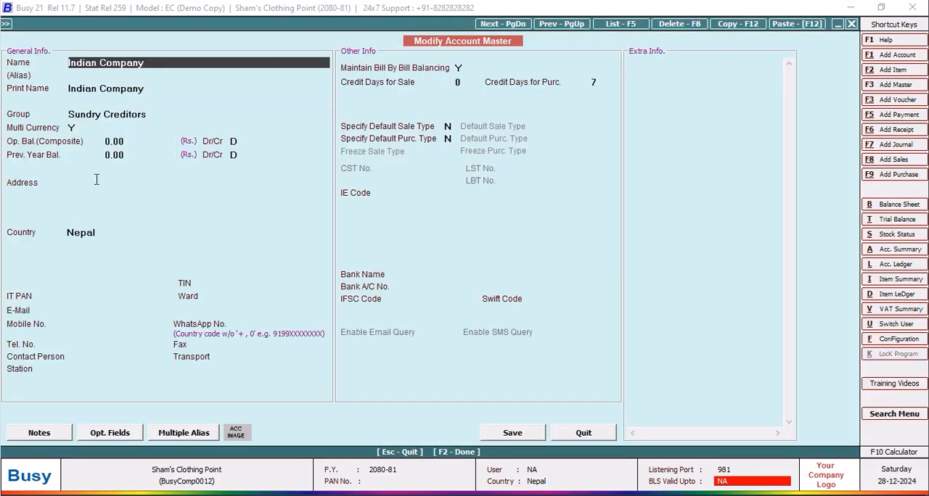
pyautogui.click(96, 180)
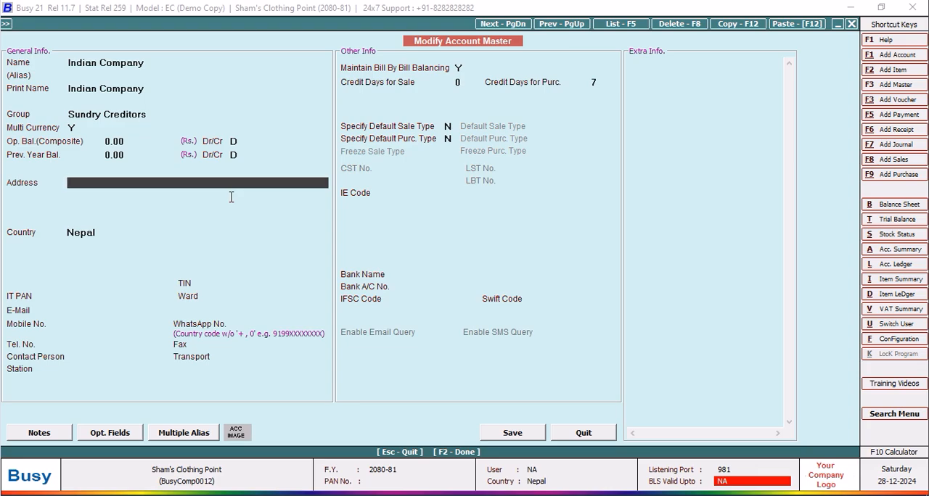
pyautogui.write('Jhar Khand')
pyautogui.press('Return')
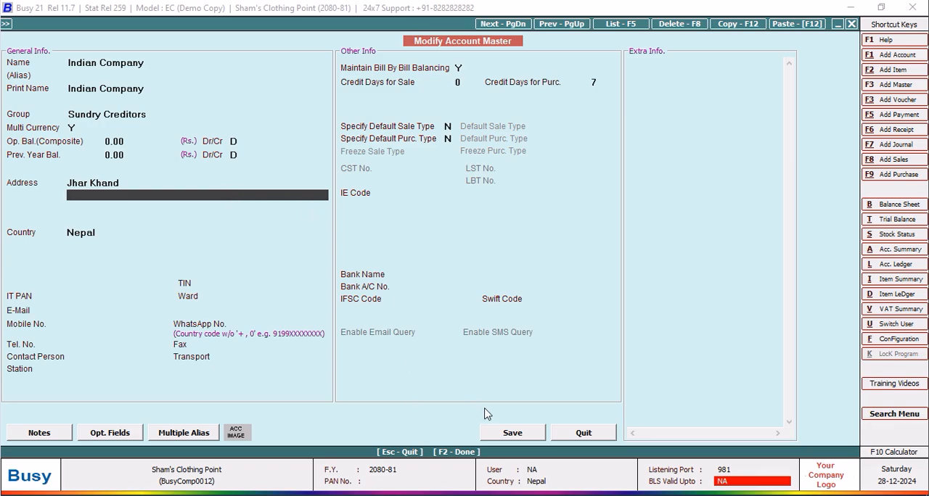
pyautogui.click(508, 435)
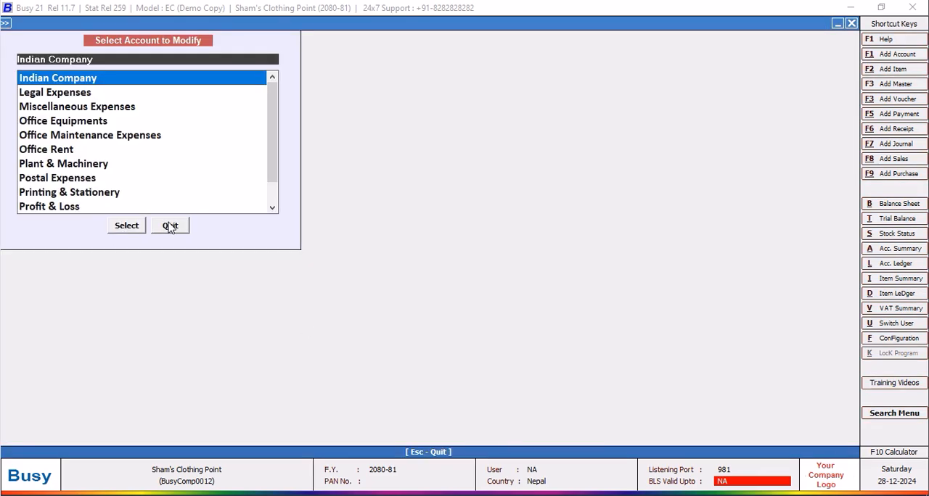
pyautogui.click(170, 226)
# Start a new purchase voucher dated 01-12-2080 with voucher number PURC001 and purchase type Import.
pyautogui.click(72, 38)
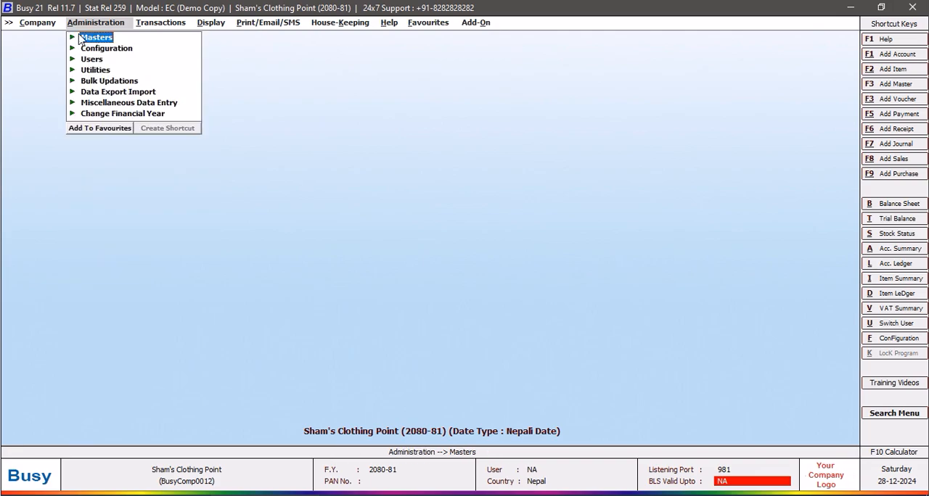
pyautogui.click(154, 23)
pyautogui.click(167, 49)
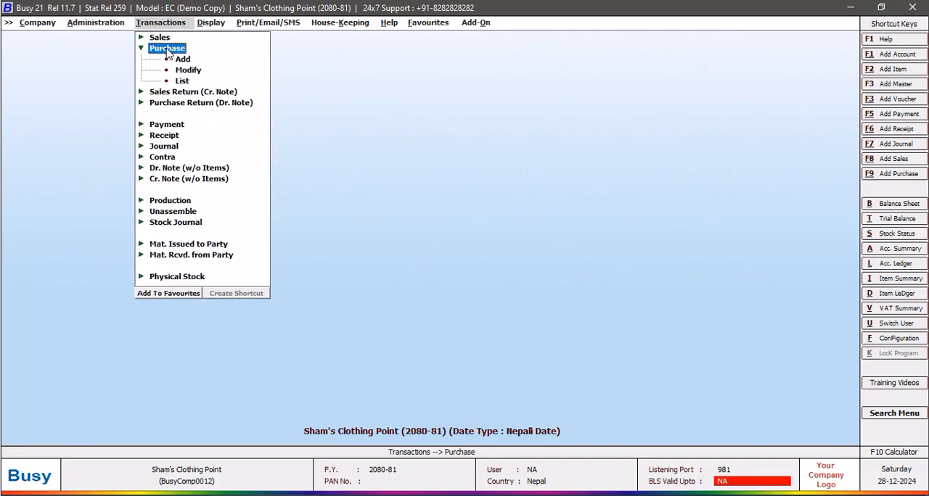
pyautogui.click(181, 59)
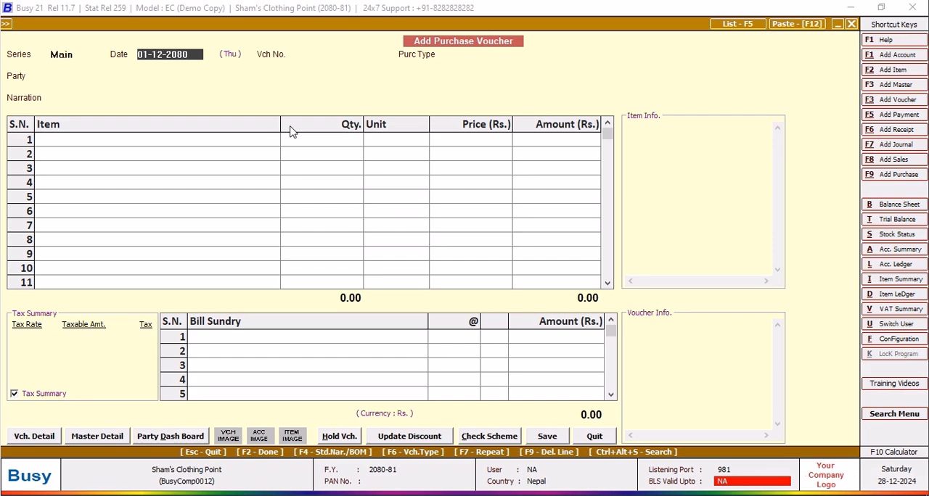
pyautogui.press('Return')
pyautogui.write('Purc')
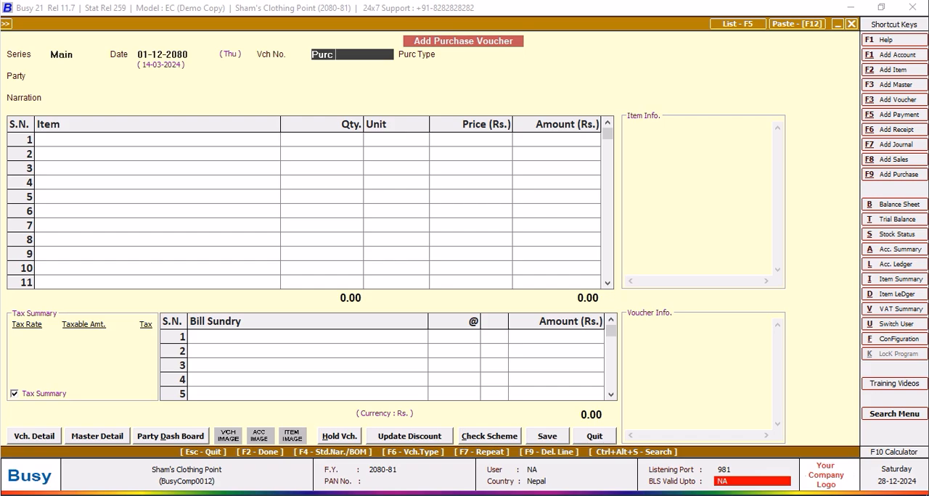
pyautogui.press('BackSpace')
pyautogui.press('BackSpace')
pyautogui.press('BackSpace')
pyautogui.press('BackSpace')
pyautogui.write('PURC001')
pyautogui.press('Return')
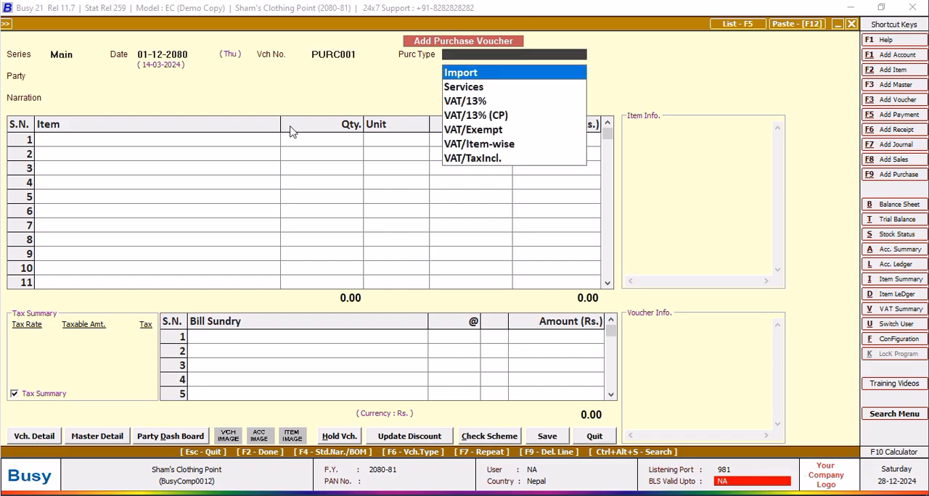
pyautogui.press('Return')
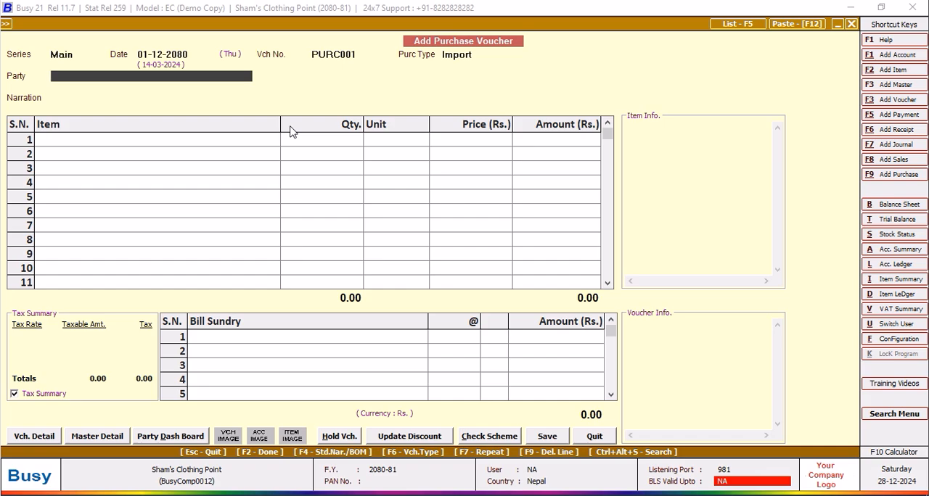
# Select Indian Company as the voucher's party and $ as its currency.
pyautogui.write('IN')
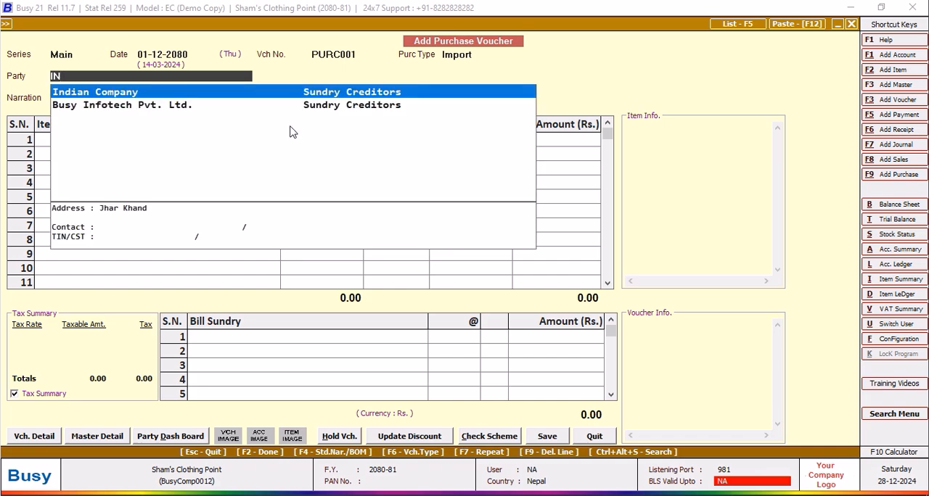
pyautogui.press('Return')
pyautogui.press('Down')
pyautogui.press('Return')
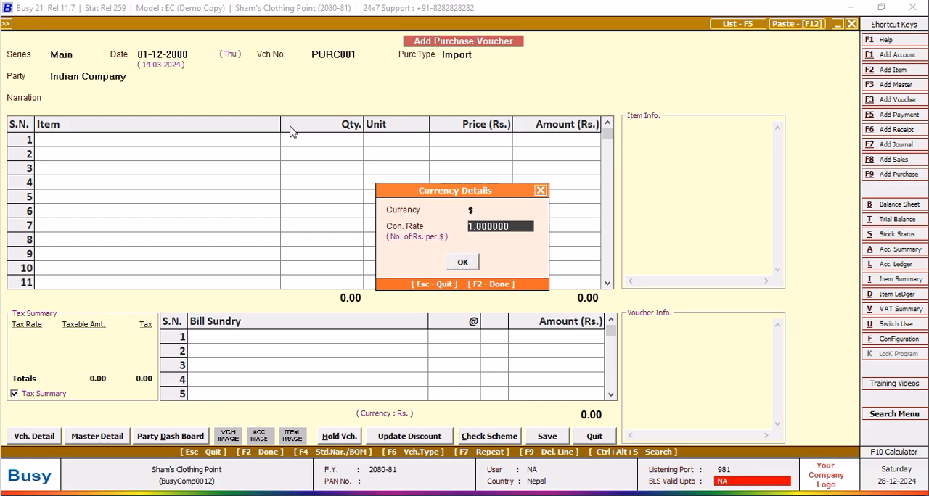
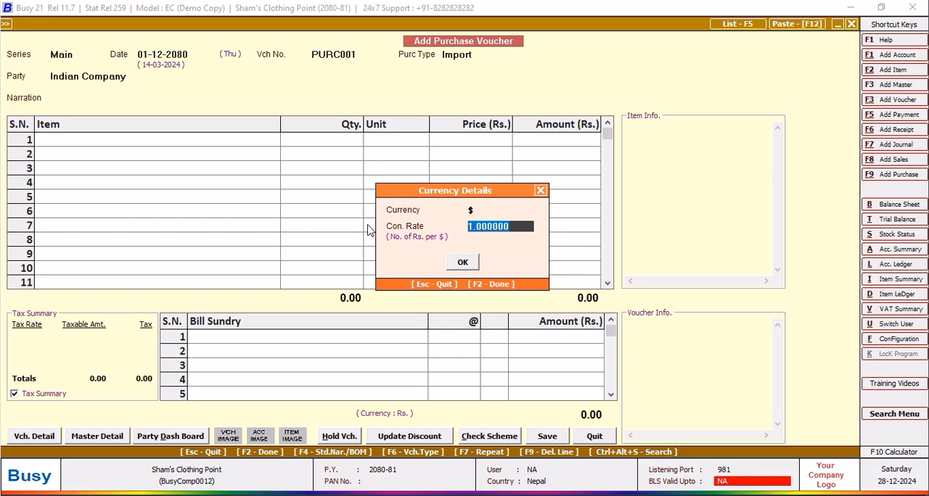
# Set the voucher's $ conversion rate to 137.0295 and leave the narration empty.
pyautogui.write('137.0295')
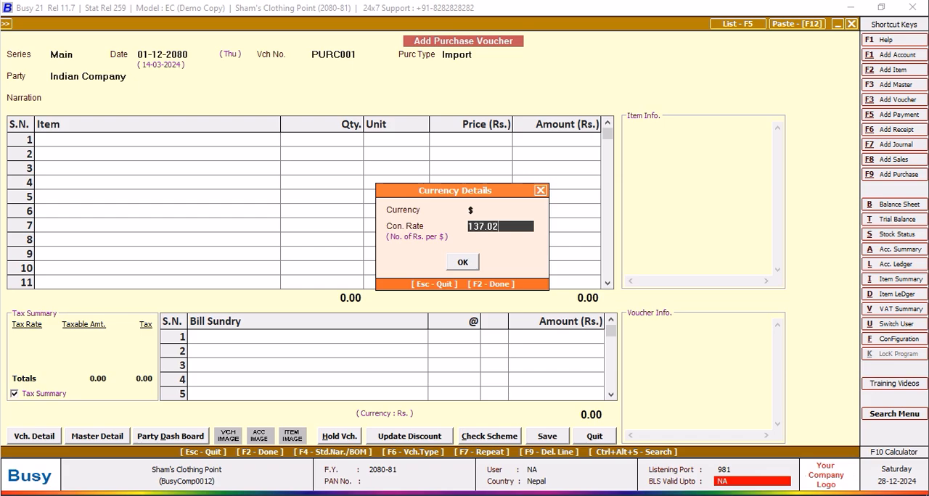
pyautogui.press('Return')
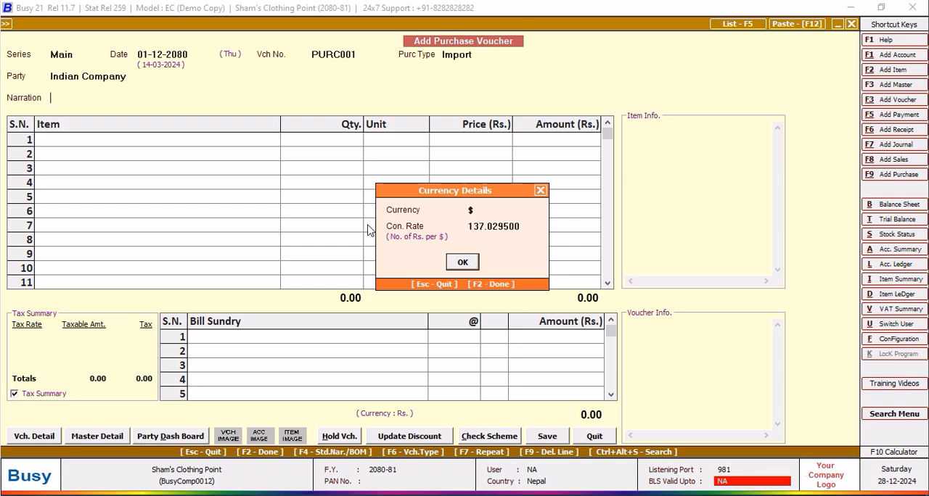
pyautogui.press('Return')
pyautogui.press('Return')
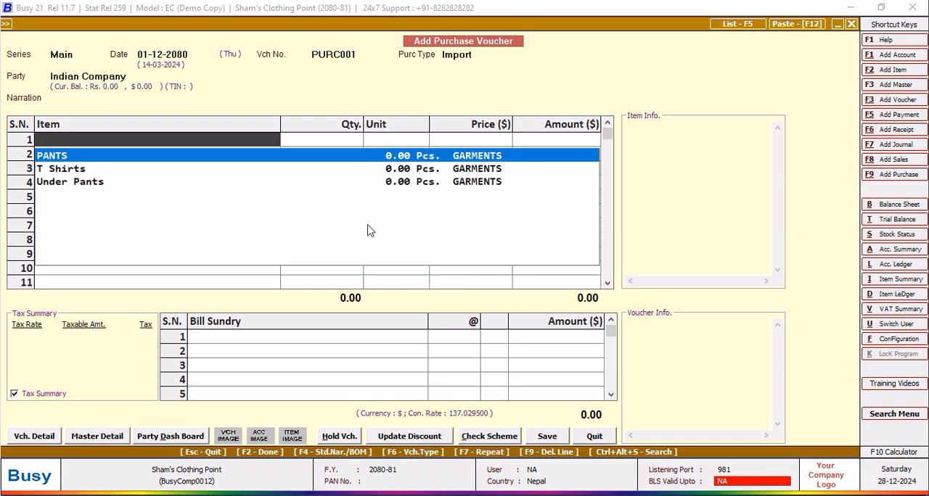
# Add PANTS as the first item line with quantity 100 and a price of $5.00.
pyautogui.press('Return')
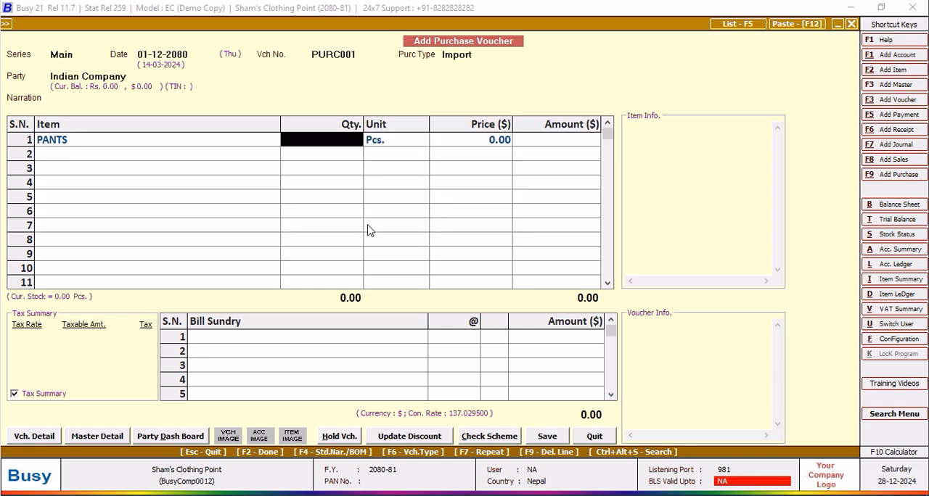
pyautogui.write('100')
pyautogui.press('Return')
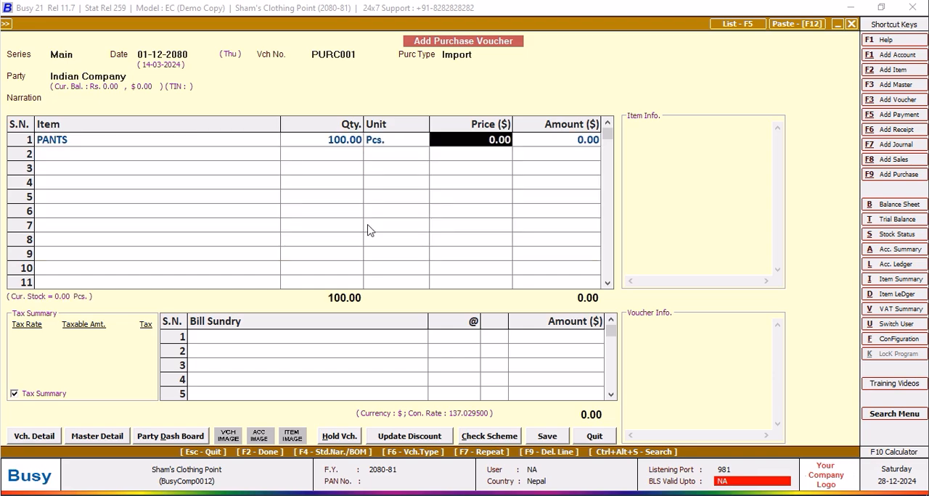
pyautogui.write('5')
pyautogui.press('Return')
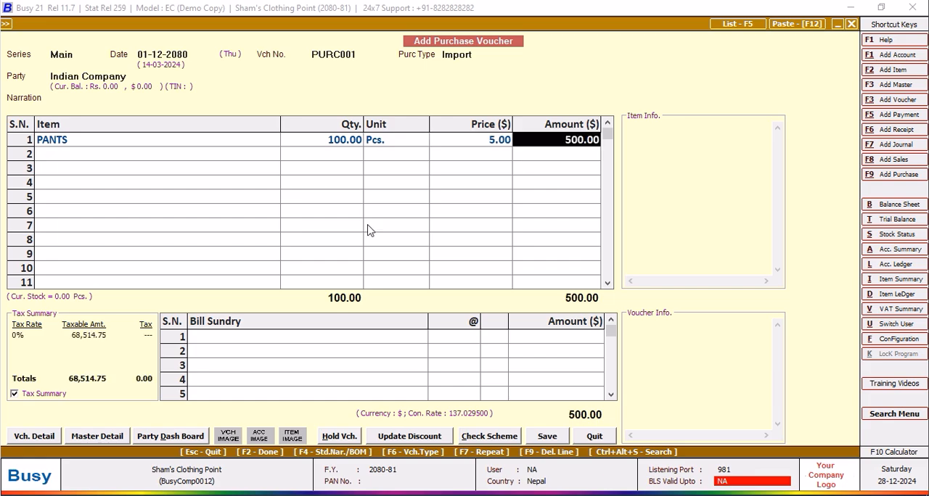
pyautogui.press('Return')
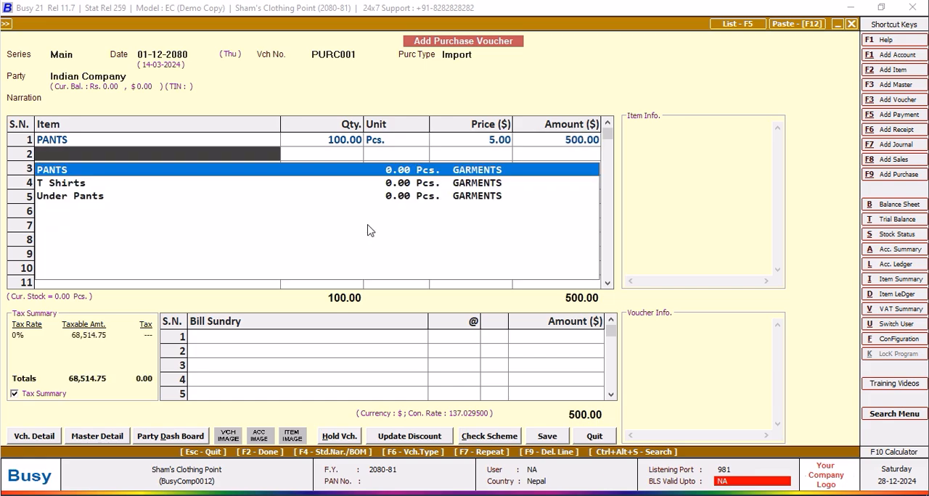
# Make the second item line T Shirts with quantity 100 and a price of $3.00.
pyautogui.click(58, 142)
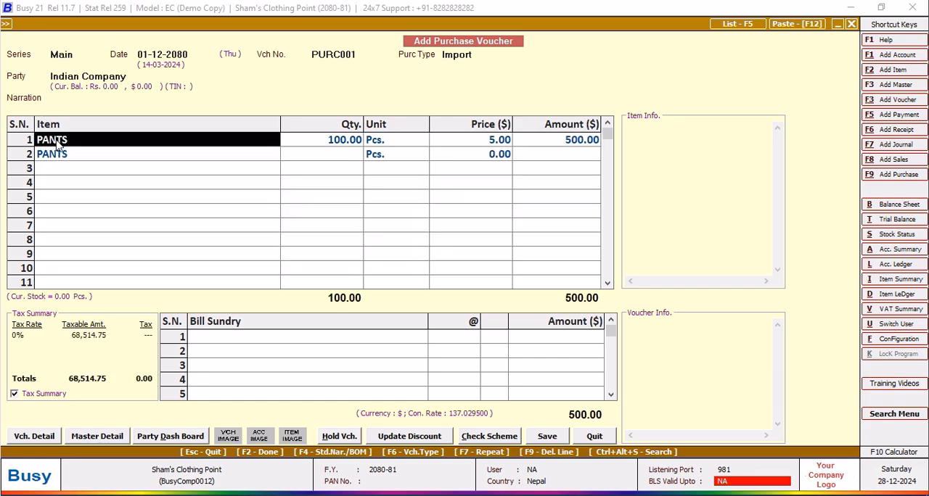
pyautogui.click(59, 155)
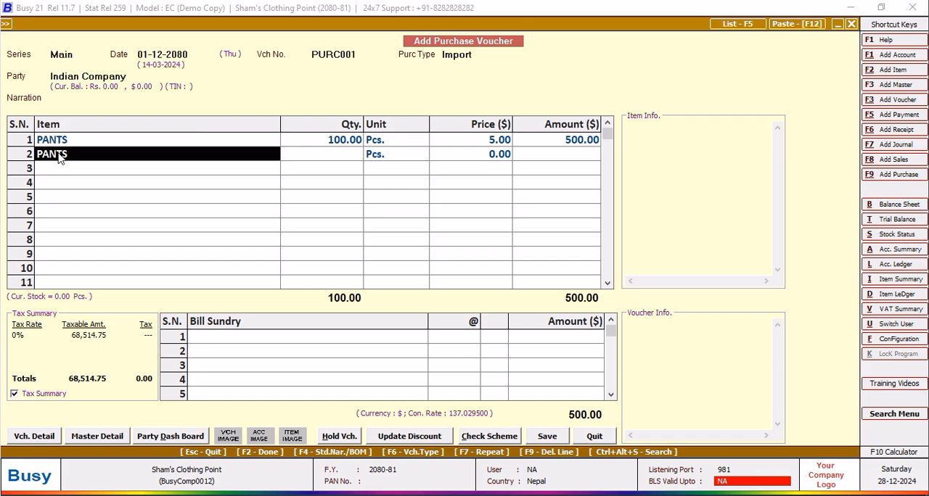
pyautogui.write('t')
pyautogui.press('Return')
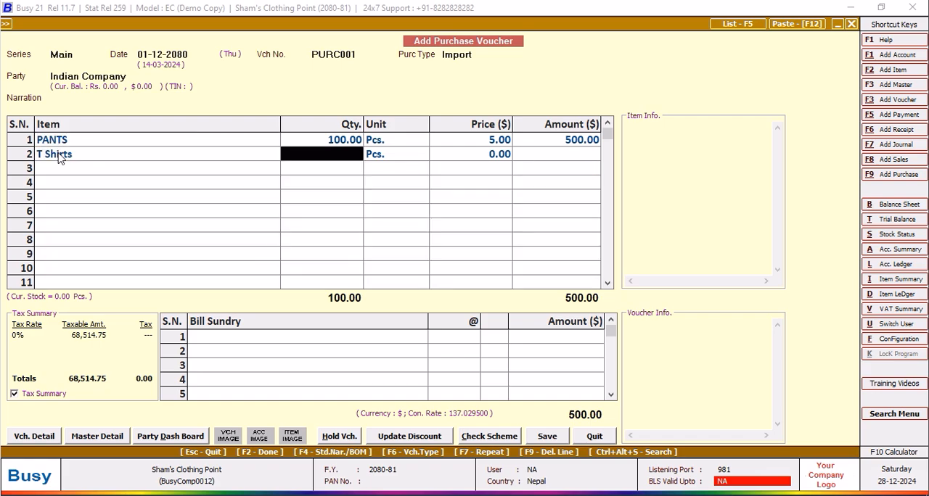
pyautogui.write('100')
pyautogui.press('Return')
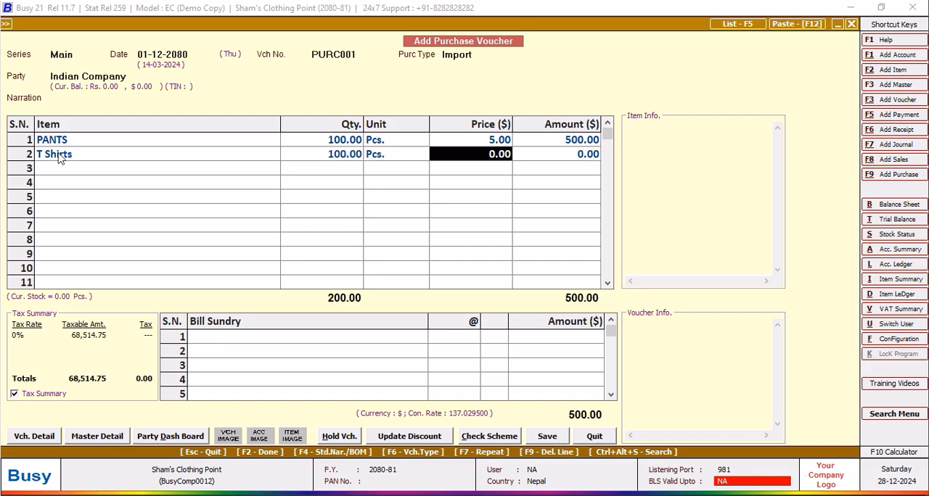
pyautogui.write('3.00')
pyautogui.press('Return')
pyautogui.press('Return')
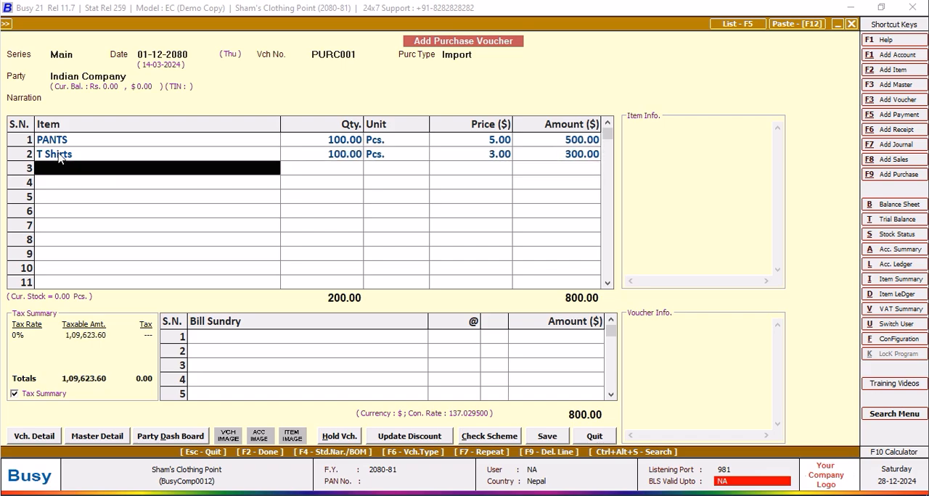
# Add Under Pants as the third item line with quantity 500 and a price of $0.70.
pyautogui.press('Down')
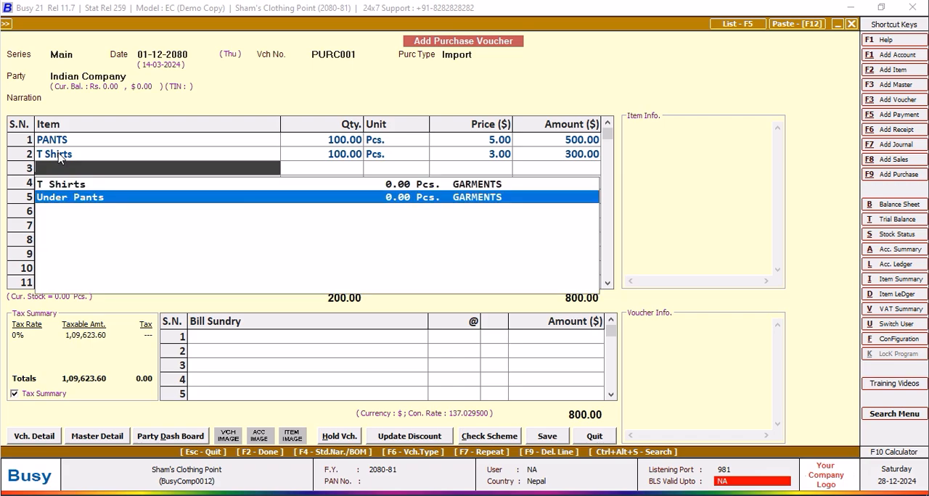
pyautogui.press('Return')
pyautogui.write('500')
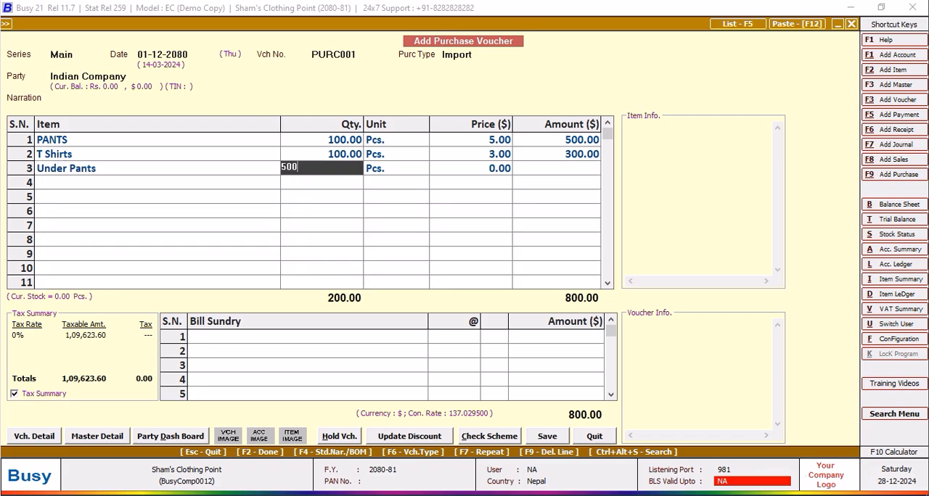
pyautogui.press('Return')
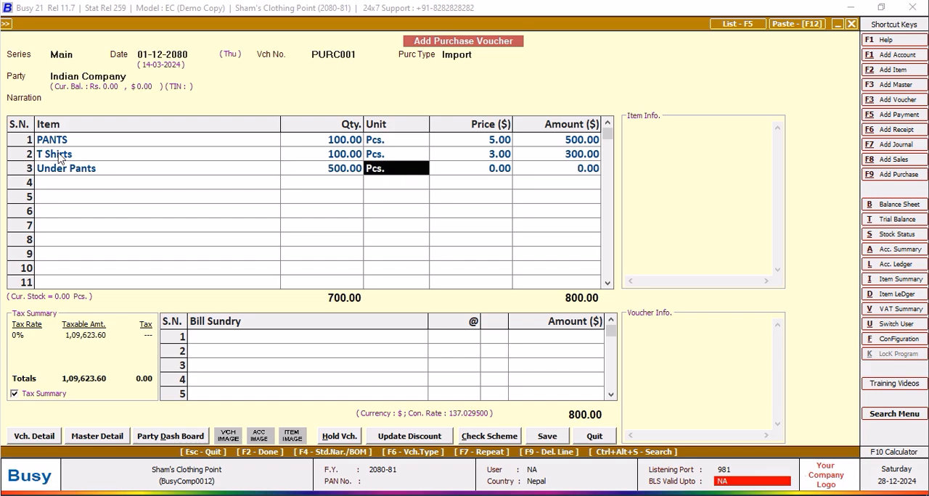
pyautogui.press('Return')
pyautogui.write('0.')
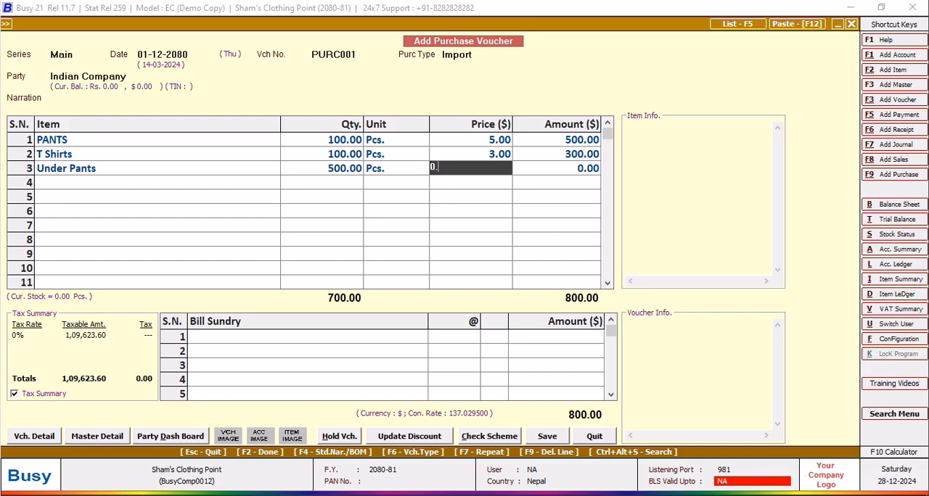
pyautogui.write('7')
pyautogui.press('Return')
pyautogui.press('Return')
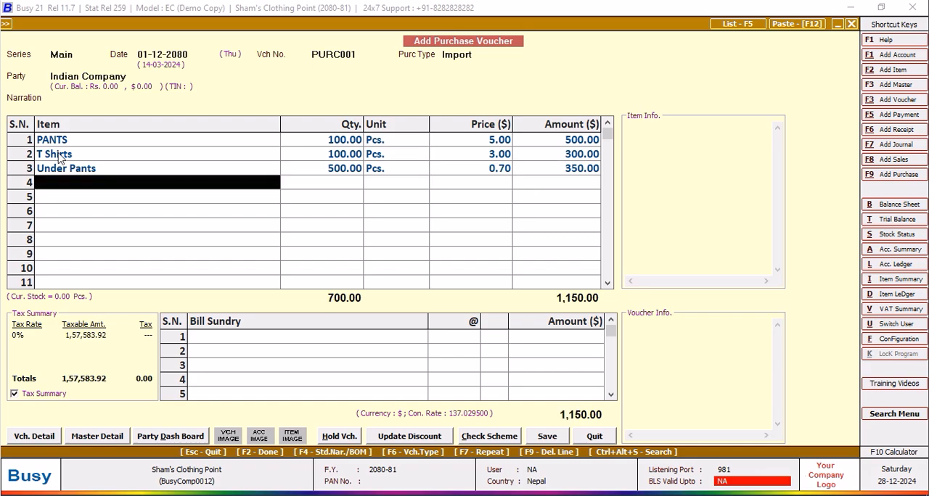
# Save the purchase voucher, accepting its bill details, and leave voucher entry.
pyautogui.click(549, 441)
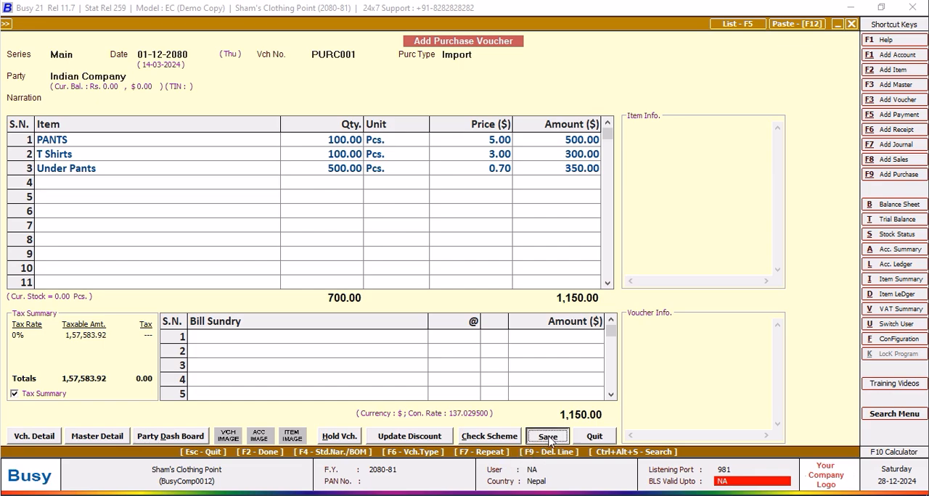
pyautogui.click(460, 304)
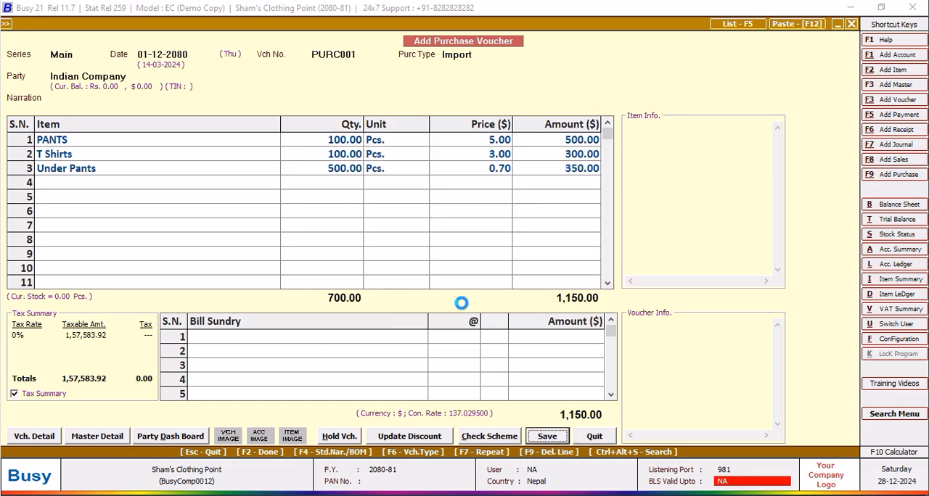
pyautogui.click(465, 357)
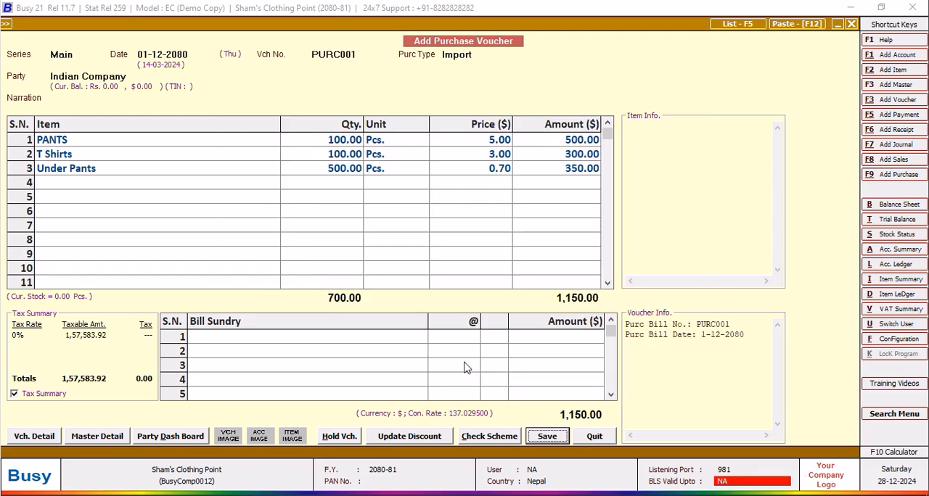
pyautogui.click(594, 438)
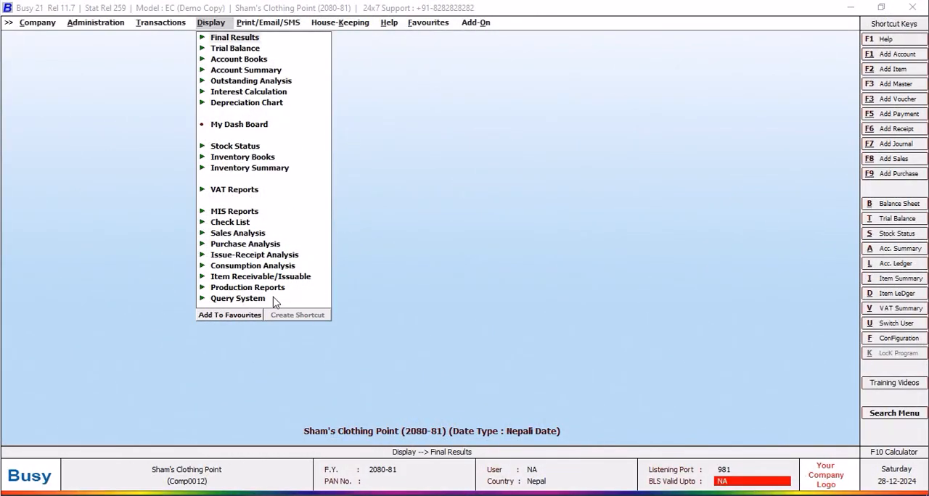
# Create a new query in the SQL Query Executor, entering a query name and leaving it without a password.
pyautogui.click(249, 298)
pyautogui.click(350, 387)
pyautogui.click(276, 74)
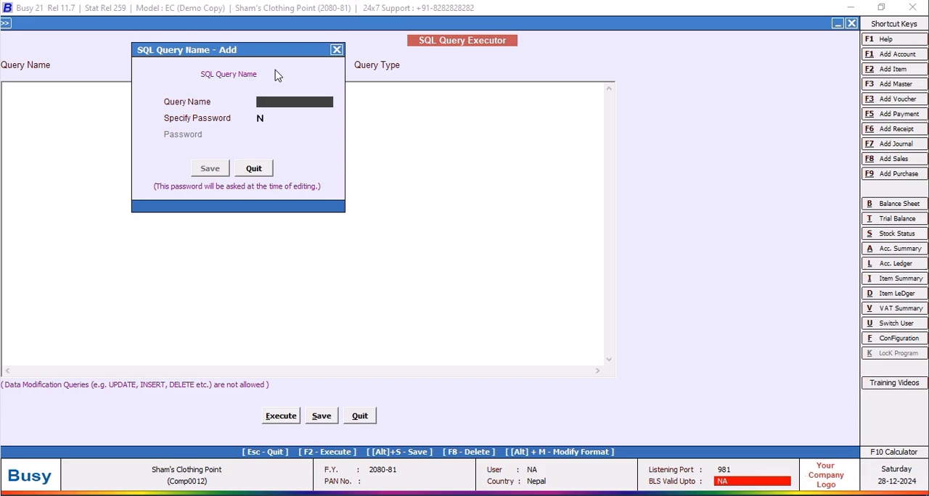
pyautogui.write('MELWIN')
pyautogui.click(209, 168)
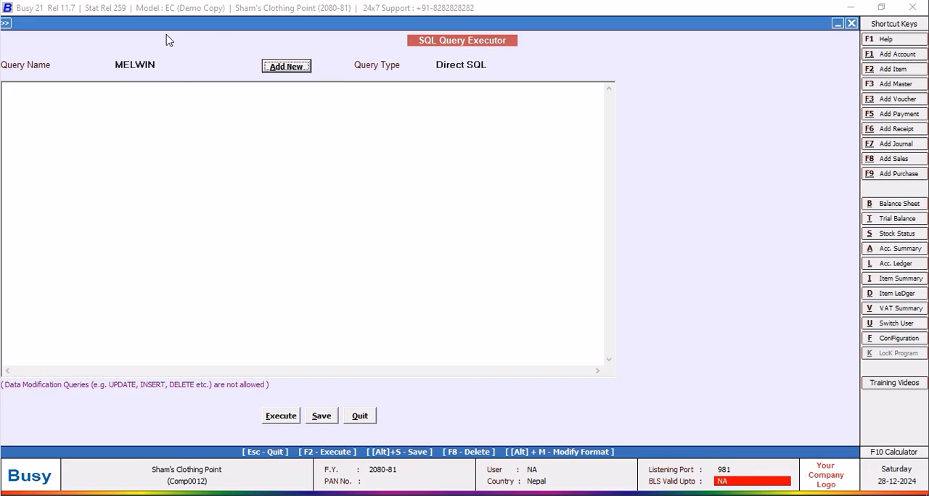
# Start the query with Select and the opening of a subquery, (Select M2.OF1 from MasterAddressInfo as M2.
pyautogui.click(84, 93)
pyautogui.write('Select')
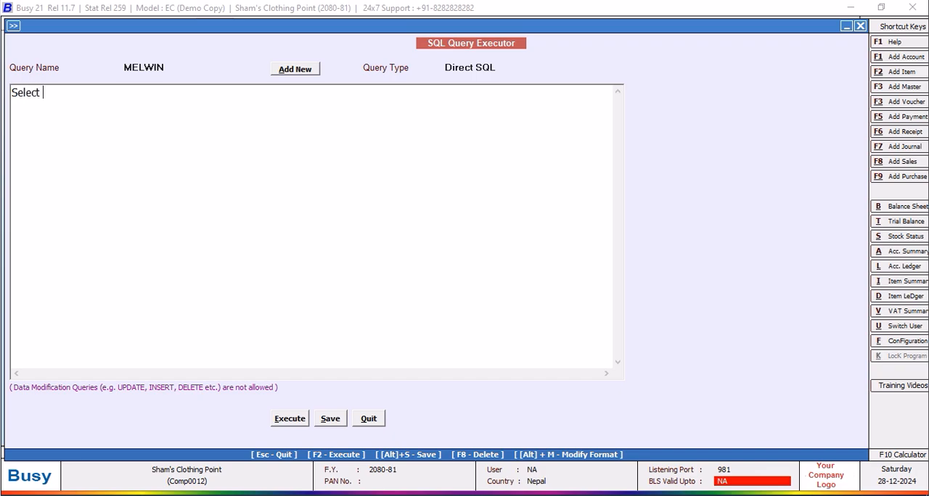
pyautogui.write('(Select M2.OF1 from Master')
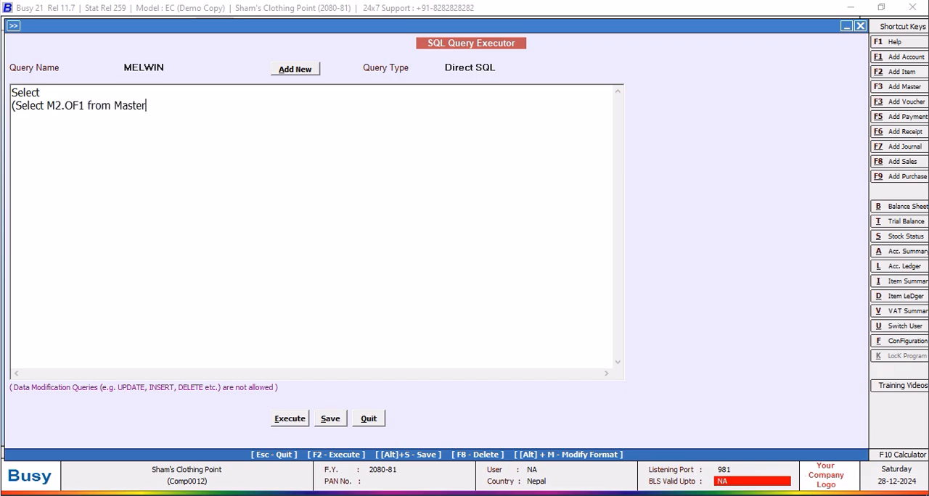
pyautogui.write('AddressInfo as M2 ')
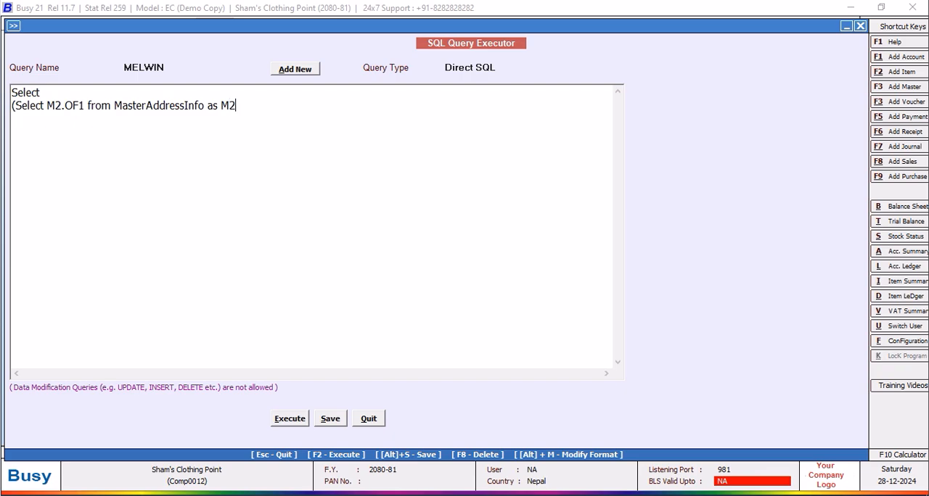
pyautogui.write('Where M2.MasterCode=Tran2.MasterCod')
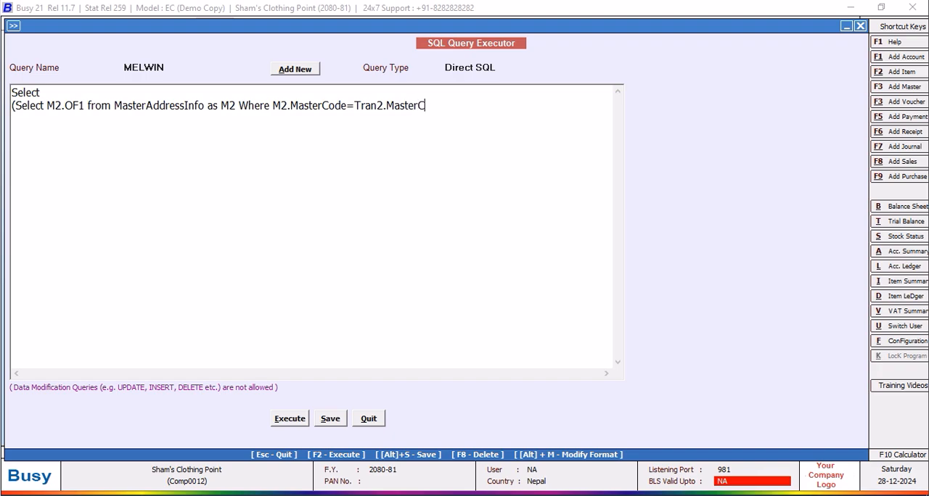
pyautogui.write('e1)')
pyautogui.write('from Tran')
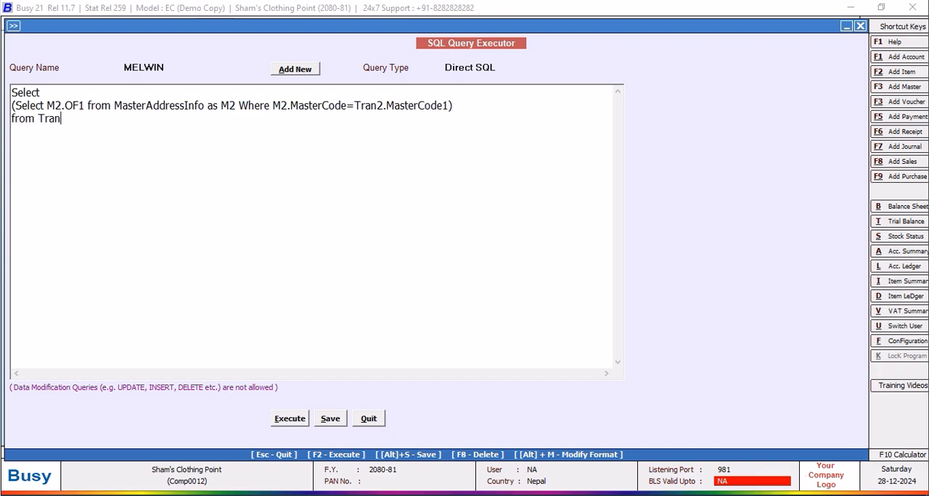
pyautogui.write('2')
pyautogui.write('Where Tra')
pyautogui.write('n')
pyautogui.write('2.VC')
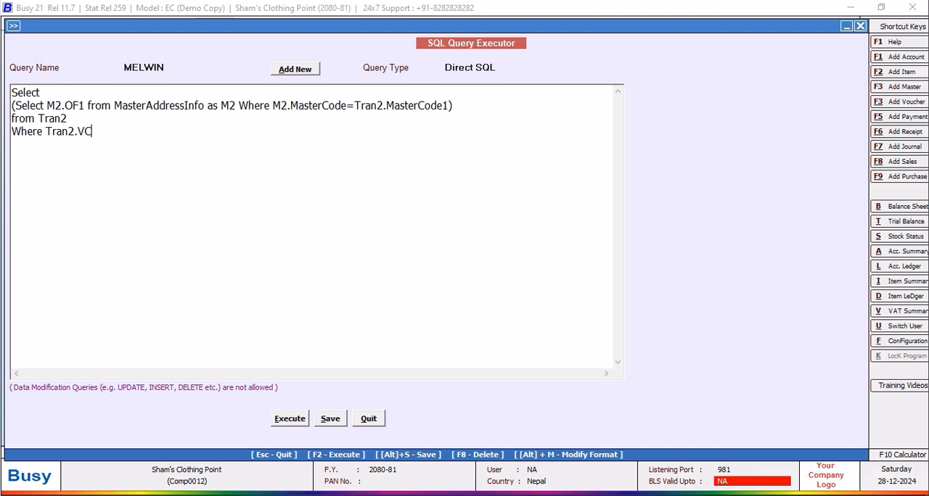
pyautogui.write('hType=2 and RTer')
# Complete the query below the subquery with from Tran2 Where Tran2.VchType=2 and Tran2.RecType=2.
pyautogui.press('BackSpace')
pyautogui.press('BackSpace')
pyautogui.press('BackSpace')
pyautogui.press('BackSpace')
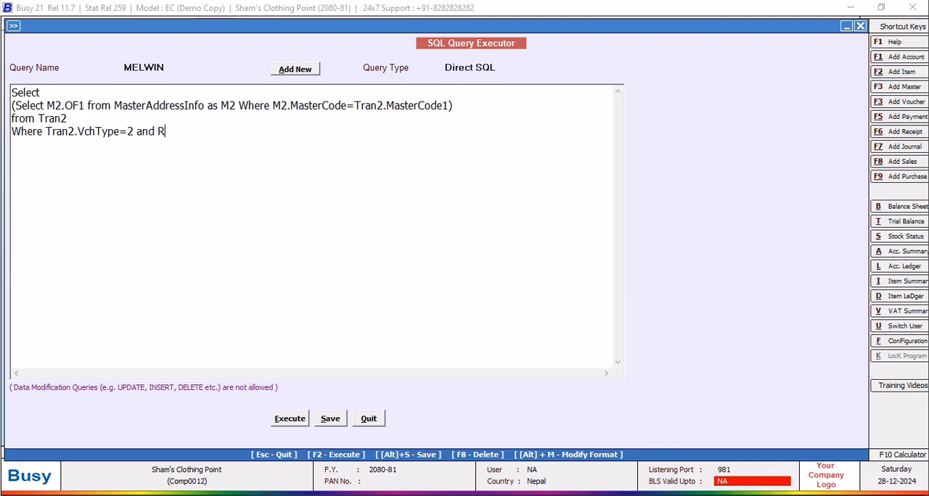
pyautogui.write('Tran2.RecTyp')
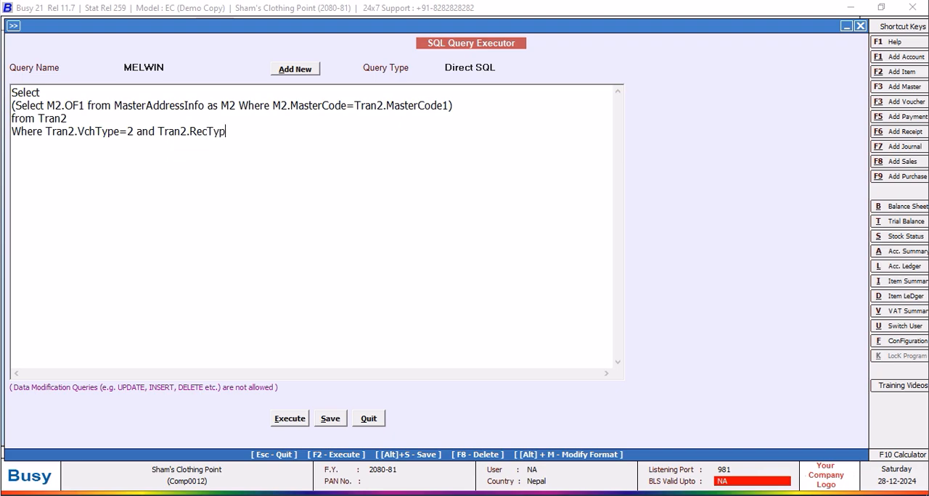
pyautogui.write('e=2')
# Execute the query, accept its saving, view the result and return to the query text.
pyautogui.click(289, 428)
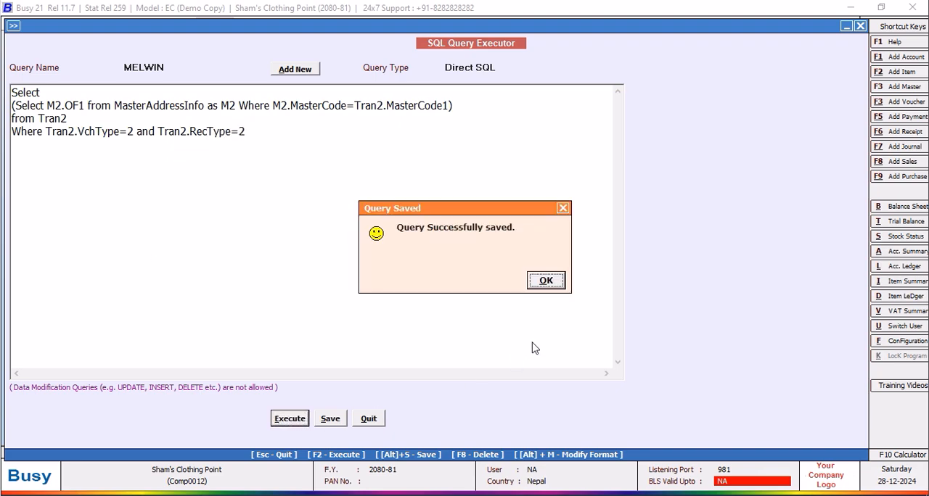
pyautogui.click(544, 281)
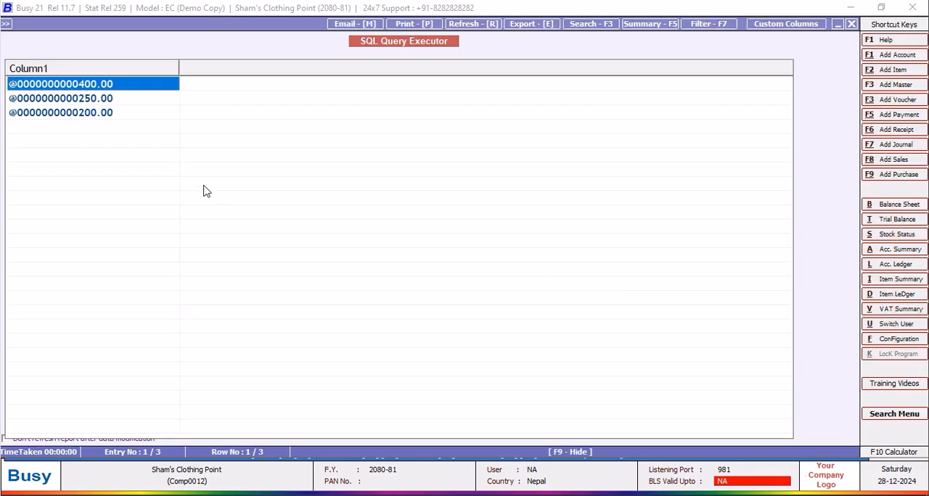
pyautogui.click(852, 25)
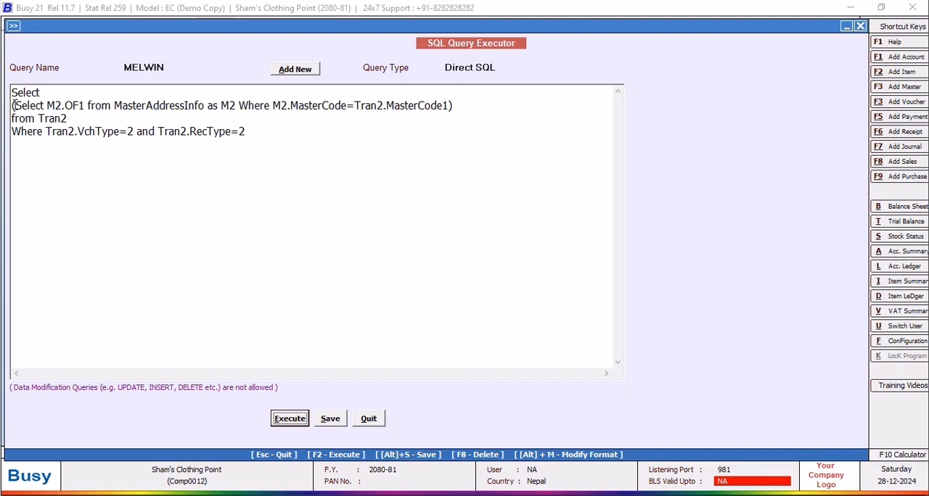
pyautogui.press('Left')
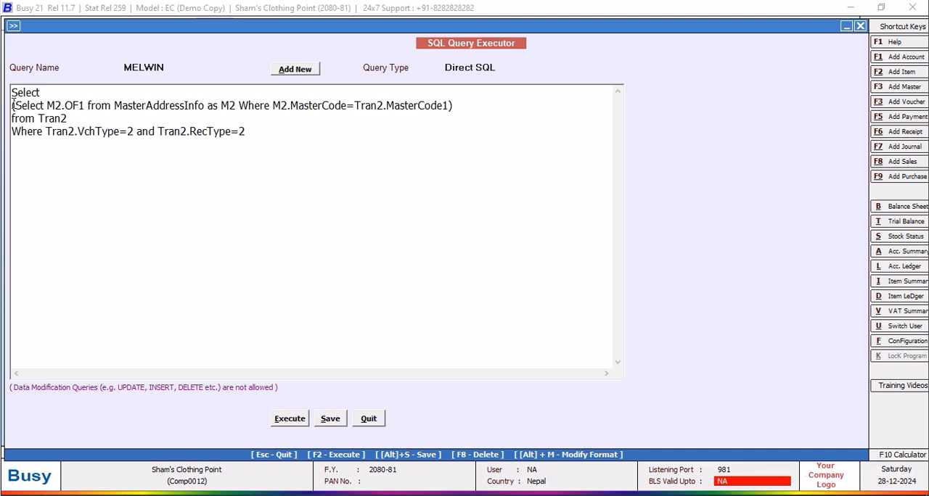
# Wrap the M2.OF1 subquery in a Right function with a length of 10.
pyautogui.write('R')
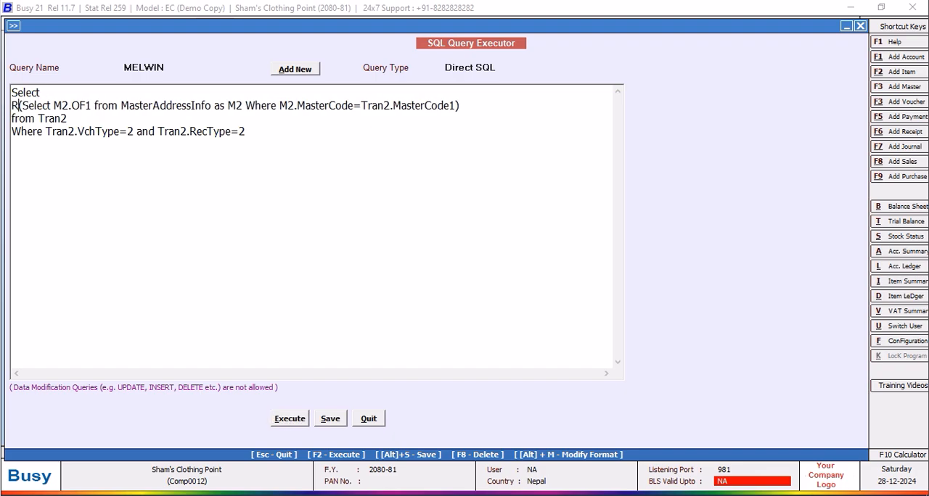
pyautogui.write('ight')
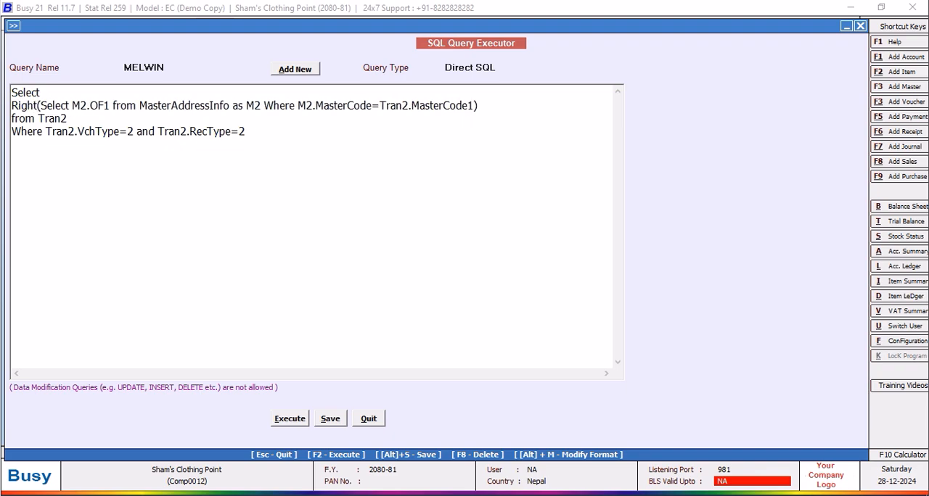
pyautogui.write('(')
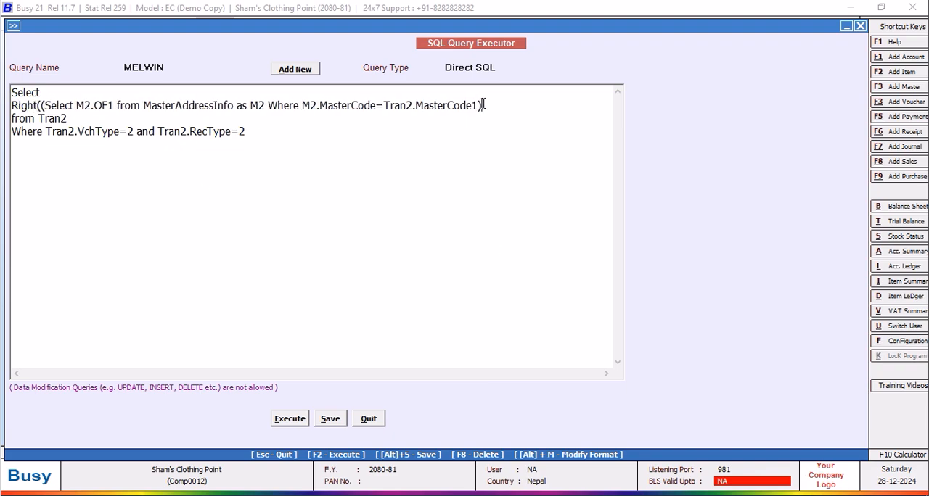
pyautogui.write(',10)')
# Execute the query with the Right function, accept its saving, view the result and return to the query text.
pyautogui.click(291, 420)
pyautogui.click(540, 282)
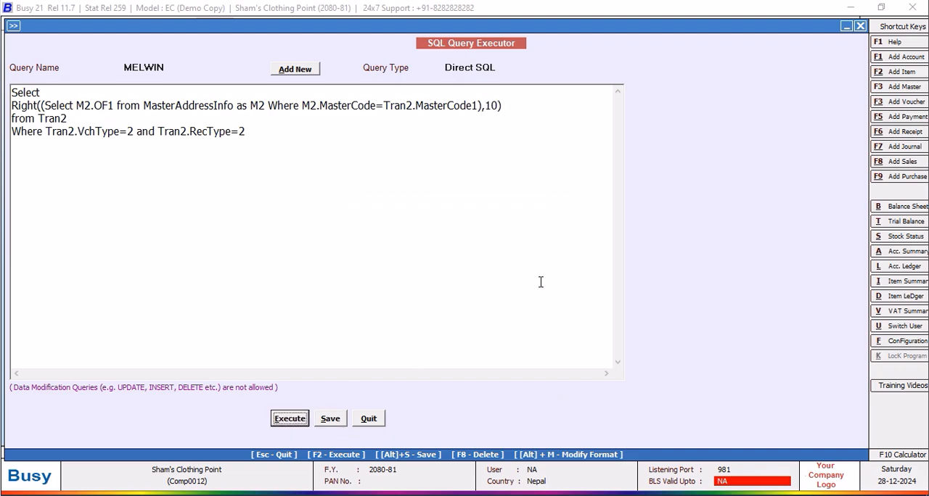
pyautogui.click(851, 24)
# Try dividing the Right expression by Tran2.D1, execute the query, view the result and return to the text.
pyautogui.click(510, 108)
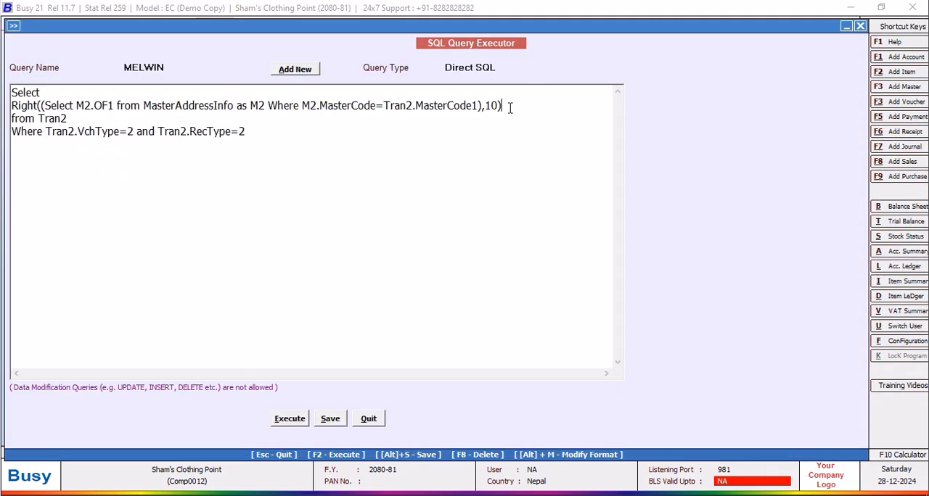
pyautogui.write('/Tran2.D')
pyautogui.click(294, 419)
pyautogui.click(546, 282)
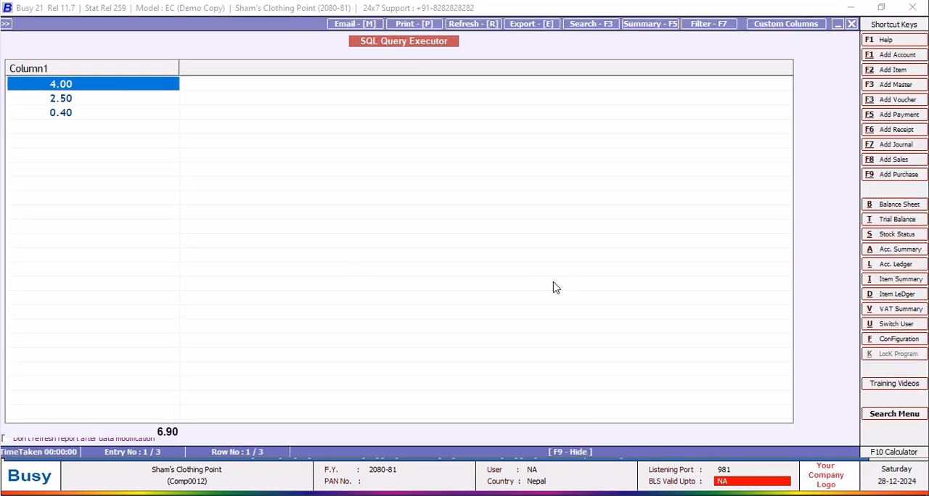
pyautogui.click(850, 23)
# Remove the /Tran2.D1 division from the Right expression, execute the query again and return to its text.
pyautogui.click(563, 108)
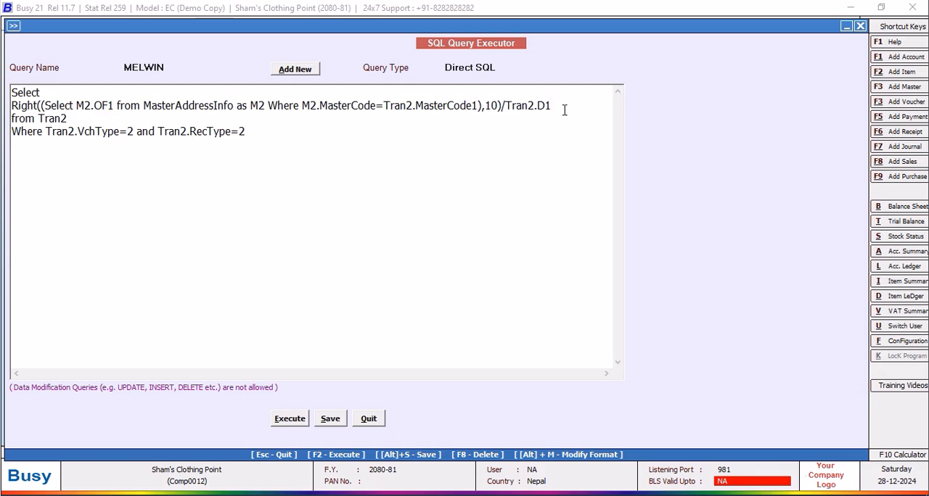
pyautogui.moveTo(557, 108); pyautogui.dragTo(501, 109)
pyautogui.press('BackSpace')
pyautogui.click(330, 418)
pyautogui.click(548, 282)
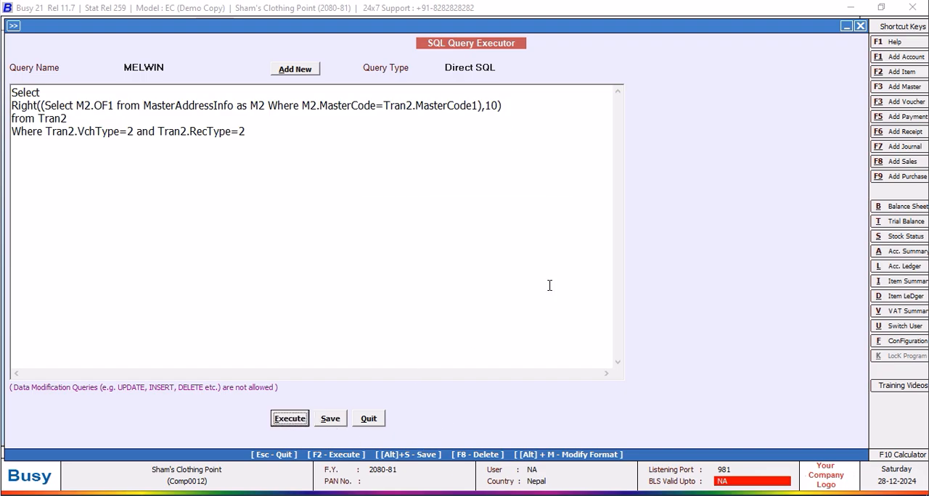
pyautogui.press('F2')
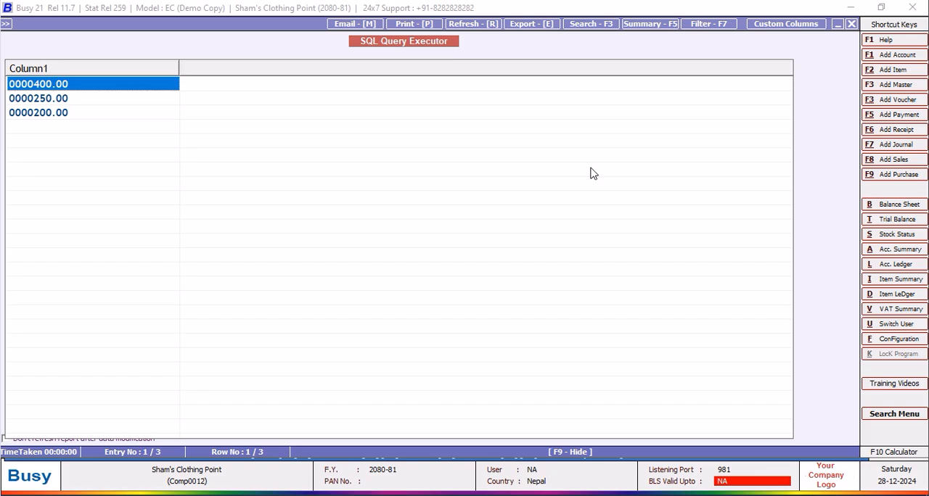
pyautogui.click(853, 26)
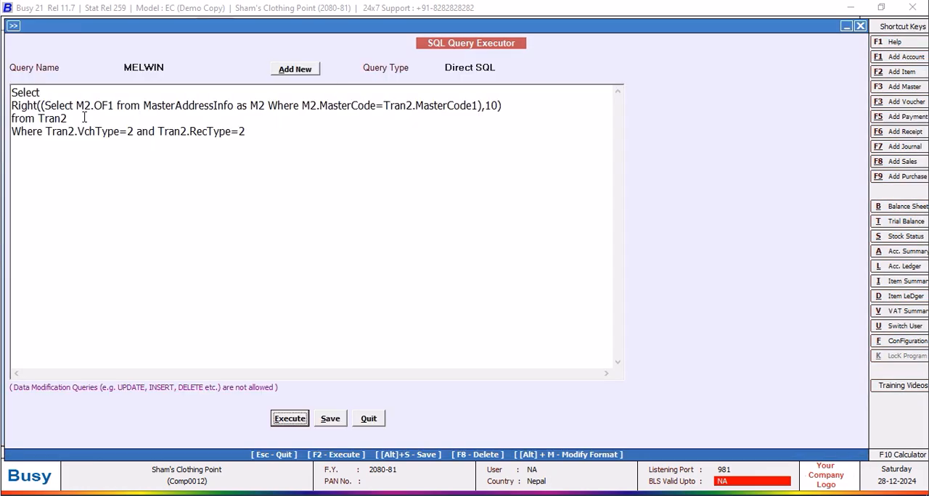
# Copy the whole Right expression line and add an opening parenthesis on a new line between Select and that expression.
pyautogui.click(510, 109)
pyautogui.moveTo(510, 109); pyautogui.dragTo(7, 108)
pyautogui.rightClick(65, 109)
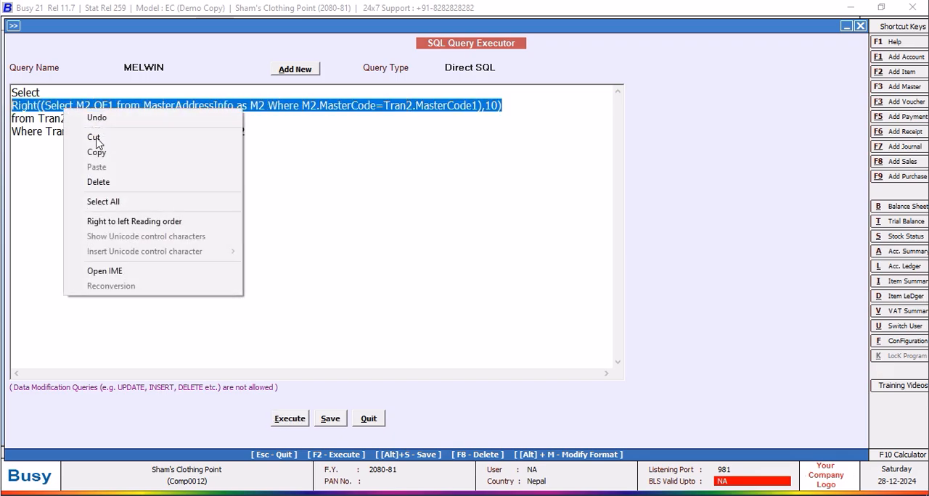
pyautogui.click(86, 152)
pyautogui.click(510, 103)
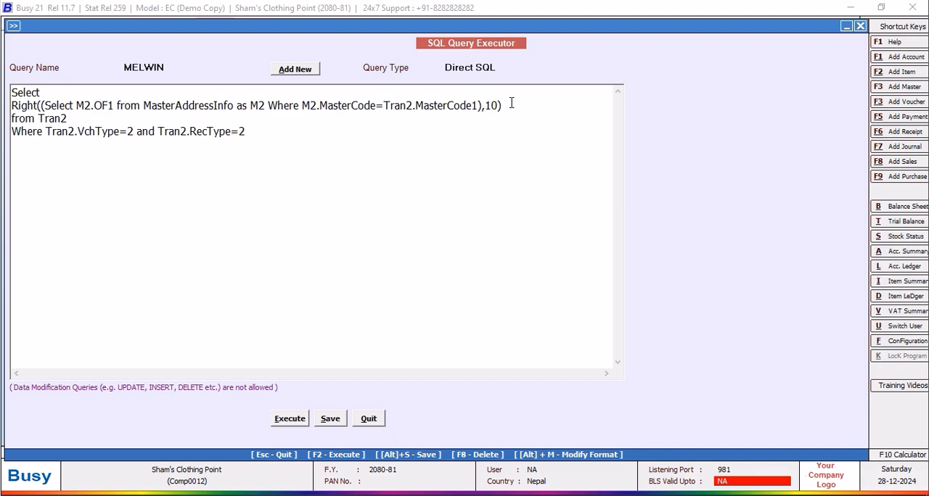
pyautogui.click(71, 91)
pyautogui.press('Return')
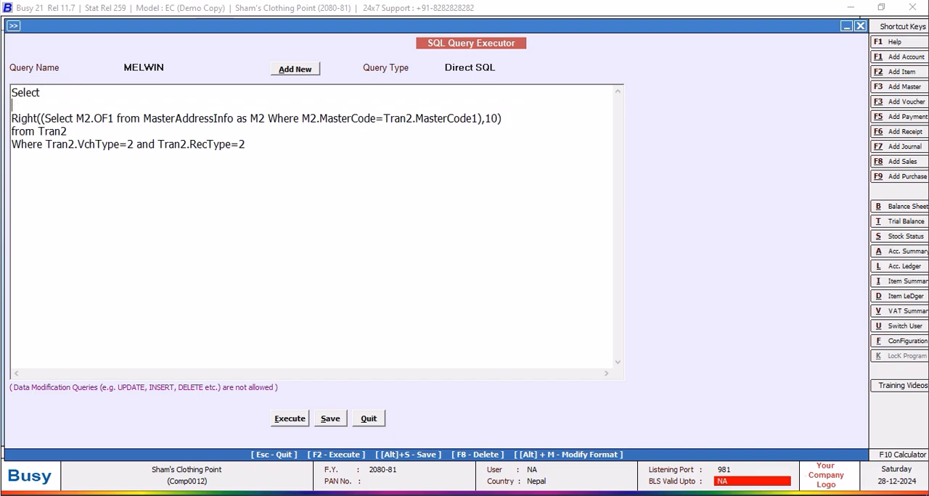
pyautogui.write('(')
# Below the first expression, add a plus sign and a copy of the Right expression that reads M2.OF2.
pyautogui.click(516, 119)
pyautogui.press('Return')
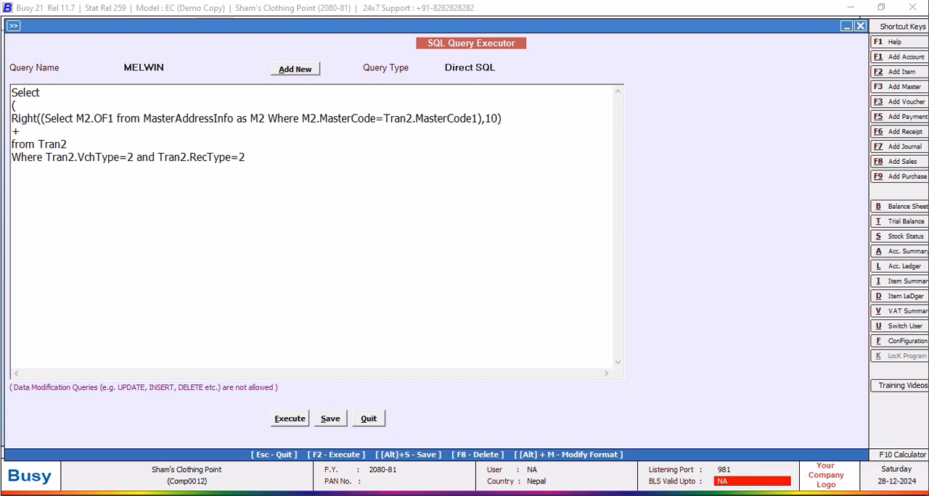
pyautogui.write('+')
pyautogui.press('Return')
pyautogui.hotkey('ctrl', 'v')
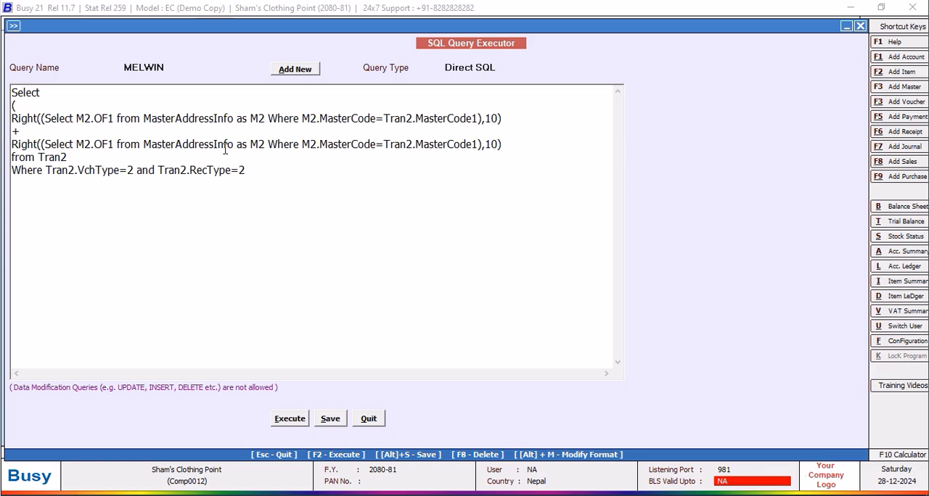
pyautogui.click(112, 143)
pyautogui.press('BackSpace')
pyautogui.write('2')
# Add a plus sign and a third copy of the Right expression with the field changed to M2.OF3.
pyautogui.press('Return')
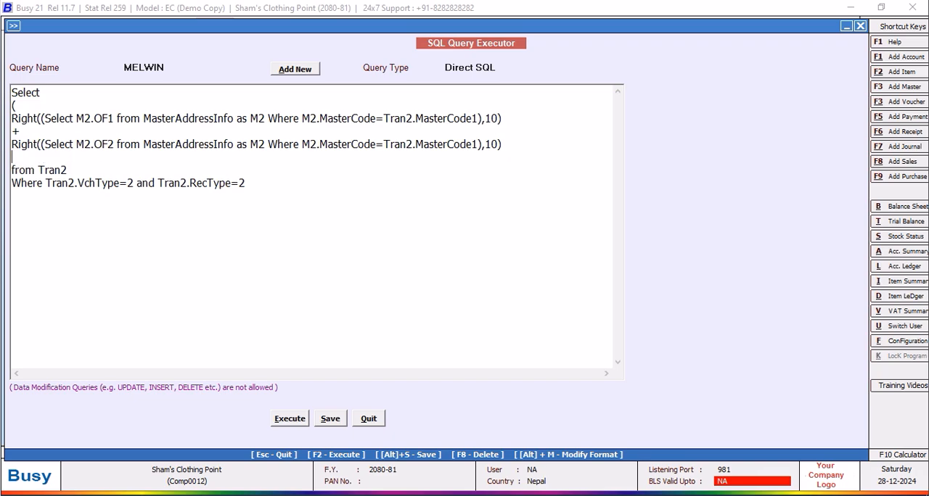
pyautogui.write('+')
pyautogui.press('Return')
pyautogui.hotkey('ctrl', 'v')
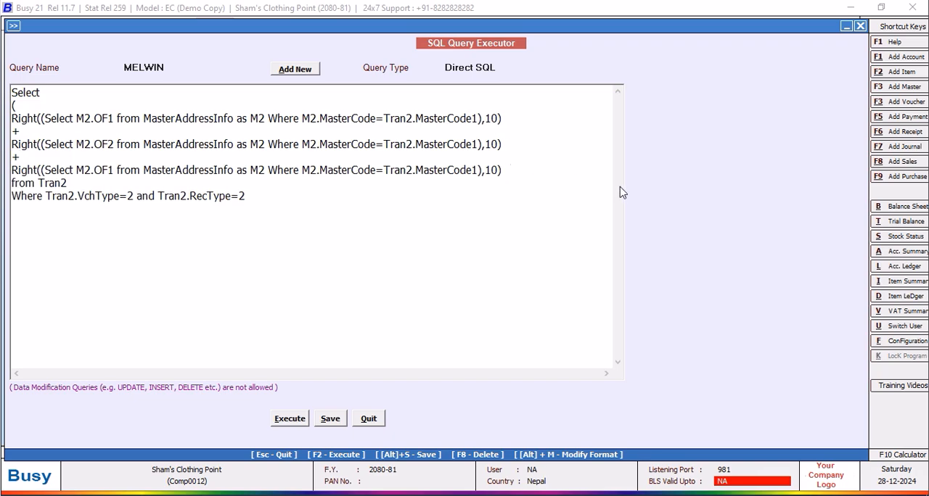
pyautogui.click(114, 170)
pyautogui.press('BackSpace')
pyautogui.write('3')
# Add a plus sign and a fourth copy of the Right expression with the field changed to M2.OF4.
pyautogui.press('Return')
pyautogui.write('+')
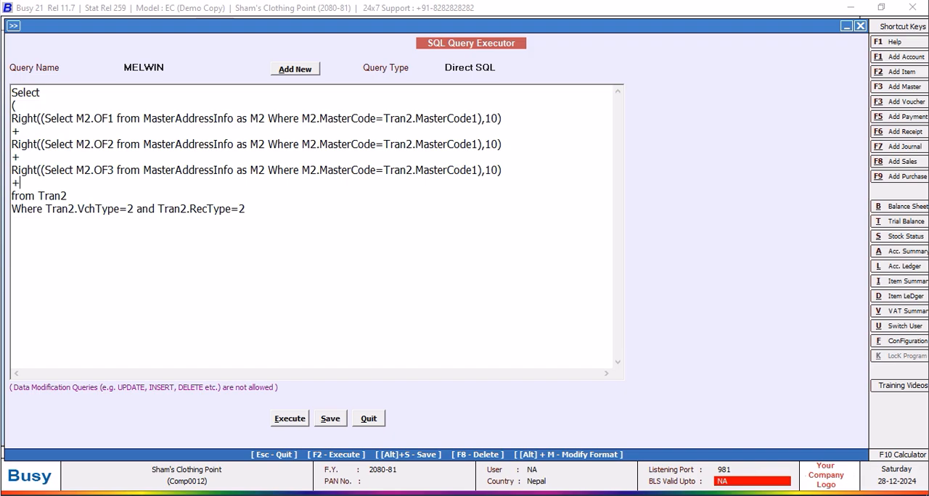
pyautogui.press('Return')
pyautogui.hotkey('ctrl', 'v')
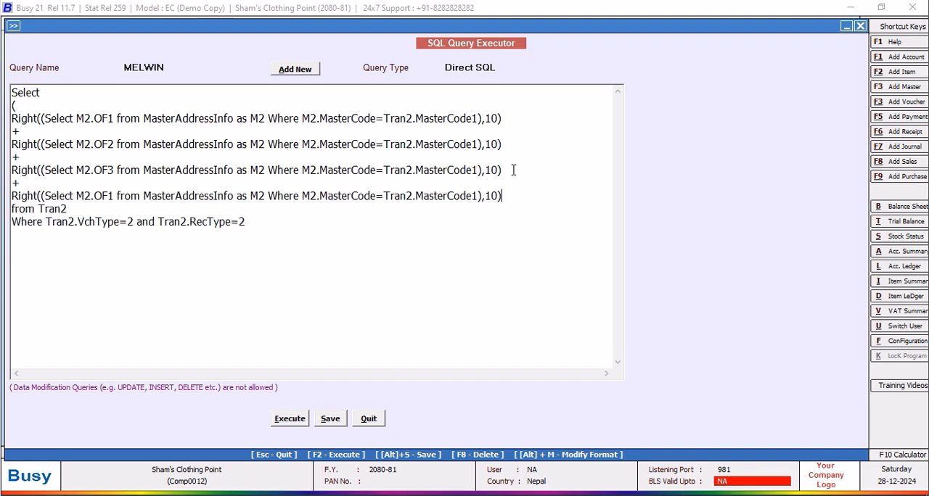
pyautogui.click(114, 195)
pyautogui.press('BackSpace')
pyautogui.write('4')
# Add a plus sign and a fifth copy of the Right expression with the field changed to M2.OF5.
pyautogui.click(513, 196)
pyautogui.press('Return')
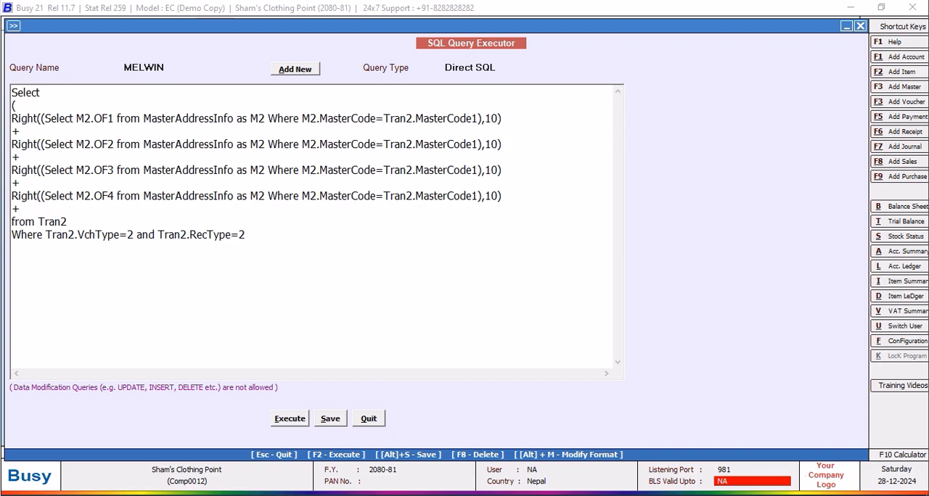
pyautogui.press('Return')
pyautogui.hotkey('ctrl', 'v')
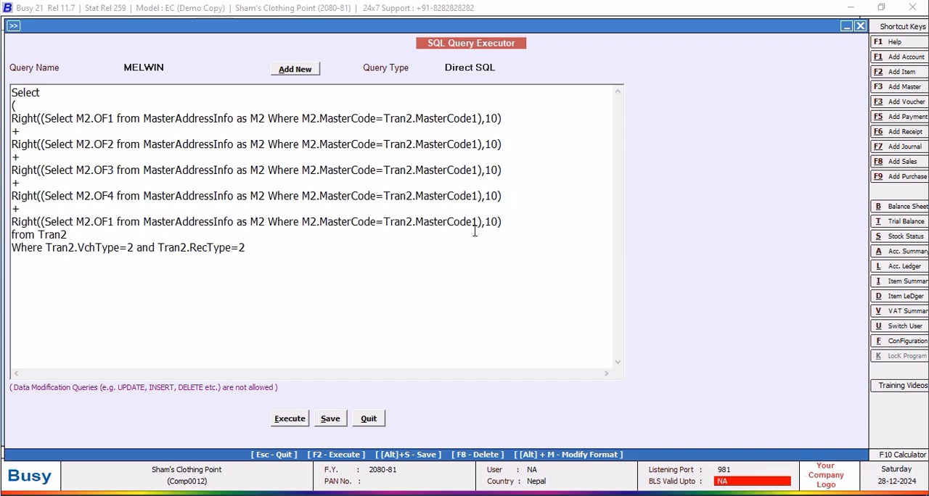
pyautogui.click(114, 222)
pyautogui.press('BackSpace')
pyautogui.write('5')
# Add a plus sign and a sixth copy of the Right expression with the field changed to M2.OF6.
pyautogui.click(515, 222)
pyautogui.press('Return')
pyautogui.write('+')
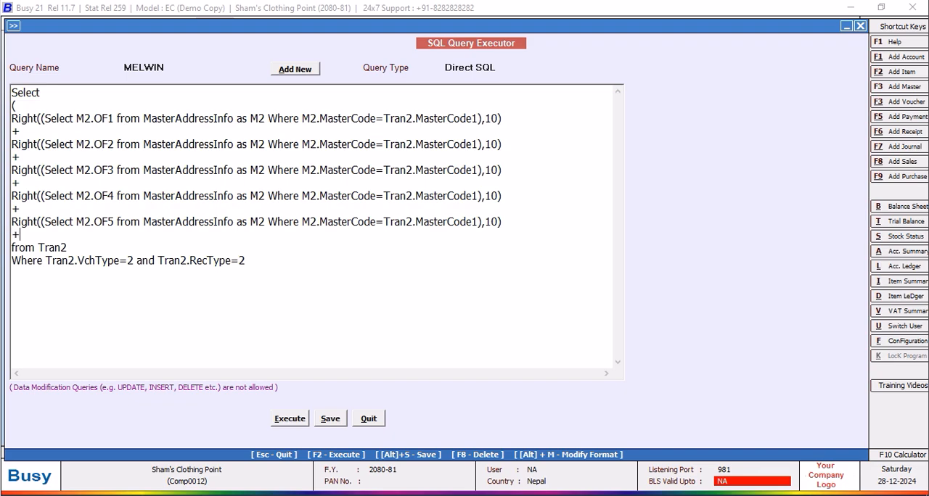
pyautogui.press('Return')
pyautogui.hotkey('ctrl', 'v')
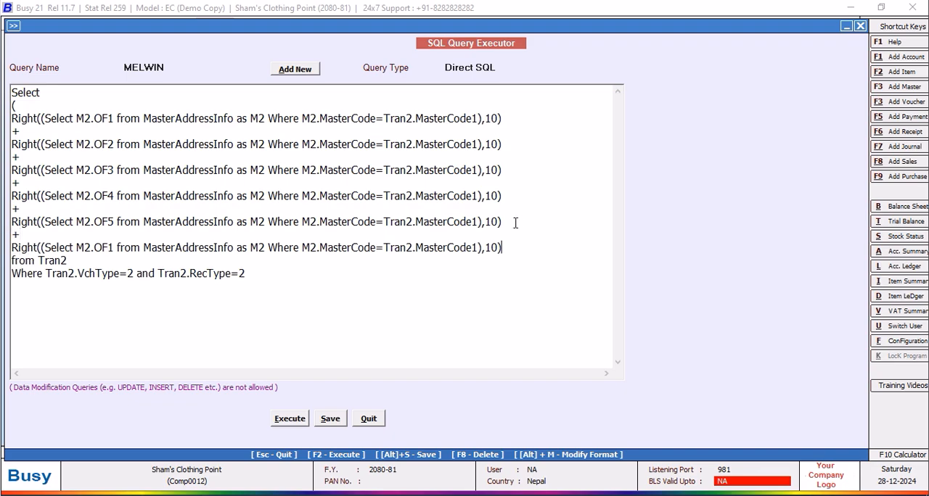
pyautogui.click(114, 250)
pyautogui.press('BackSpace')
pyautogui.write('6')
# Add a plus sign and a seventh copy of the Right expression with the field changed to M2.OF7.
pyautogui.click(512, 241)
pyautogui.press('Return')
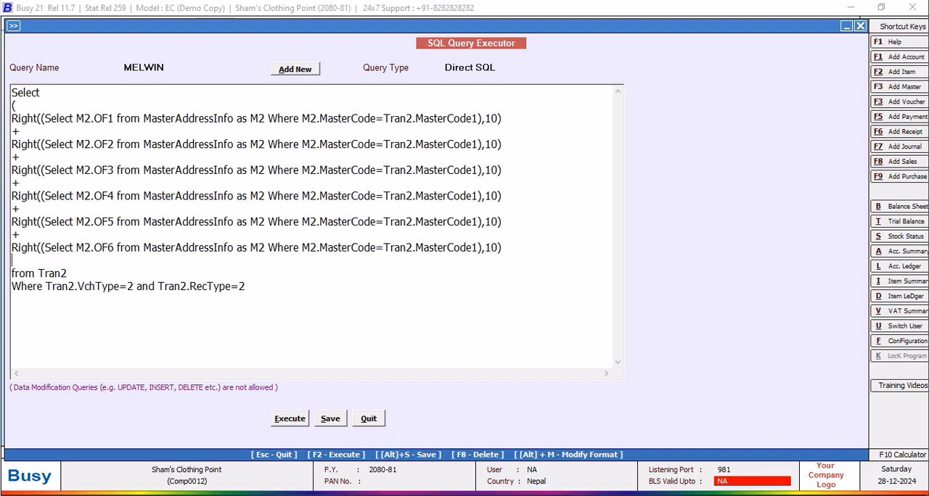
pyautogui.write('+')
pyautogui.press('Return')
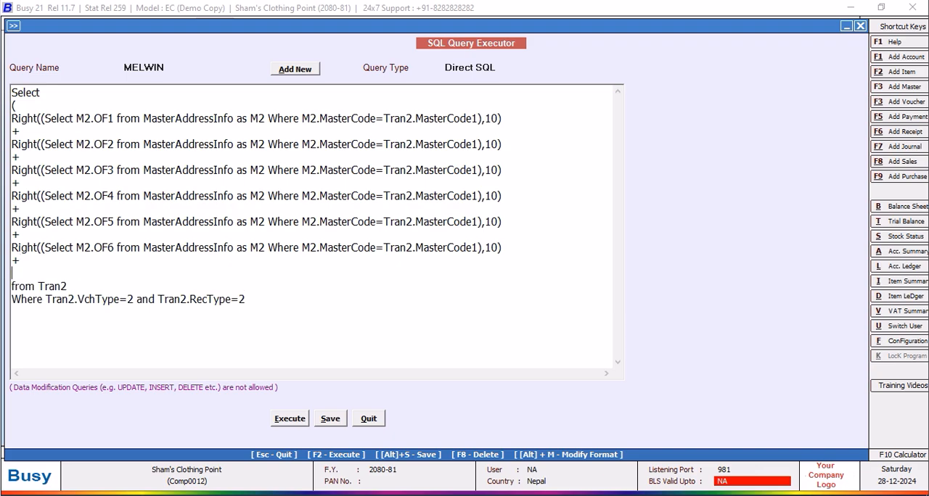
pyautogui.hotkey('ctrl', 'v')
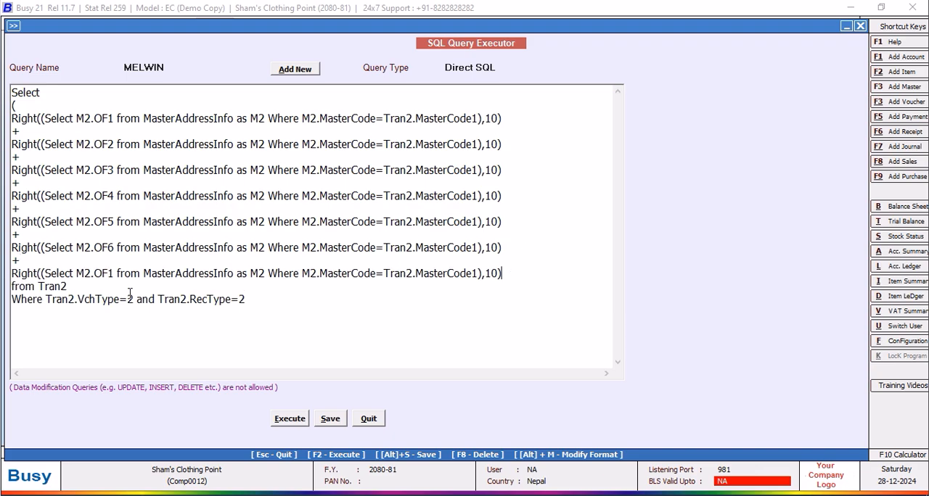
pyautogui.click(114, 273)
pyautogui.press('BackSpace')
pyautogui.write('7')
# Add a plus sign and an eighth copy of the Right expression with the field changed to M2.OF8.
pyautogui.click(506, 275)
pyautogui.press('Return')
pyautogui.write('+')
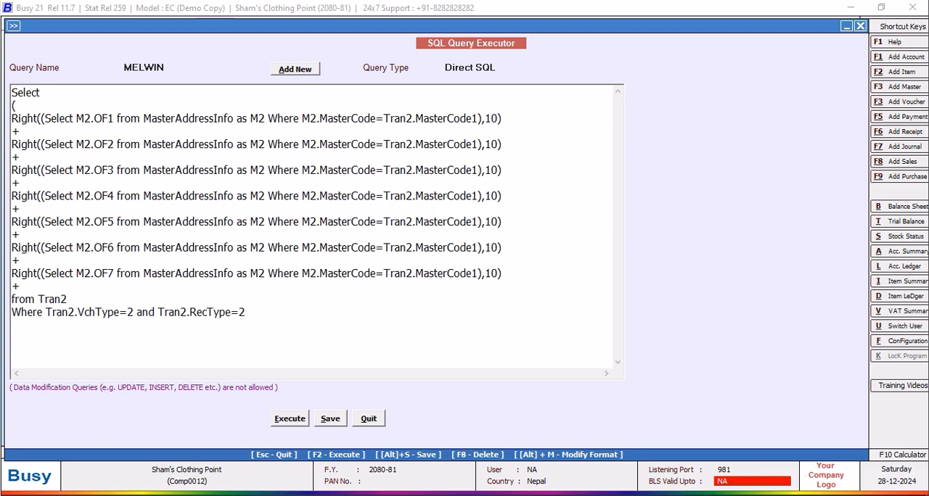
pyautogui.press('Return')
pyautogui.hotkey('ctrl', 'v')
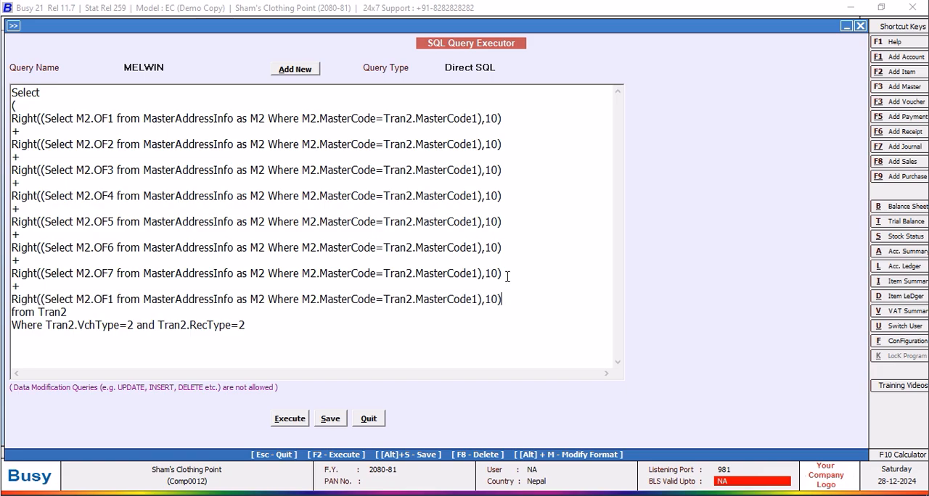
pyautogui.click(111, 300)
pyautogui.press('BackSpace')
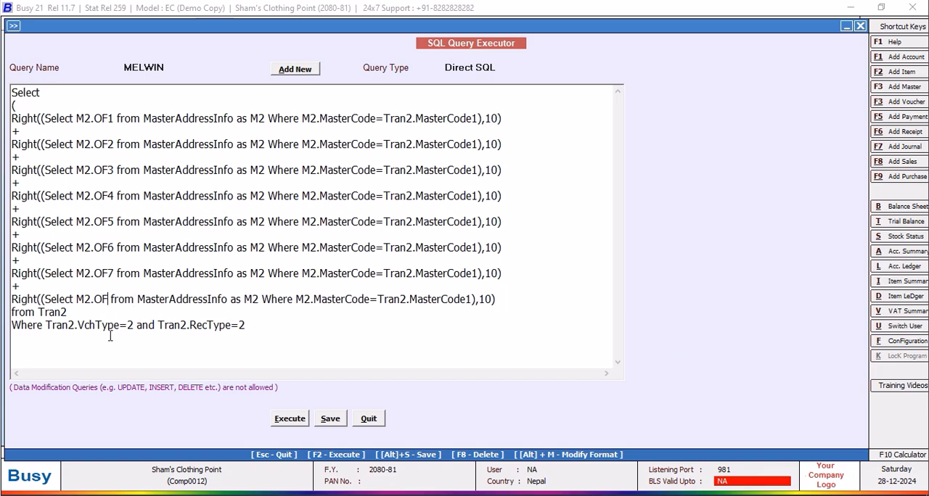
pyautogui.write('8')
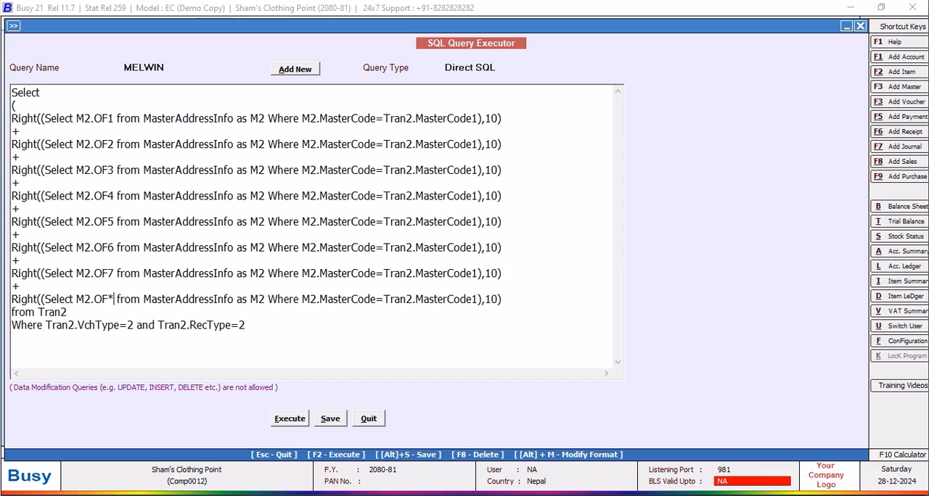
# Close the sum of the eight Right expressions with a parenthesis on its own line above from Tran2.
pyautogui.click(512, 299)
pyautogui.press('Return')
pyautogui.write(')')
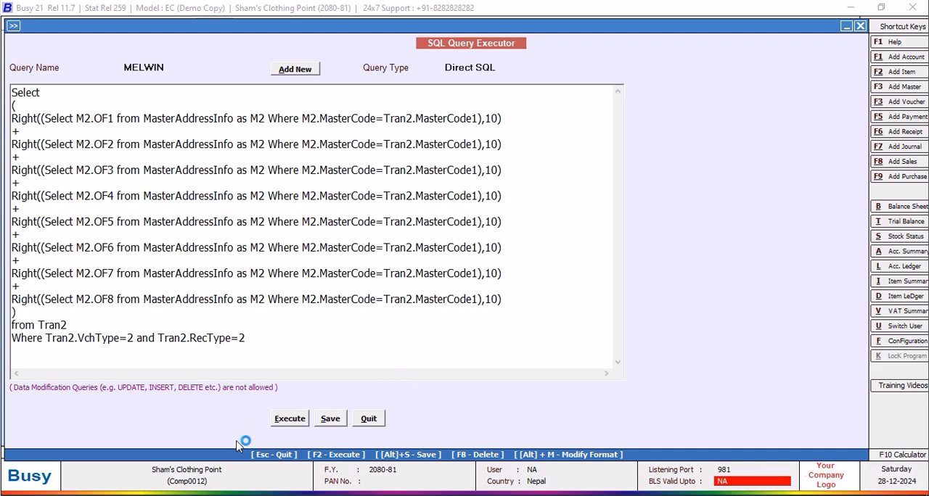
# Execute the summed query, accept its saving, widen Column1 to examine the result and return to the query text.
pyautogui.click(284, 421)
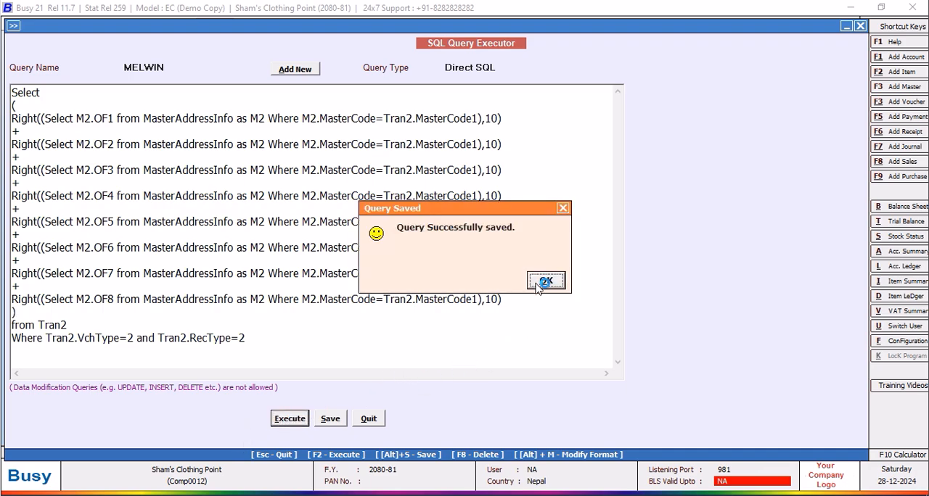
pyautogui.click(541, 285)
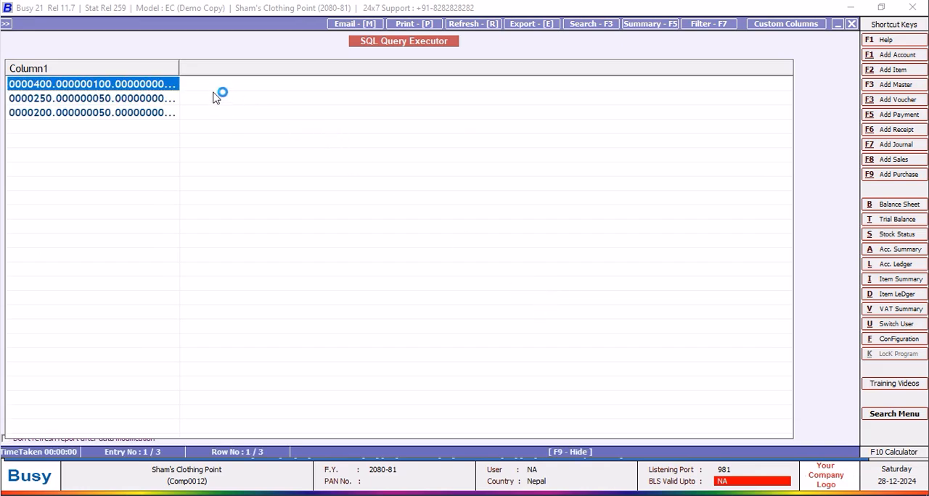
pyautogui.moveTo(179, 66); pyautogui.dragTo(479, 89)
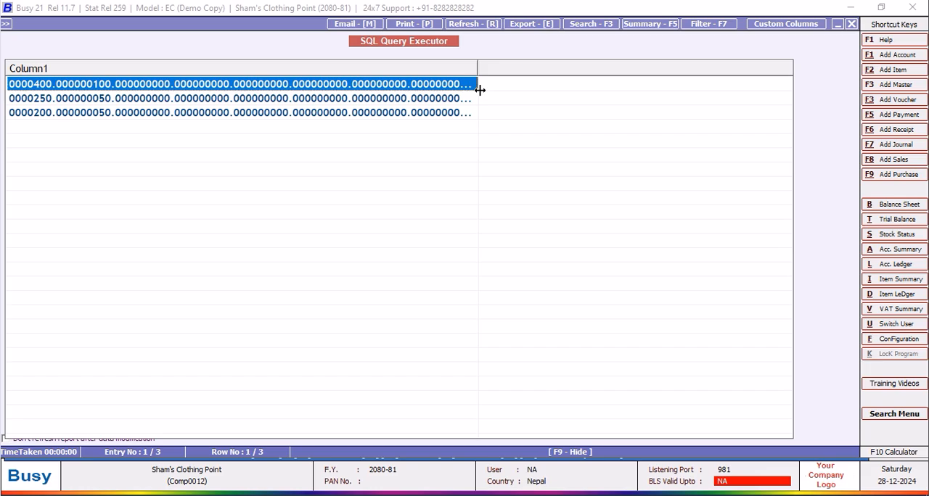
pyautogui.click(853, 24)
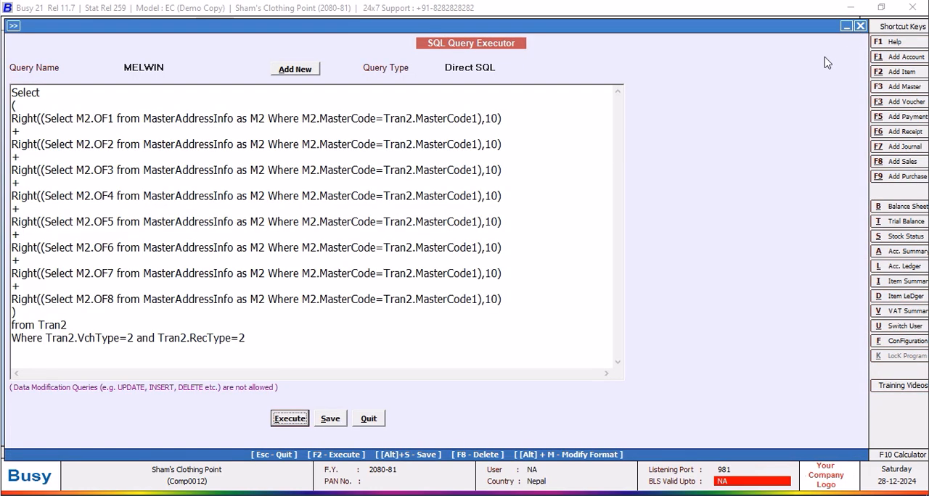
# Wrap the M2.OF1 Right expression in a cast as INT and execute the query, dismissing the resulting message.
pyautogui.click(96, 130)
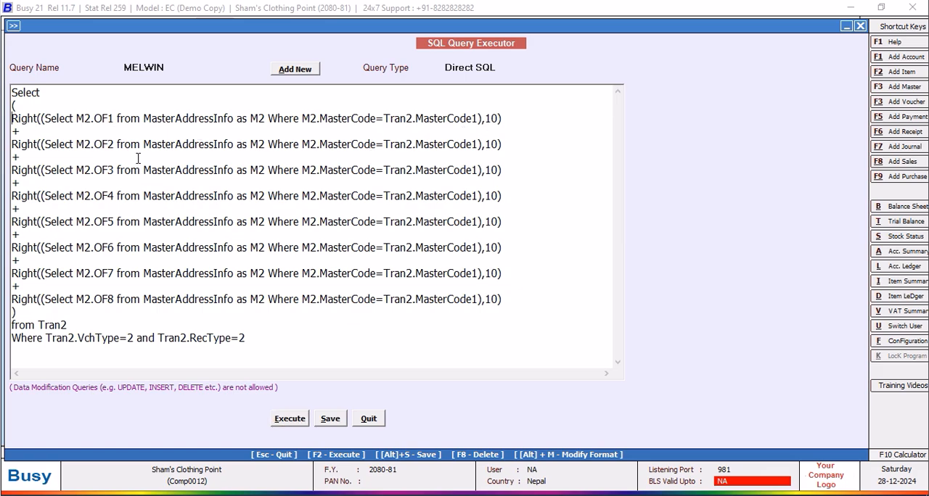
pyautogui.write('cast')
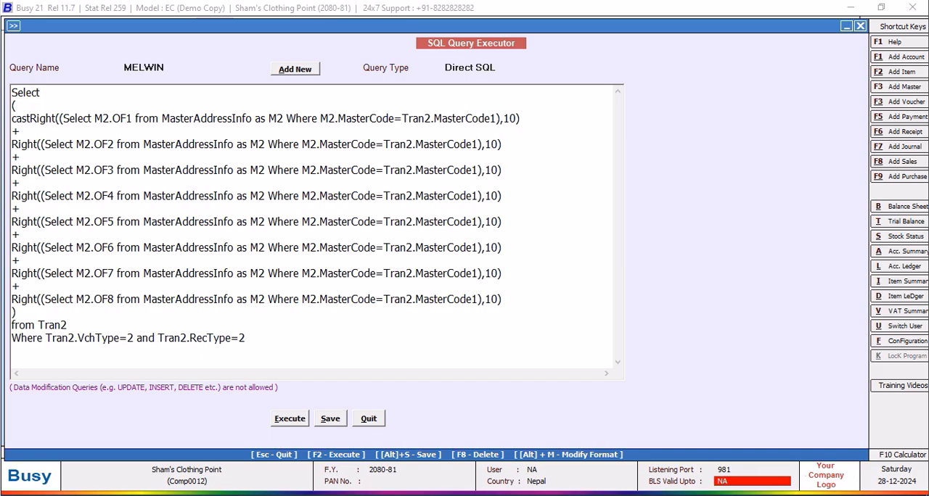
pyautogui.write('(')
pyautogui.click(544, 118)
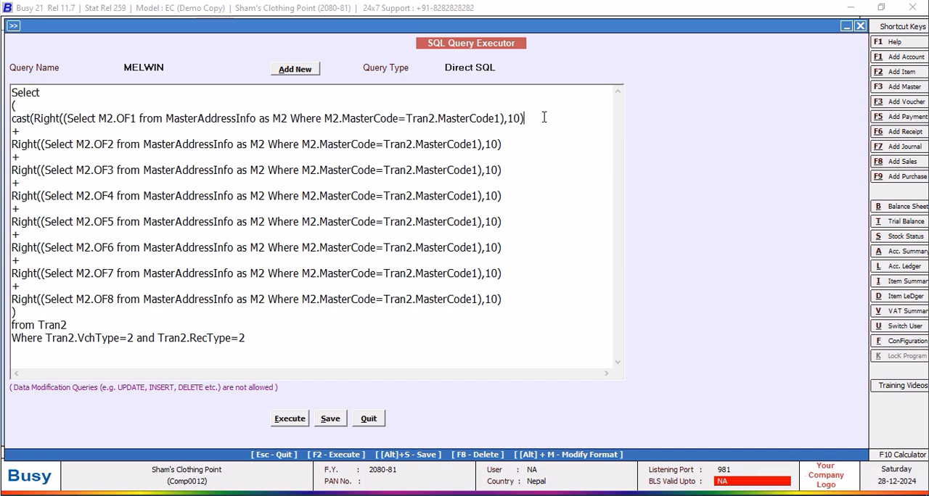
pyautogui.write('as INT)')
pyautogui.click(286, 426)
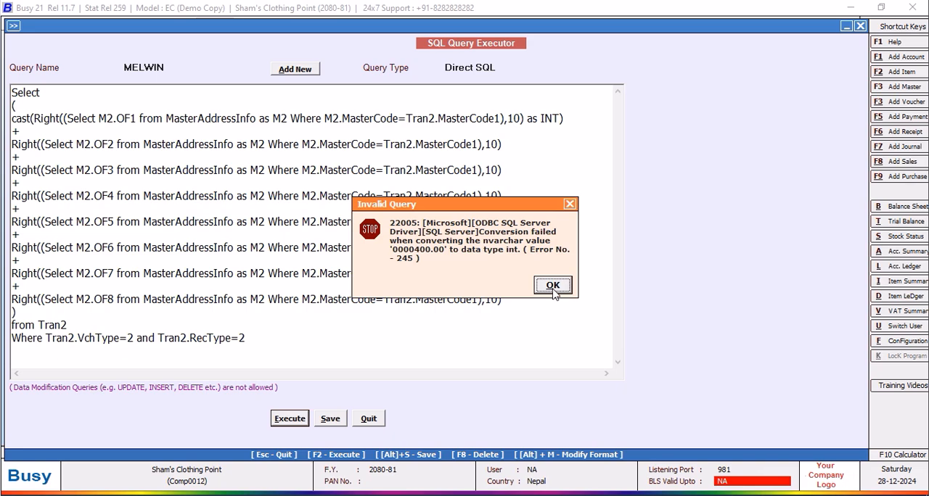
pyautogui.click(552, 285)
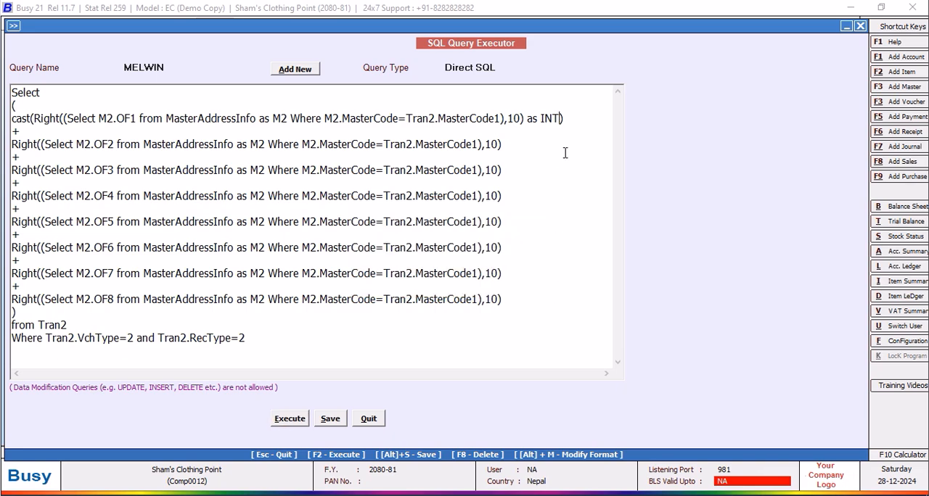
# Change the M2.OF1 cast type to FLOAT, execute the query with its saving accepted, and return to the query text.
pyautogui.press('BackSpace')
pyautogui.press('BackSpace')
pyautogui.press('BackSpace')
pyautogui.write('FLOAT')
pyautogui.click(290, 419)
pyautogui.click(558, 283)
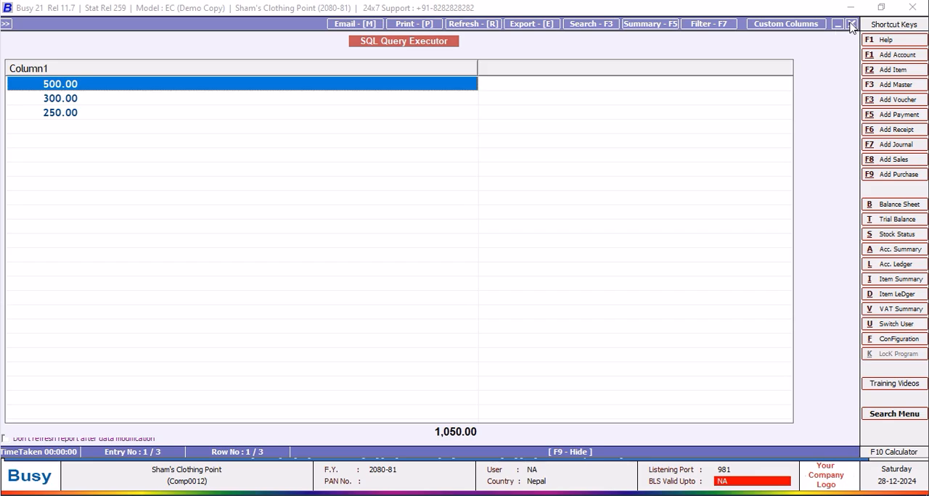
pyautogui.press('Escape')
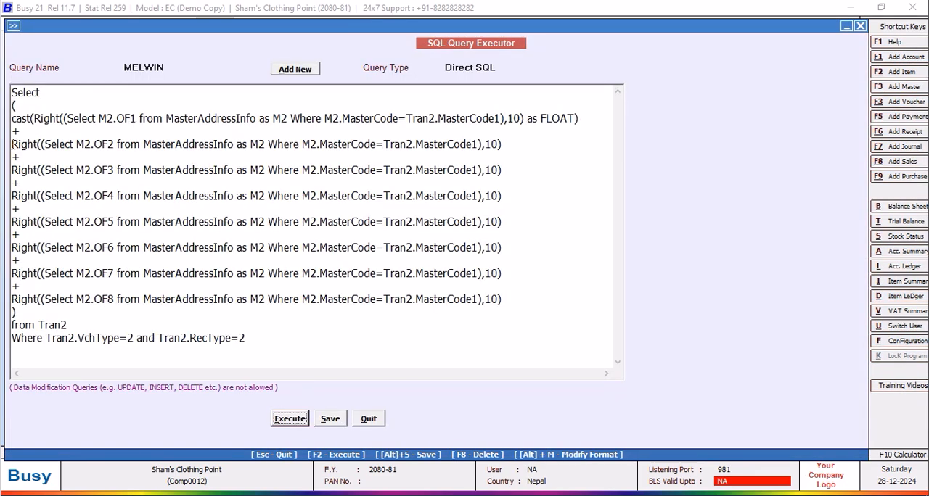
# Wrap the M2.OF2 Right expression in CAST( … AS FLOAT).
pyautogui.click(11, 144)
pyautogui.write('CAST')
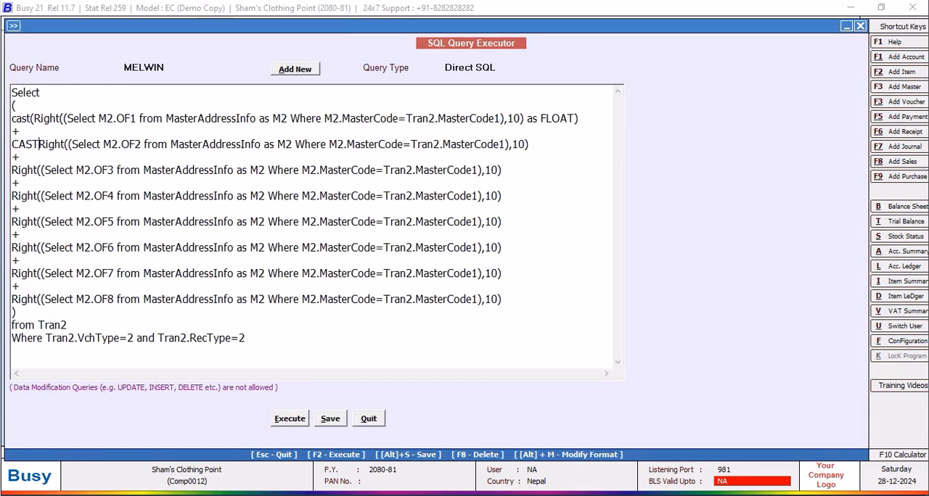
pyautogui.write('(')
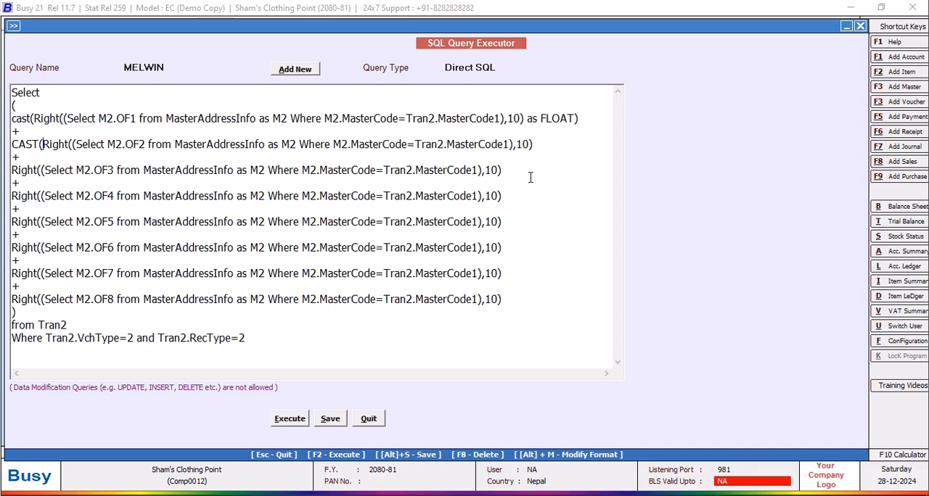
pyautogui.write(' AS FLOAT')
# Wrap the M2.OF3 Right expression in CAST( … AS FLOAT).
pyautogui.click(12, 170)
pyautogui.write('CAST')
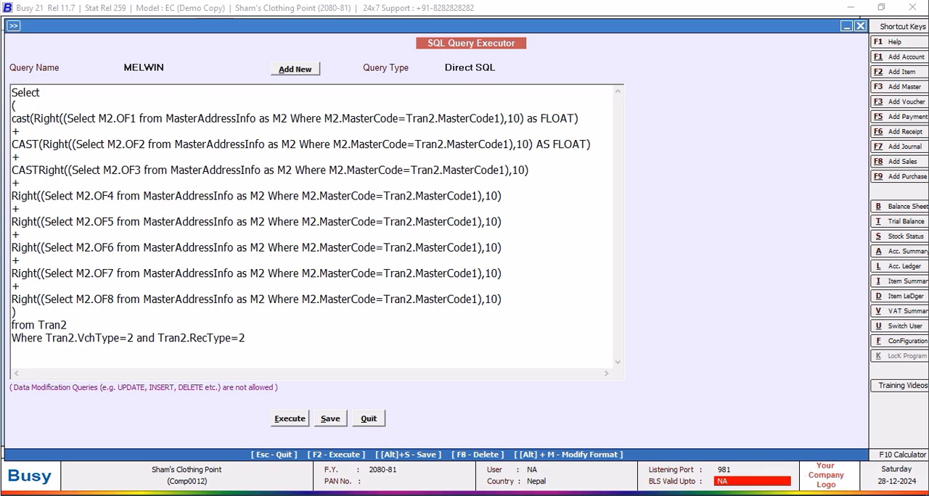
pyautogui.write('(')
pyautogui.click(557, 171)
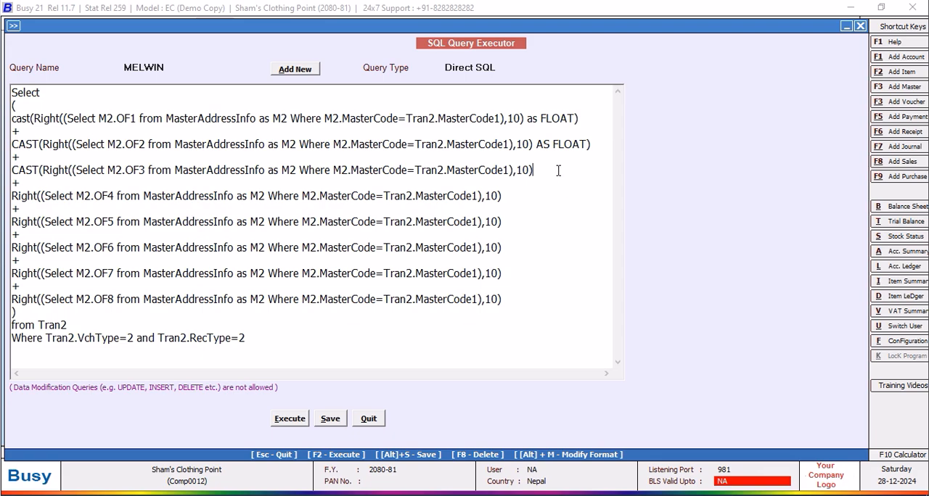
pyautogui.write('AS FLOAT')
# Wrap the M2.OF4 Right expression in CAST( … AS FLOAT).
pyautogui.click(11, 195)
pyautogui.write('CAST')
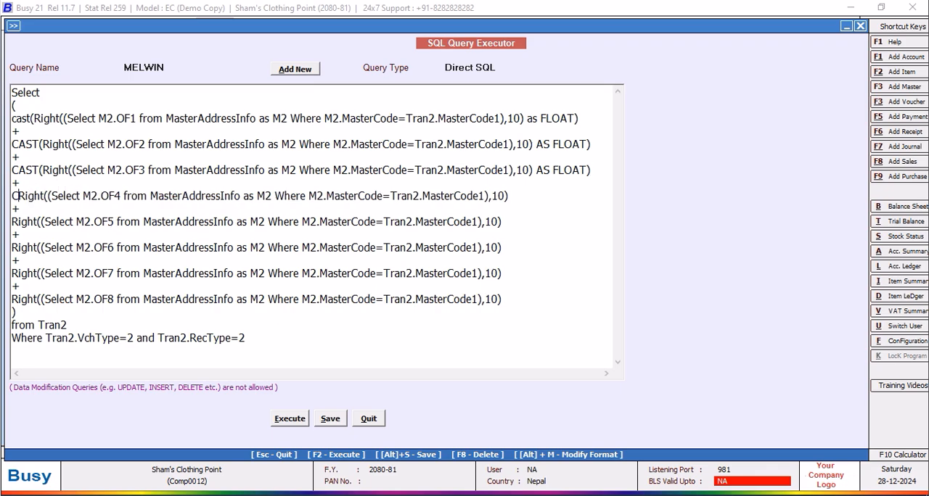
pyautogui.write('(')
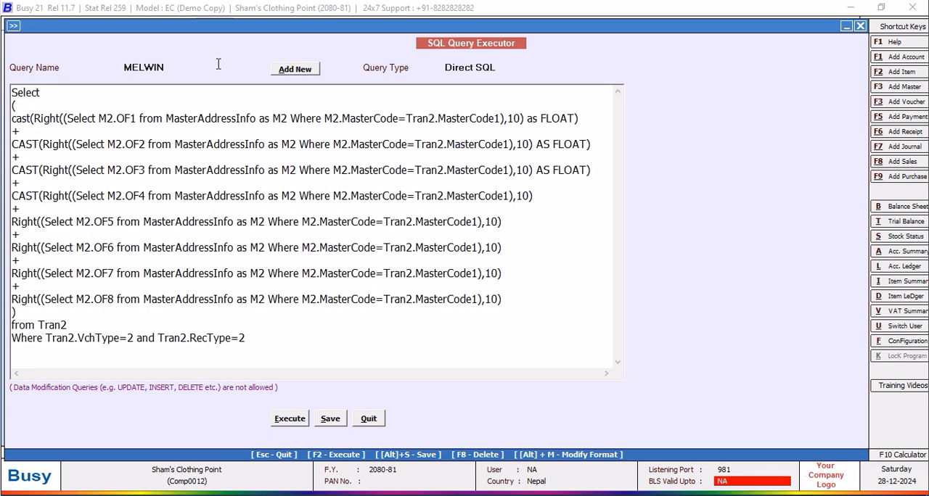
pyautogui.write(' AS FLOAT)')
# Wrap the M2.OF5 Right expression in CAST( … AS FLOAT).
pyautogui.click(12, 221)
pyautogui.write('CAST')
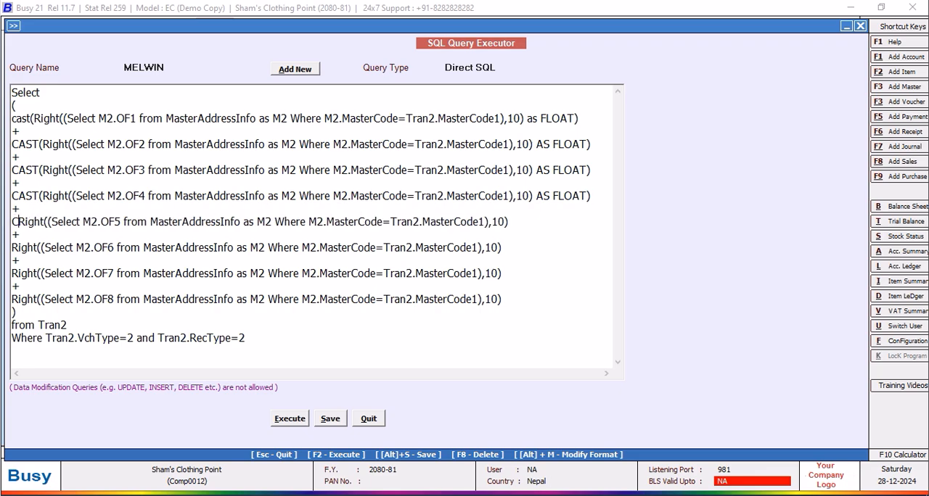
pyautogui.write('(')
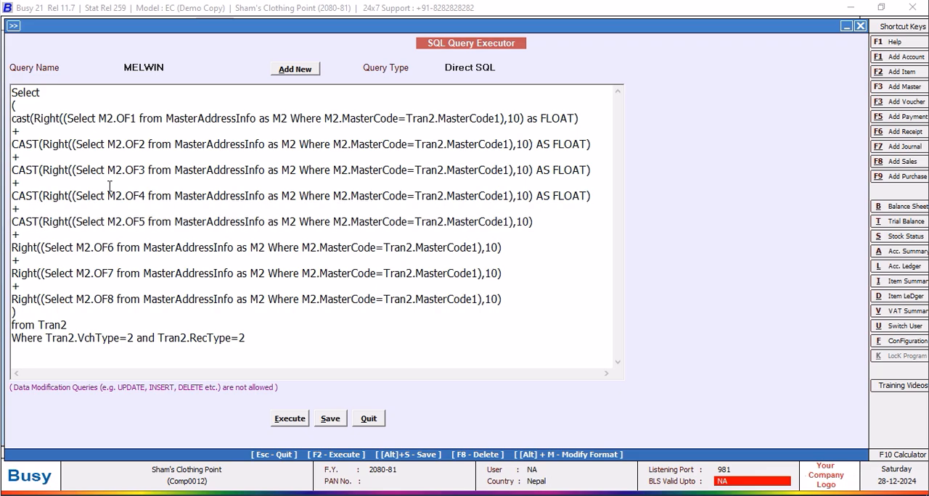
pyautogui.click(558, 218)
pyautogui.write('AS FLOAT)')
# Wrap the M2.OF6 Right expression in CAST( … AS FLOAT).
pyautogui.click(13, 246)
pyautogui.write('CAST(')
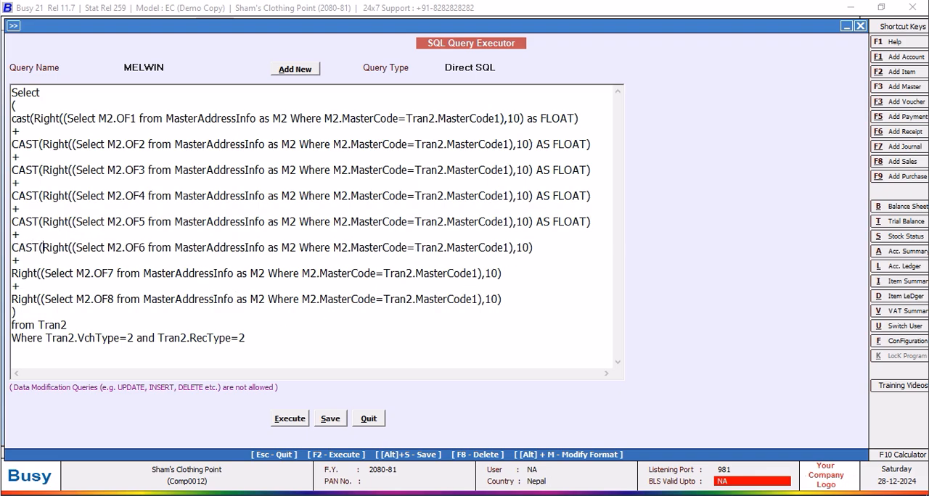
pyautogui.click(540, 249)
pyautogui.write('AS FLOAT')
# Wrap the M2.OF7 Right expression in CAST( … AS FLOAT).
pyautogui.click(13, 274)
pyautogui.write('CAST')
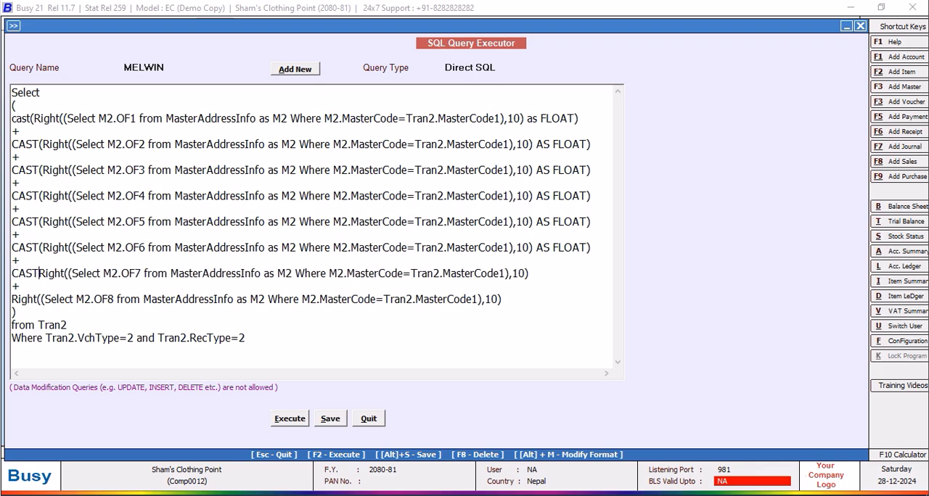
pyautogui.write('(')
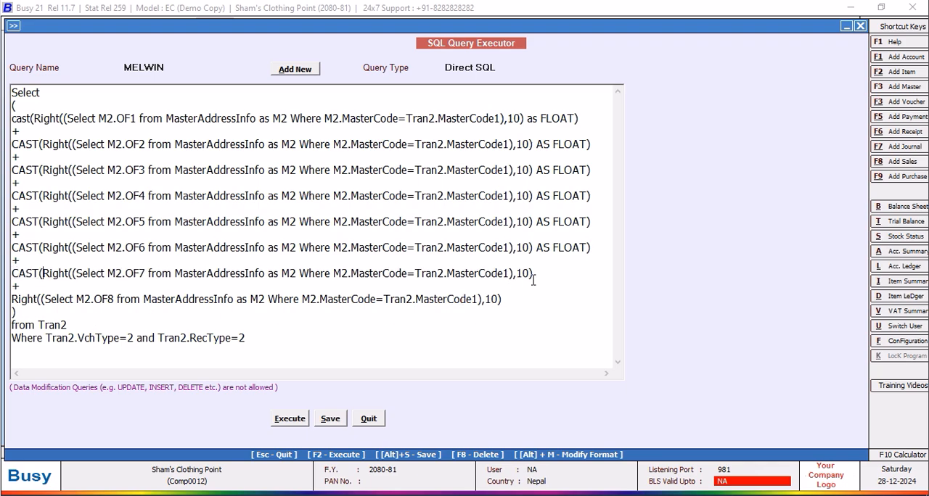
pyautogui.write(' AS FLOAT')
# Wrap the M2.OF8 Right expression in CAST( … AS FLOAT).
pyautogui.click(12, 299)
pyautogui.write('CAST(')
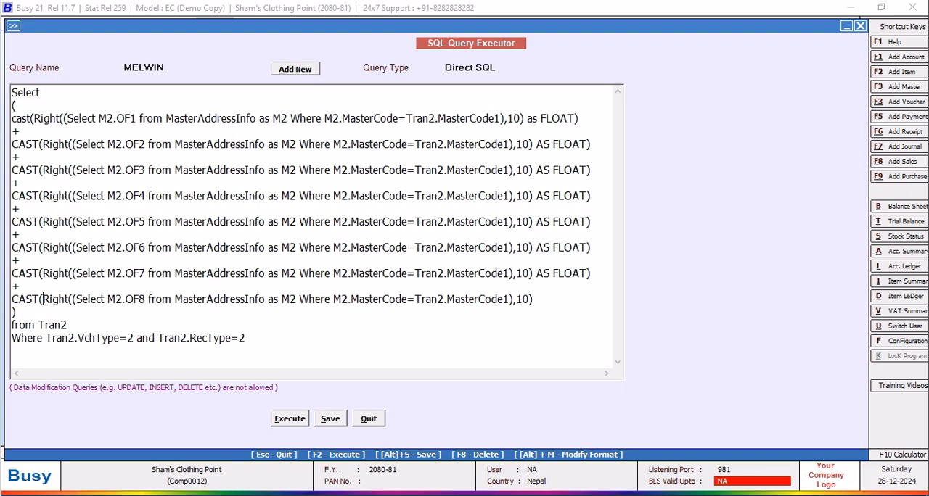
pyautogui.click(555, 298)
pyautogui.write('AS FLOAT')
# Execute the query with all eight fields cast to FLOAT, close the result and save the query.
pyautogui.click(296, 420)
pyautogui.click(542, 281)
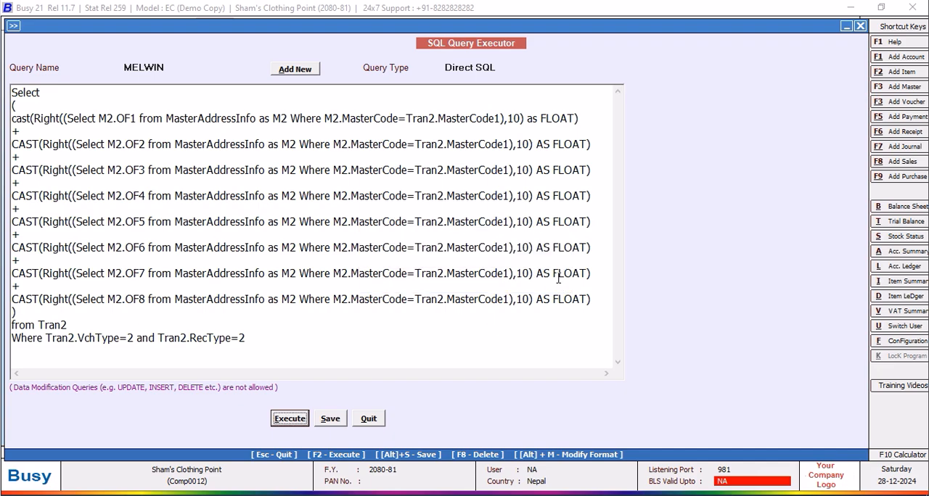
pyautogui.click(851, 24)
pyautogui.click(330, 420)
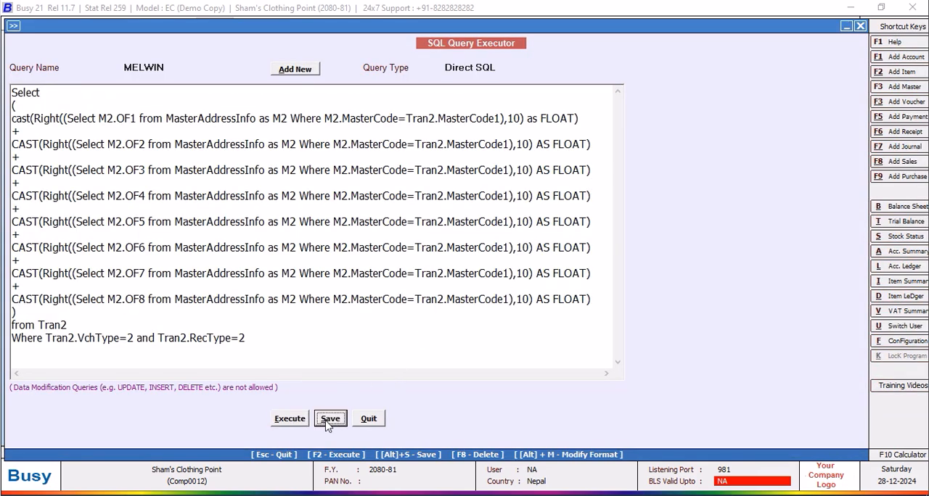
pyautogui.click(545, 280)
# Add +Tran2.D6 after the closing parenthesis of the eight-field sum.
pyautogui.click(36, 316)
pyautogui.write('+tR')
pyautogui.press('BackSpace')
pyautogui.press('BackSpace')
pyautogui.write('Tran2.D6')
# Save and execute the query with Tran2.D6 included, and return from the result to the query text.
pyautogui.click(323, 419)
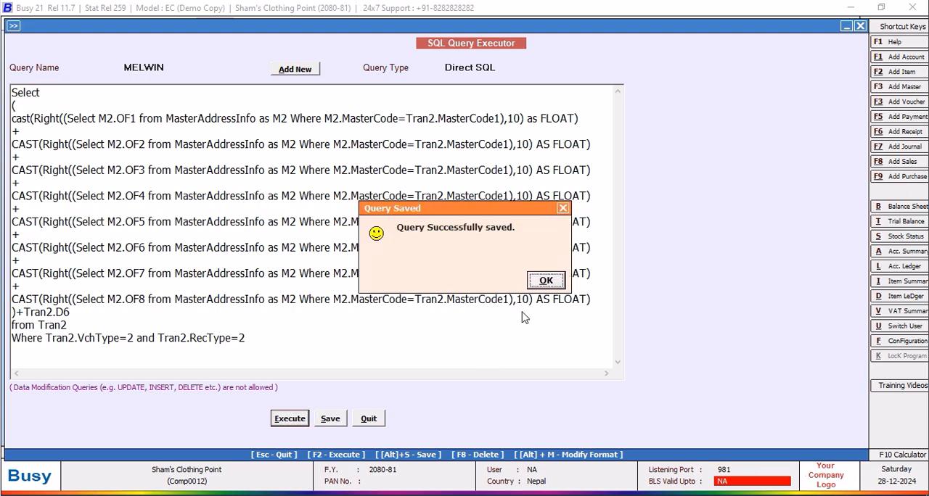
pyautogui.click(545, 280)
pyautogui.press('F2')
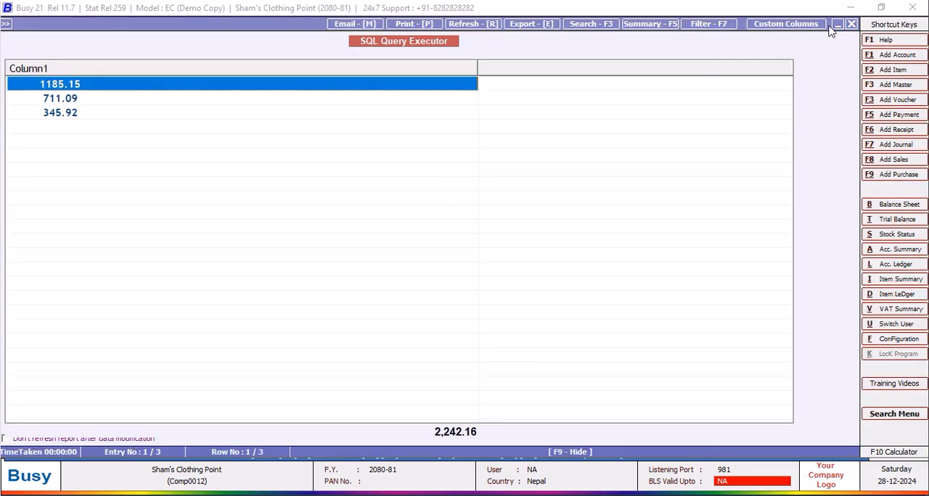
pyautogui.click(851, 24)
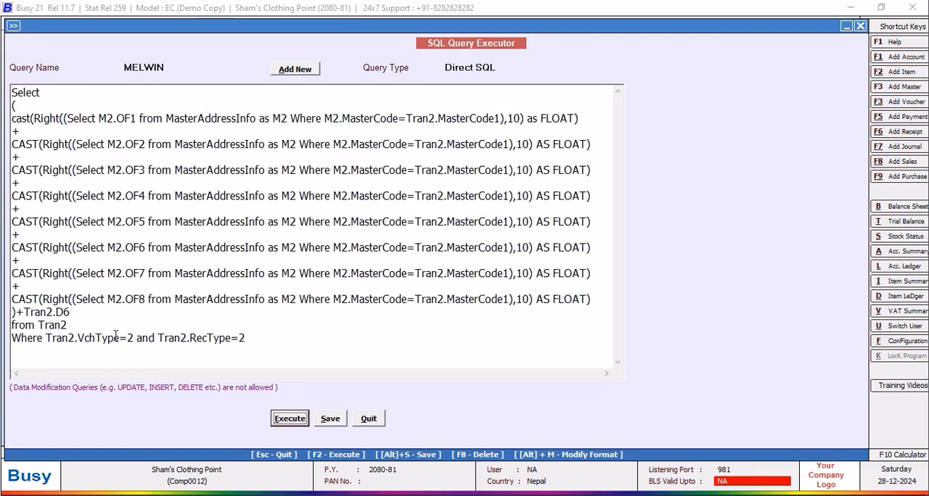
# Move the VchType and RecType conditions to a new line below Where, preceded by and.
pyautogui.click(45, 338)
pyautogui.press('Return')
pyautogui.write('and')
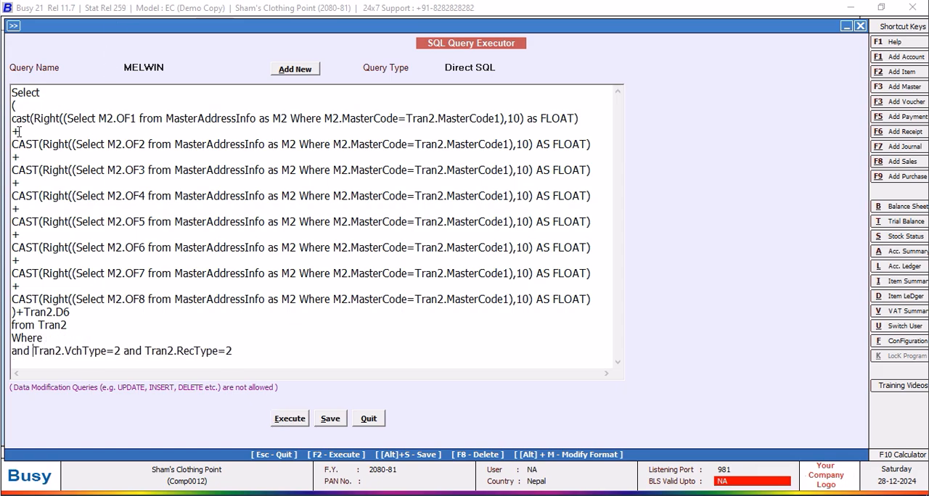
pyautogui.click(72, 338)
pyautogui.write('Tran2.VchCode')
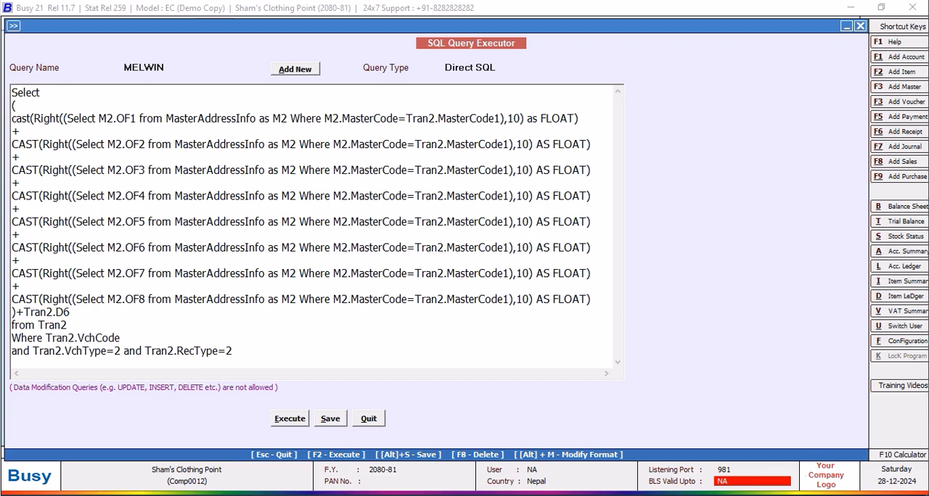
pyautogui.write('=@VchCode@ and Tran2.Srno=@')
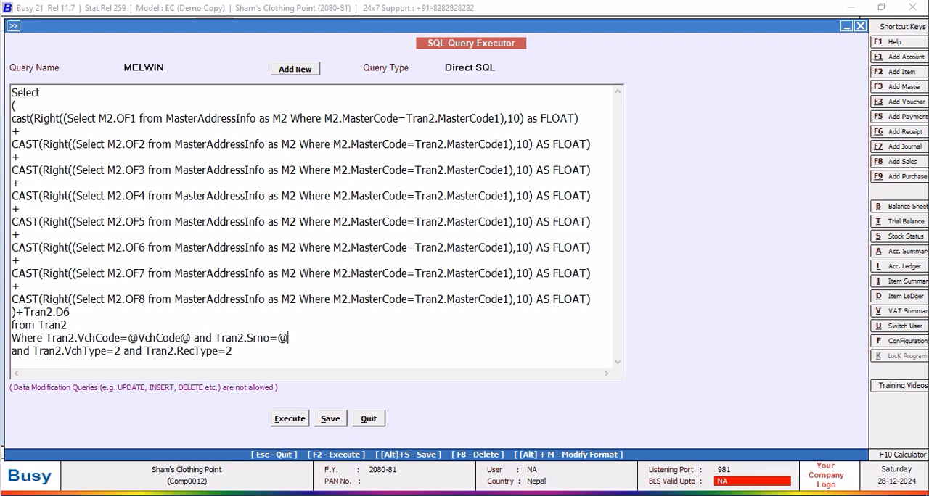
pyautogui.write('ItemSrno@')
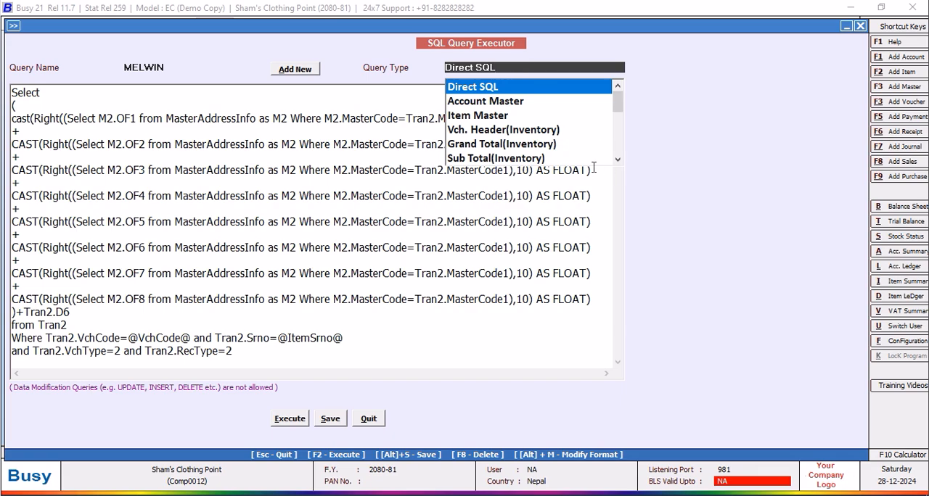
# Set the query type to Item Details, save the query and leave the query executor.
pyautogui.click(617, 160)
pyautogui.click(617, 160)
pyautogui.click(617, 160)
pyautogui.click(617, 159)
pyautogui.click(473, 116)
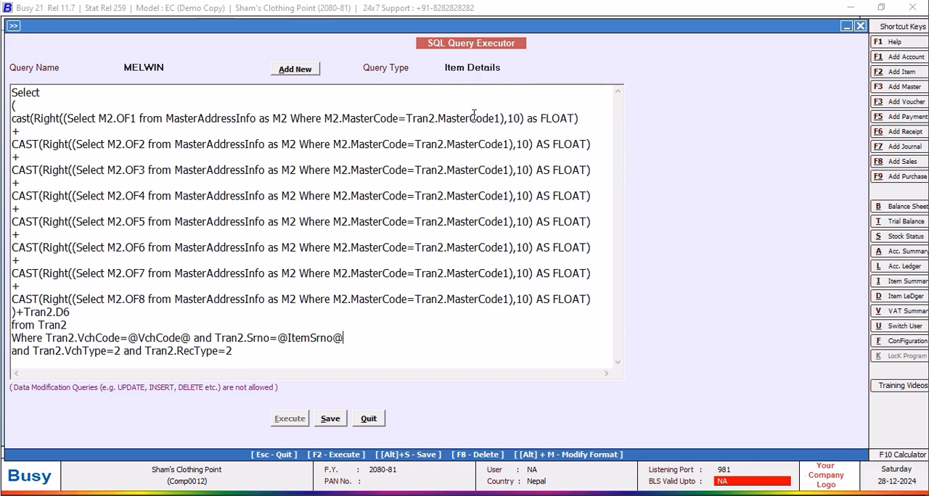
pyautogui.click(336, 422)
pyautogui.click(552, 284)
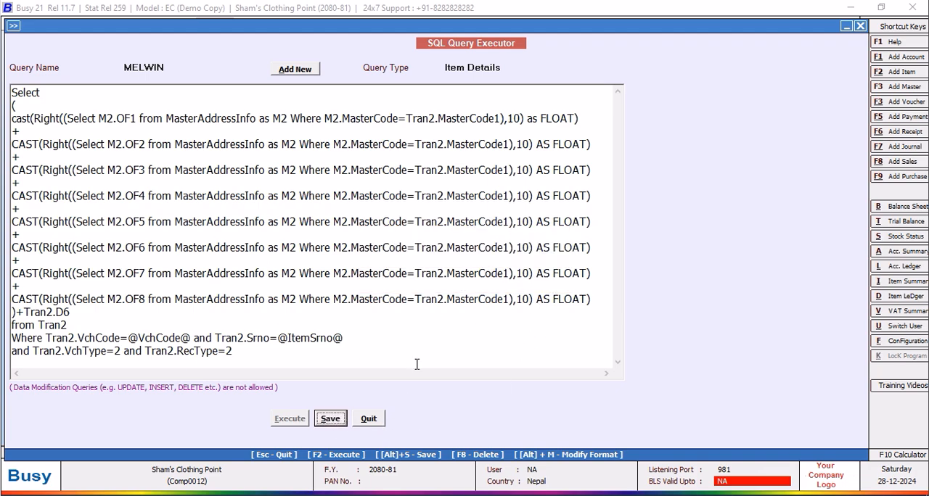
pyautogui.click(369, 420)
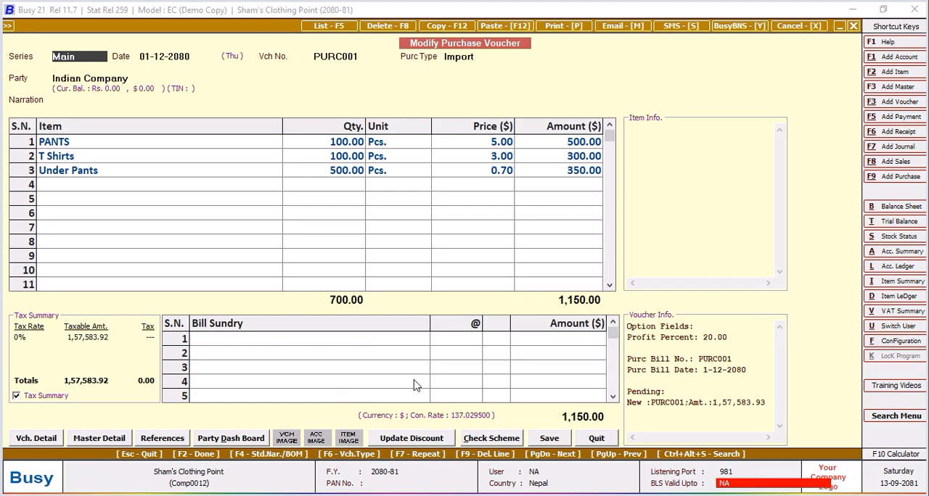
# Leave the purchase voucher and add a new SQL query named STANLEY without a password.
pyautogui.click(602, 440)
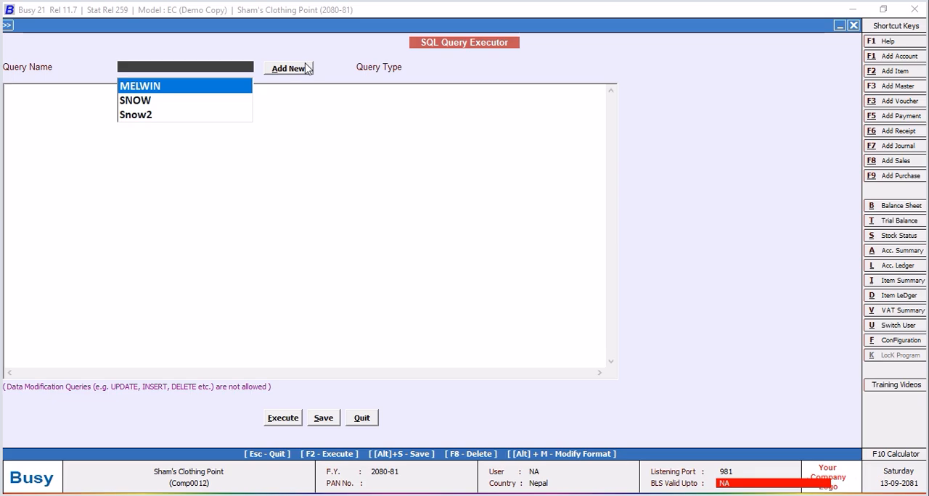
pyautogui.click(297, 69)
pyautogui.click(298, 69)
pyautogui.write('st')
pyautogui.press('BackSpace')
pyautogui.press('BackSpace')
pyautogui.write('STANLY')
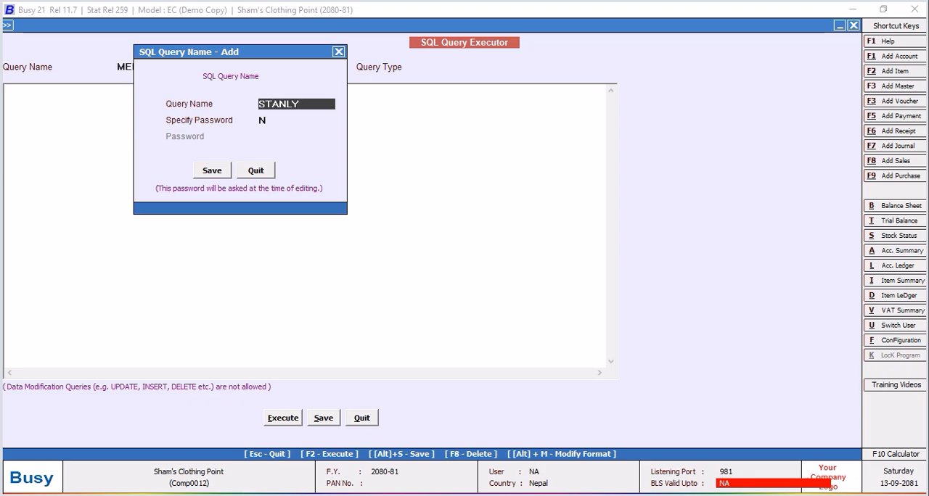
pyautogui.press('BackSpace')
pyautogui.write('EY')
pyautogui.press('Return')
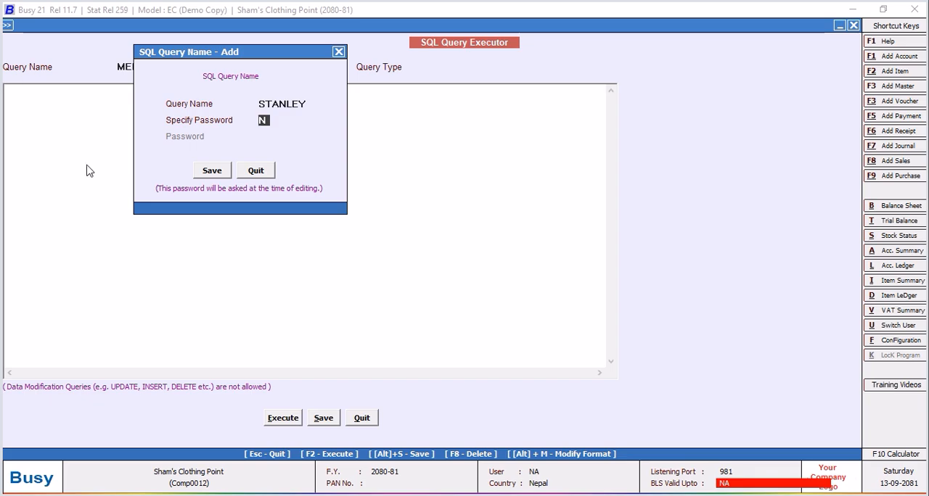
pyautogui.click(222, 174)
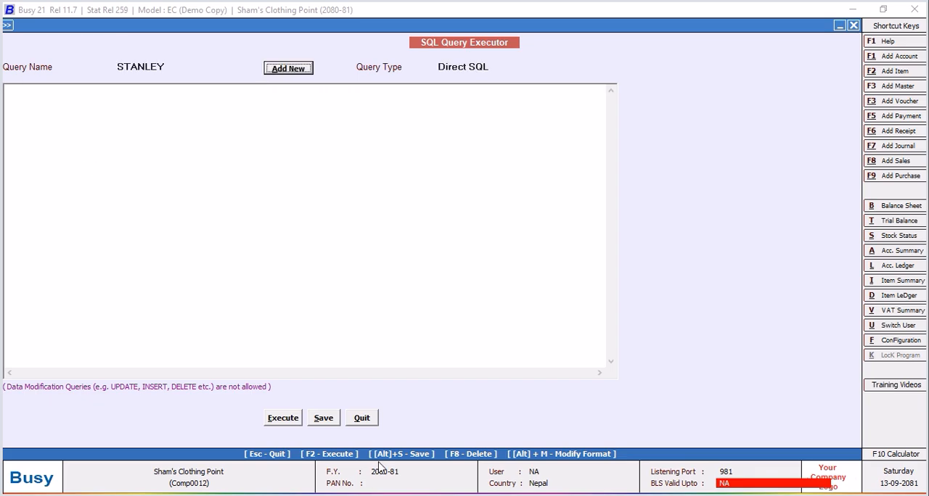
# Save the STANLEY query and leave the query executor.
pyautogui.click(323, 419)
pyautogui.click(544, 283)
pyautogui.click(363, 421)
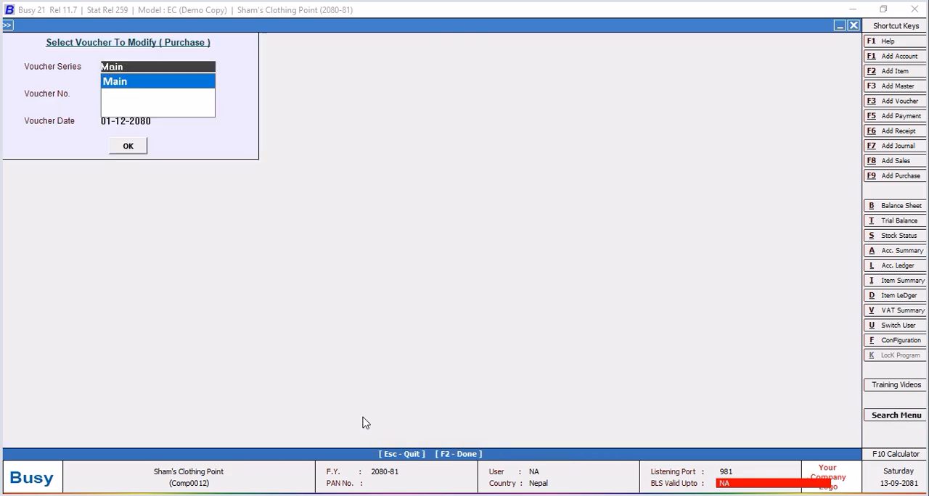
# Open the existing Main series purchase voucher and, from it, the voucher configuration of the Main purchase series.
pyautogui.click(129, 147)
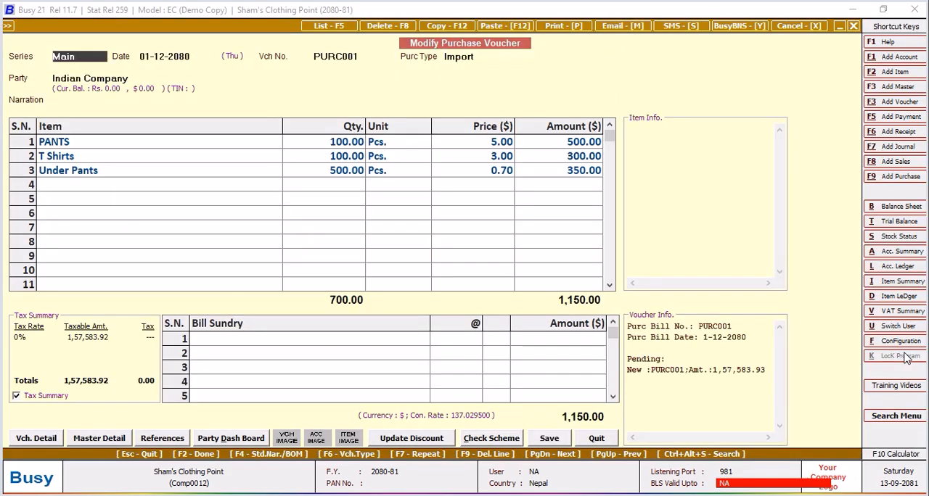
pyautogui.click(900, 341)
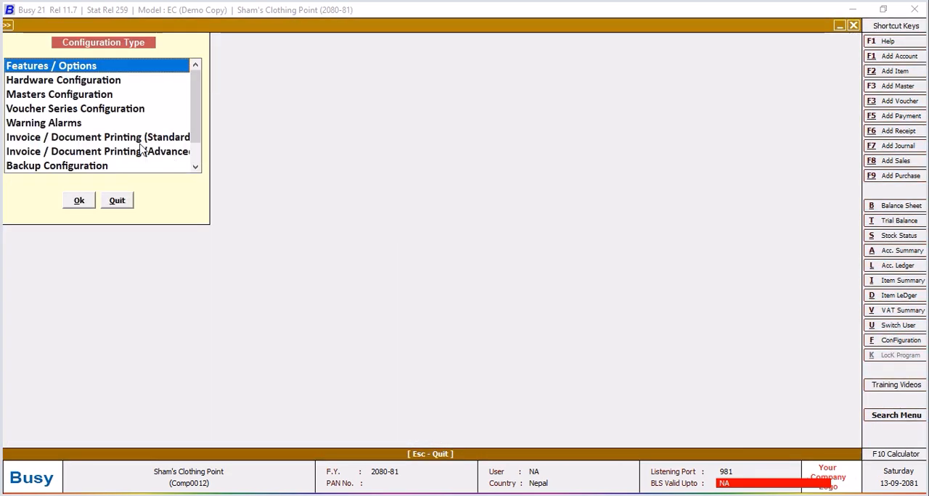
pyautogui.click(34, 112)
pyautogui.click(79, 200)
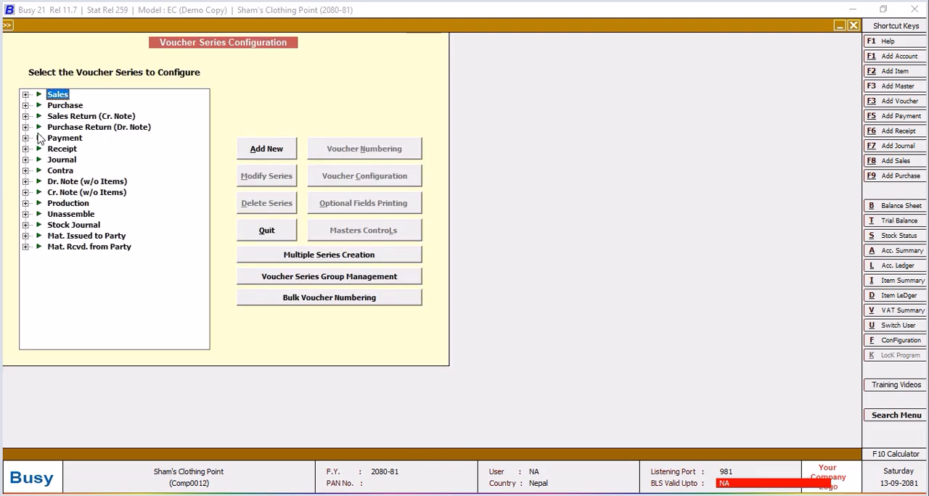
pyautogui.click(26, 105)
pyautogui.click(74, 120)
pyautogui.click(383, 178)
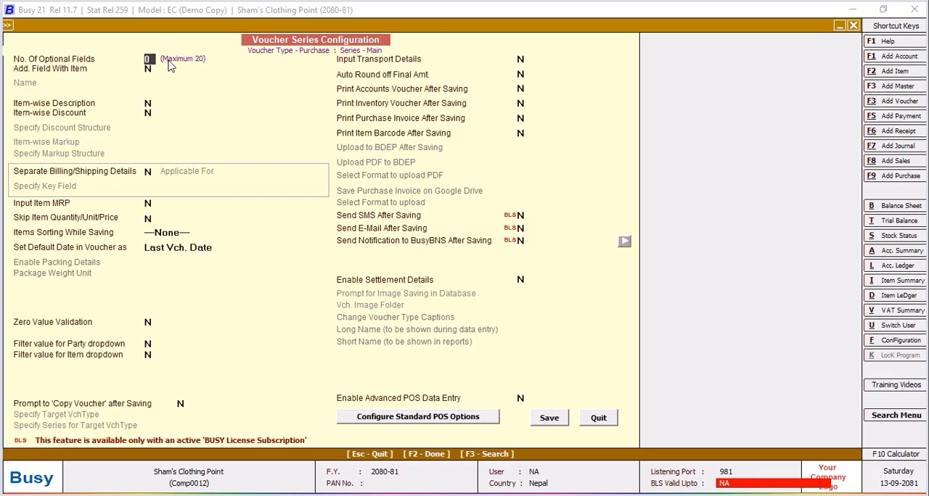
# Set the number of voucher optional fields to 1 and name the first field PROFIT MARGIN %.
pyautogui.press('Return')
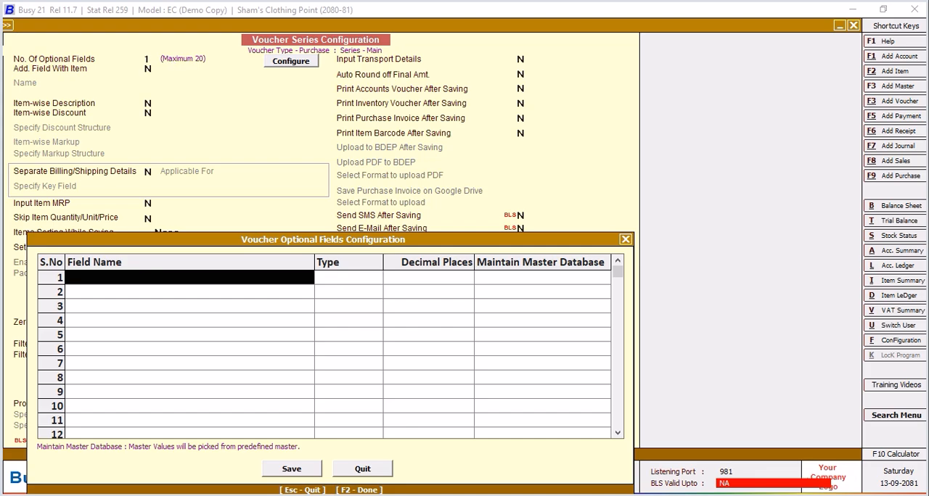
pyautogui.write('pROFI')
pyautogui.press('BackSpace')
pyautogui.press('BackSpace')
pyautogui.press('BackSpace')
pyautogui.press('BackSpace')
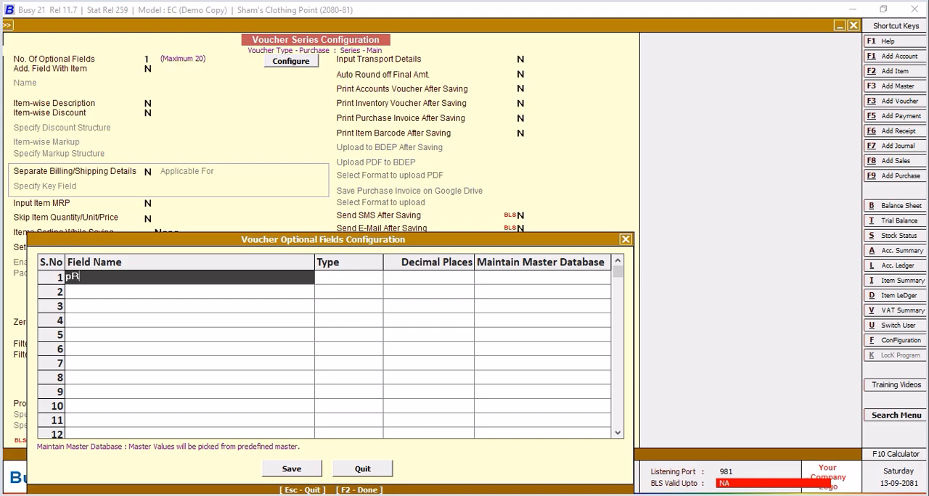
pyautogui.write('PROFIT MARGIN')
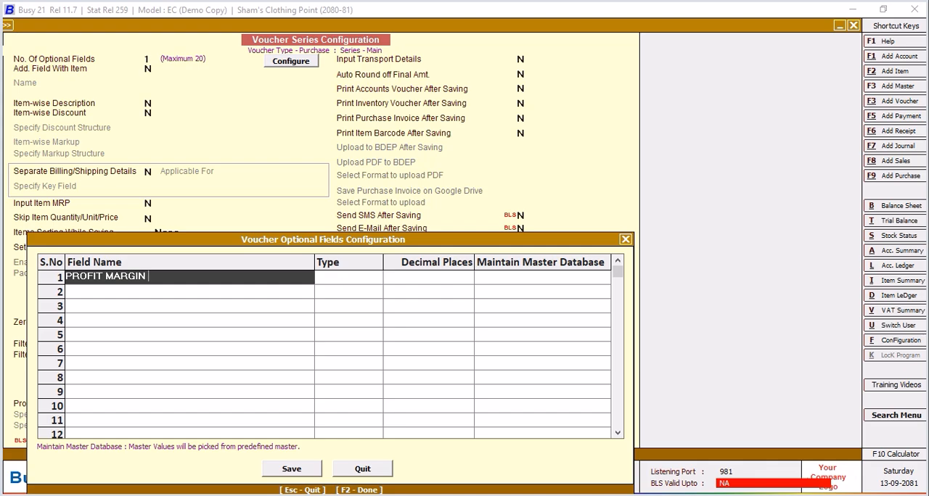
pyautogui.write('FOR BA')
pyautogui.press('BackSpace')
pyautogui.press('BackSpace')
pyautogui.press('BackSpace')
pyautogui.press('BackSpace')
pyautogui.press('BackSpace')
pyautogui.press('BackSpace')
pyautogui.write('%')
pyautogui.press('Return')
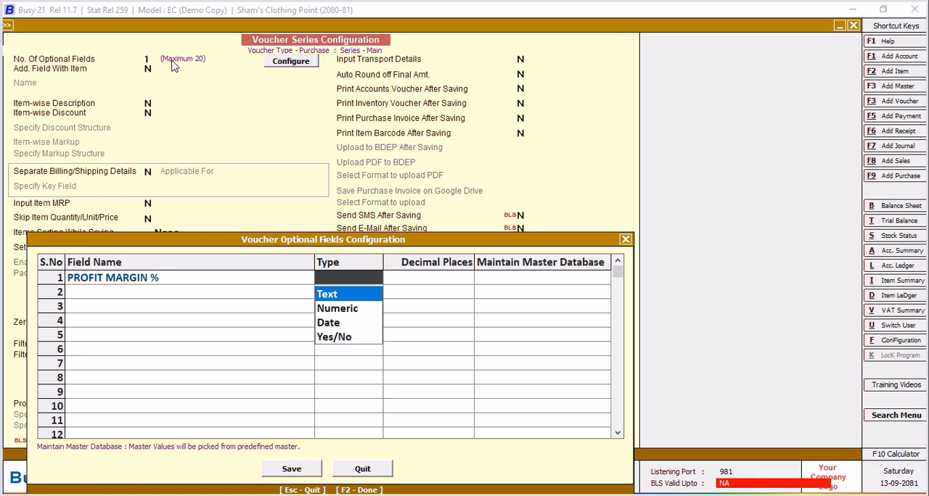
# Make the field Numeric with 2 decimal places, save the series configuration and return to the purchase voucher.
pyautogui.press('Down')
pyautogui.press('Return')
pyautogui.write('2')
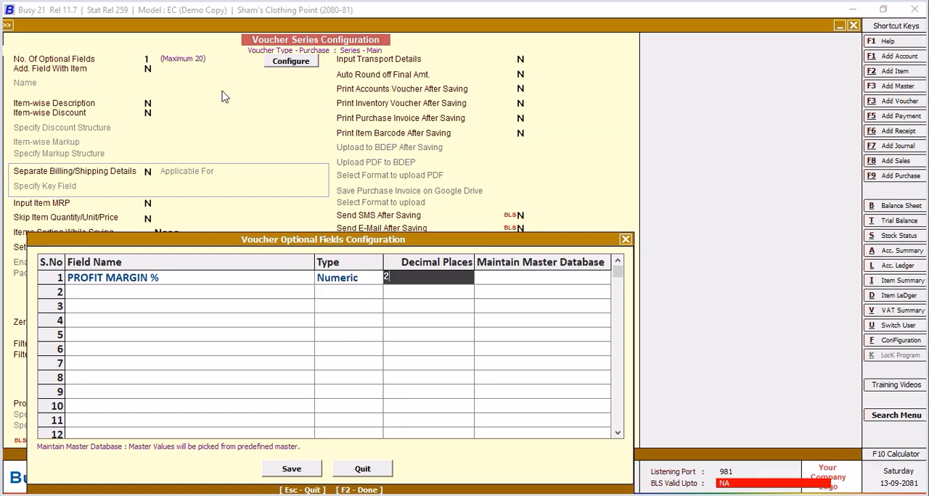
pyautogui.click(292, 470)
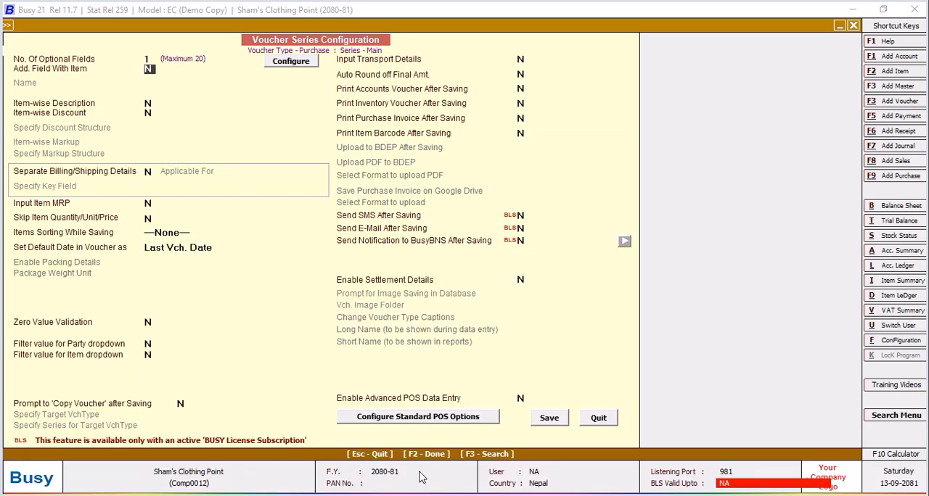
pyautogui.click(549, 417)
pyautogui.click(278, 170)
pyautogui.click(117, 201)
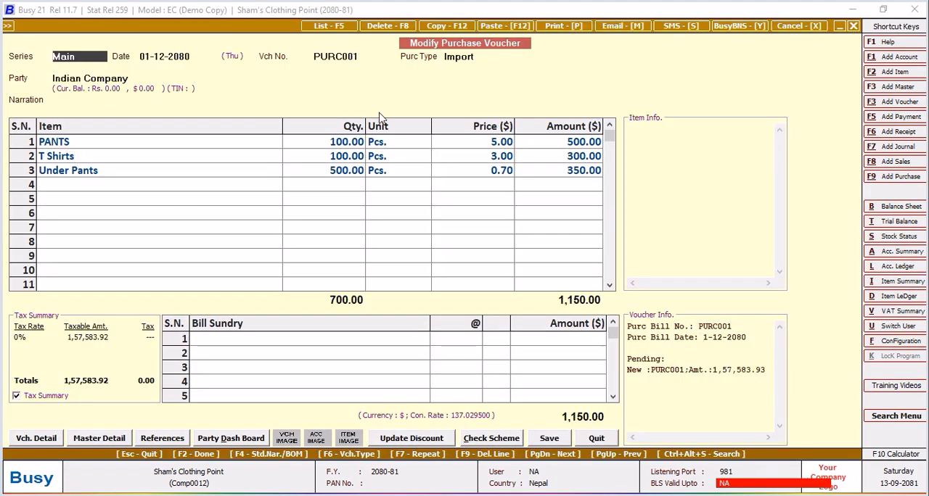
# Keep the voucher header and currency details, and enter 20 as the PROFIT MARGIN % optional field.
pyautogui.press('Return')
pyautogui.press('Return')
pyautogui.press('Return')
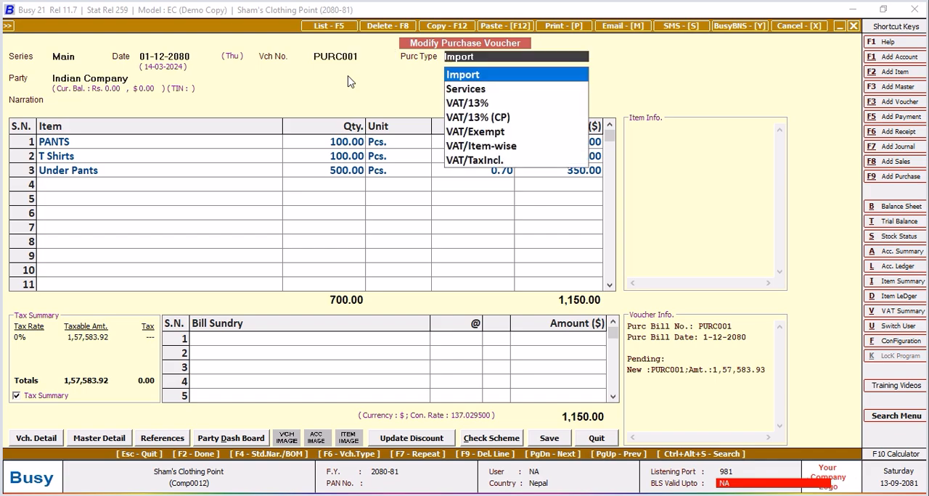
pyautogui.press('Return')
pyautogui.press('Return')
pyautogui.press('Return')
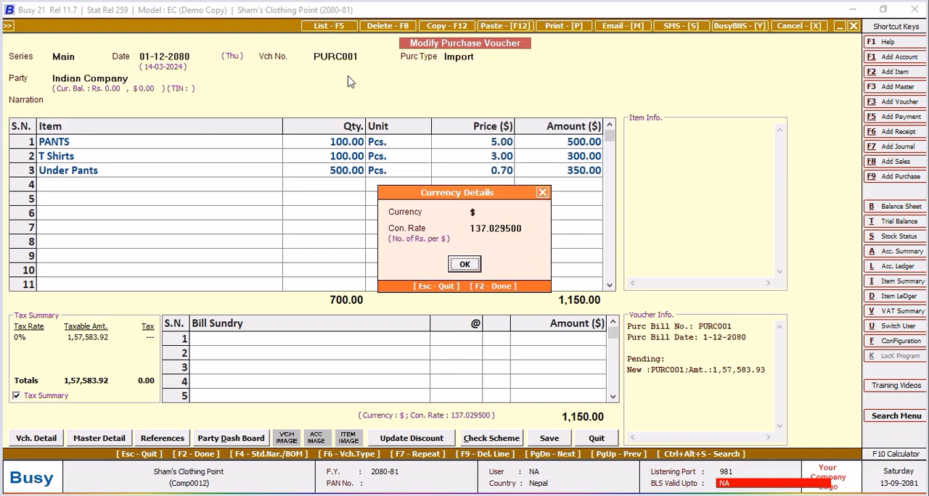
pyautogui.press('Return')
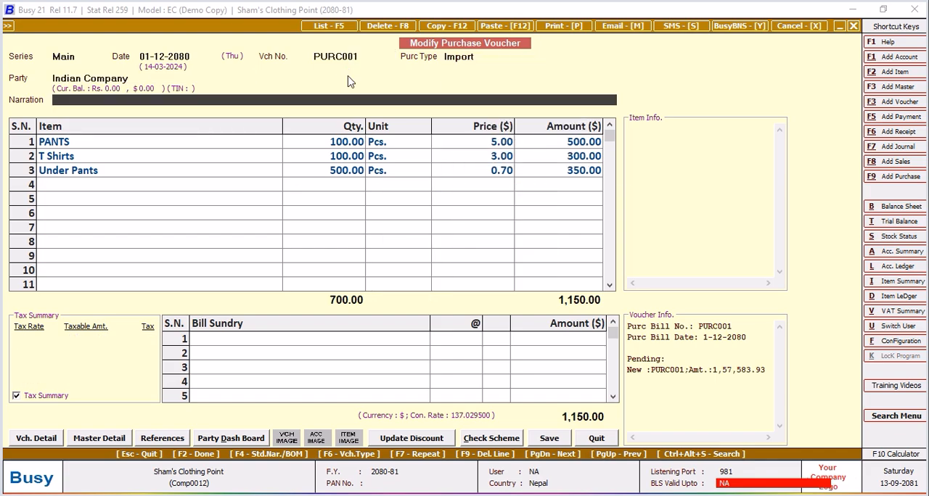
pyautogui.press('Return')
pyautogui.write('20')
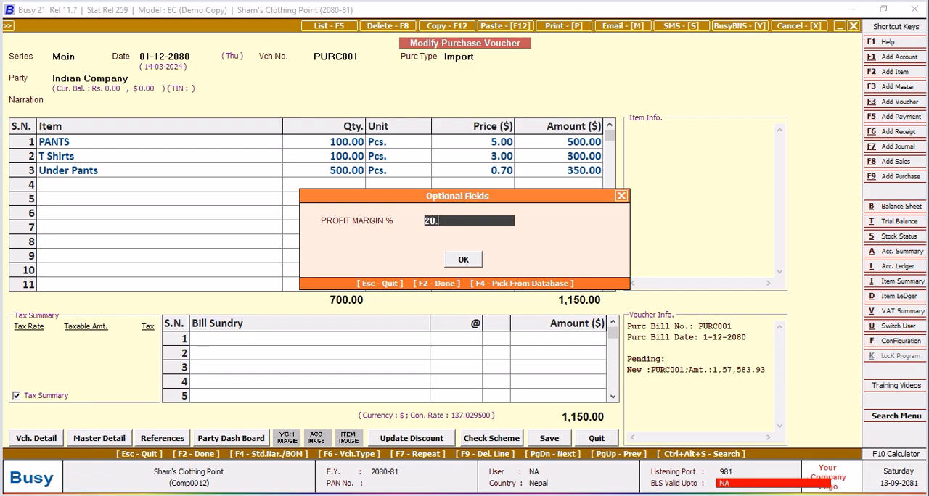
pyautogui.press('Return')
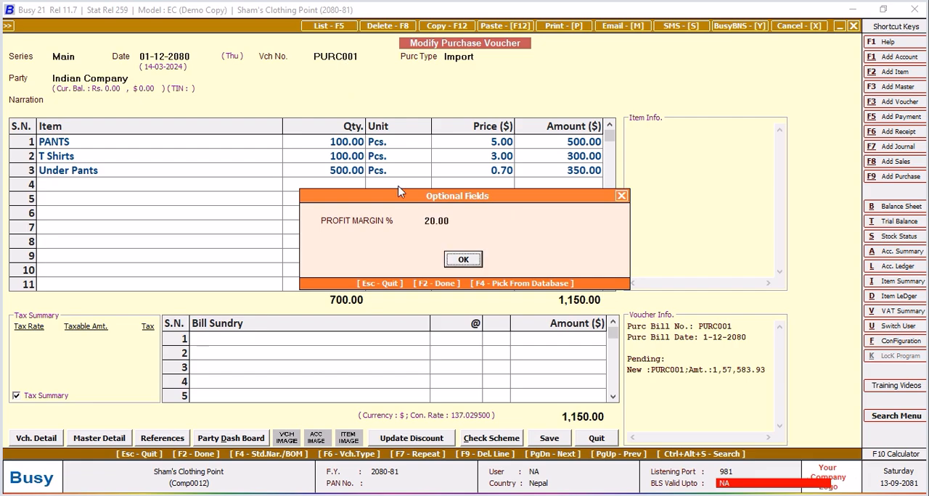
pyautogui.click(468, 261)
# Save the purchase voucher, accept its bill-by-bill adjustment and leave voucher modification.
pyautogui.click(550, 438)
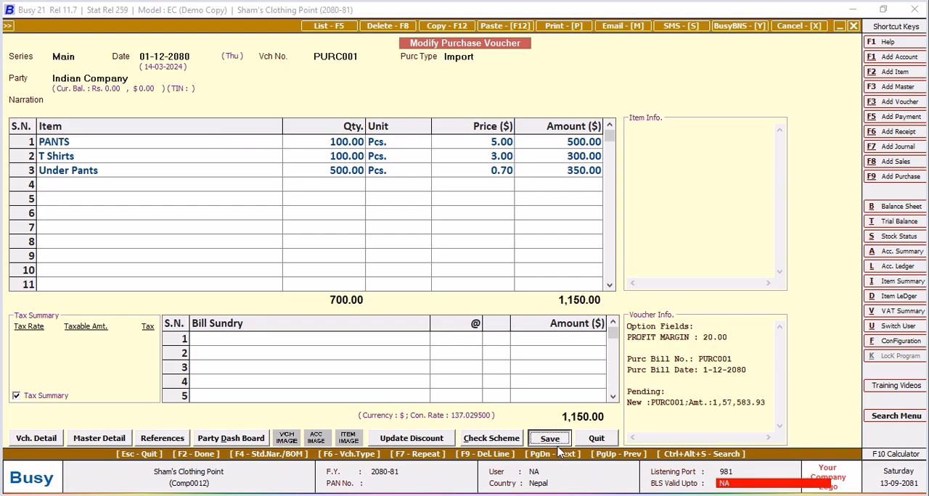
pyautogui.click(468, 306)
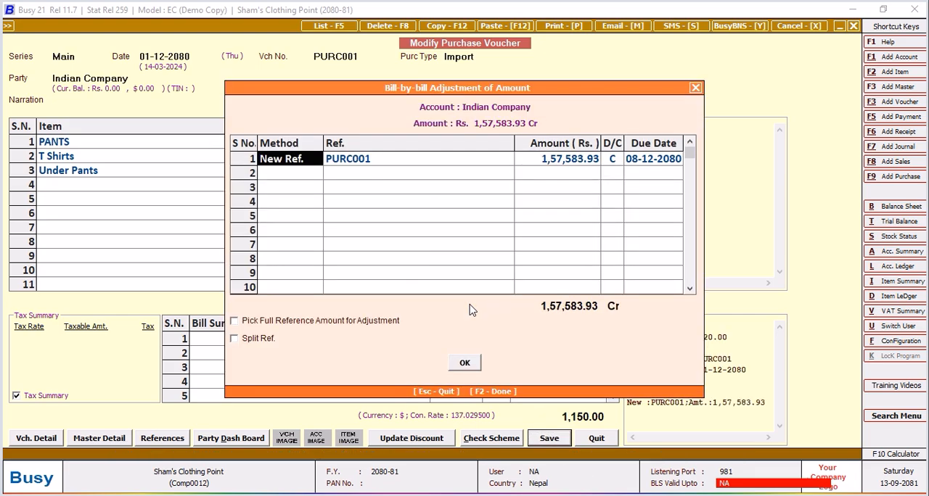
pyautogui.click(467, 364)
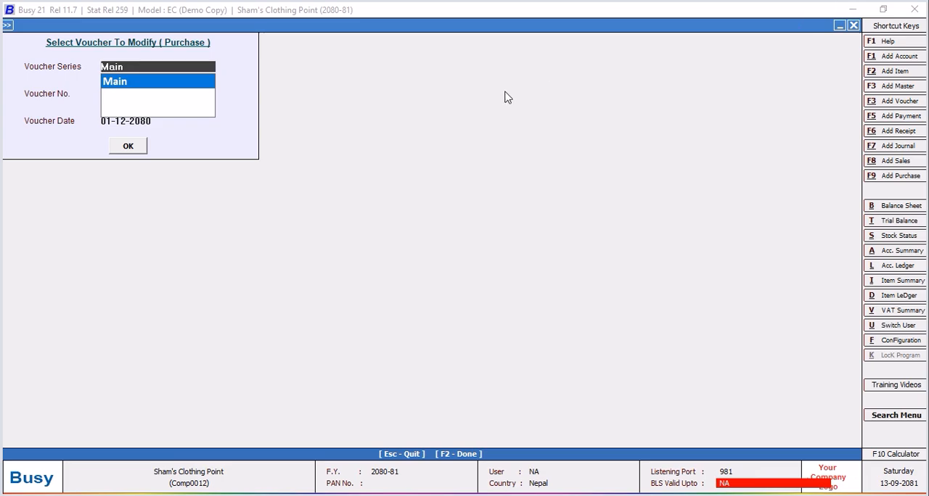
pyautogui.click(853, 27)
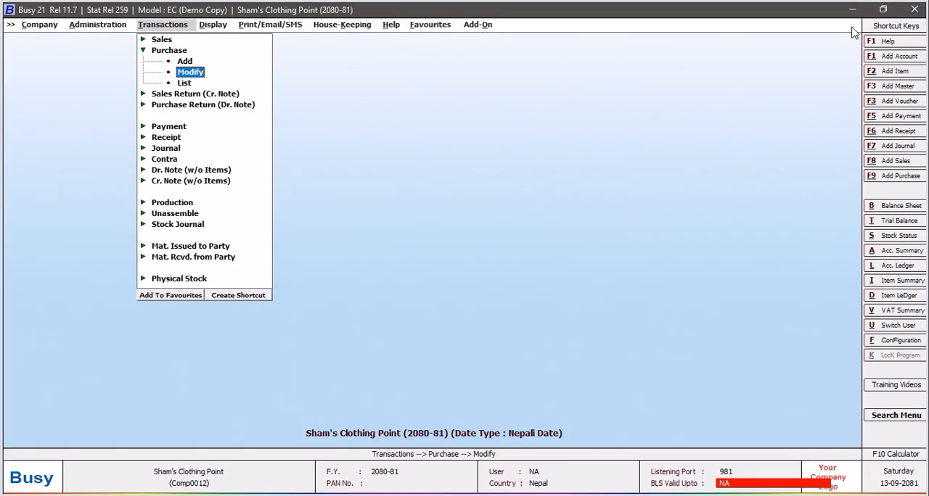
# Open the SQL Query Executor and load the STANLEY query for review.
pyautogui.hotkey('ctrl', 'alt', 'q')
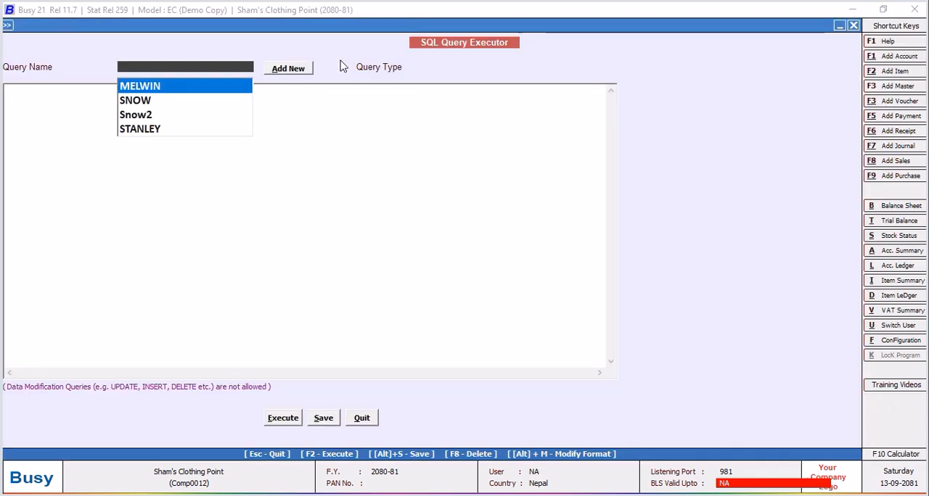
pyautogui.click(155, 129)
pyautogui.click(165, 195)
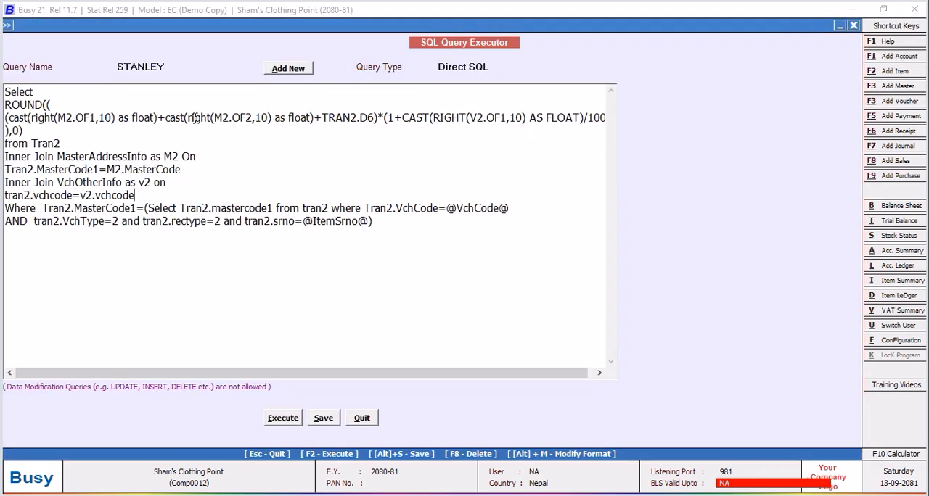
# Add a new SQL query named JANATHA without a password.
pyautogui.click(212, 67)
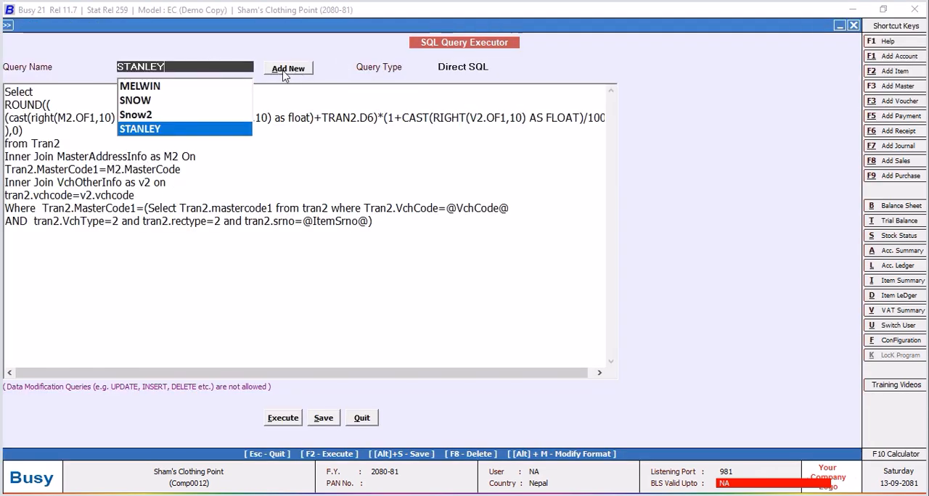
pyautogui.click(287, 69)
pyautogui.click(267, 178)
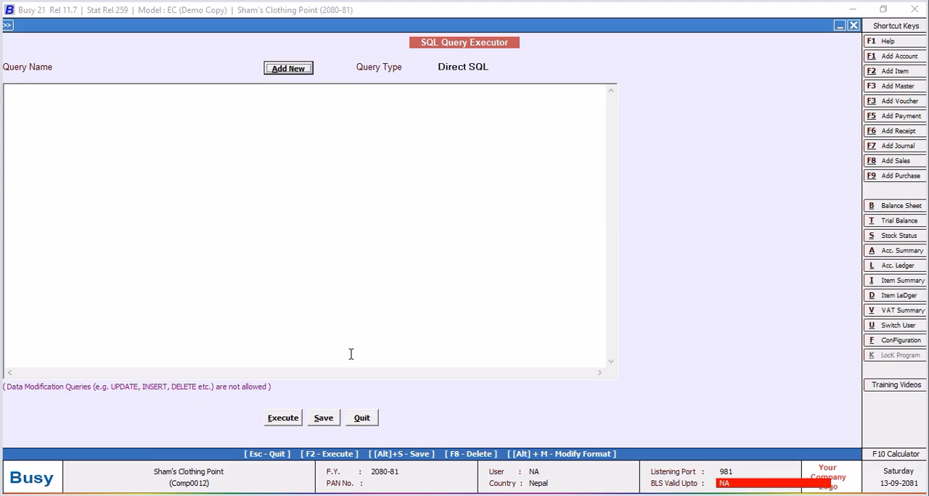
pyautogui.click(287, 69)
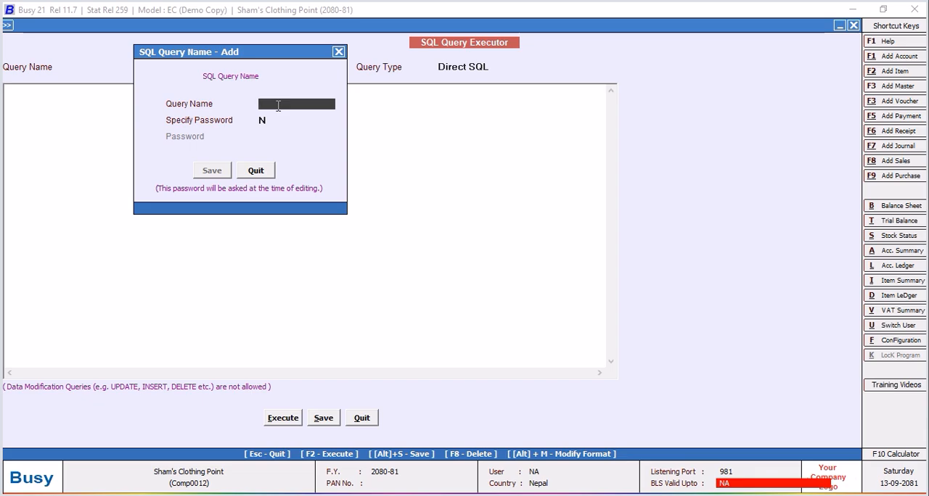
pyautogui.write('JANATHA')
pyautogui.click(212, 170)
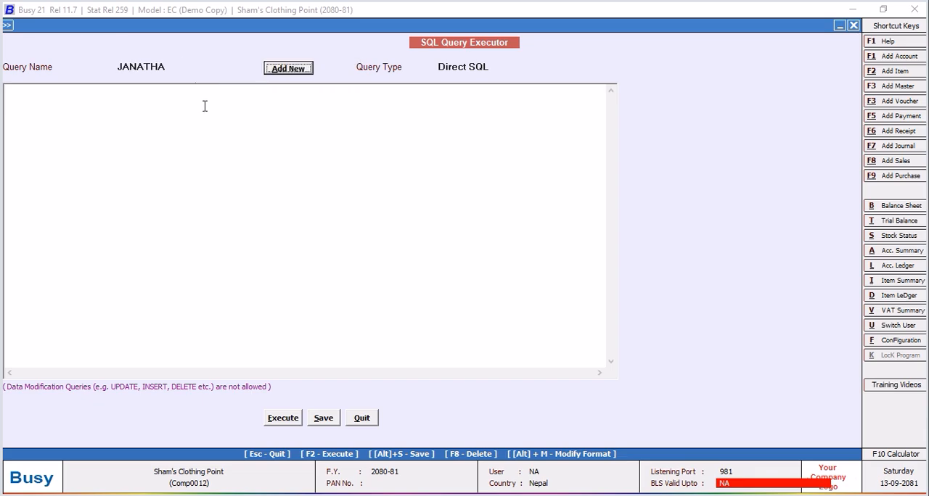
pyautogui.click(88, 97)
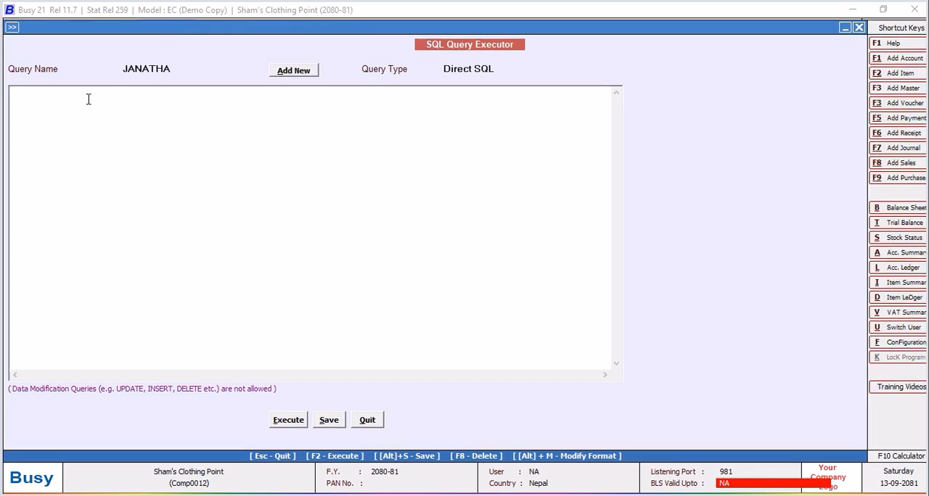
pyautogui.write('Select')
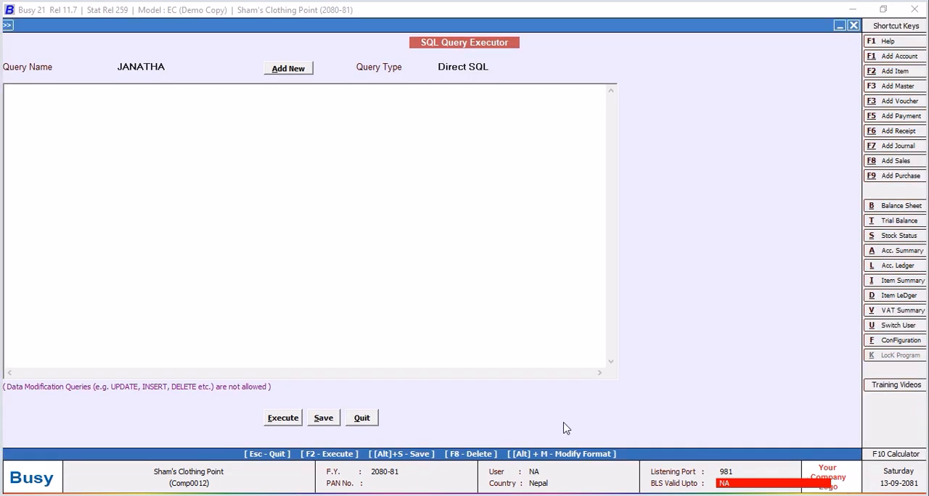
pyautogui.moveTo(72, 25); pyautogui.dragTo(80, 24)
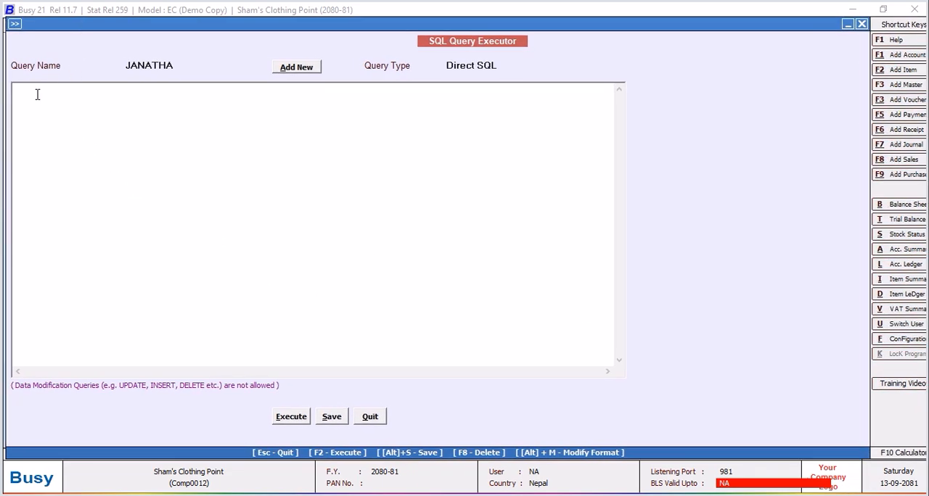
# Begin the JANATHA query with Select on its own line.
pyautogui.click(37, 95)
pyautogui.write('S')
pyautogui.write('elect ')
pyautogui.write('(')
pyautogui.write('Selec')
pyautogui.write('t M')
pyautogui.write('2')
pyautogui.press('BackSpace')
pyautogui.press('BackSpace')
pyautogui.press('BackSpace')
pyautogui.press('BackSpace')
pyautogui.press('BackSpace')
pyautogui.press('BackSpace')
pyautogui.press('BackSpace')
pyautogui.press('BackSpace')
pyautogui.press('BackSpace')
pyautogui.press('BackSpace')
pyautogui.press('BackSpace')
# List the columns M2.OF1, M2.OF2, M2.OF3 and M2.OF4 below Select, separated by commas.
pyautogui.write('M2.OF1,M2.OF2,M2.OF3')
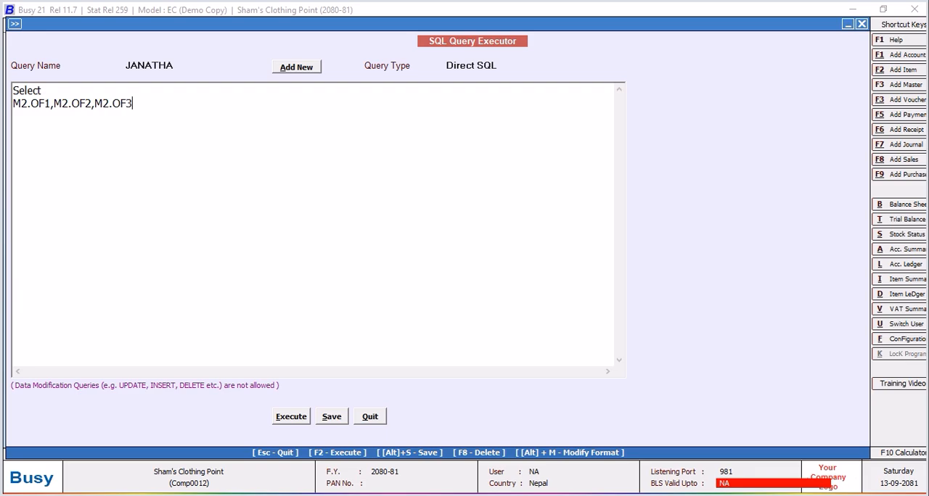
pyautogui.write(',M2.OF4,M2.OF5')
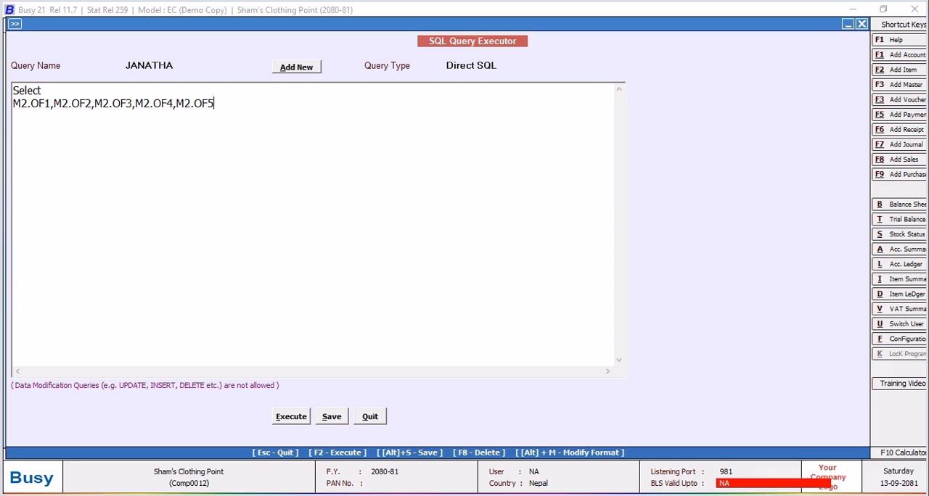
pyautogui.write(',M2.OF6,M2.OF')
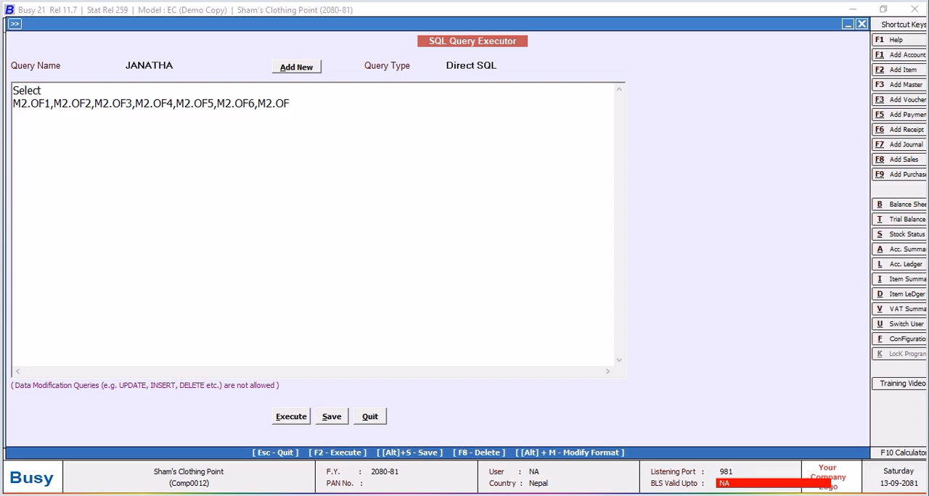
pyautogui.write('7,M2.OF8,Tran2.D')
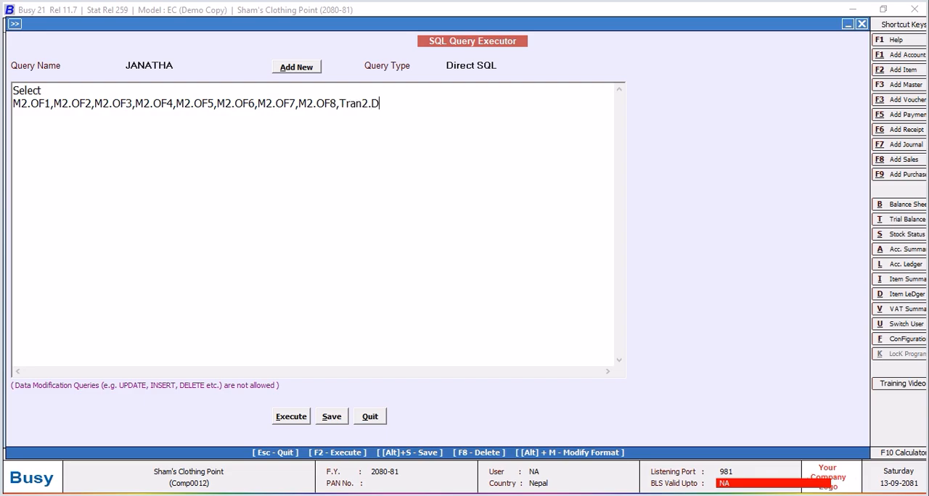
# Add Tran2.D6 as the last column after M2.OF8.
pyautogui.write('6 from Tran2')
# Add the lines "from Tran2" and "Inner Join MasterAddressInfo as M2 on" below the column list.
pyautogui.press('Return')
pyautogui.write('Inner Join')
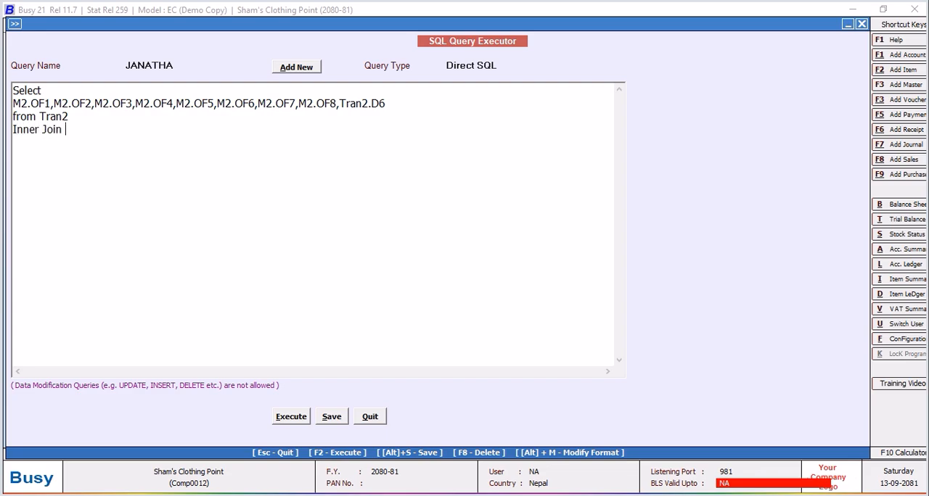
pyautogui.write(' MasterAddres')
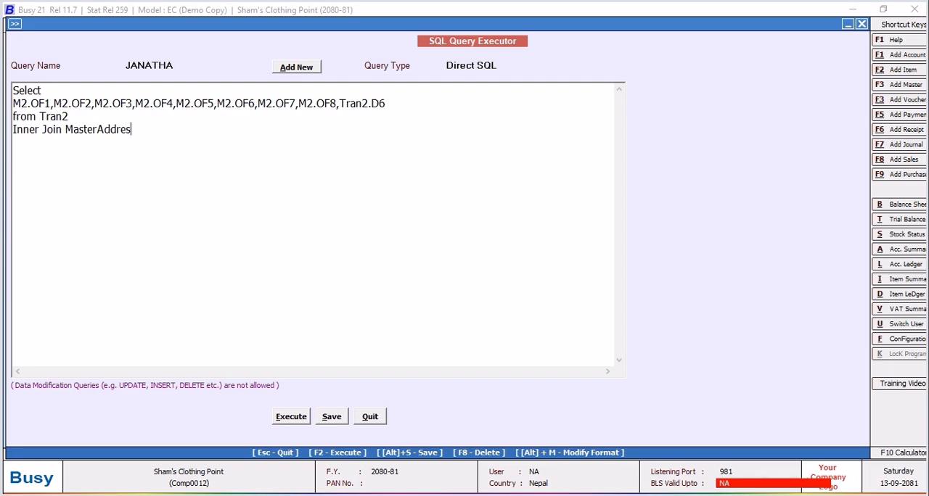
pyautogui.write('sInfo as M2')
pyautogui.write('on')
# Enter the join condition Tran2.MasterCode1=M2.MasterCode on a new line below the Inner Join.
pyautogui.press('Return')
pyautogui.write('Tran2')
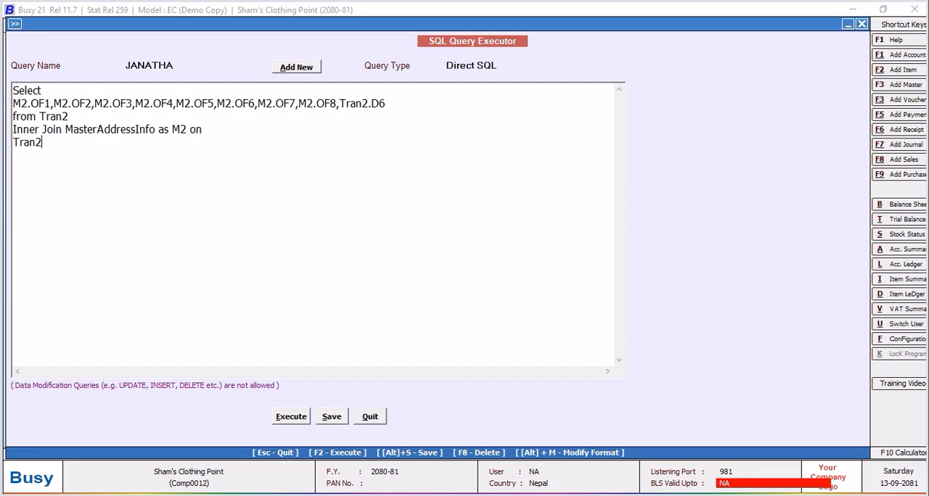
pyautogui.write('.MasterCode1=M2.Maserte')
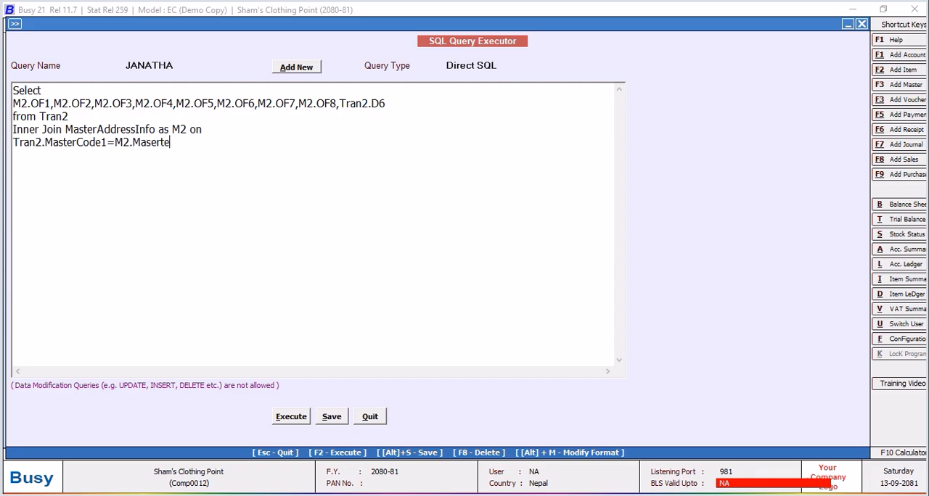
pyautogui.press('BackSpace')
pyautogui.press('BackSpace')
pyautogui.press('BackSpace')
pyautogui.press('BackSpace')
pyautogui.write('terCode')
# Add the filter line "Where Tran2.VchType=2 and Tran2.Rectype=2" at the end of the query.
pyautogui.press('Return')
pyautogui.write('Where ')
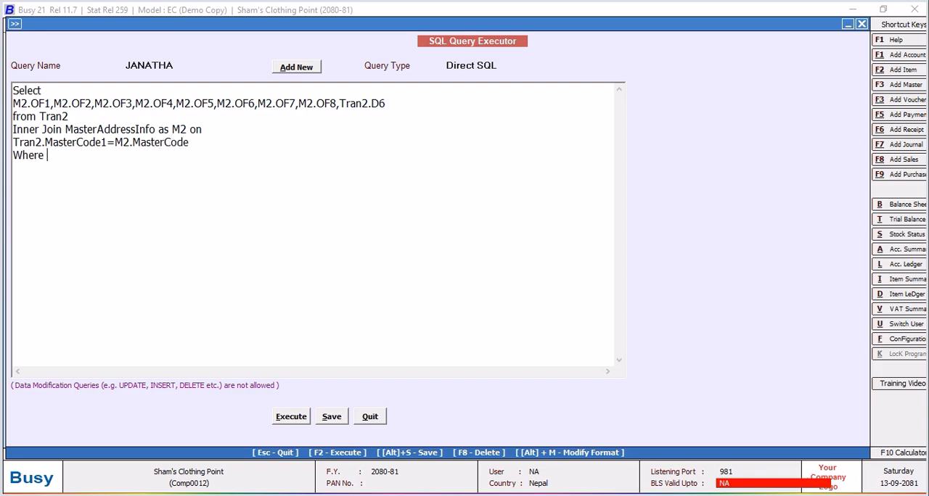
pyautogui.write('Tran2.VchType=2 and Tran2.rectype=2')
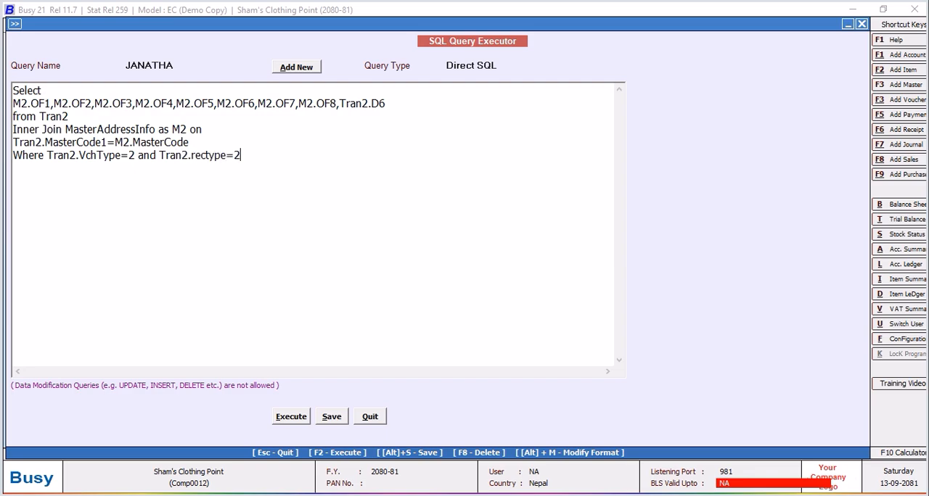
pyautogui.click(193, 155)
pyautogui.press('BackSpace')
pyautogui.write('R')
# Execute the query to view the raw OF1 to OF8 values, and close the result.
pyautogui.click(283, 419)
pyautogui.click(537, 285)
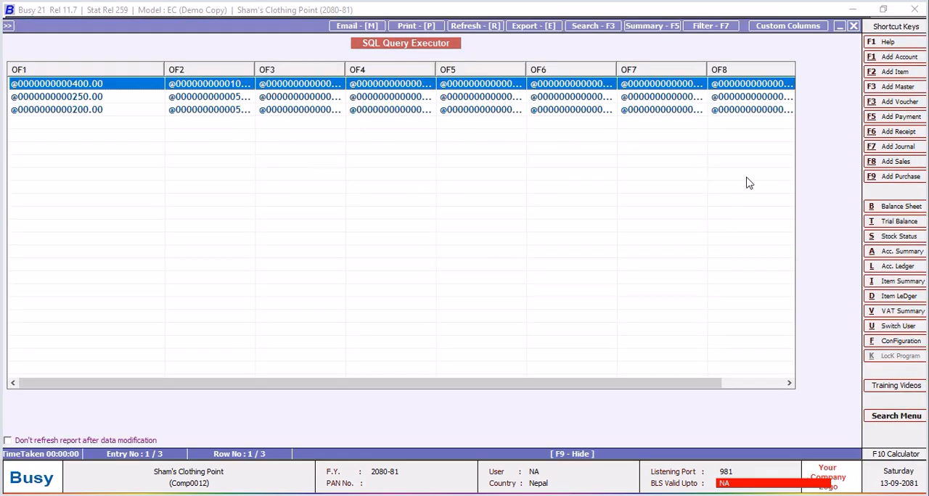
pyautogui.click(853, 27)
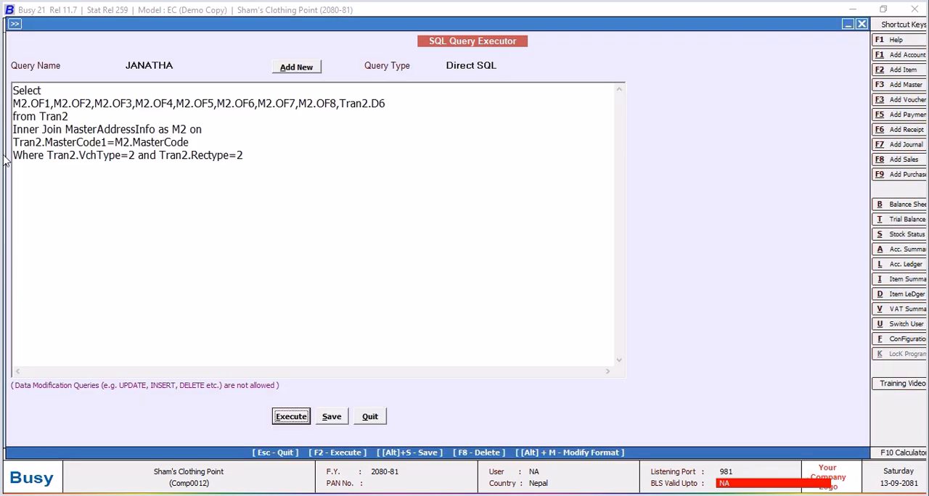
# Change the first column to Right(M2.OF1,10) and put it on its own line above the remaining columns.
pyautogui.click(14, 102)
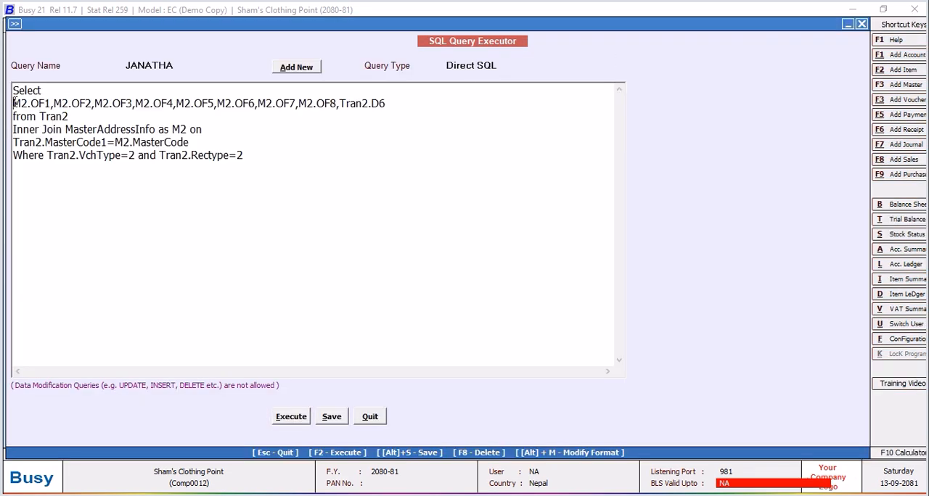
pyautogui.write('Right')
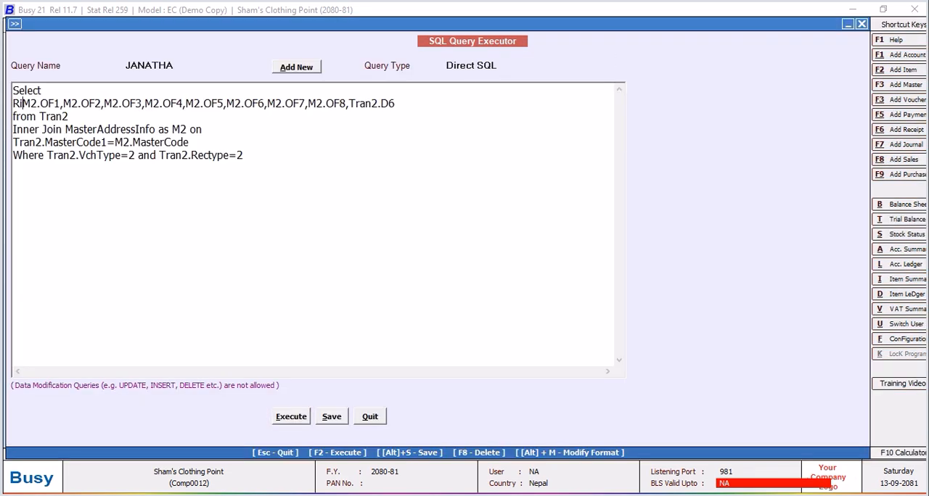
pyautogui.write('(')
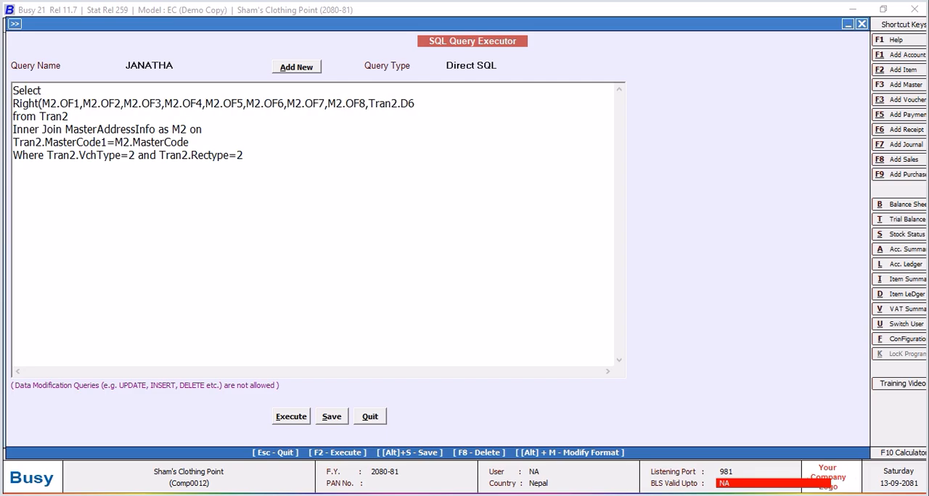
pyautogui.click(82, 104)
pyautogui.press('Return')
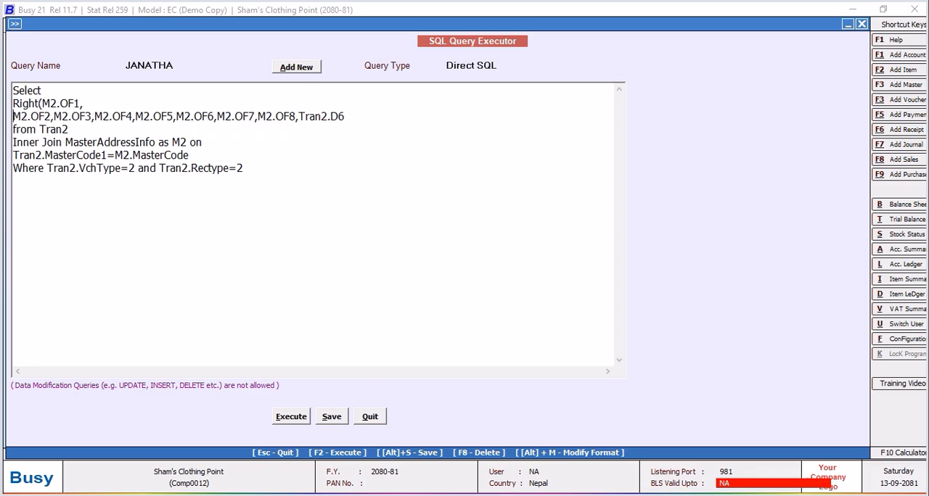
pyautogui.click(97, 103)
pyautogui.write('10),')
# Execute the query to check the shortened OF1 column, and close the result.
pyautogui.click(303, 422)
pyautogui.click(551, 284)
pyautogui.click(853, 27)
# Wrap the first column in a cast so it reads CAST(Right(M2.OF1,10) AS FLOAT).
pyautogui.click(14, 104)
pyautogui.write('CAST')
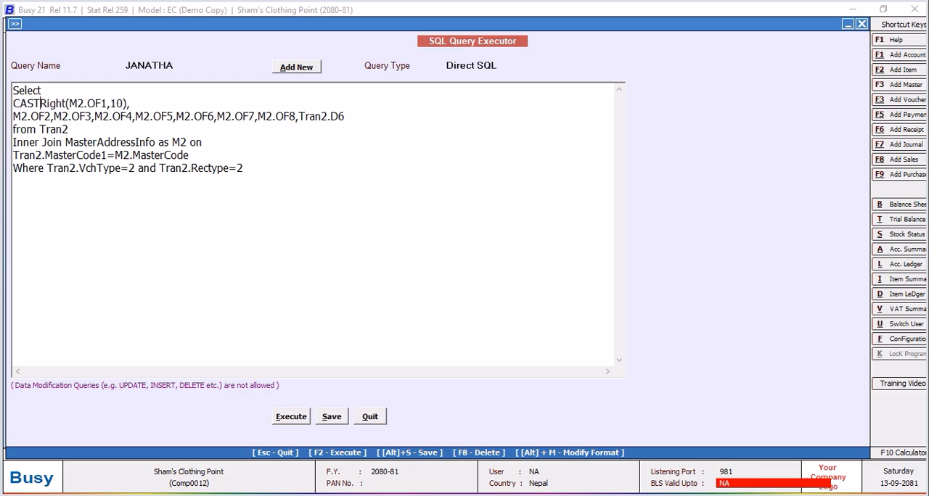
pyautogui.write('(')
pyautogui.click(162, 104)
pyautogui.write('A')
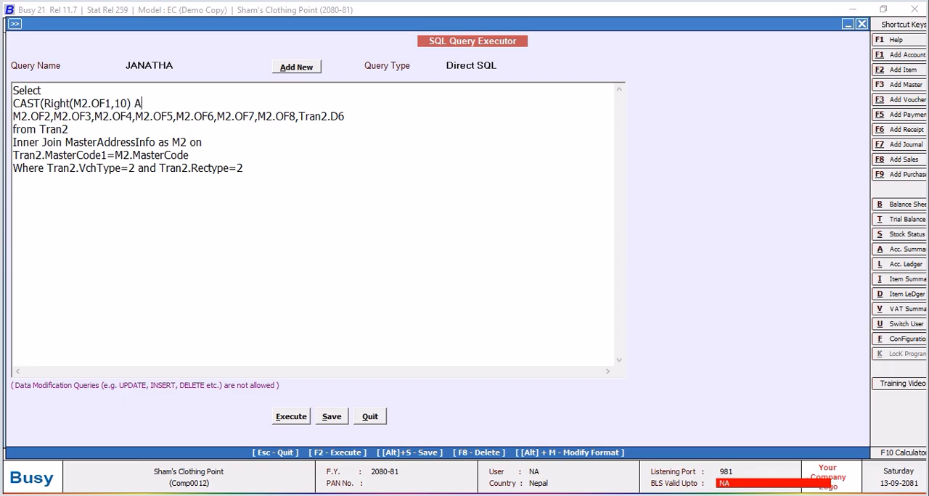
pyautogui.write('S FLOAT),')
# Execute the query to check OF1 as a numeric column, and close the result.
pyautogui.click(287, 419)
pyautogui.click(555, 286)
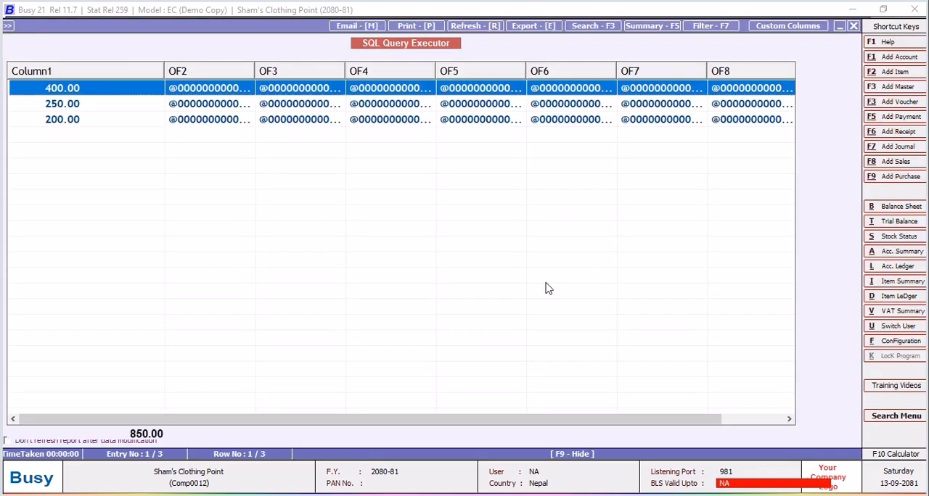
pyautogui.click(854, 27)
# Replace the line of remaining columns with a copy of the OF1 CAST line changed to M2.OF2.
pyautogui.moveTo(195, 106); pyautogui.dragTo(12, 105)
pyautogui.rightClick(21, 106)
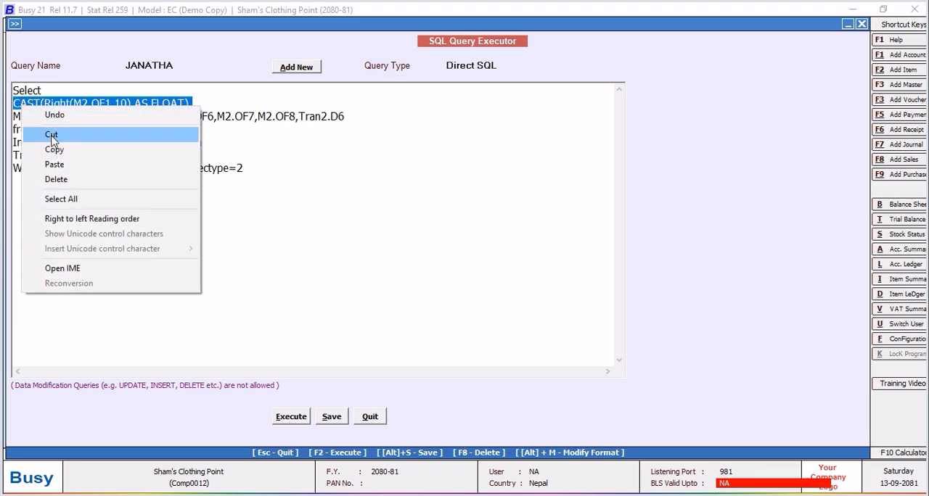
pyautogui.click(52, 149)
pyautogui.moveTo(357, 116); pyautogui.dragTo(9, 116)
pyautogui.press('Delete')
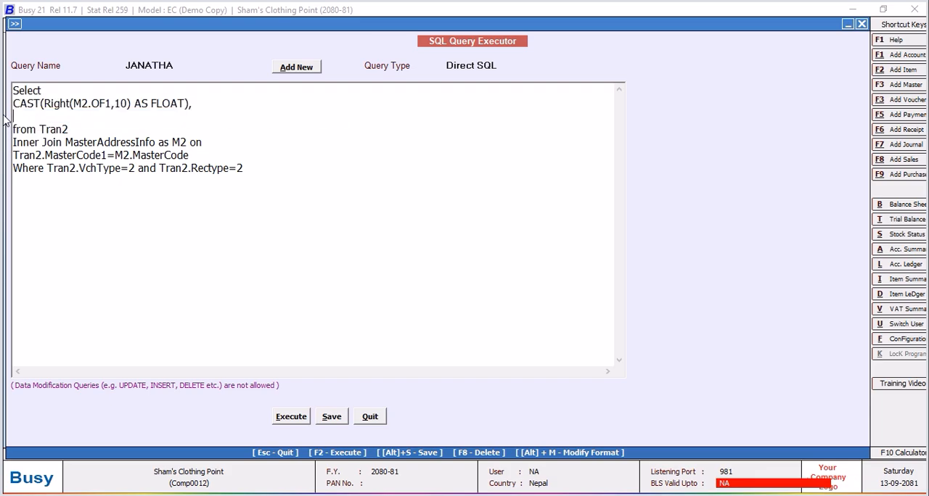
pyautogui.hotkey('ctrl', 'v')
pyautogui.click(110, 116)
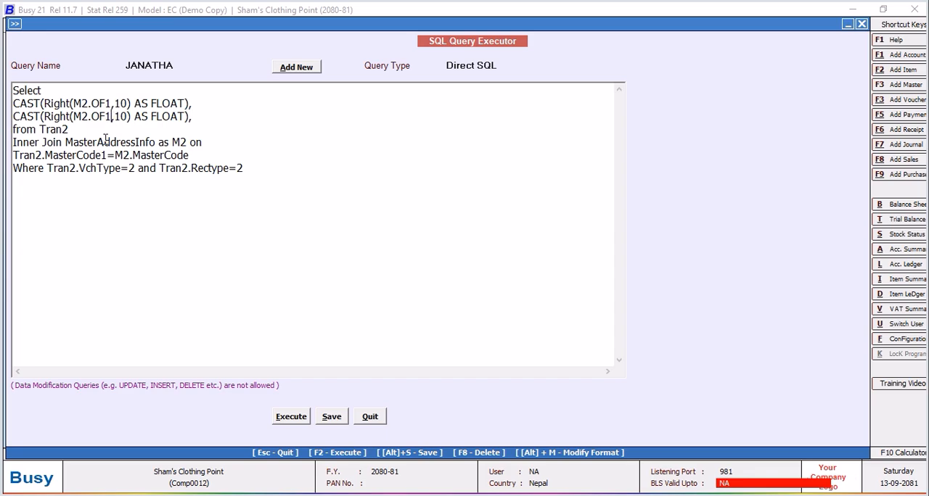
pyautogui.press('BackSpace')
pyautogui.write('2')
# Add another copy of the CAST line below the OF2 line, changed to M2.OF3.
pyautogui.click(207, 115)
pyautogui.press('Return')
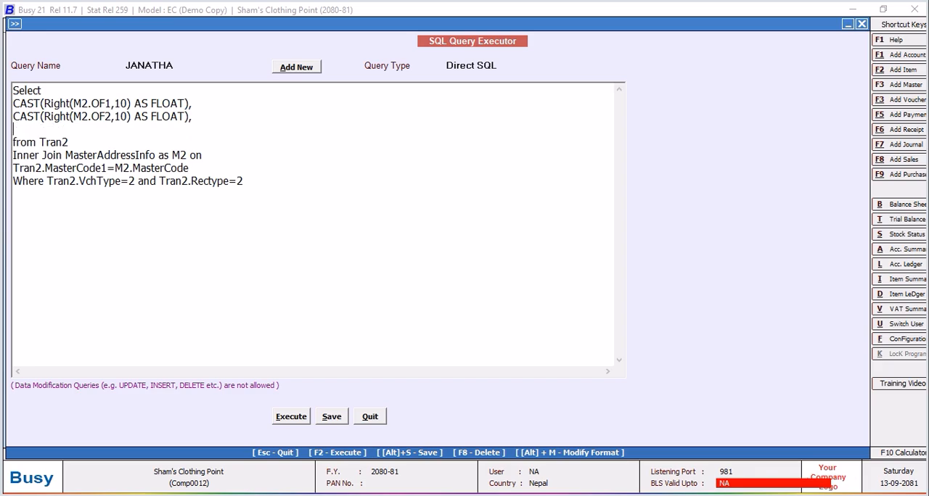
pyautogui.hotkey('ctrl', 'v')
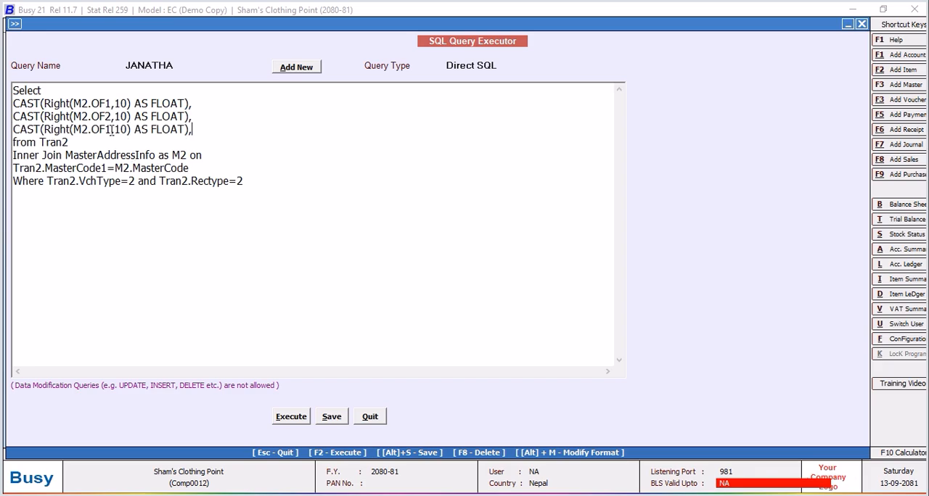
pyautogui.click(110, 129)
pyautogui.press('BackSpace')
pyautogui.write('3')
# Add a copy of the CAST line below the OF3 line, changed to M2.OF4.
pyautogui.click(200, 133)
pyautogui.press('Return')
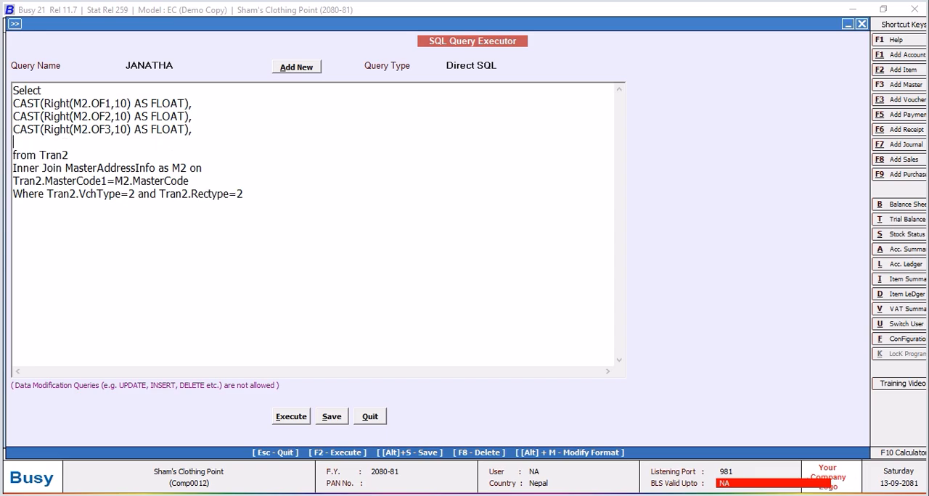
pyautogui.hotkey('ctrl', 'v')
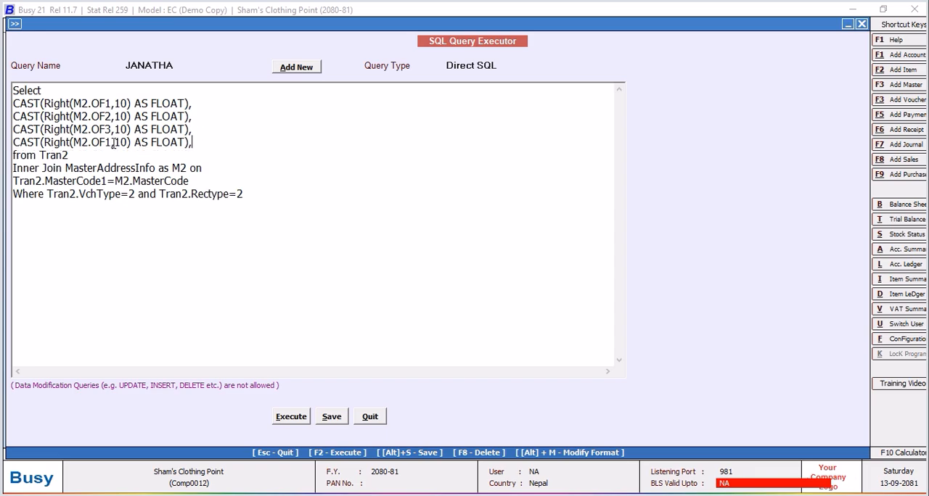
pyautogui.click(109, 142)
pyautogui.press('BackSpace')
pyautogui.write('4')
# Add a copy of the CAST line below the OF4 line, changed to M2.OF5.
pyautogui.click(198, 144)
pyautogui.press('Return')
pyautogui.hotkey('ctrl', 'v')
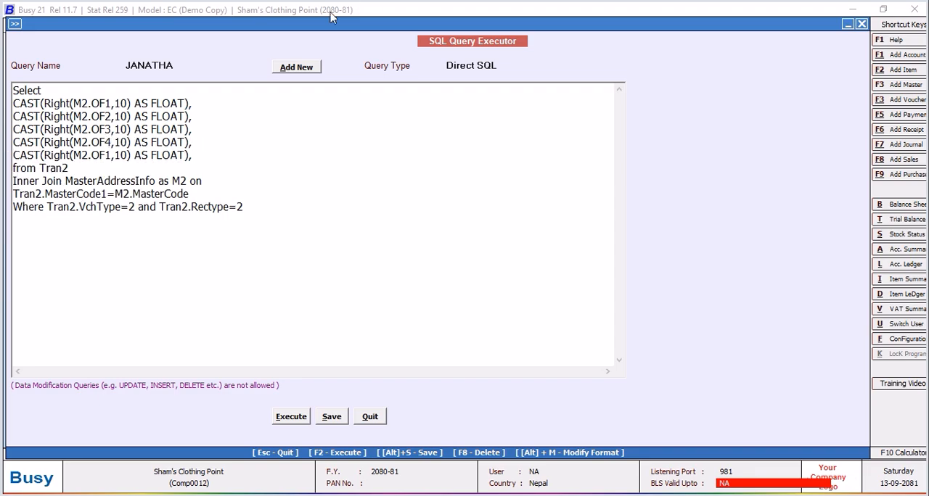
pyautogui.click(112, 158)
pyautogui.press('BackSpace')
pyautogui.write('5')
# Add a copy of the CAST line below the OF5 line, changed to M2.OF6.
pyautogui.click(207, 161)
pyautogui.press('Return')
pyautogui.hotkey('ctrl', 'v')
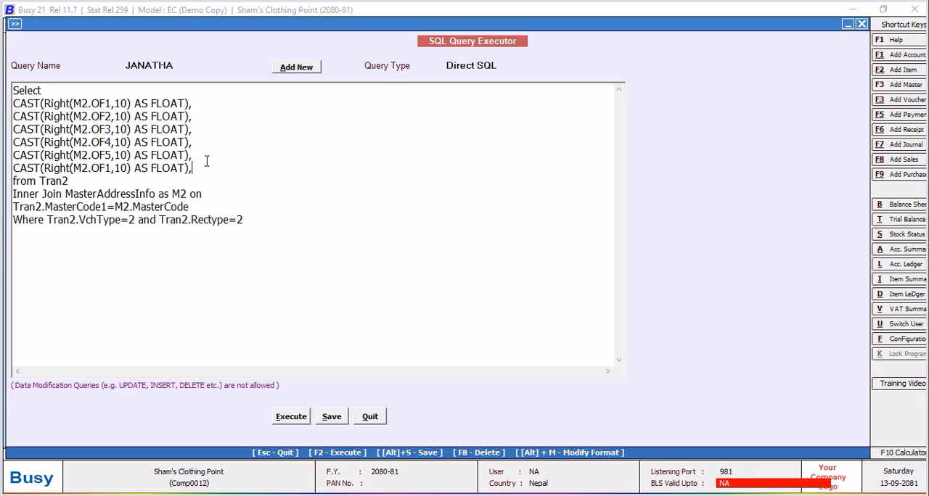
pyautogui.click(111, 167)
pyautogui.press('BackSpace')
pyautogui.write('6')
# Add a copy of the CAST line below the OF6 line, changed to M2.OF7.
pyautogui.press('Return')
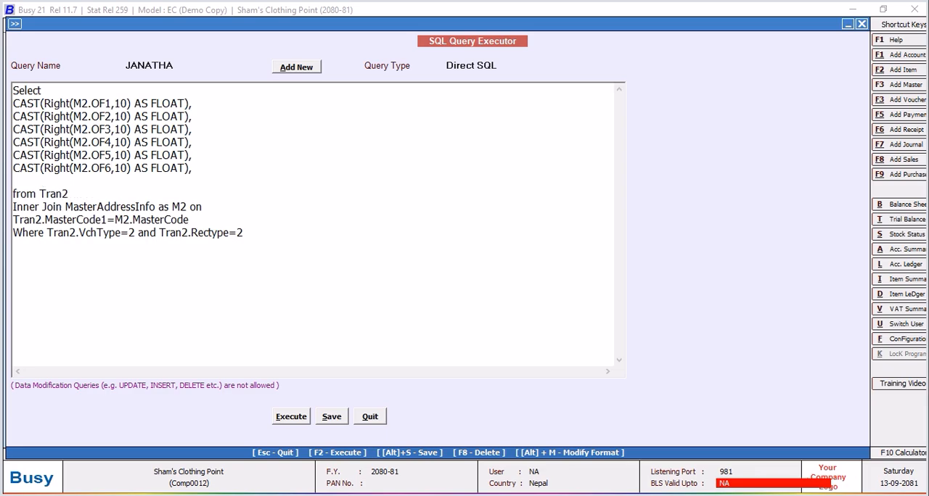
pyautogui.hotkey('ctrl', 'v')
pyautogui.click(112, 182)
pyautogui.press('BackSpace')
pyautogui.write('7')
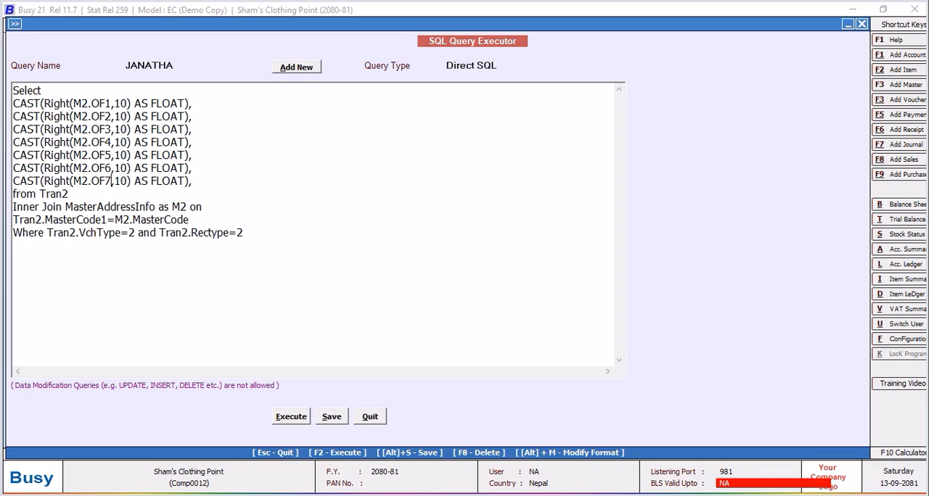
# Add a copy of the CAST line below the OF7 line, changed to M2.OF8.
pyautogui.click(203, 190)
pyautogui.press('Return')
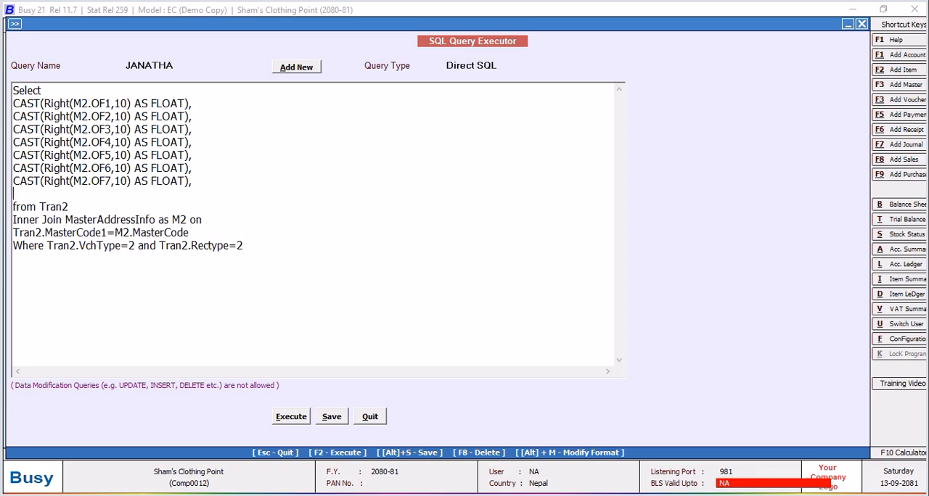
pyautogui.hotkey('ctrl', 'v')
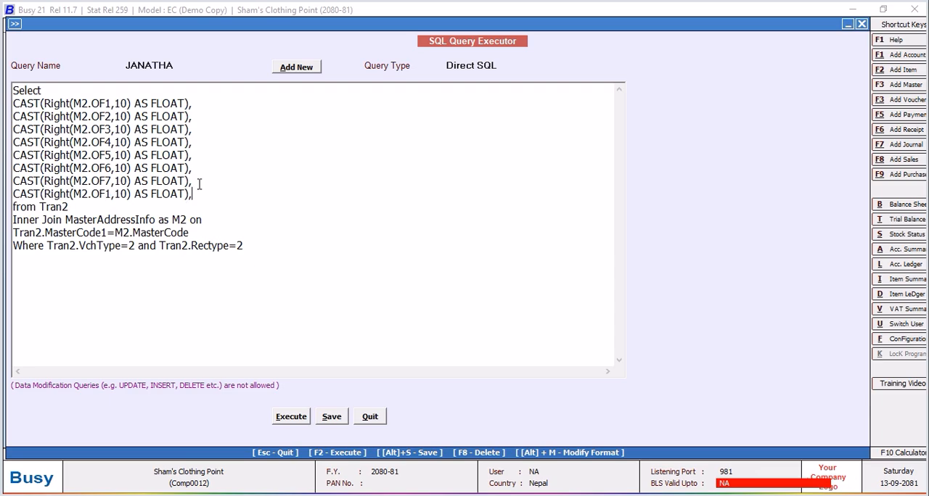
pyautogui.click(110, 193)
pyautogui.press('BackSpace')
pyautogui.write('8')
# Add Tran2.D6 as the last column on its own line below the OF8 line.
pyautogui.click(215, 194)
pyautogui.press('Return')
pyautogui.write('TRAN')
pyautogui.press('BackSpace')
pyautogui.press('BackSpace')
pyautogui.press('BackSpace')
pyautogui.write('ran2.D6')
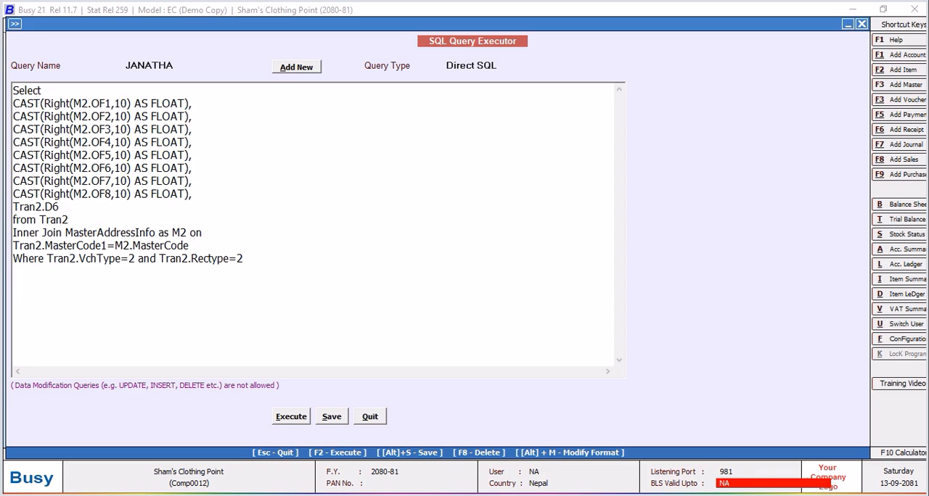
# Execute the query and narrow the result columns so all eight cost fields and D6 can be viewed together.
pyautogui.click(293, 419)
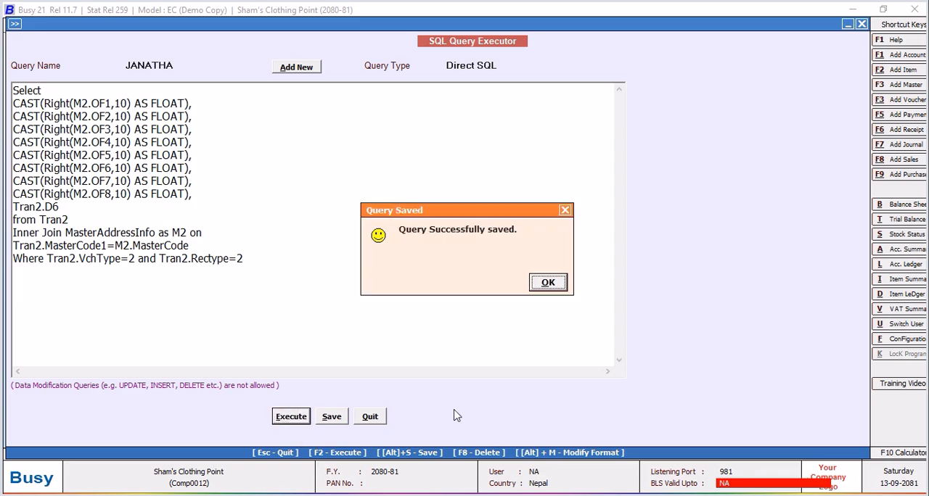
pyautogui.click(548, 282)
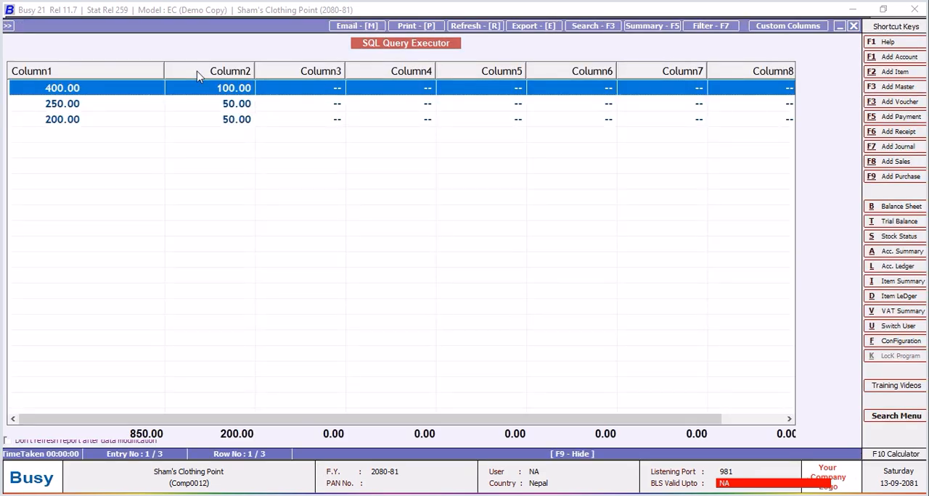
pyautogui.moveTo(164, 67); pyautogui.dragTo(96, 74)
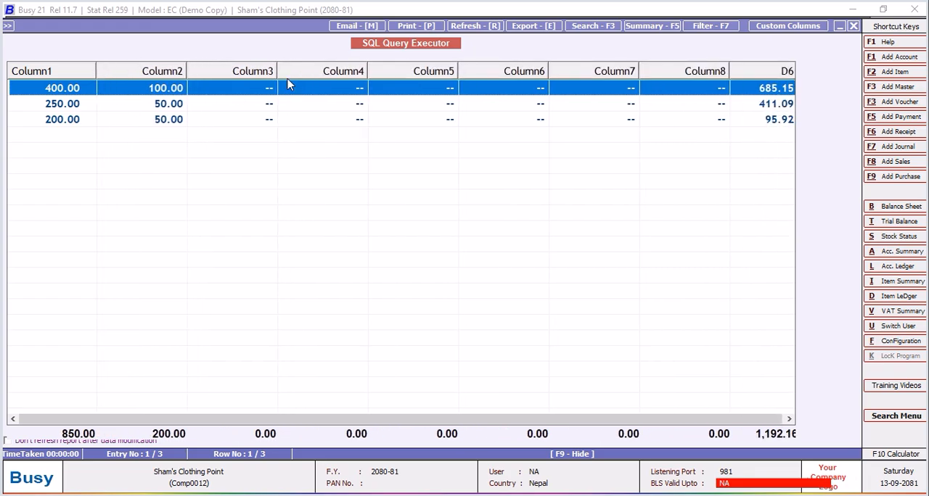
pyautogui.moveTo(276, 70); pyautogui.dragTo(242, 70)
pyautogui.moveTo(180, 73); pyautogui.dragTo(150, 73)
pyautogui.moveTo(290, 71); pyautogui.dragTo(263, 71)
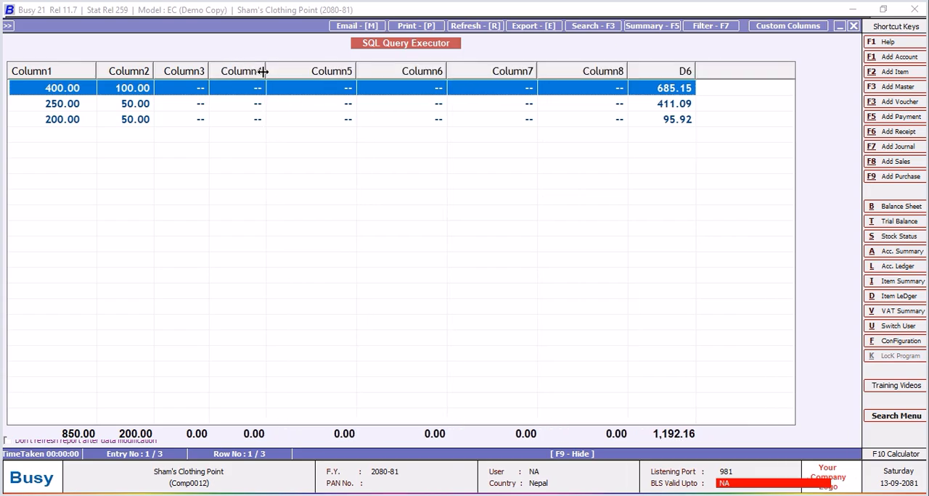
pyautogui.moveTo(357, 70); pyautogui.dragTo(317, 70)
pyautogui.moveTo(407, 77); pyautogui.dragTo(367, 76)
pyautogui.moveTo(455, 77); pyautogui.dragTo(416, 78)
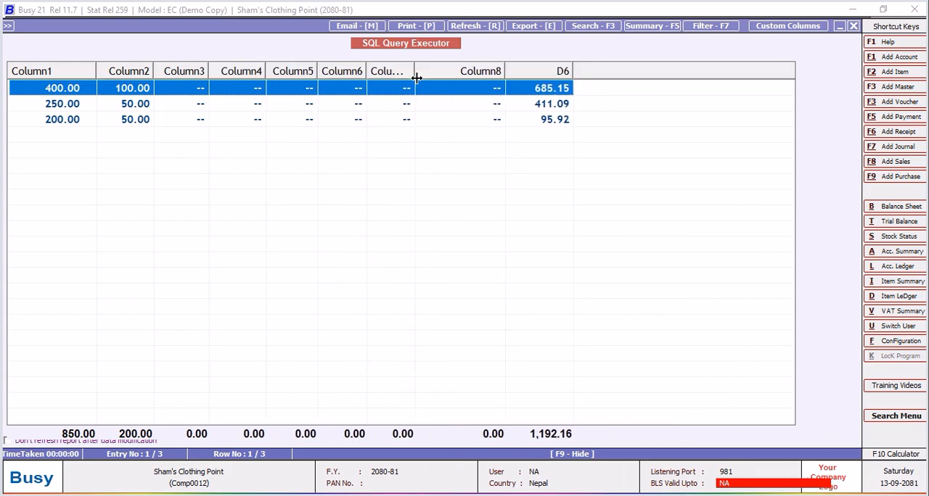
pyautogui.moveTo(504, 73); pyautogui.dragTo(455, 72)
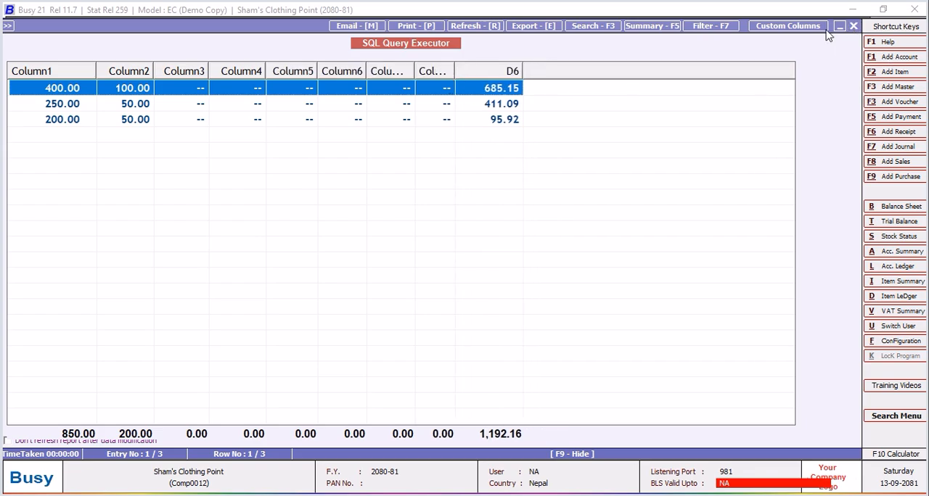
pyautogui.click(852, 27)
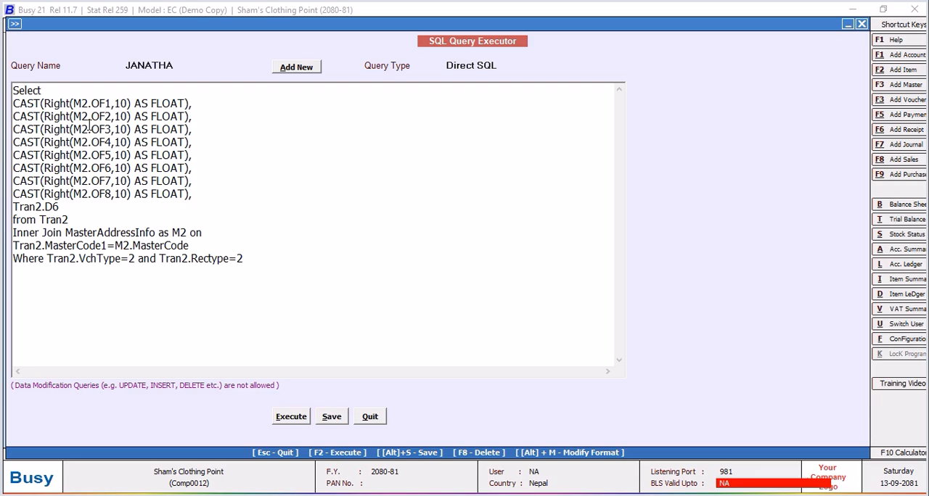
# Open a parenthesis on a new line below Select and replace the commas after the OF1 and OF2 lines with plus signs.
pyautogui.press('Return')
pyautogui.write('(')
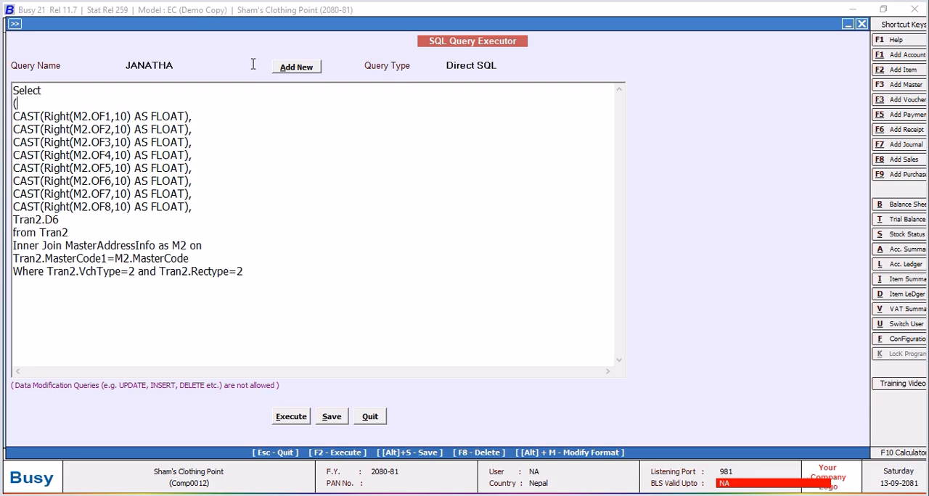
pyautogui.click(220, 122)
pyautogui.write('=')
pyautogui.press('BackSpace')
pyautogui.write('+')
pyautogui.click(203, 128)
pyautogui.write('+')
# Replace the commas ending the OF3 to OF8 CAST lines with plus signs.
pyautogui.click(206, 152)
pyautogui.click(202, 145)
pyautogui.write('+++')
pyautogui.click(199, 183)
pyautogui.write('++')
pyautogui.click(200, 210)
pyautogui.write('+')
# Close the parenthesis on a new line after Tran2.D6.
pyautogui.click(67, 225)
pyautogui.press('Return')
pyautogui.write(')')
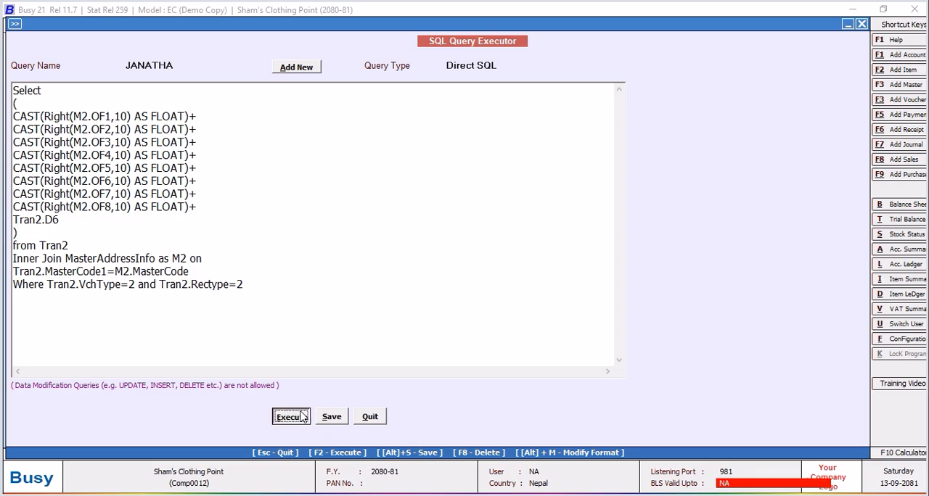
# Execute the query to check the summed cost of each item, and close the result.
pyautogui.click(330, 416)
pyautogui.click(548, 285)
pyautogui.press('F2')
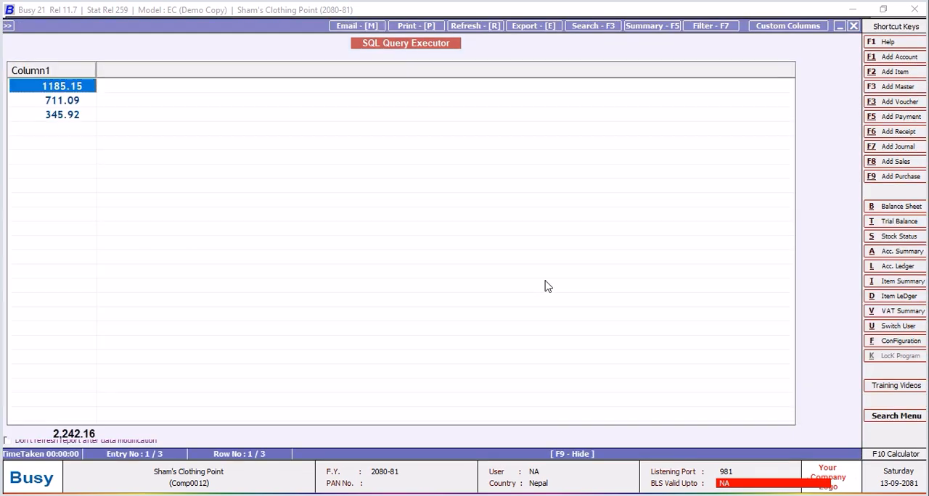
pyautogui.click(854, 25)
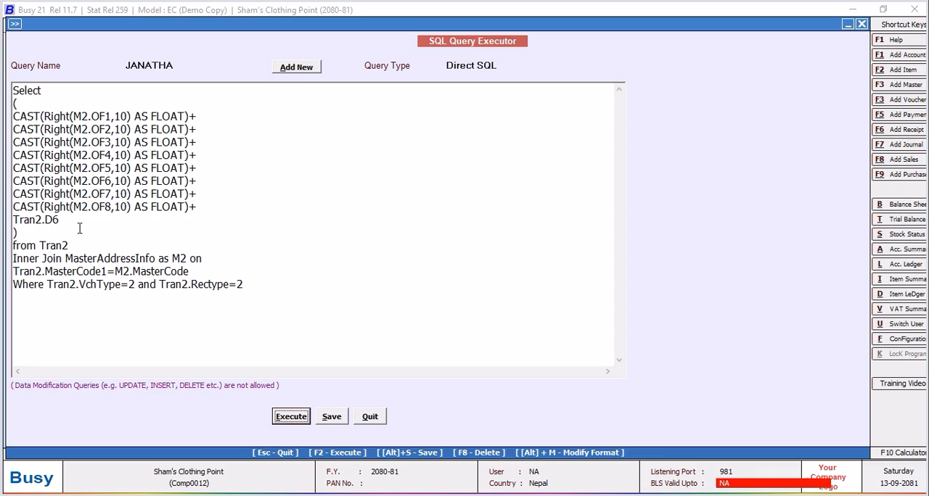
# Add V2.OF1 as a second selected column after the closing parenthesis of the cost sum.
pyautogui.click(58, 233)
pyautogui.write(',V2.OF1')
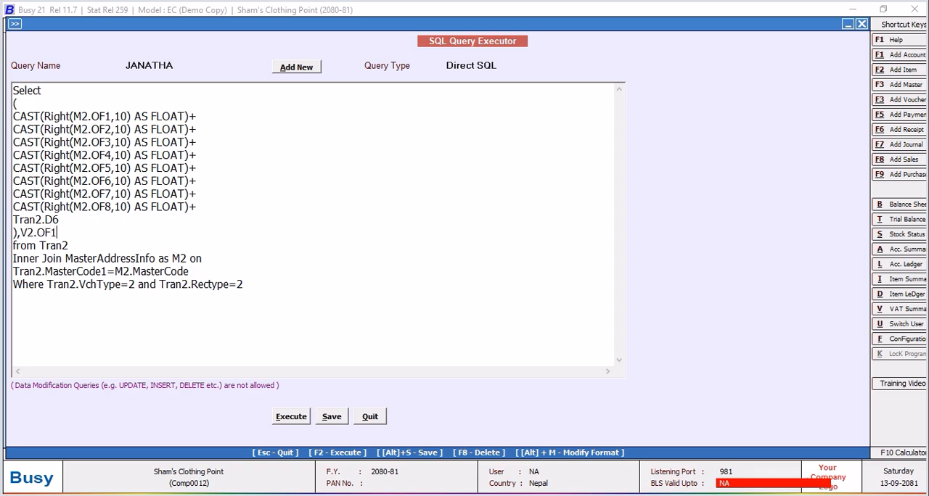
# Insert the line "Inner Join VchOtherInfo as V2 on" between the MasterAddressInfo join condition and the Where clause.
pyautogui.click(203, 271)
pyautogui.press('Return')
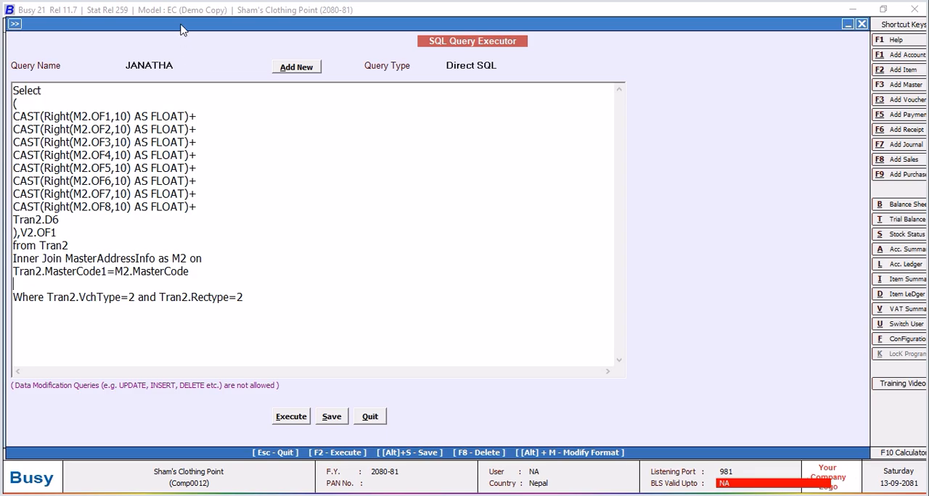
pyautogui.moveTo(184, 27); pyautogui.dragTo(224, 21)
pyautogui.write('Inner Join ')
pyautogui.write('VFc')
pyautogui.press('BackSpace')
pyautogui.press('BackSpace')
pyautogui.write('c')
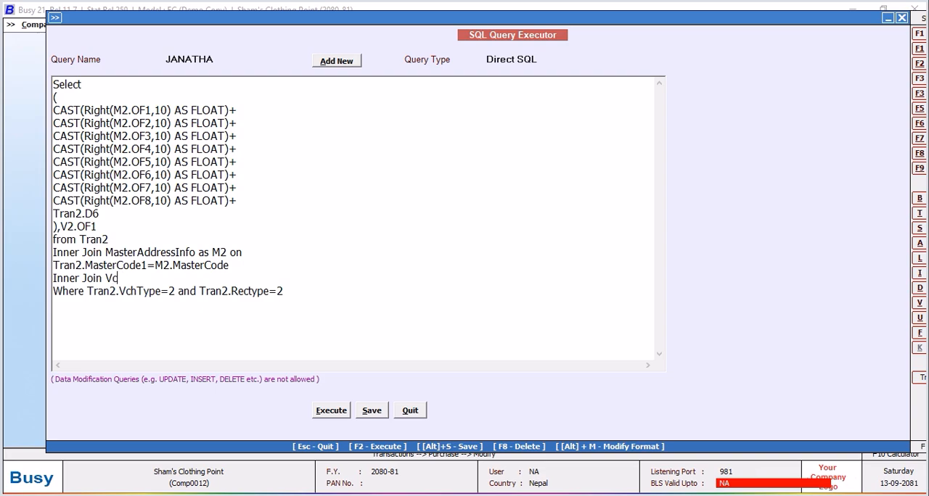
pyautogui.write('hOtherInfo as V2 on')
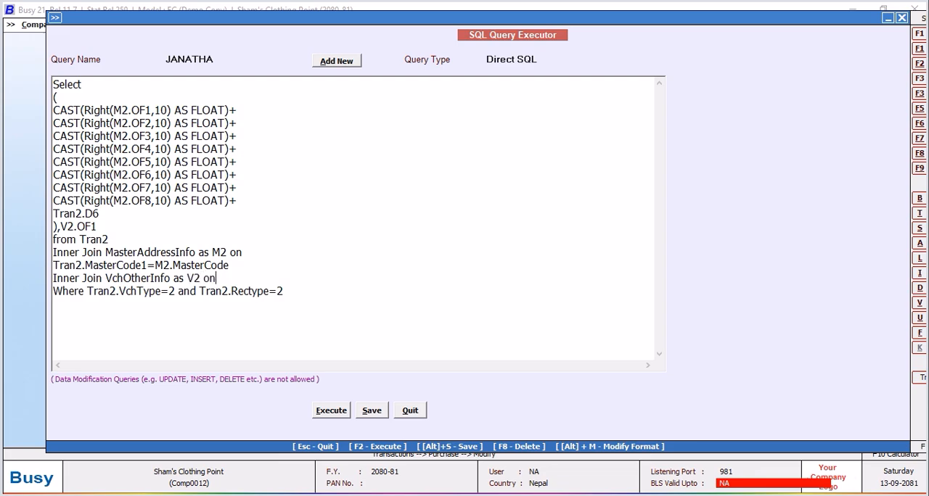
# Add the join condition Tran2.VchCode=V2.VchCode on a new line below the VchOtherInfo join.
pyautogui.press('Return')
pyautogui.write('Tra')
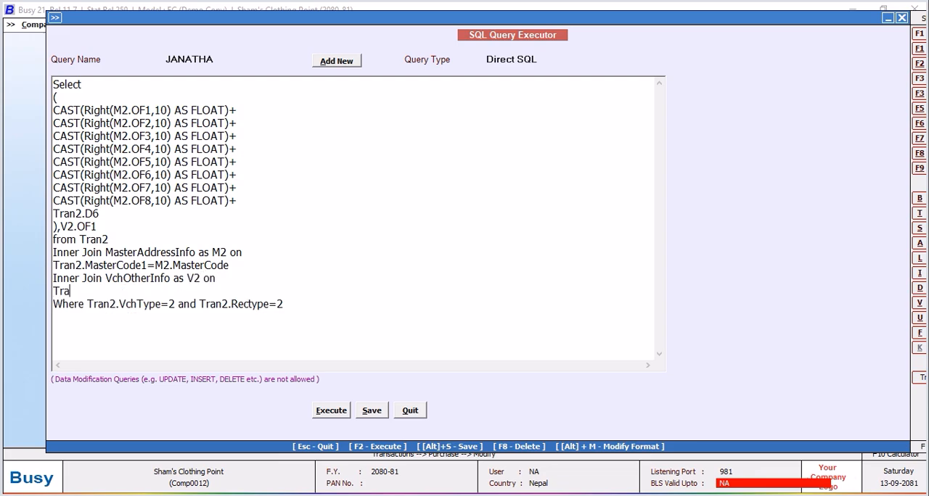
pyautogui.write('n2.VchCode=V')
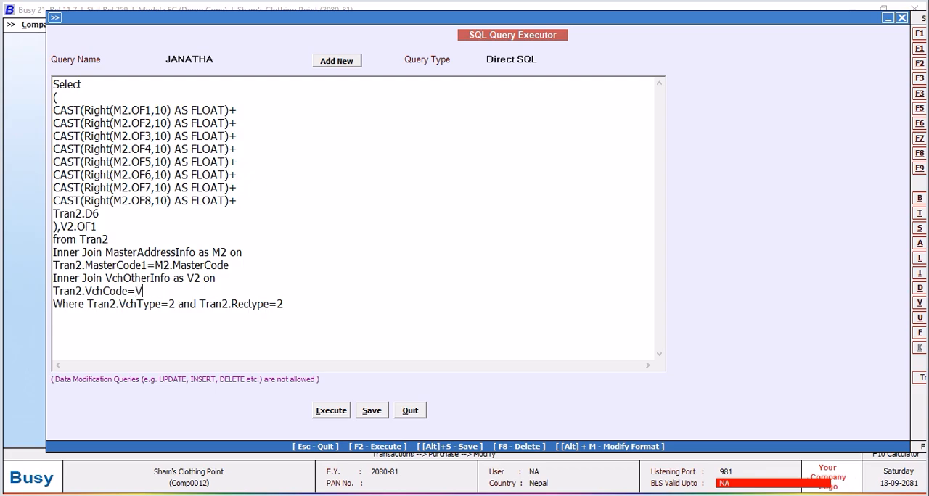
pyautogui.write('2.VchCode')
# Execute the query to check the raw V2.OF1 value beside each item's cost, and close the result.
pyautogui.click(330, 410)
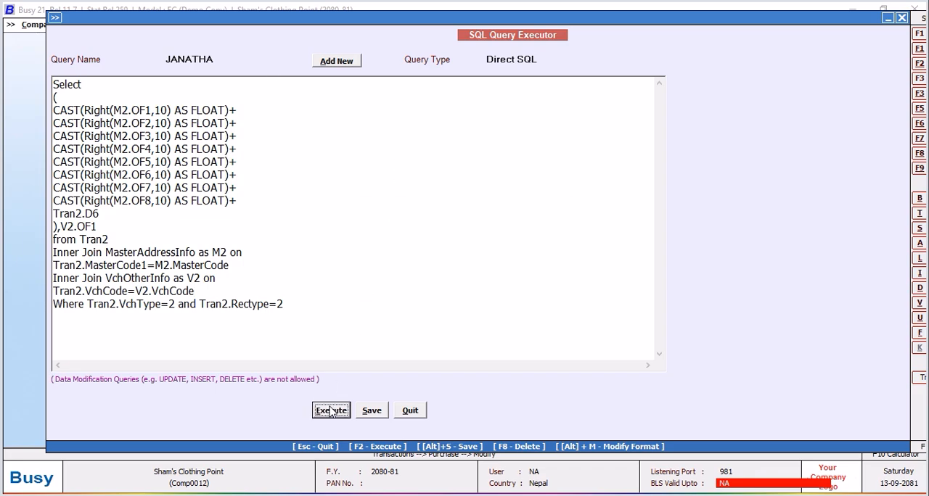
pyautogui.click(548, 285)
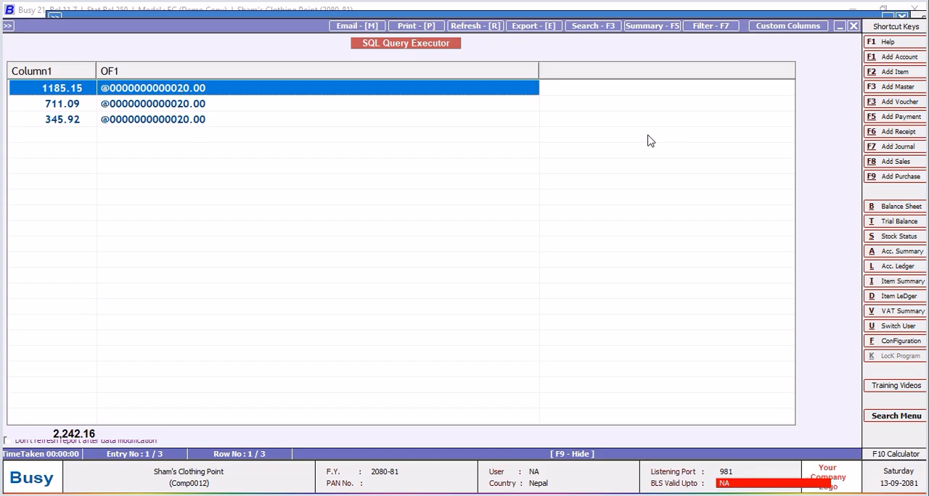
pyautogui.click(854, 27)
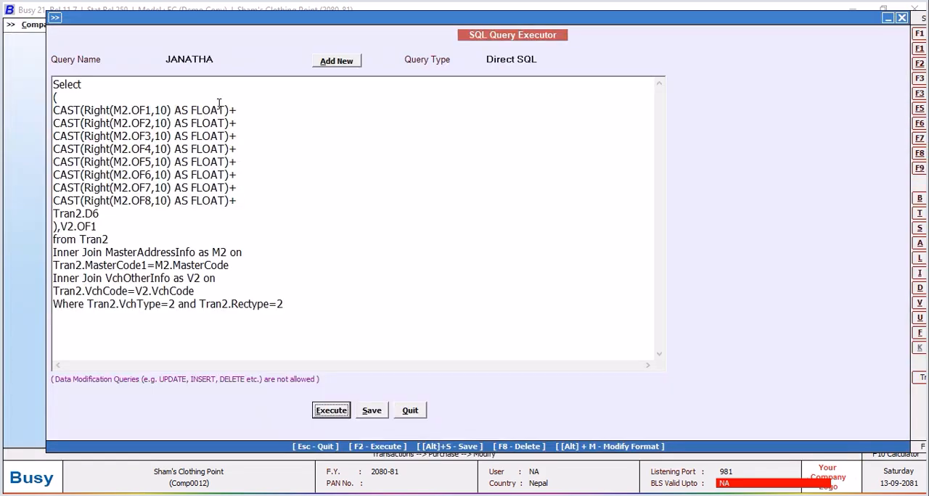
# Wrap V2.OF1 in the Right function with a length of 10, giving Right(V2.OF1,10).
pyautogui.click(60, 226)
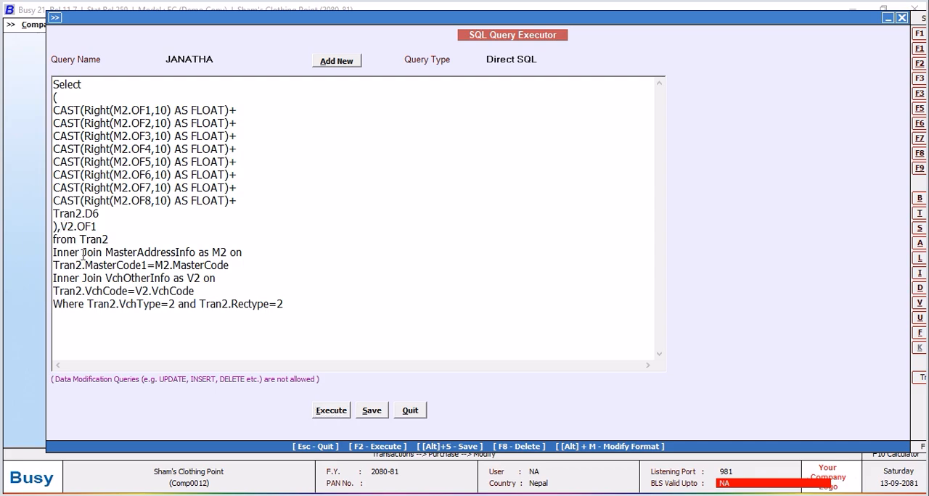
pyautogui.write('right(')
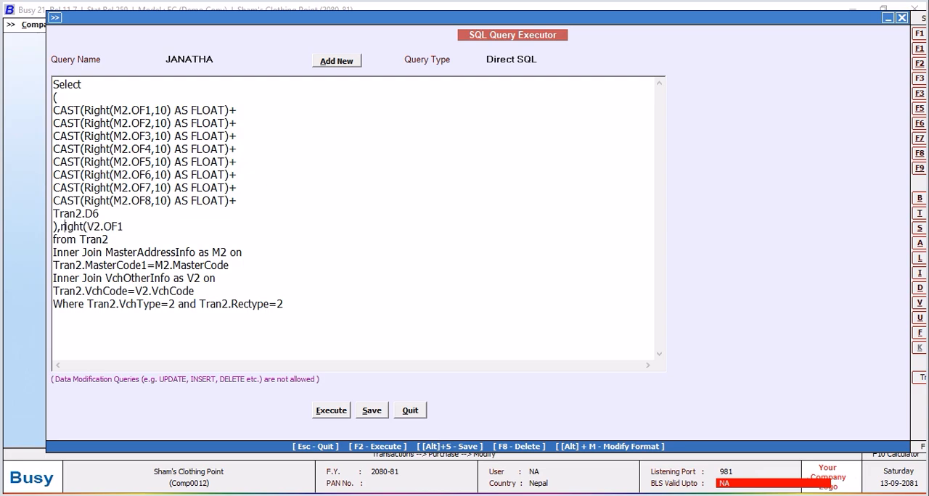
pyautogui.click(62, 226)
pyautogui.press('BackSpace')
pyautogui.write('R')
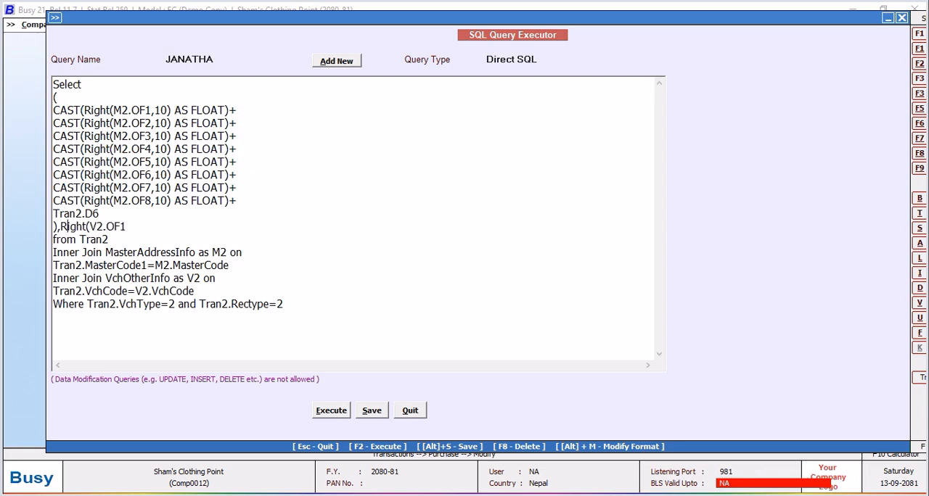
pyautogui.click(135, 225)
pyautogui.write(',10')
# Execute the query to check the trimmed V2.OF1 column, and close the result.
pyautogui.click(331, 411)
pyautogui.click(548, 283)
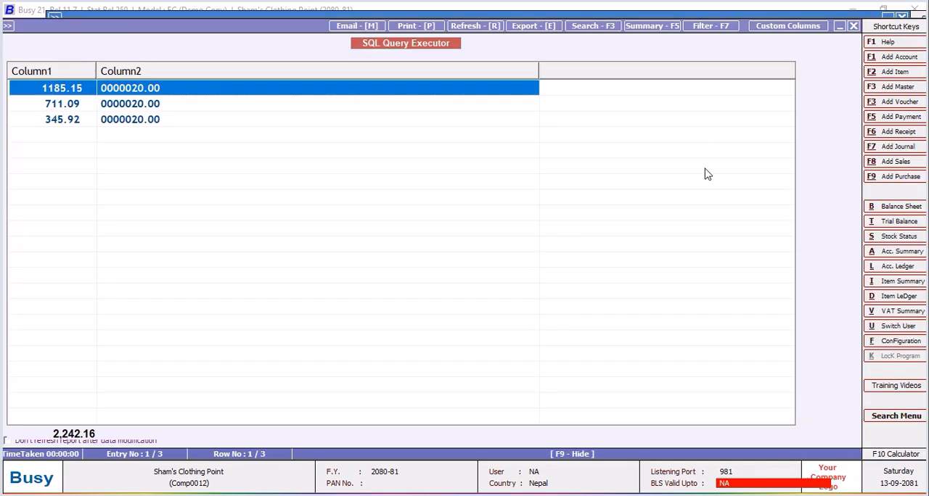
pyautogui.click(853, 27)
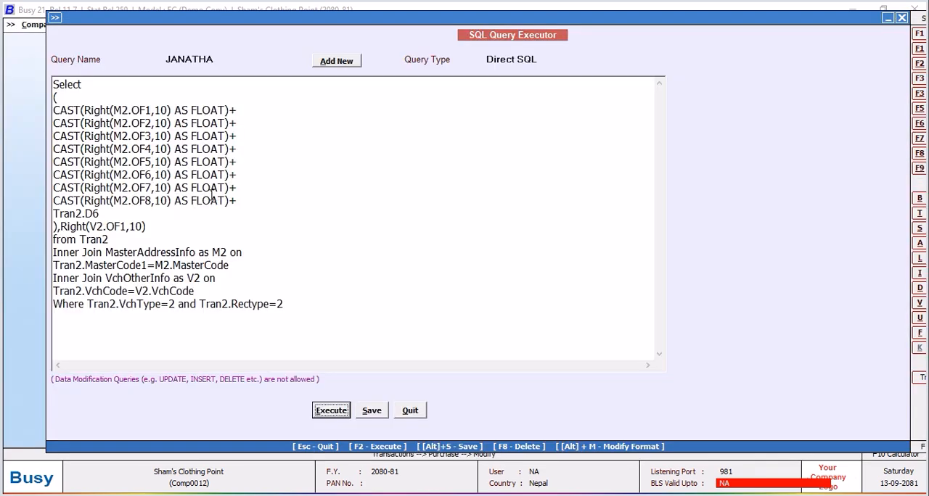
# Wrap the Right(V2.OF1,10) expression in a Cast as Float.
pyautogui.click(60, 226)
pyautogui.write('cast')
pyautogui.press('BackSpace')
pyautogui.press('BackSpace')
pyautogui.press('BackSpace')
pyautogui.press('BackSpace')
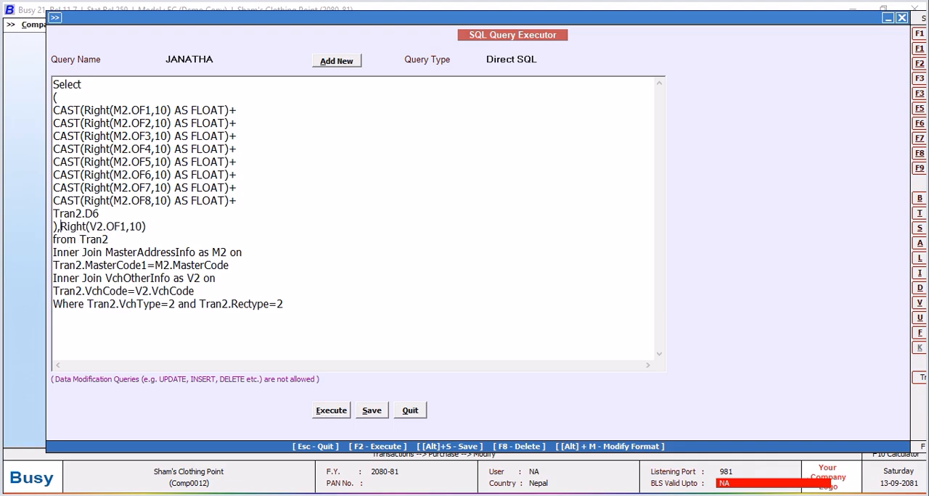
pyautogui.write('Cast')
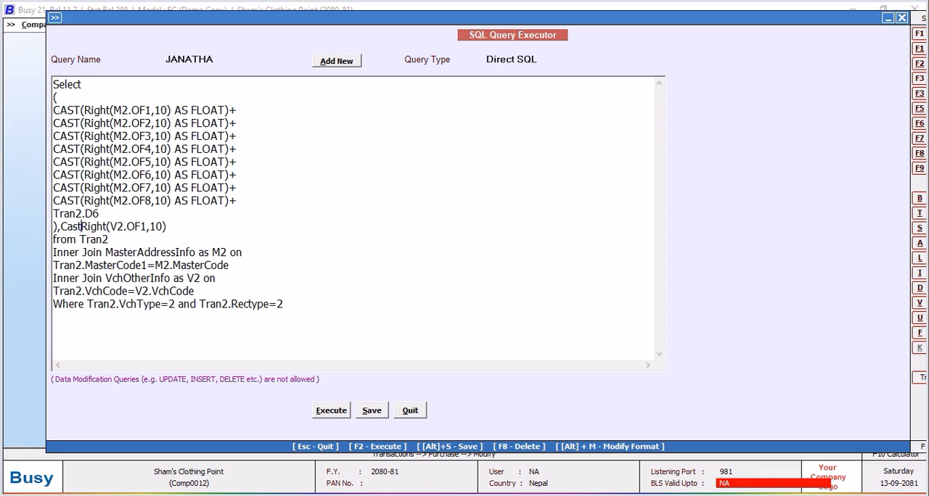
pyautogui.write('(')
pyautogui.click(177, 225)
pyautogui.write(',')
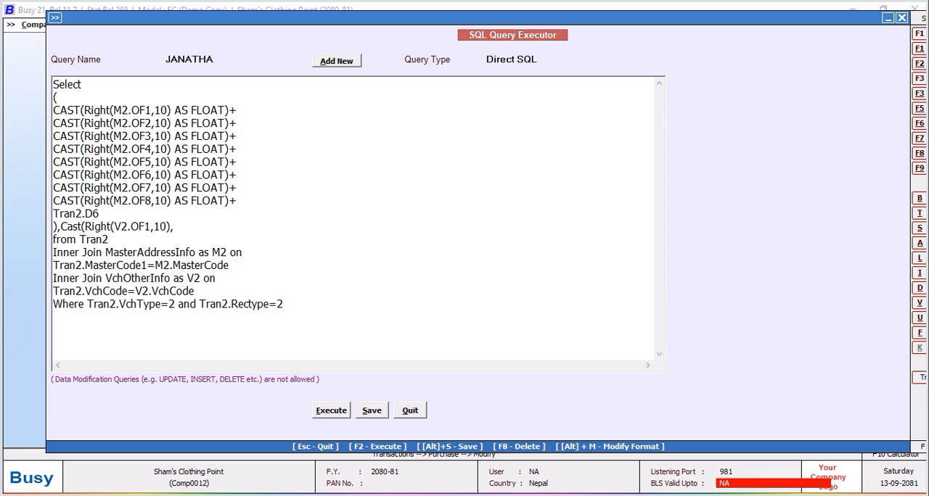
pyautogui.write(' as Float)')
# Execute the query, dismiss the message and delete the comma before "as Float" in the V2.OF1 cast.
pyautogui.click(338, 411)
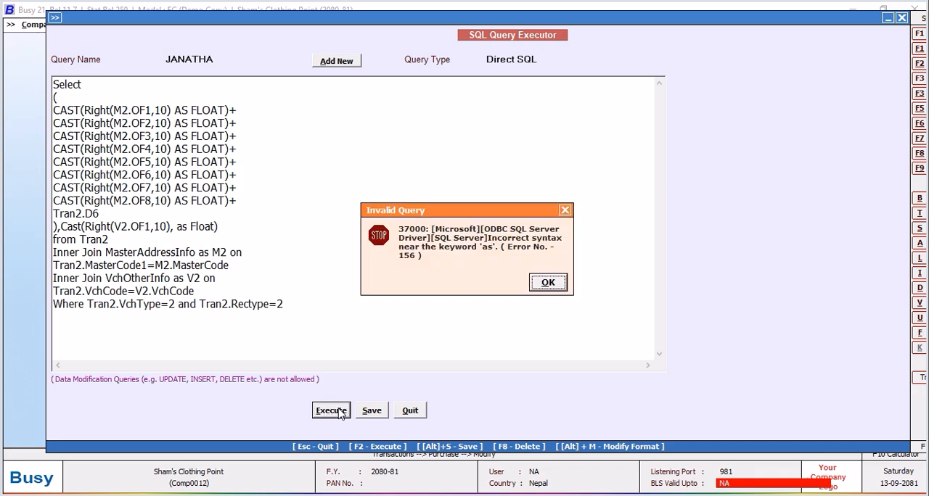
pyautogui.click(549, 284)
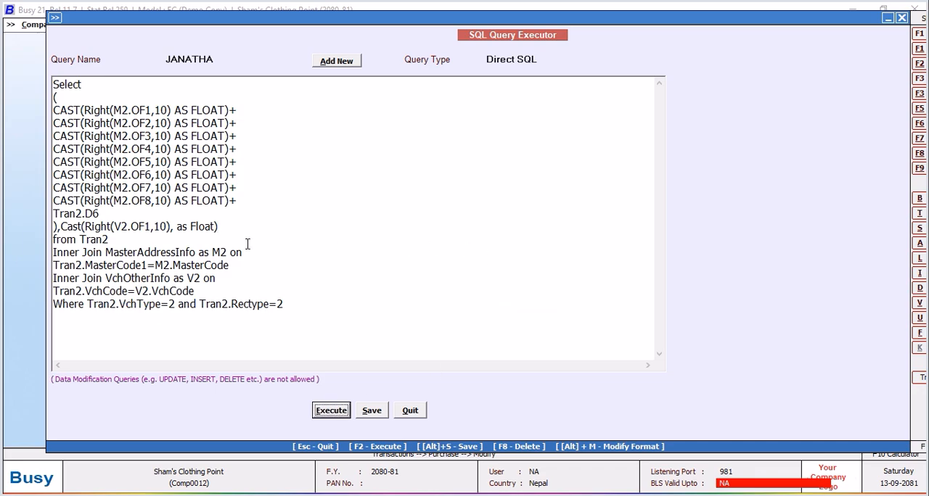
pyautogui.click(179, 228)
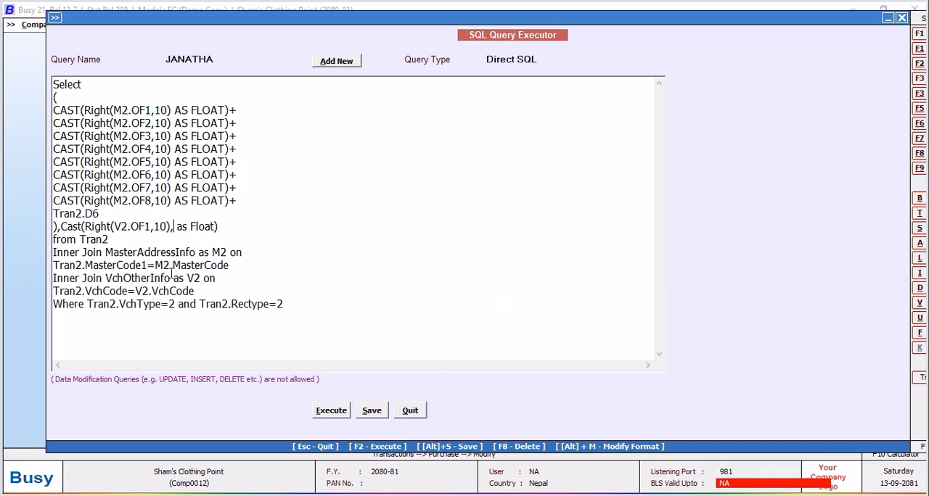
pyautogui.press('BackSpace')
# Execute the corrected query to check the numeric V2.OF1 margin column, and close the result.
pyautogui.click(335, 412)
pyautogui.click(549, 283)
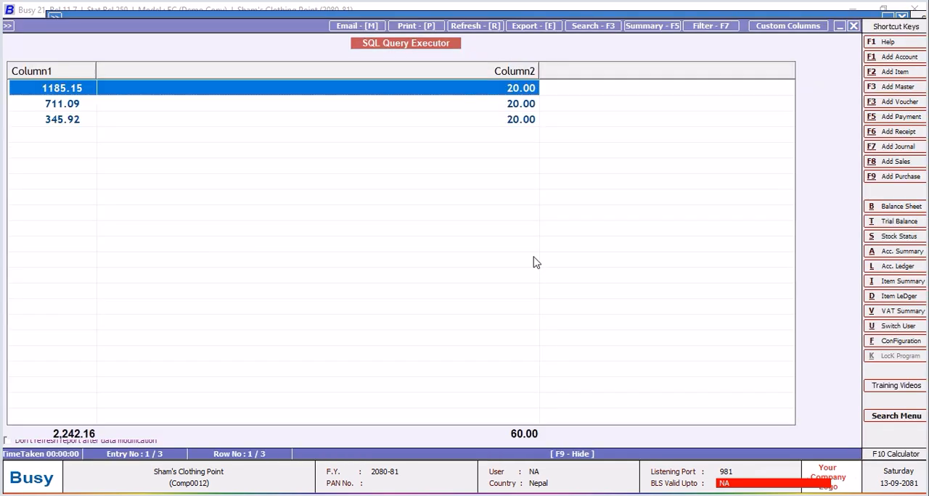
pyautogui.click(854, 25)
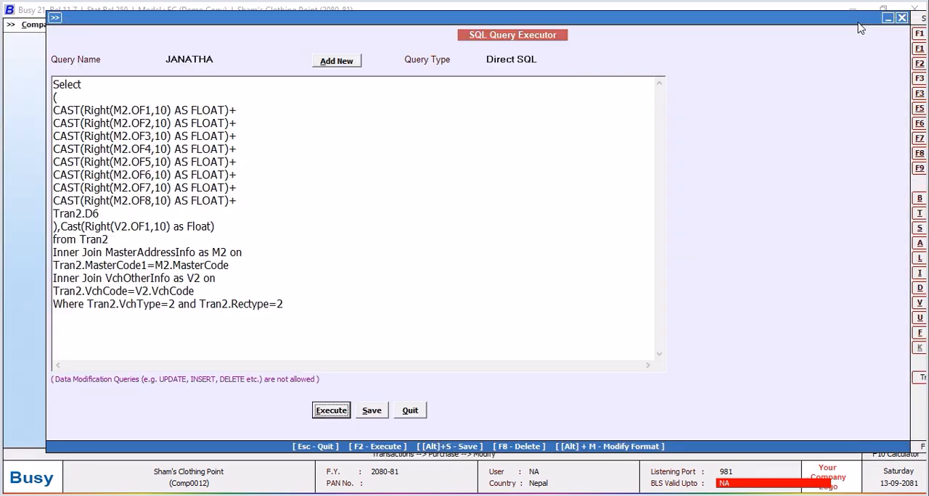
# Divide the V2.OF1 cast by 100, execute the query to check the margin fraction, and close the result.
pyautogui.click(224, 224)
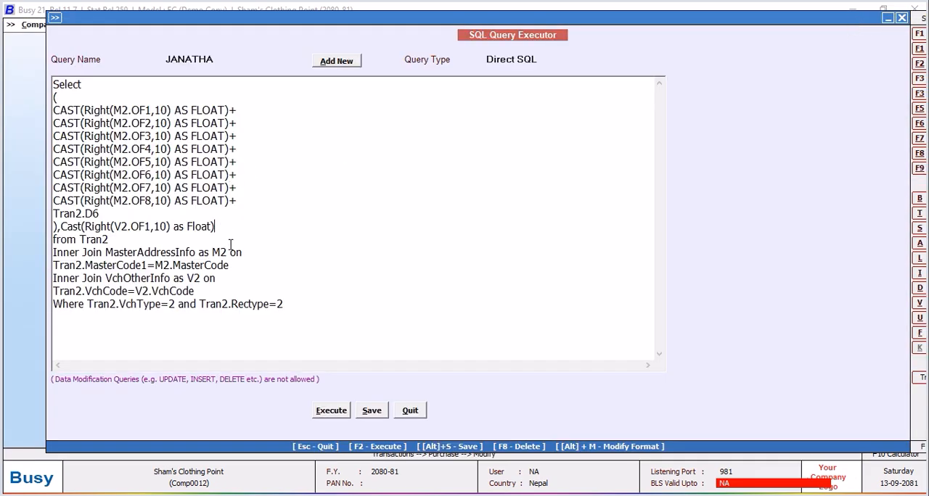
pyautogui.write('/100')
pyautogui.click(331, 411)
pyautogui.click(548, 282)
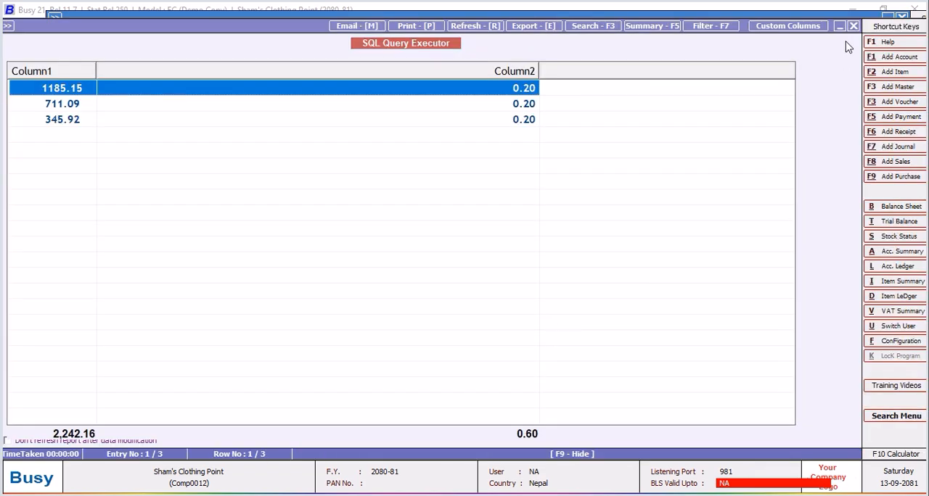
pyautogui.click(853, 26)
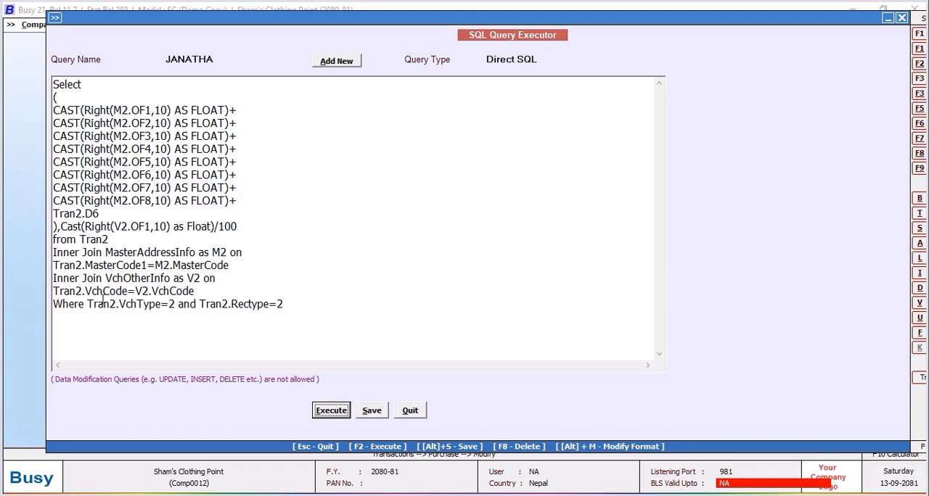
# Turn the margin fraction into a markup factor by enclosing it as (1+Cast(Right(V2.OF1,10) as Float)/100).
pyautogui.click(61, 227)
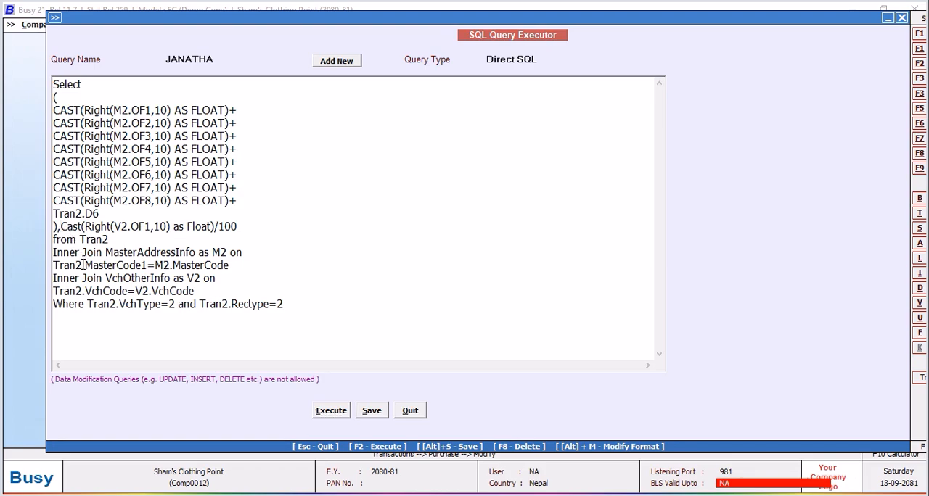
pyautogui.write('(1+')
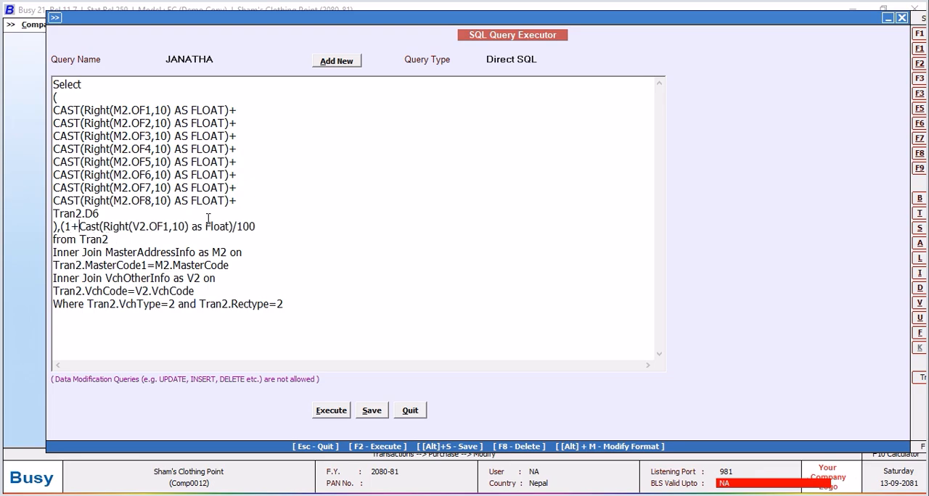
pyautogui.click(262, 226)
pyautogui.write(')')
# Execute the query to check the markup factor of each item, and close the result.
pyautogui.click(345, 415)
pyautogui.click(559, 284)
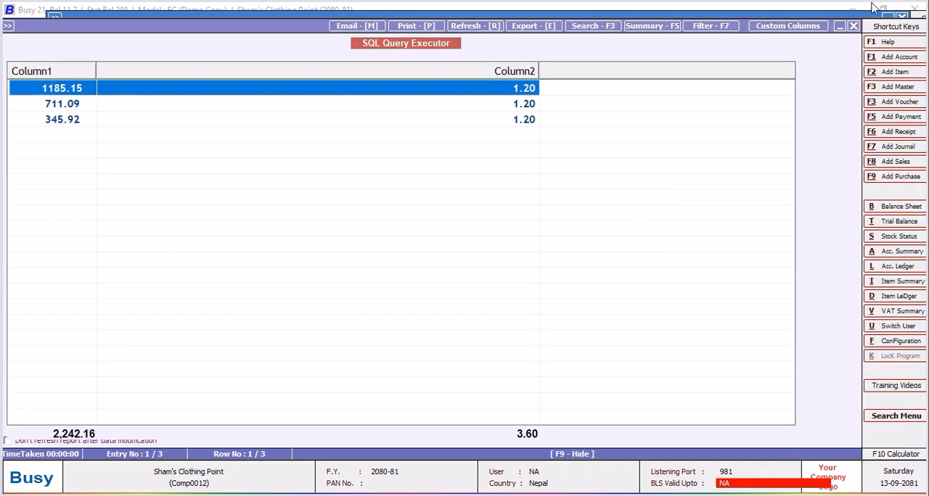
pyautogui.click(853, 26)
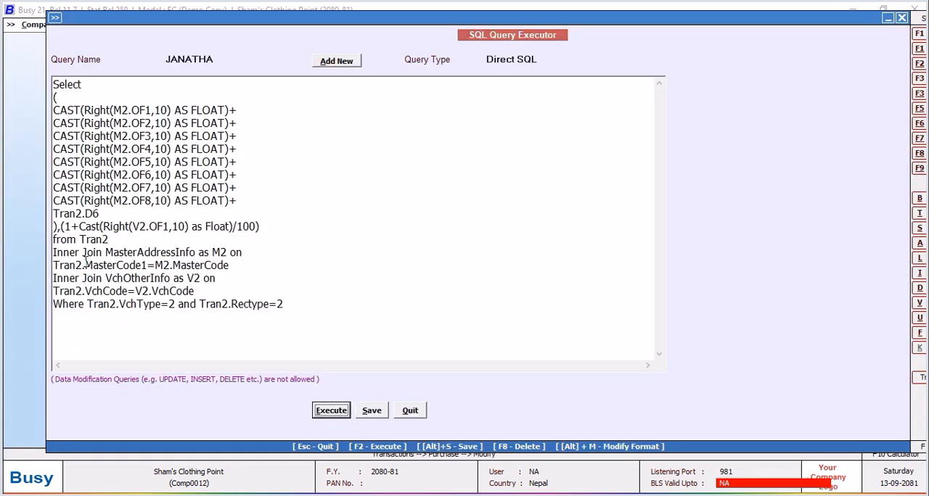
# Move the markup factor to its own line and replace the comma after the cost sum with a multiplication sign on a separate line.
pyautogui.click(60, 226)
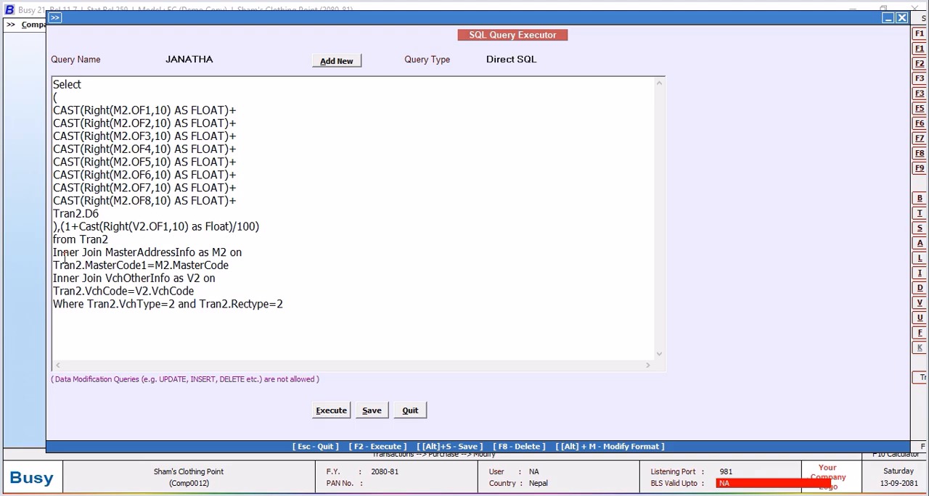
pyautogui.press('Return')
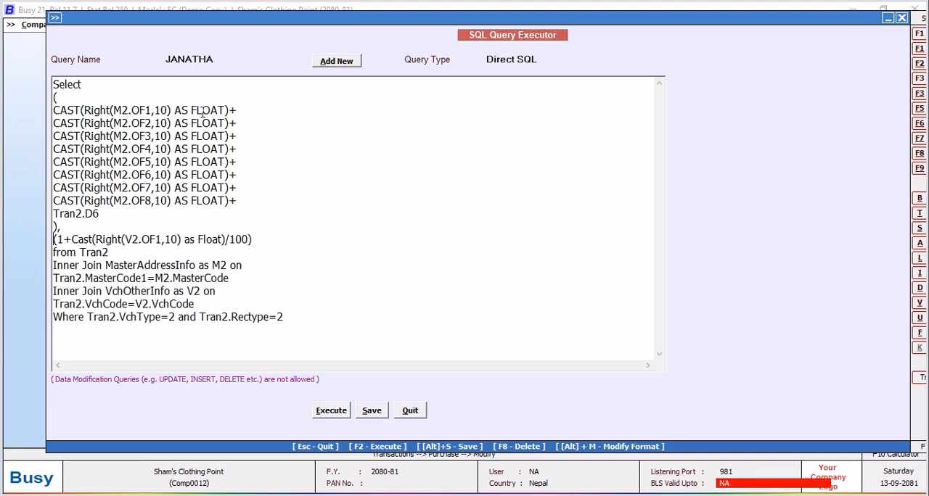
pyautogui.press('Return')
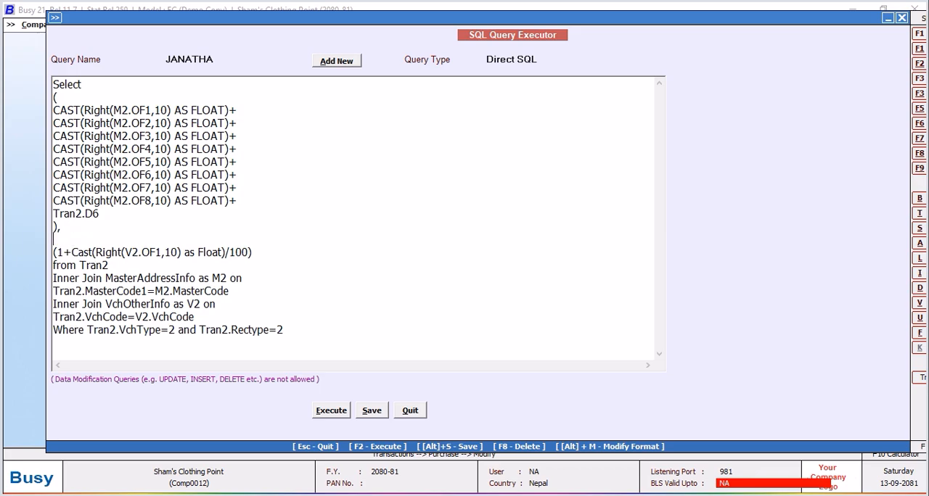
pyautogui.click(70, 227)
pyautogui.click(65, 240)
pyautogui.write('*')
# Wrap the whole cost-times-markup expression in ROUND with 0 decimals, opening the function on a new line below Select.
pyautogui.click(88, 84)
pyautogui.press('Return')
pyautogui.write('roun')
pyautogui.press('BackSpace')
pyautogui.press('BackSpace')
pyautogui.press('BackSpace')
pyautogui.press('BackSpace')
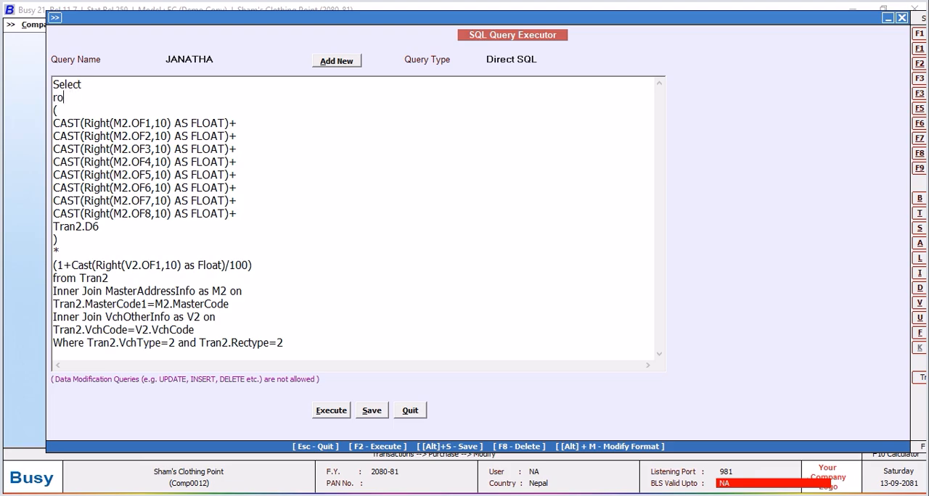
pyautogui.write('ROUND(')
pyautogui.click(251, 265)
pyautogui.write(',0')
# Execute the query to check the rounded selling price of each item.
pyautogui.click(335, 412)
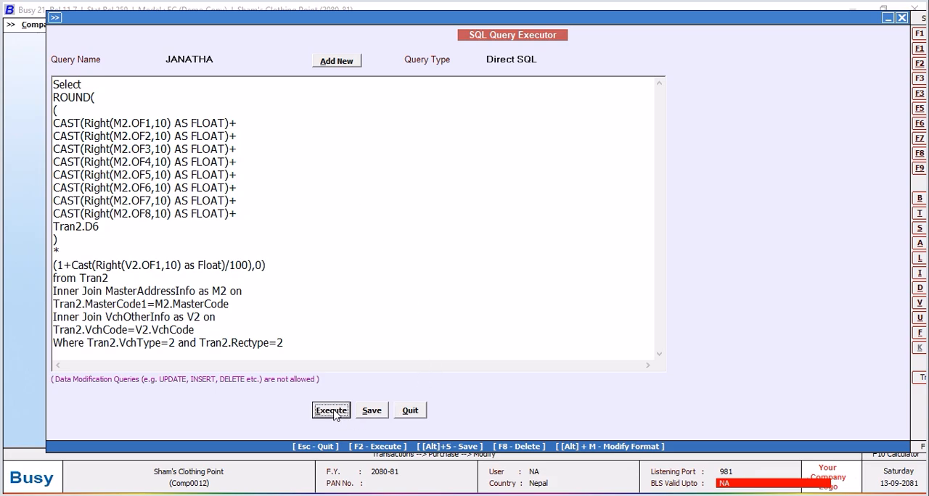
pyautogui.click(557, 286)
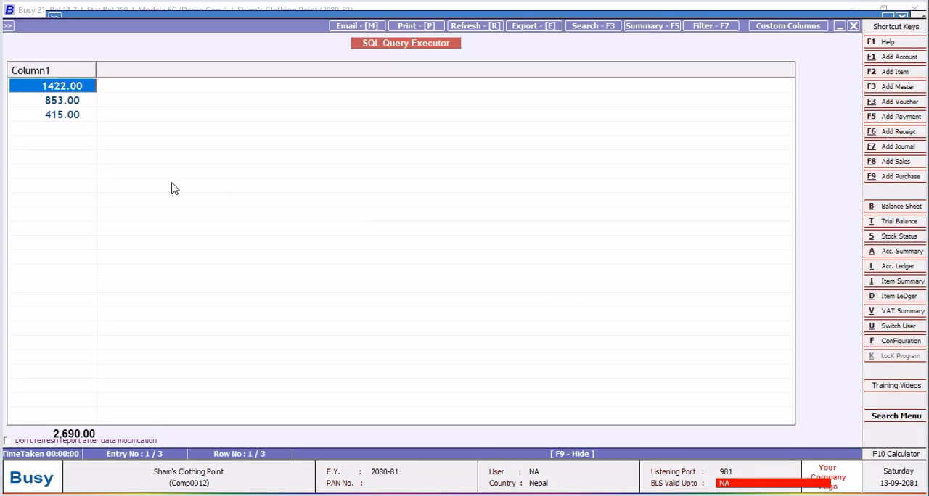
# Close the query result and save the JANATHA query.
pyautogui.click(854, 28)
pyautogui.click(376, 411)
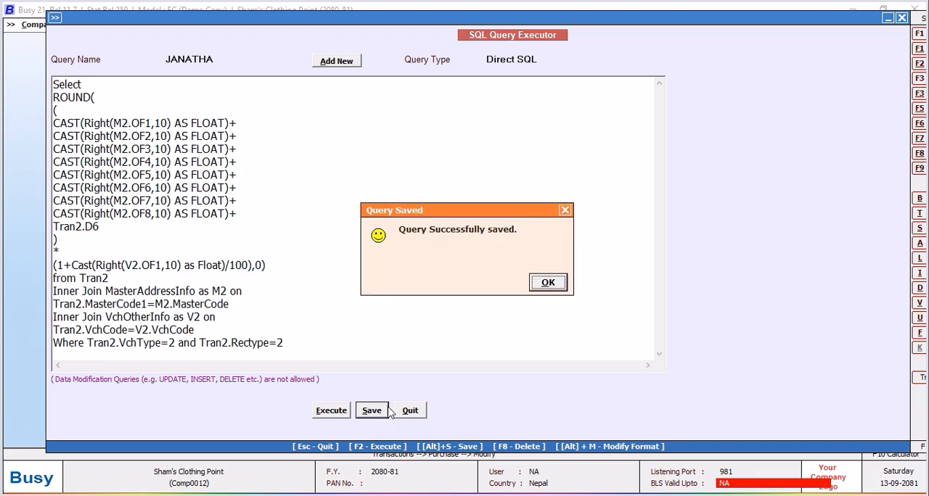
pyautogui.click(548, 284)
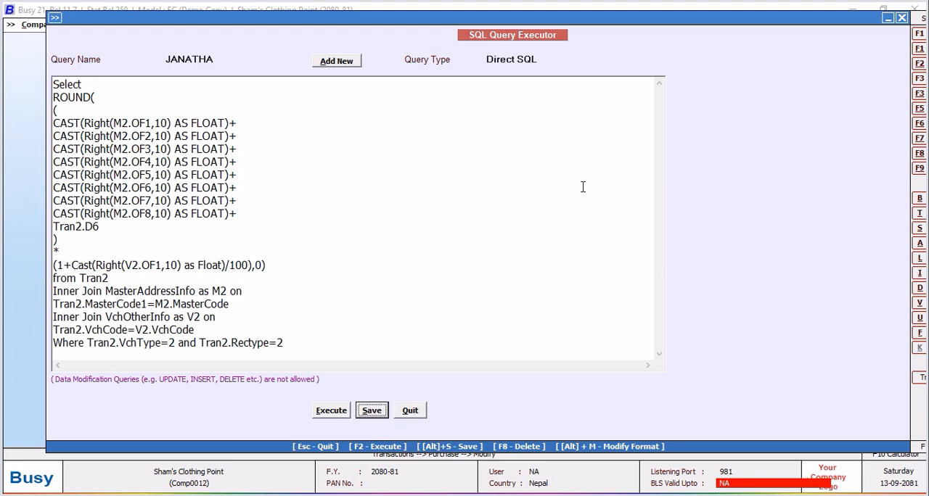
# Move the VchType and Rectype conditions to their own line below Where and start that line with AND.
pyautogui.click(89, 344)
pyautogui.press('Return')
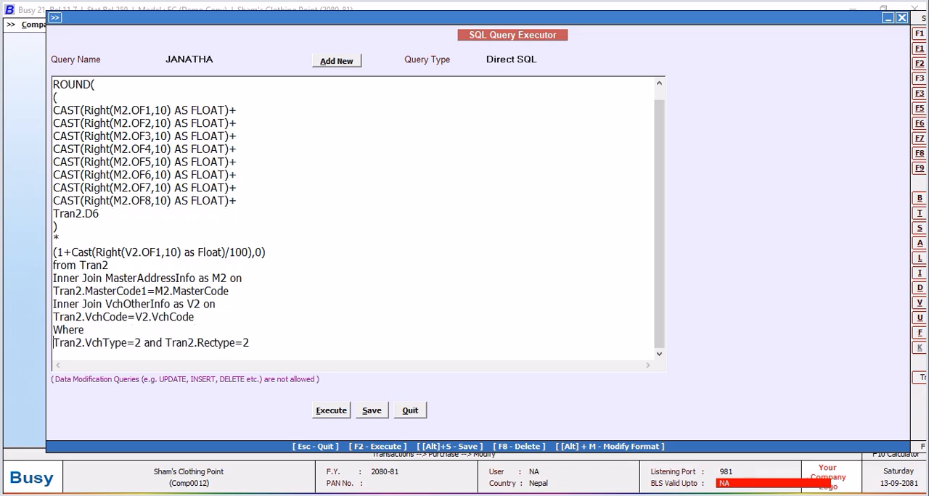
pyautogui.write('AND')
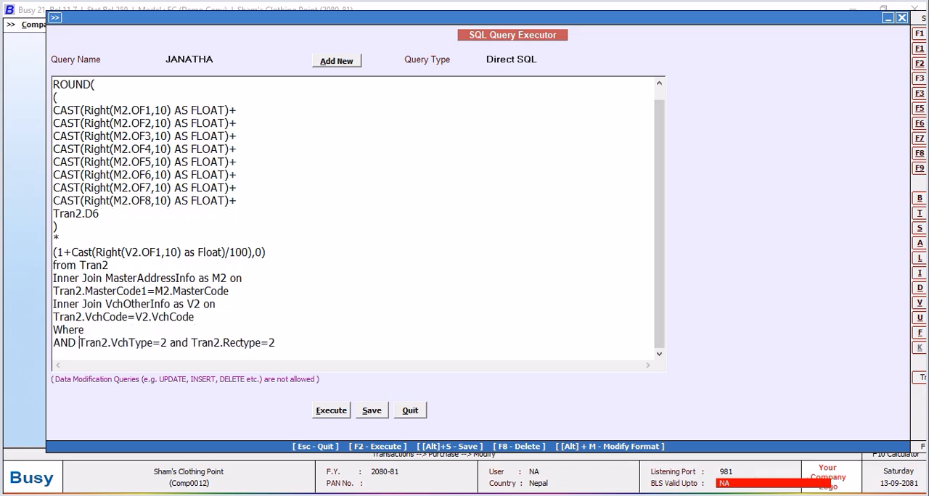
# Add the condition Tran2.MasterCode1= after Where and open a bracketed subquery as its value.
pyautogui.click(107, 330)
pyautogui.write('t')
pyautogui.write('TRra')
pyautogui.press('BackSpace')
pyautogui.press('BackSpace')
pyautogui.write('ran2.Mas')
pyautogui.write('erC')
pyautogui.press('BackSpace')
pyautogui.press('BackSpace')
pyautogui.write('terCode1=')
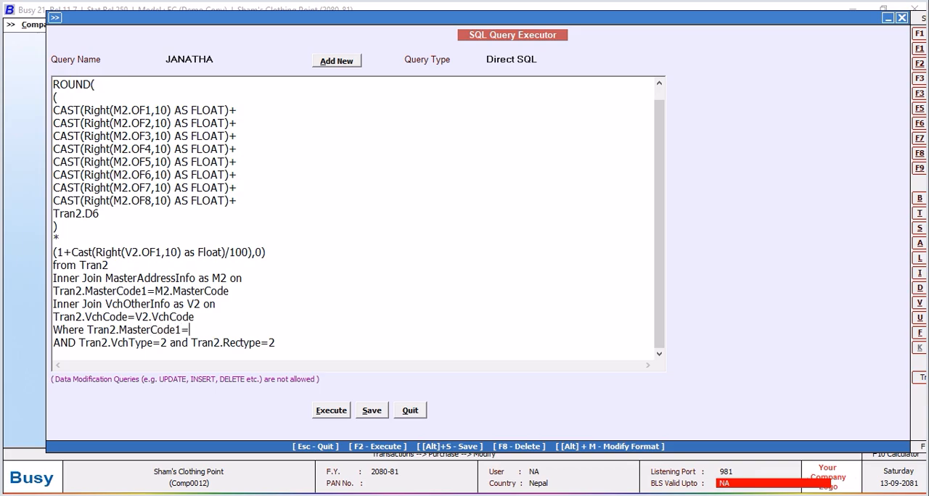
pyautogui.write('(Select Tran2.')
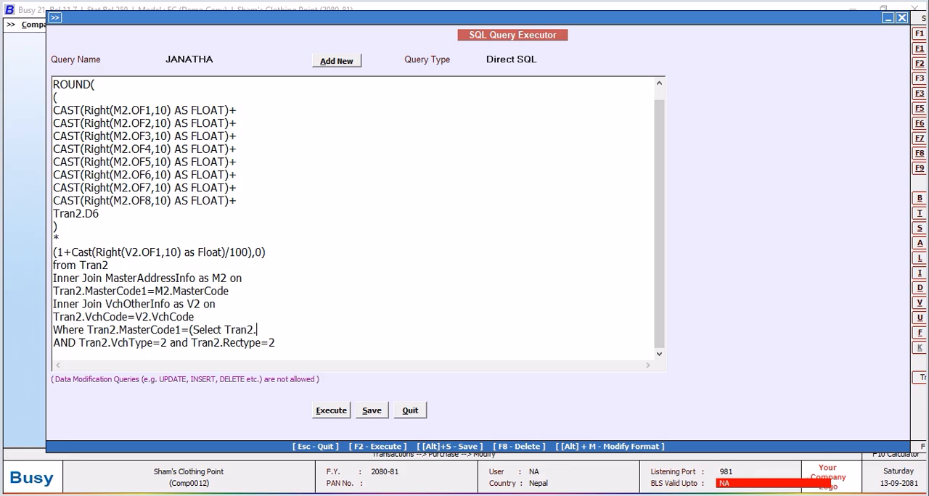
pyautogui.write('MasterCode1 from Tran')
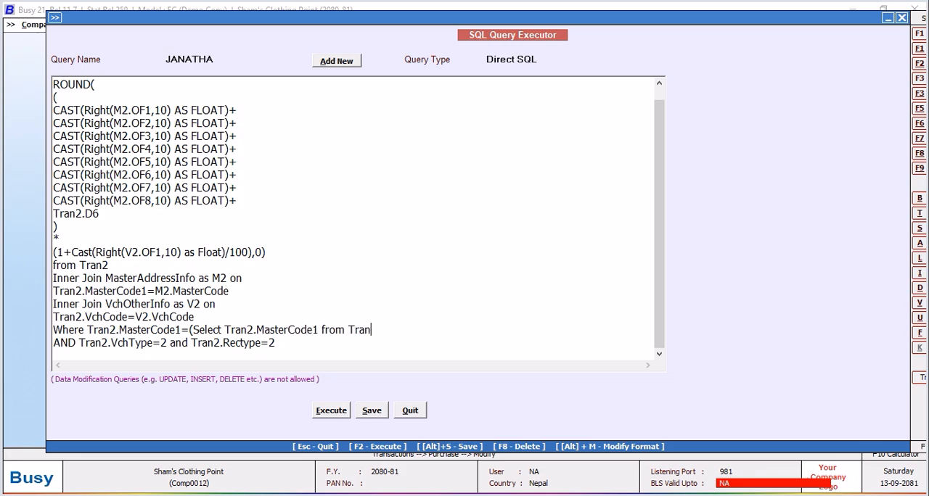
pyautogui.write('2 Where Tran2.VchCode=@VchCD')
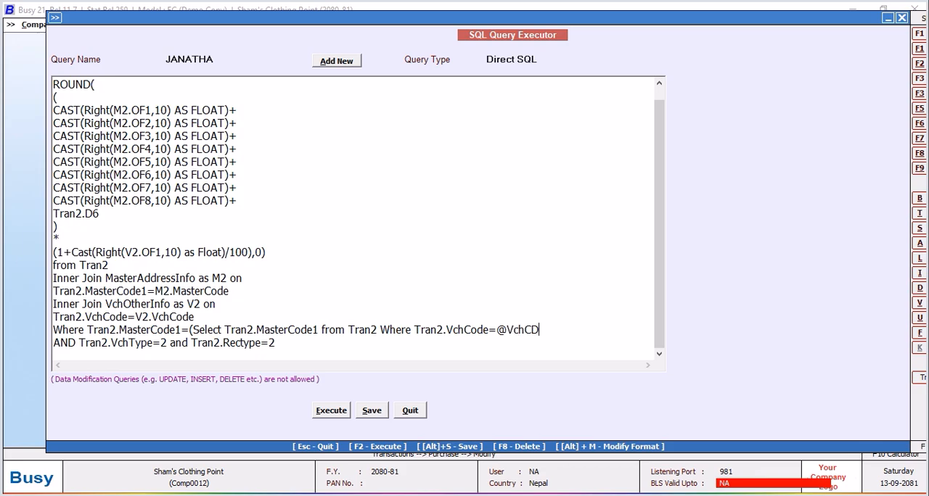
pyautogui.press('BackSpace')
pyautogui.write('ode@ and Tran2')
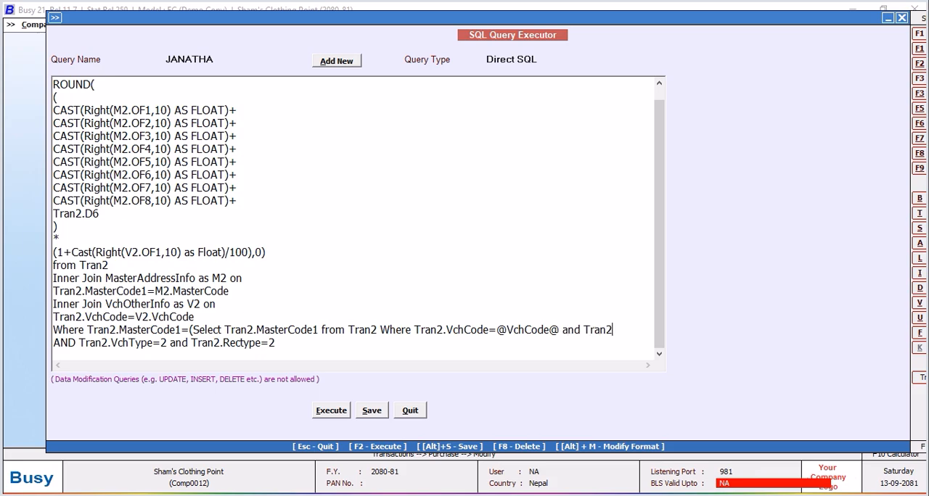
pyautogui.write('.Srno=@')
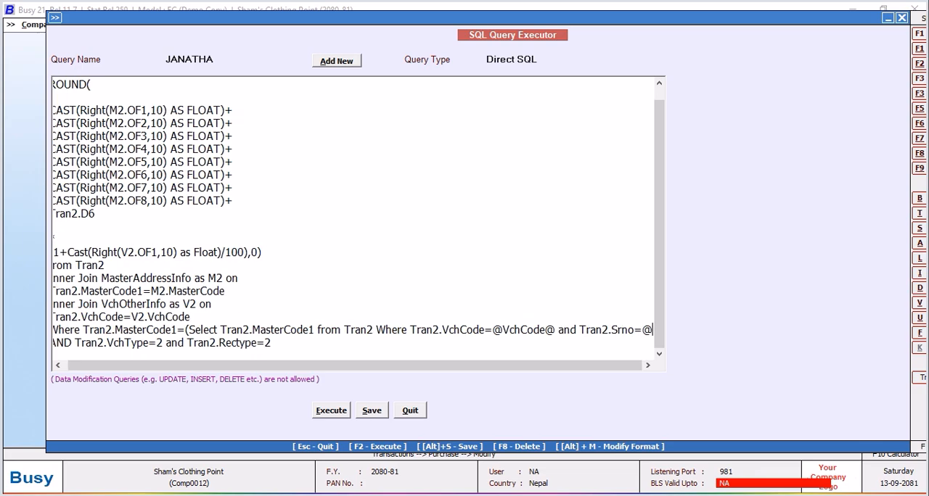
pyautogui.write('ItemSrno')
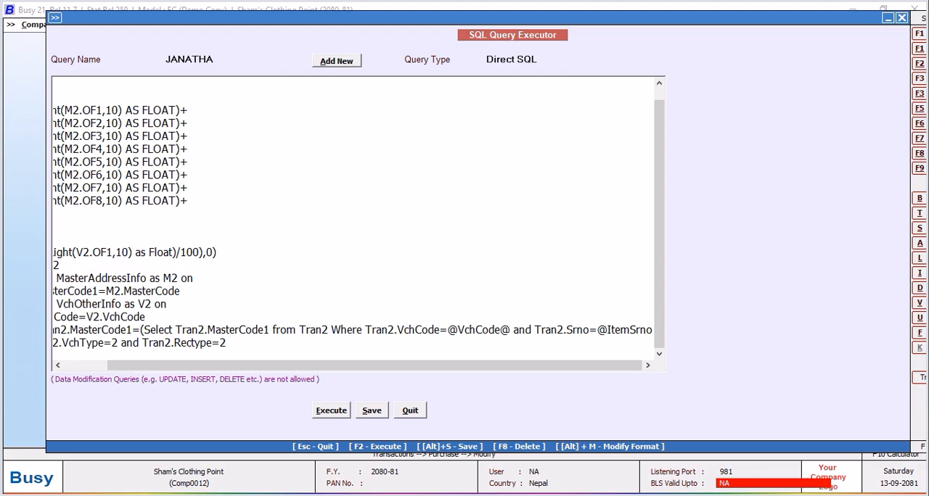
pyautogui.write('@')
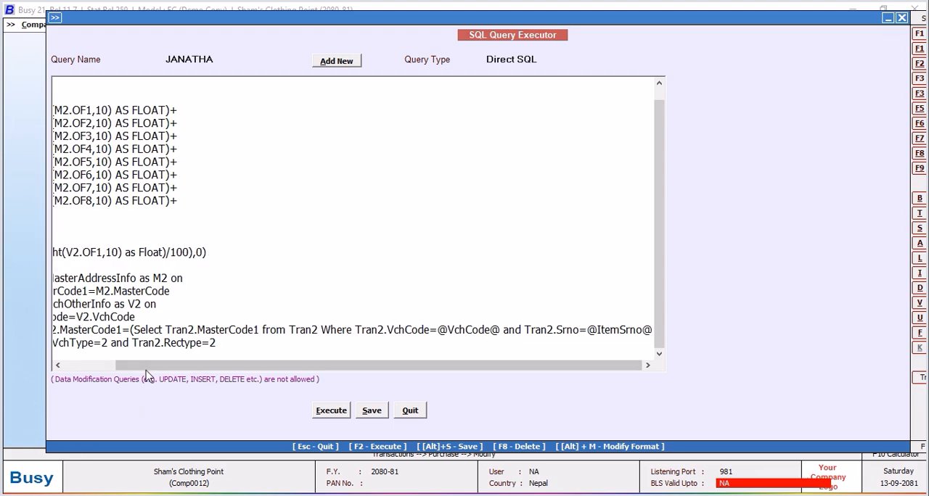
pyautogui.moveTo(146, 367); pyautogui.dragTo(45, 382)
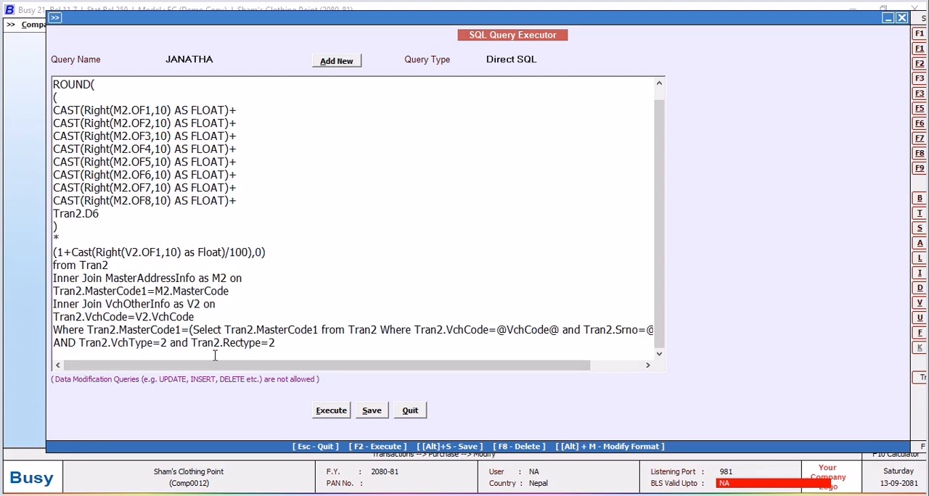
pyautogui.write(')')
# Change the query type to Barcode (Vch) and save the query.
pyautogui.click(535, 58)
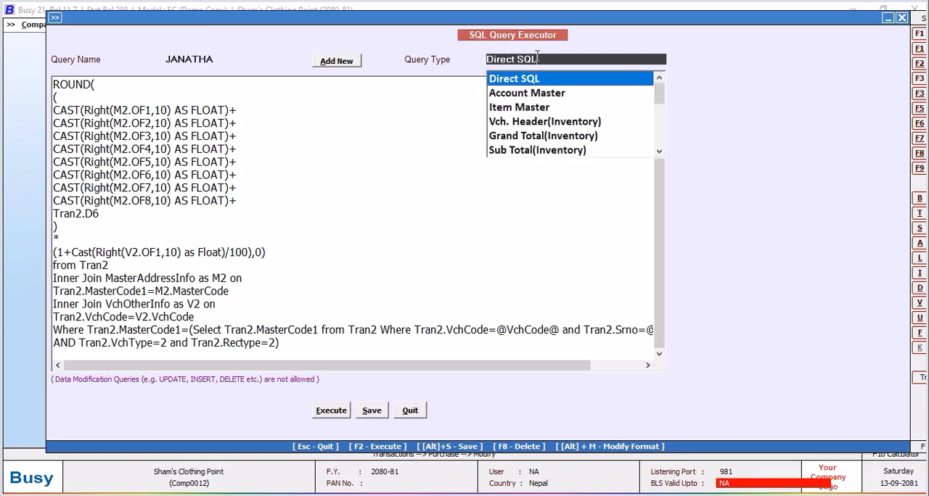
pyautogui.click(658, 151)
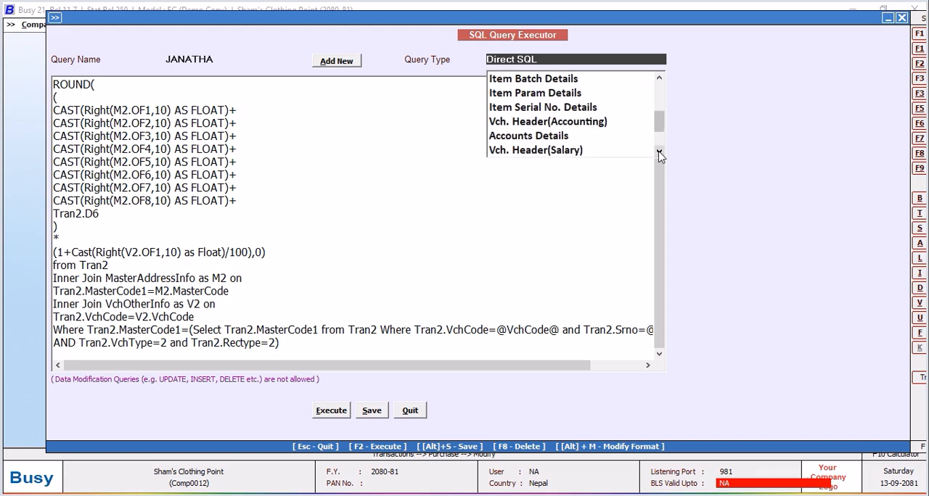
pyautogui.click(659, 153)
pyautogui.click(658, 153)
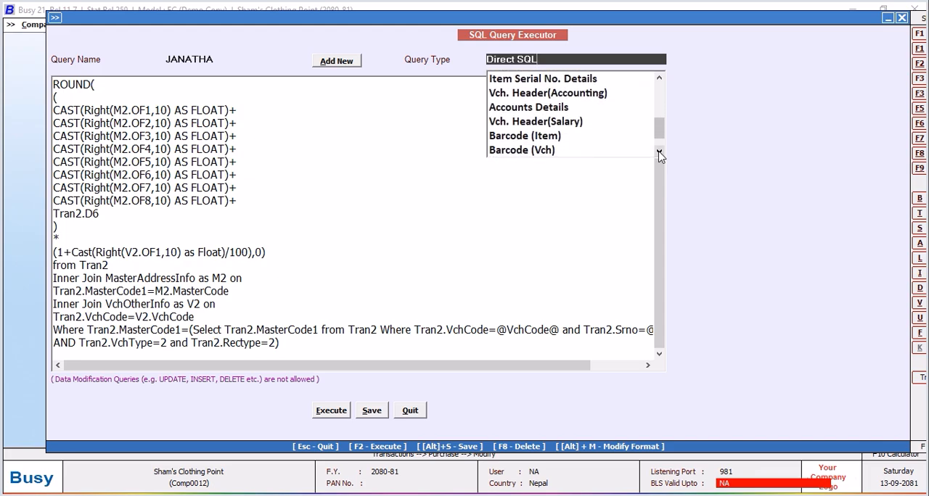
pyautogui.click(549, 152)
pyautogui.click(377, 412)
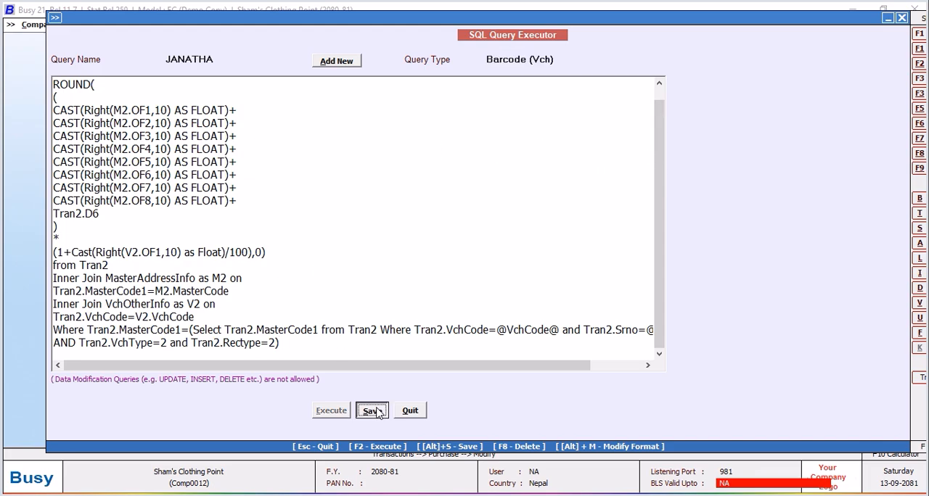
pyautogui.click(548, 282)
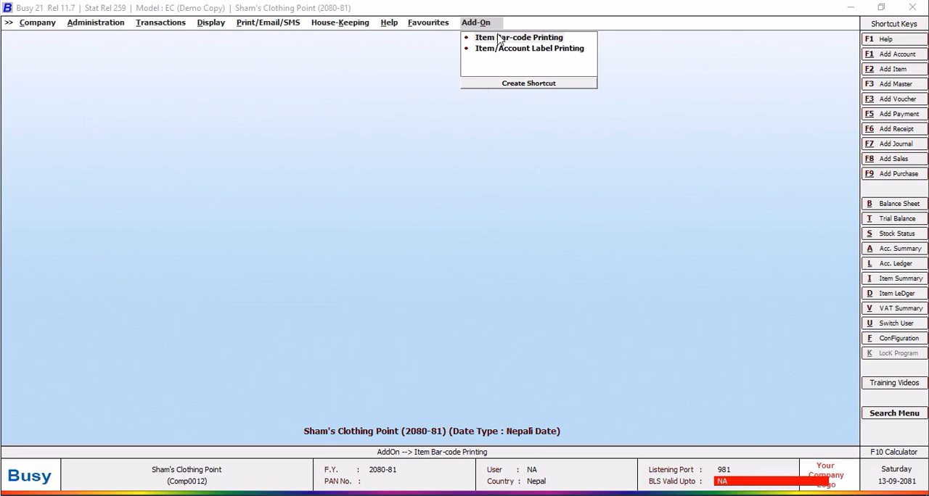
# Open the format configuration for item bar-code printing and add a format named NEW DESIGN.
pyautogui.click(498, 40)
pyautogui.click(547, 282)
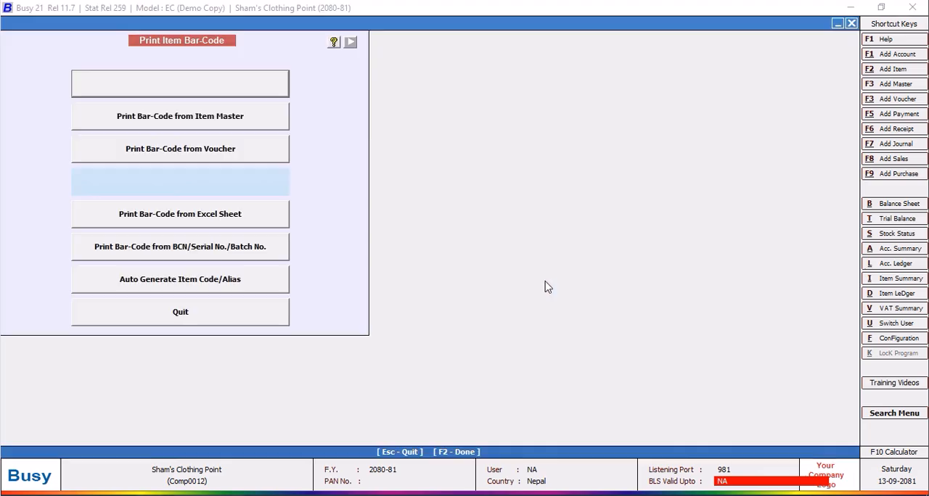
pyautogui.click(178, 93)
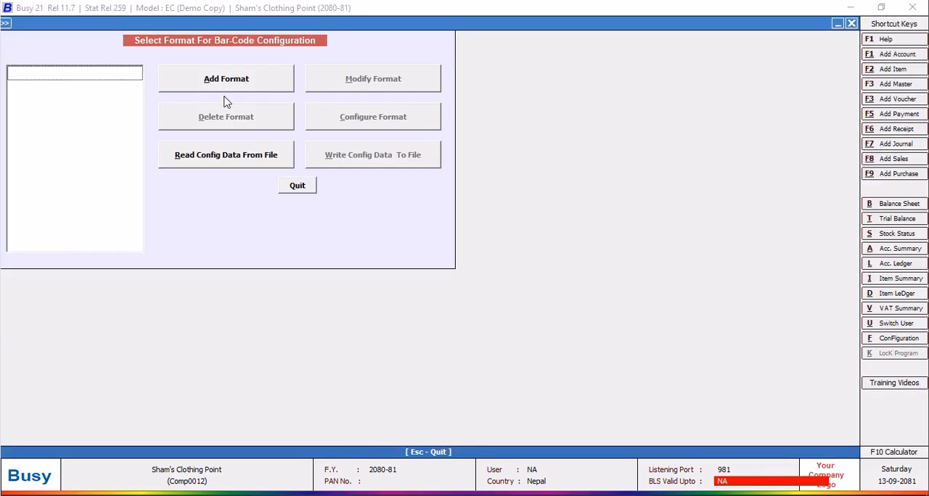
pyautogui.click(238, 85)
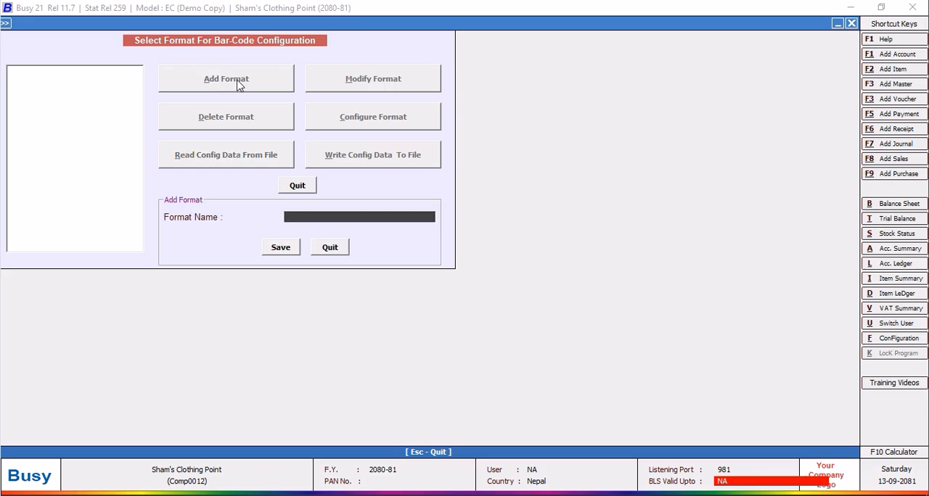
pyautogui.write('NEW DESIGN')
pyautogui.click(281, 249)
# Open the label configuration of the NEW DESIGN format and select its COMPANY_NAME field.
pyautogui.click(374, 123)
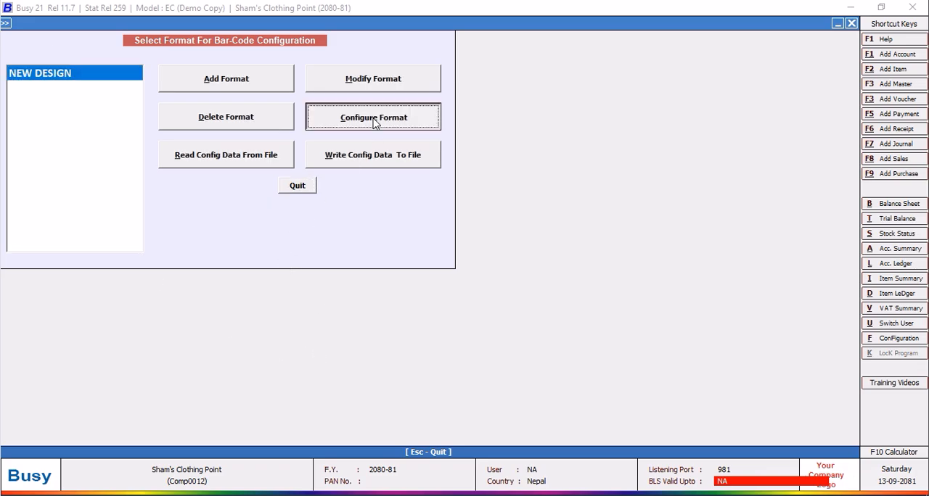
pyautogui.click(468, 337)
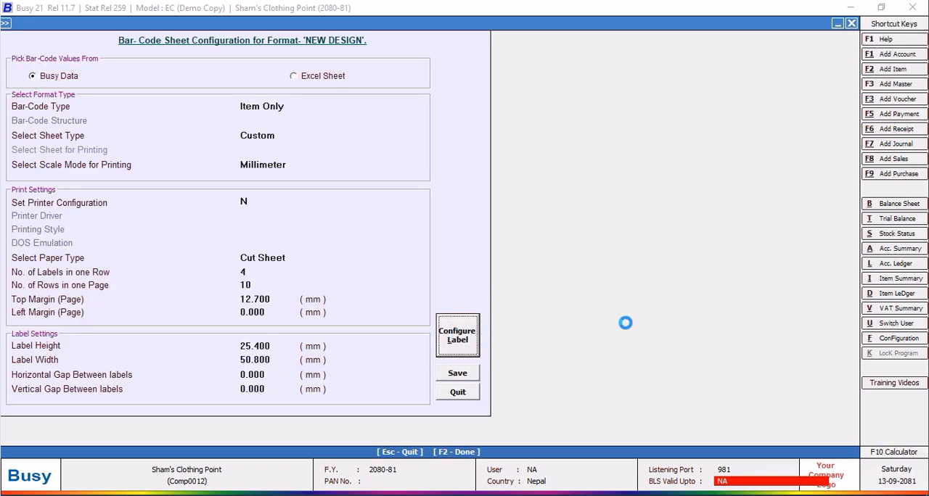
pyautogui.click(322, 99)
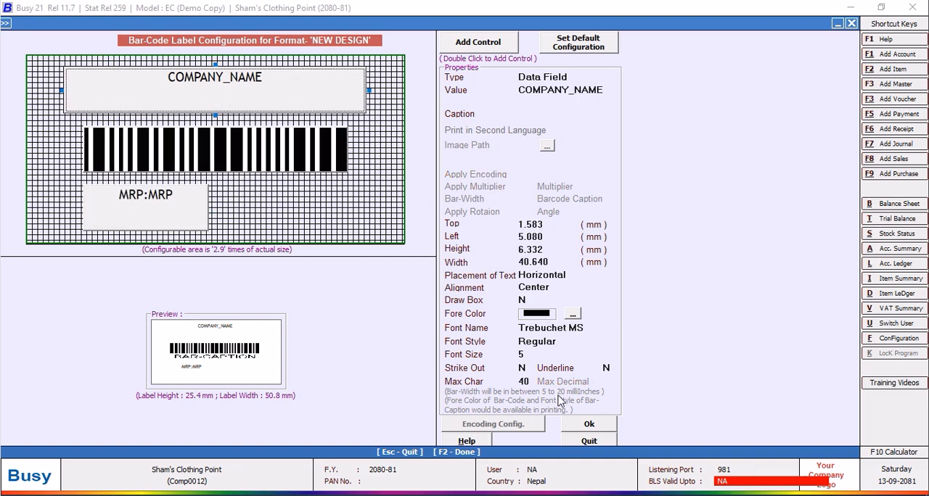
# Set the height of the COMPANY_NAME field to 4 mm.
pyautogui.click(545, 250)
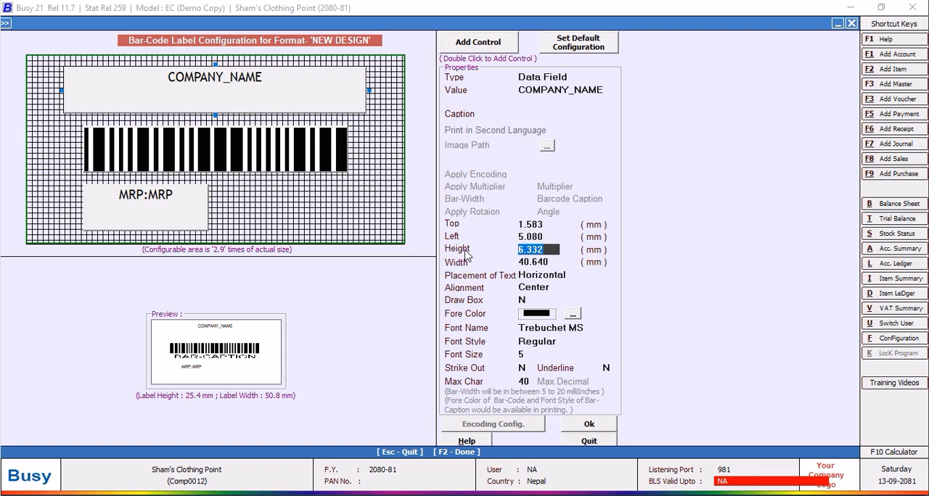
pyautogui.write('4.0')
pyautogui.press('Return')
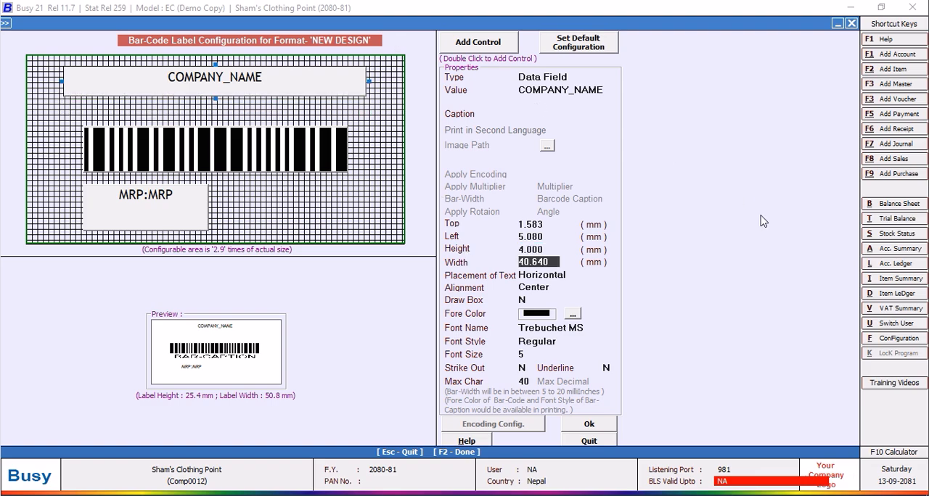
# Set the COMPANY_NAME field's left offset to 1 mm and its width to 48.8 mm.
pyautogui.click(544, 240)
pyautogui.write('1')
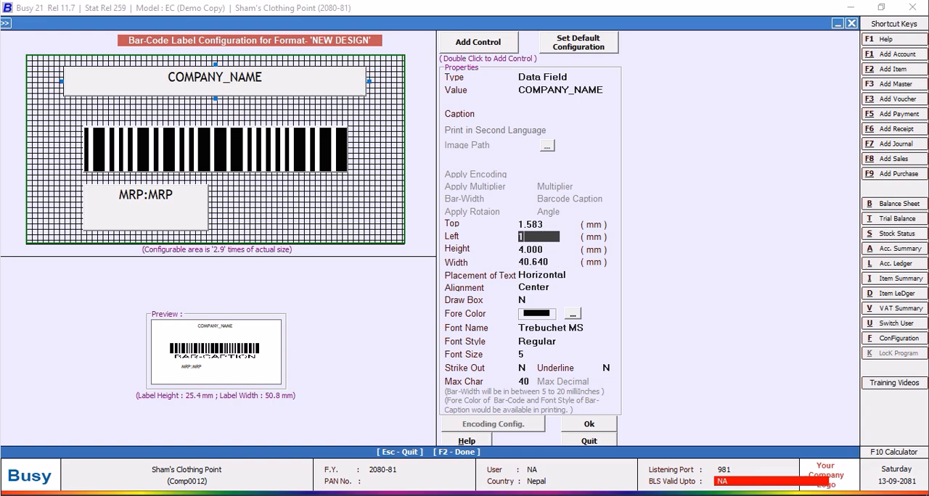
pyautogui.press('Return')
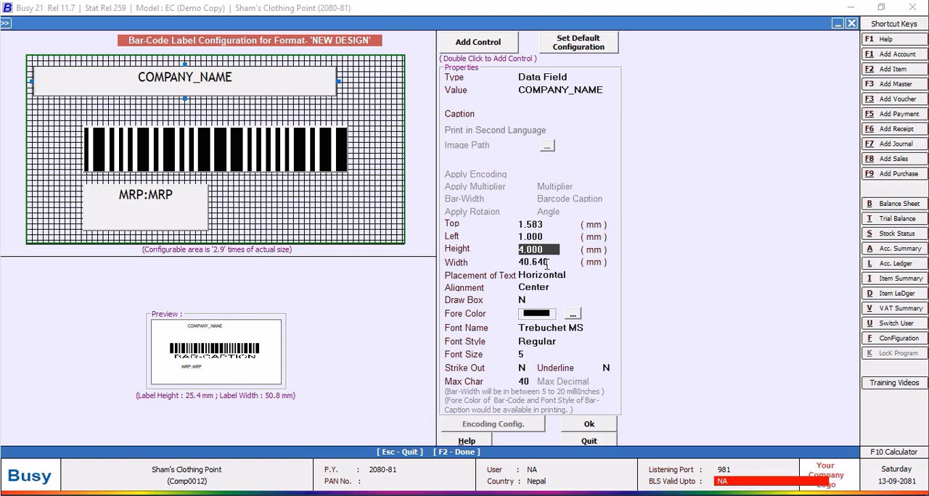
pyautogui.press('Return')
pyautogui.write('48.8')
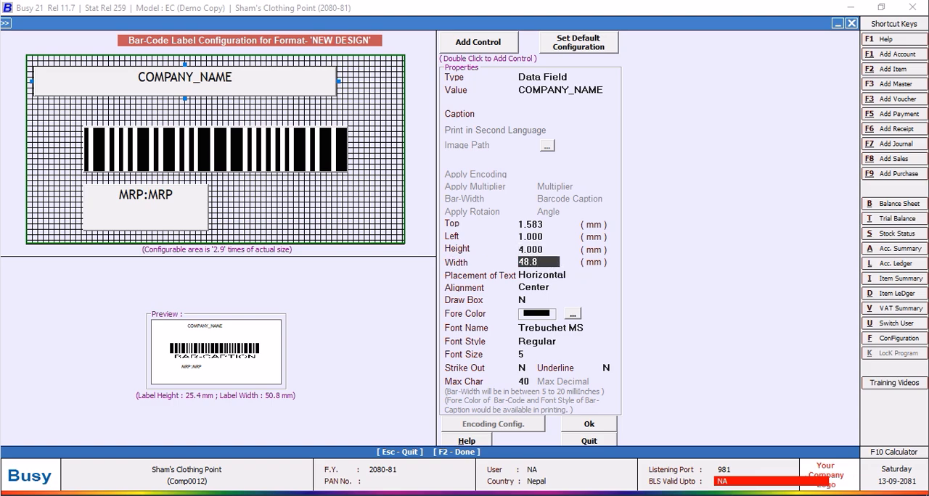
pyautogui.press('Return')
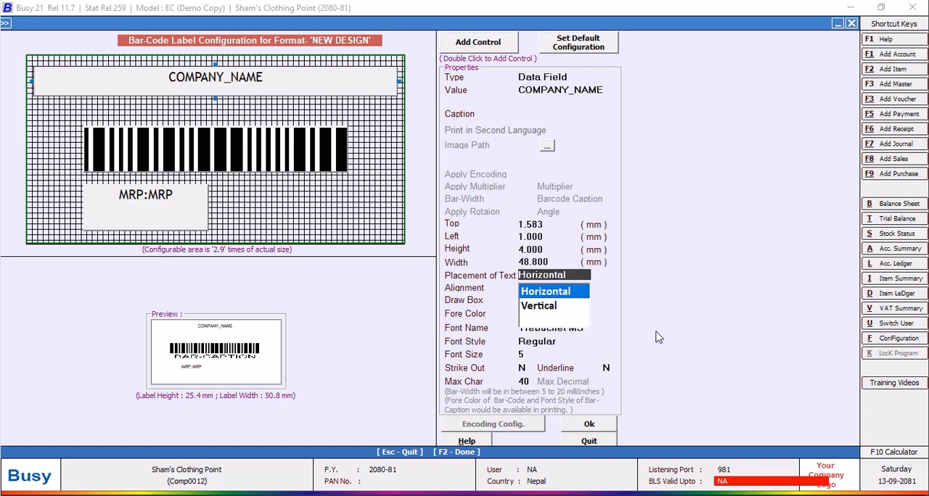
# Set the COMPANY_NAME field's top offset to 1 mm and its height to 3 mm.
pyautogui.click(540, 224)
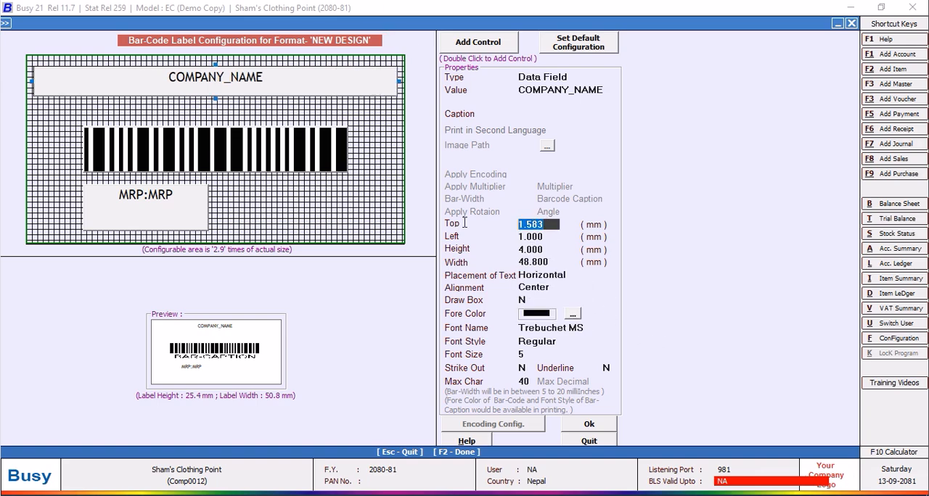
pyautogui.write('1.')
pyautogui.press('Return')
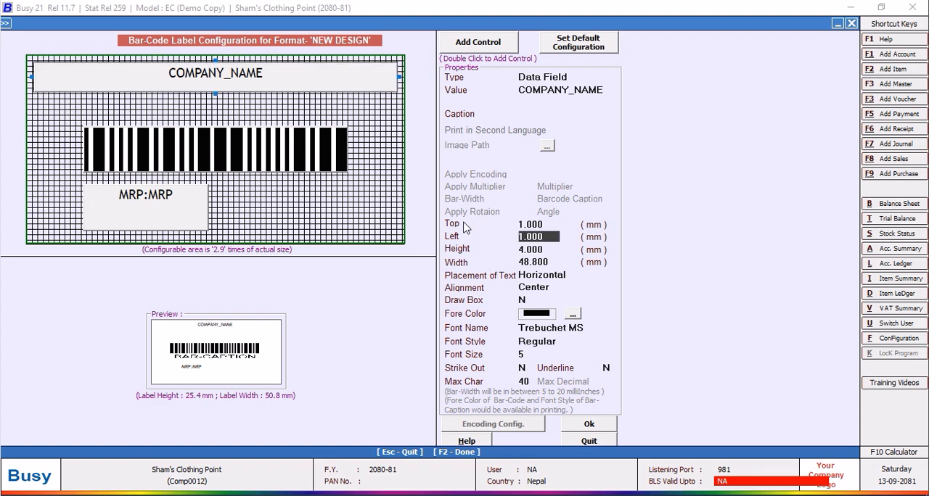
pyautogui.press('Return')
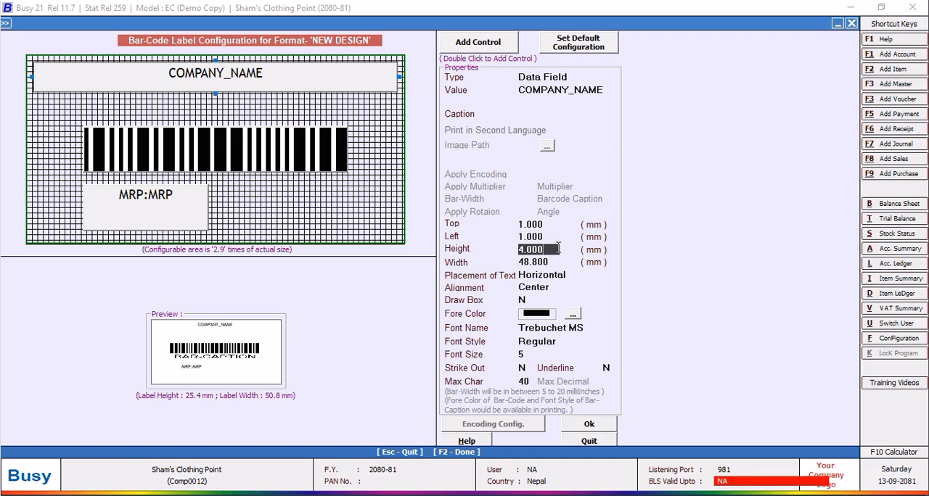
pyautogui.write('3.0')
pyautogui.press('Return')
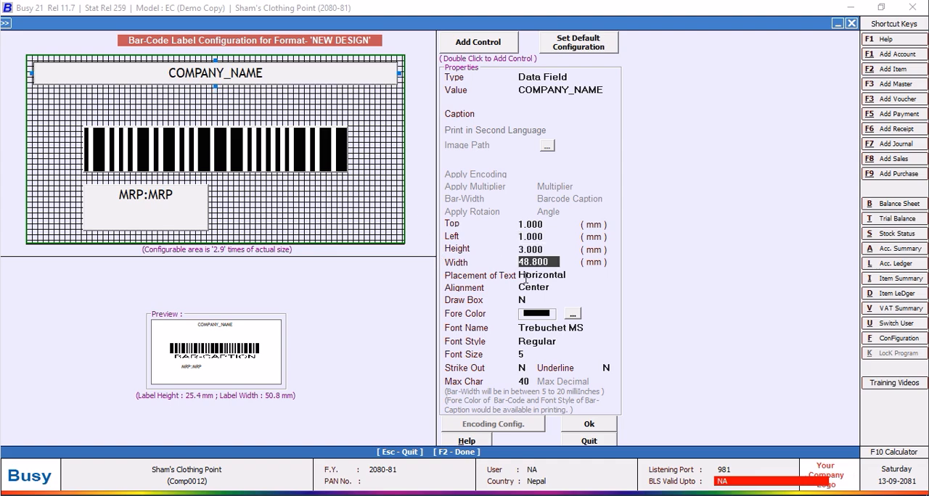
pyautogui.click(545, 238)
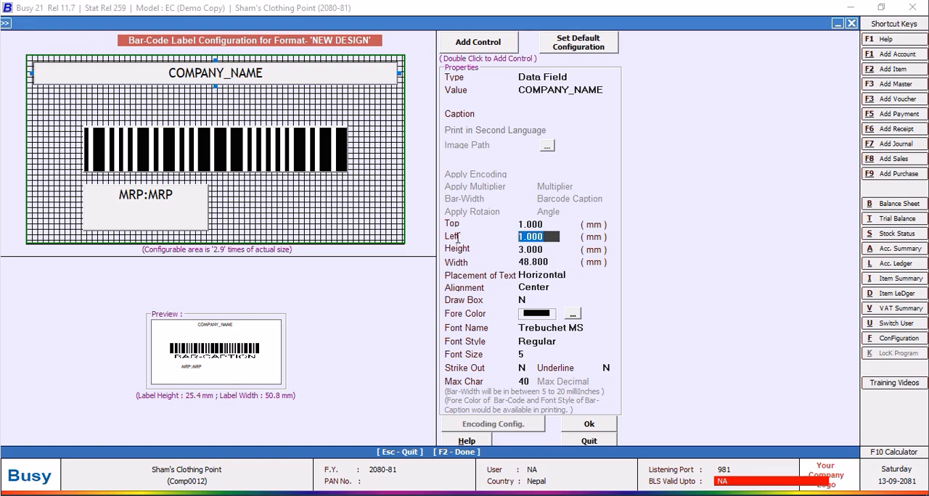
# Set the COMPANY_NAME field's left offset to 0.5 mm and its width to 49.8 mm.
pyautogui.write('0.5')
pyautogui.press('Return')
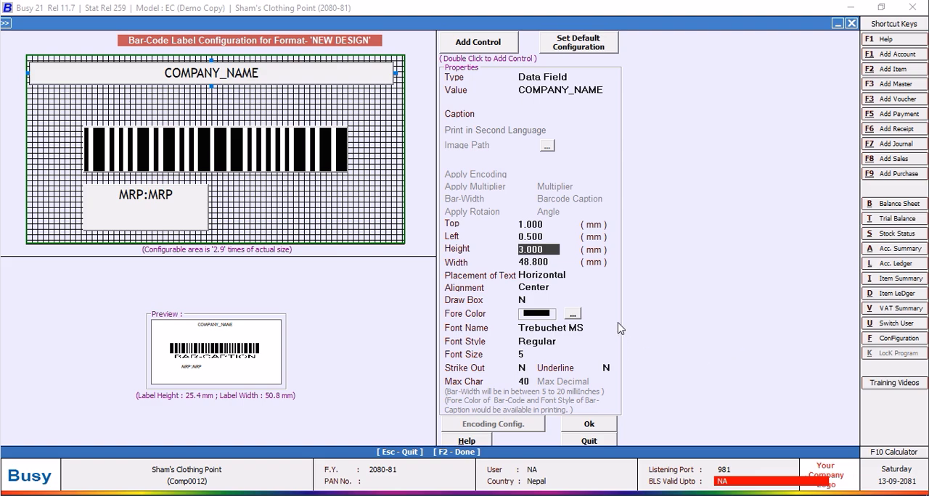
pyautogui.press('Return')
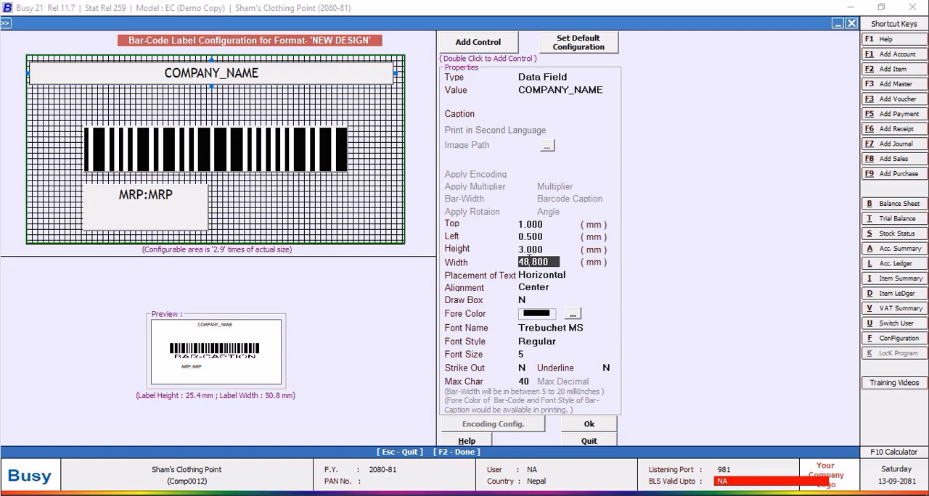
pyautogui.write('9')
pyautogui.press('Return')
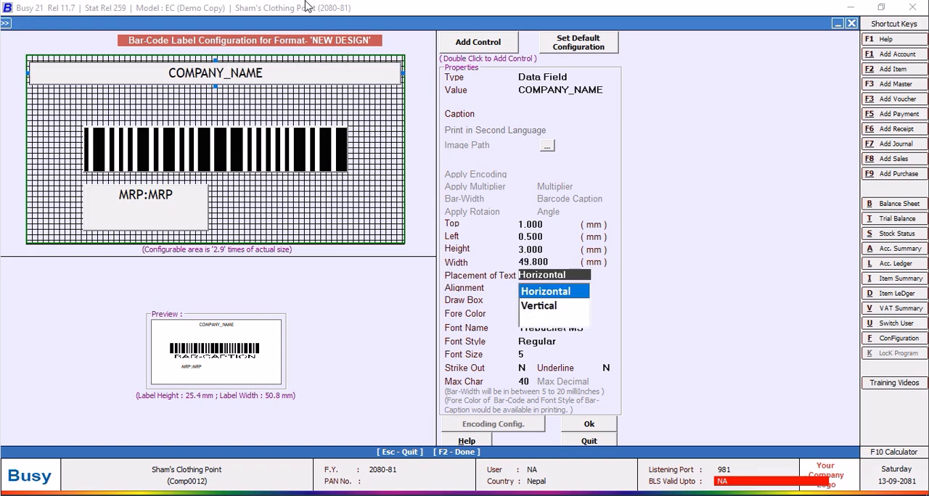
pyautogui.click(550, 225)
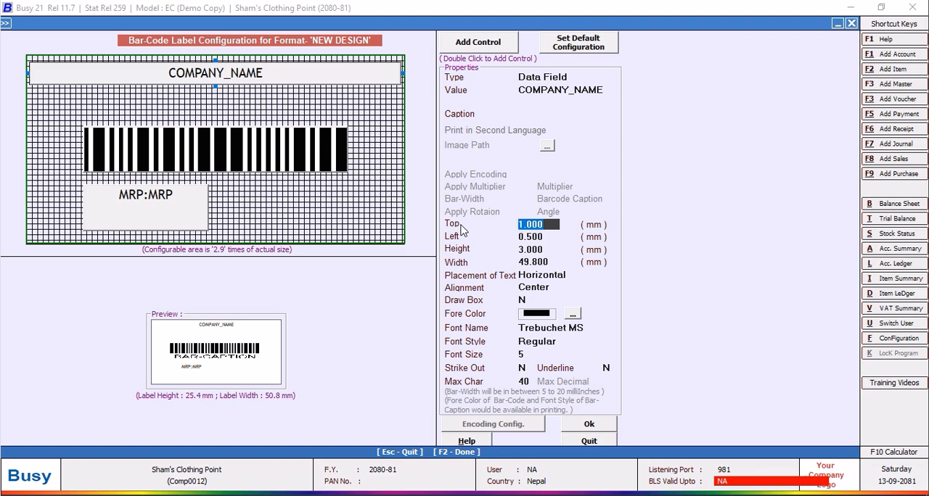
pyautogui.write('5')
pyautogui.press('Return')
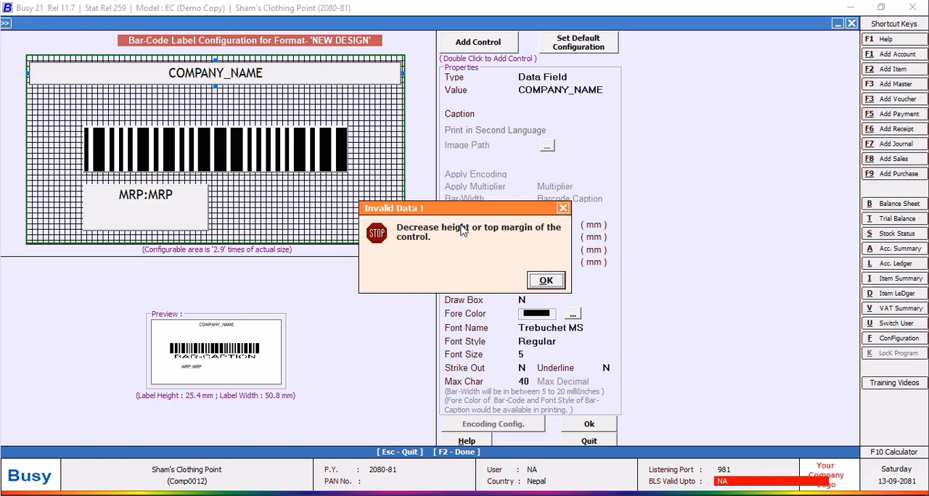
pyautogui.click(548, 283)
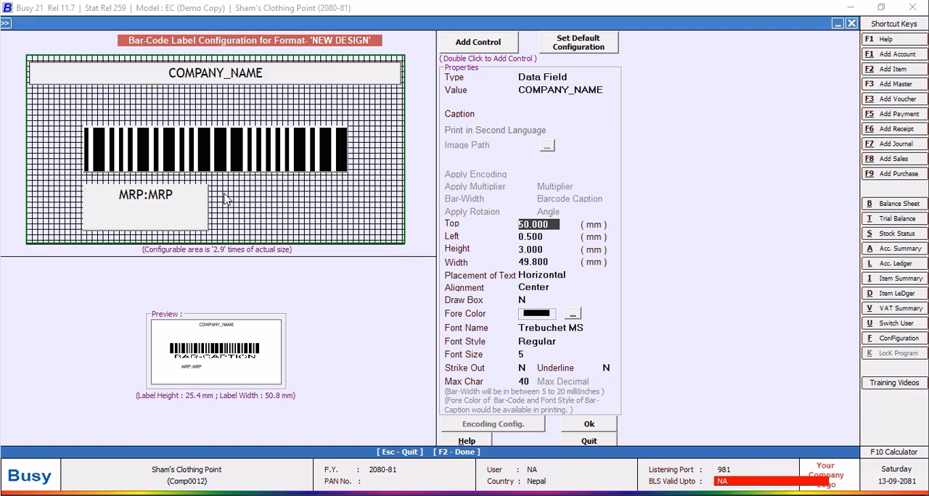
pyautogui.click(275, 79)
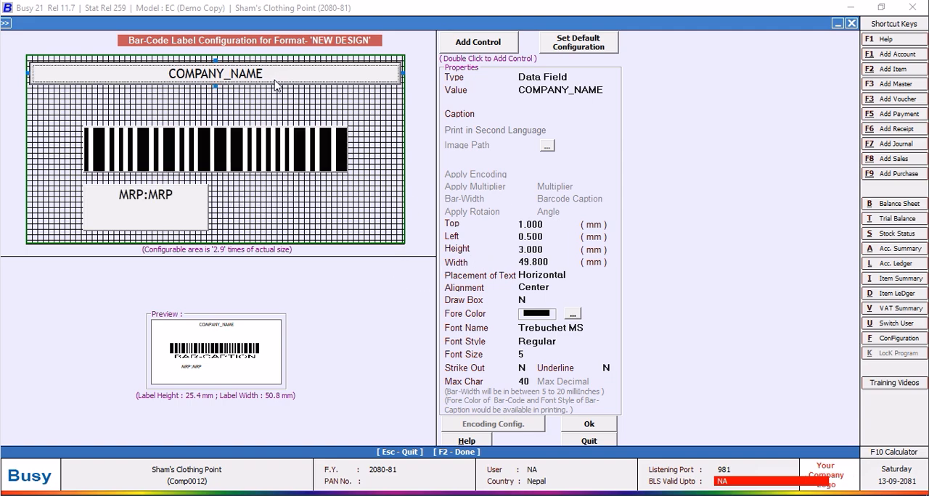
# Set the COMPANY_NAME field's top offset to 0.5 mm and its font size to 8.
pyautogui.click(544, 229)
pyautogui.write('0.50')
pyautogui.press('Return')
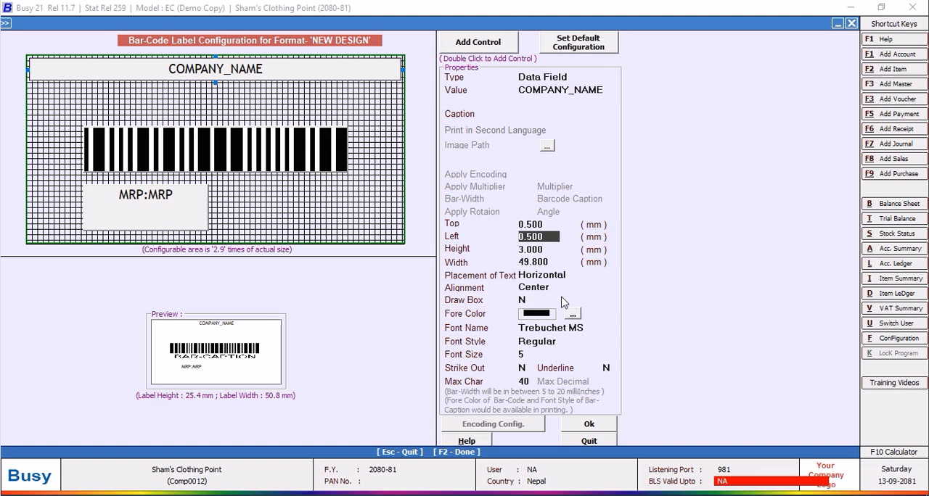
pyautogui.click(536, 355)
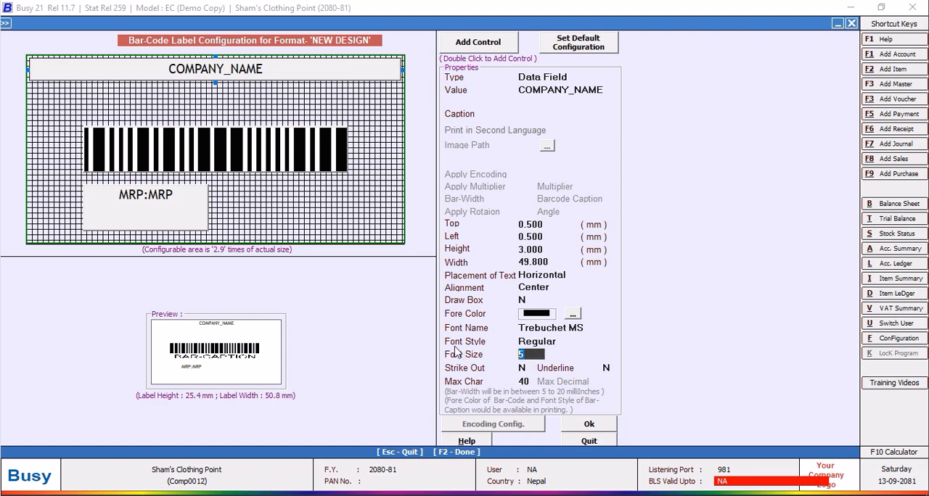
pyautogui.write('8')
pyautogui.press('Return')
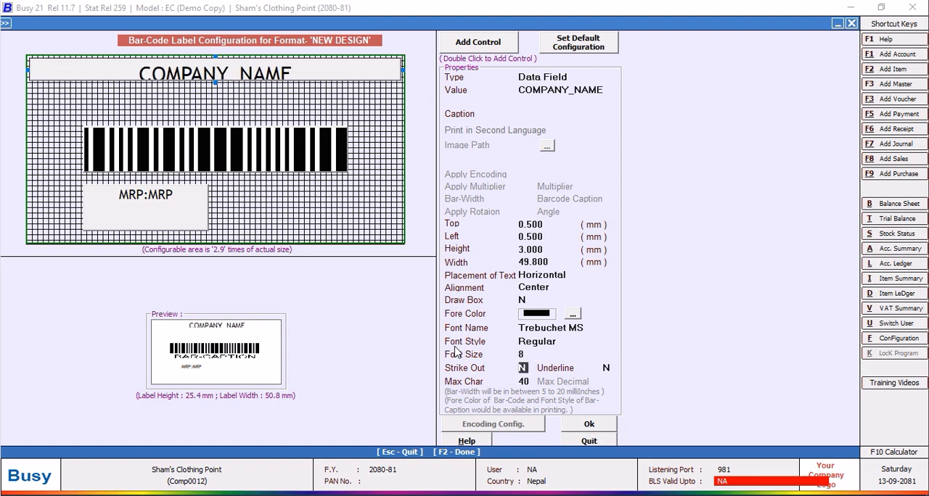
# Change the COMPANY_NAME field's font to Arial, then accept the label layout and save the format's configuration.
pyautogui.click(590, 328)
pyautogui.moveTo(608, 410); pyautogui.dragTo(611, 367)
pyautogui.click(606, 345)
pyautogui.scroll(6, 605, 345)
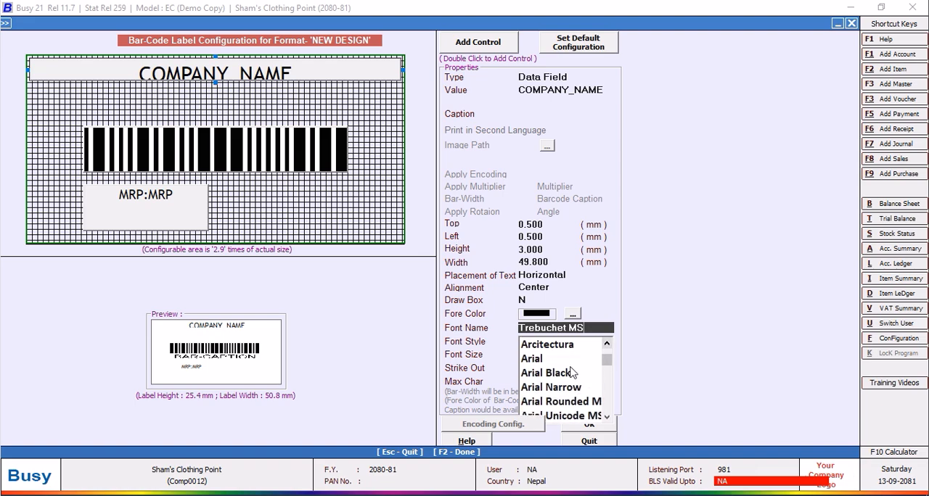
pyautogui.click(534, 364)
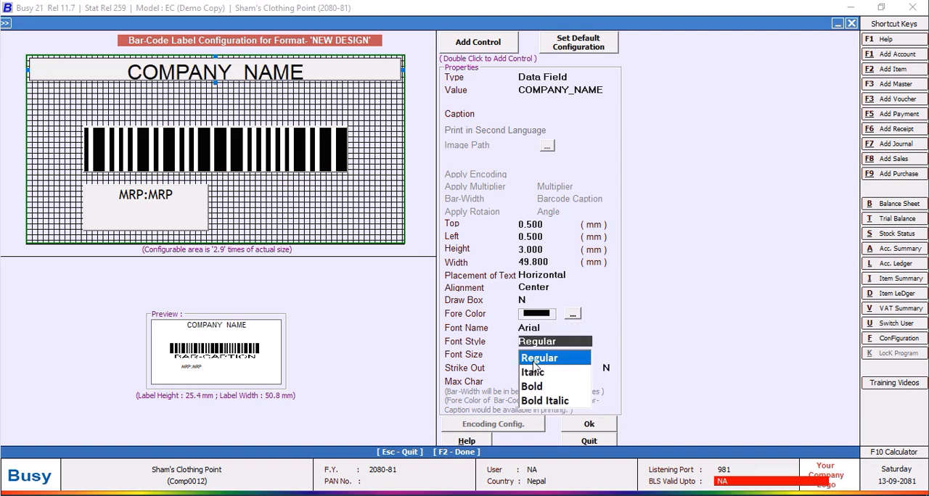
pyautogui.click(588, 427)
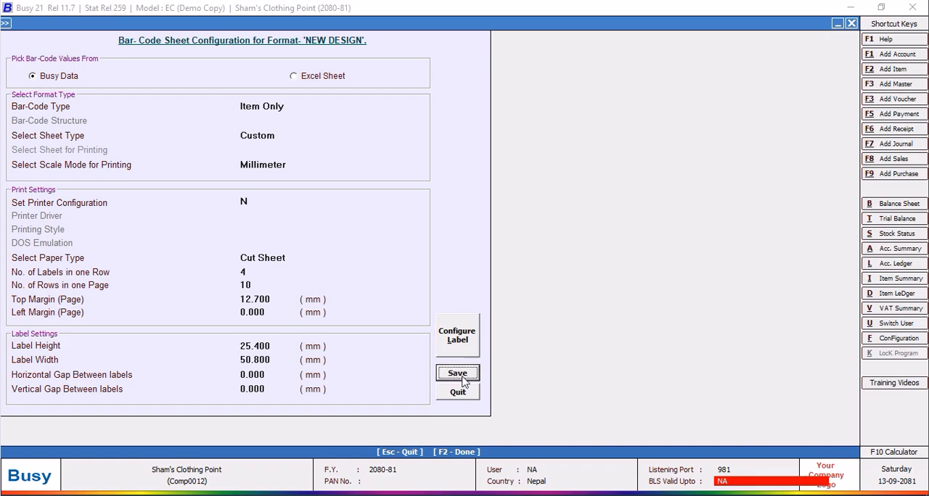
pyautogui.click(458, 374)
# Reopen the label configuration of the NEW DESIGN format and select its COMPANY_NAME field.
pyautogui.click(383, 120)
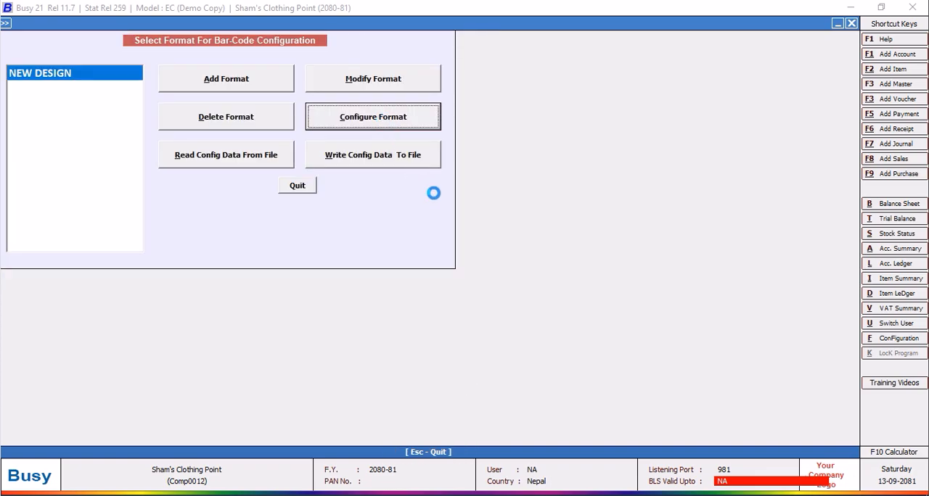
pyautogui.click(458, 338)
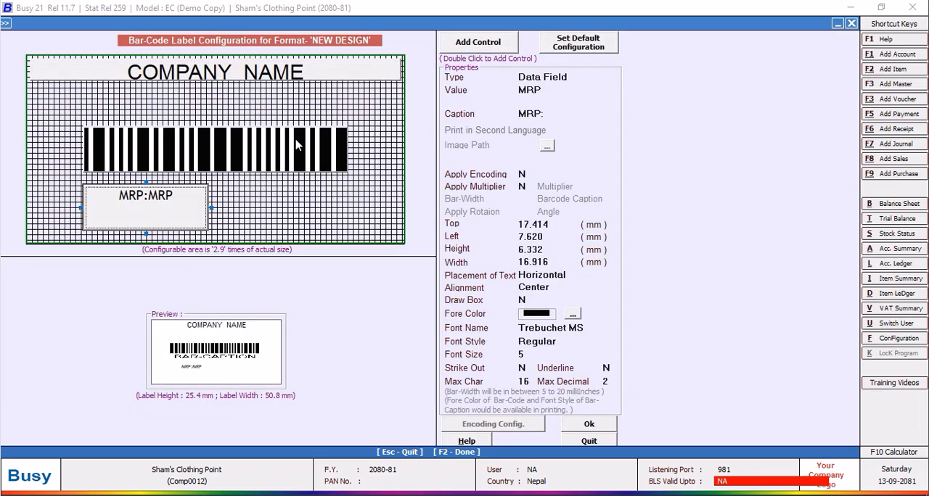
pyautogui.click(341, 74)
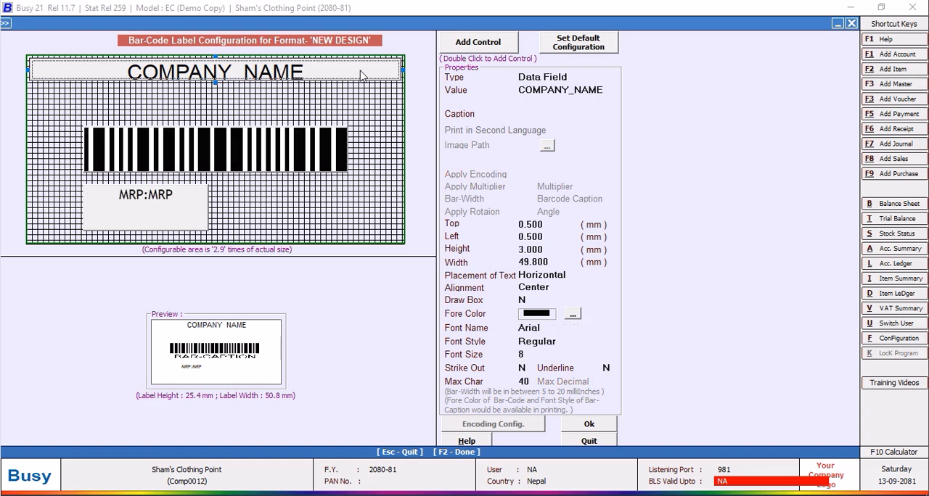
pyautogui.click(468, 47)
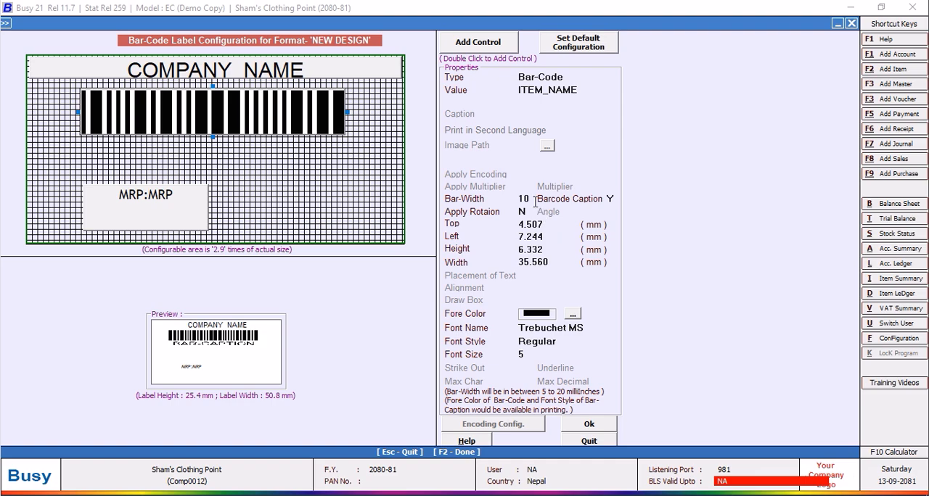
# Set the top offset of the ITEM_NAME bar-code to 3.5 mm.
pyautogui.click(536, 225)
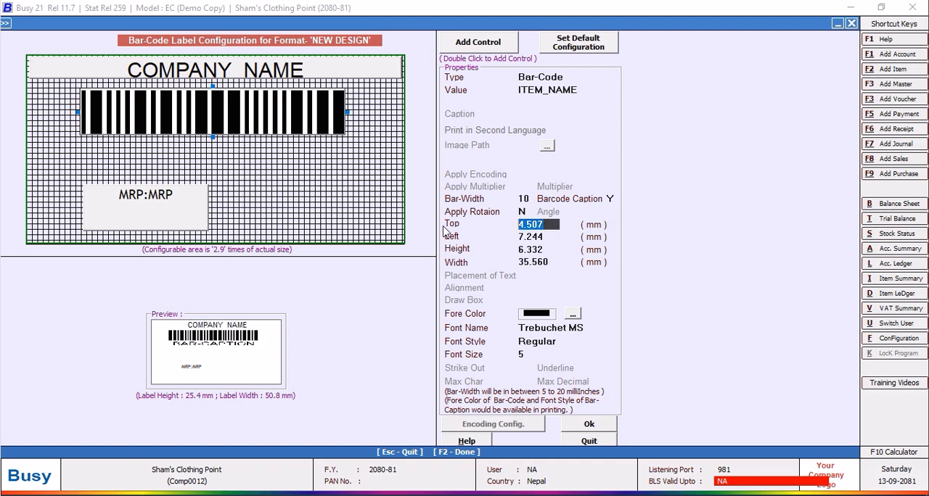
pyautogui.write('3.')
pyautogui.press('Return')
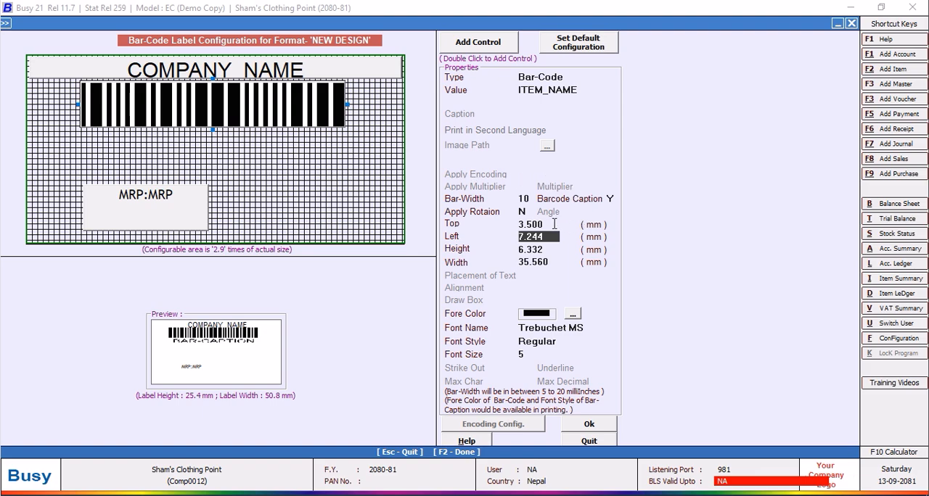
# Set the MRP field's height to 4 mm and move it just below the bar-code, near the label's left edge.
pyautogui.click(164, 208)
pyautogui.moveTo(336, 208); pyautogui.dragTo(380, 216)
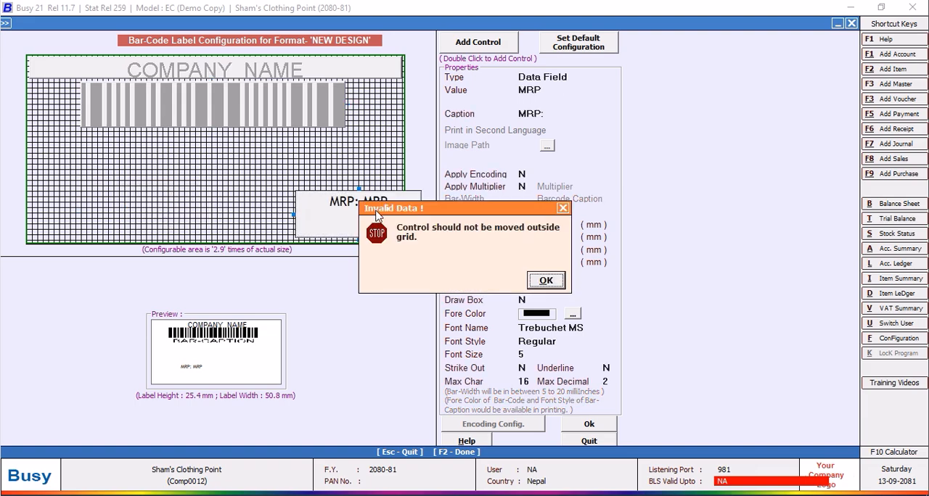
pyautogui.click(543, 280)
pyautogui.click(553, 250)
pyautogui.write('4')
pyautogui.press('Return')
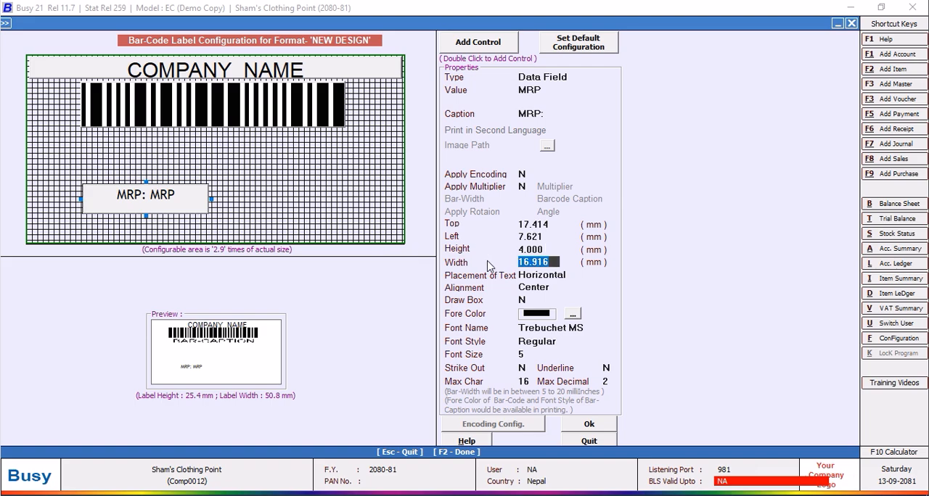
pyautogui.moveTo(155, 209); pyautogui.dragTo(107, 152)
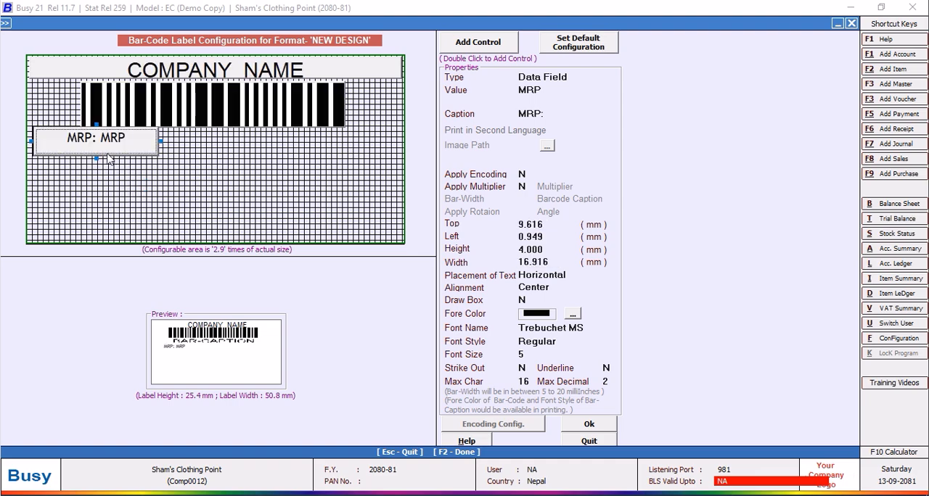
# Delete the ITEM_NAME bar-code from the label.
pyautogui.click(217, 122)
pyautogui.press('Delete')
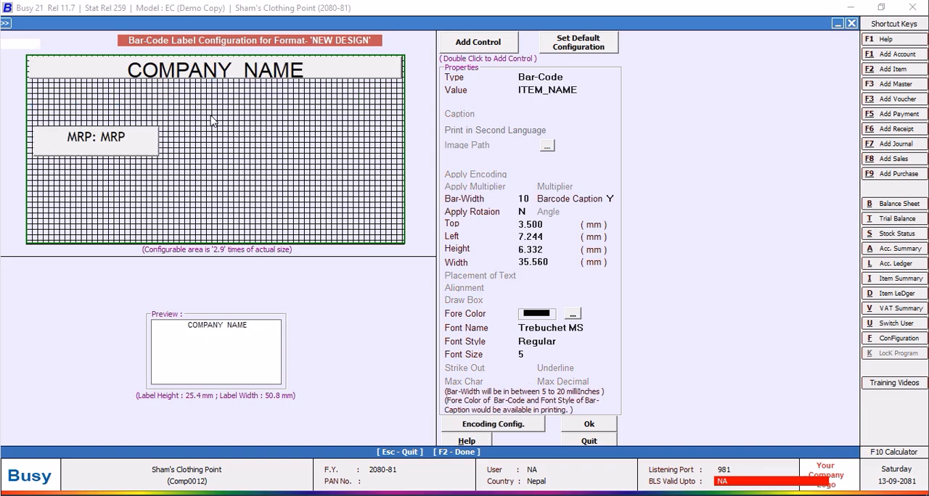
# Move the MRP field directly beneath COMPANY_NAME at the label's left edge and resize it to about 27.2 mm wide and 2.8 mm high.
pyautogui.click(143, 144)
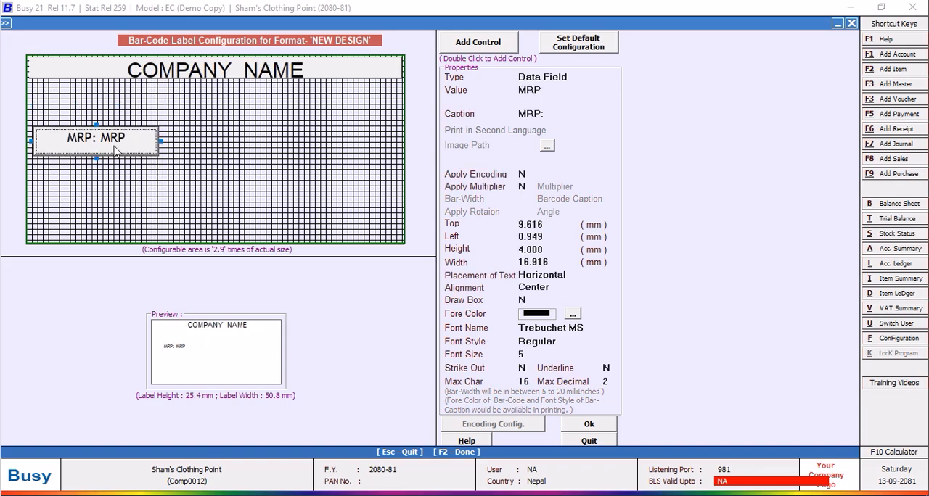
pyautogui.moveTo(95, 156); pyautogui.dragTo(97, 145)
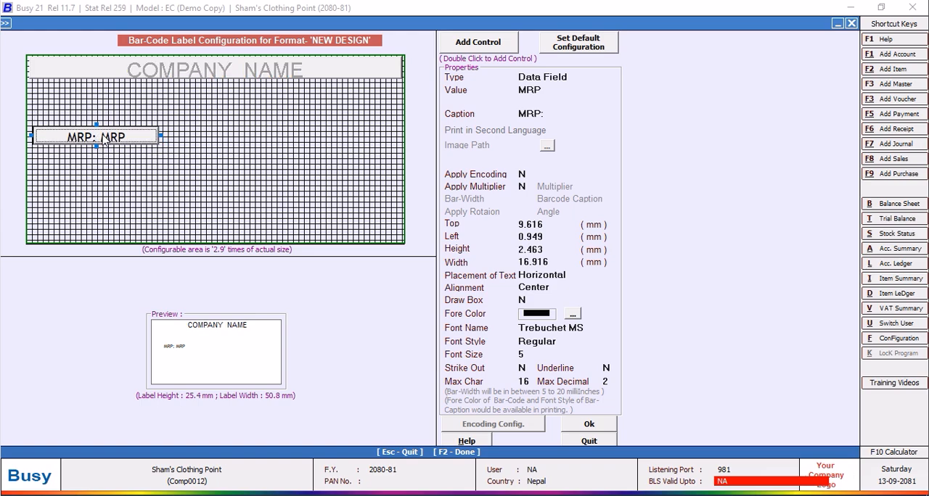
pyautogui.moveTo(105, 136); pyautogui.dragTo(115, 104)
pyautogui.moveTo(178, 91); pyautogui.dragTo(233, 90)
pyautogui.moveTo(47, 92); pyautogui.dragTo(29, 95)
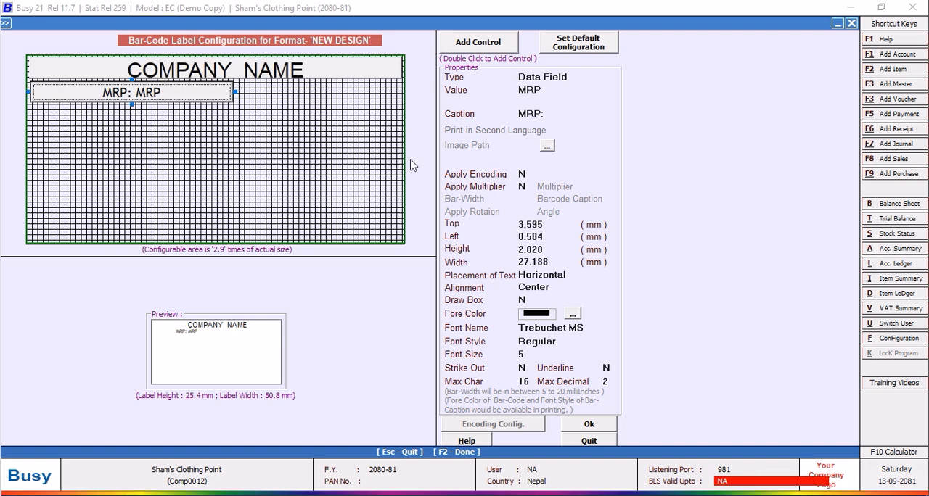
# Left-align the MRP field's text and widen the field to about 47.8 mm.
pyautogui.click(553, 287)
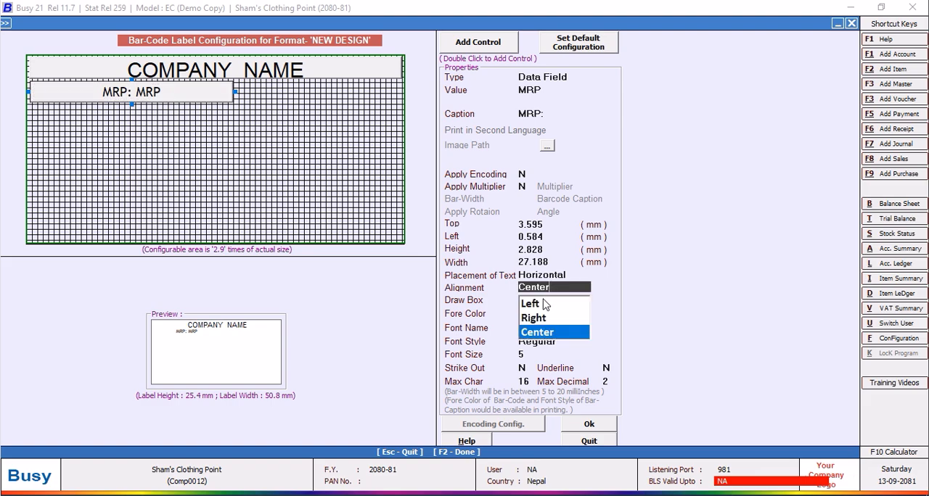
pyautogui.click(540, 306)
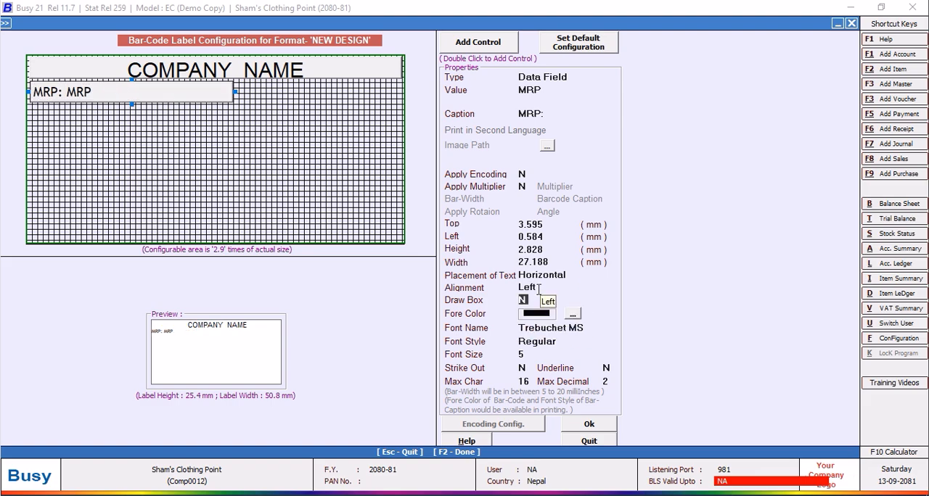
pyautogui.moveTo(235, 92); pyautogui.dragTo(390, 96)
# Change the MRP field's value to ITEM_NAME and set its left offset to 0.4 mm, matching the COMPANY_NAME field.
pyautogui.click(561, 87)
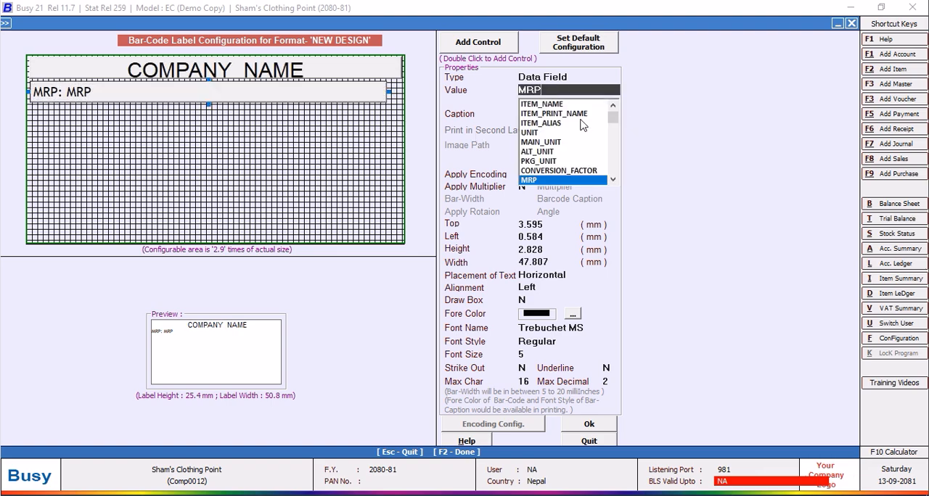
pyautogui.click(557, 109)
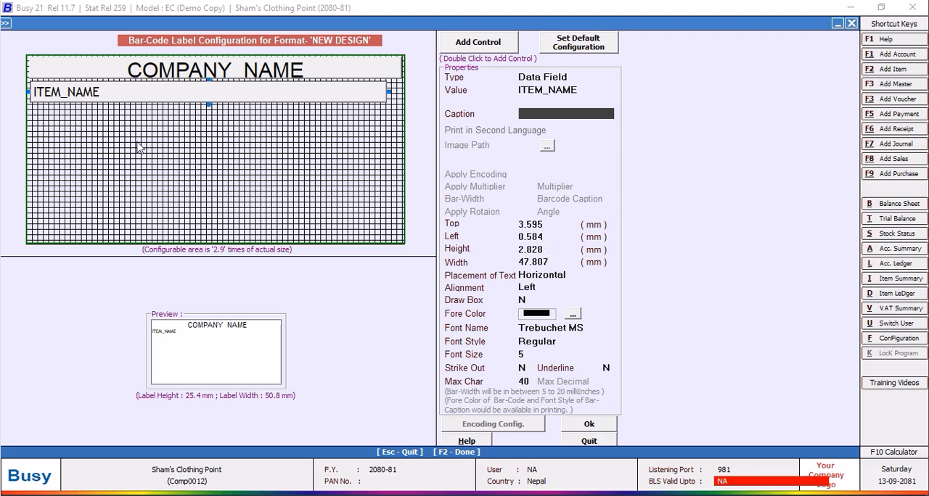
pyautogui.click(63, 73)
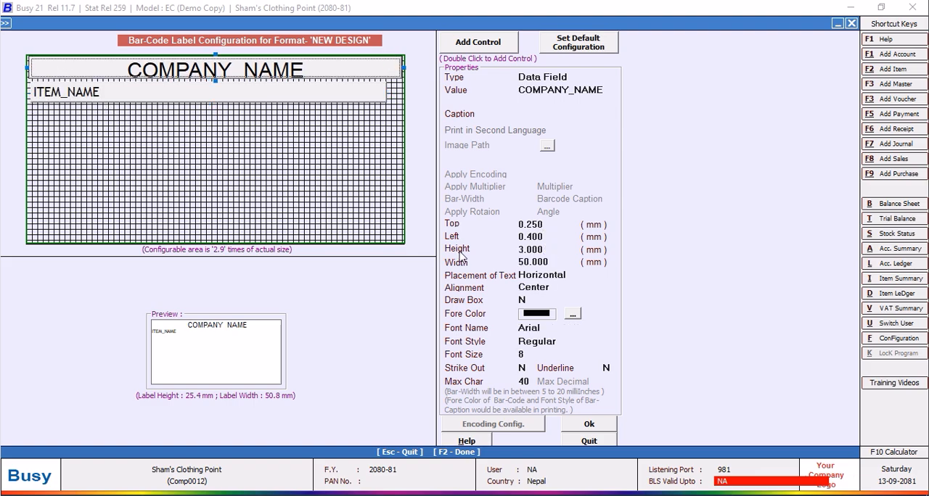
pyautogui.click(64, 94)
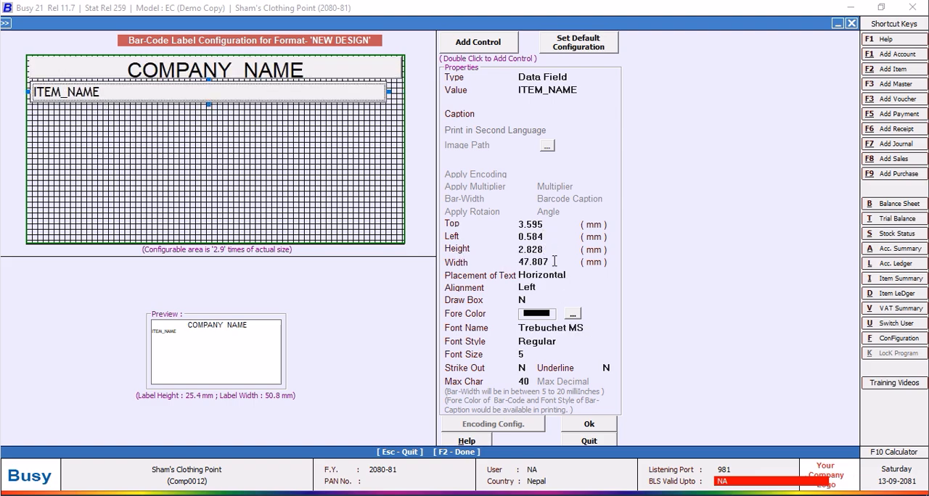
pyautogui.moveTo(550, 237); pyautogui.dragTo(424, 236)
pyautogui.write('0.4')
pyautogui.press('Return')
# Set the ITEM_NAME field's width to 50 mm to match the COMPANY_NAME field.
pyautogui.click(384, 70)
pyautogui.click(346, 102)
pyautogui.moveTo(558, 262); pyautogui.dragTo(396, 259)
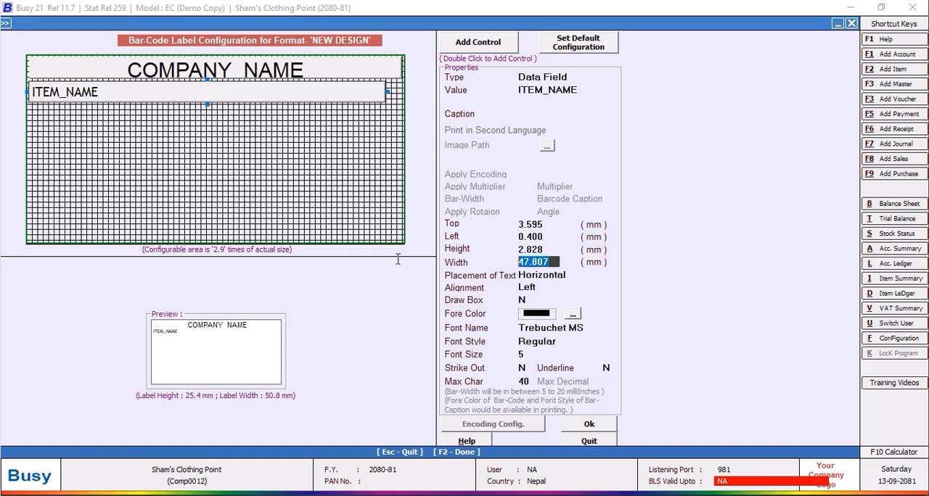
pyautogui.write('50.00')
pyautogui.press('Return')
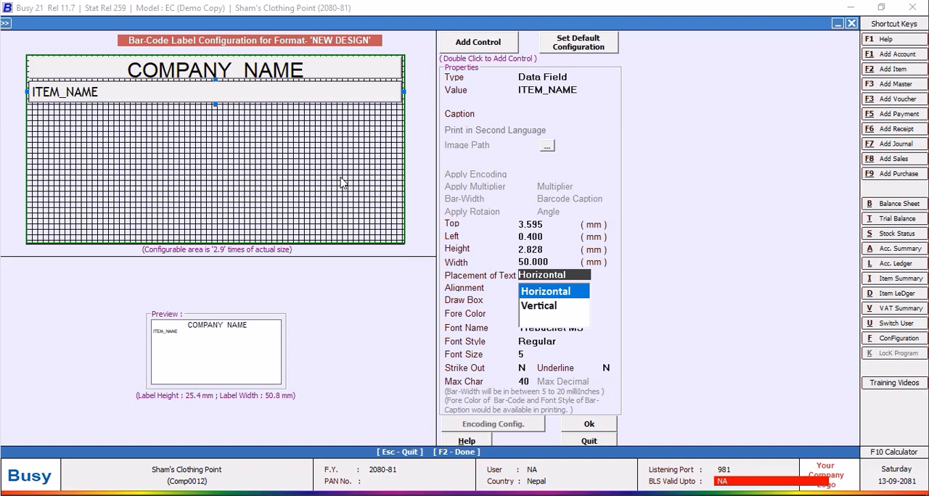
# Set the ITEM_NAME field's top offset to 3.5 mm so it sits just below COMPANY_NAME.
pyautogui.click(552, 224)
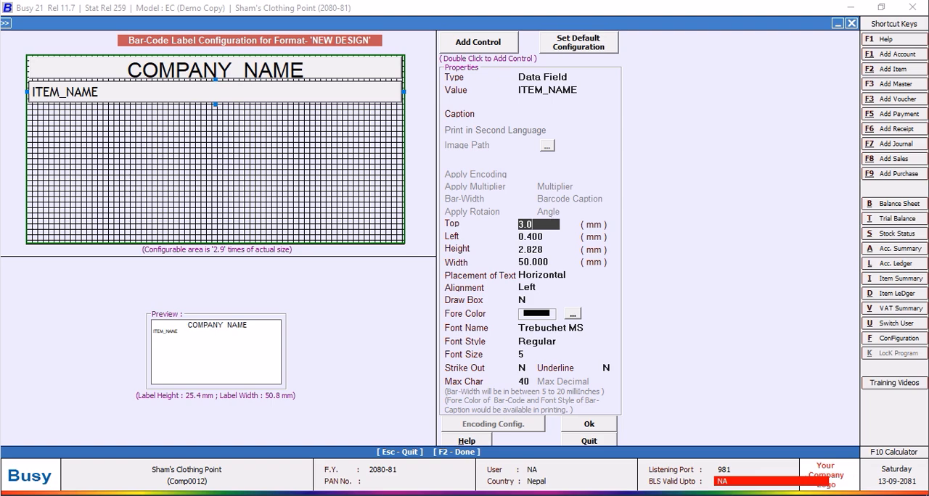
pyautogui.press('Return')
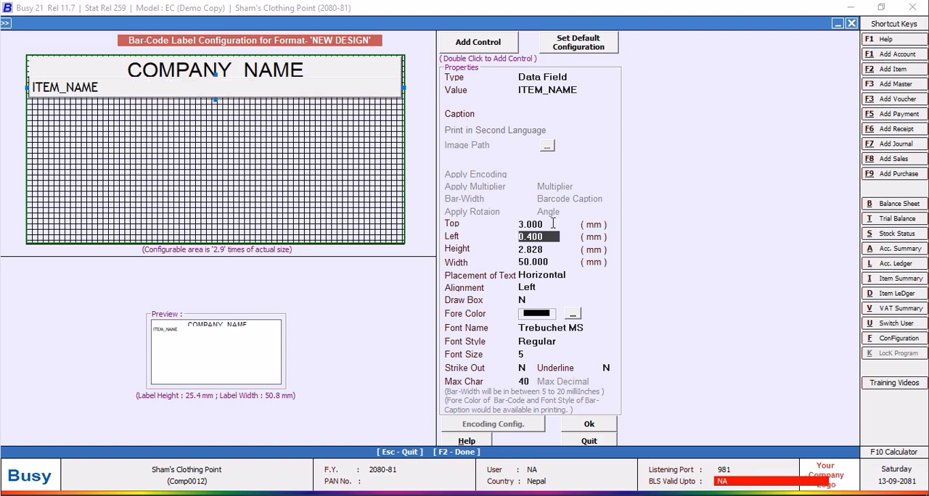
pyautogui.click(532, 222)
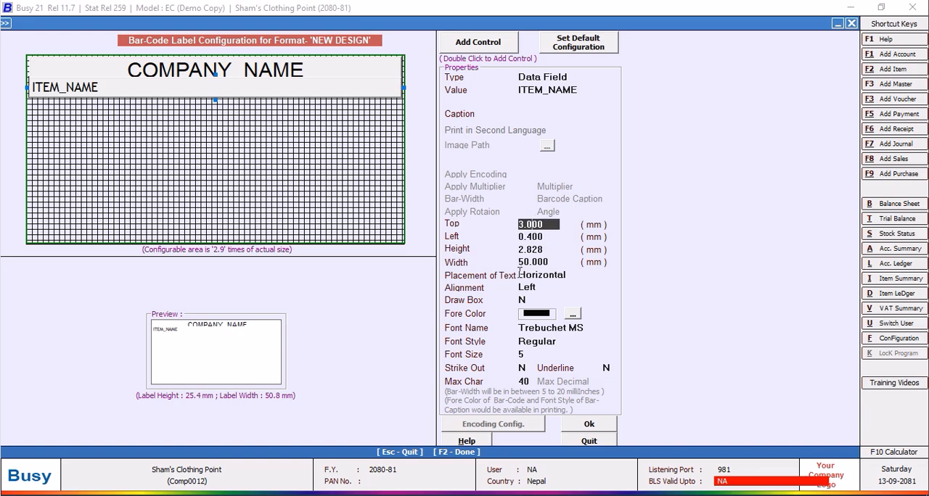
pyautogui.press('BackSpace')
pyautogui.press('Return')
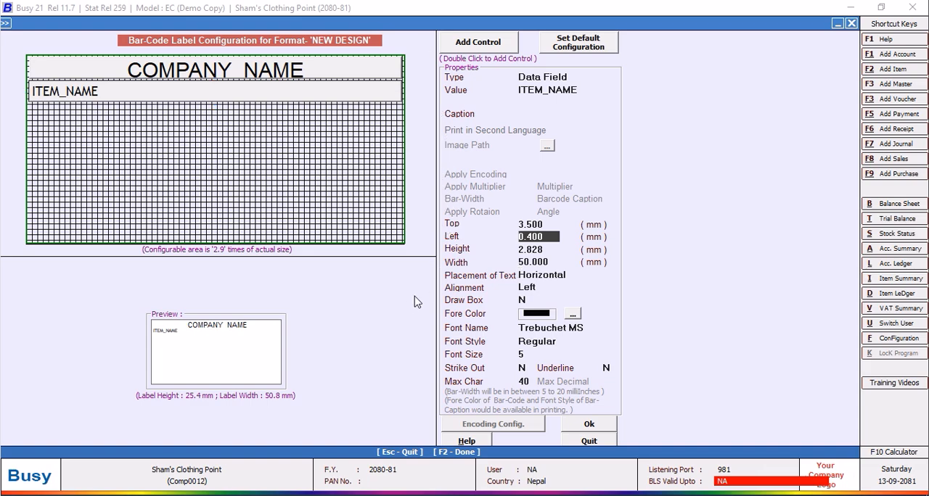
# Add a new control and place it beneath ITEM_NAME, about 6.7 mm from the label's top and 0.7 mm from its left edge.
pyautogui.doubleClick(480, 47)
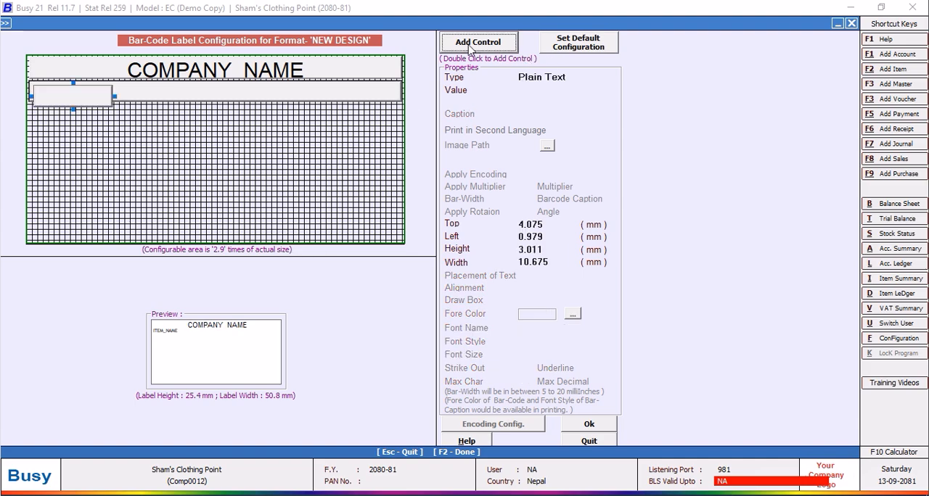
pyautogui.click(71, 91)
pyautogui.moveTo(79, 117); pyautogui.dragTo(88, 118)
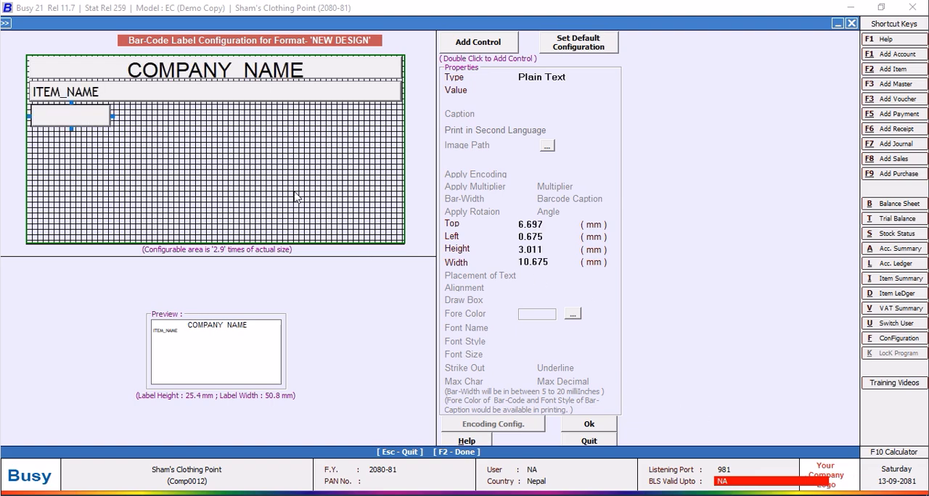
# Set the new blank control's height to 3 mm and its width to 20 mm.
pyautogui.click(548, 249)
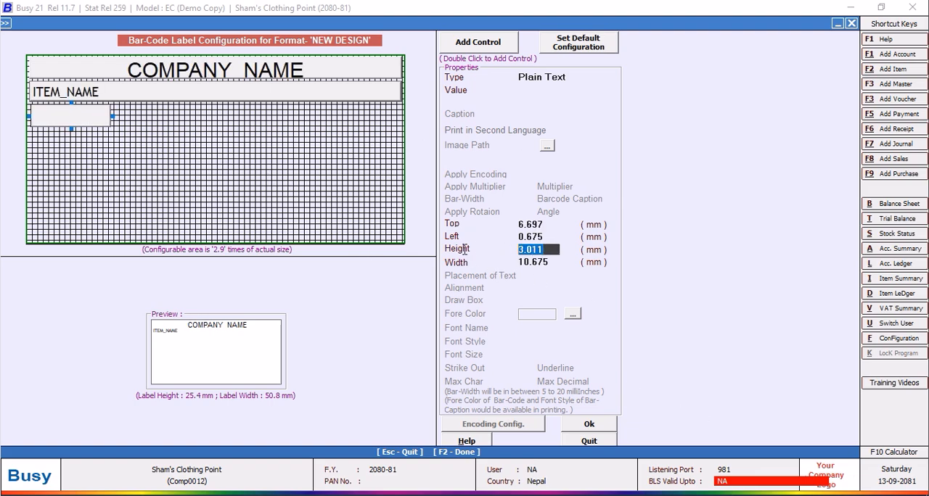
pyautogui.write('3.')
pyautogui.press('Return')
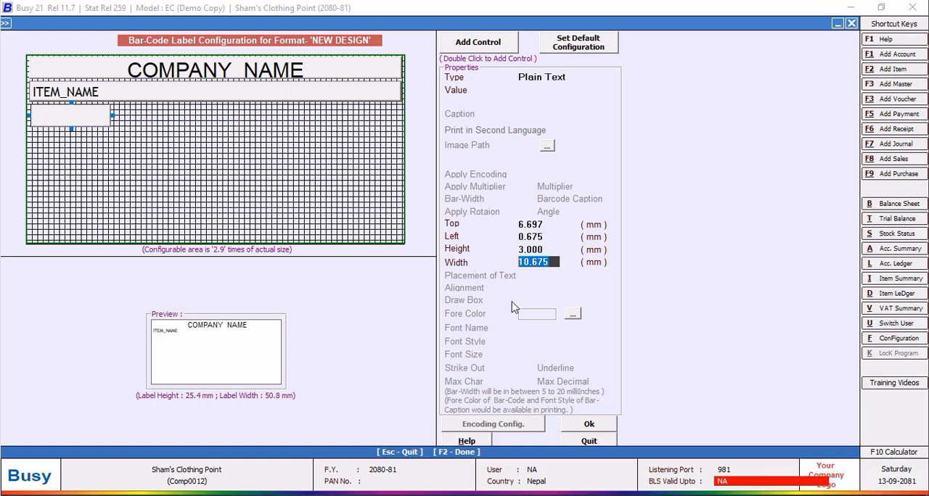
pyautogui.write('20')
pyautogui.press('Return')
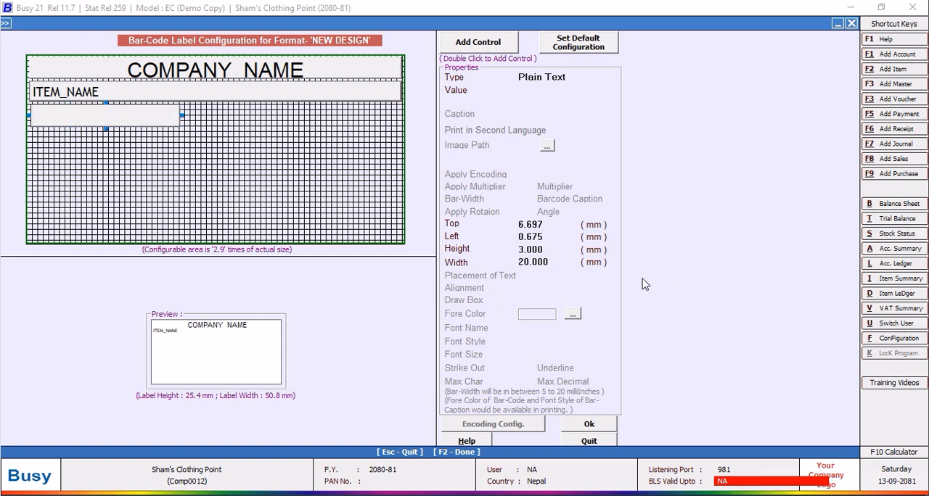
# Set the blank control's left offset to 0.4 mm to line it up with the fields above.
pyautogui.click(550, 237)
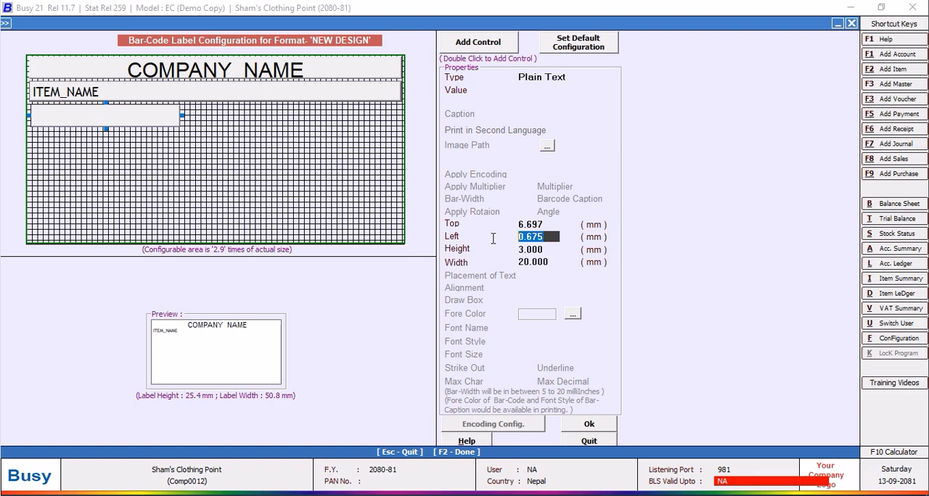
pyautogui.write('0.4')
pyautogui.press('Return')
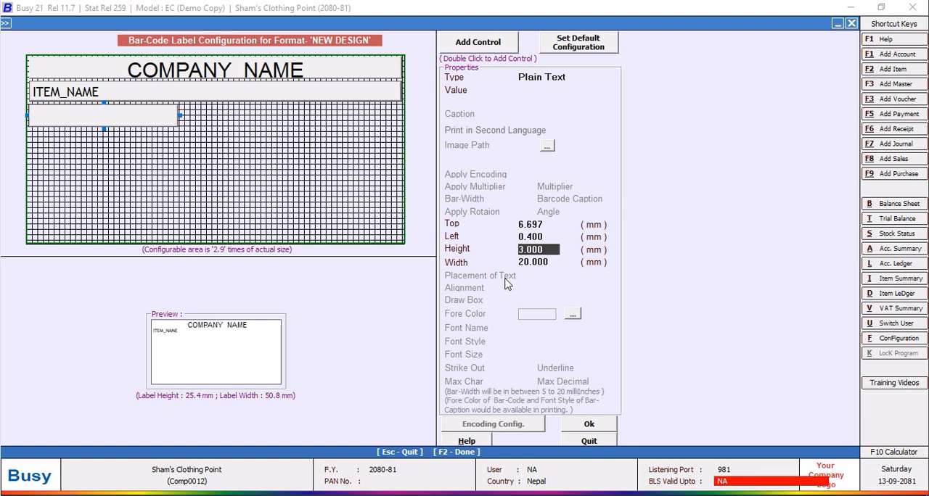
# Set the ITEM_NAME field's height to 3 mm to match the blank control beneath it.
pyautogui.click(158, 99)
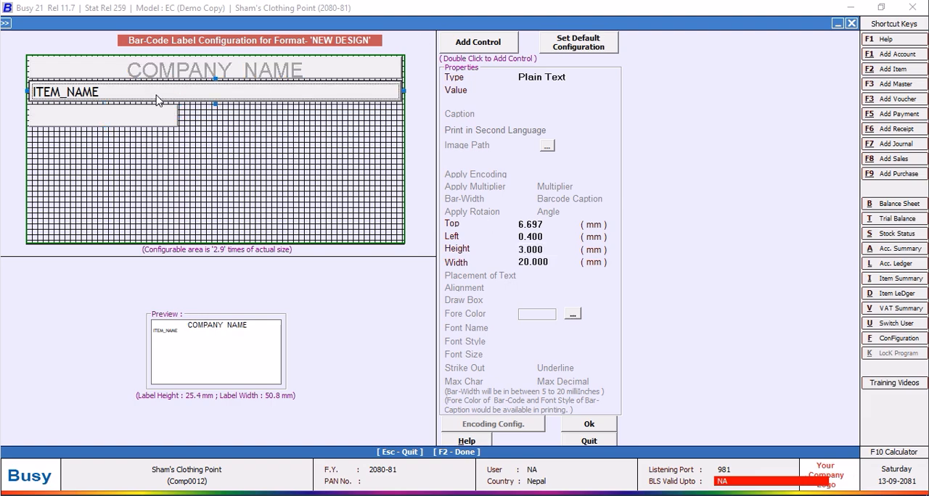
pyautogui.click(75, 129)
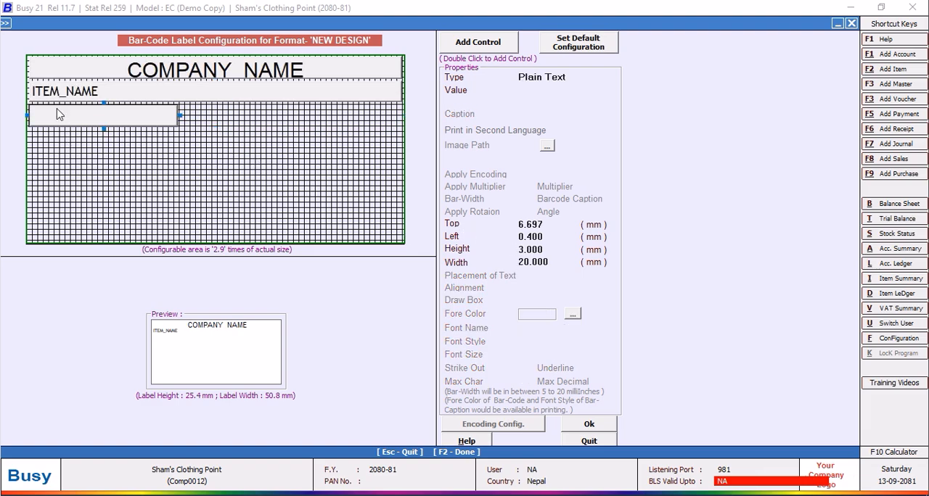
pyautogui.click(104, 99)
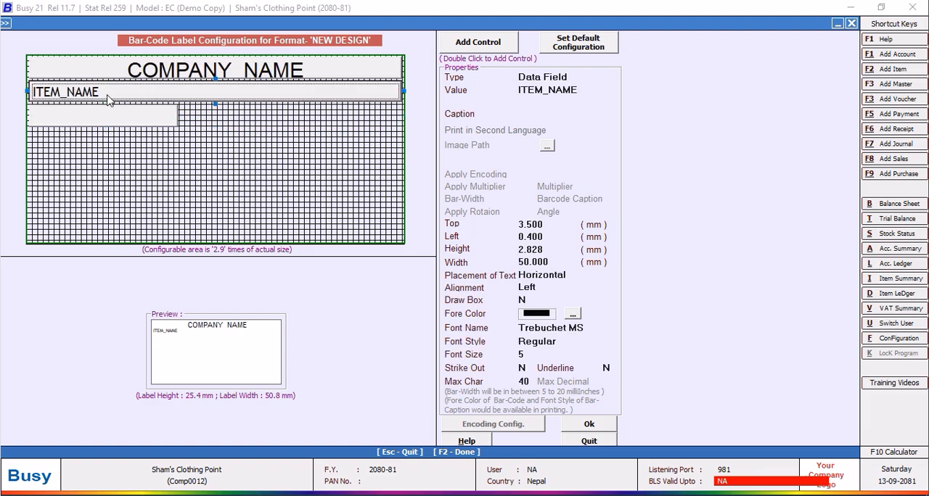
pyautogui.click(560, 250)
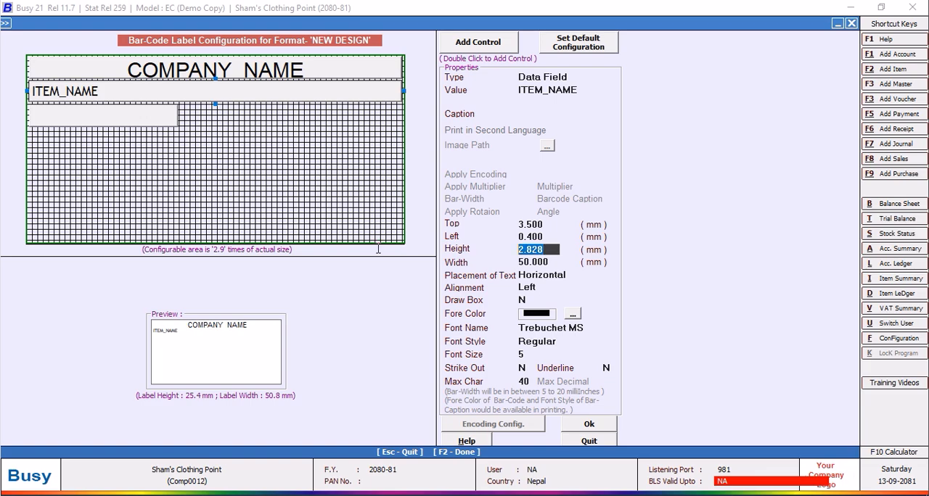
pyautogui.write('3.0')
pyautogui.press('Return')
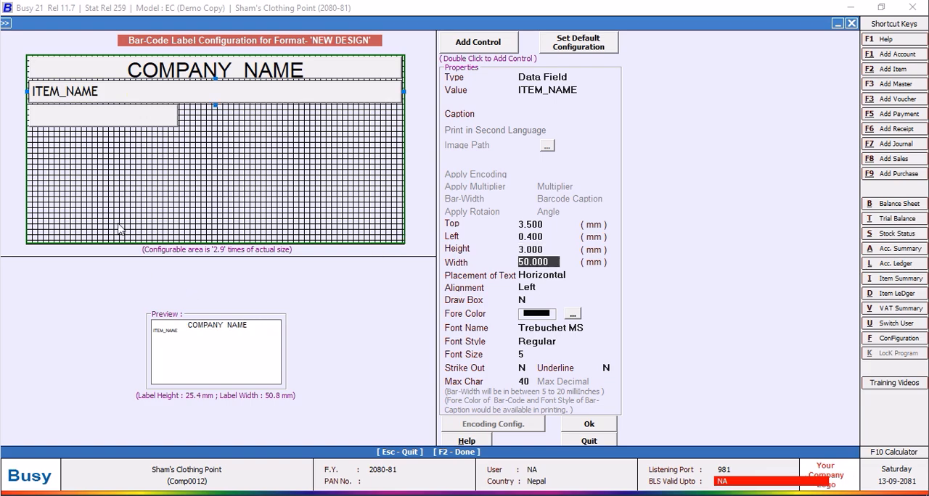
# Change the blank control beneath ITEM_NAME to a Data Field with the value SQL_QUERY_NUM.
pyautogui.click(57, 73)
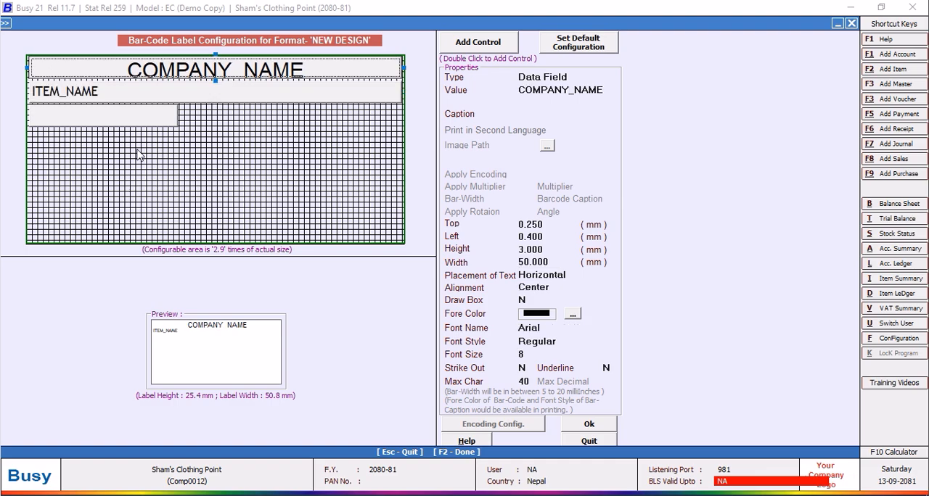
pyautogui.click(80, 116)
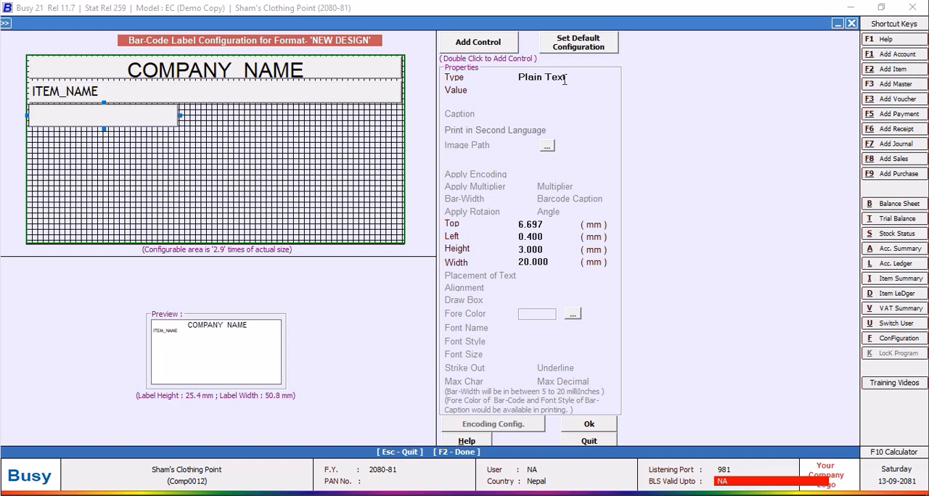
pyautogui.click(571, 79)
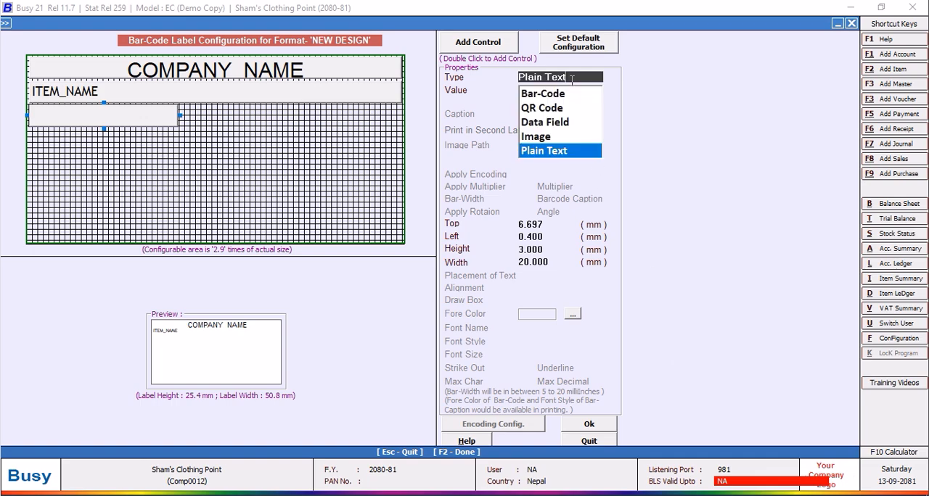
pyautogui.click(542, 122)
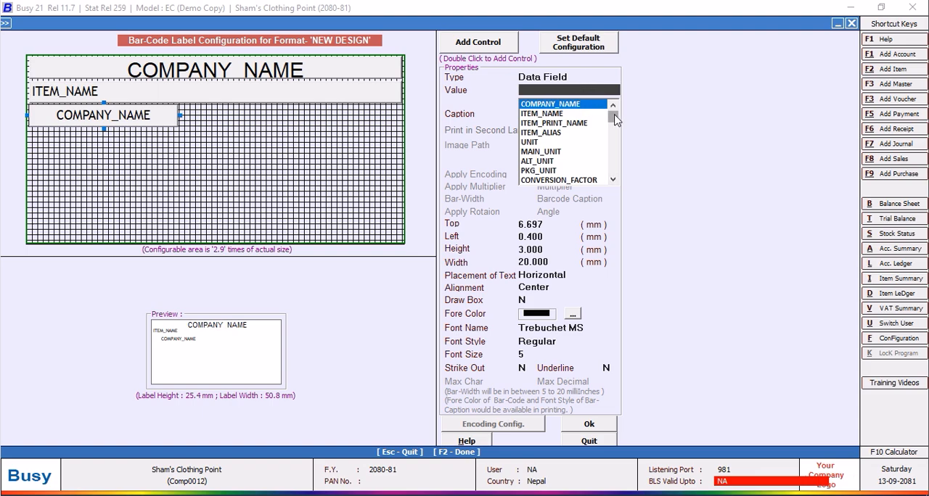
pyautogui.moveTo(614, 120); pyautogui.dragTo(615, 180)
pyautogui.click(575, 176)
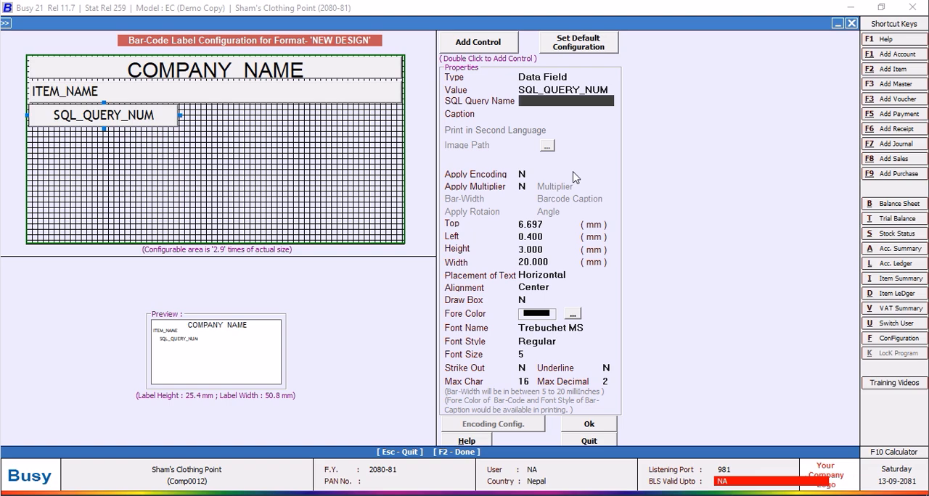
# Look through the data fields available as the value of the control beneath ITEM_NAME.
pyautogui.click(610, 90)
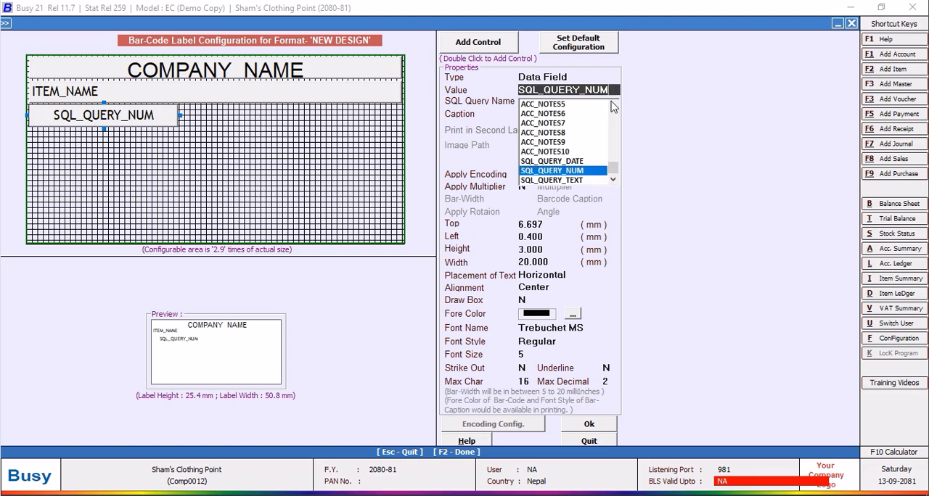
pyautogui.moveTo(615, 174); pyautogui.dragTo(616, 111)
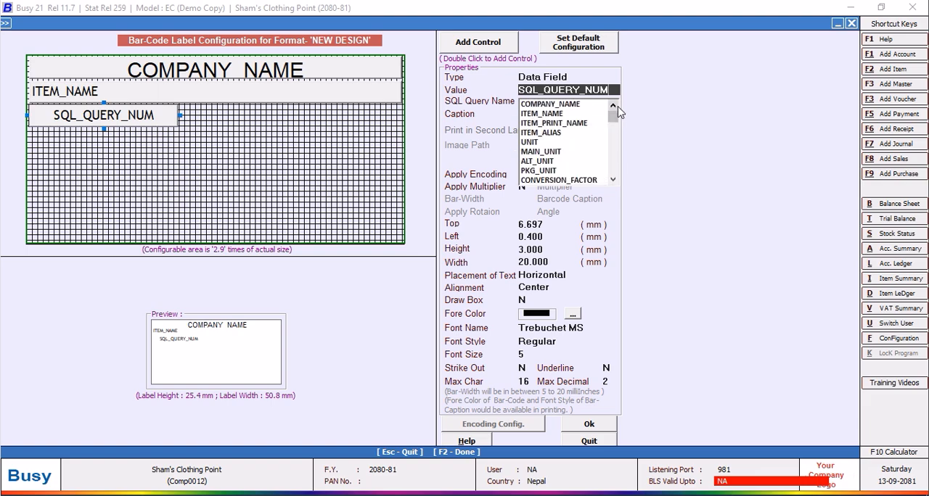
pyautogui.click(612, 180)
pyautogui.moveTo(612, 179); pyautogui.dragTo(612, 179)
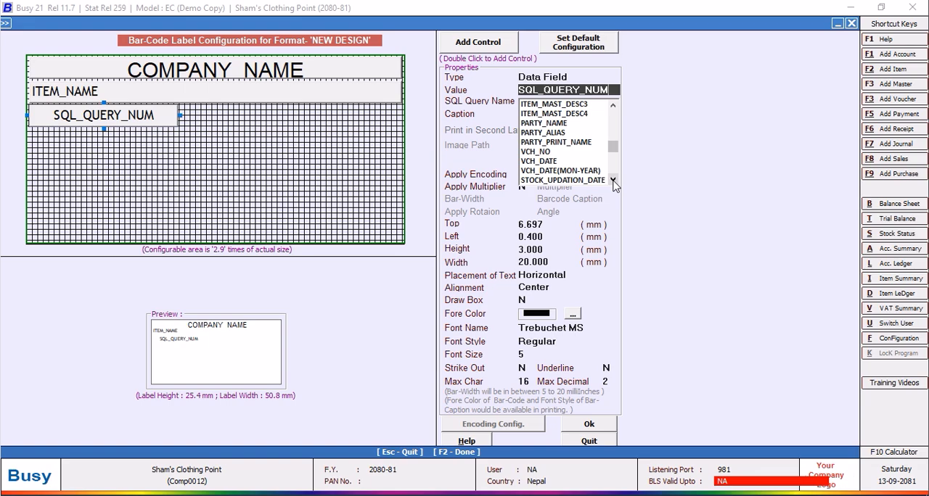
pyautogui.moveTo(613, 109); pyautogui.dragTo(613, 111)
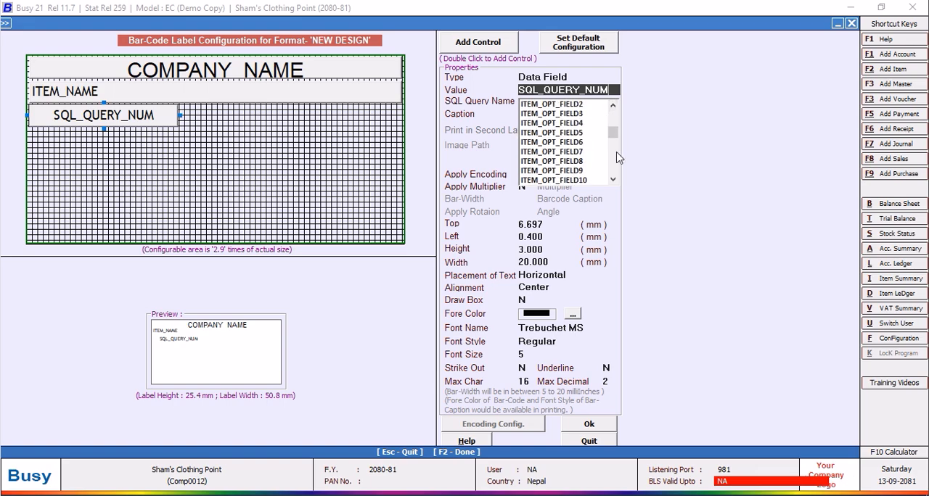
pyautogui.moveTo(613, 135)
pyautogui.mouseDown()
pyautogui.moveTo(613, 169)
pyautogui.moveTo(610, 118)
pyautogui.mouseUp()
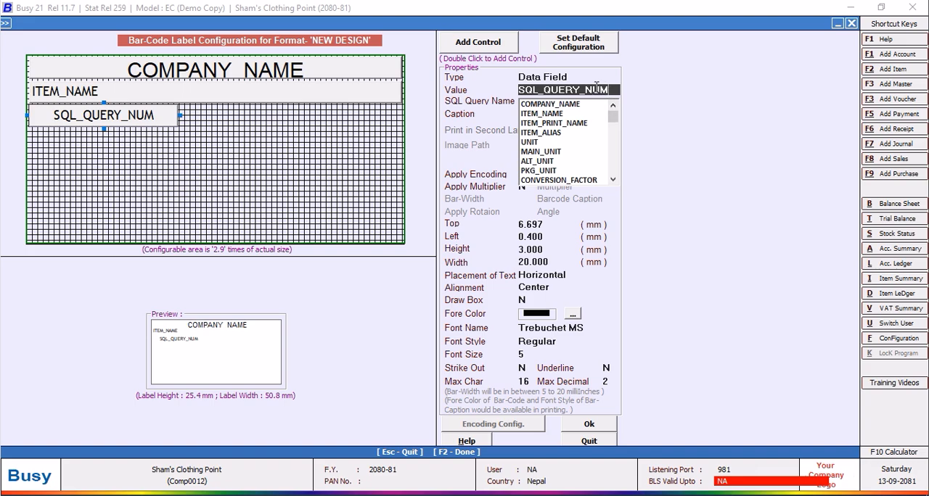
# Clear the SQL_QUERY_NUM value of the control beneath ITEM_NAME and examine the full list of data fields for a replacement.
pyautogui.press('BackSpace')
pyautogui.press('BackSpace')
pyautogui.press('BackSpace')
pyautogui.press('BackSpace')
pyautogui.press('BackSpace')
pyautogui.press('BackSpace')
pyautogui.press('BackSpace')
pyautogui.press('BackSpace')
pyautogui.press('BackSpace')
pyautogui.press('BackSpace')
pyautogui.press('BackSpace')
pyautogui.press('BackSpace')
pyautogui.press('BackSpace')
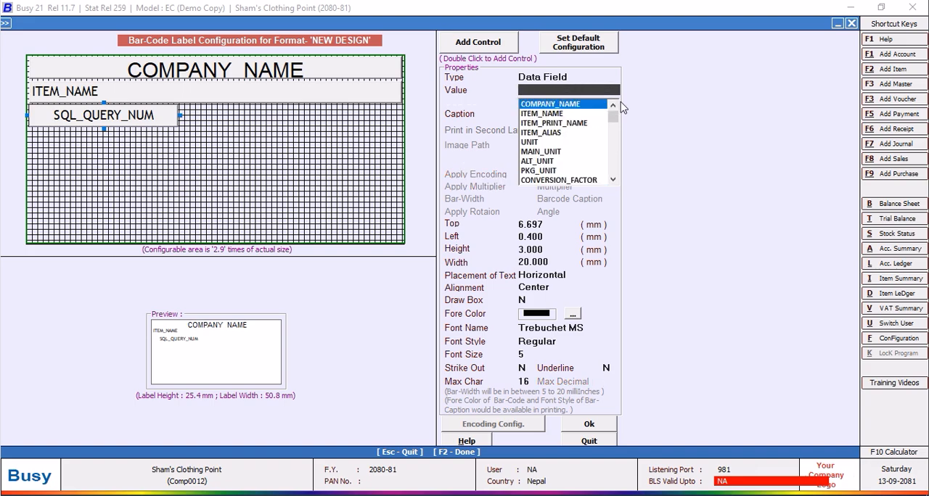
pyautogui.click(613, 179)
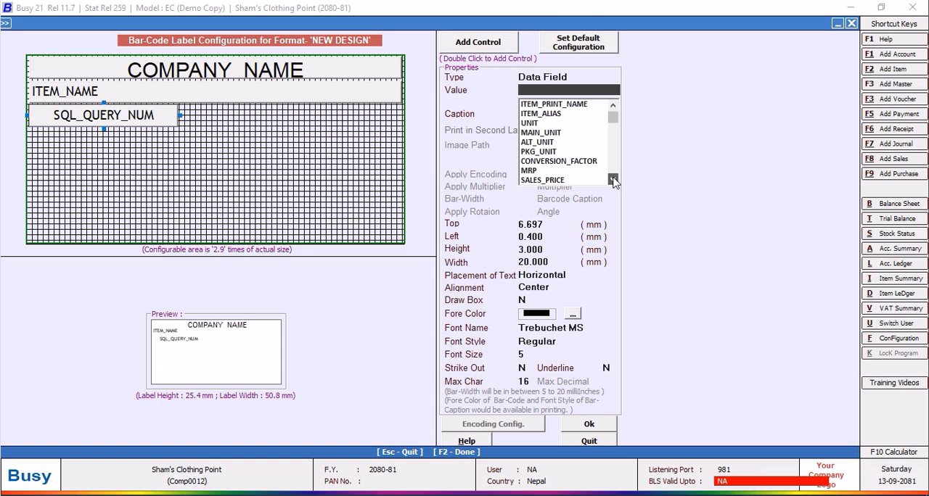
pyautogui.click(613, 180)
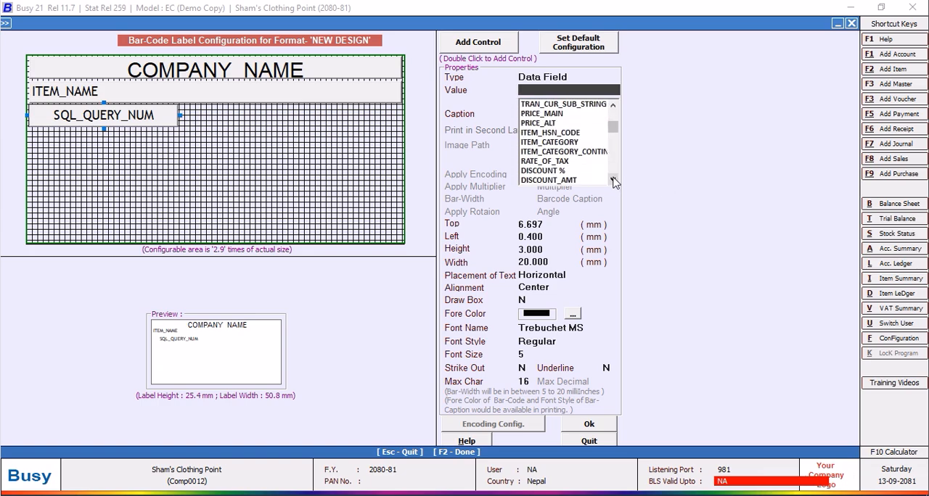
pyautogui.click(613, 179)
pyautogui.click(613, 180)
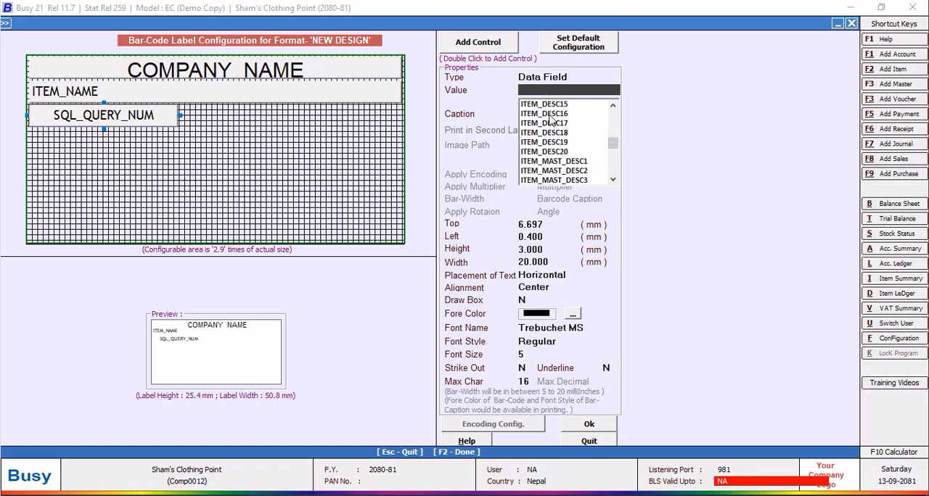
pyautogui.moveTo(614, 144)
pyautogui.mouseDown()
pyautogui.moveTo(617, 176)
pyautogui.moveTo(611, 156)
pyautogui.mouseUp()
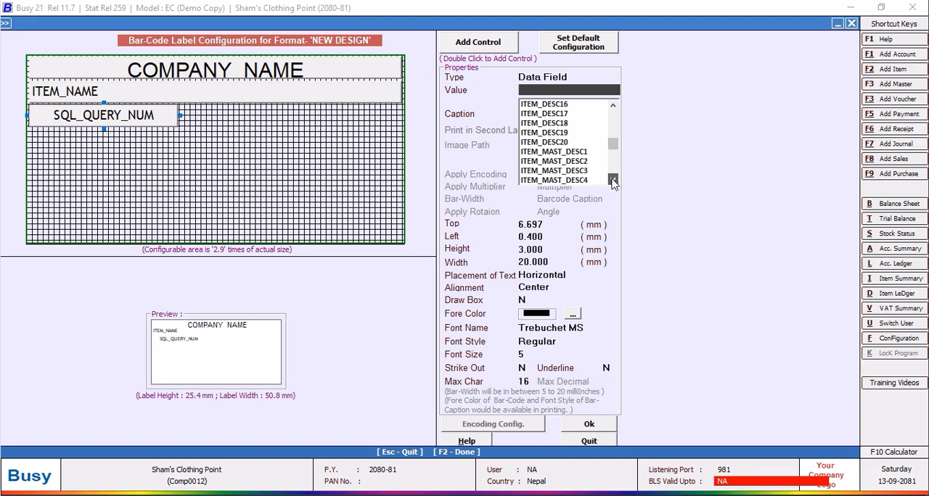
pyautogui.click(612, 182)
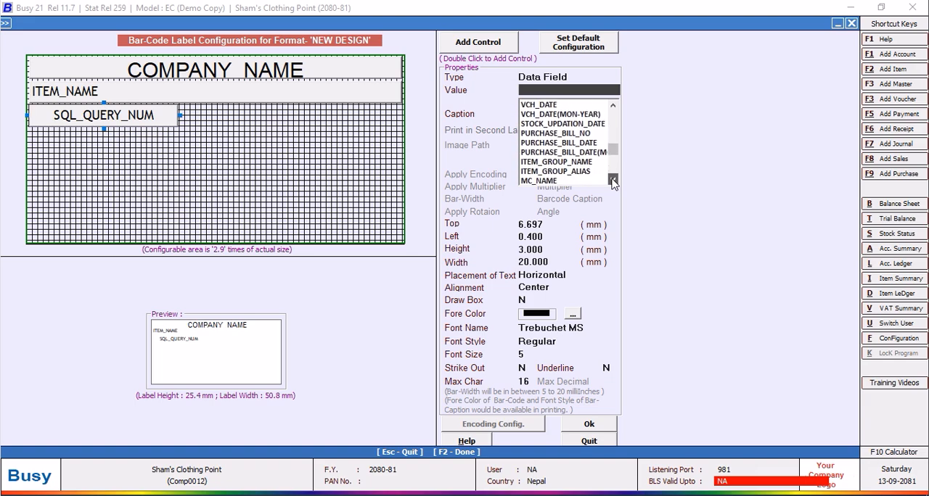
pyautogui.click(612, 182)
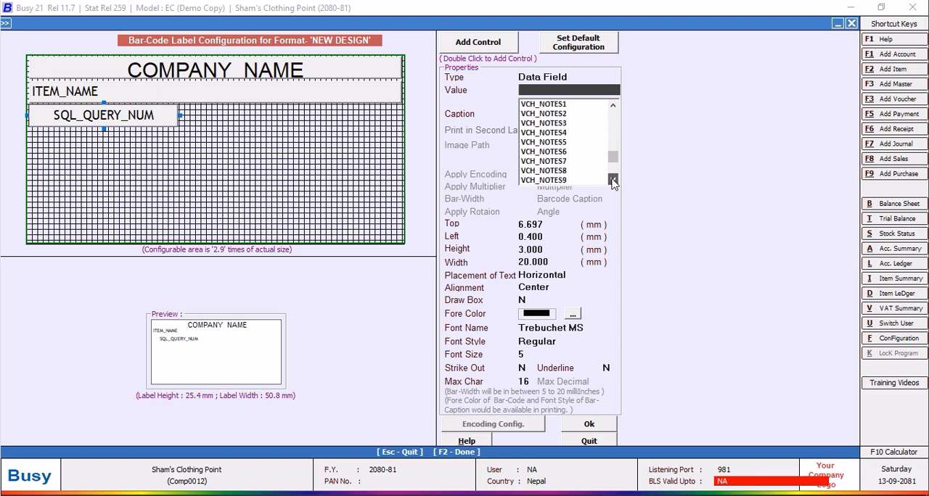
pyautogui.click(613, 181)
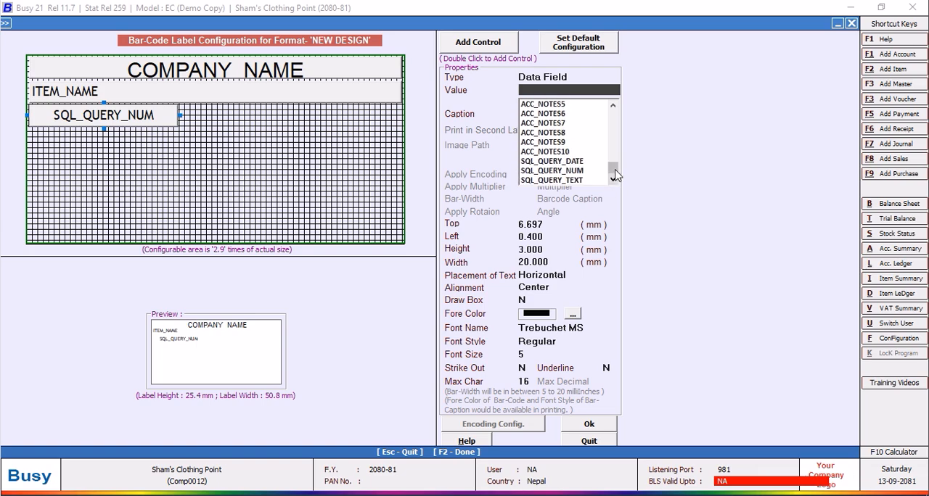
pyautogui.moveTo(613, 167); pyautogui.dragTo(612, 110)
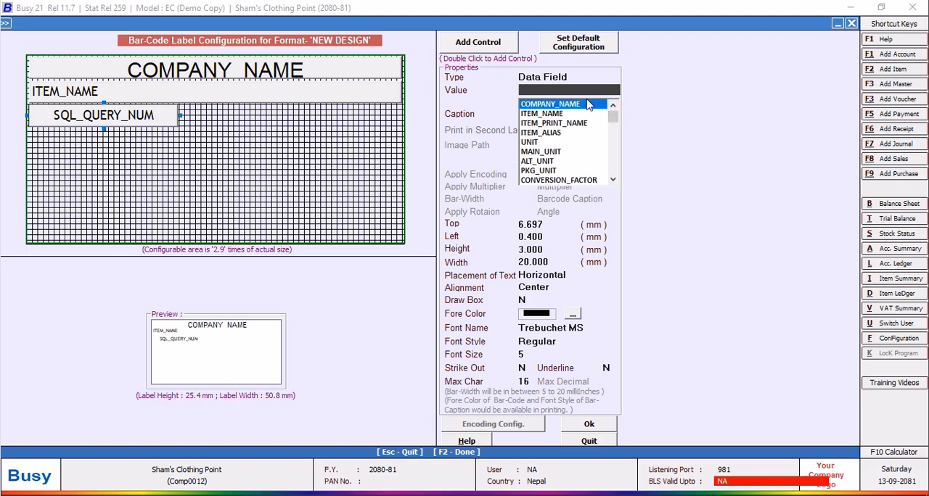
pyautogui.click(613, 179)
pyautogui.click(613, 180)
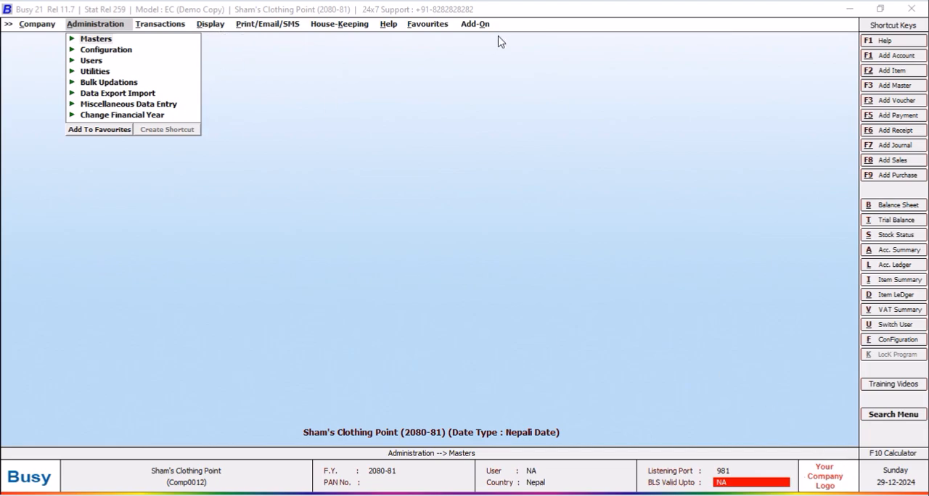
# Open the label configuration of the NEW DESIGN format from Item Bar-code Printing.
pyautogui.click(476, 26)
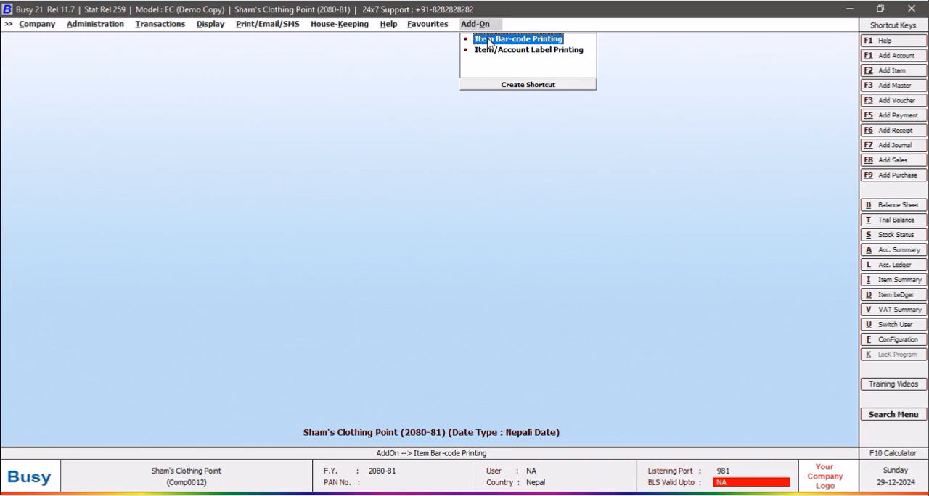
pyautogui.click(489, 41)
pyautogui.click(546, 282)
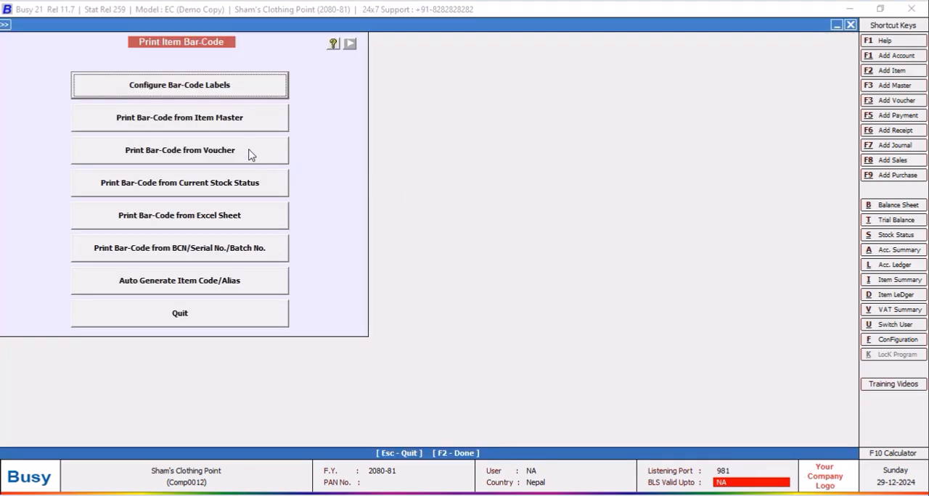
pyautogui.click(208, 87)
pyautogui.click(368, 121)
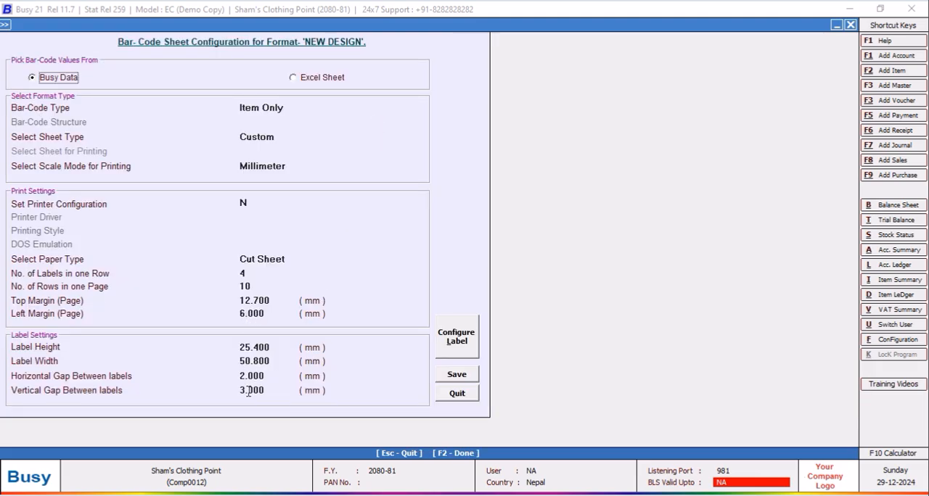
pyautogui.click(469, 349)
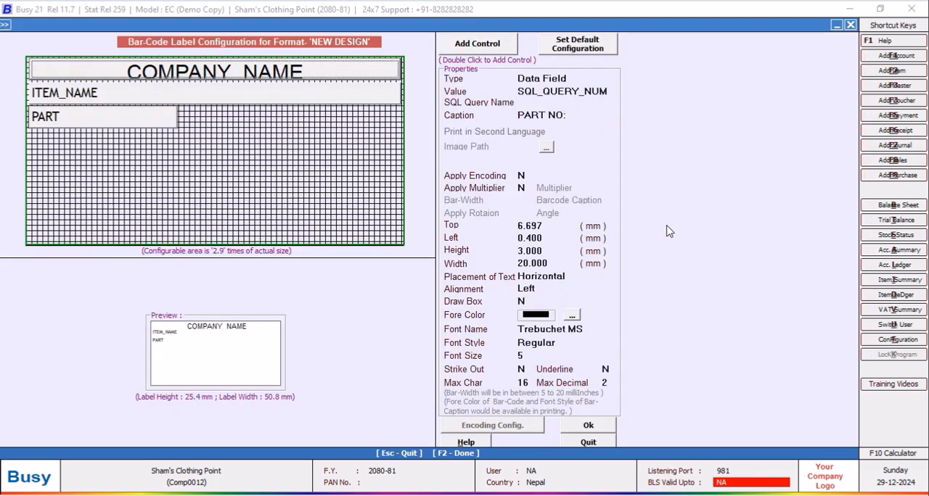
# Look through the data fields available as the value of the PART NO: control, from the company name to the account notes.
pyautogui.click(610, 88)
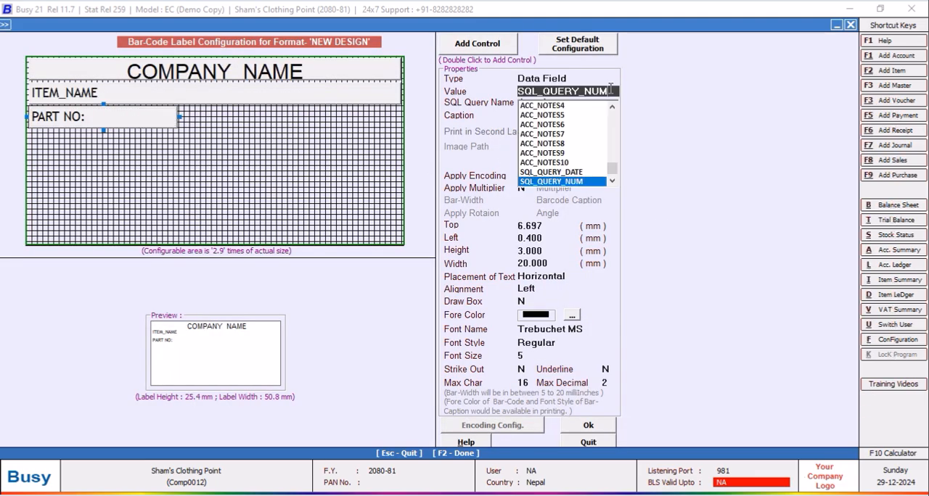
pyautogui.moveTo(616, 174); pyautogui.dragTo(614, 117)
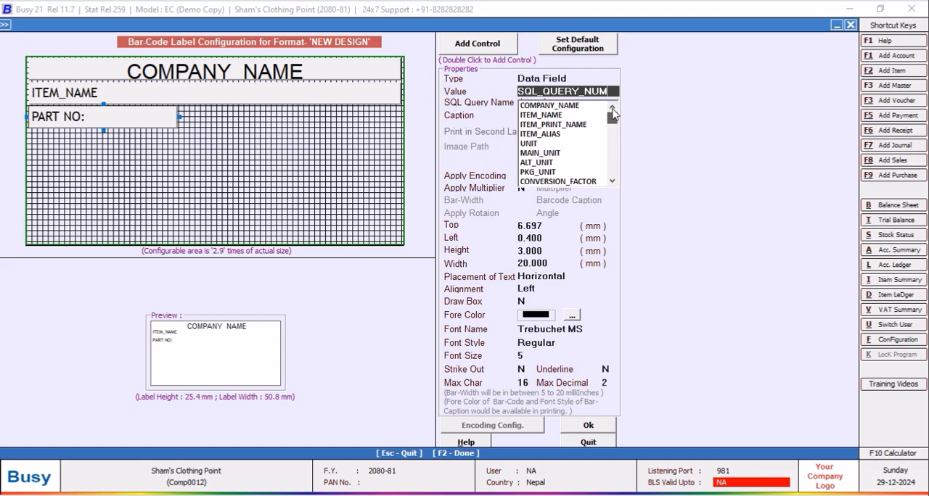
pyautogui.click(612, 182)
pyautogui.click(613, 182)
pyautogui.click(613, 182)
pyautogui.click(614, 182)
pyautogui.click(613, 182)
pyautogui.click(614, 182)
pyautogui.click(614, 181)
pyautogui.click(614, 182)
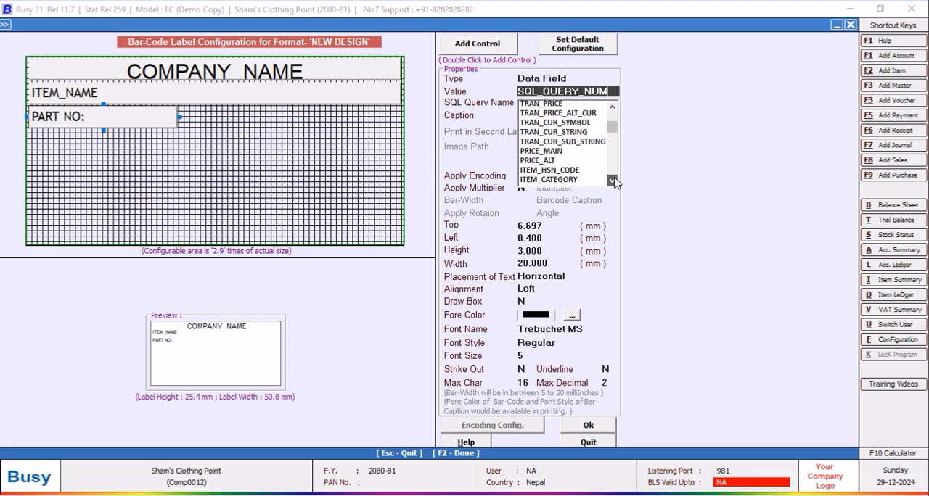
pyautogui.click(614, 182)
pyautogui.click(613, 181)
pyautogui.click(613, 182)
pyautogui.click(614, 181)
pyautogui.click(613, 181)
pyautogui.click(614, 182)
pyautogui.click(614, 181)
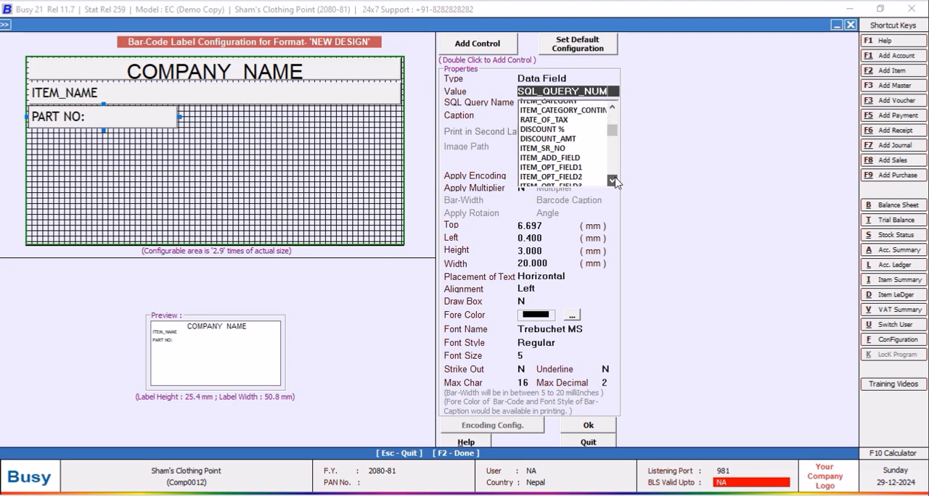
pyautogui.click(613, 182)
pyautogui.click(614, 181)
pyautogui.click(614, 182)
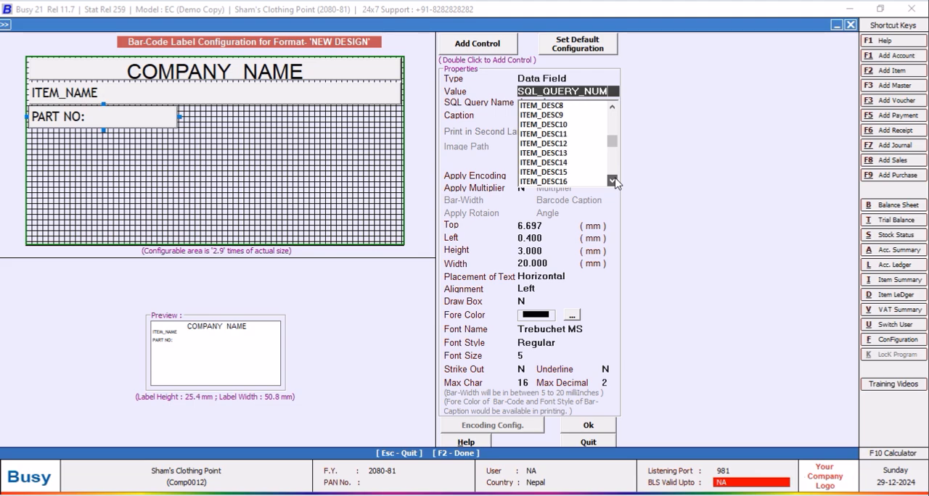
pyautogui.click(614, 181)
pyautogui.click(613, 182)
pyautogui.click(614, 182)
pyautogui.click(614, 181)
pyautogui.click(614, 181)
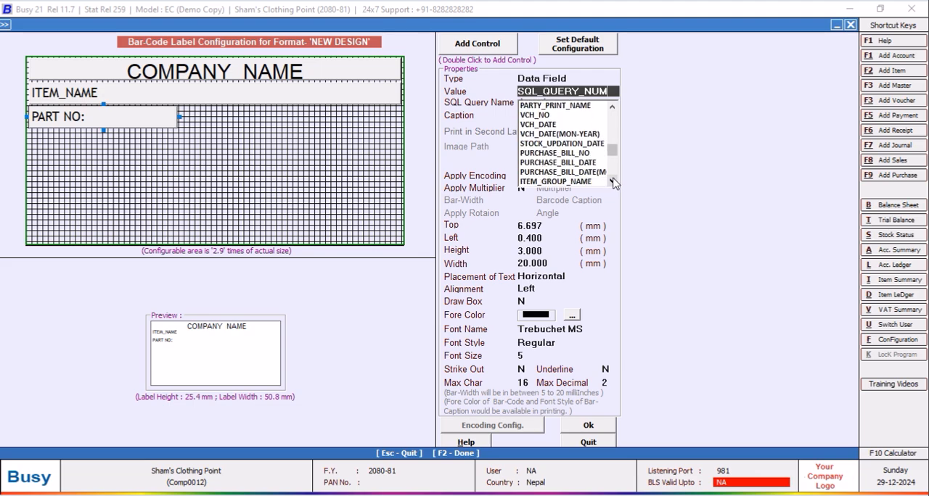
pyautogui.click(613, 181)
pyautogui.click(613, 181)
pyautogui.click(612, 181)
pyautogui.click(612, 182)
pyautogui.click(613, 181)
pyautogui.click(613, 182)
pyautogui.click(613, 182)
pyautogui.click(613, 181)
pyautogui.click(613, 181)
pyautogui.click(613, 182)
pyautogui.click(613, 182)
pyautogui.click(613, 182)
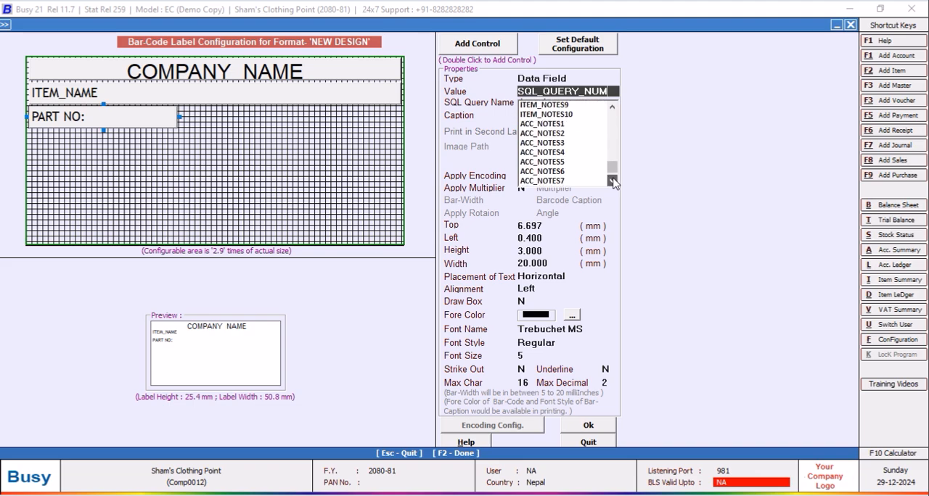
pyautogui.click(613, 182)
pyautogui.click(613, 181)
pyautogui.click(613, 181)
pyautogui.moveTo(613, 169); pyautogui.dragTo(608, 116)
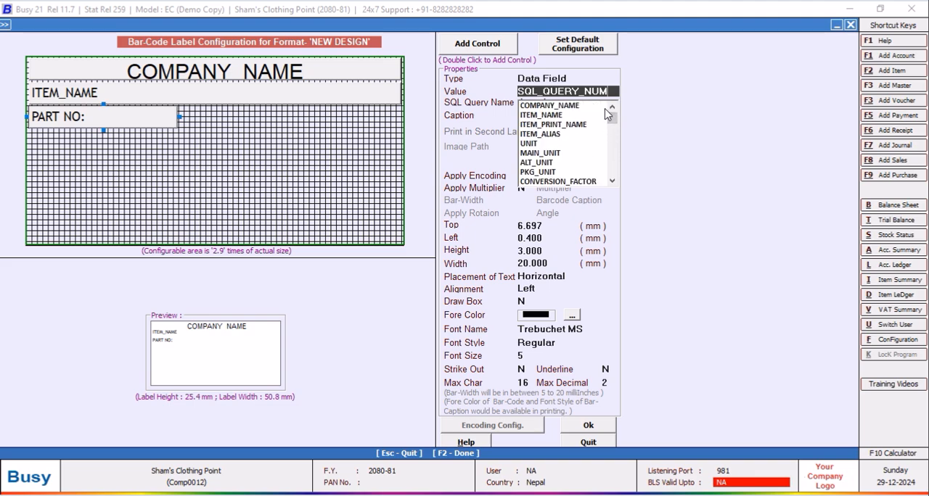
# Replace the PART NO: control's value with ITEM_HSN_CODE and caption it HSN CODE:.
pyautogui.press('BackSpace')
pyautogui.press('BackSpace')
pyautogui.press('BackSpace')
pyautogui.press('BackSpace')
pyautogui.press('BackSpace')
pyautogui.press('BackSpace')
pyautogui.press('BackSpace')
pyautogui.press('BackSpace')
pyautogui.press('BackSpace')
pyautogui.press('BackSpace')
pyautogui.press('BackSpace')
pyautogui.press('BackSpace')
pyautogui.press('BackSpace')
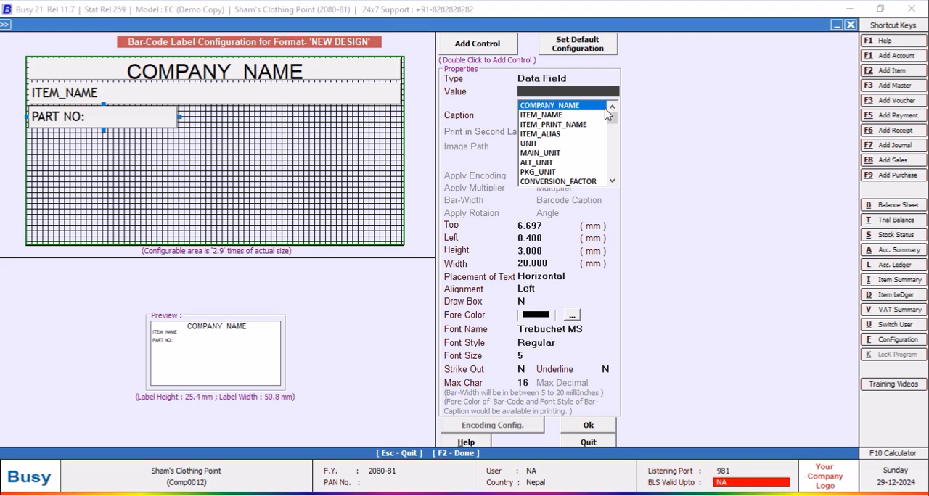
pyautogui.click(612, 181)
pyautogui.click(612, 182)
pyautogui.click(613, 182)
pyautogui.click(612, 181)
pyautogui.click(613, 182)
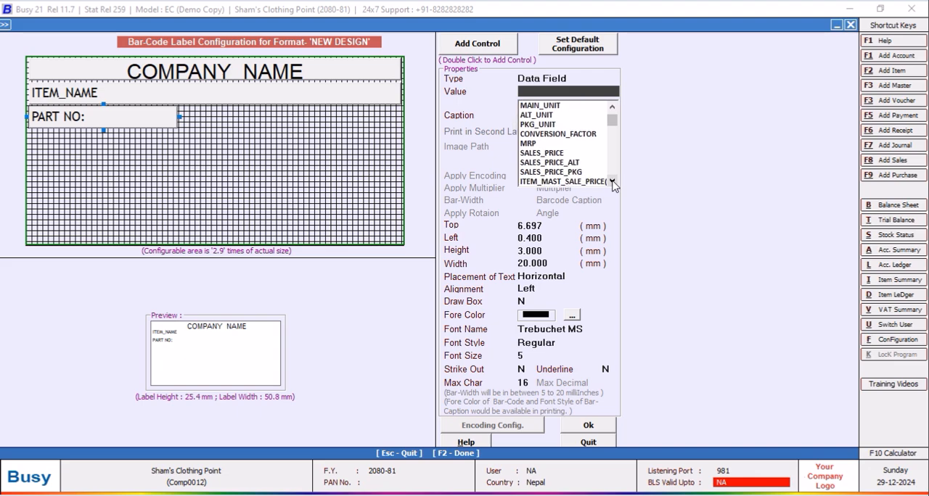
pyautogui.click(612, 181)
pyautogui.click(613, 181)
pyautogui.click(612, 181)
pyautogui.click(612, 181)
pyautogui.click(612, 181)
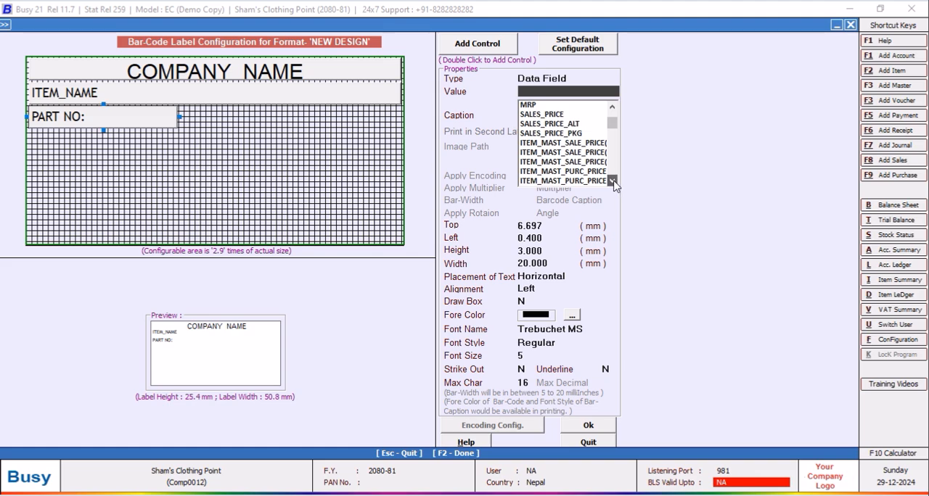
pyautogui.click(612, 181)
pyautogui.click(612, 181)
pyautogui.click(613, 181)
pyautogui.click(613, 181)
pyautogui.click(610, 173)
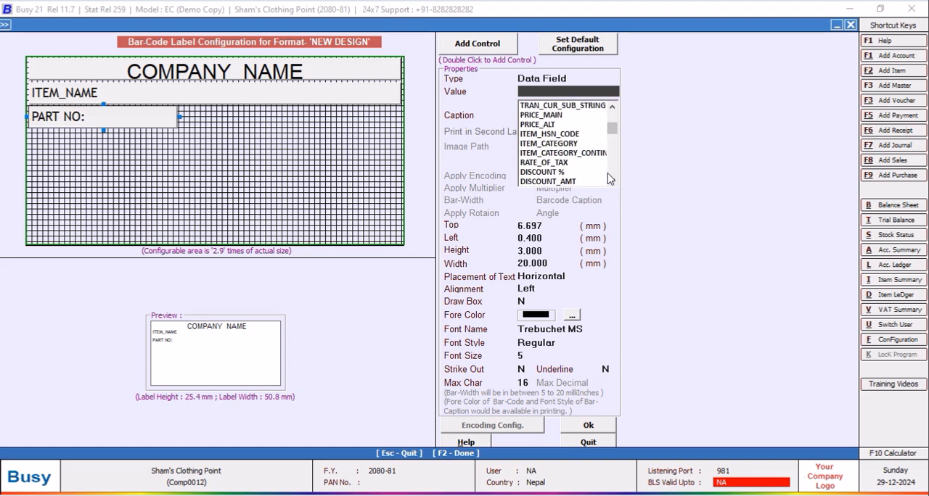
pyautogui.click(613, 107)
pyautogui.click(613, 107)
pyautogui.click(612, 107)
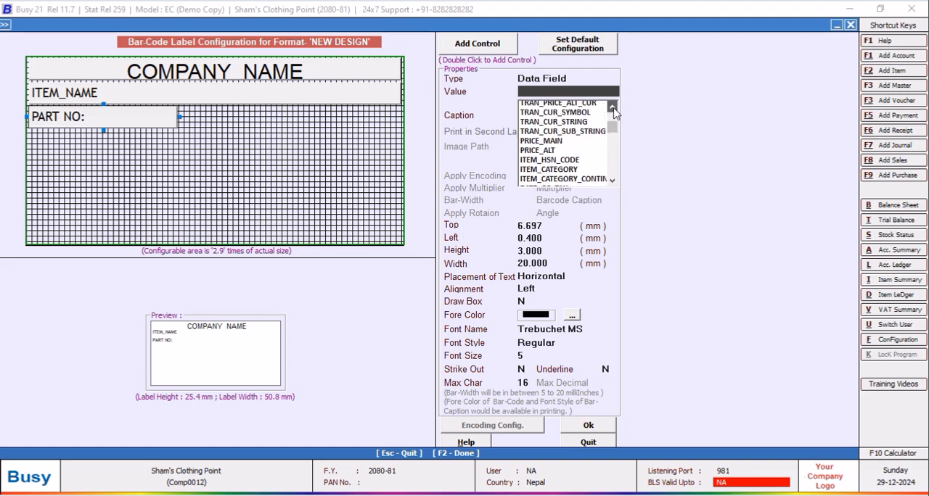
pyautogui.click(573, 164)
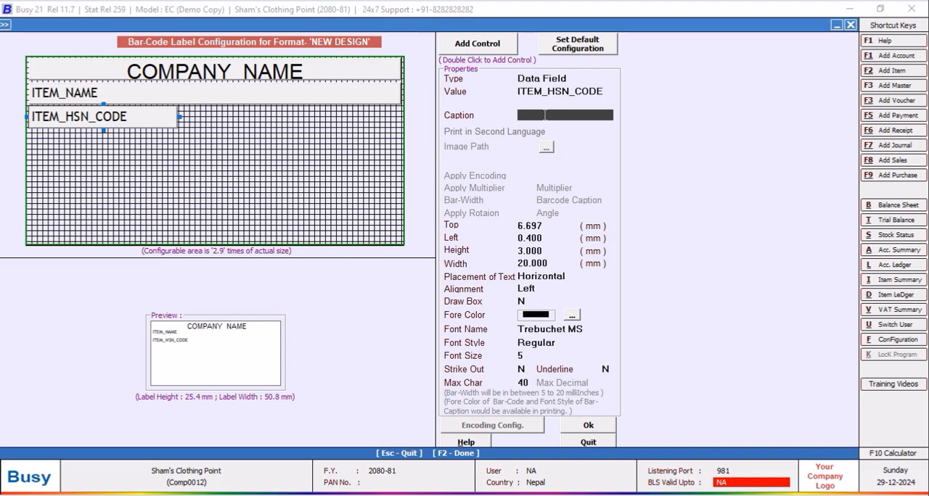
pyautogui.write('HSN CODE:')
pyautogui.press('Return')
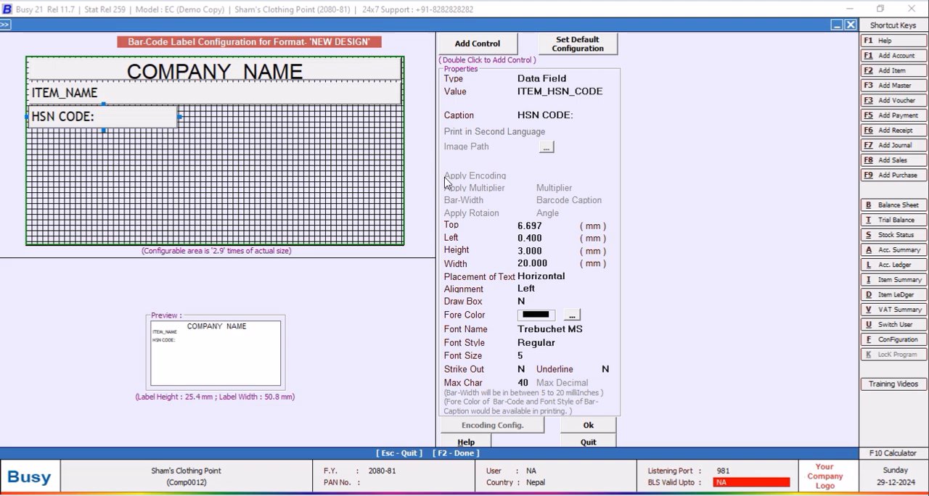
# Set the HSN CODE: field's top offset to 6 mm.
pyautogui.click(548, 226)
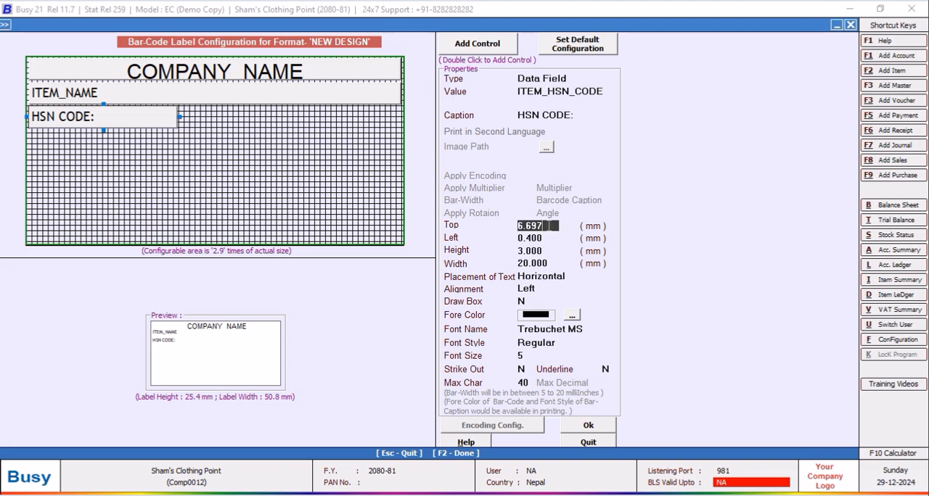
pyautogui.write('6')
pyautogui.press('Return')
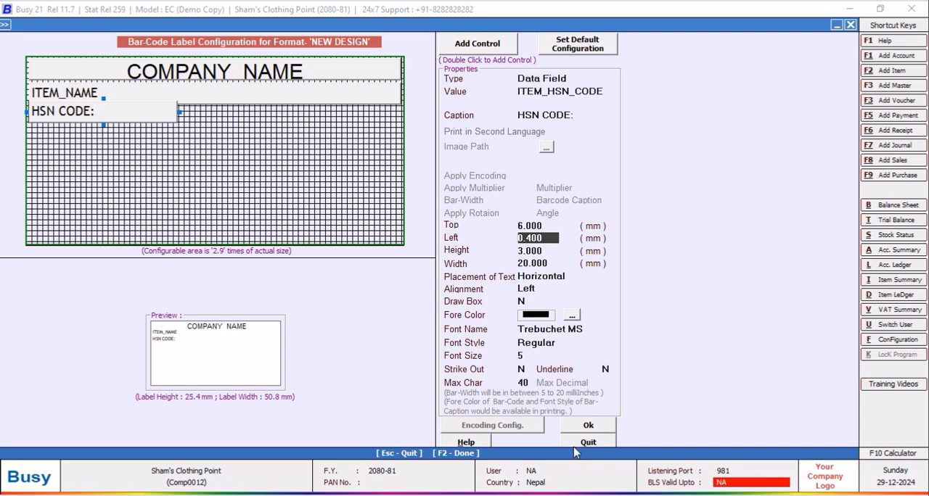
# Accept the label layout, save the NEW DESIGN configuration and leave Item Bar-code Printing.
pyautogui.click(593, 428)
pyautogui.click(458, 376)
pyautogui.click(395, 128)
pyautogui.click(455, 397)
pyautogui.click(299, 191)
pyautogui.click(233, 321)
# Add a new query named VAN without a password in the SQL Query Executor.
pyautogui.hotkey('ctrl', 'q')
pyautogui.click(277, 71)
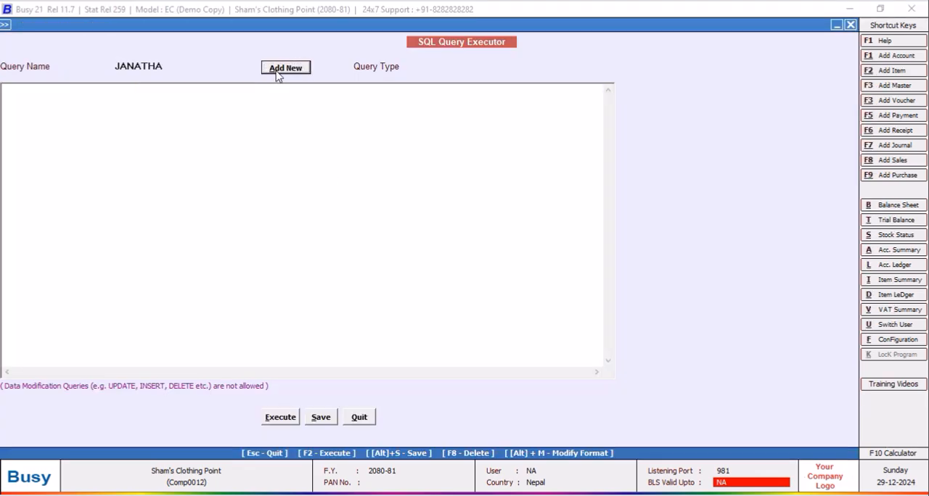
pyautogui.write('VAN')
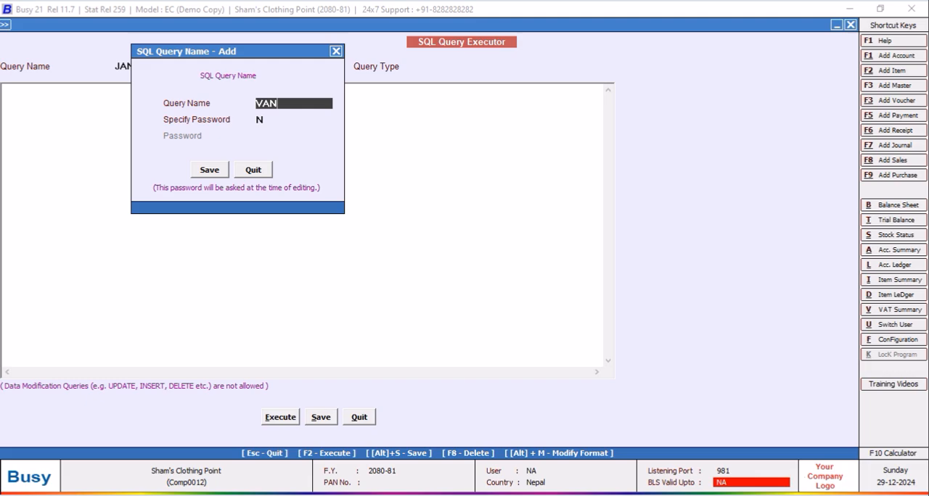
pyautogui.click(210, 170)
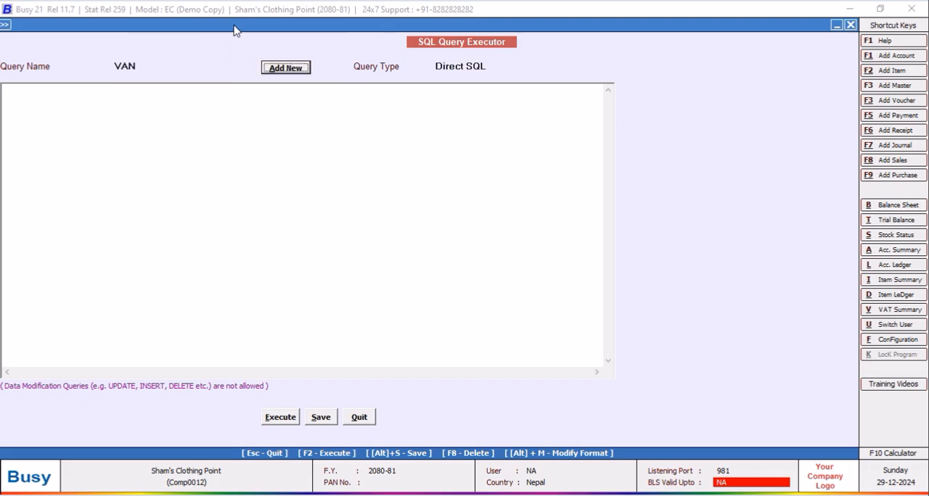
# Start the VAN query by writing Select Tran2.D1 from Tran2.
pyautogui.click(31, 92)
pyautogui.write('S')
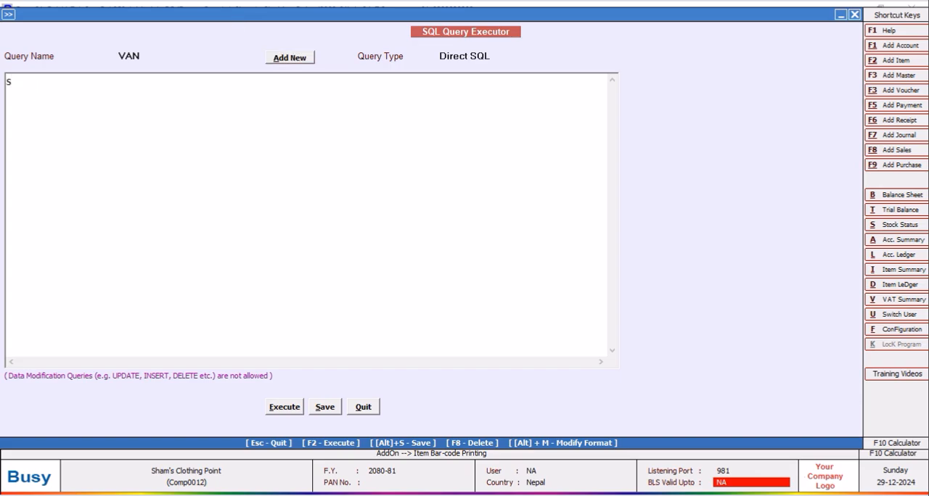
pyautogui.write('elect ')
pyautogui.write('Tran2')
pyautogui.write('.D')
pyautogui.write('1')
pyautogui.press('Return')
pyautogui.write('from Tra')
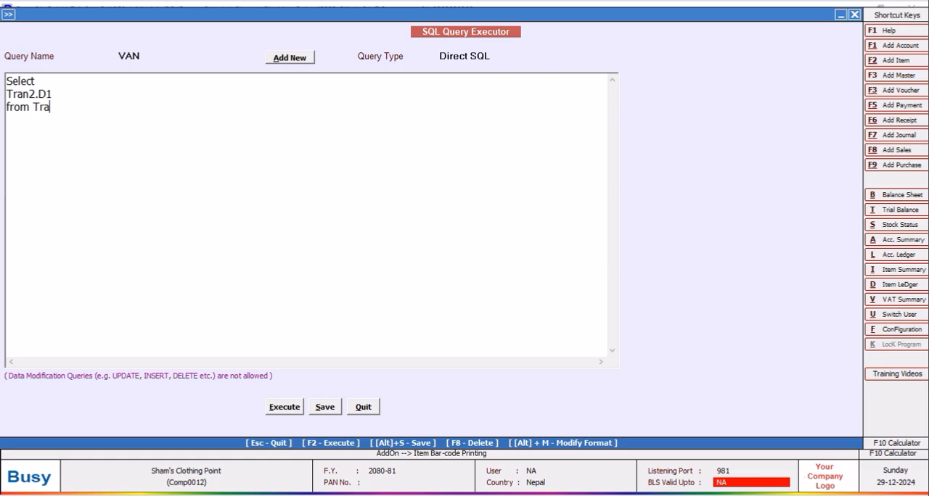
pyautogui.write('n2 Wehre')
# Add a Where clause on Tran2.VchType= on a new line of the VAN query.
pyautogui.press('BackSpace')
pyautogui.press('BackSpace')
pyautogui.press('BackSpace')
pyautogui.press('BackSpace')
pyautogui.write('here Tran2.VchT')
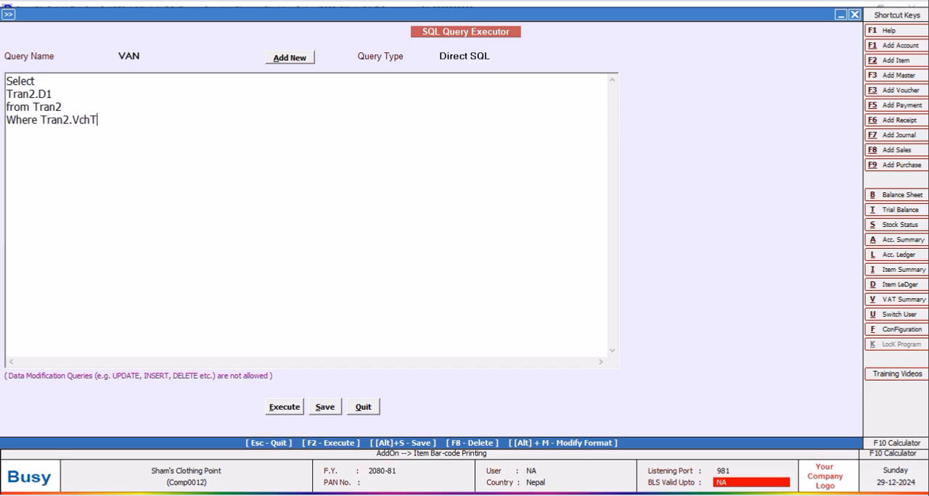
pyautogui.write('ype=')
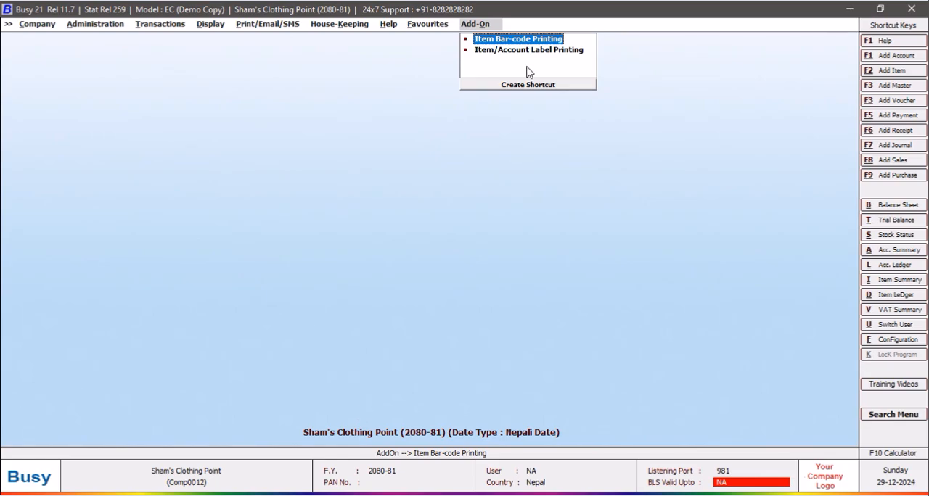
# Open the NEW DESIGN bar-code label format for configuration in Item Bar-code Printing.
pyautogui.click(512, 42)
pyautogui.click(540, 284)
pyautogui.click(202, 89)
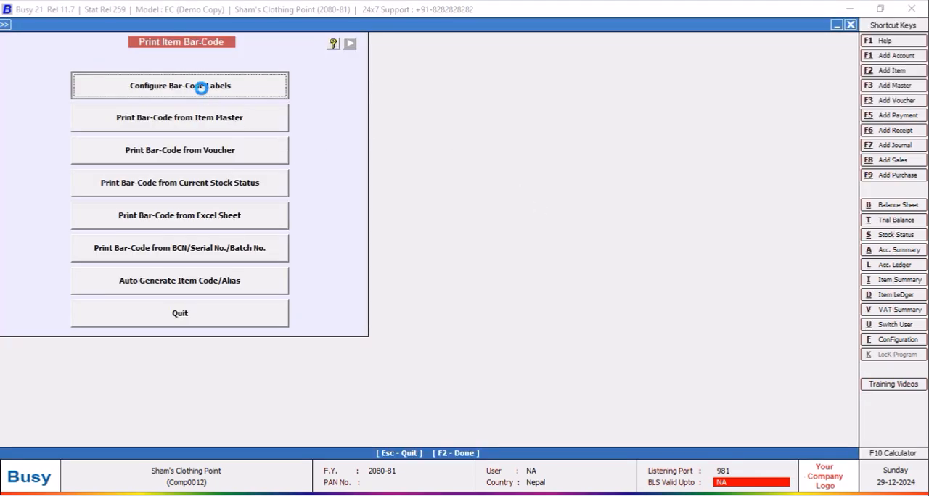
pyautogui.click(372, 123)
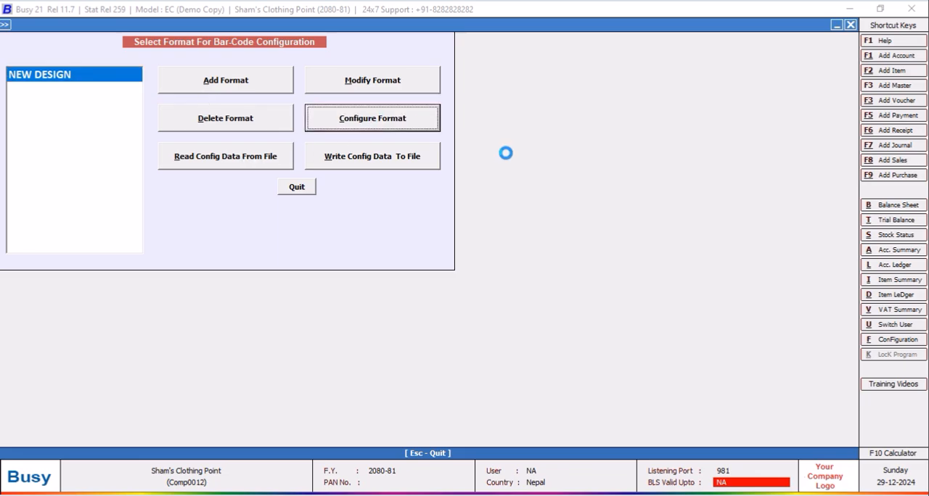
pyautogui.click(457, 337)
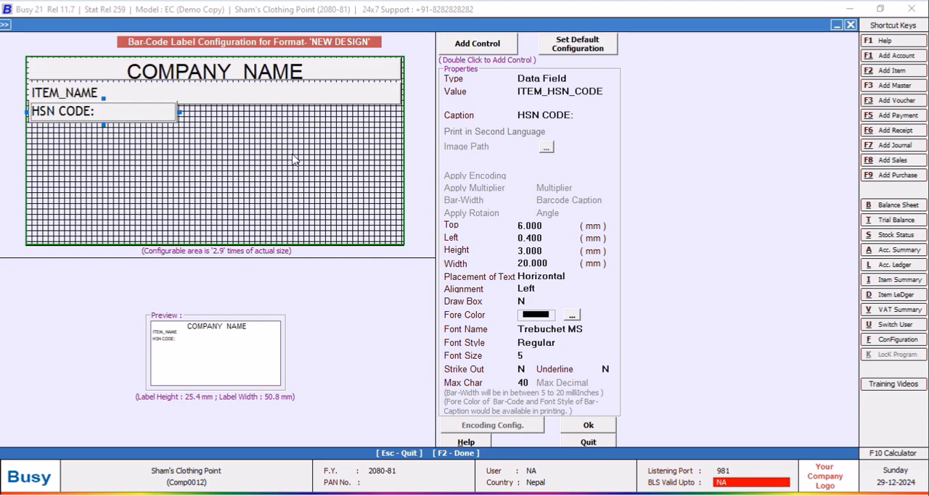
# Add a blank control below the HSN CODE: field, about 20.3 mm wide with its top at about 9.2 mm.
pyautogui.doubleClick(476, 43)
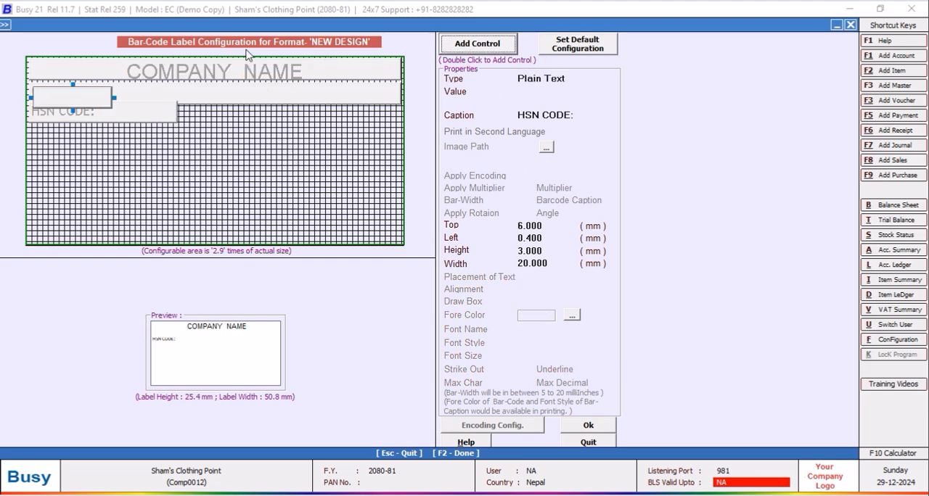
pyautogui.click(84, 107)
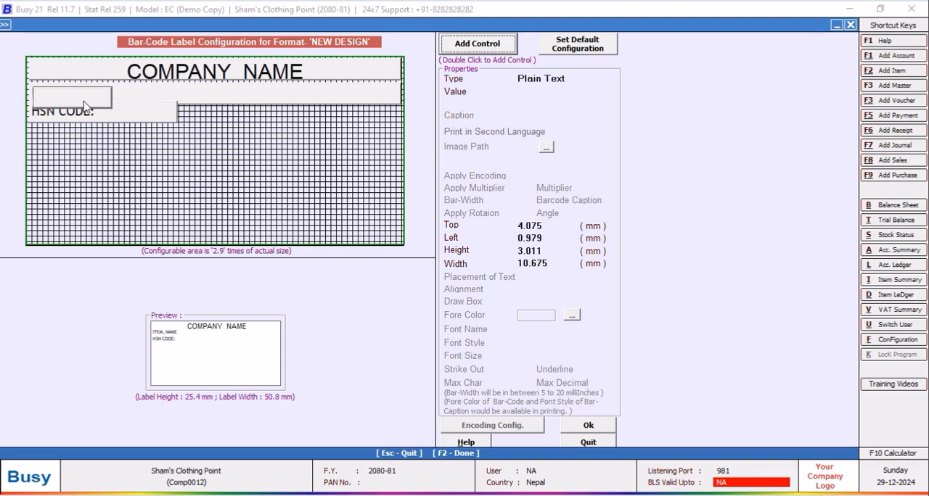
pyautogui.moveTo(83, 144); pyautogui.dragTo(178, 138)
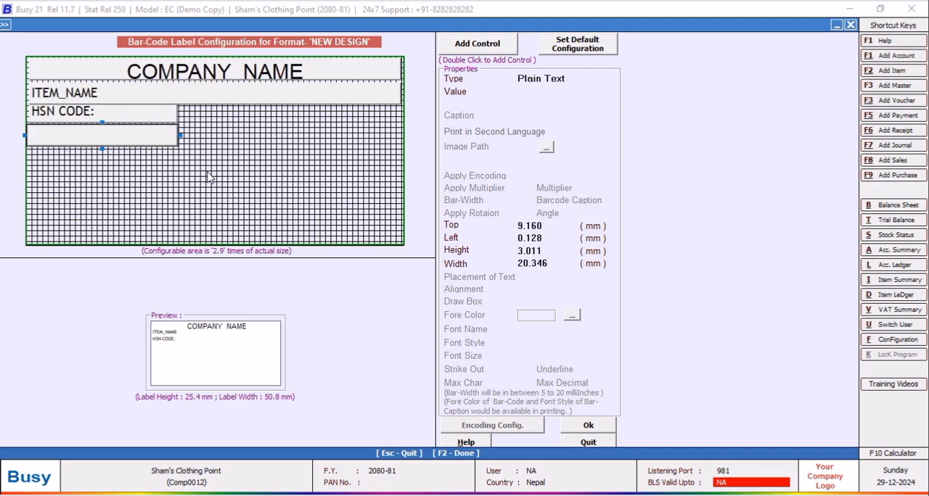
pyautogui.click(172, 119)
pyautogui.doubleClick(173, 120)
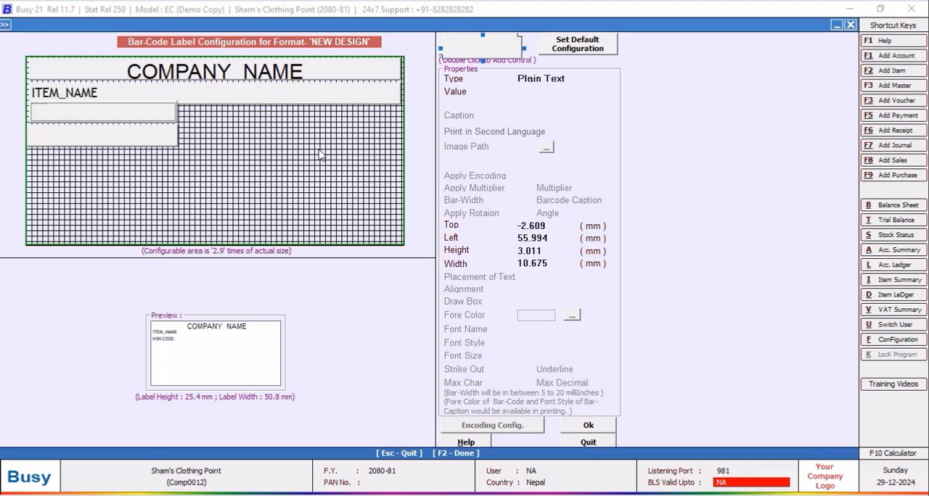
pyautogui.press('Delete')
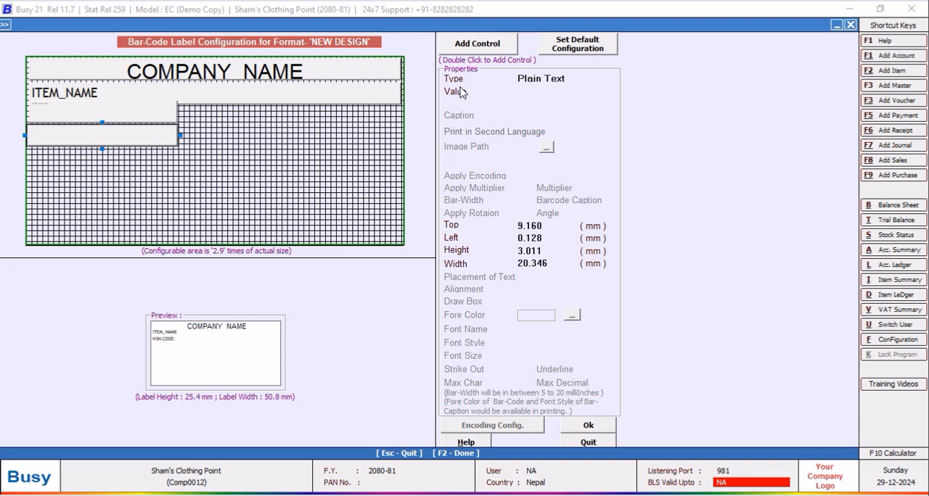
pyautogui.click(165, 116)
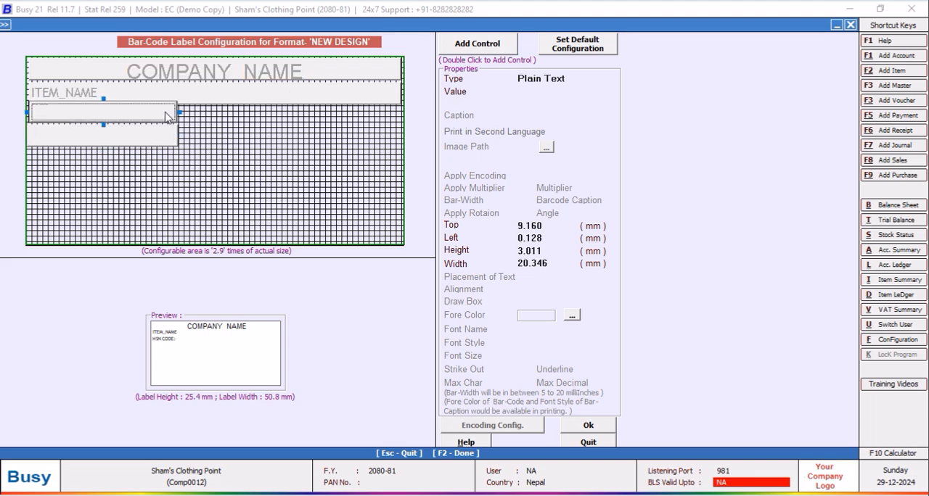
pyautogui.click(165, 149)
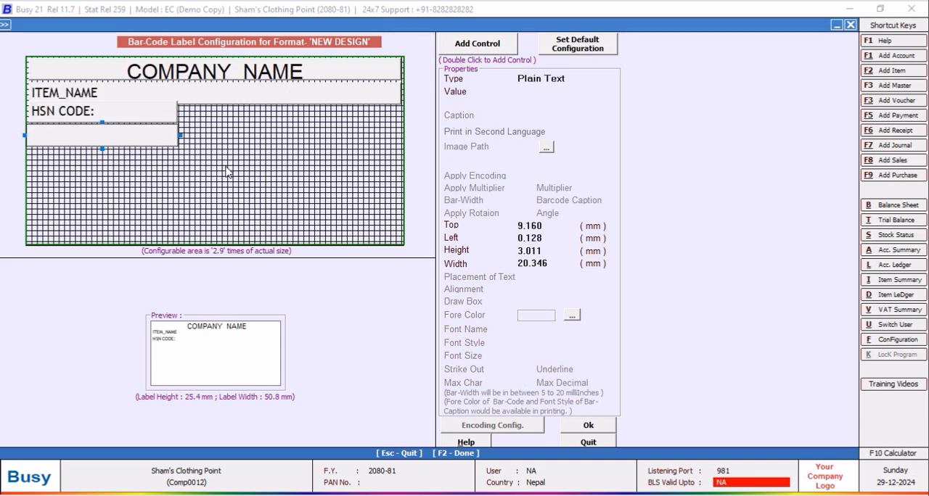
# Set the blank control below the HSN CODE: field to 20 mm width and 3 mm height, matching that field.
pyautogui.click(116, 120)
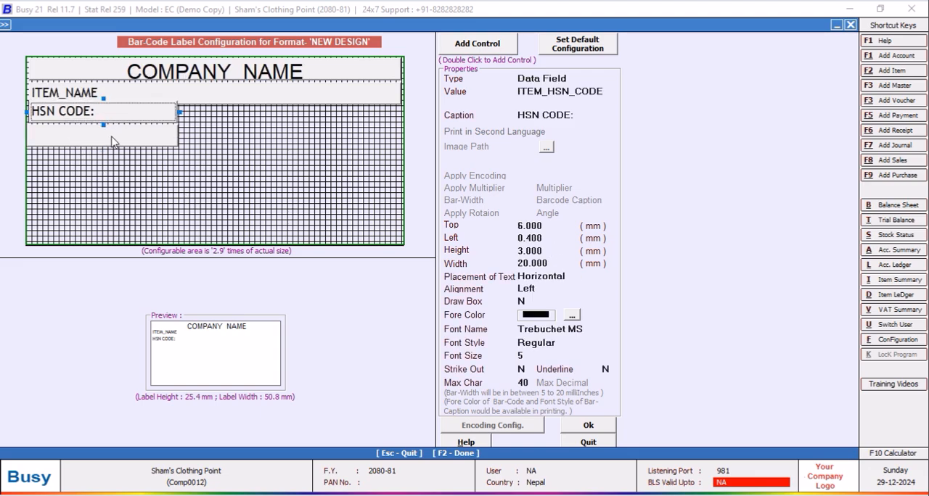
pyautogui.click(113, 141)
pyautogui.click(558, 263)
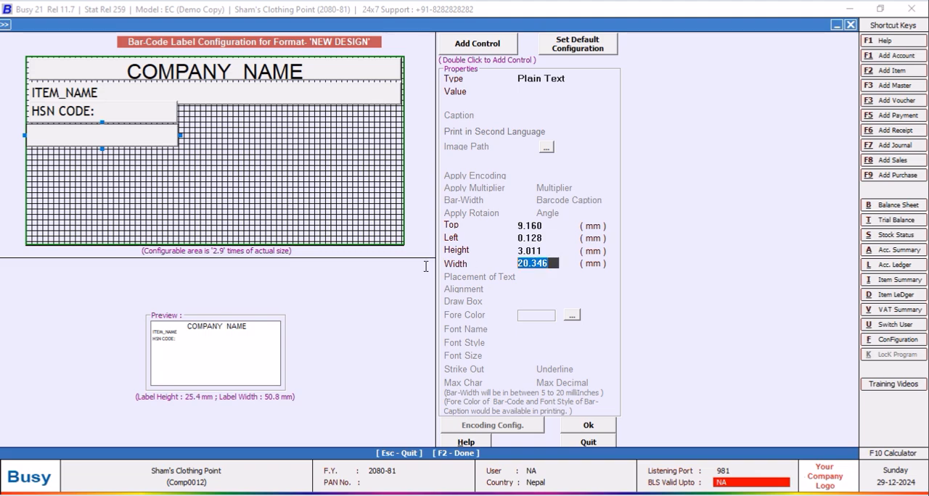
pyautogui.write('20')
pyautogui.press('Return')
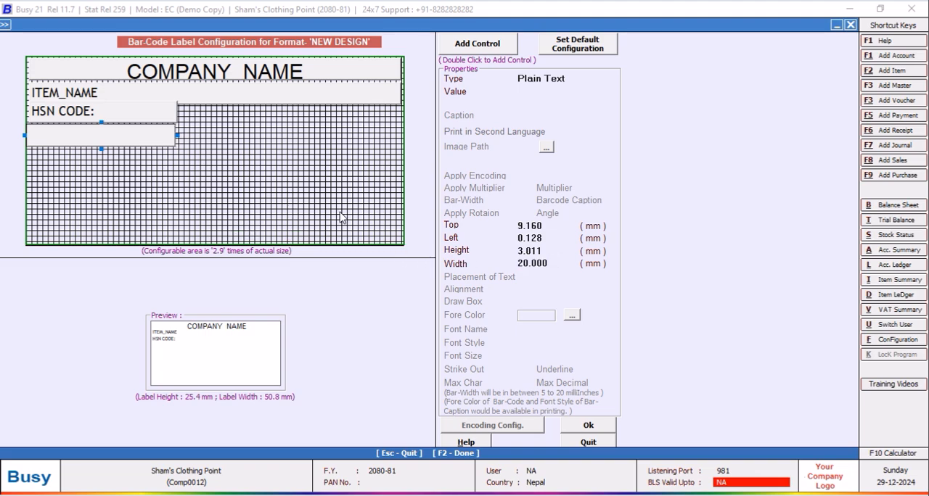
pyautogui.click(168, 112)
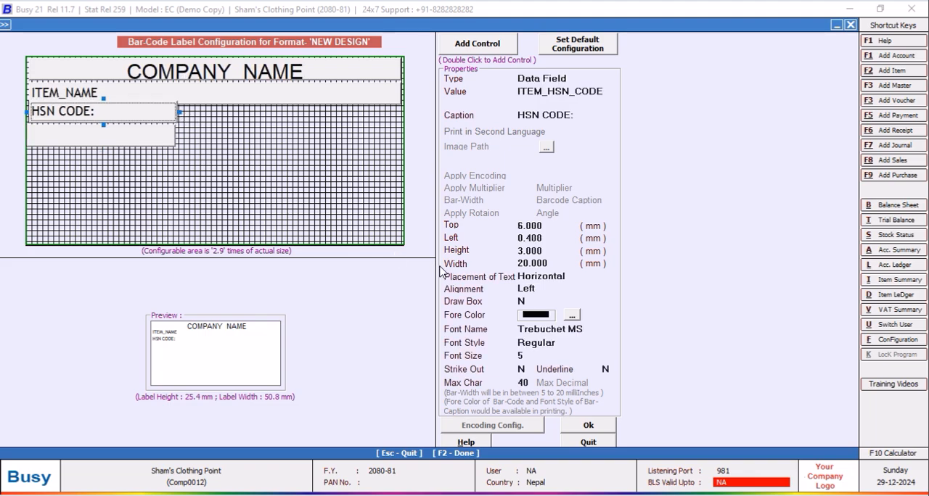
pyautogui.click(153, 137)
pyautogui.click(482, 252)
pyautogui.write('3')
pyautogui.press('Return')
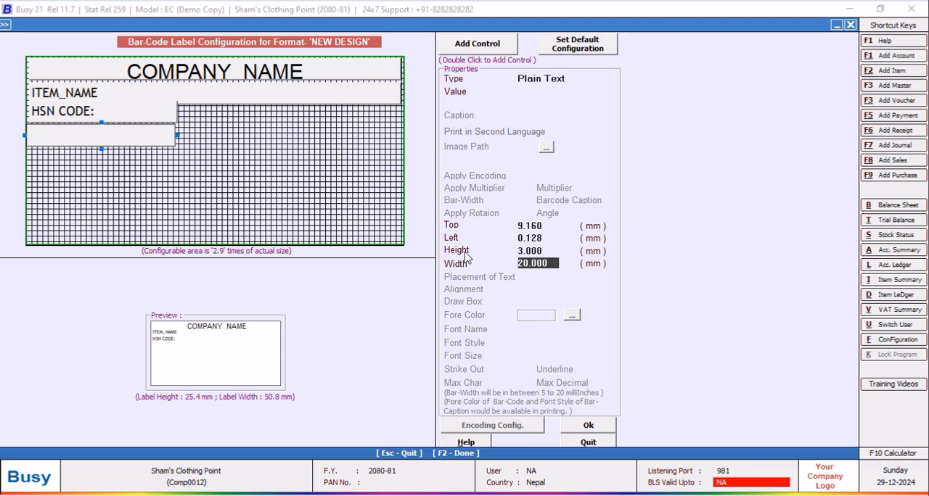
# Set the blank control's top offset to 8.75 mm and its left offset to 0.4 mm.
pyautogui.click(553, 227)
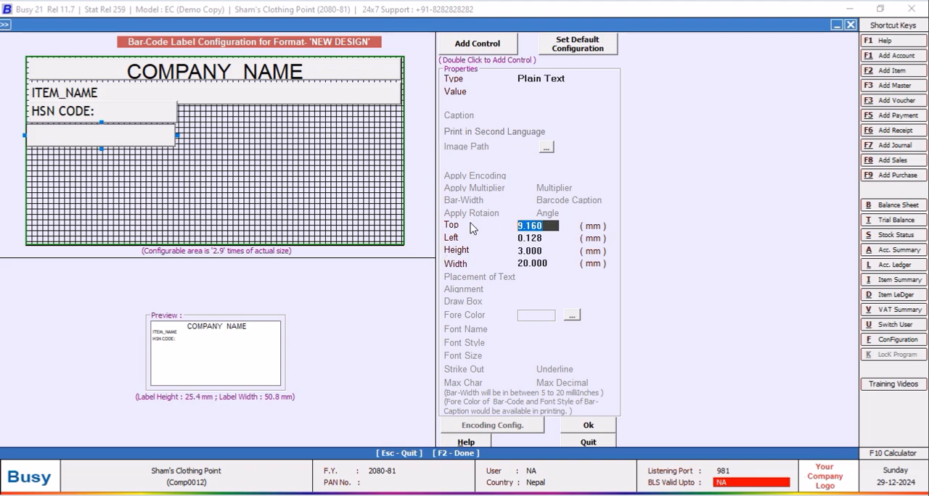
pyautogui.write('8.75')
pyautogui.press('Return')
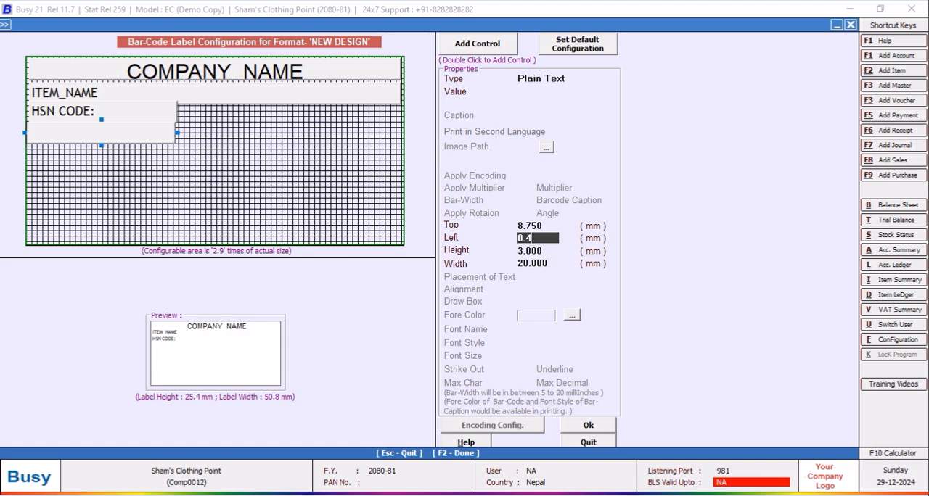
pyautogui.press('Return')
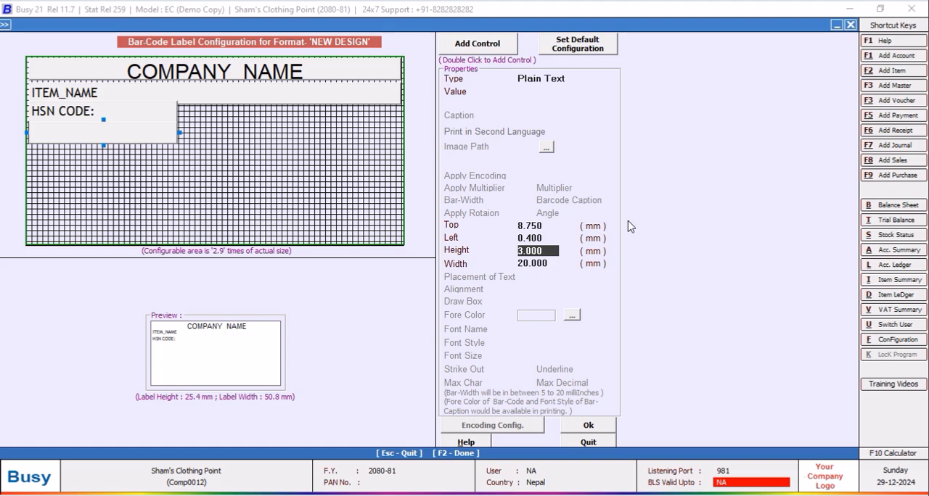
# Keep the blank control's type as Plain Text and enter QTY as its value.
pyautogui.click(575, 81)
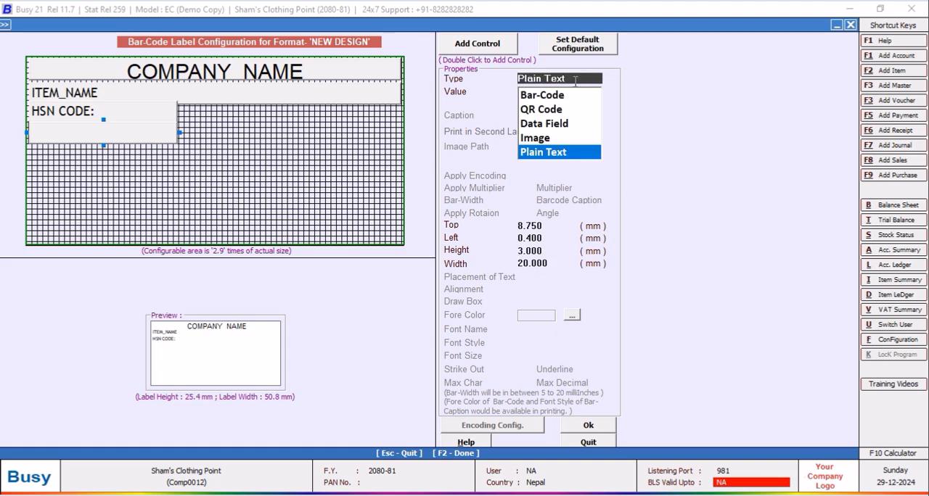
pyautogui.click(559, 153)
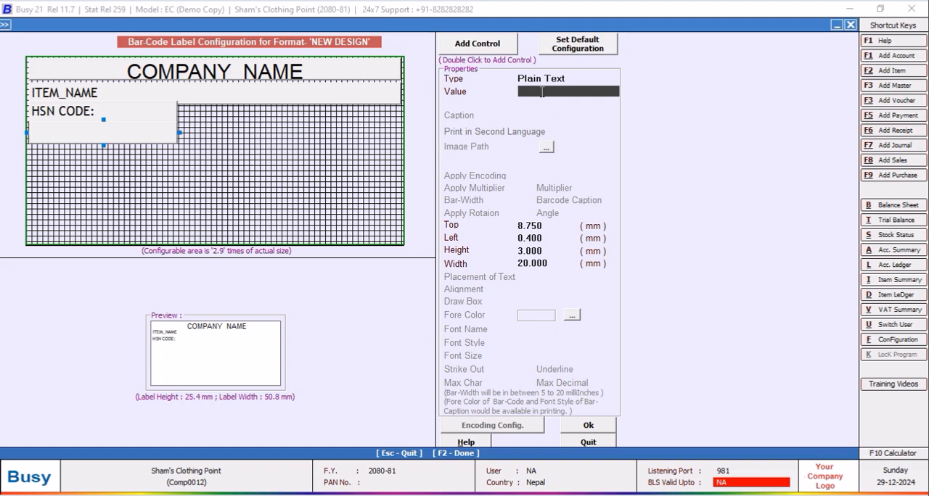
pyautogui.write('QTY : 1 Unit')
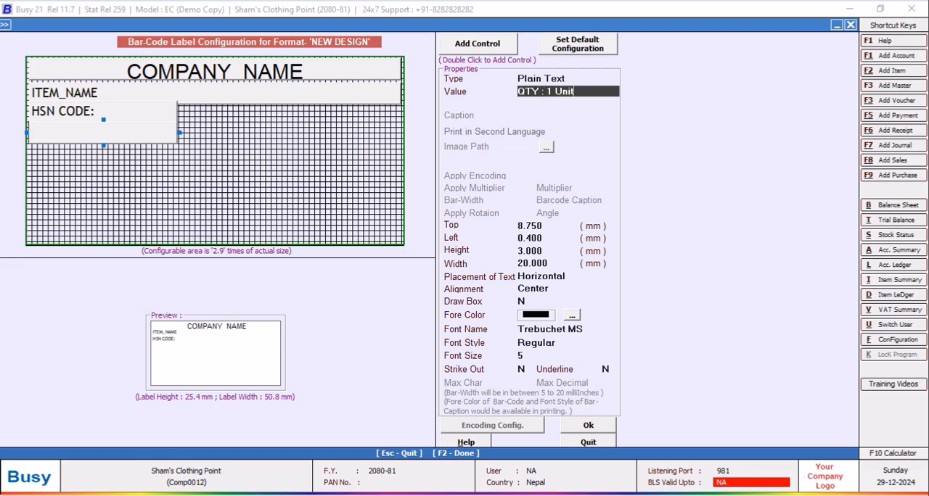
# Complete the QTY control's value as "QTY : 1 Unit'", align its text left and save the label format.
pyautogui.write("'")
pyautogui.press('Return')
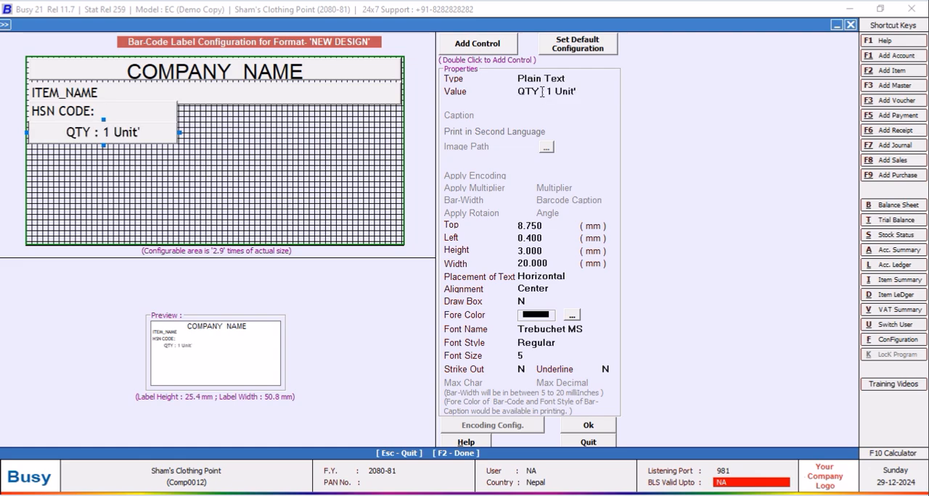
pyautogui.click(550, 290)
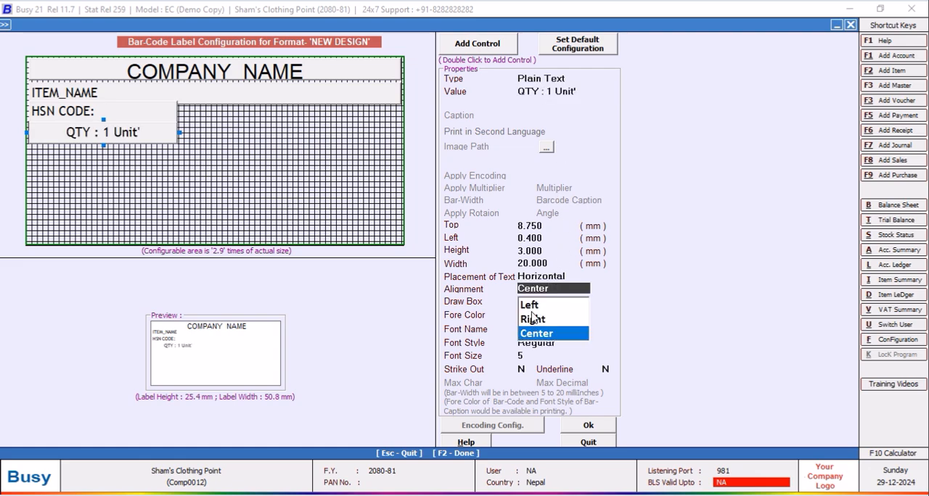
pyautogui.click(531, 307)
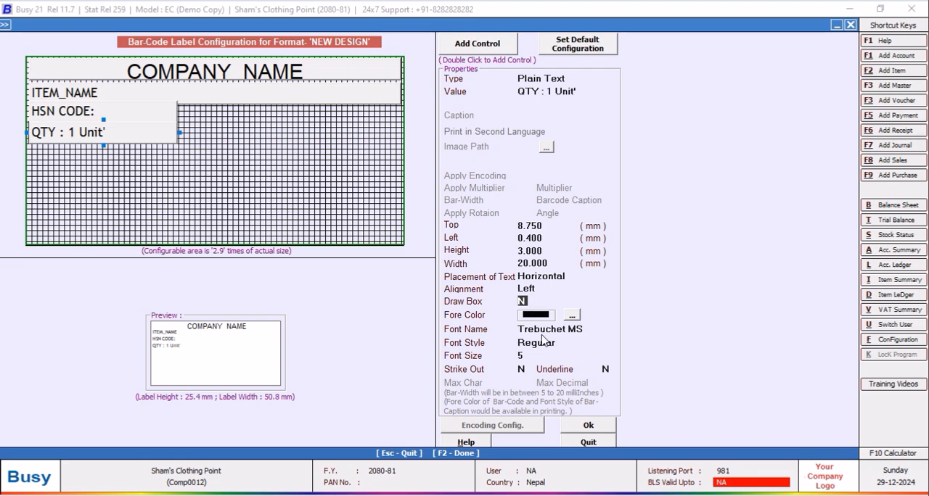
pyautogui.click(585, 428)
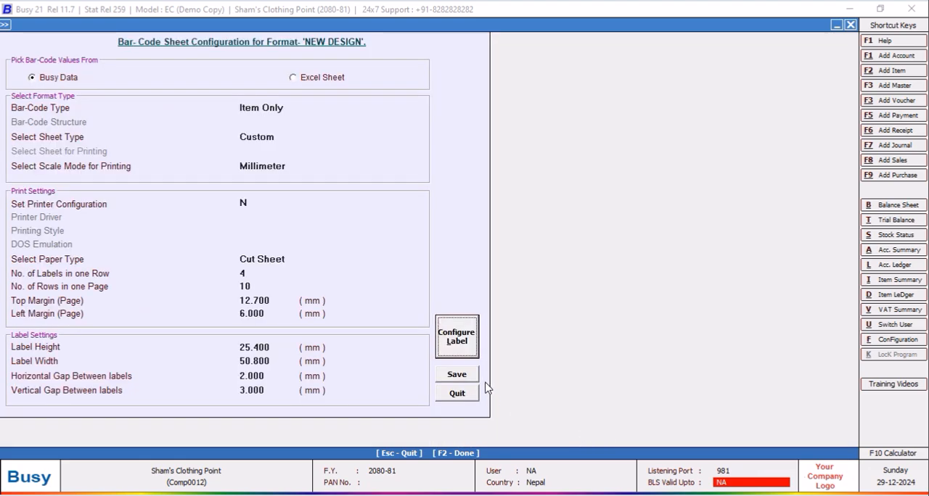
pyautogui.click(470, 376)
# Reopen the NEW DESIGN label layout and set the QTY control's left offset to 0.4 mm.
pyautogui.click(375, 125)
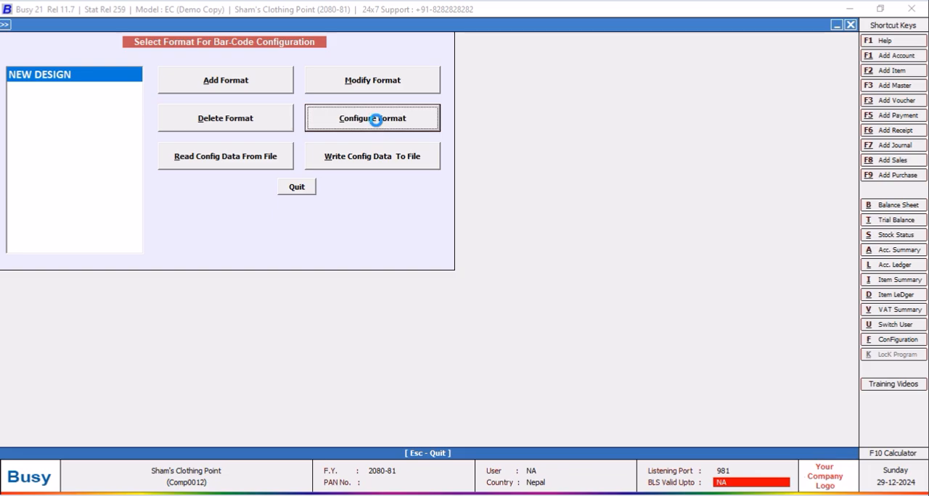
pyautogui.click(464, 341)
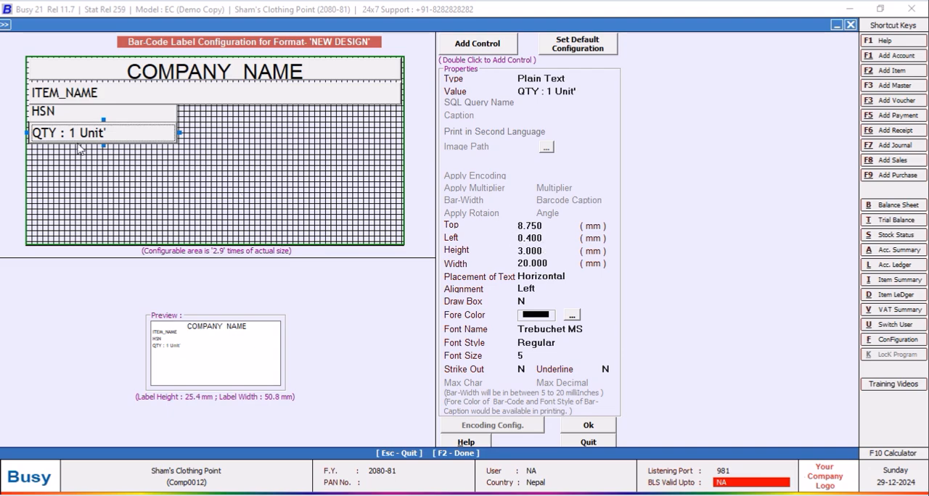
pyautogui.click(74, 116)
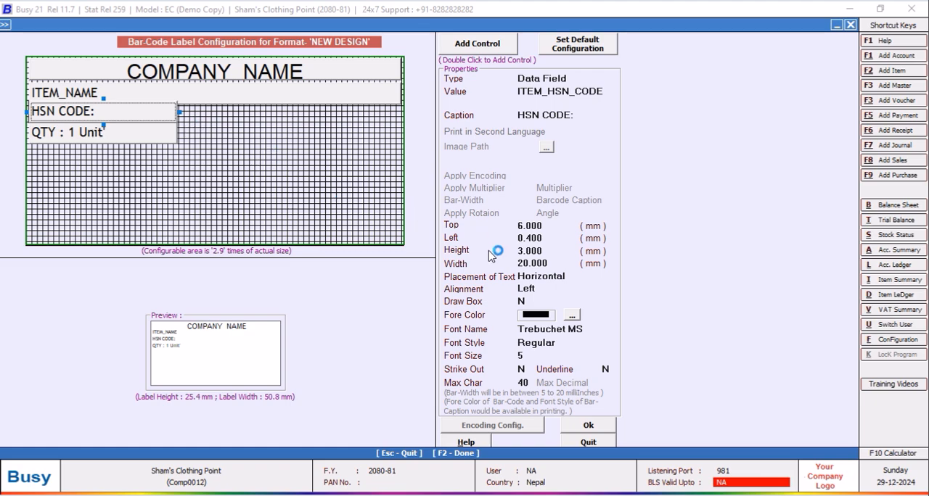
pyautogui.click(87, 132)
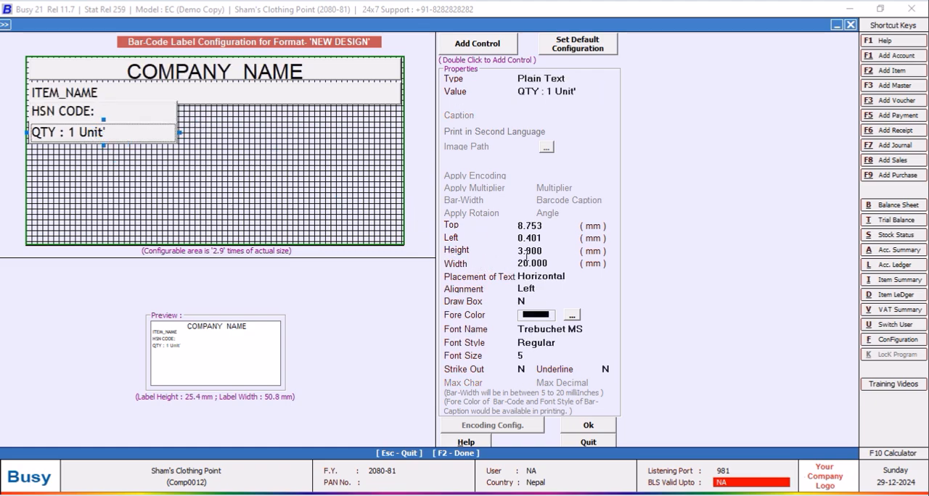
pyautogui.click(548, 239)
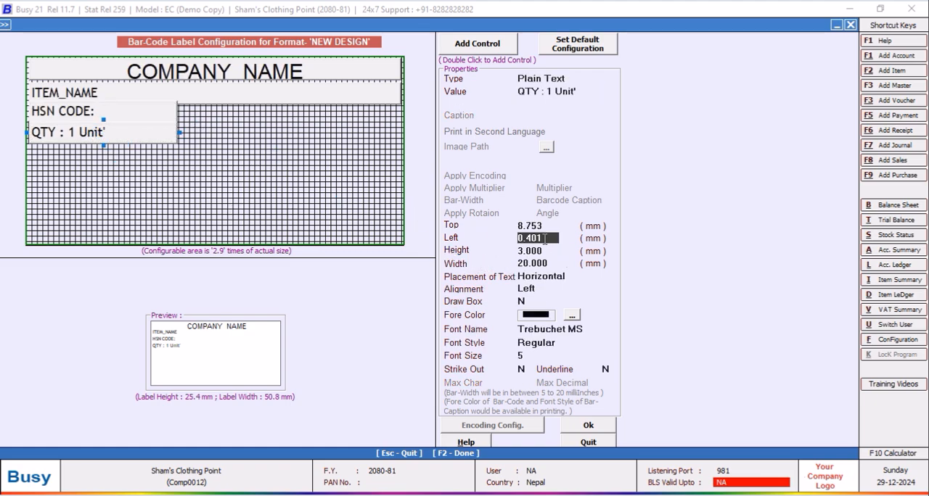
pyautogui.press('BackSpace')
pyautogui.press('Return')
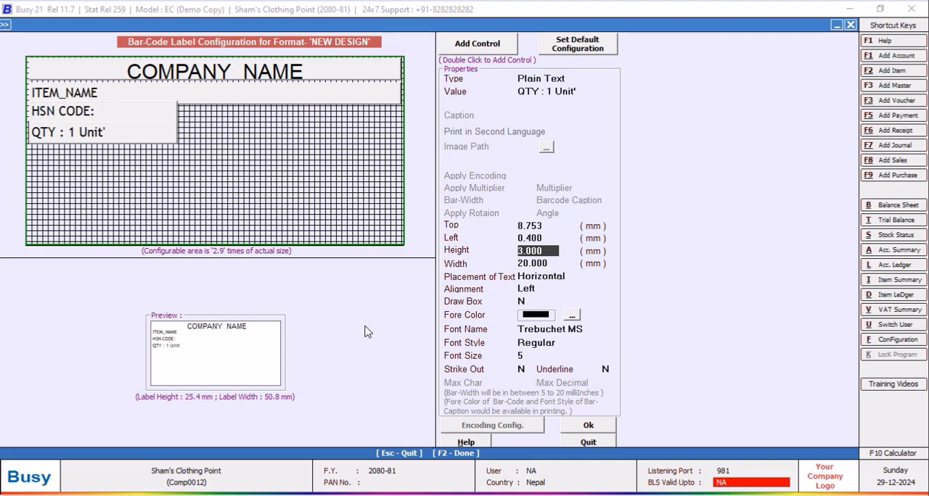
# Correct the QTY control's value to "QTY : 1 Unit" without the trailing apostrophe, save the format and leave the label configuration.
pyautogui.click(105, 138)
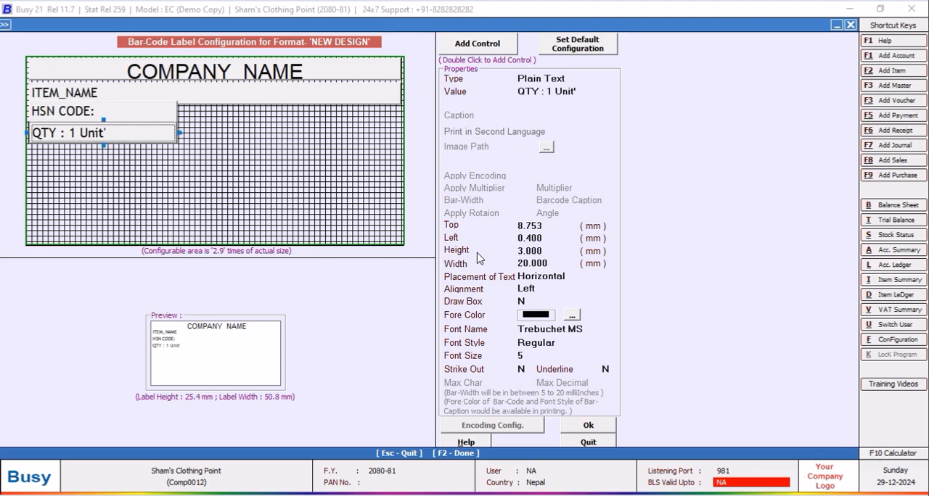
pyautogui.click(579, 92)
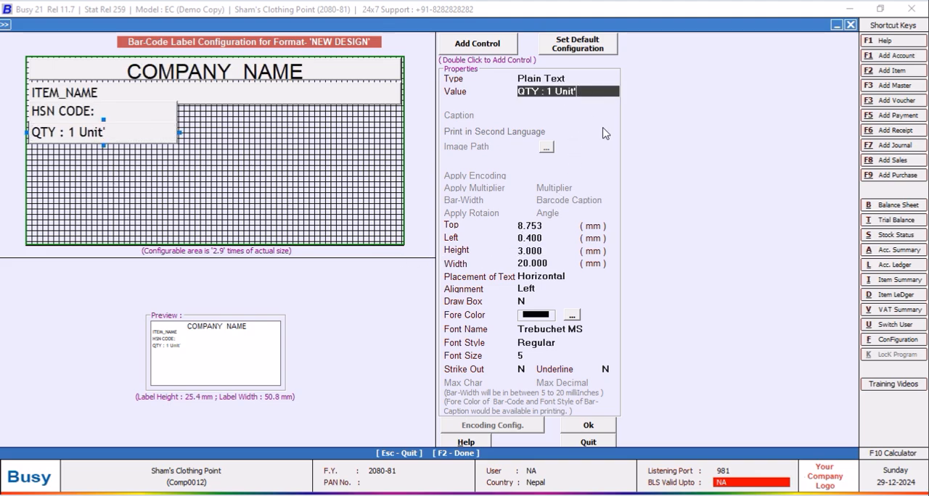
pyautogui.press('Return')
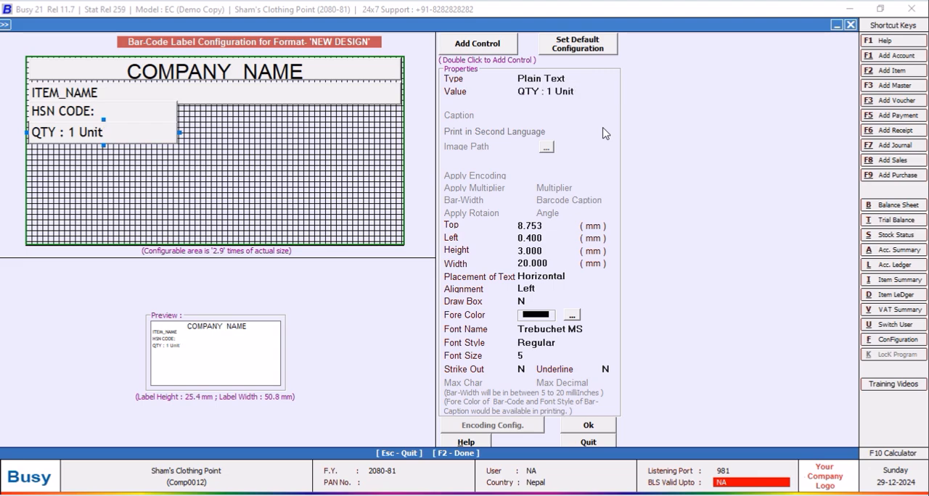
pyautogui.click(601, 428)
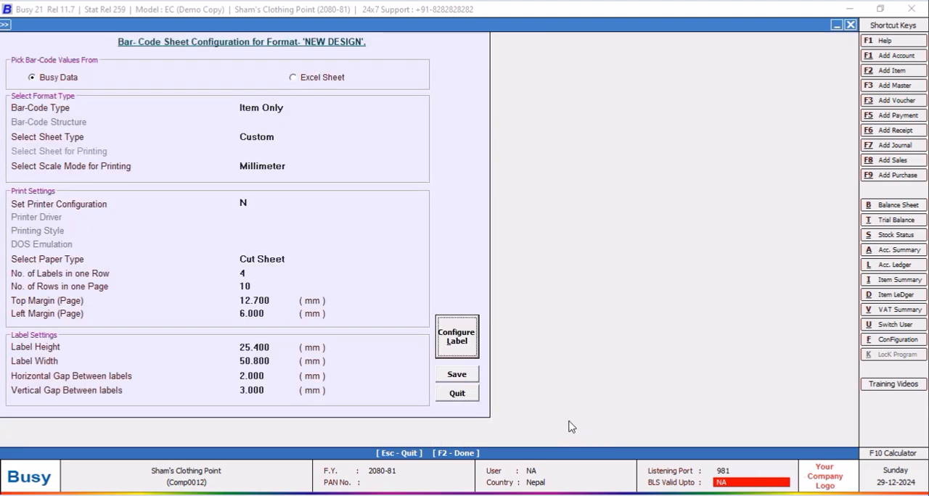
pyautogui.click(472, 385)
pyautogui.click(294, 188)
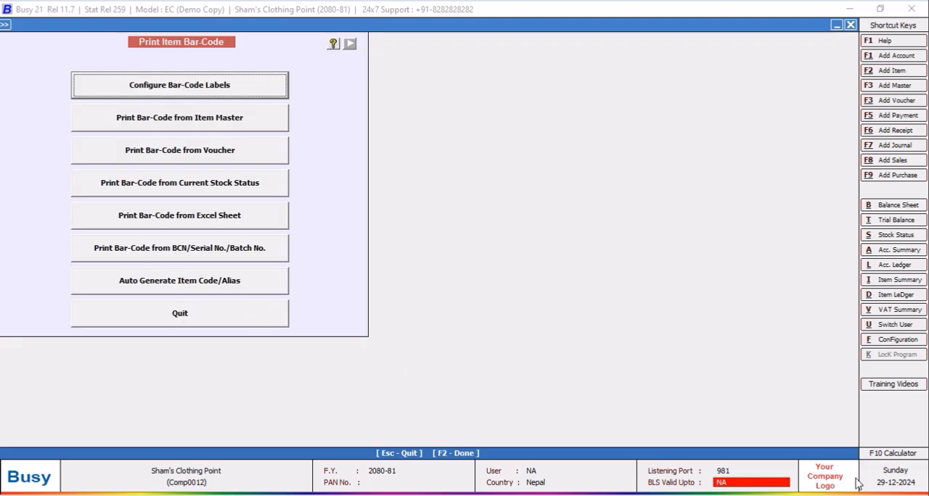
# Preview the voucher's bar-code labels at 140% zoom to check the quantity line, and close the preview.
pyautogui.press('Escape')
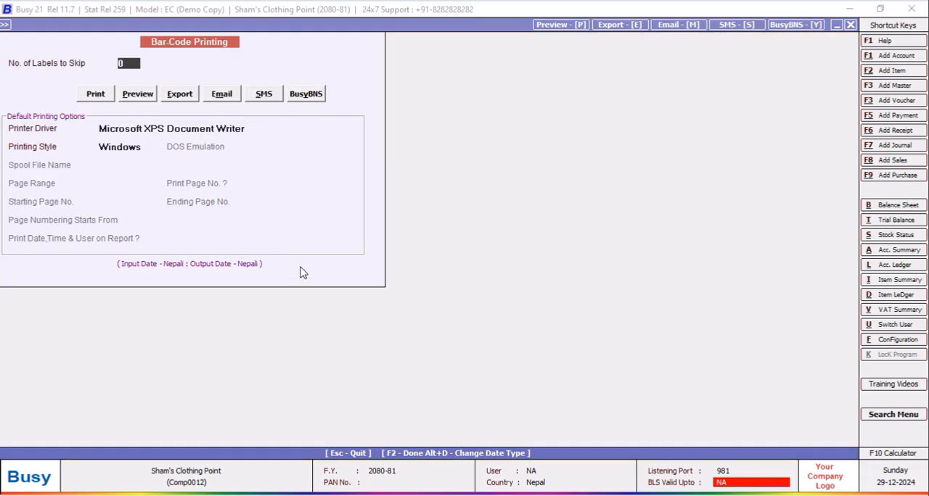
pyautogui.click(149, 98)
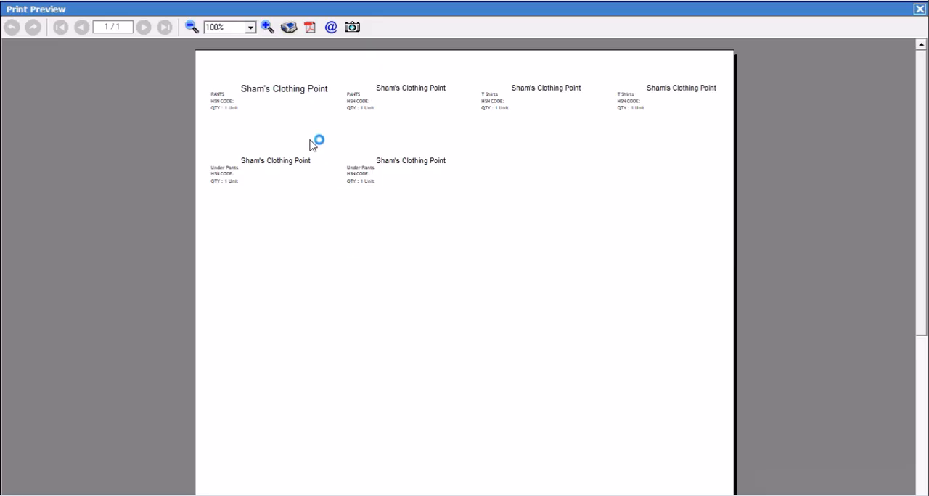
pyautogui.click(267, 27)
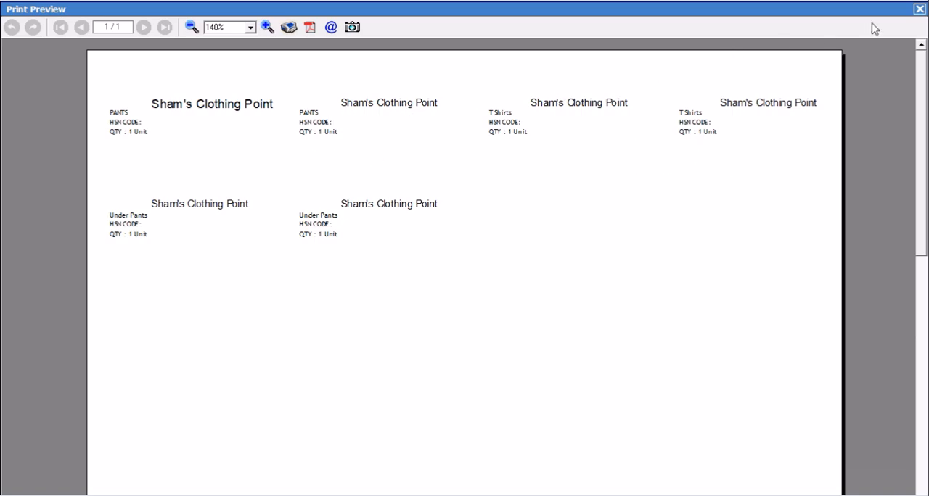
pyautogui.click(919, 9)
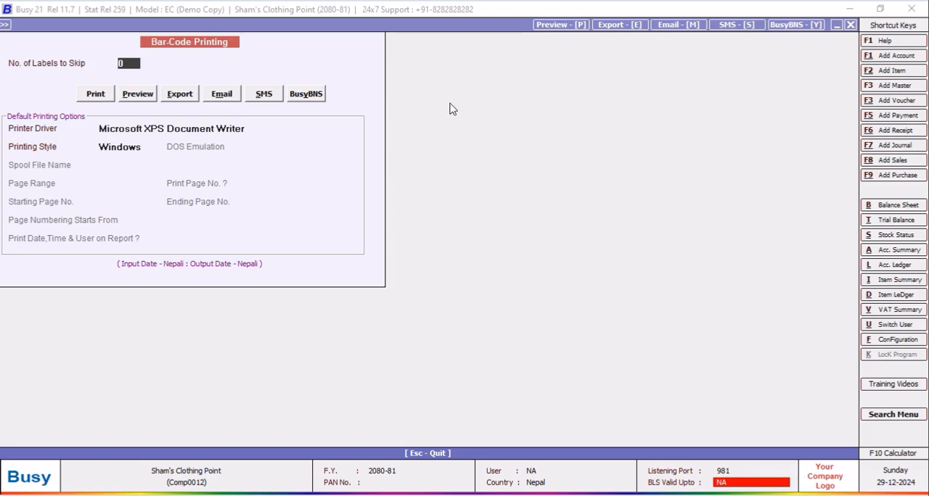
# Reload the selected purchase voucher's items for label printing and set the quantity to 1 for PANTS, T Shirts and Under Pants.
pyautogui.click(850, 27)
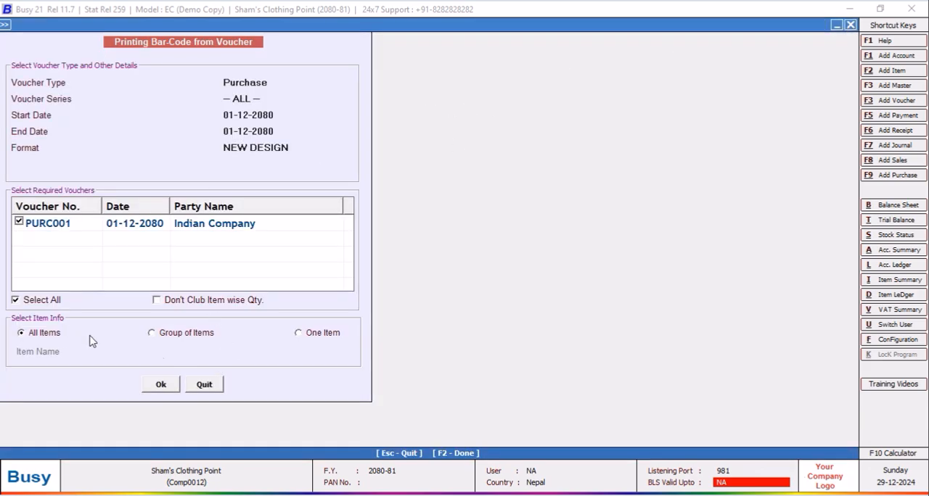
pyautogui.click(161, 385)
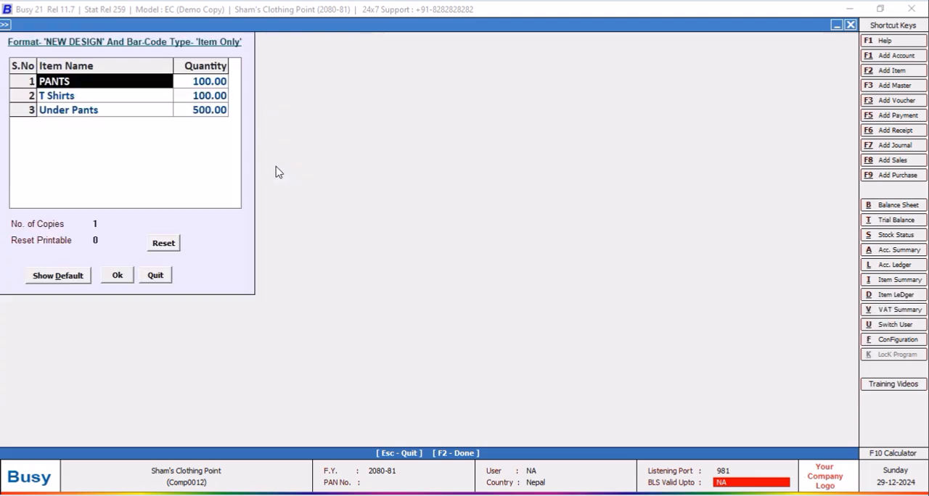
pyautogui.click(209, 78)
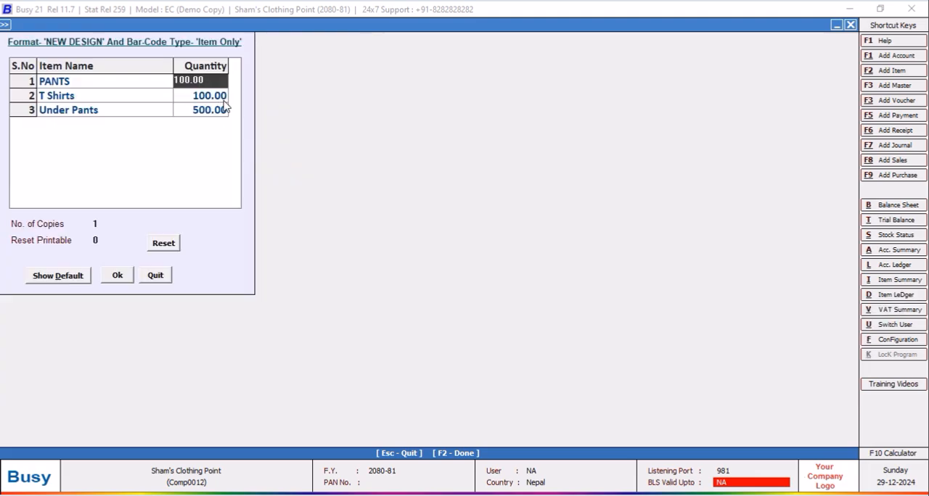
pyautogui.write('1')
pyautogui.press('Return')
pyautogui.write('1')
pyautogui.press('Return')
pyautogui.write('1')
pyautogui.click(116, 276)
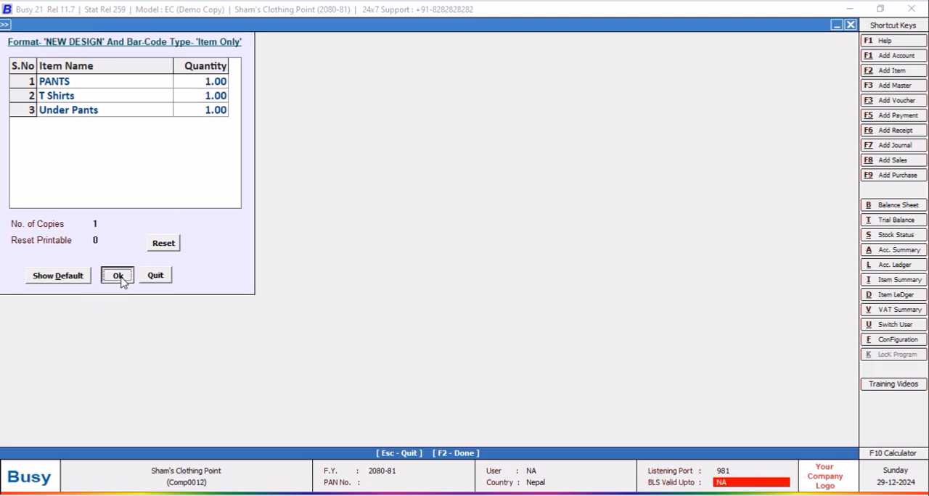
# Preview the single label for each of the three items at 140% zoom and close the preview.
pyautogui.click(167, 381)
pyautogui.click(137, 94)
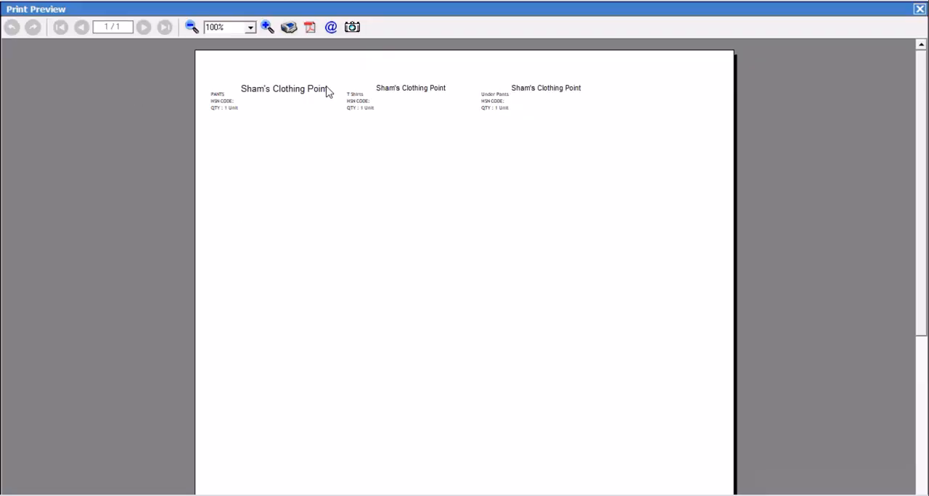
pyautogui.click(267, 27)
pyautogui.click(268, 27)
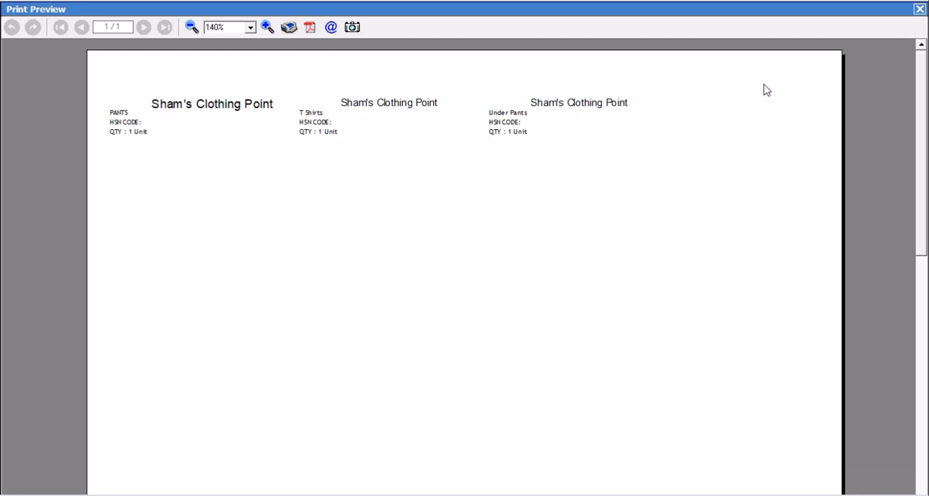
pyautogui.click(919, 8)
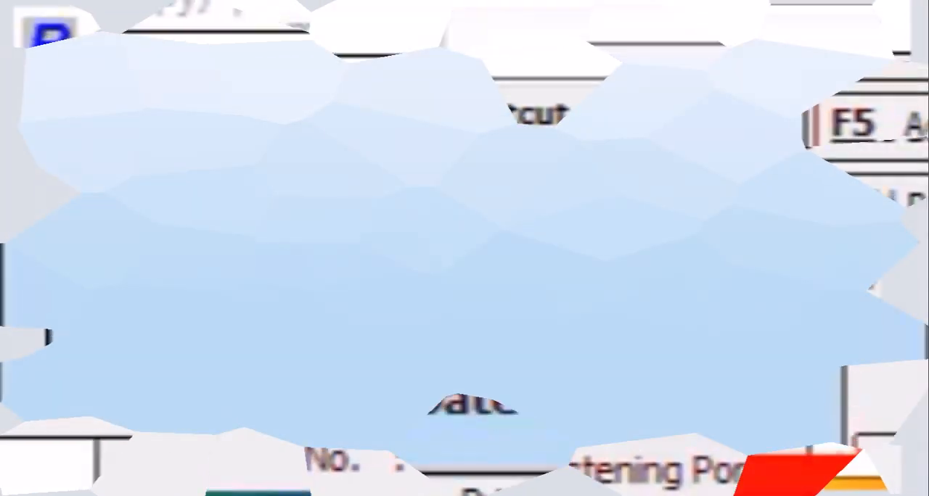
# Set the number of optional fields to 3 in the voucher configuration of the Main purchase series.
pyautogui.click(105, 27)
pyautogui.click(105, 50)
pyautogui.click(133, 63)
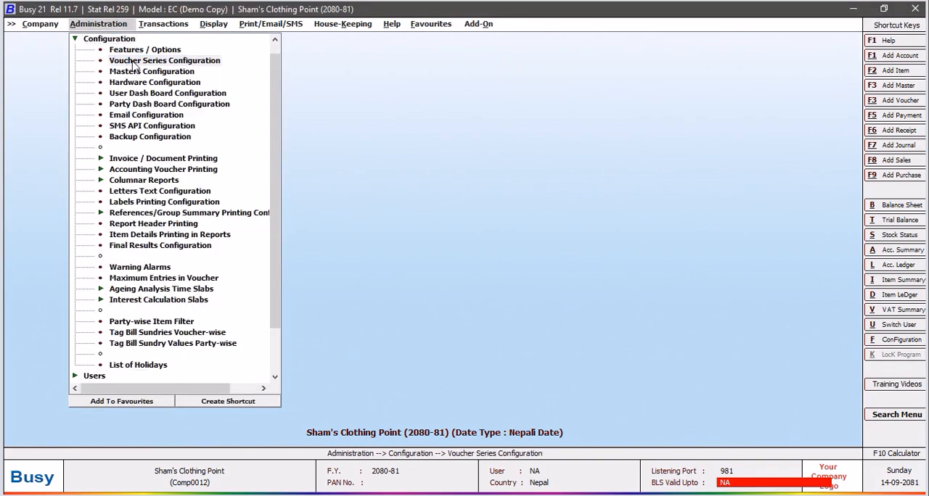
pyautogui.click(27, 105)
pyautogui.click(70, 116)
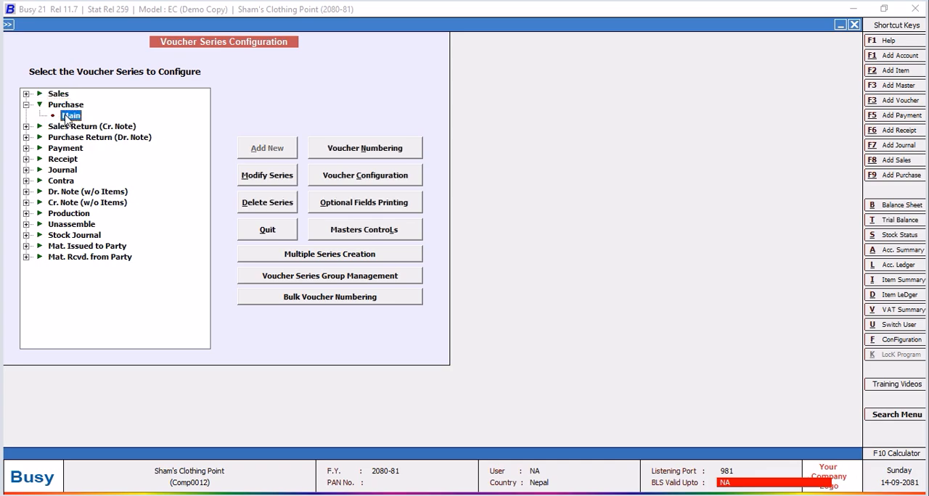
pyautogui.click(384, 180)
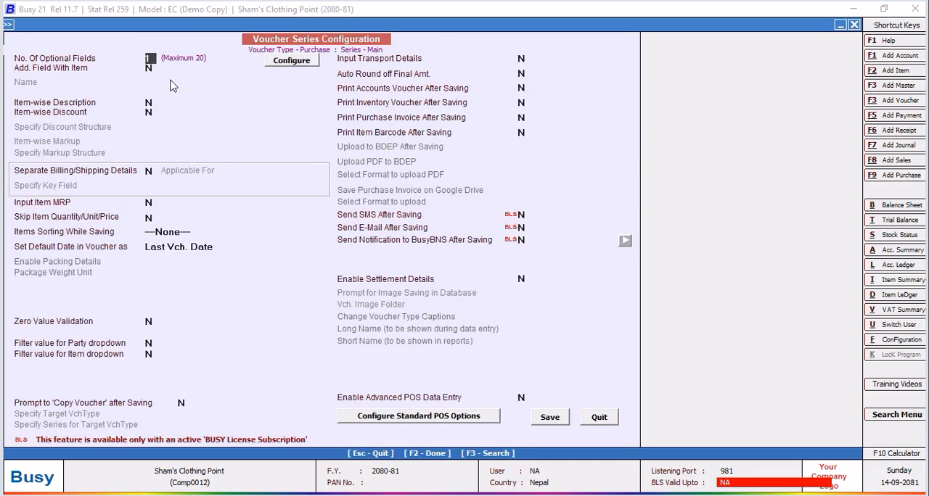
pyautogui.write('3')
pyautogui.press('Return')
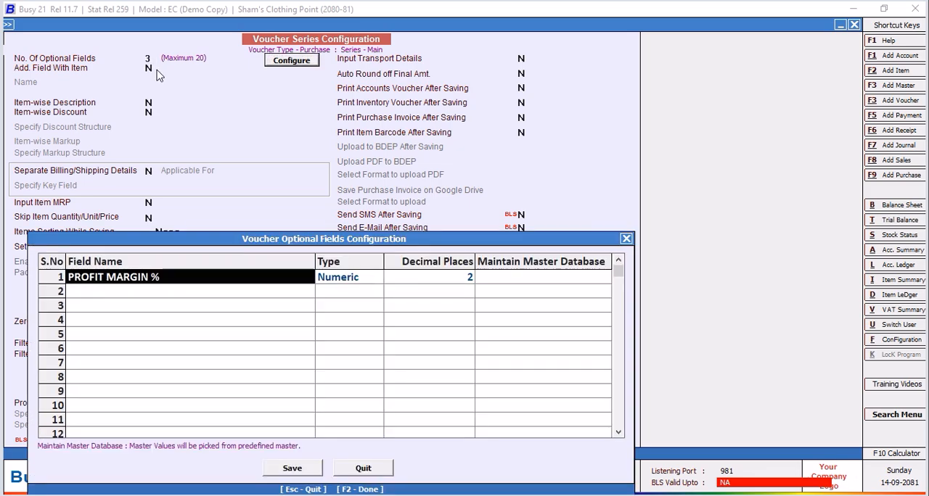
# Add BARCODE PREFIX as the second optional field, with type Text and no master database.
pyautogui.click(78, 294)
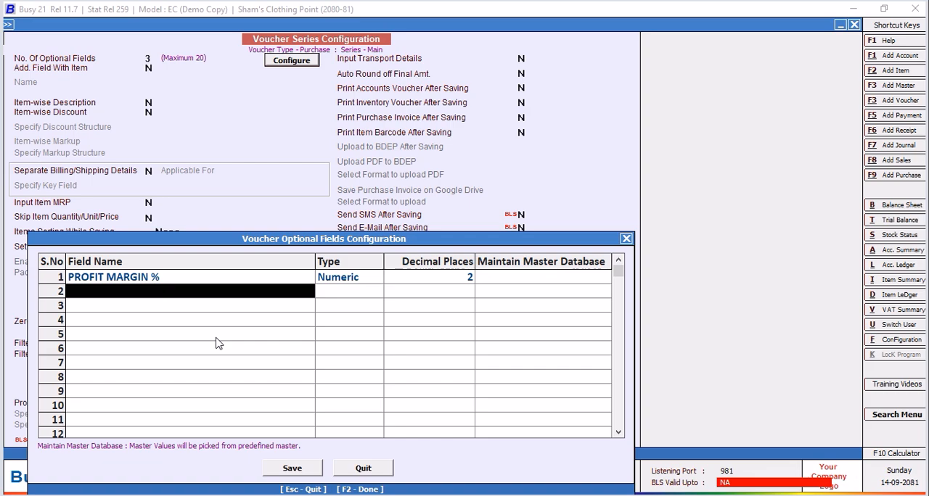
pyautogui.write('ARCODE PREFIX')
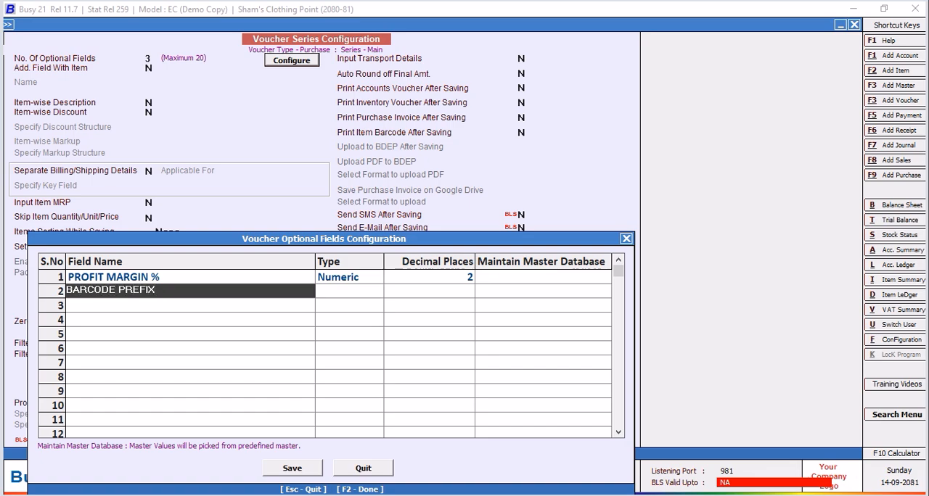
pyautogui.press('Return')
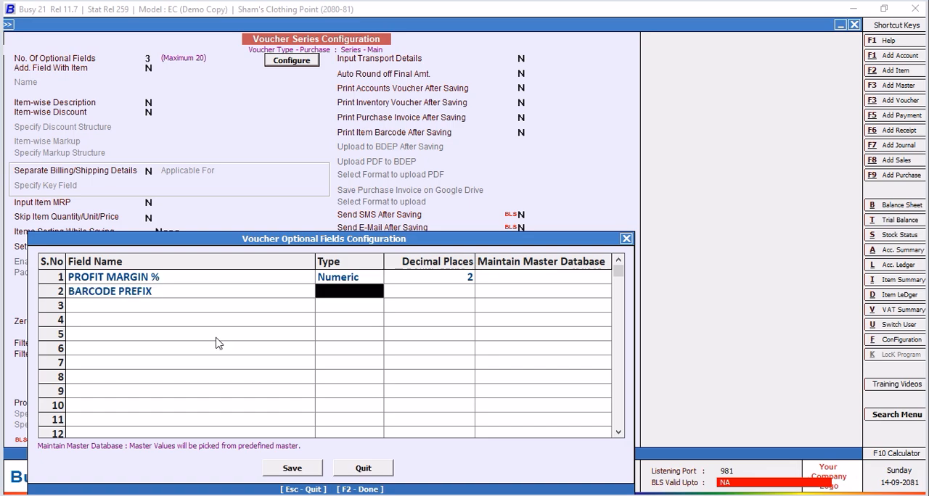
pyautogui.press('Return')
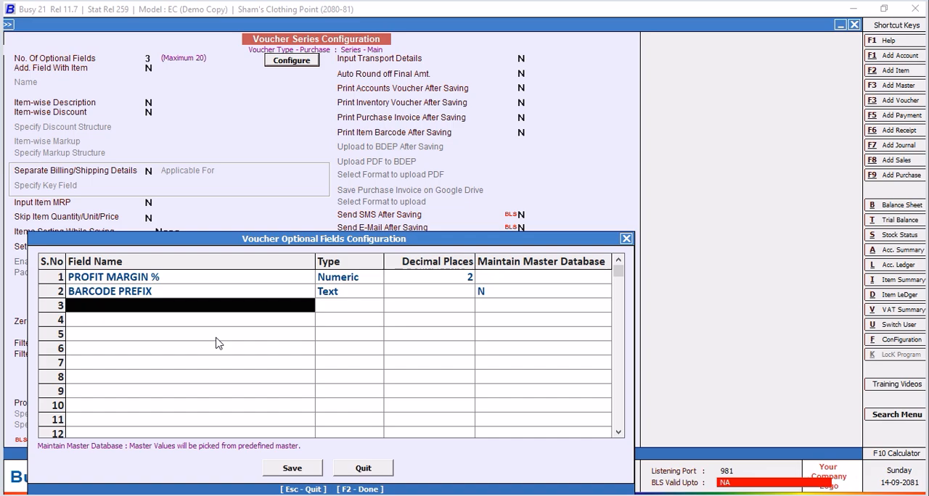
# Add BARCODE SUFFIX as the third optional field with type Text and no master database, and save the Main purchase series configuration.
pyautogui.write('bARCODE SUFFIX')
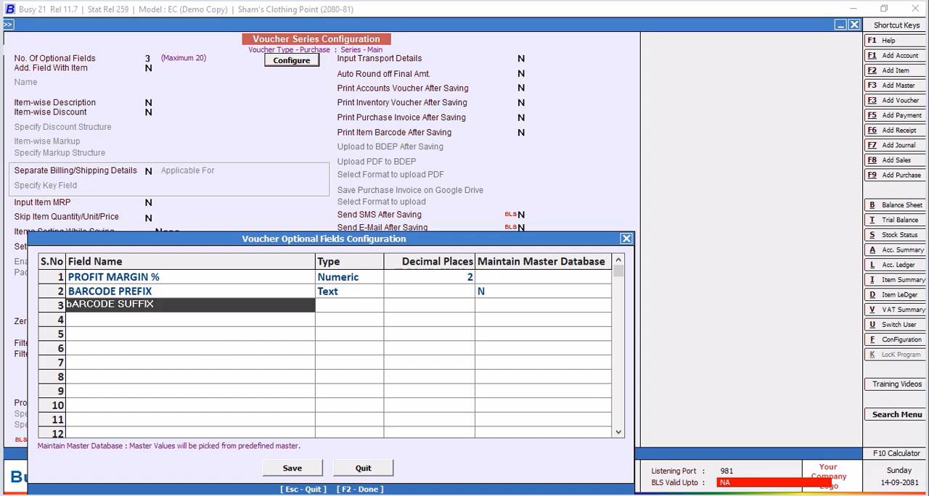
pyautogui.press('Return')
pyautogui.press('Return')
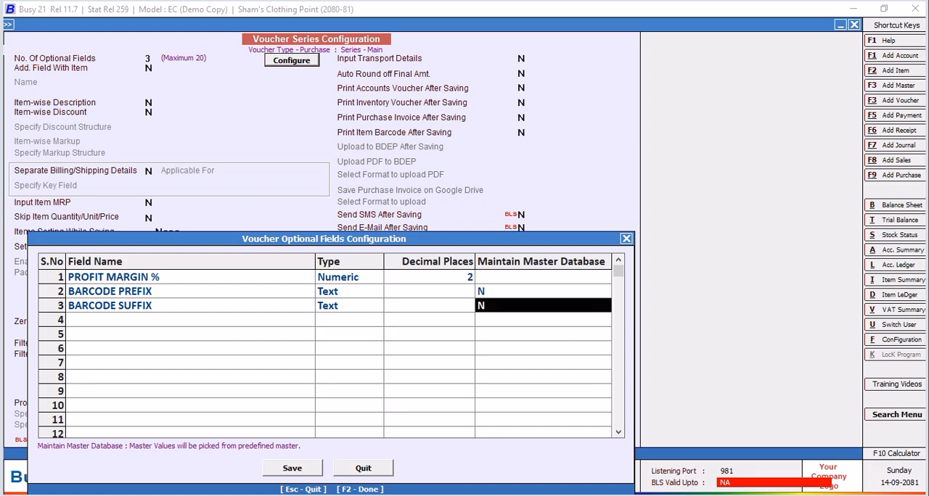
pyautogui.click(306, 473)
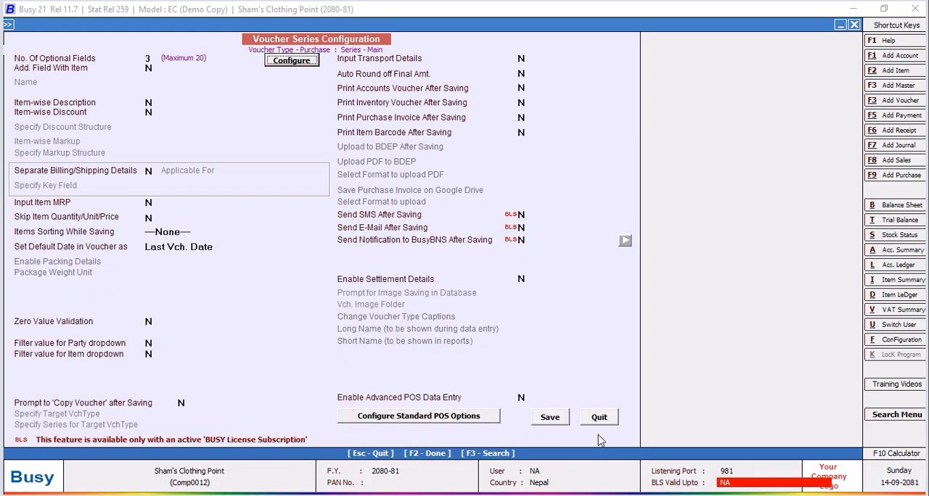
pyautogui.click(547, 421)
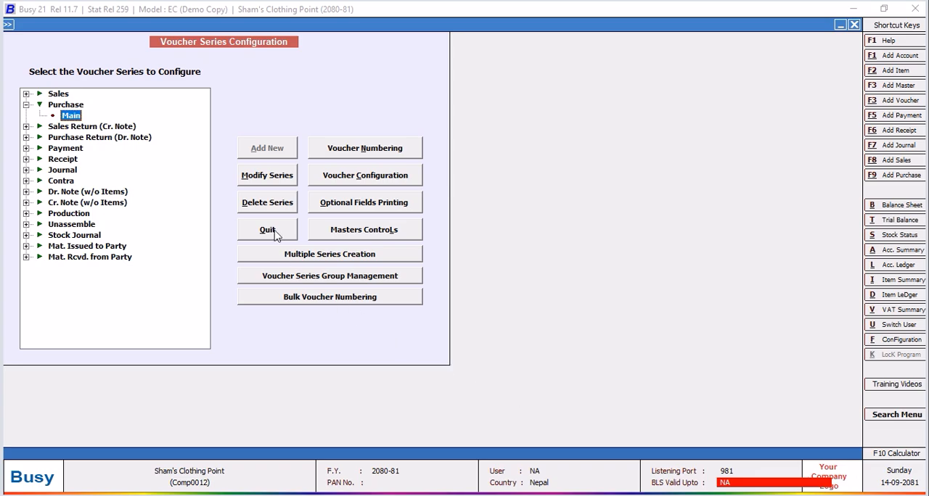
pyautogui.click(268, 227)
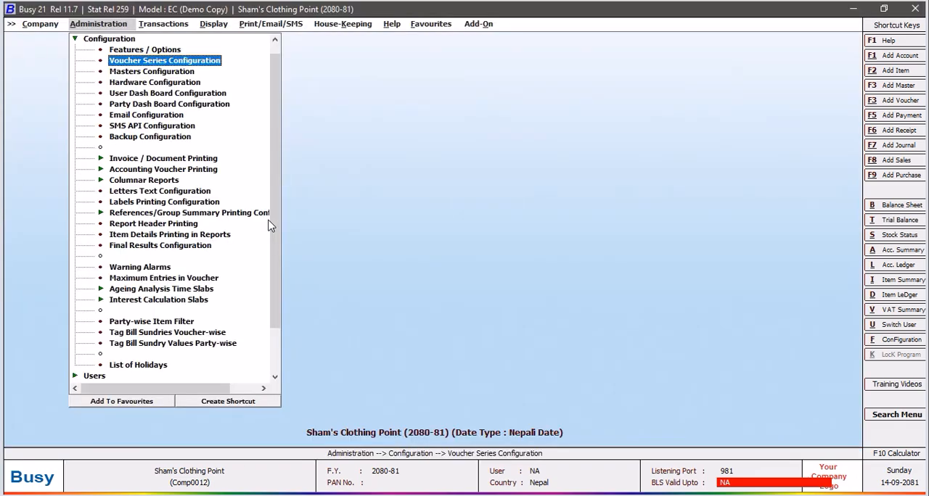
# Open the JANATHA query in the SQL Query Executor and copy its entire SQL text.
pyautogui.click(170, 26)
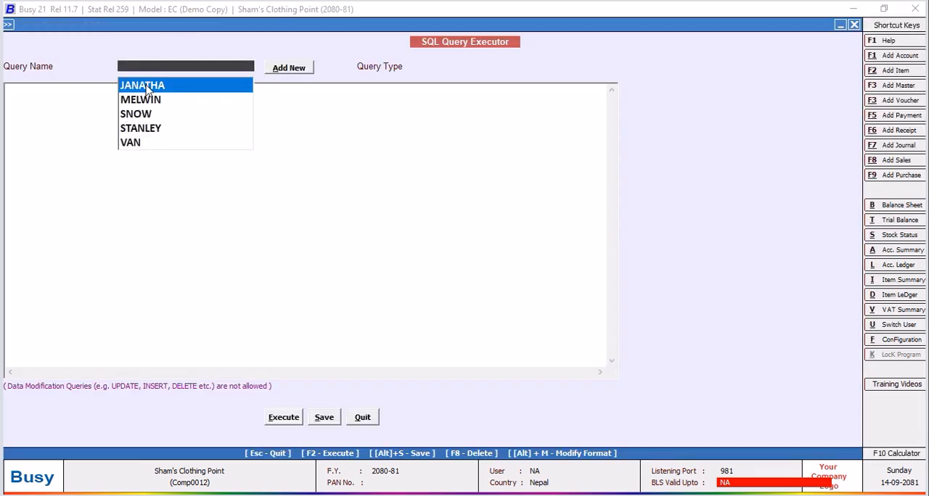
pyautogui.press('Return')
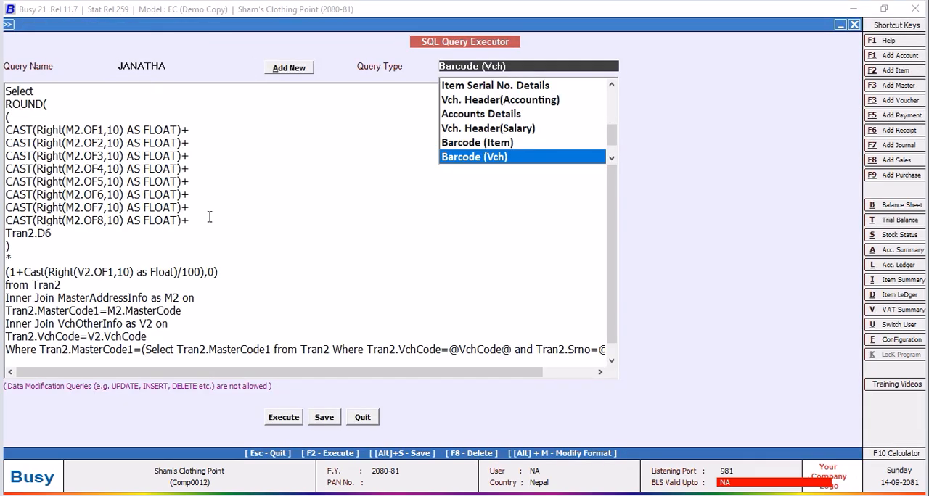
pyautogui.click(209, 216)
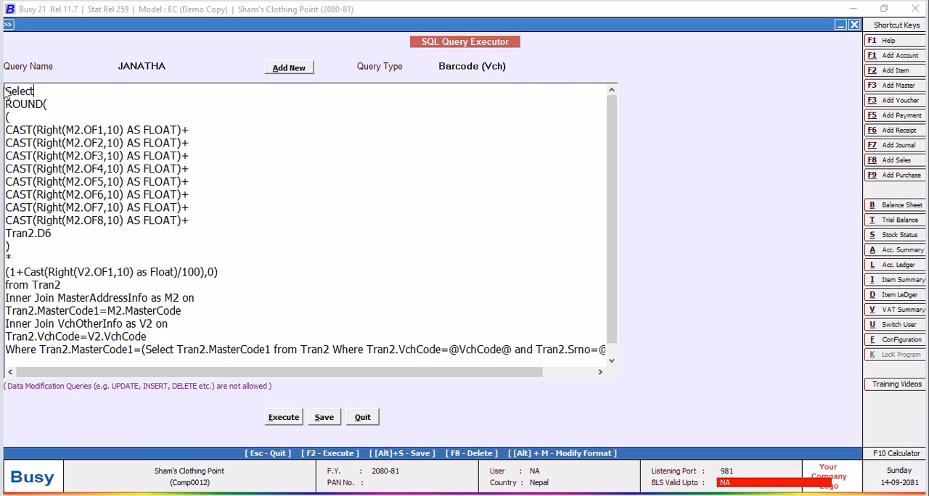
pyautogui.moveTo(8, 89); pyautogui.dragTo(232, 377)
pyautogui.rightClick(106, 294)
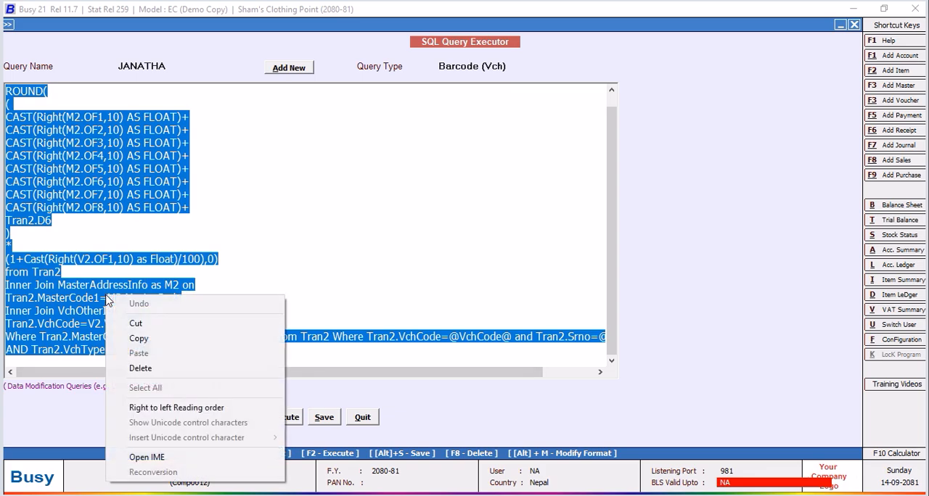
pyautogui.click(138, 341)
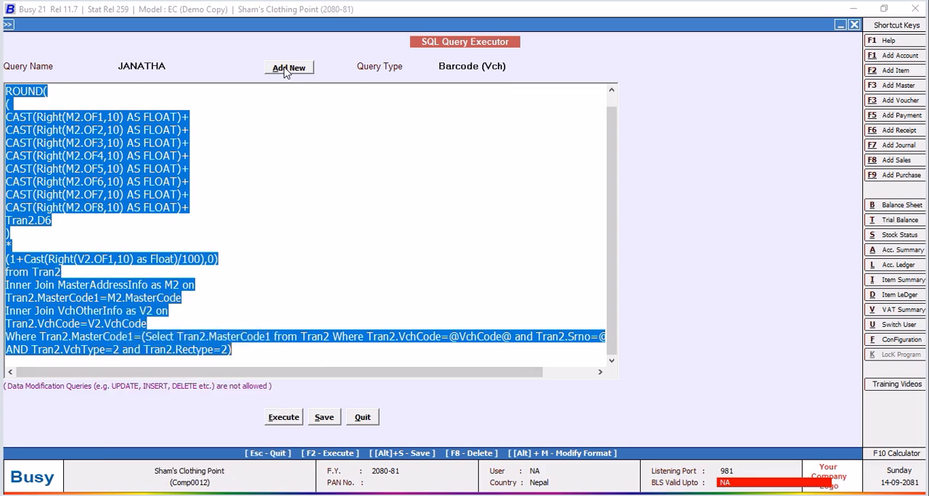
# Create a new SQL query named BLANK without a password and paste the copied SQL into it.
pyautogui.click(288, 69)
pyautogui.write('B')
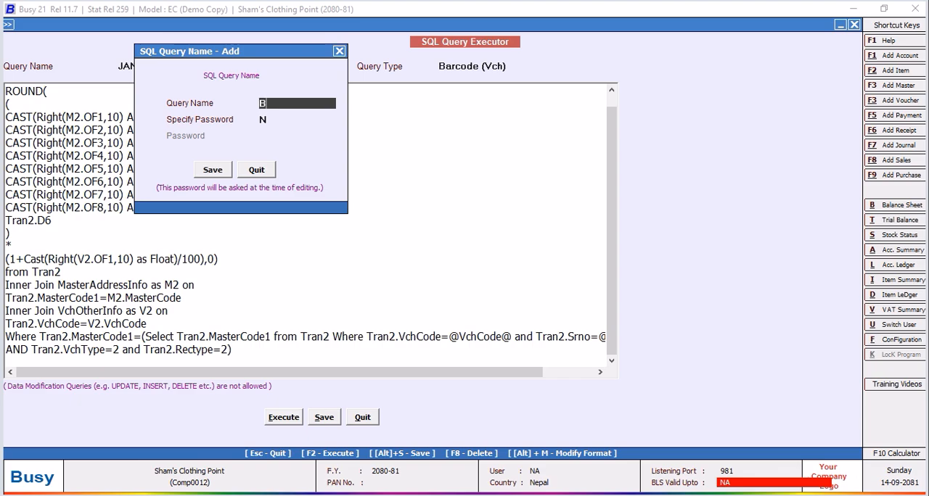
pyautogui.write('LANK')
pyautogui.click(212, 169)
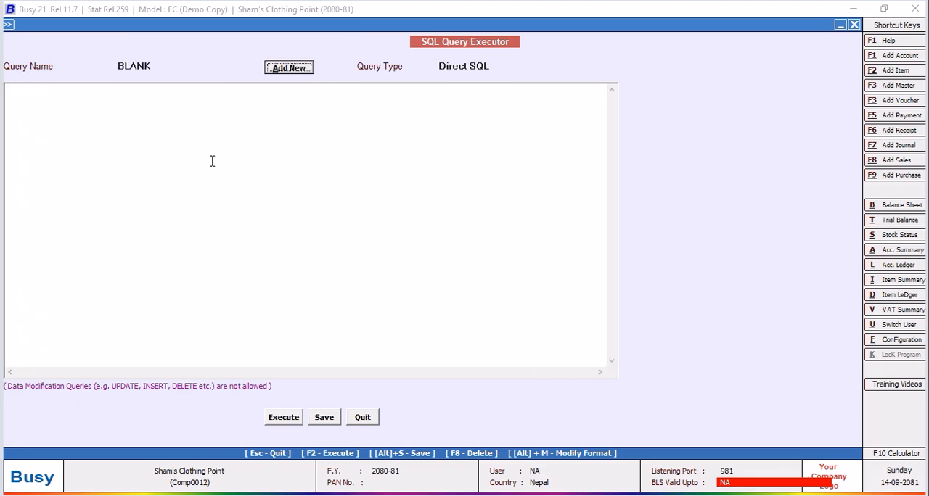
pyautogui.rightClick(162, 108)
pyautogui.click(195, 166)
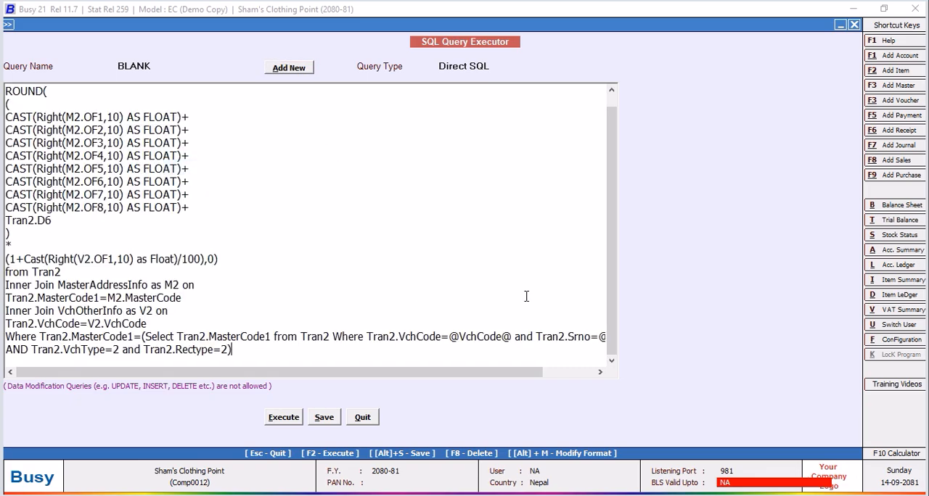
# Remove the MasterCode1 subquery so the condition reads Where Tran2.VchType=2 and Tran2.Rectype=2.
pyautogui.moveTo(603, 185); pyautogui.dragTo(612, 246)
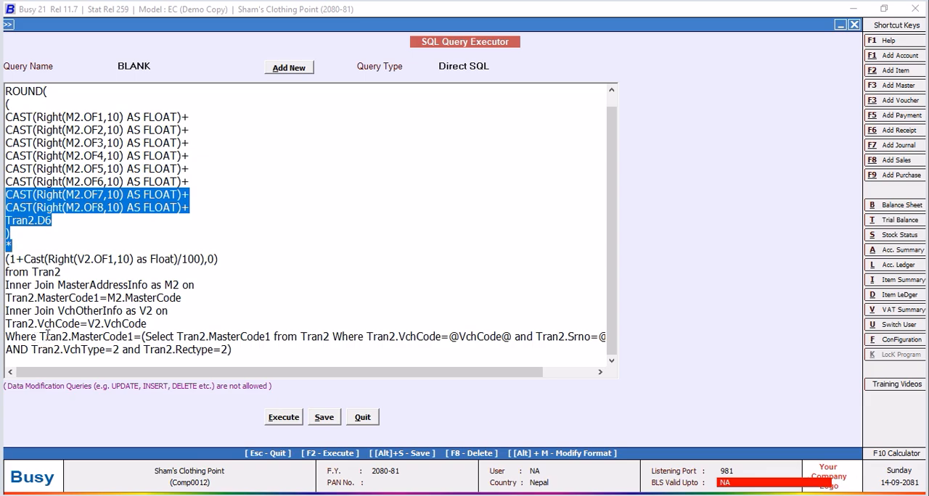
pyautogui.moveTo(29, 350)
pyautogui.mouseDown()
pyautogui.moveTo(8, 351)
pyautogui.moveTo(45, 338)
pyautogui.moveTo(37, 337)
pyautogui.mouseUp()
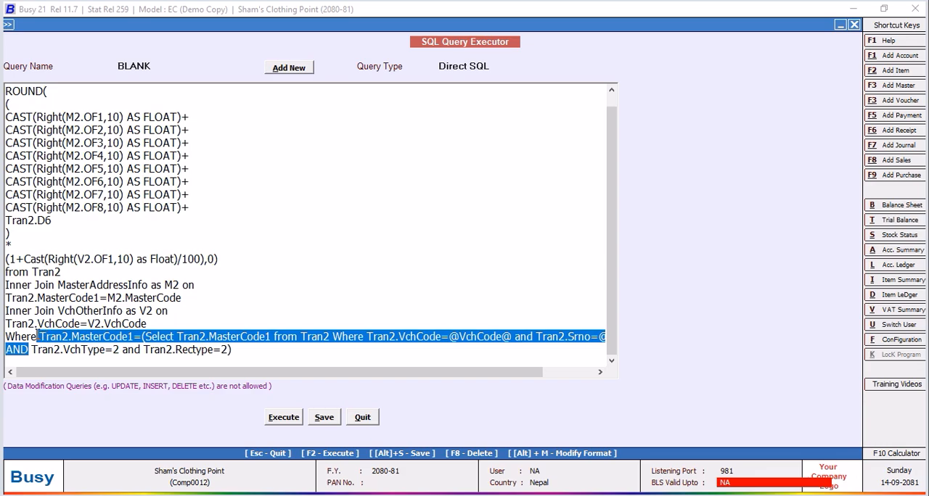
pyautogui.press('Delete')
pyautogui.click(279, 344)
pyautogui.press('BackSpace')
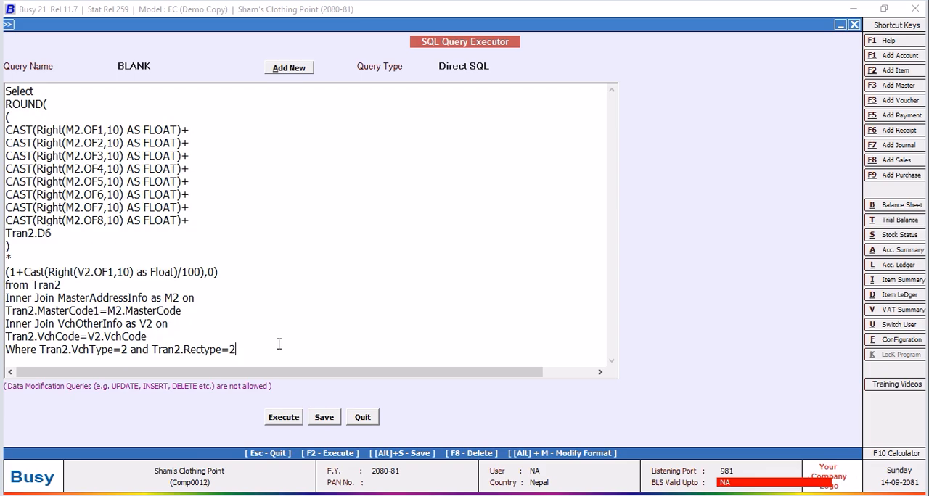
# Save the BLANK query, execute it to check the calculated prices, and close the result.
pyautogui.click(327, 420)
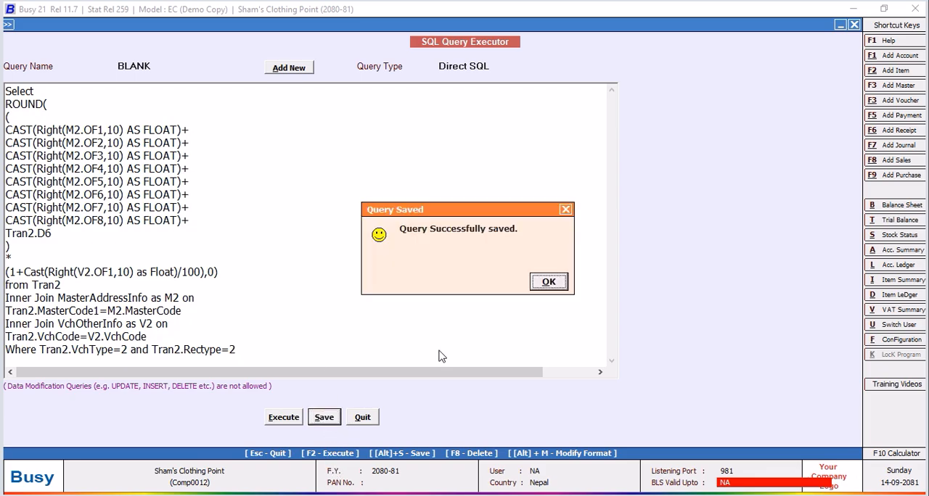
pyautogui.click(555, 293)
pyautogui.click(276, 418)
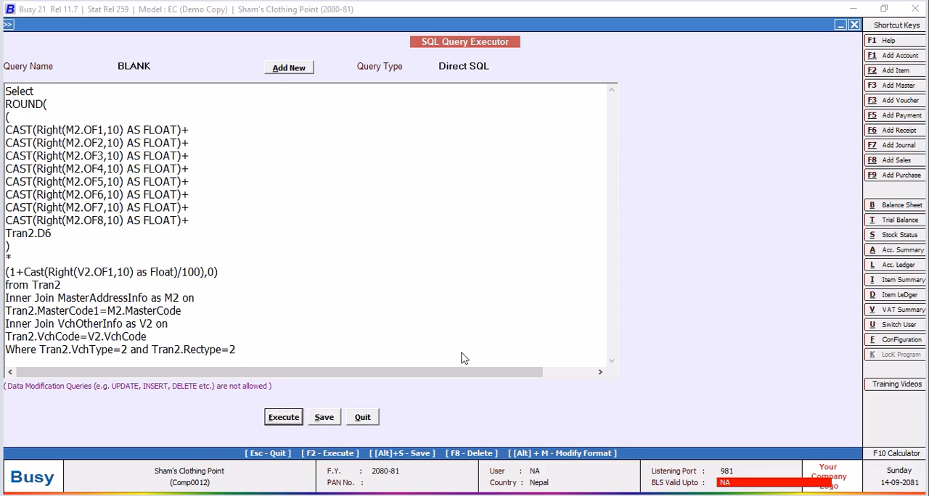
pyautogui.click(549, 282)
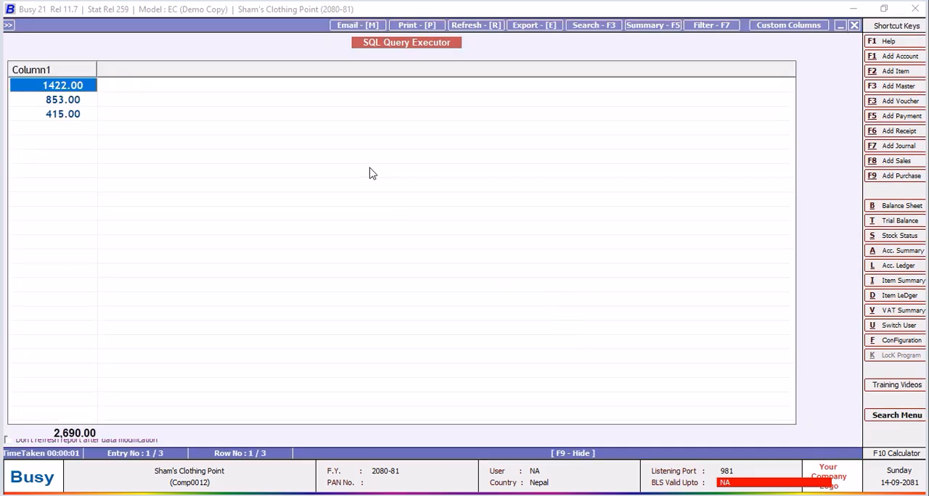
pyautogui.click(854, 25)
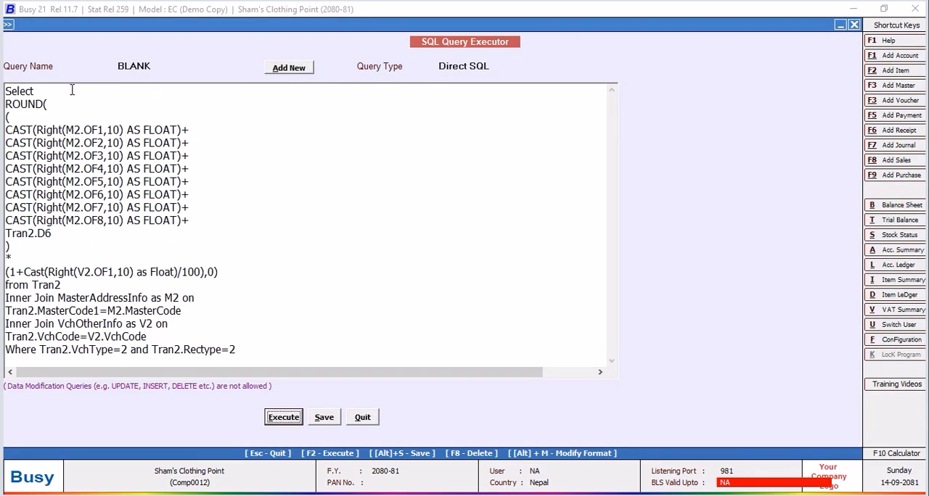
# Add V2.OF2 as a column before the ROUND expression and v2.of3 as a column after it.
pyautogui.press('Return')
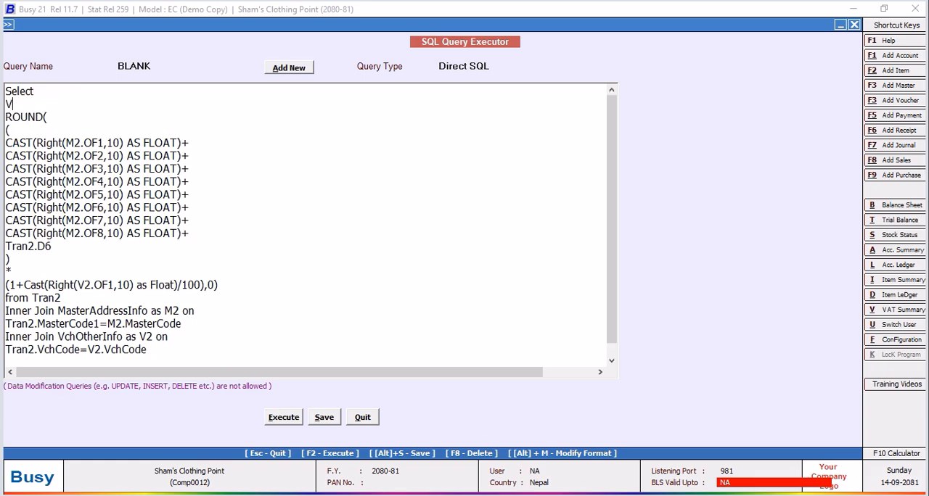
pyautogui.write('V2.OF2,')
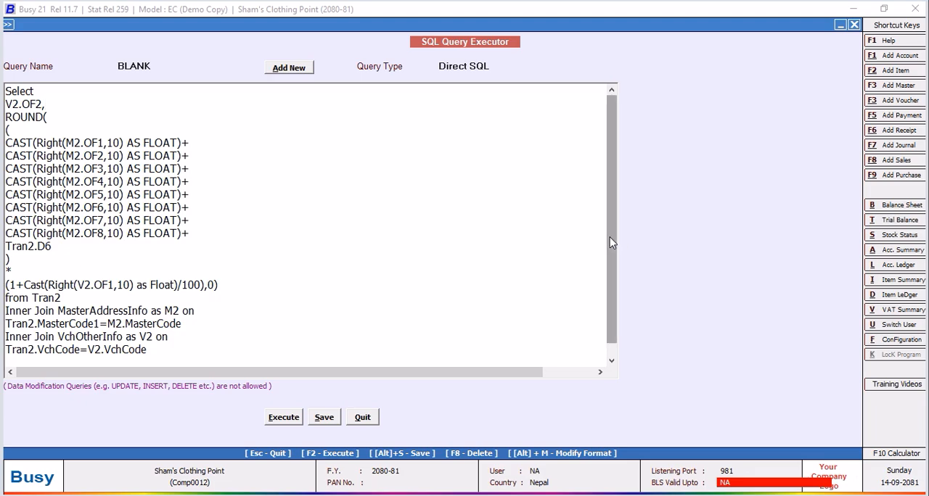
pyautogui.scroll(-1, 615, 301)
pyautogui.click(238, 275)
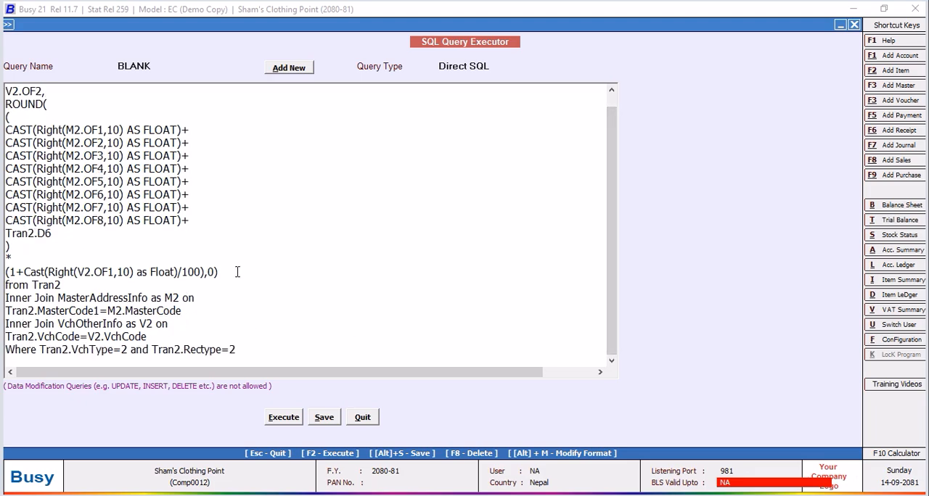
pyautogui.write(',v2.of3')
# Execute the extended BLANK query, close its result, and save the query before leaving the executor.
pyautogui.click(291, 423)
pyautogui.click(546, 283)
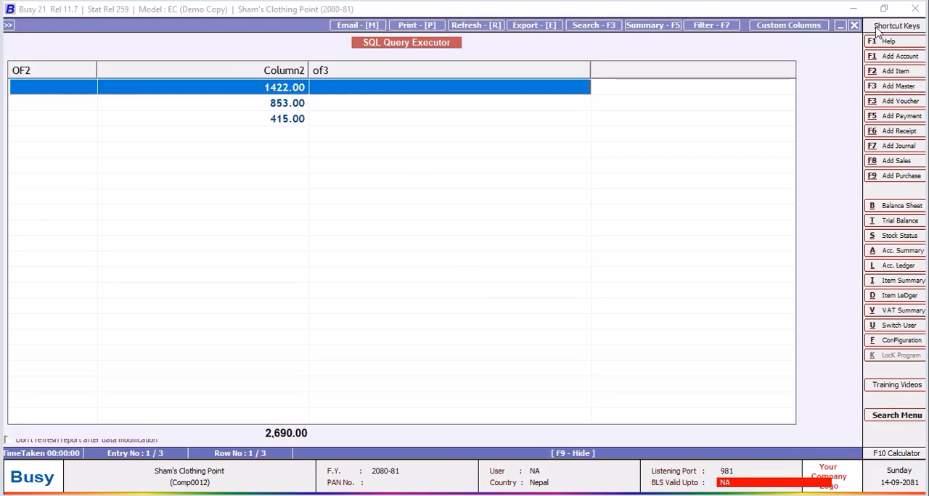
pyautogui.click(855, 26)
pyautogui.click(324, 419)
pyautogui.click(549, 282)
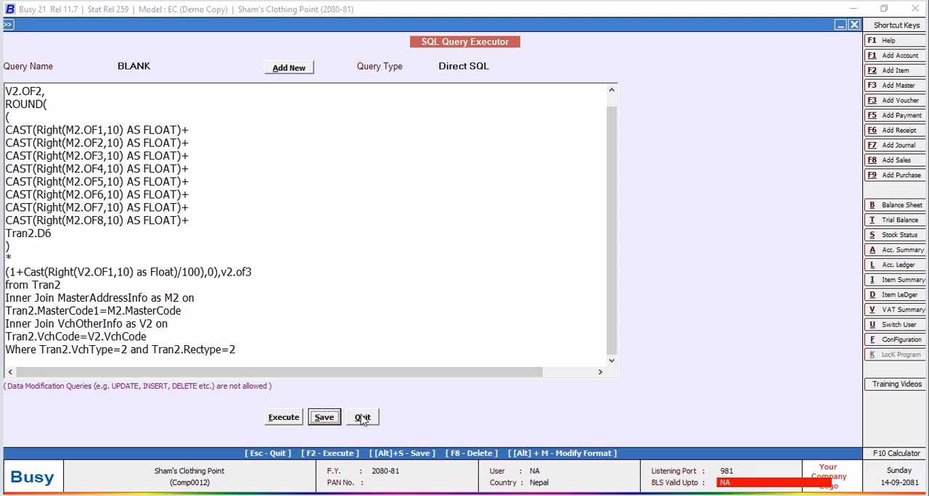
pyautogui.click(363, 419)
# Open Indian Company's import purchase voucher of 01-12-2080 for modification and advance to its optional fields.
pyautogui.click(160, 53)
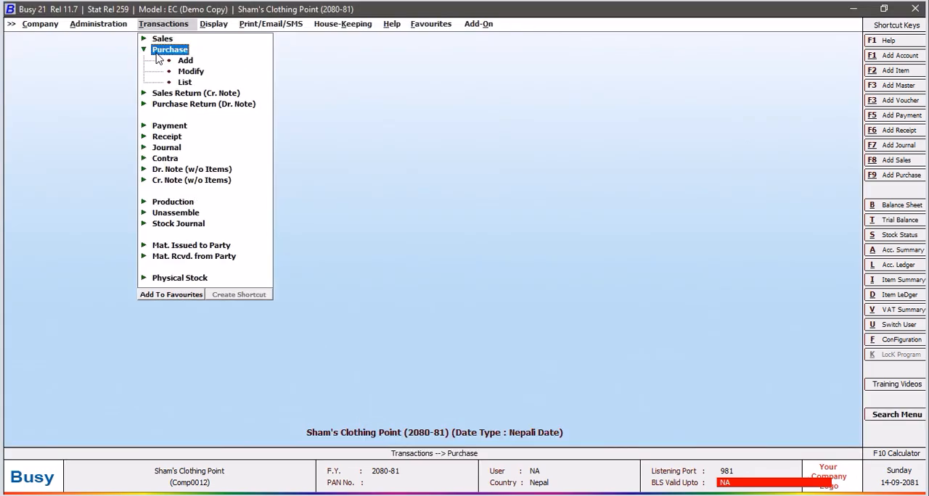
pyautogui.click(204, 76)
pyautogui.click(133, 90)
pyautogui.click(131, 149)
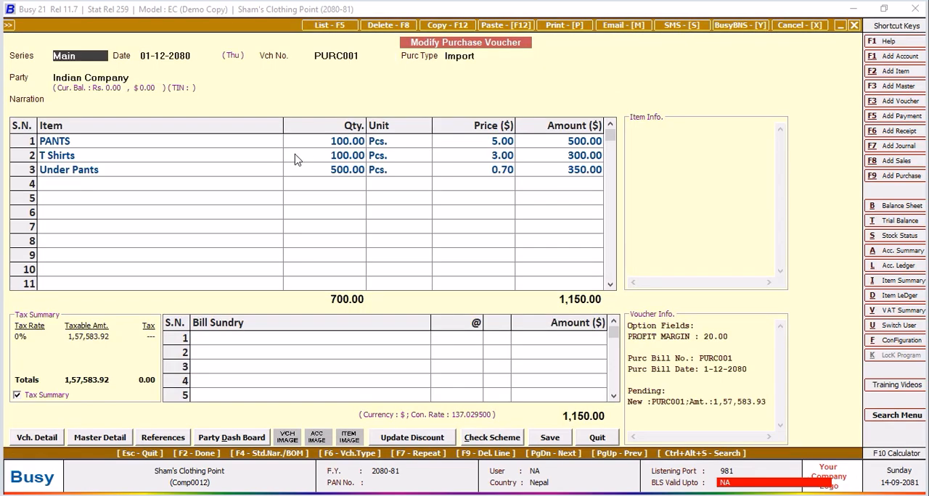
pyautogui.press('Return')
pyautogui.press('Return')
pyautogui.press('Return')
pyautogui.press('Return')
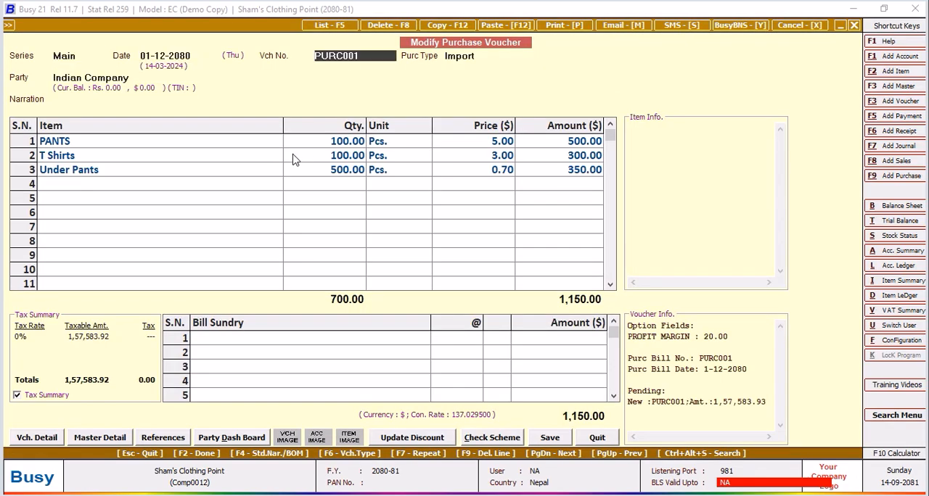
pyautogui.press('Return')
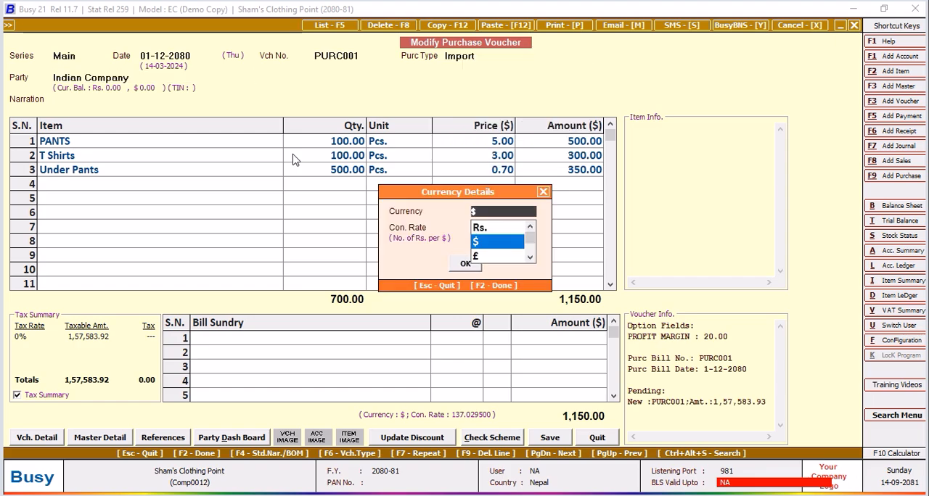
pyautogui.press('Return')
pyautogui.press('Return')
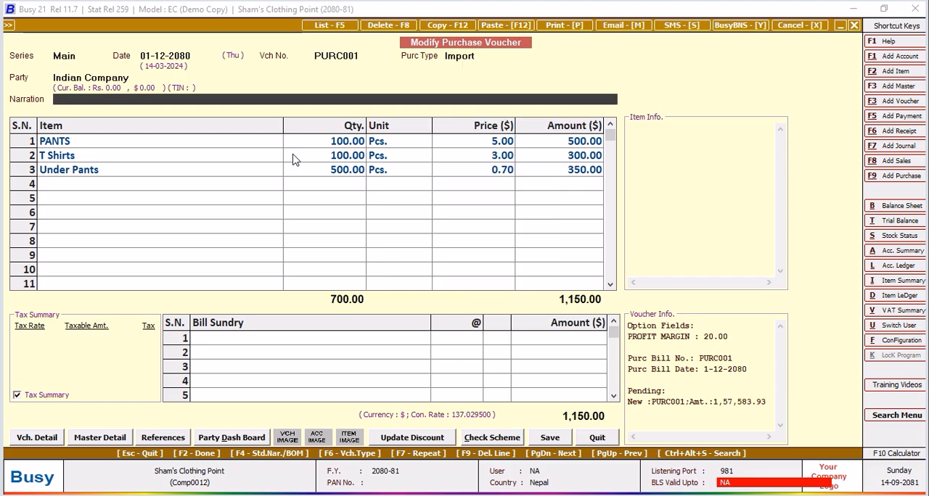
pyautogui.press('Return')
pyautogui.press('Return')
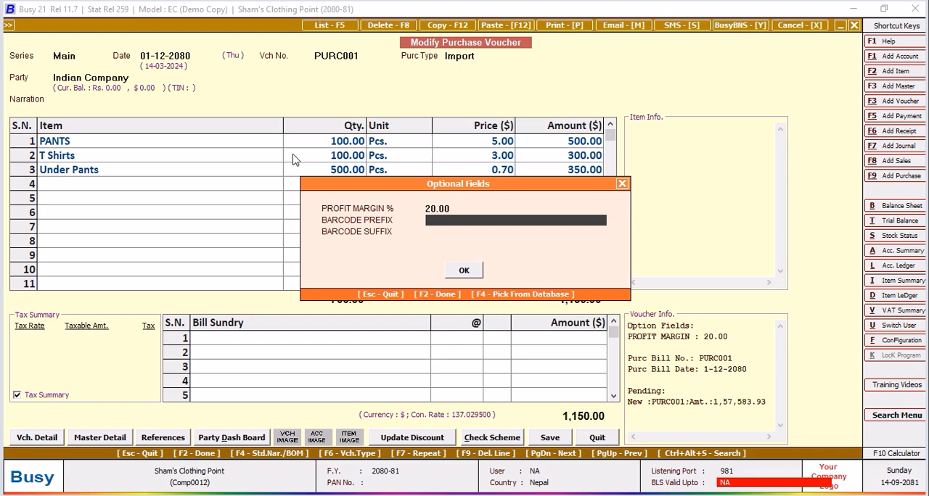
# Fill the voucher's optional fields with barcode prefix PJ and barcode suffix XRT, and accept them.
pyautogui.write('PJ')
pyautogui.press('Return')
pyautogui.write('XRT')
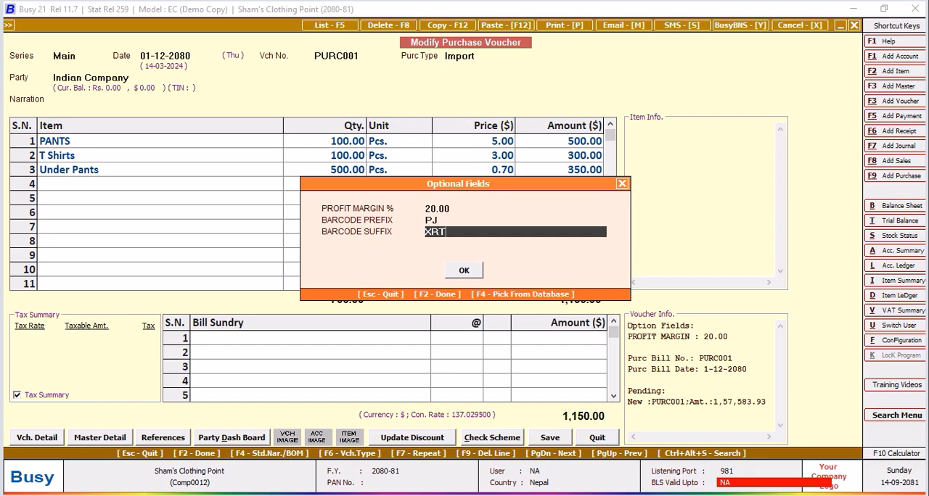
pyautogui.press('Return')
pyautogui.click(464, 271)
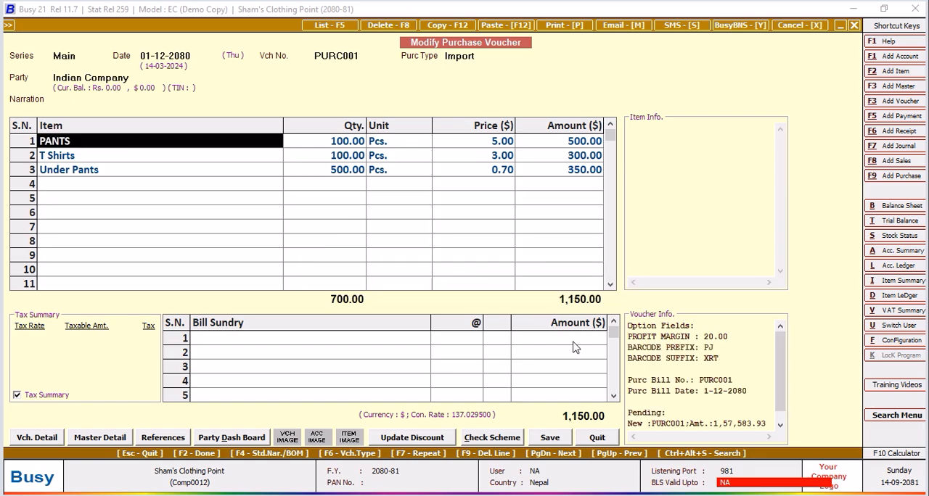
# Save the purchase voucher, accepting its VAT reporting details and bill-by-bill adjustment, and leave voucher modification.
pyautogui.click(557, 438)
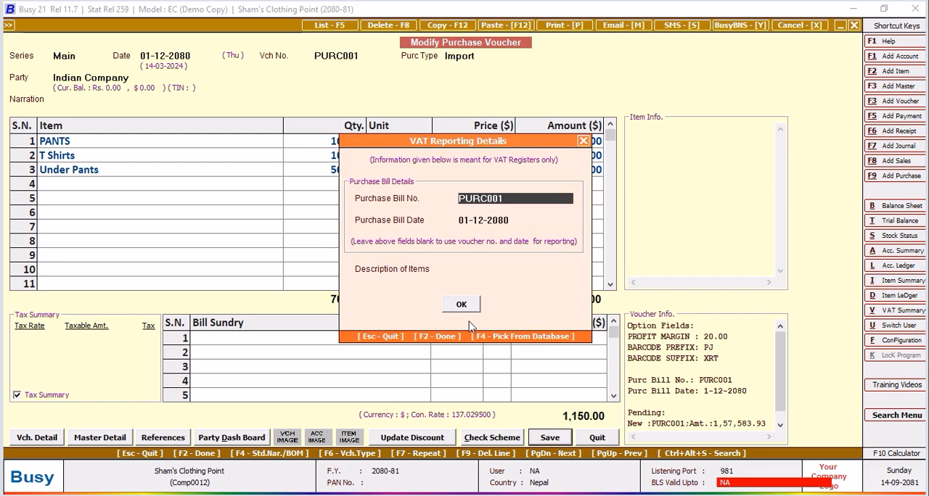
pyautogui.click(462, 305)
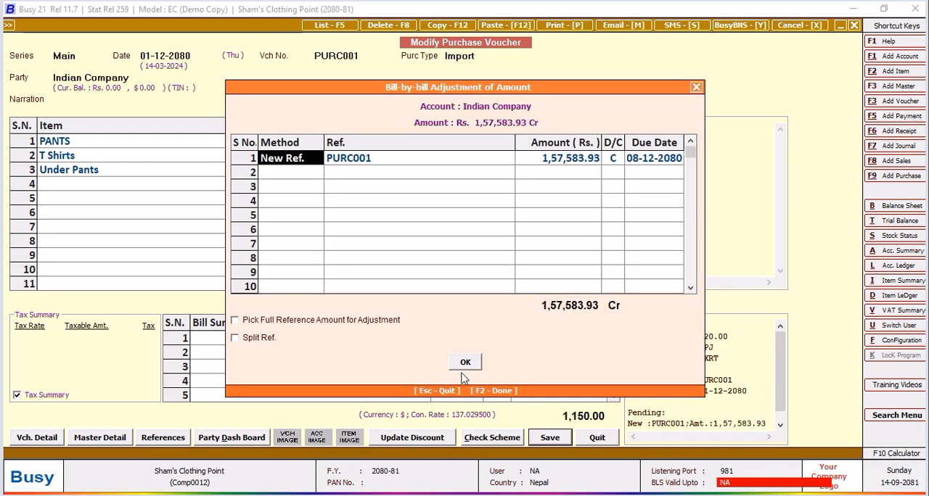
pyautogui.click(465, 368)
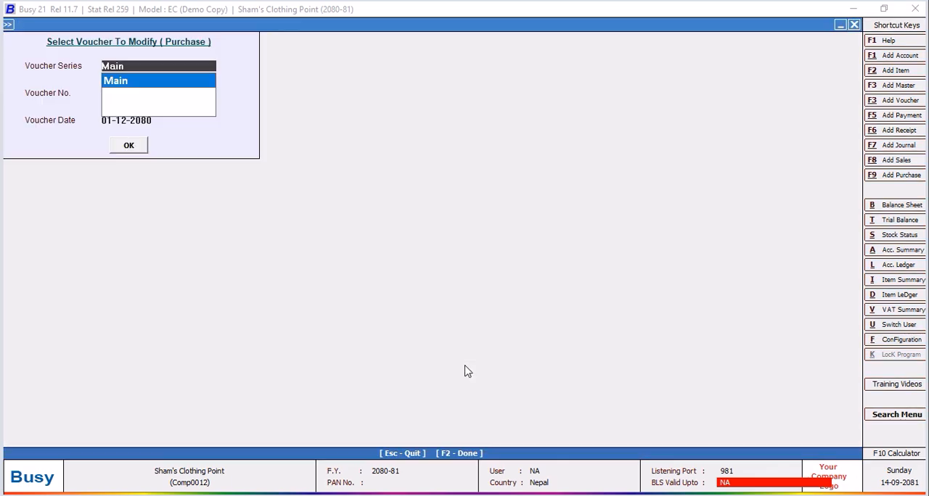
pyautogui.click(854, 25)
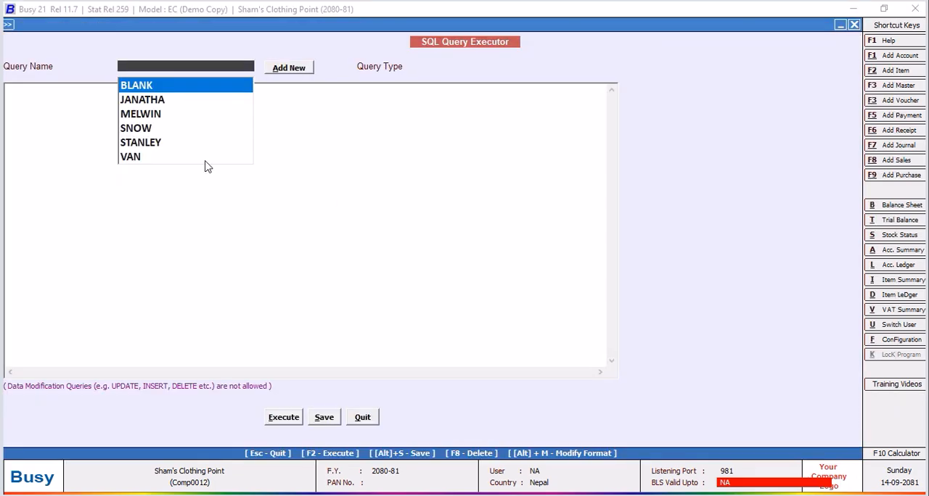
# Load the BLANK query in the SQL Query Executor, execute it to check the prefix and suffix columns, and close the result.
pyautogui.click(137, 85)
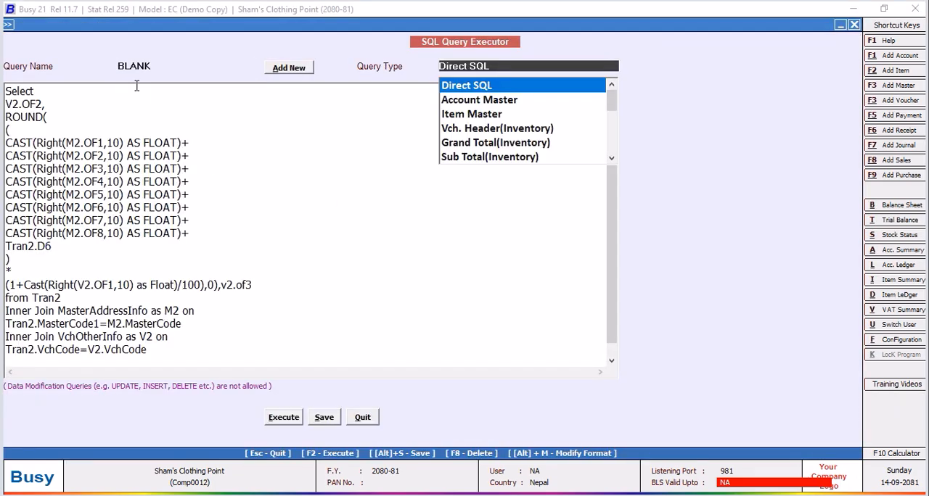
pyautogui.click(295, 418)
pyautogui.click(548, 283)
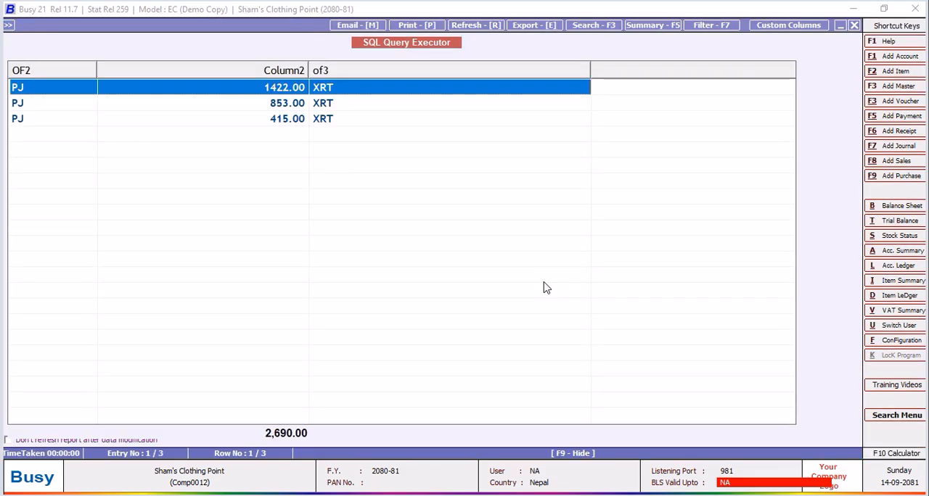
pyautogui.click(854, 24)
# Wrap the prefix column of the BLANK query as LEFT(V2.OF2,1).
pyautogui.click(8, 103)
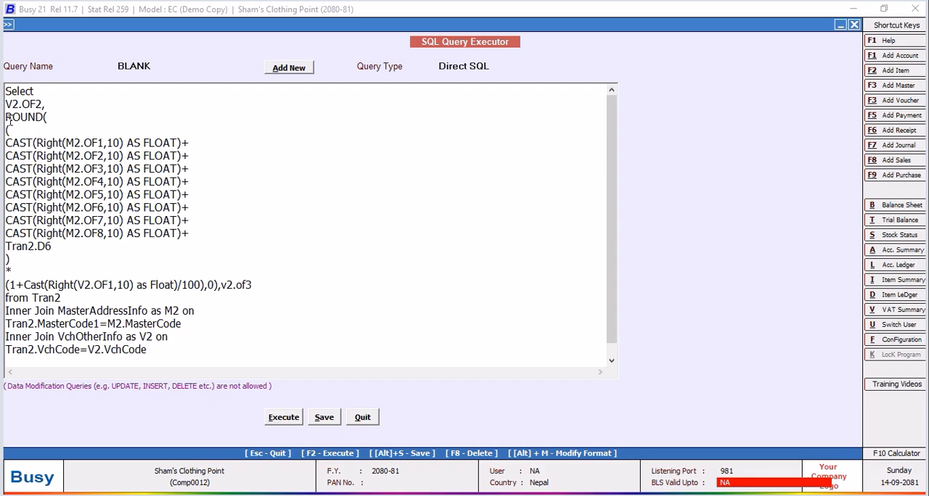
pyautogui.write('LEFT')
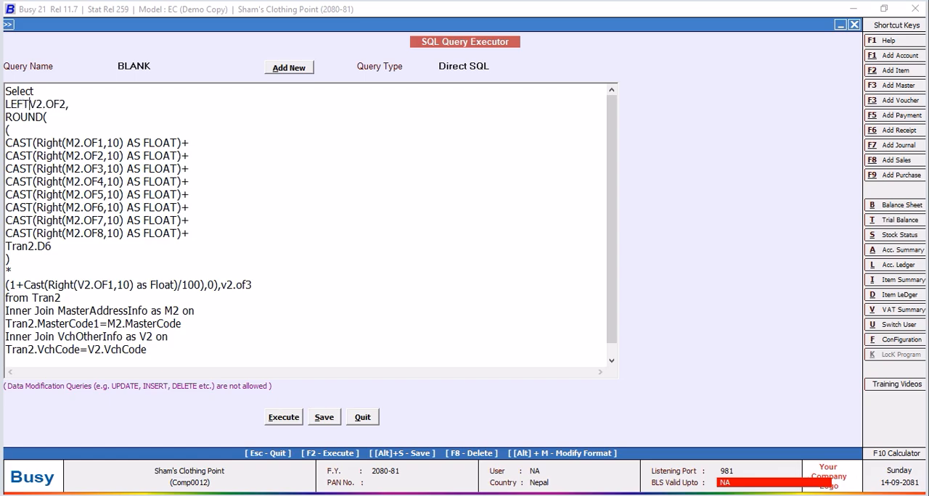
pyautogui.write('(')
pyautogui.click(71, 106)
pyautogui.write(',1),')
# Wrap the suffix column after the ROUND expression as RIGHT(v2.of3,2).
pyautogui.click(221, 286)
pyautogui.write('RIGHT')
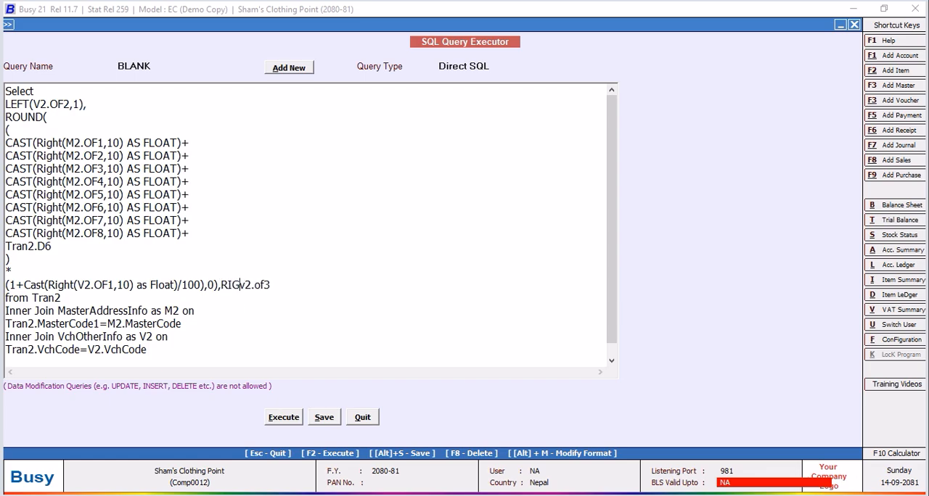
pyautogui.write('(')
pyautogui.click(306, 284)
pyautogui.write(',2)')
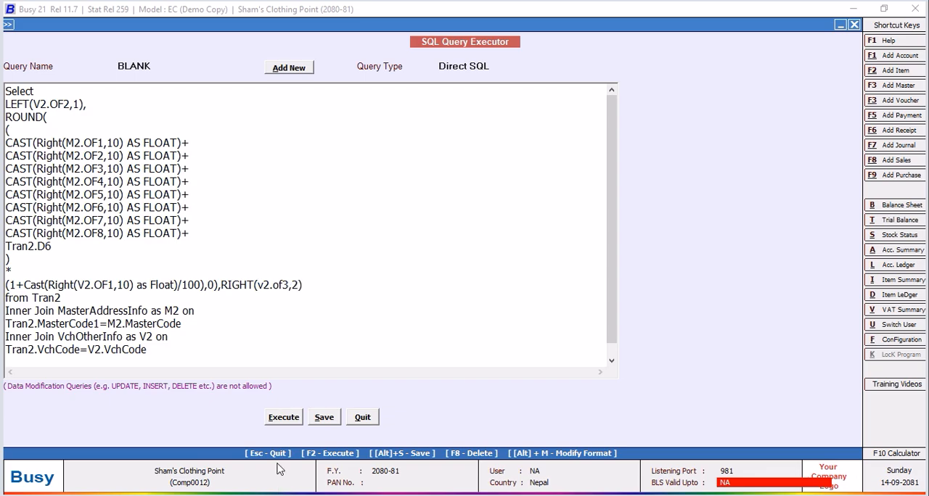
# Execute the BLANK query to check the shortened prefix and suffix, and close the result.
pyautogui.click(283, 418)
pyautogui.click(549, 282)
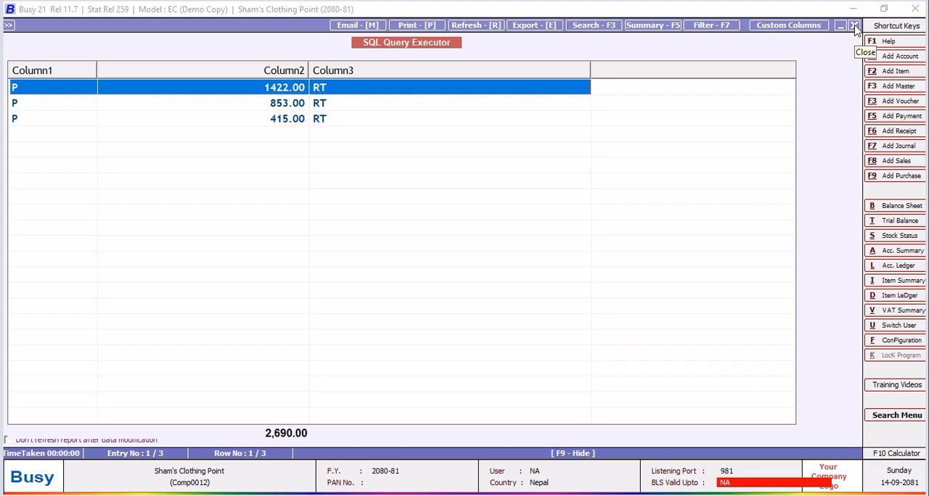
pyautogui.click(856, 27)
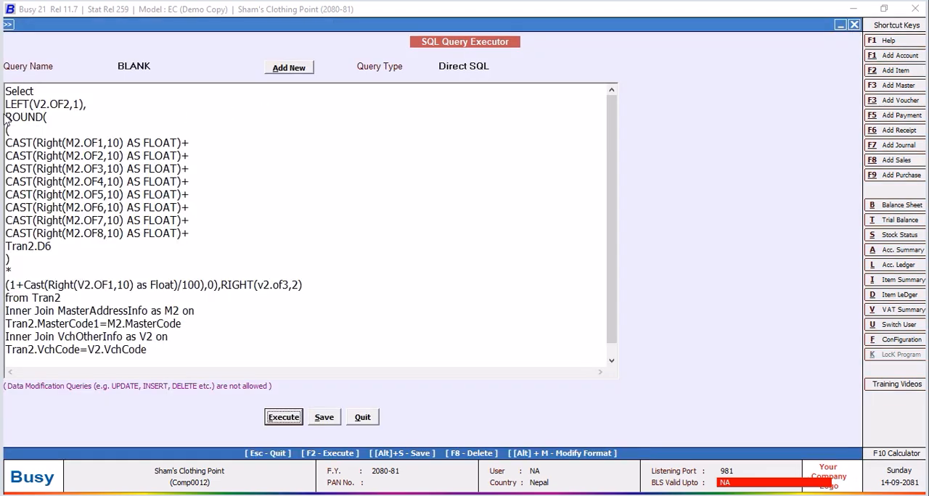
# Enclose the LEFT, ROUND and RIGHT expressions in a single CONCAT_WS function with an empty separator, closing it before the from clause.
pyautogui.click(5, 117)
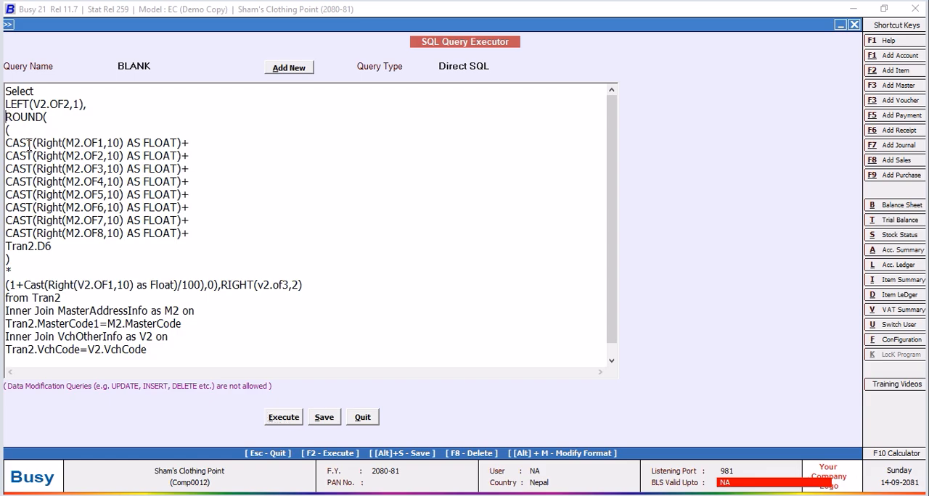
pyautogui.click(90, 105)
pyautogui.click(44, 91)
pyautogui.press('Return')
pyautogui.write('CONCAT(')
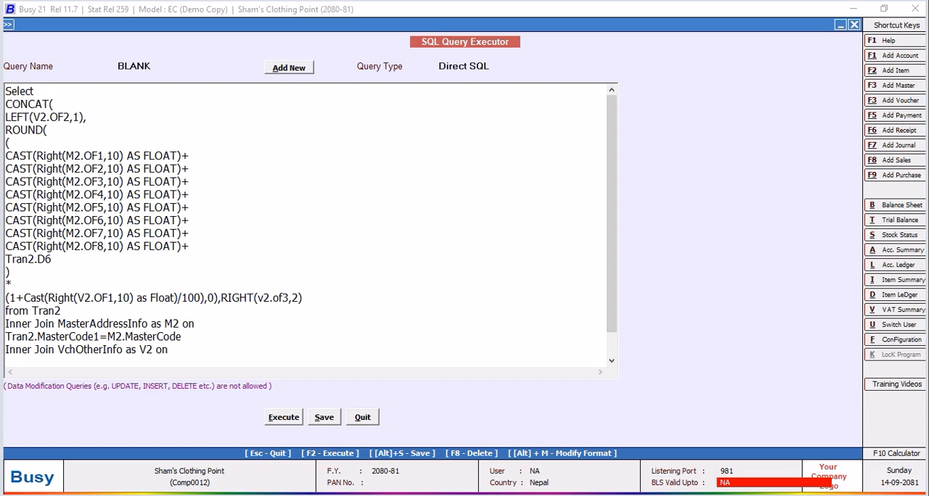
pyautogui.press('BackSpace')
pyautogui.write('_WS')
pyautogui.press('Return')
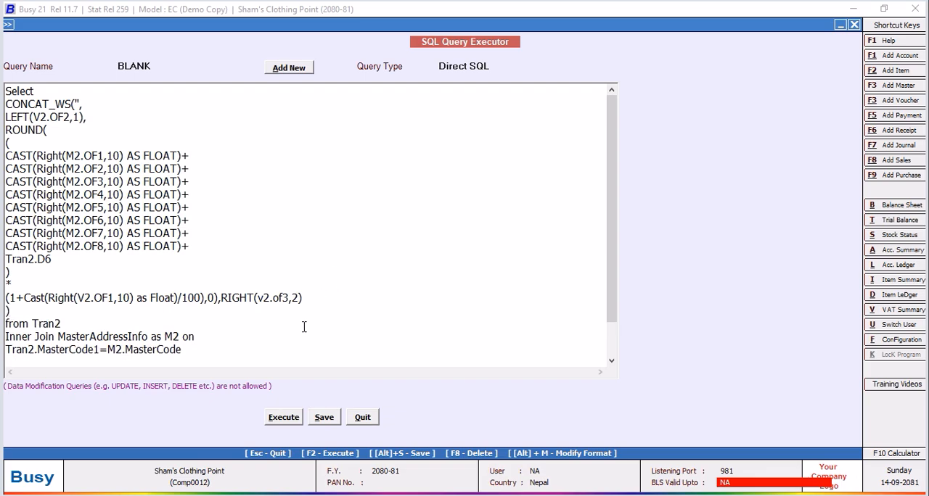
# Execute the BLANK query to check the concatenated codes, close the result, and save the query.
pyautogui.click(294, 418)
pyautogui.click(546, 283)
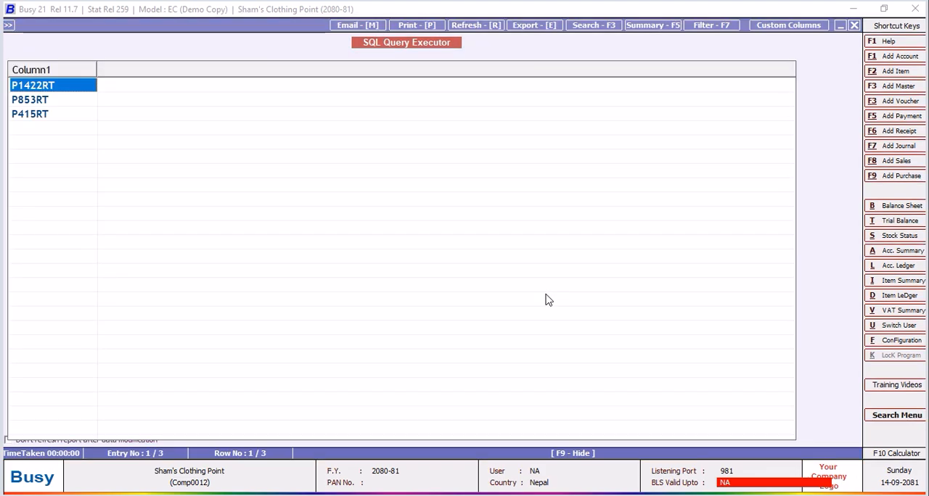
pyautogui.click(854, 25)
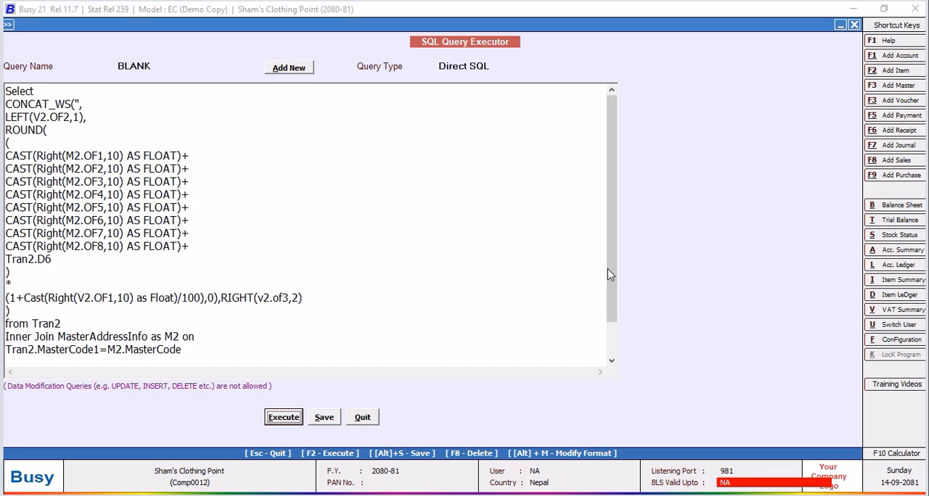
pyautogui.scroll(-1, 609, 274)
pyautogui.click(324, 417)
pyautogui.click(549, 284)
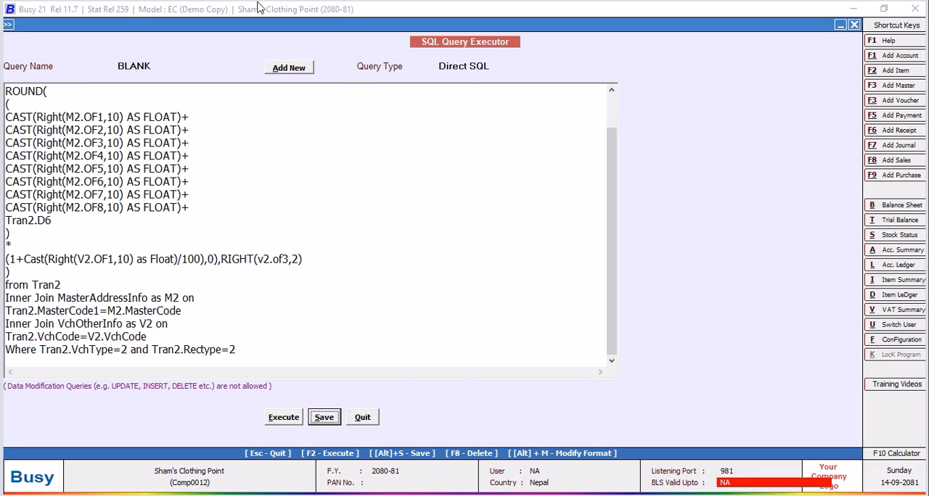
pyautogui.click(163, 66)
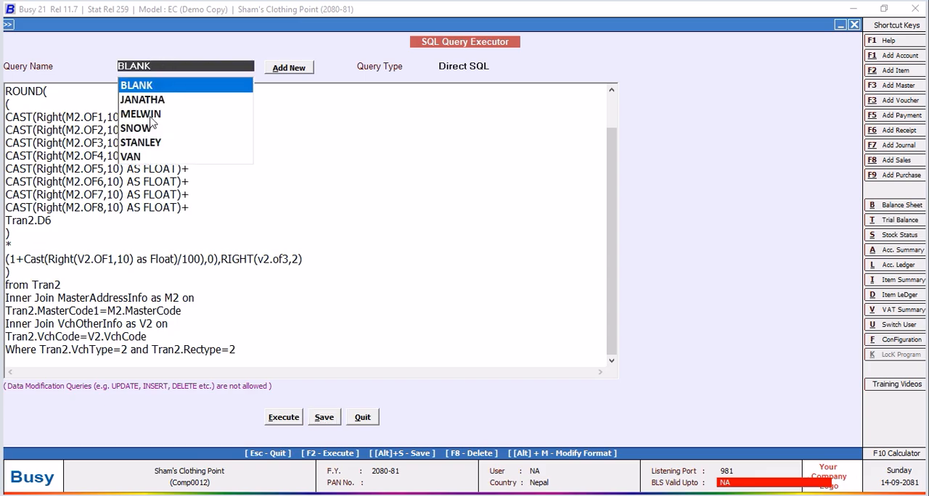
pyautogui.click(151, 100)
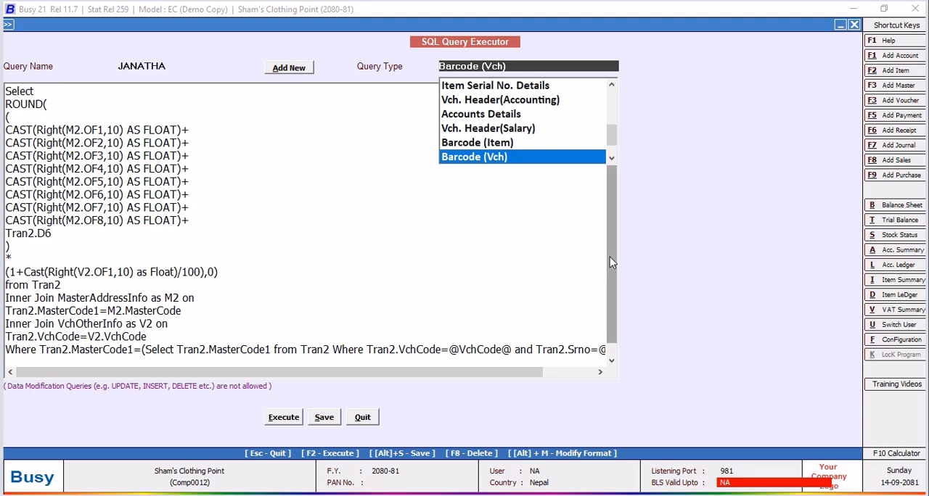
pyautogui.scroll(-1, 609, 257)
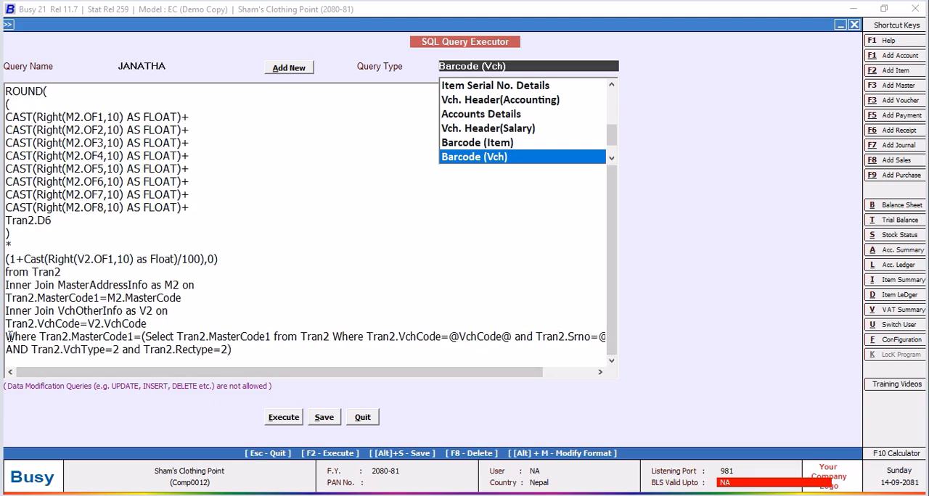
pyautogui.click(7, 337)
pyautogui.moveTo(7, 337); pyautogui.dragTo(289, 355)
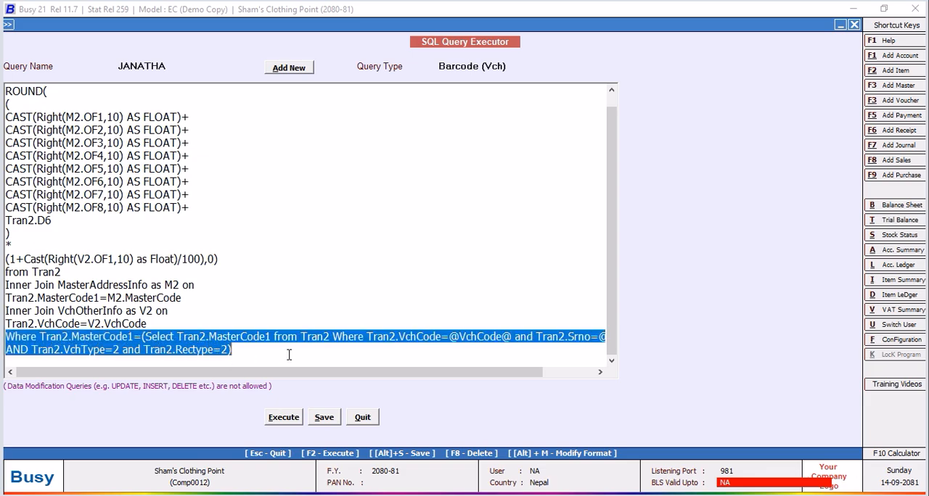
pyautogui.rightClick(216, 342)
pyautogui.click(241, 202)
# Replace the Where clause at the end of the BLANK query with the one copied from JANATHA, and save the query.
pyautogui.click(185, 69)
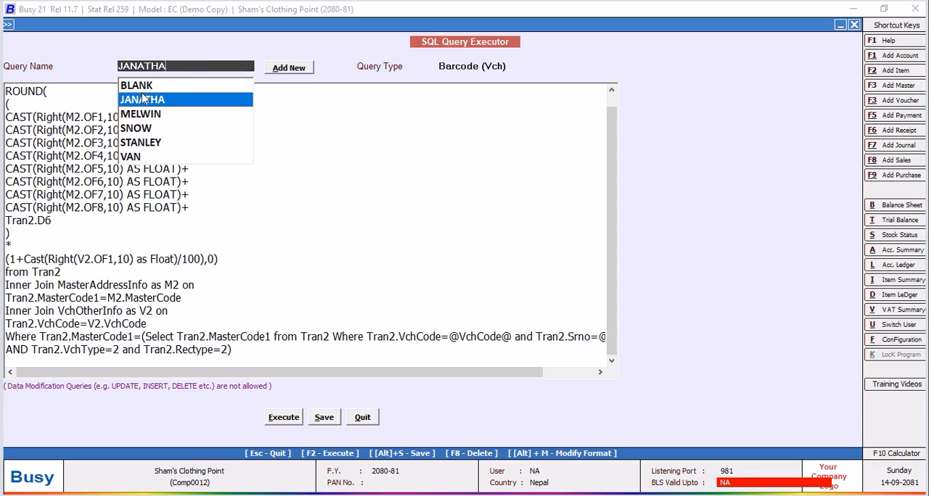
pyautogui.click(140, 86)
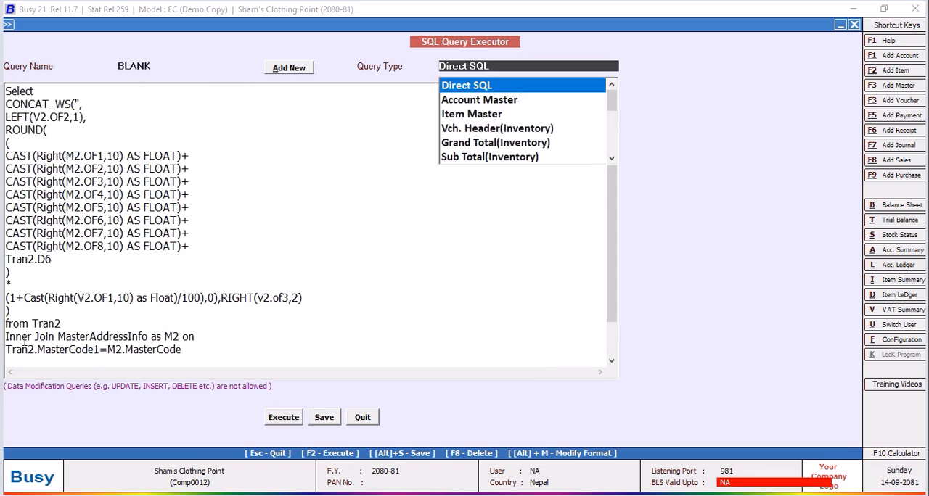
pyautogui.hotkey('ctrl', 'v')
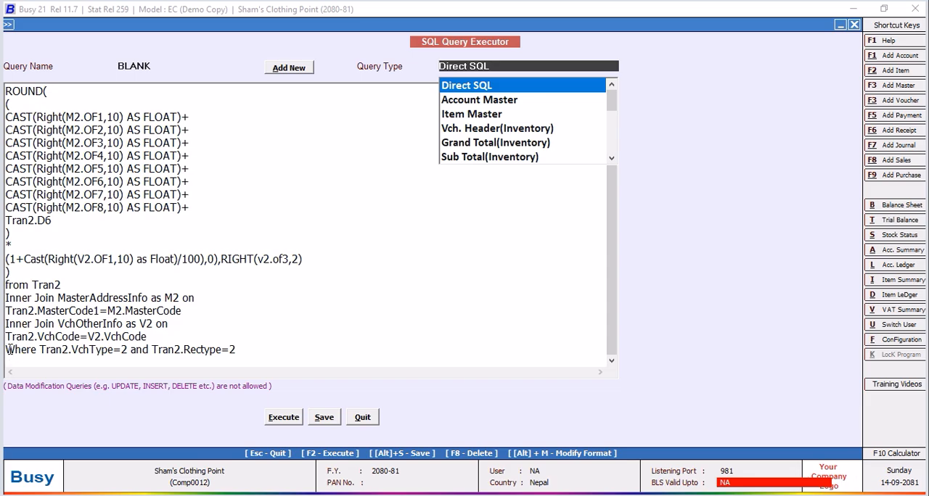
pyautogui.moveTo(8, 349); pyautogui.dragTo(262, 349)
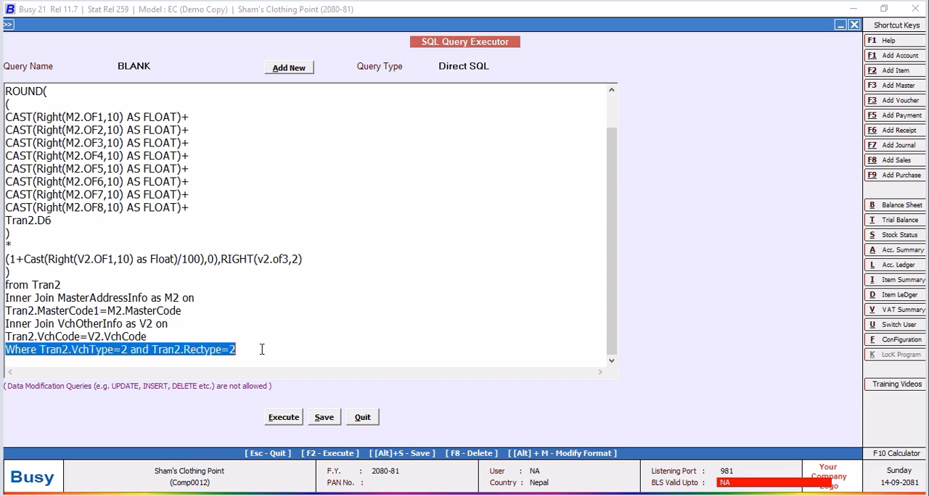
pyautogui.rightClick(209, 349)
pyautogui.click(248, 220)
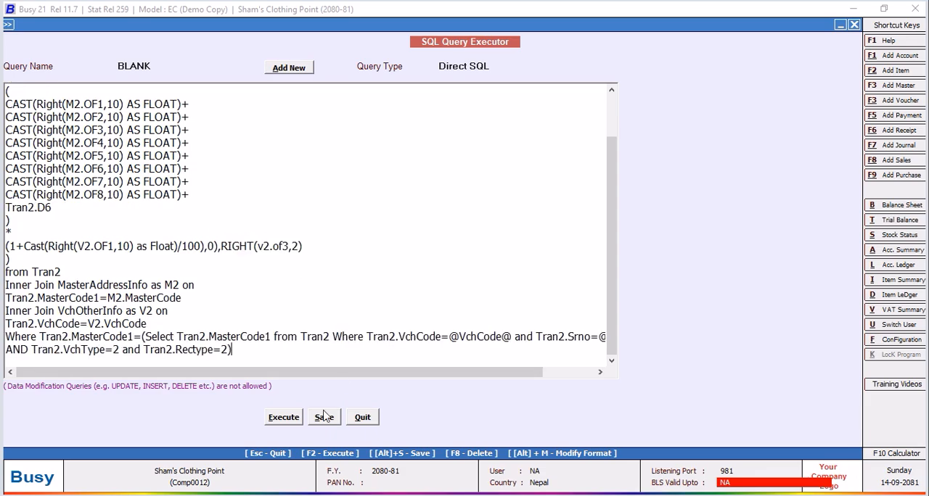
pyautogui.click(320, 421)
pyautogui.click(547, 281)
# Set the BLANK query's type to Barcode (Vch), save it, and leave the SQL Query Executor.
pyautogui.click(501, 66)
pyautogui.scroll(-4, 612, 160)
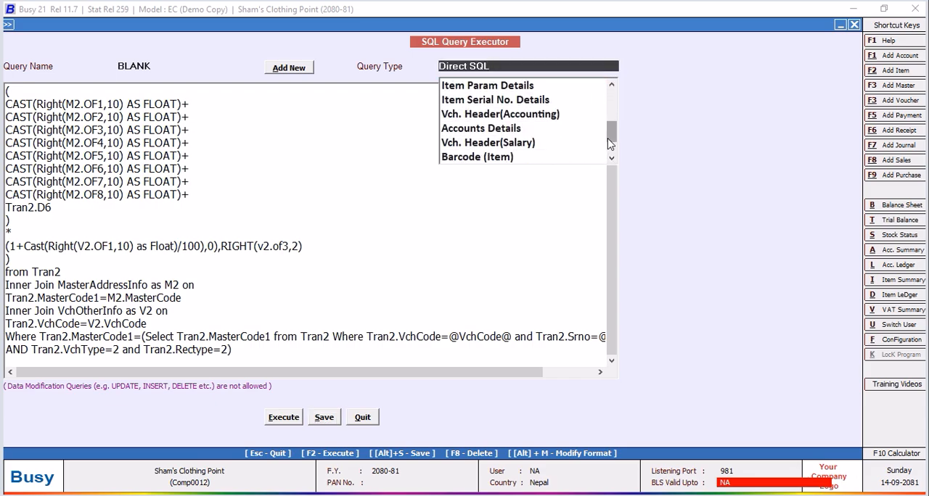
pyautogui.click(612, 158)
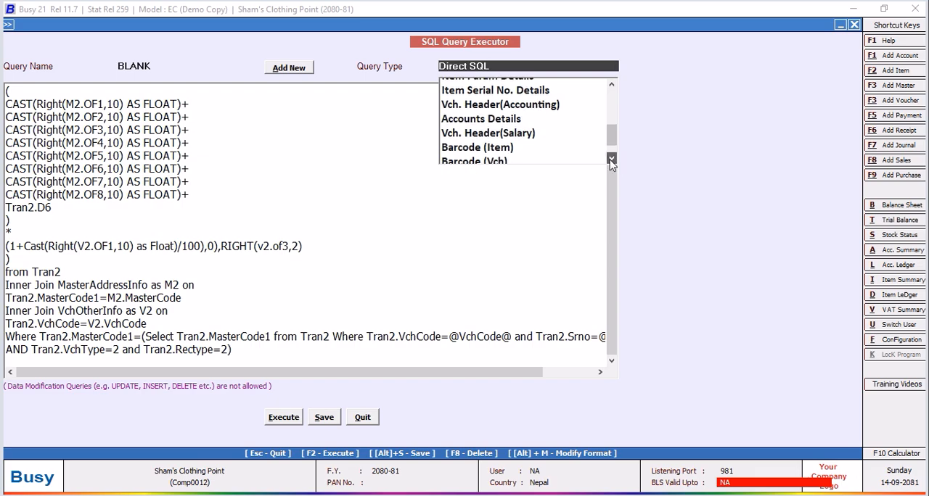
pyautogui.click(492, 158)
pyautogui.click(324, 418)
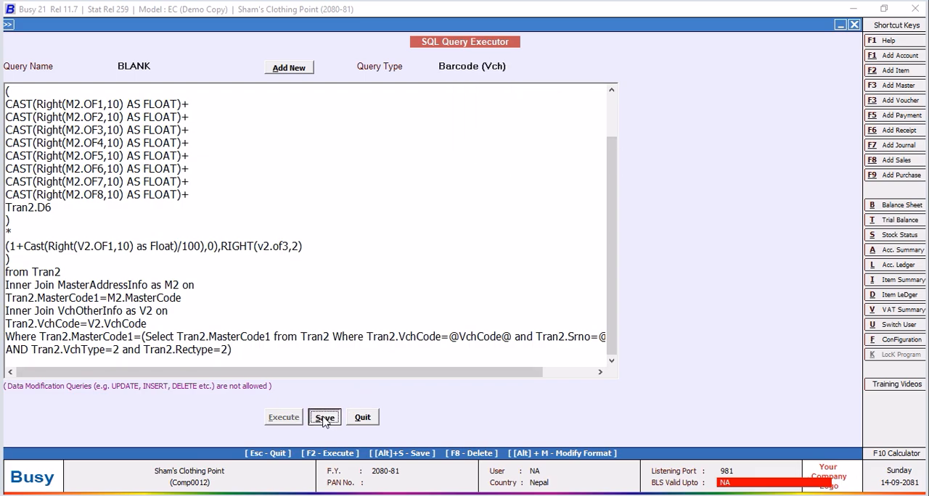
pyautogui.click(548, 283)
pyautogui.click(366, 420)
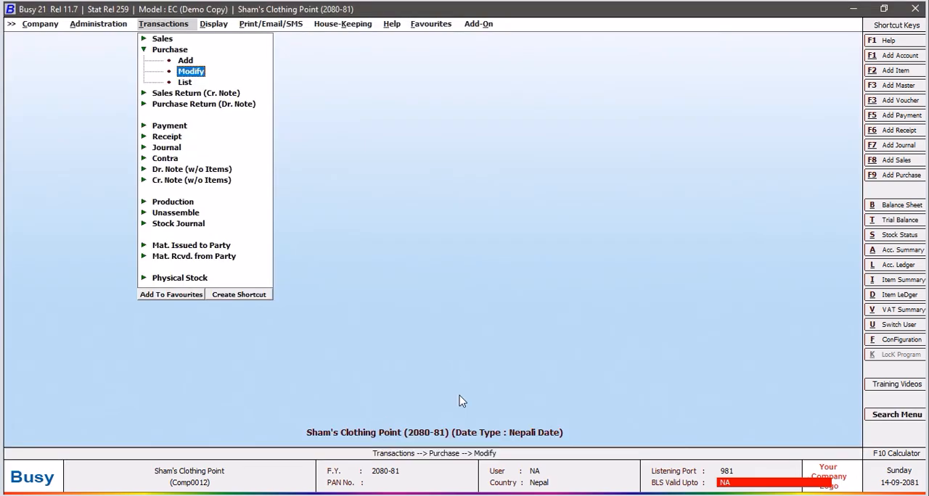
# Open the Item Bar-code Printing add-on and accept its demo mode notice.
pyautogui.click(482, 26)
pyautogui.click(504, 41)
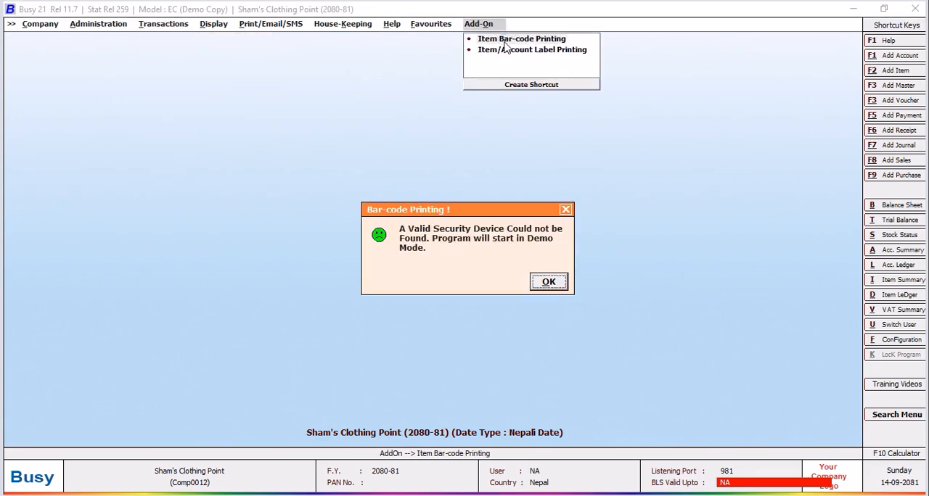
pyautogui.click(544, 280)
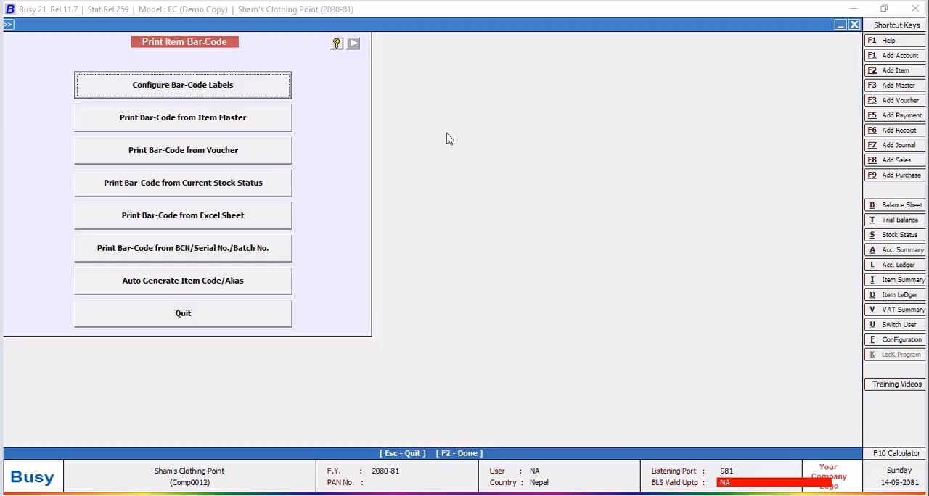
# Open the NEW DESIGN label layout for configuration and place a new control just below the QTY line.
pyautogui.click(195, 91)
pyautogui.click(373, 121)
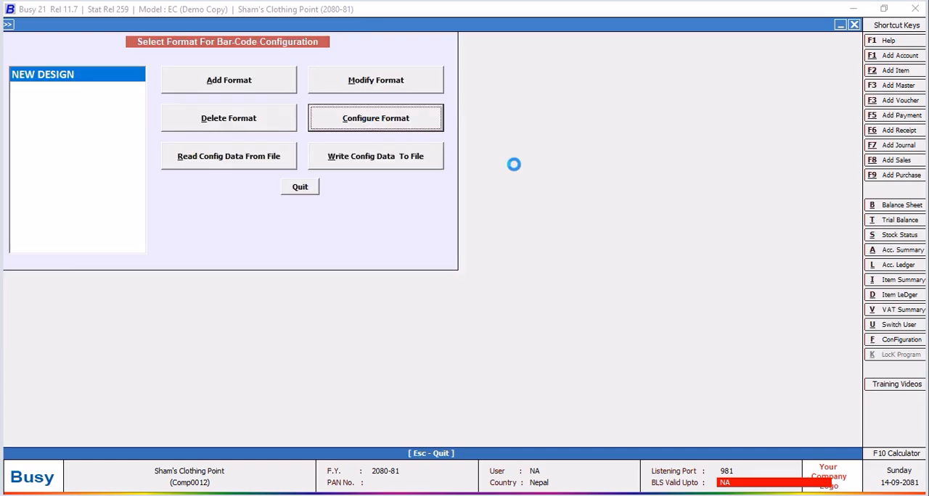
pyautogui.click(464, 347)
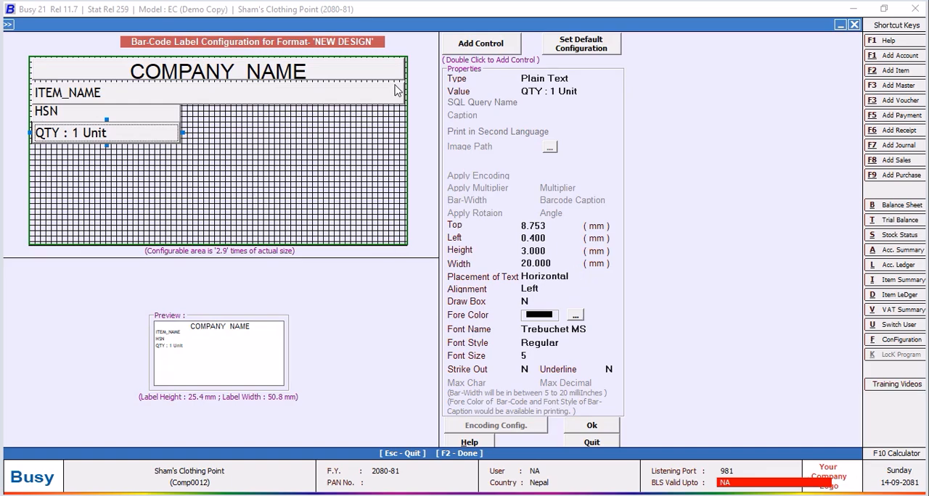
pyautogui.click(467, 49)
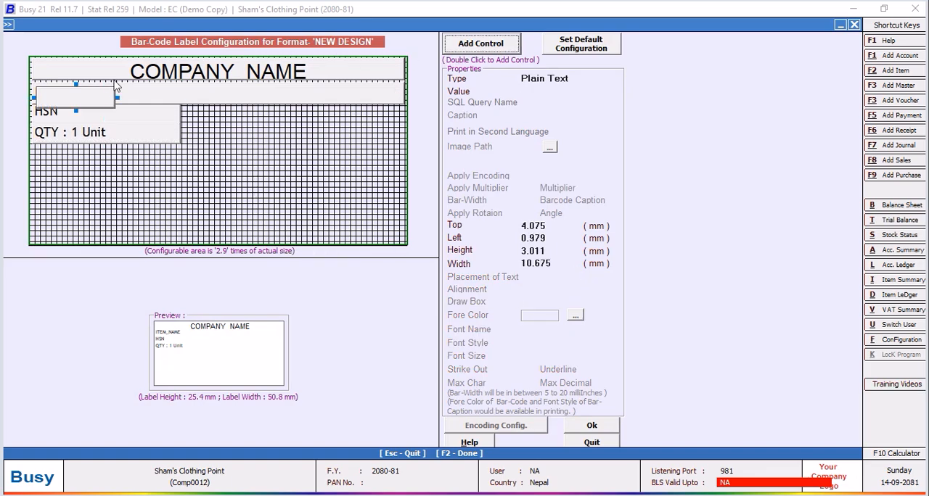
pyautogui.click(114, 139)
pyautogui.click(69, 156)
# Set the new label control's height to 3 mm and its left position to 0.4 mm.
pyautogui.click(550, 250)
pyautogui.write('3')
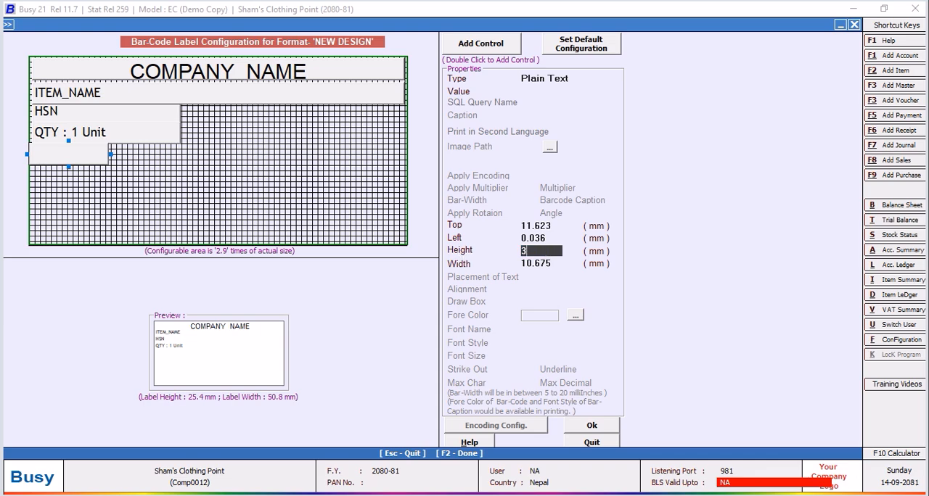
pyautogui.press('Return')
pyautogui.click(544, 238)
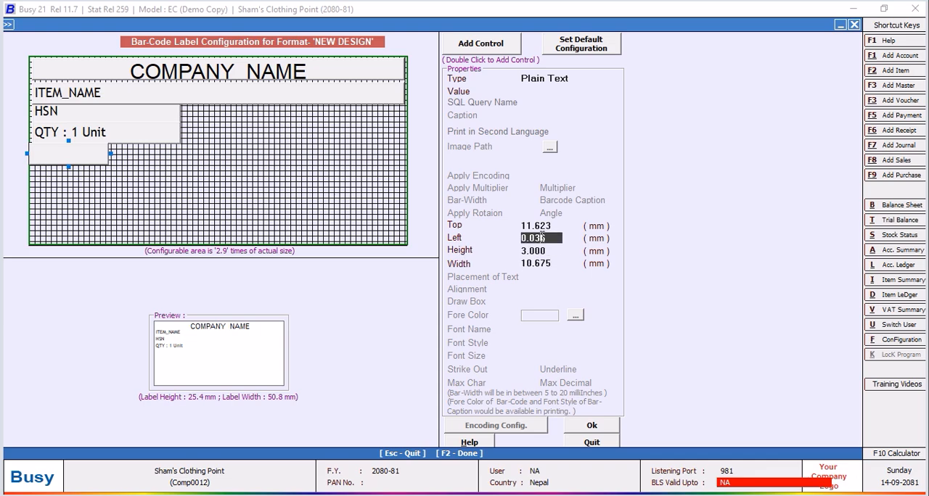
pyautogui.write('0.4')
pyautogui.press('Return')
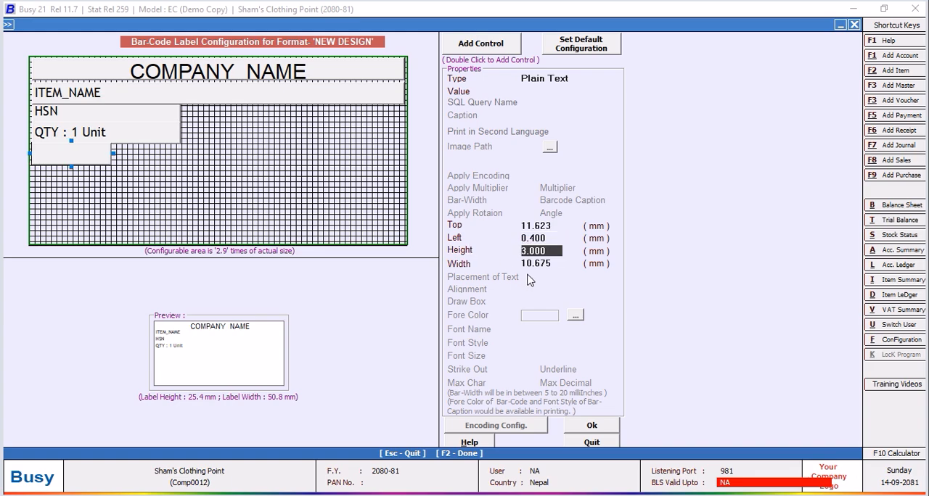
# Set the new control's top position to 10.9 mm and its width to 25 mm.
pyautogui.click(556, 226)
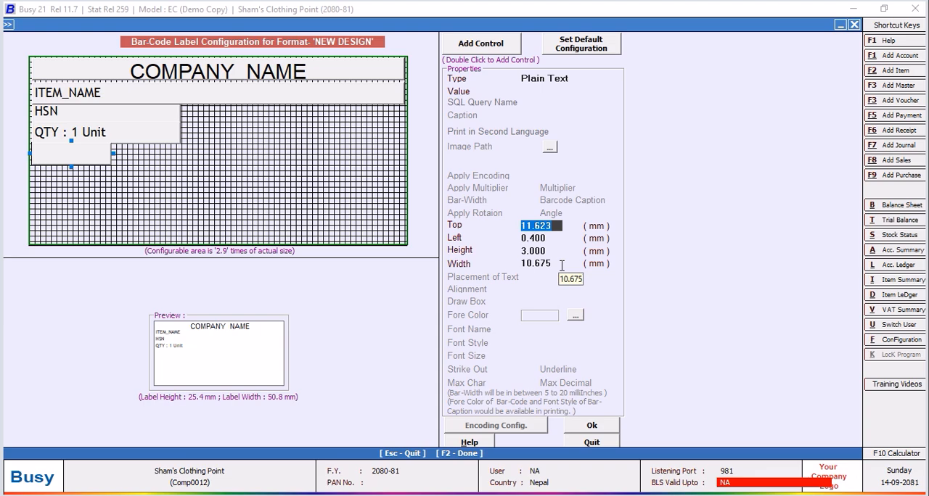
pyautogui.write('10.5')
pyautogui.press('Return')
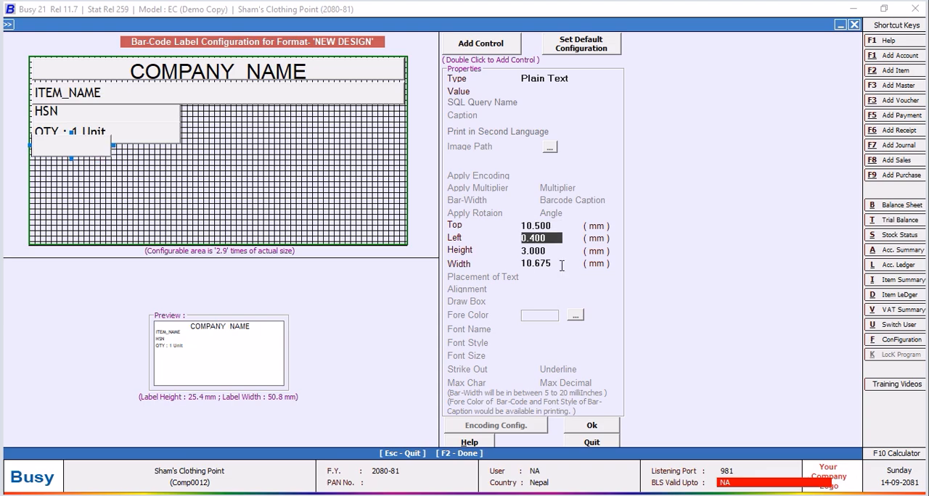
pyautogui.click(540, 226)
pyautogui.press('BackSpace')
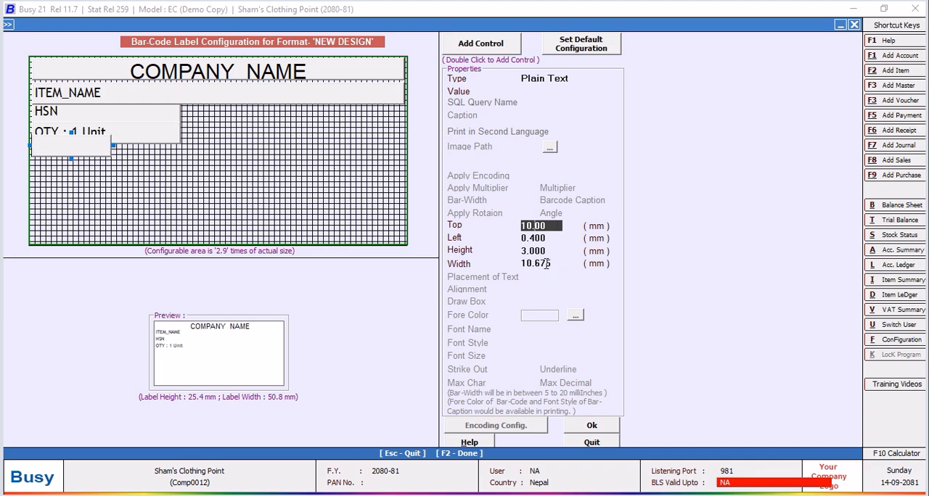
pyautogui.press('Return')
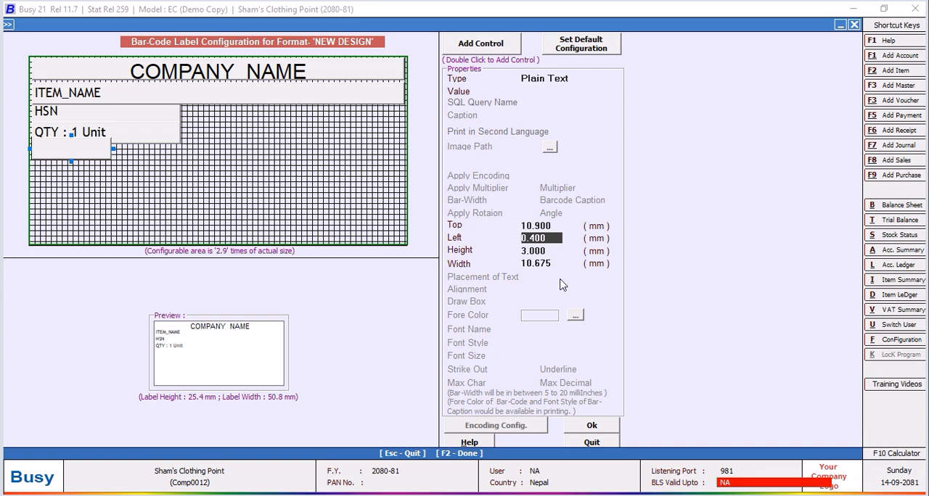
pyautogui.click(559, 264)
pyautogui.write('2')
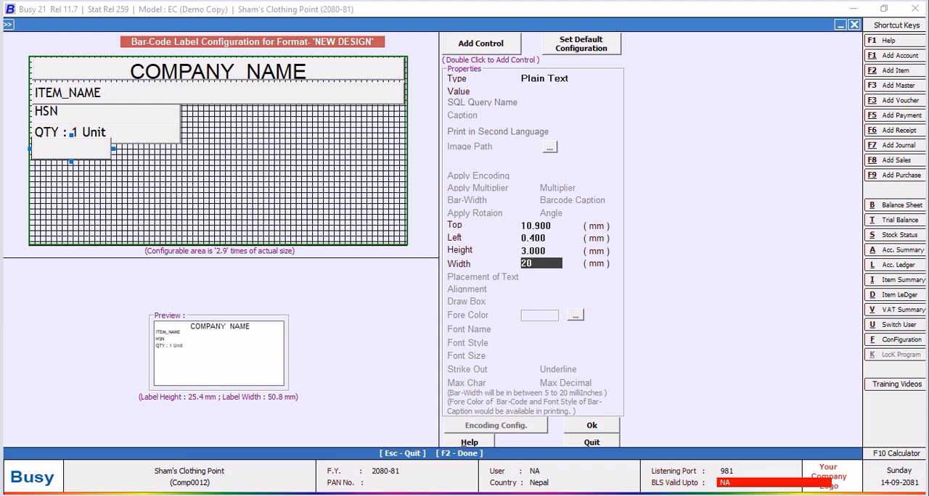
pyautogui.write('5')
pyautogui.press('Return')
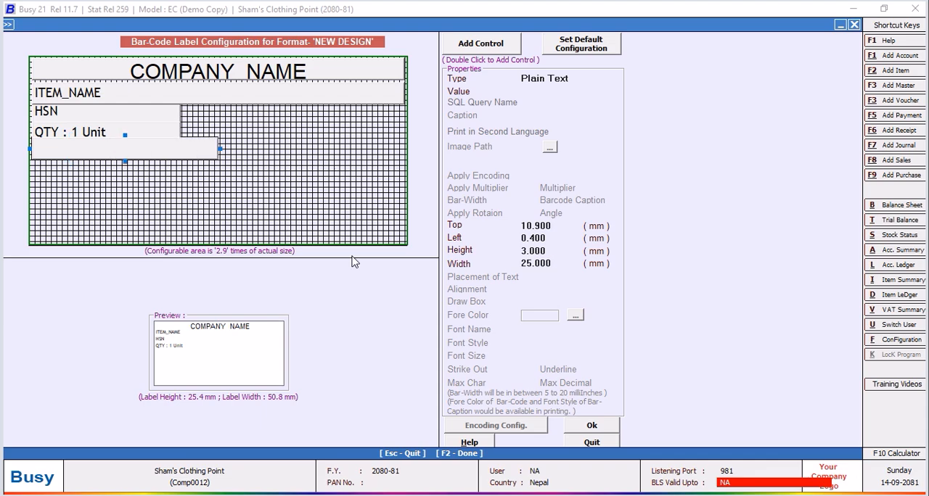
# Make the new control a Data Field with the value SQL_QUERY_NUM, linked to the BLANK query.
pyautogui.click(578, 78)
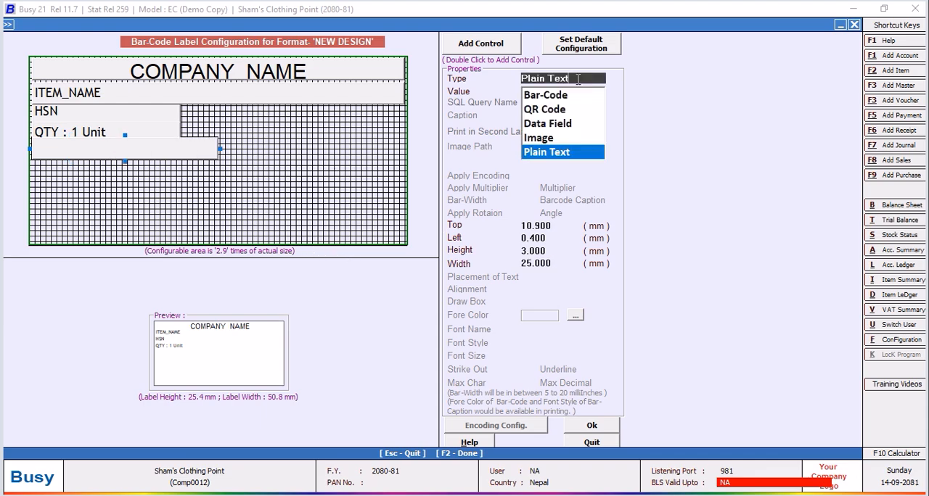
pyautogui.click(547, 123)
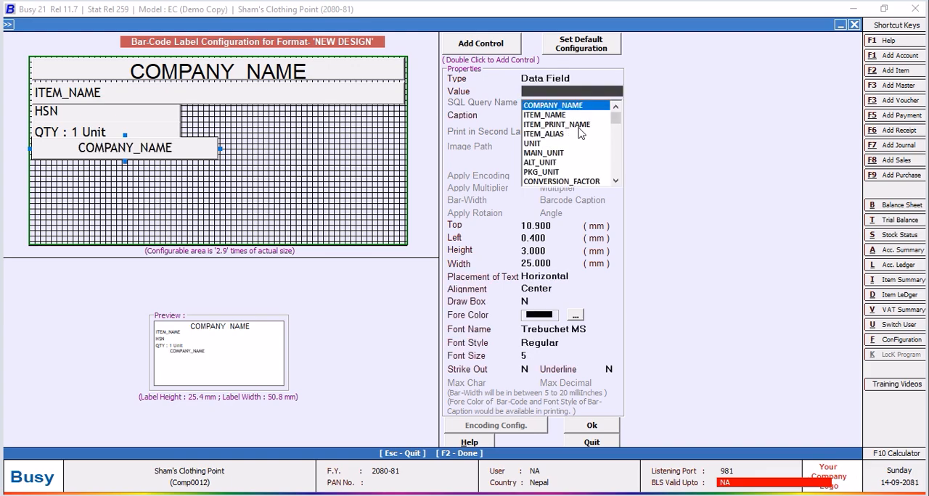
pyautogui.moveTo(615, 122); pyautogui.dragTo(619, 209)
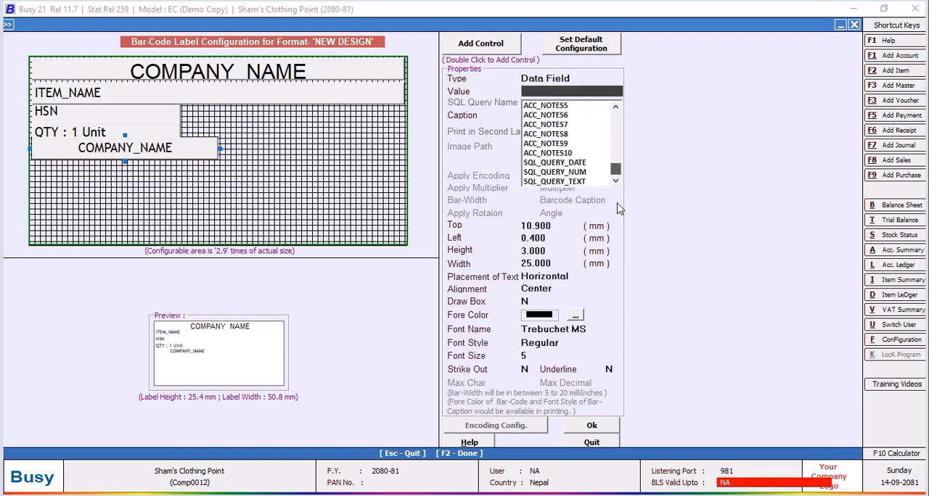
pyautogui.click(572, 173)
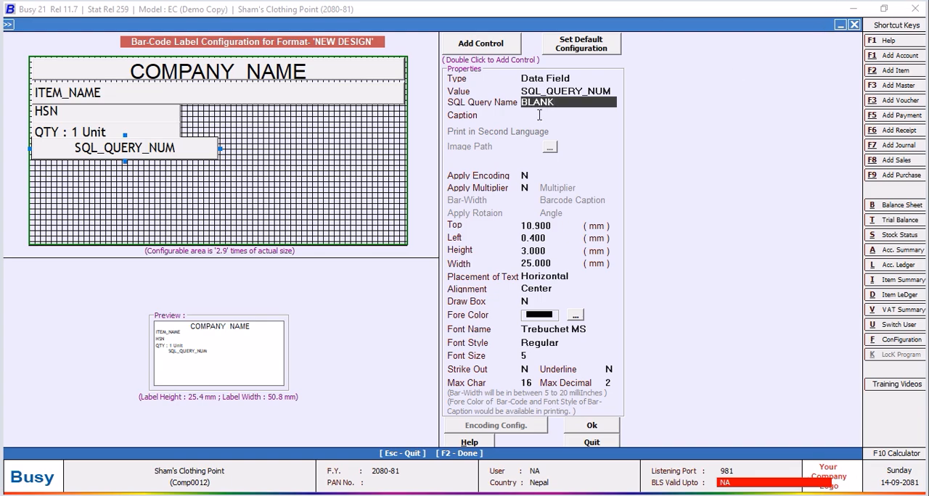
# Give the SQL_QUERY_NUM field the caption "PART NO:" and align it left.
pyautogui.click(539, 115)
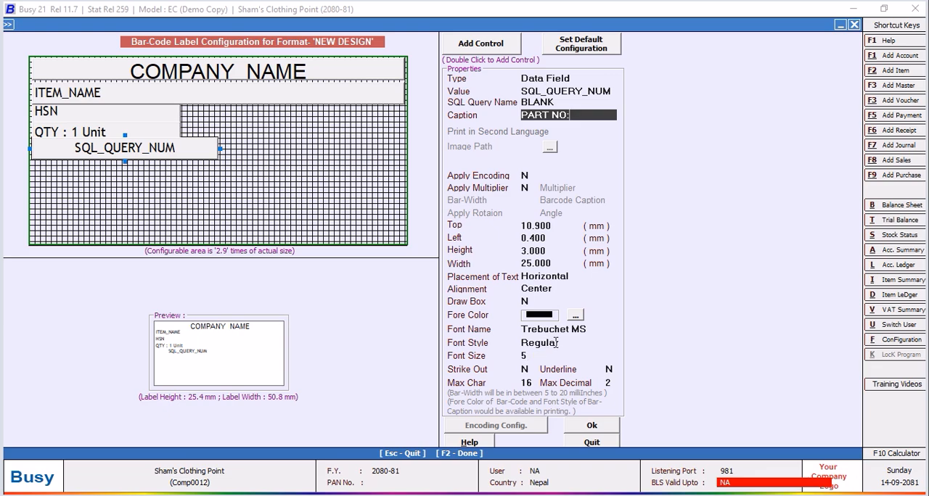
pyautogui.click(563, 289)
pyautogui.click(537, 303)
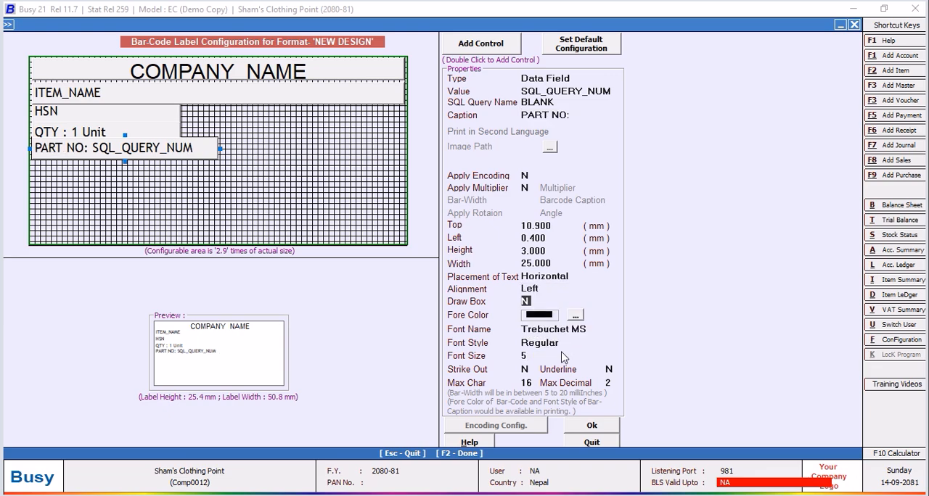
# Accept the label layout, save the NEW DESIGN format, and leave the bar-code configuration.
pyautogui.click(581, 429)
pyautogui.click(461, 375)
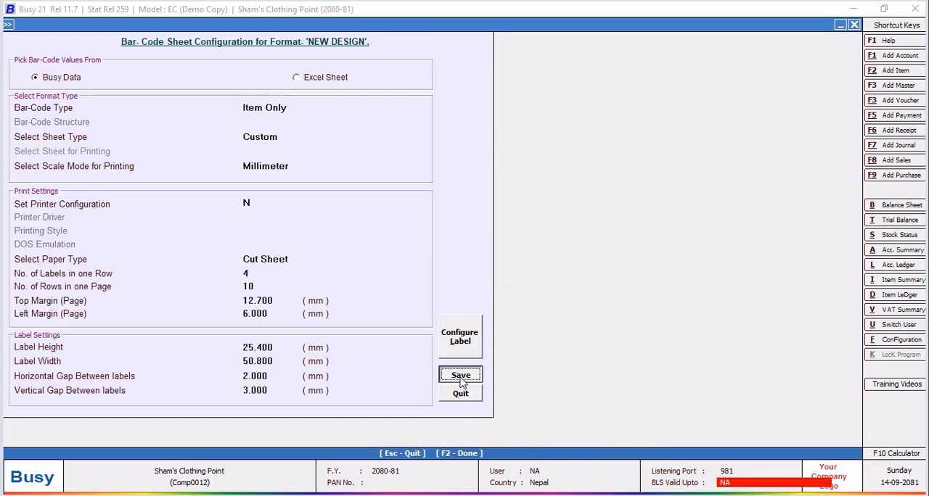
pyautogui.click(300, 188)
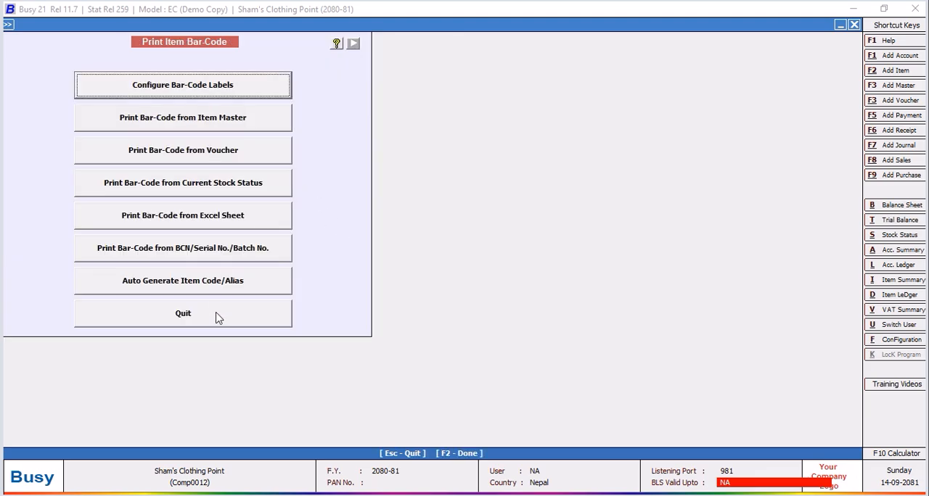
# Start bar-code printing from vouchers for the Purchase type, with all items in the NEW DESIGN format.
pyautogui.click(174, 153)
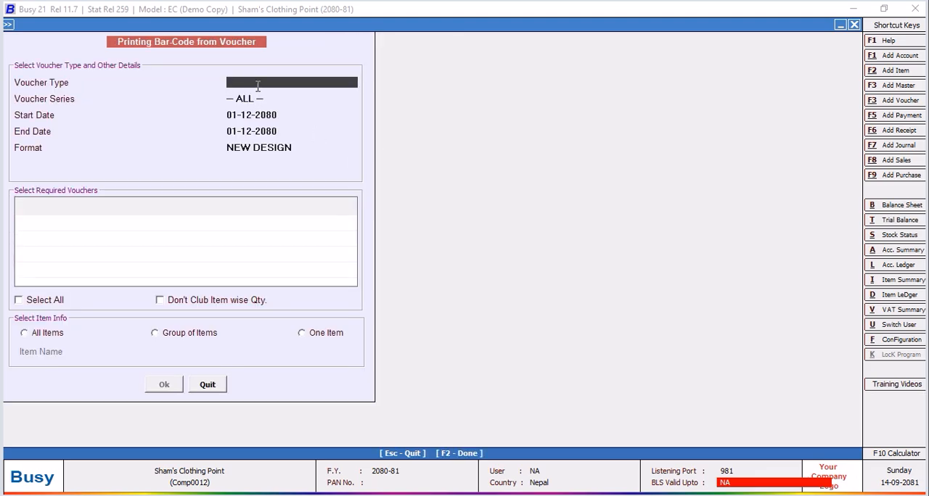
pyautogui.click(256, 84)
pyautogui.click(252, 145)
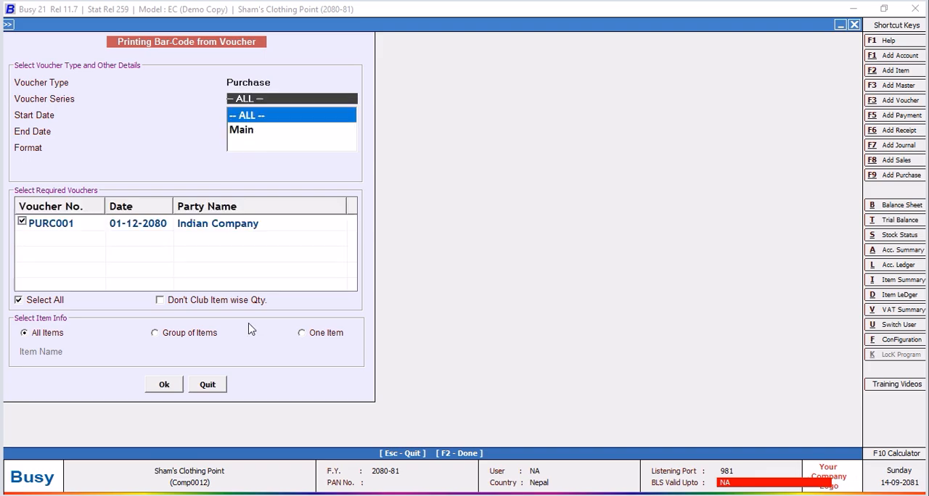
pyautogui.click(167, 385)
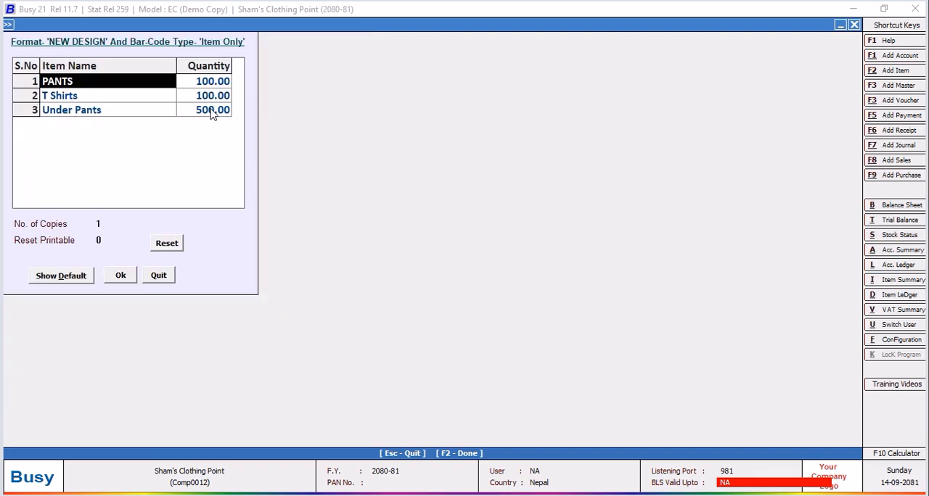
# Set the label quantities to 2 for PANTS, 3 for T Shirts and 4 for Under Pants, and confirm.
pyautogui.click(218, 83)
pyautogui.write('2')
pyautogui.press('Return')
pyautogui.write('3')
pyautogui.press('Return')
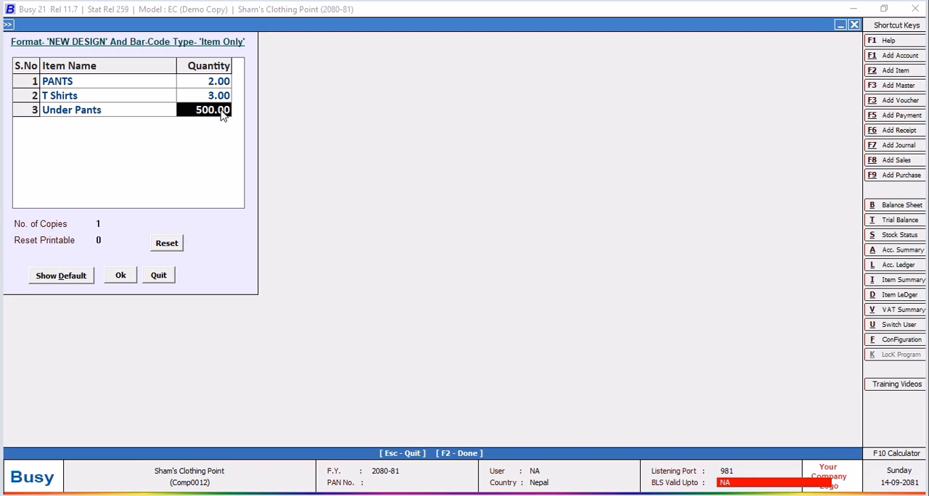
pyautogui.write('4')
pyautogui.click(121, 275)
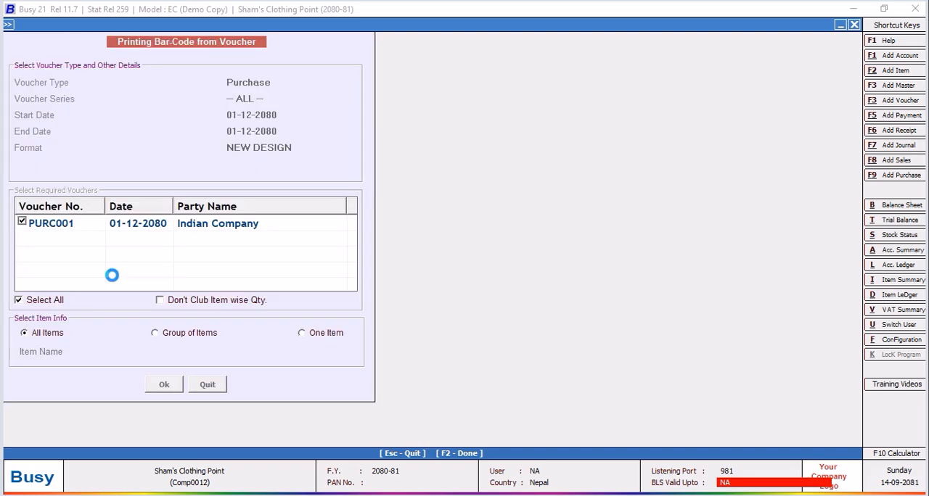
# Preview the labels at 150% to examine the PART NO values, and leave the preview and printing screen.
pyautogui.press('F2')
pyautogui.click(140, 95)
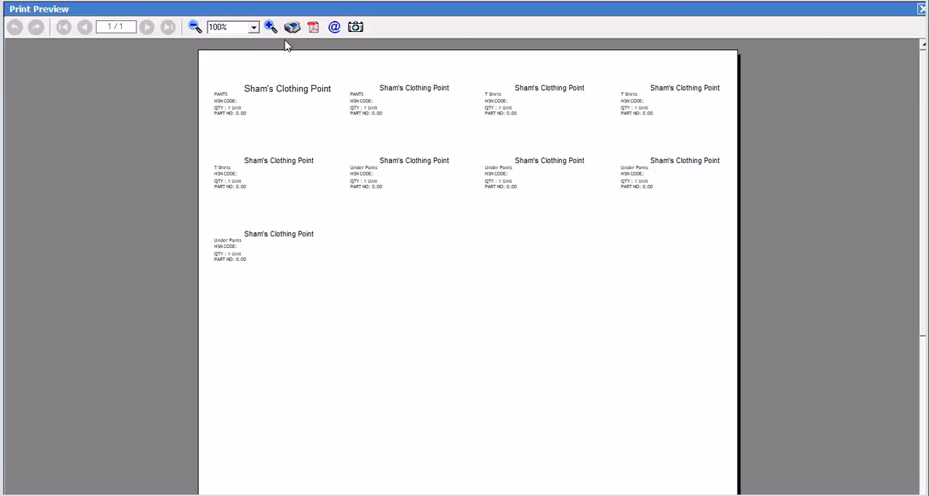
pyautogui.click(271, 27)
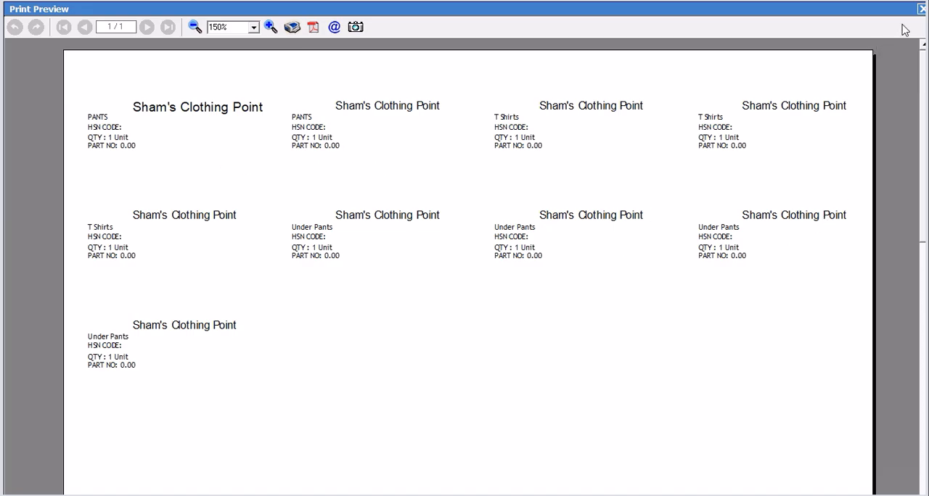
pyautogui.click(920, 9)
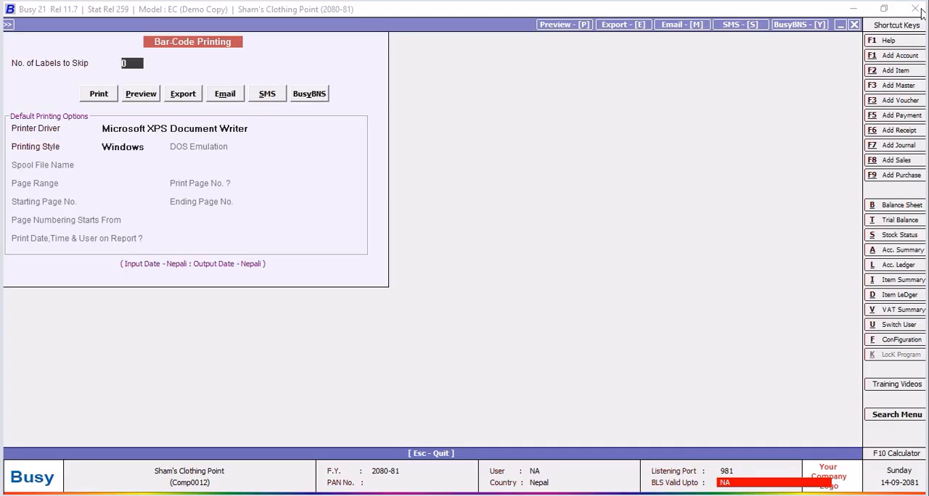
pyautogui.click(854, 26)
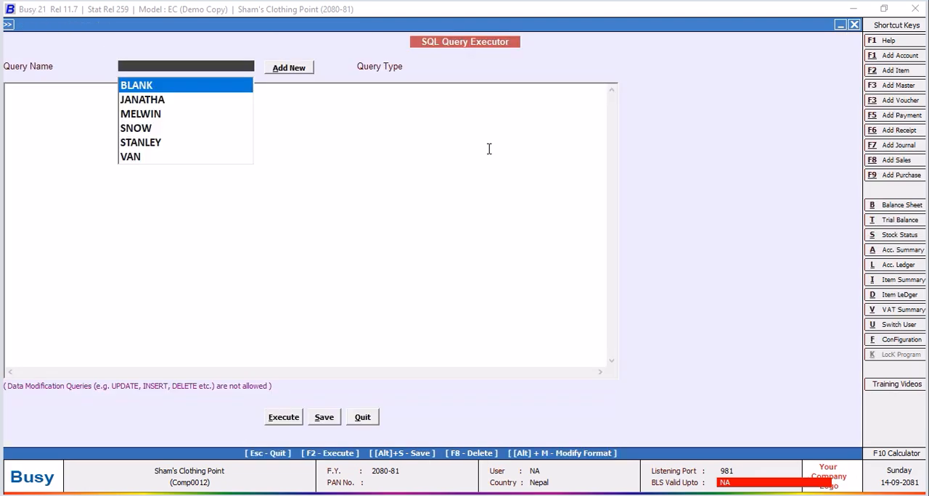
# Load the BLANK query to check it down to its Where clause, save it, and leave the SQL Query Executor.
pyautogui.press('Return')
pyautogui.click(315, 323)
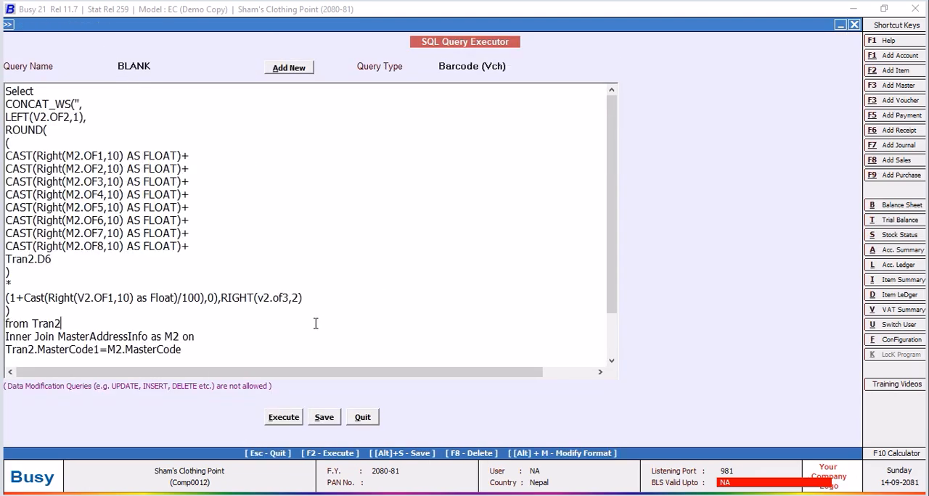
pyautogui.moveTo(609, 129); pyautogui.dragTo(617, 199)
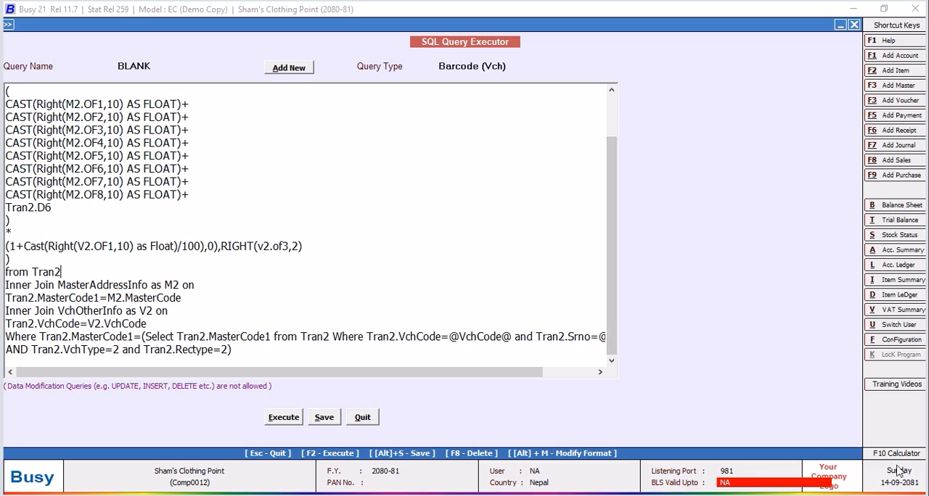
pyautogui.press('F2')
pyautogui.click(323, 419)
pyautogui.click(547, 283)
pyautogui.click(365, 418)
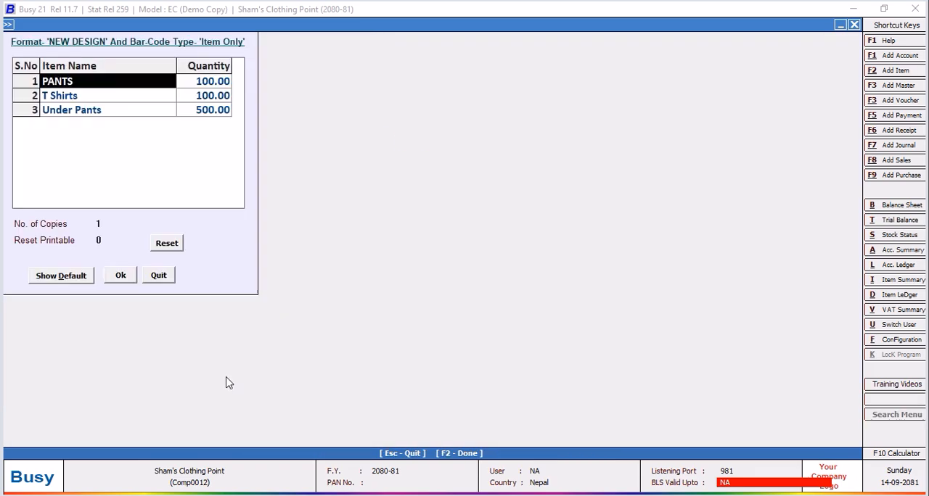
# Leave the voucher bar-code printing and reopen the NEW DESIGN label layout for configuration.
pyautogui.click(162, 278)
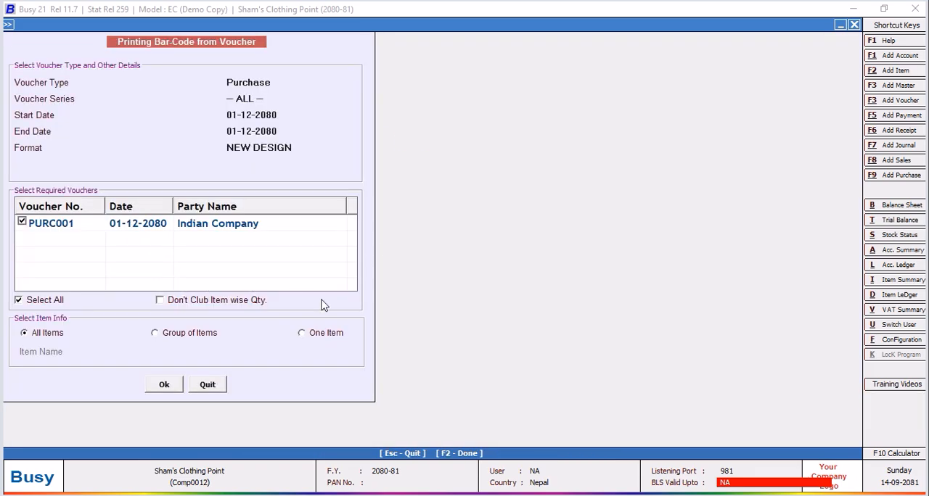
pyautogui.click(208, 386)
pyautogui.click(212, 88)
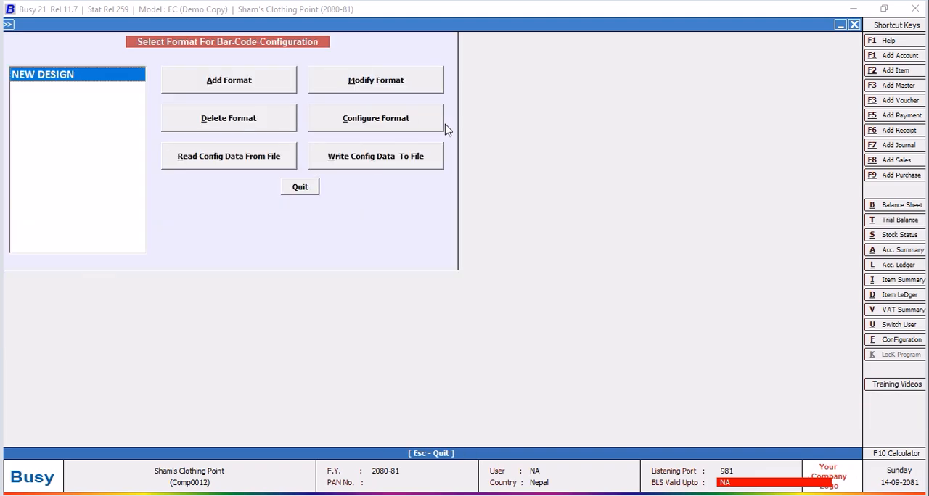
pyautogui.click(394, 123)
pyautogui.click(458, 335)
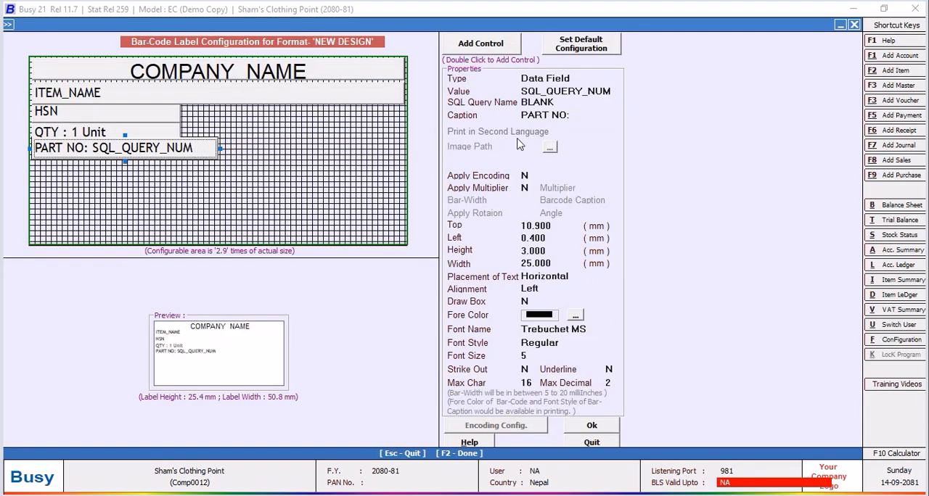
# Change the PART NO field's value to SQL_QUERY_TEXT, save the NEW DESIGN format, and leave the format selection.
pyautogui.click(611, 91)
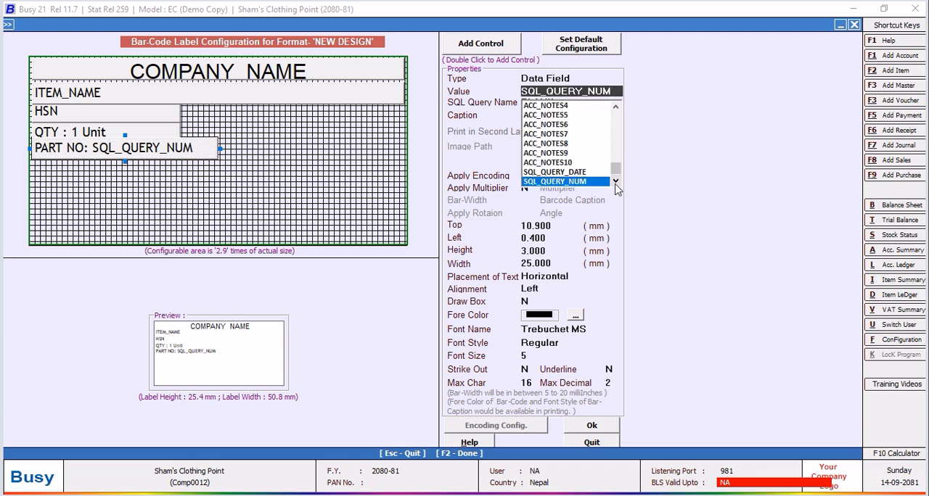
pyautogui.click(613, 182)
pyautogui.click(584, 183)
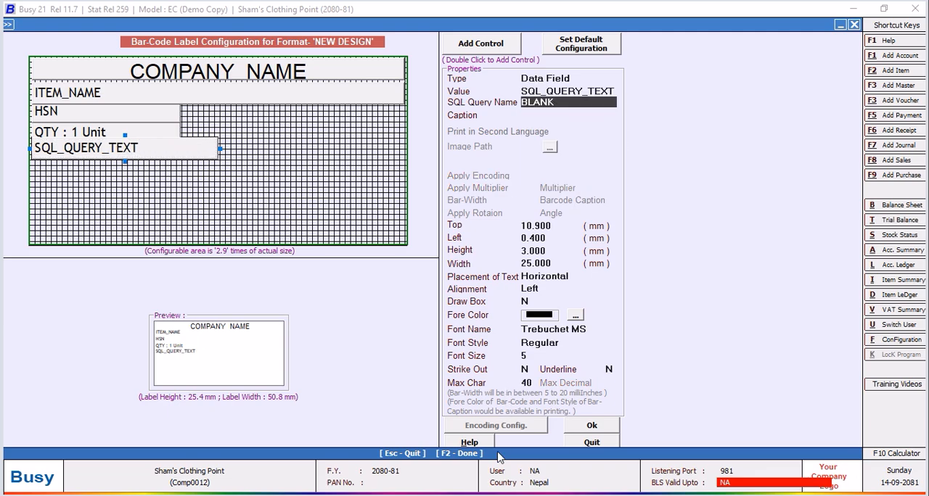
pyautogui.click(581, 432)
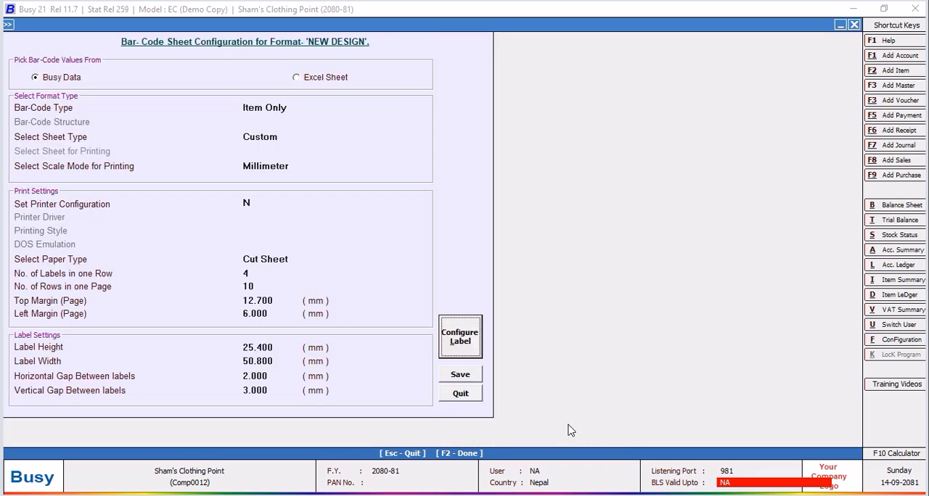
pyautogui.click(456, 377)
pyautogui.click(301, 194)
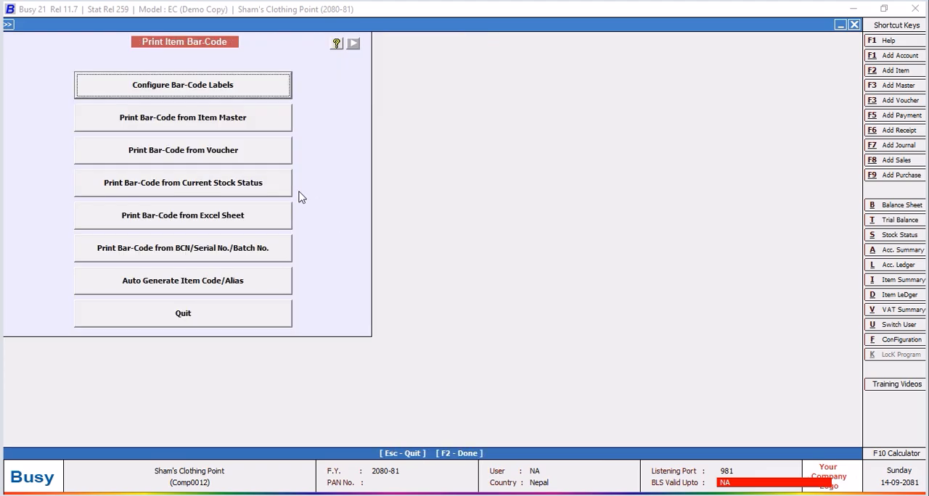
pyautogui.click(210, 123)
pyautogui.click(301, 91)
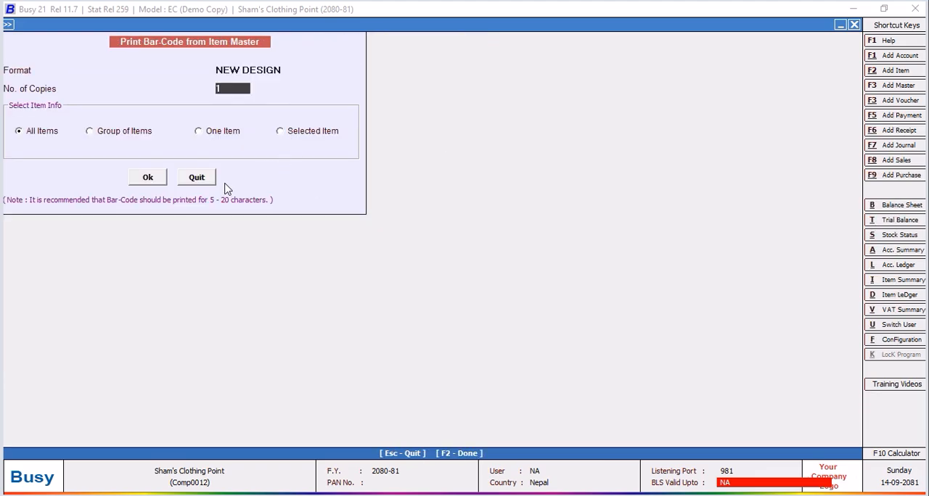
pyautogui.click(199, 178)
# Start bar-code printing from vouchers in NEW DESIGN format for voucher type Purchase, all series and all items.
pyautogui.click(282, 162)
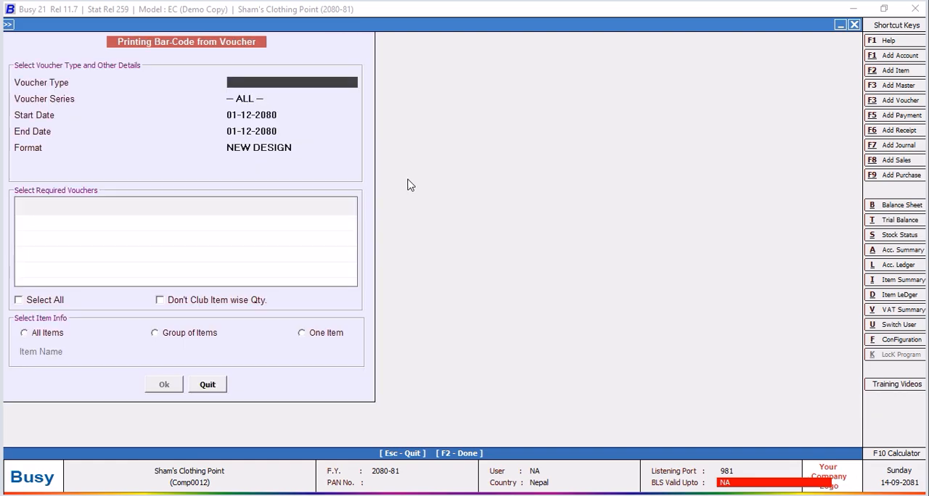
pyautogui.write('PU')
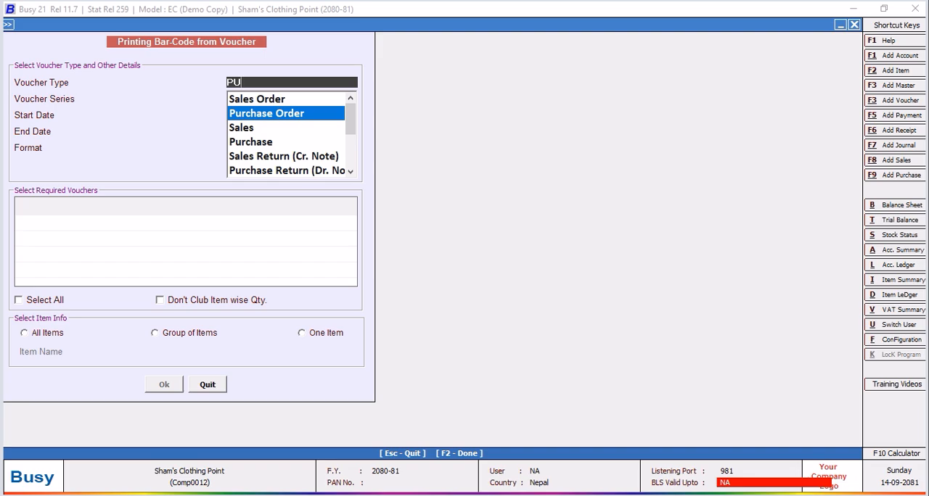
pyautogui.press('Down')
pyautogui.press('Down')
pyautogui.press('Return')
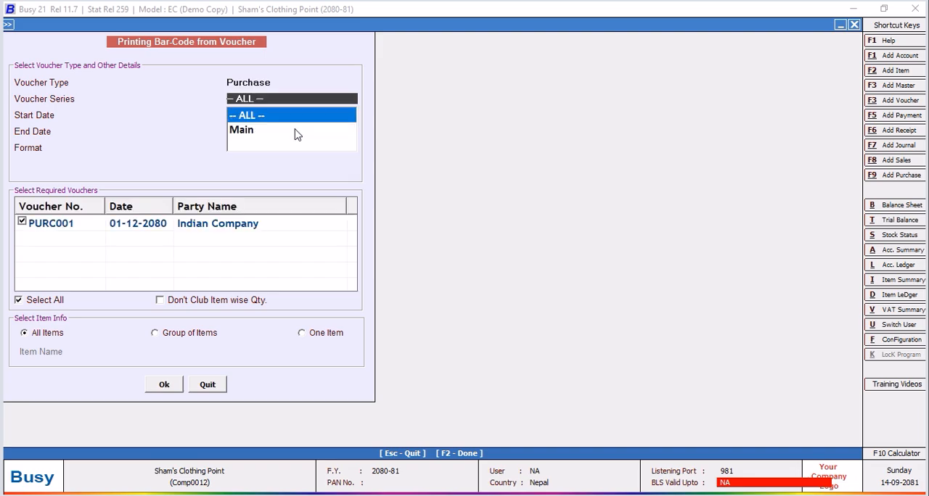
pyautogui.click(164, 384)
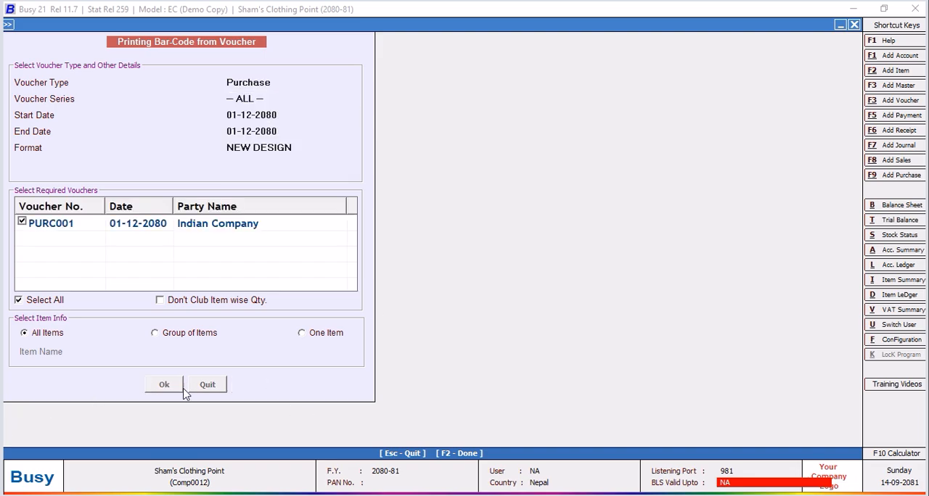
# Set the label quantities to 2 for PANTS, 3 for T Shirts and 5 for Under Pants, and confirm.
pyautogui.click(216, 83)
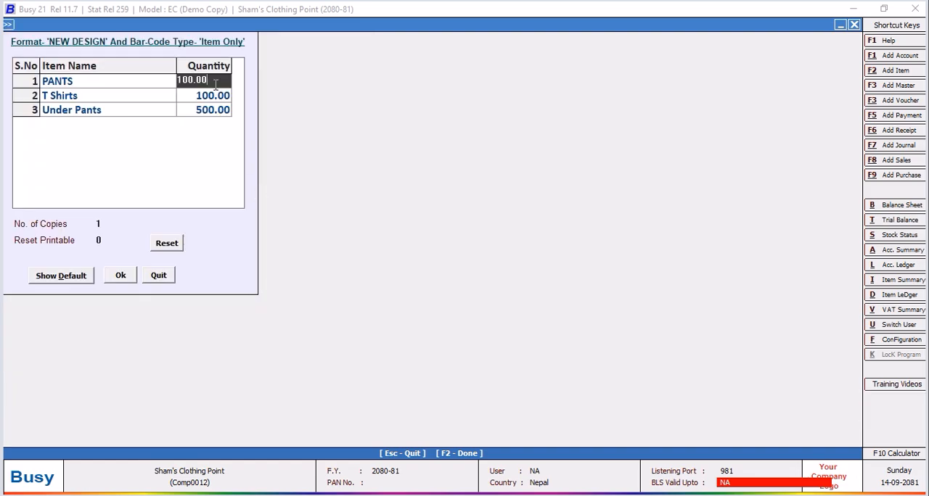
pyautogui.write('2')
pyautogui.press('Return')
pyautogui.write('3')
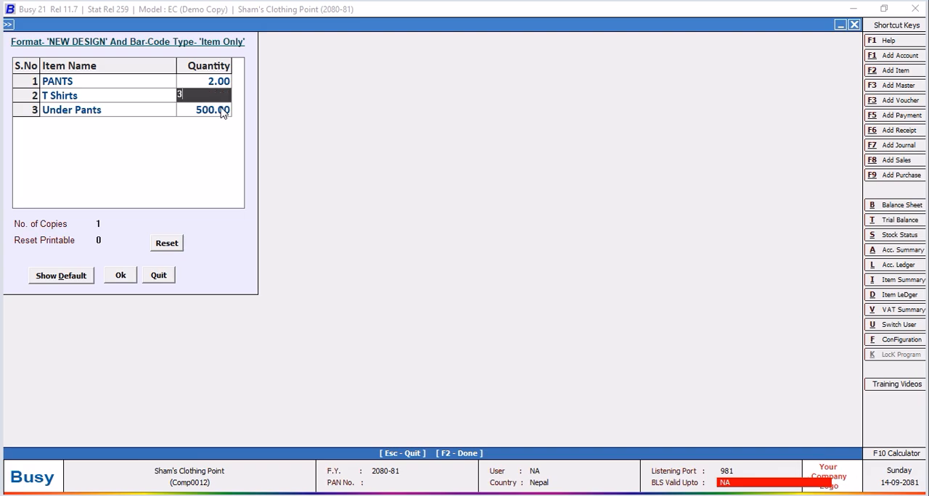
pyautogui.press('Return')
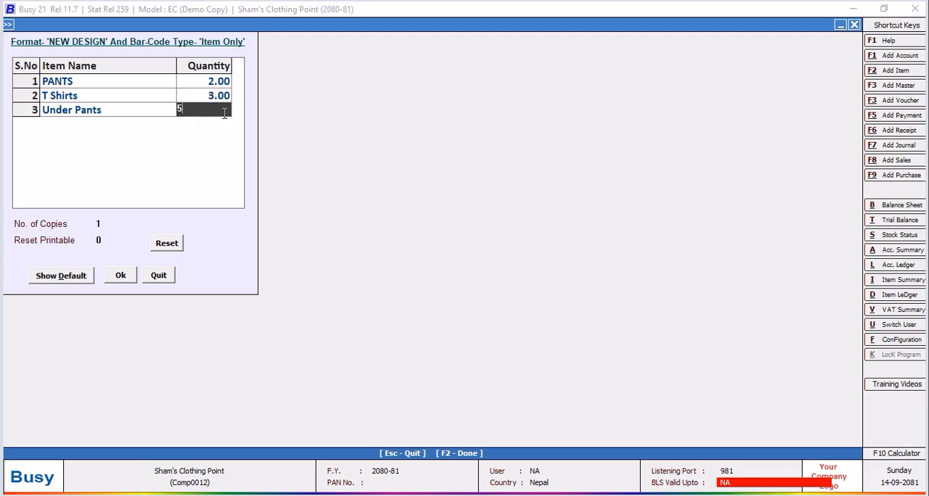
pyautogui.click(118, 276)
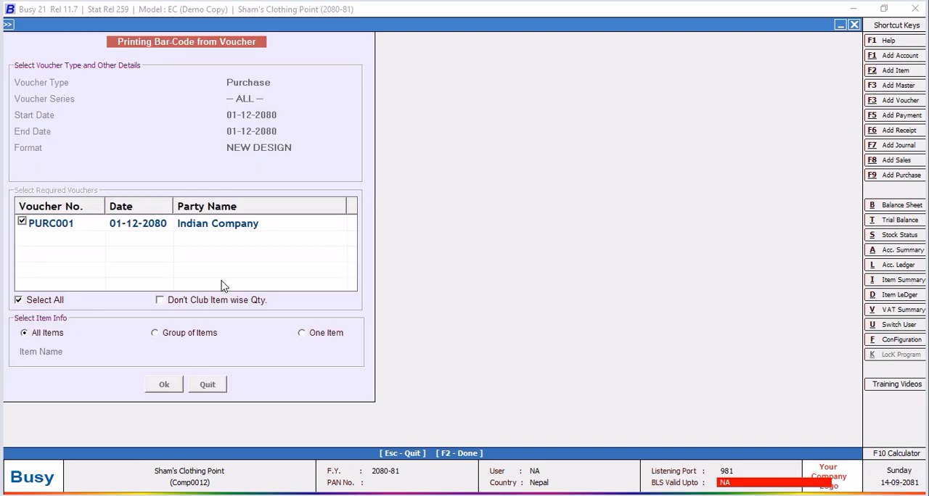
# Preview the labels at 150% to examine the SQL query text line, and close the preview.
pyautogui.click(142, 99)
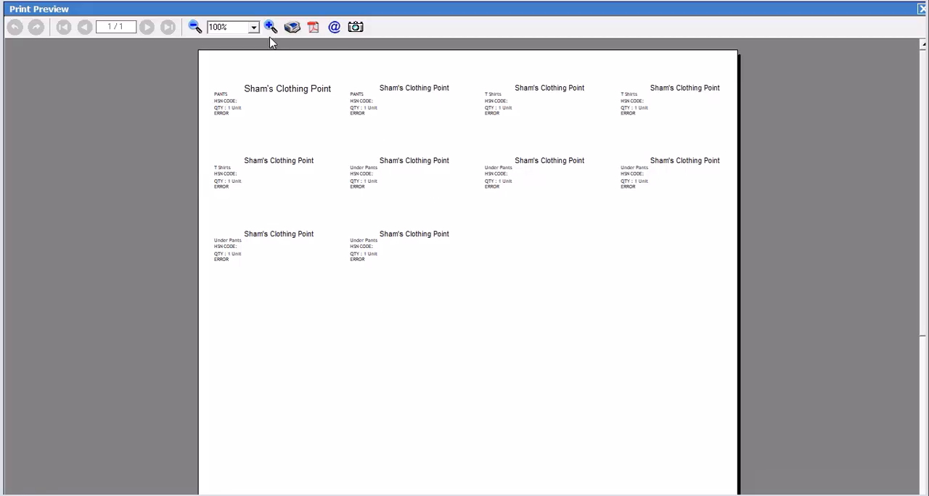
pyautogui.click(270, 28)
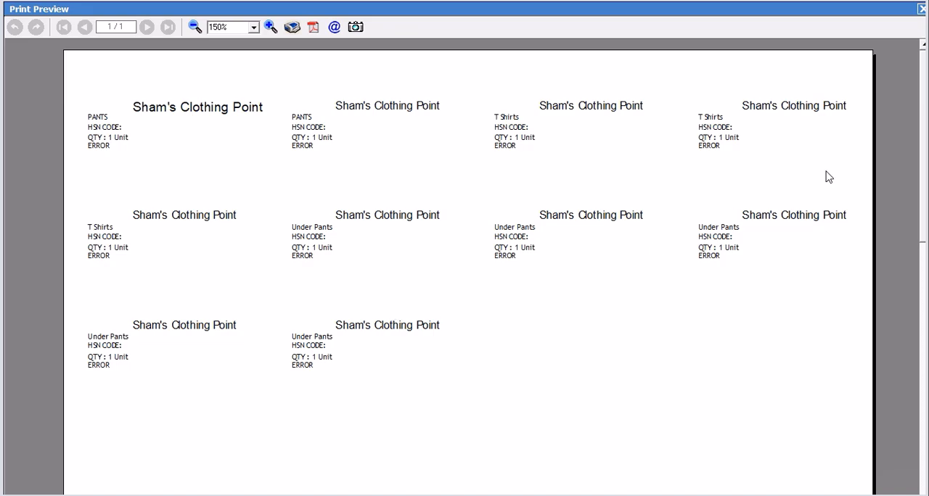
pyautogui.press('Escape')
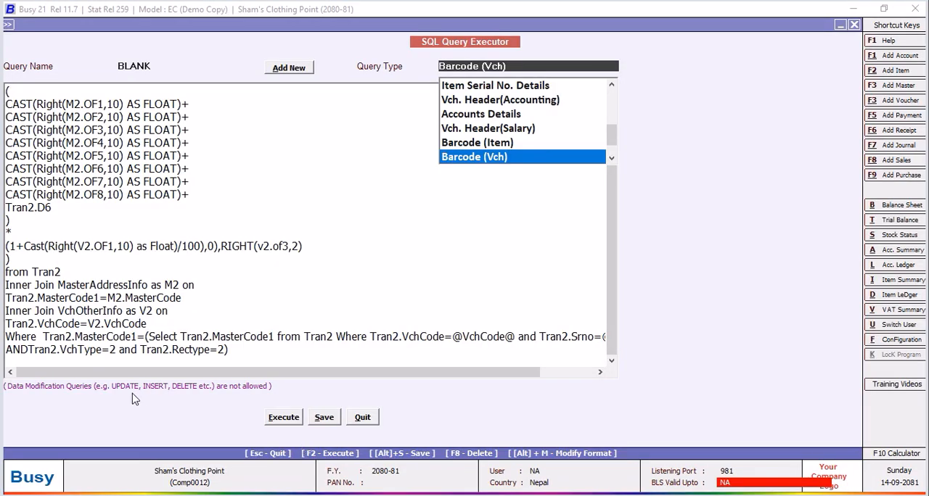
# Insert a space between AND and Tran2.VchType in the BLANK query, save it, and leave the SQL Query Executor.
pyautogui.click(31, 349)
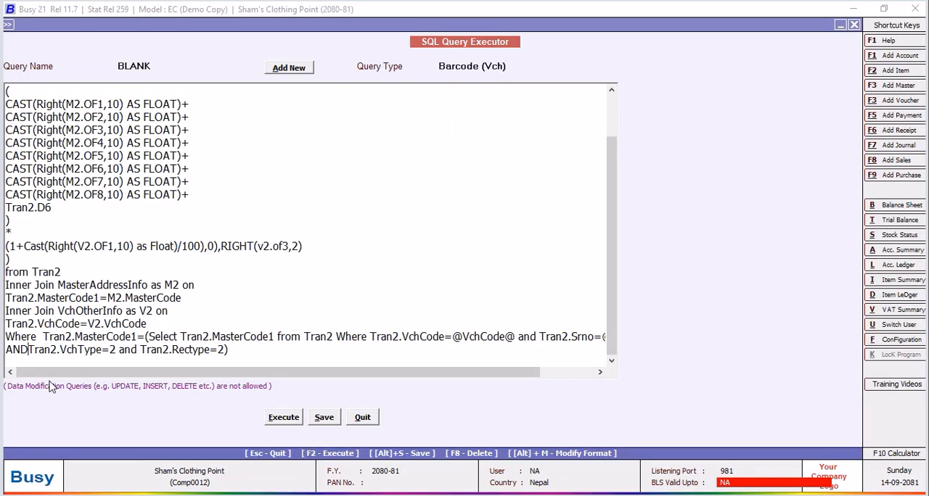
pyautogui.click(321, 421)
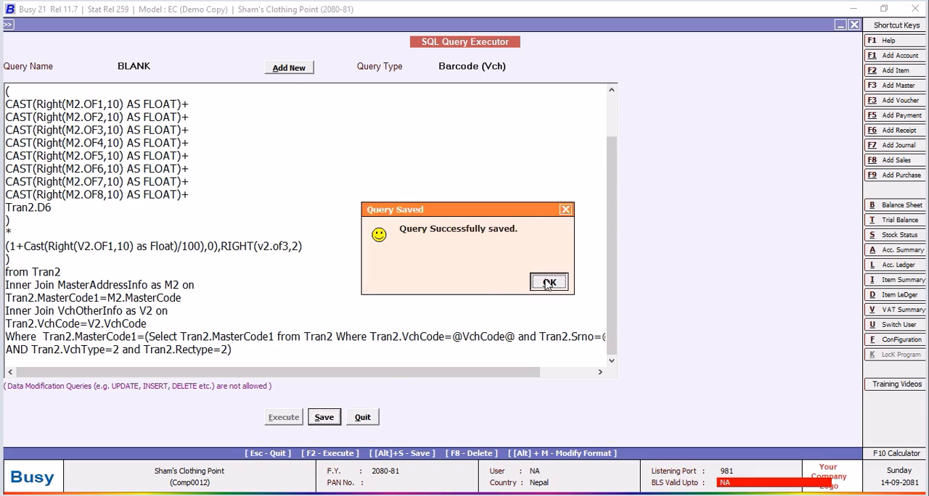
pyautogui.click(549, 281)
pyautogui.click(362, 418)
# Preview the labels at up to 200% to examine the query text on each item, and leave the preview and printing screen.
pyautogui.click(140, 97)
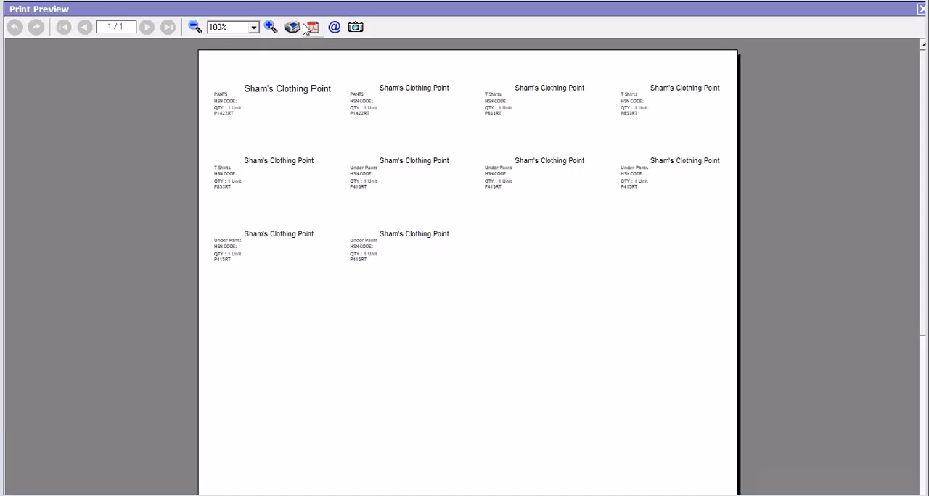
pyautogui.click(270, 27)
pyautogui.click(270, 26)
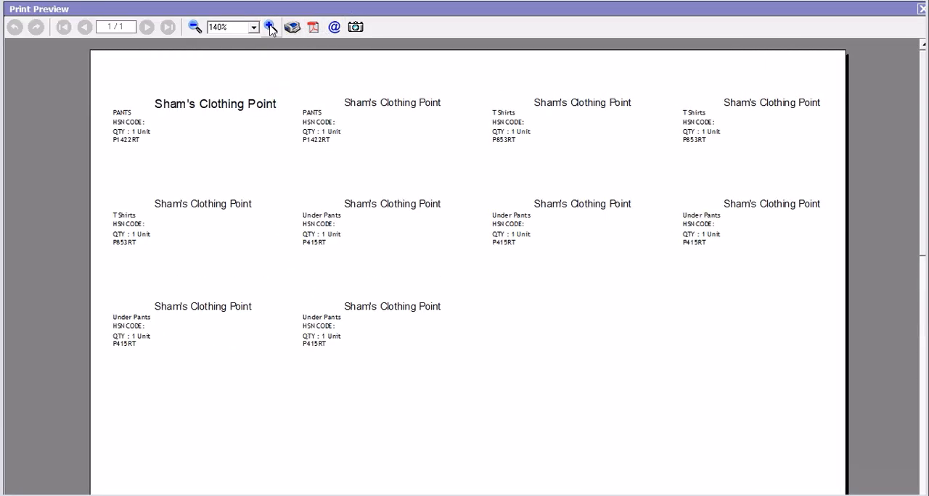
pyautogui.click(271, 27)
pyautogui.click(270, 26)
pyautogui.click(271, 27)
pyautogui.click(271, 27)
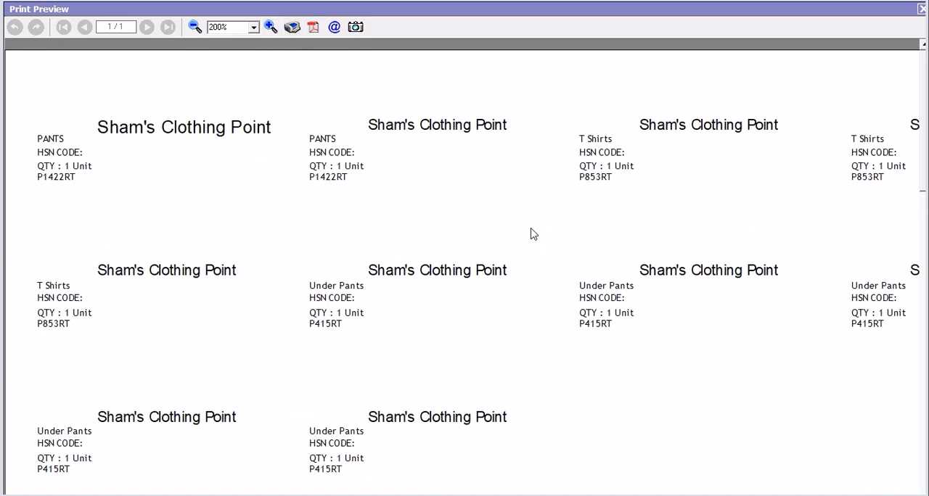
pyautogui.click(194, 27)
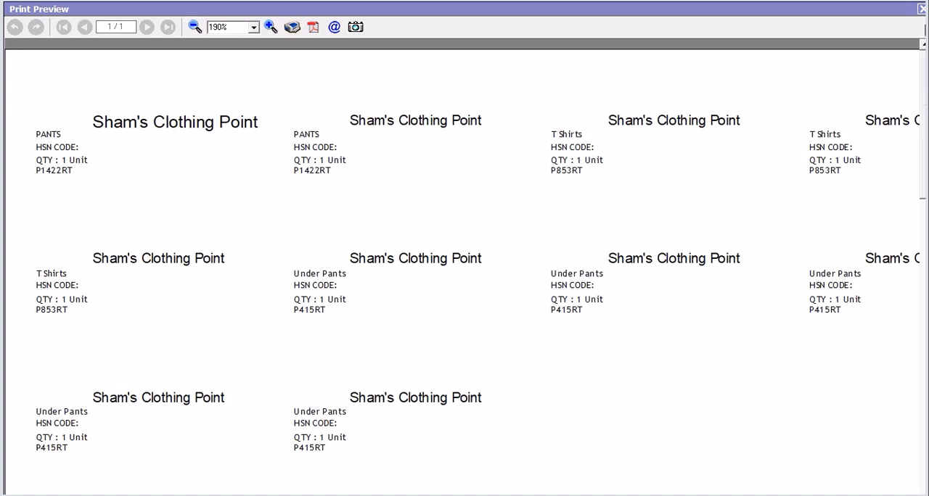
pyautogui.click(921, 10)
pyautogui.click(854, 25)
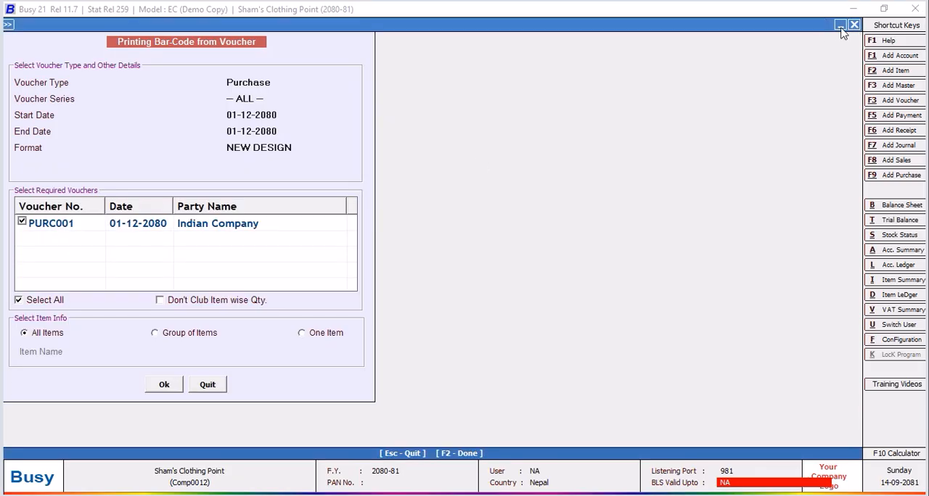
# Leave the voucher bar-code printing and open the NEW DESIGN label layout for configuration again.
pyautogui.click(221, 386)
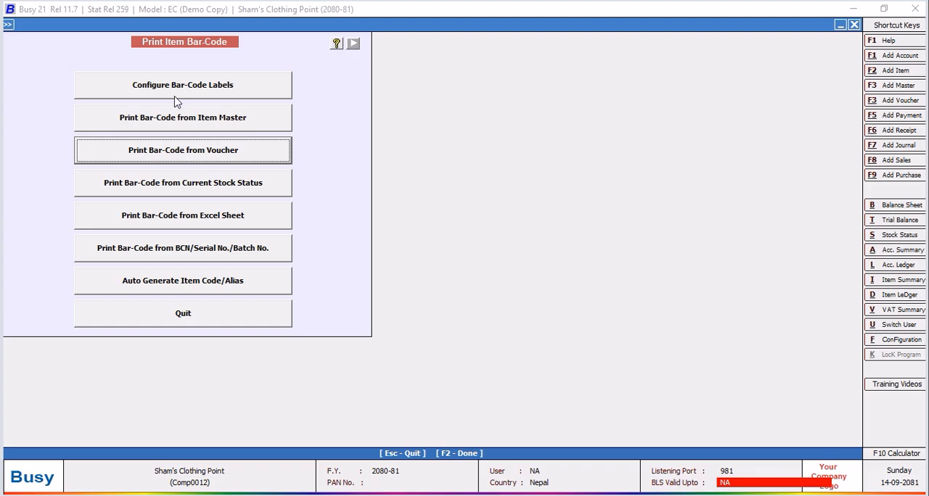
pyautogui.click(175, 96)
pyautogui.click(410, 129)
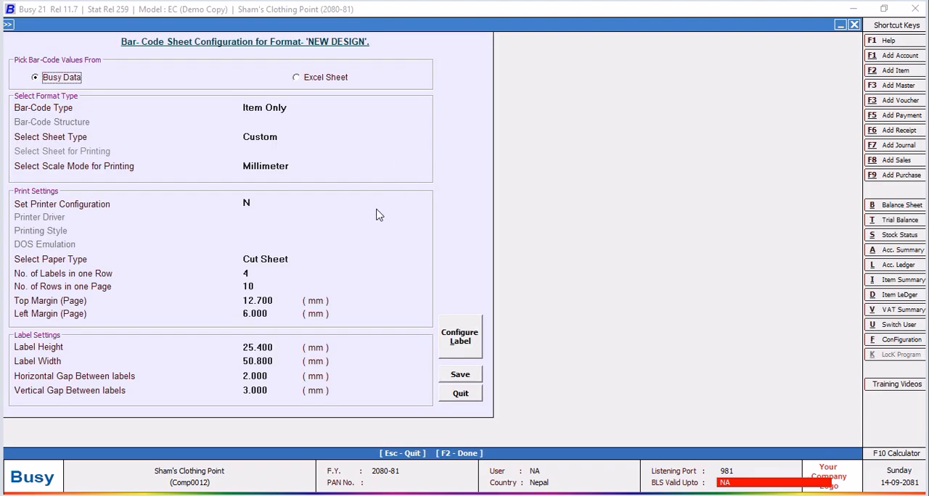
pyautogui.click(463, 337)
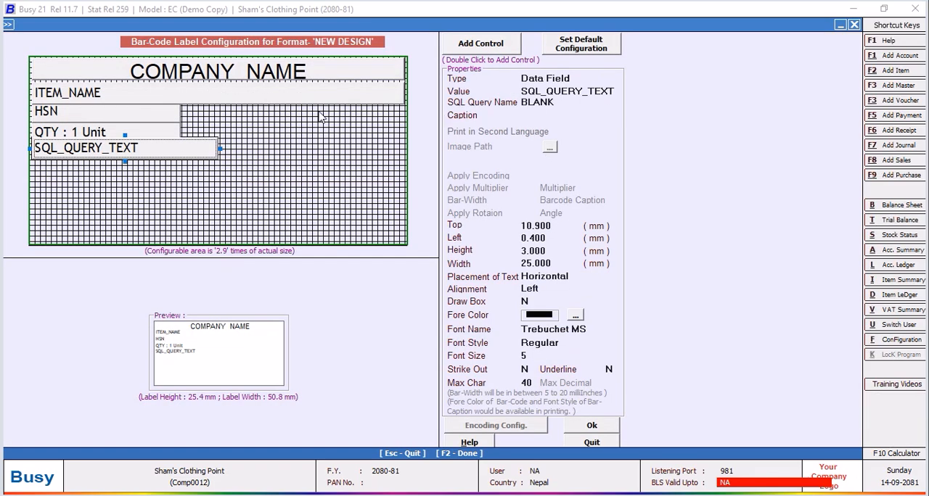
# Give the SQL_QUERY_TEXT field the caption "Part No:", save the NEW DESIGN format, and leave the format selection.
pyautogui.click(538, 115)
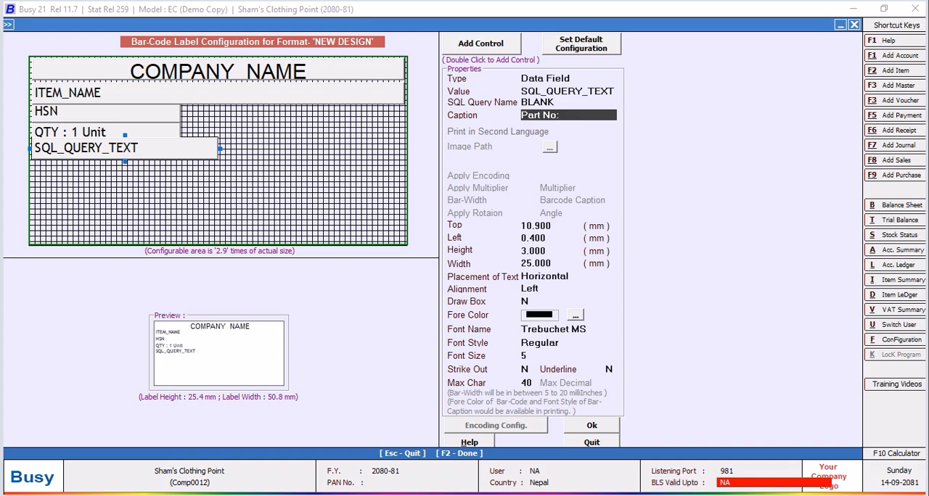
pyautogui.press('Return')
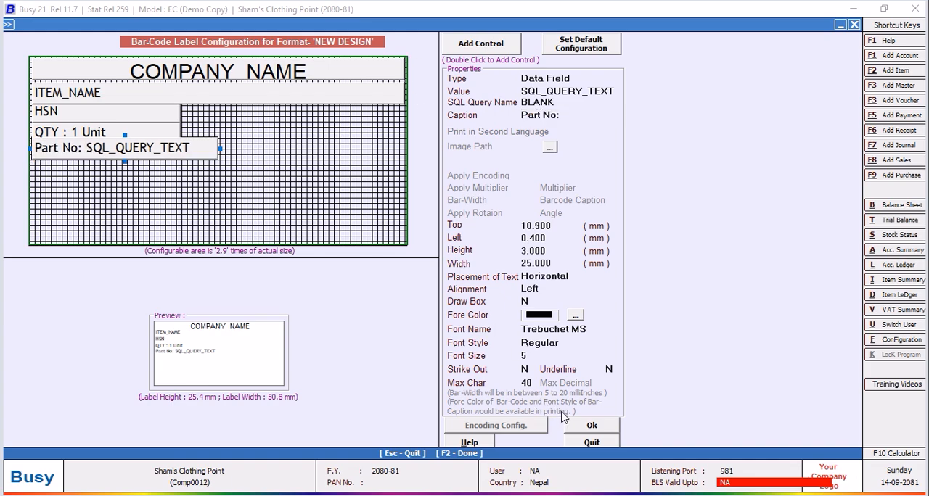
pyautogui.click(599, 433)
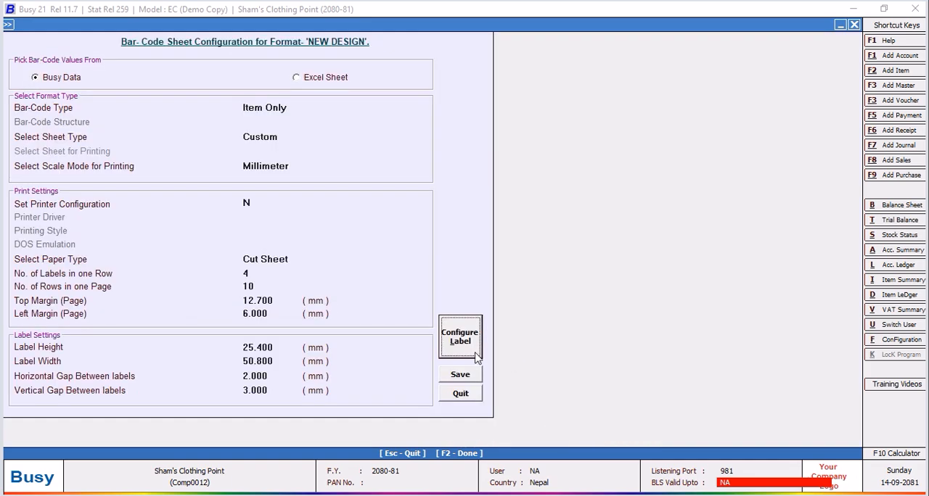
pyautogui.click(460, 383)
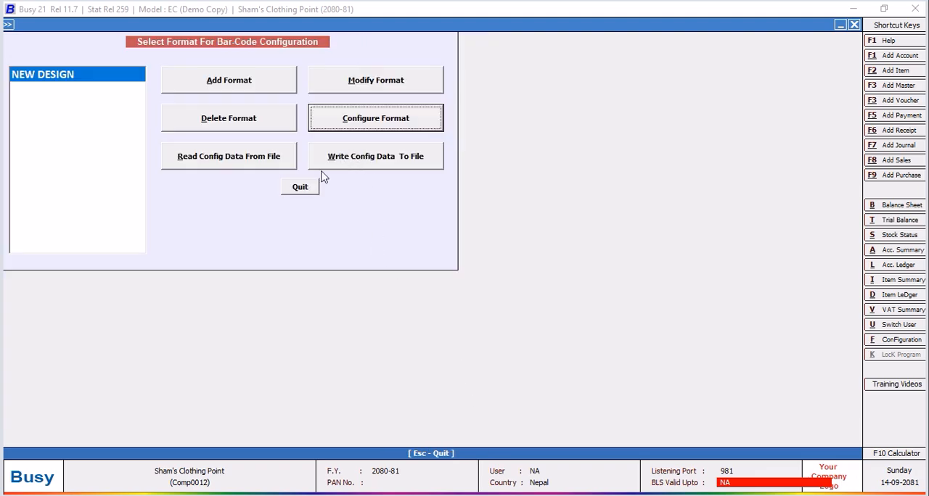
pyautogui.click(298, 188)
# Start voucher bar-code printing again for voucher type Purchase with all series and all items, reaching the item quantities.
pyautogui.click(223, 152)
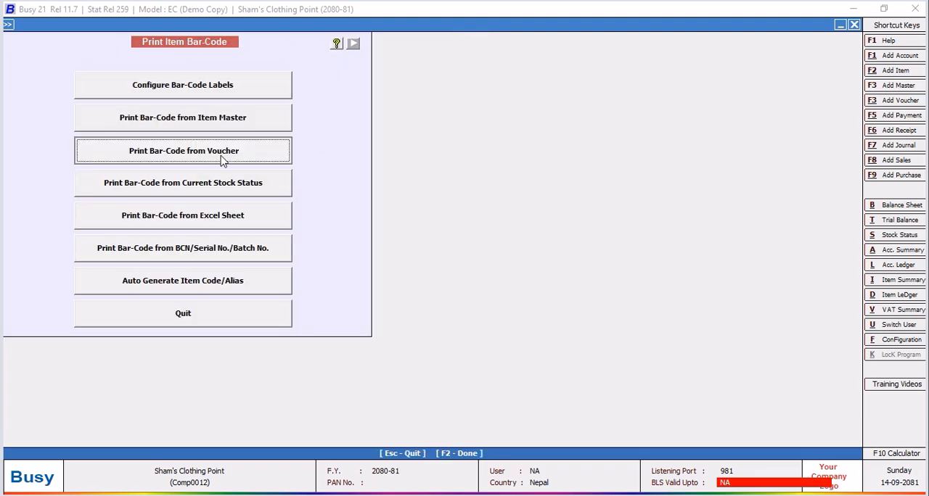
pyautogui.write('pU')
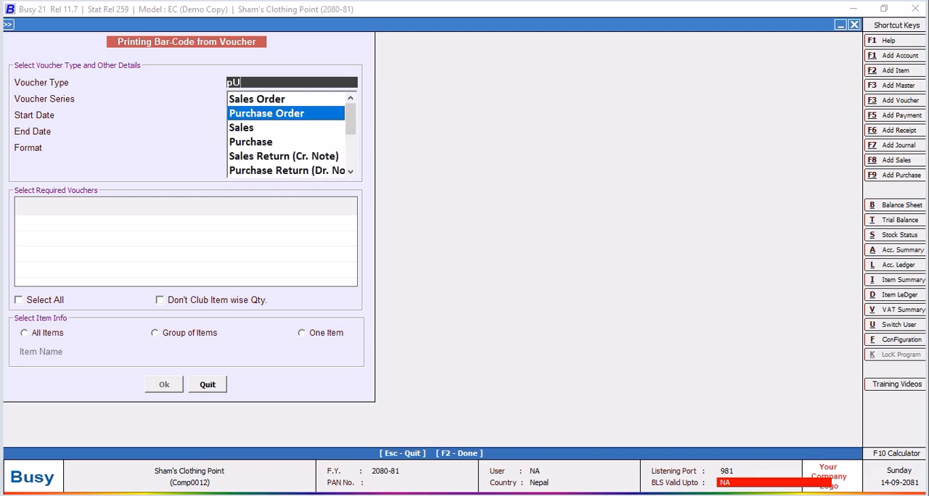
pyautogui.press('Down')
pyautogui.press('Down')
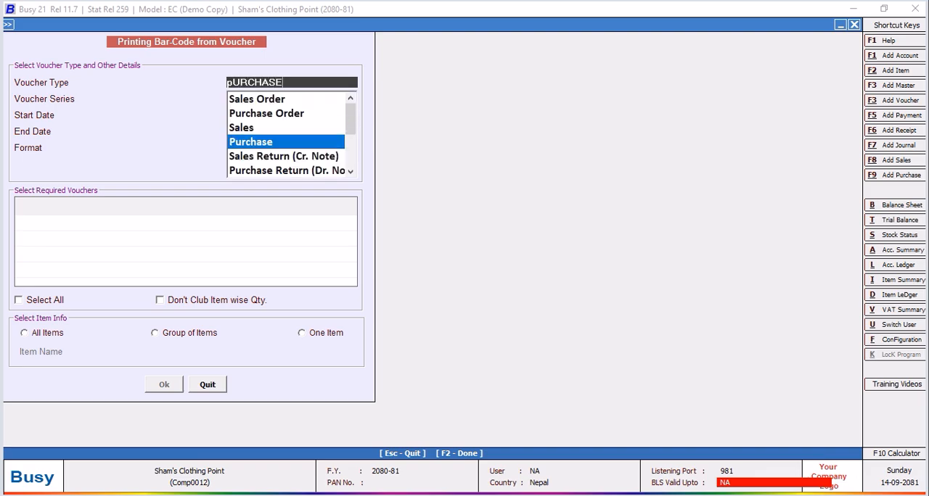
pyautogui.press('Return')
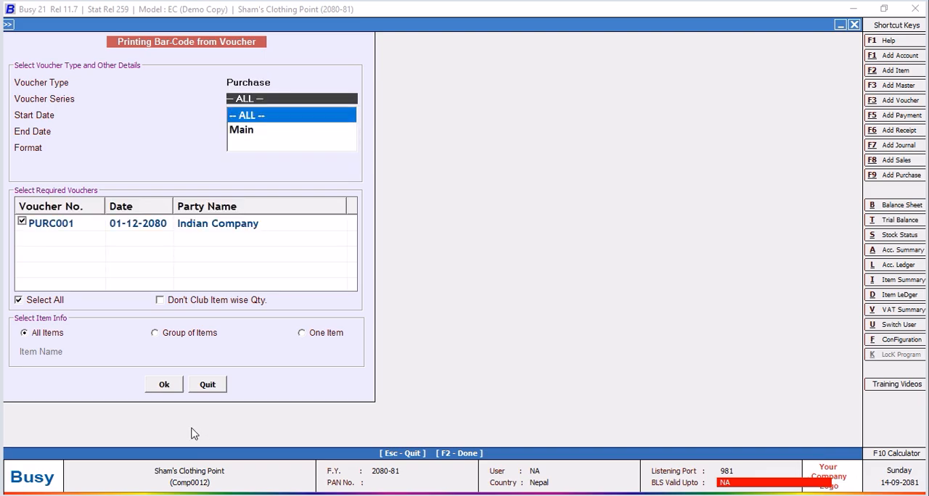
pyautogui.click(165, 386)
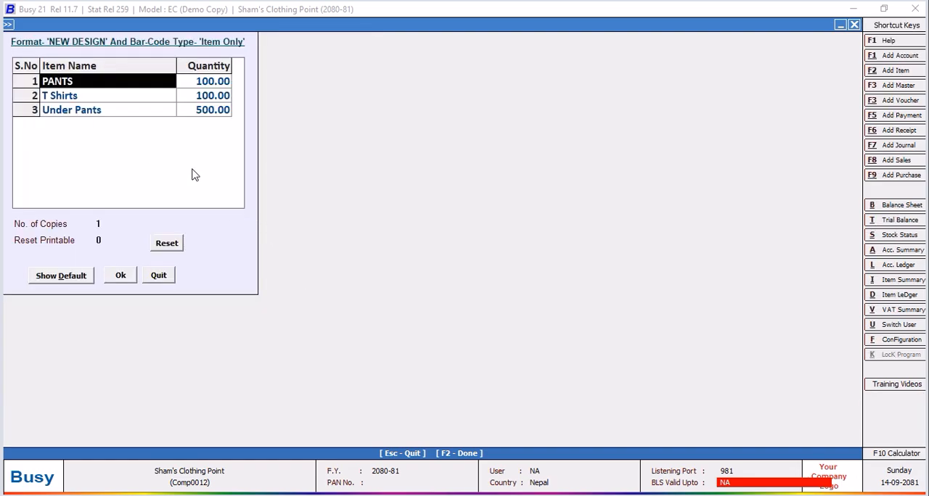
# Set the label quantities to 1 for PANTS, 1 for T Shirts and 6 for Under Pants, and confirm them.
pyautogui.click(214, 82)
pyautogui.write('1')
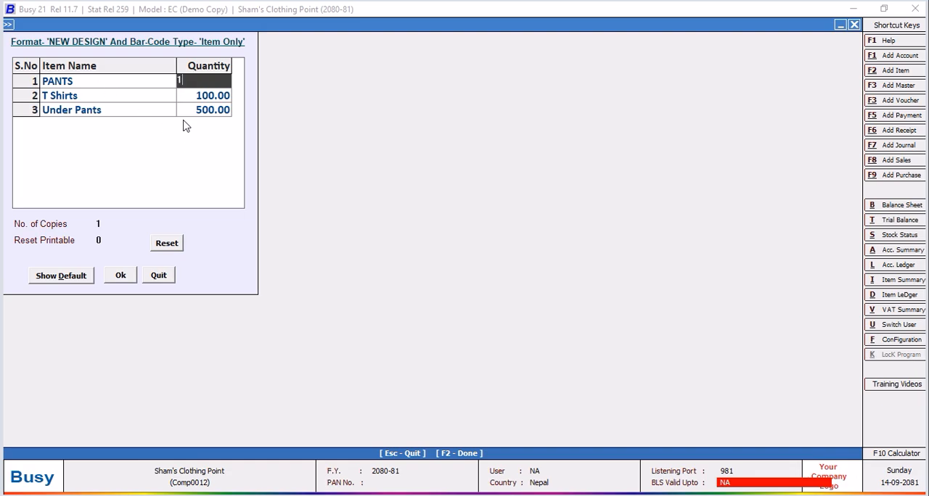
pyautogui.press('Return')
pyautogui.write('1')
pyautogui.press('Return')
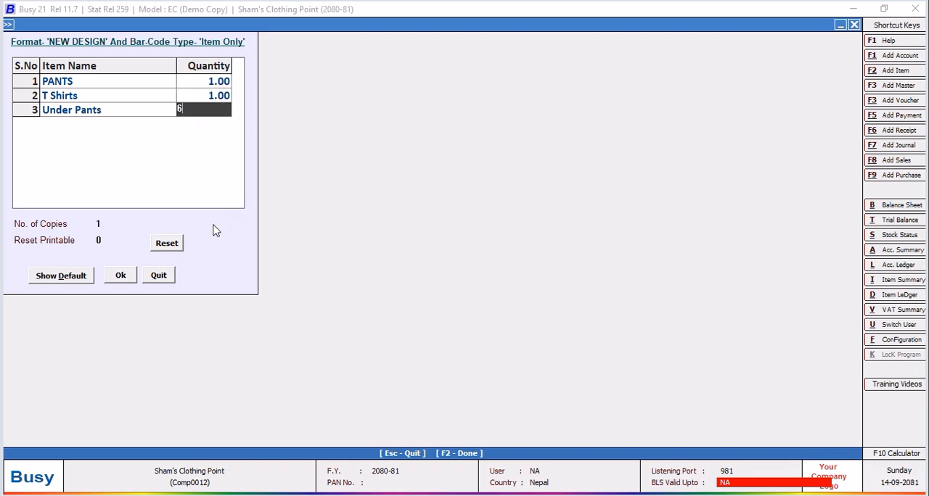
pyautogui.click(119, 280)
pyautogui.click(176, 385)
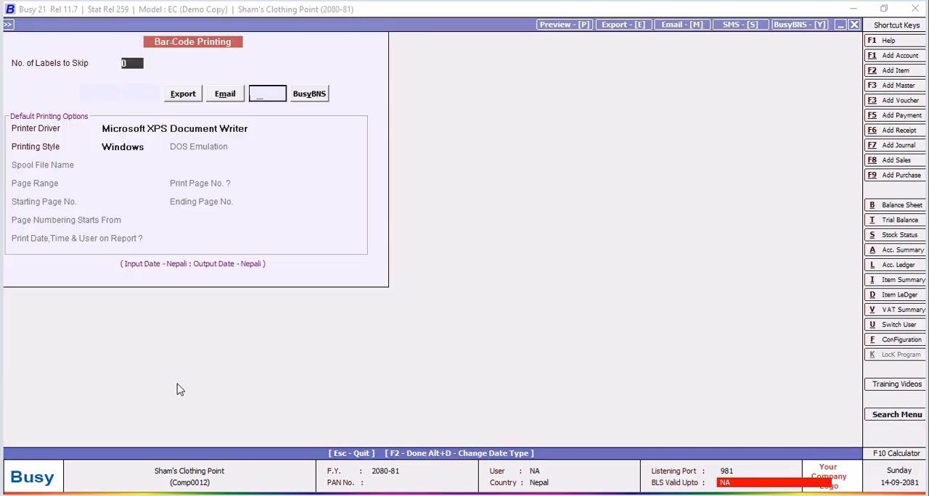
# Preview the labels at up to 190% to examine each item's Part No, and leave bar-code printing.
pyautogui.click(137, 97)
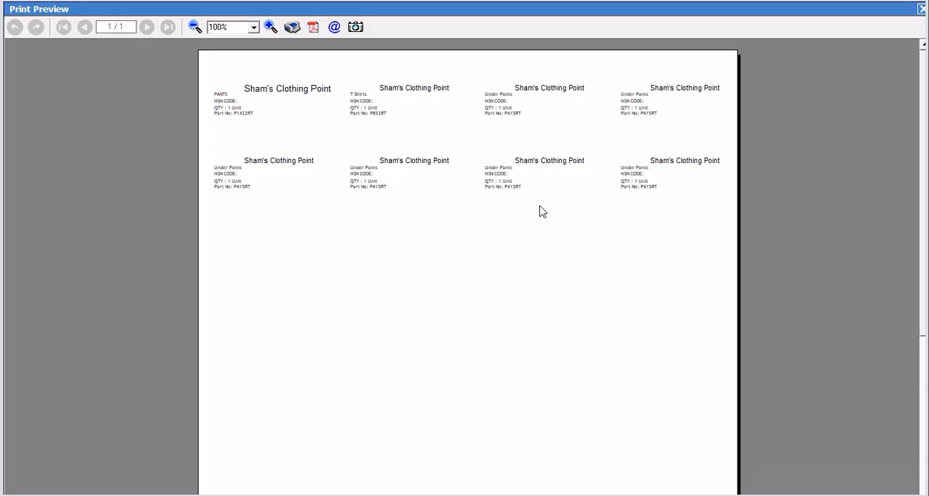
pyautogui.click(270, 28)
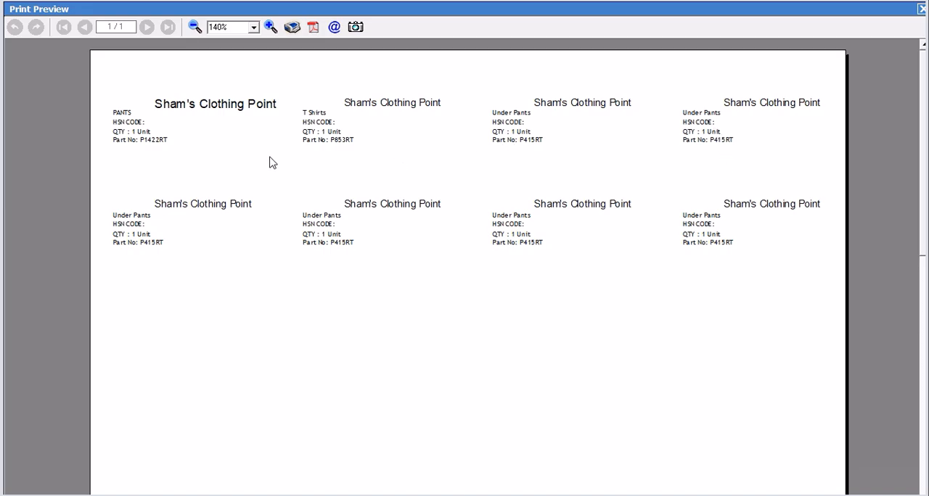
pyautogui.click(270, 27)
pyautogui.click(270, 27)
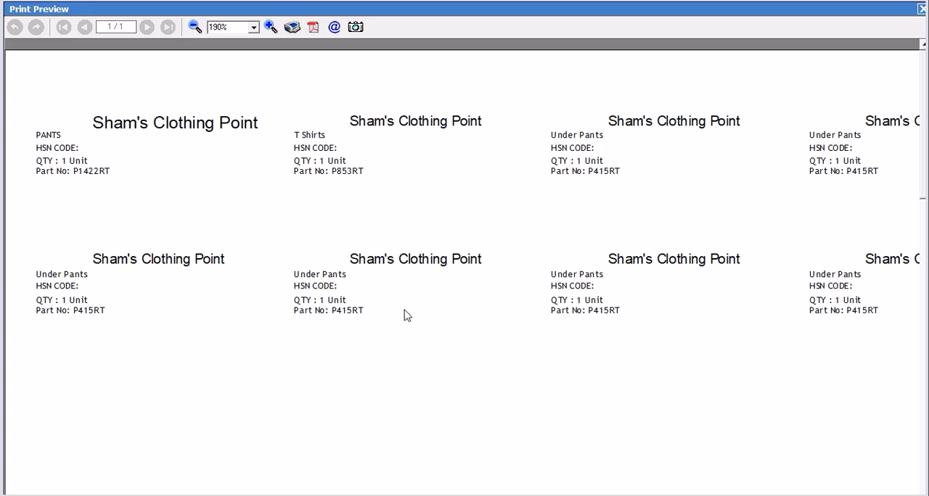
pyautogui.click(922, 8)
pyautogui.click(854, 25)
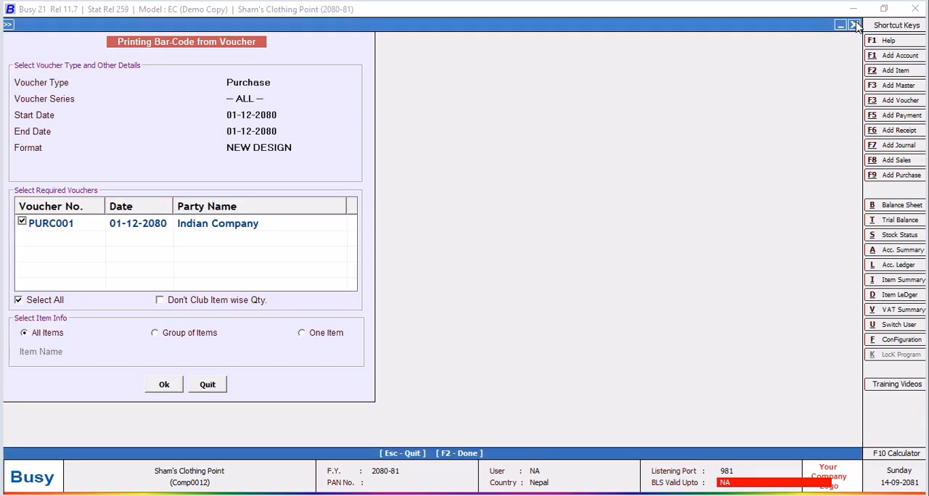
pyautogui.click(214, 385)
pyautogui.click(224, 314)
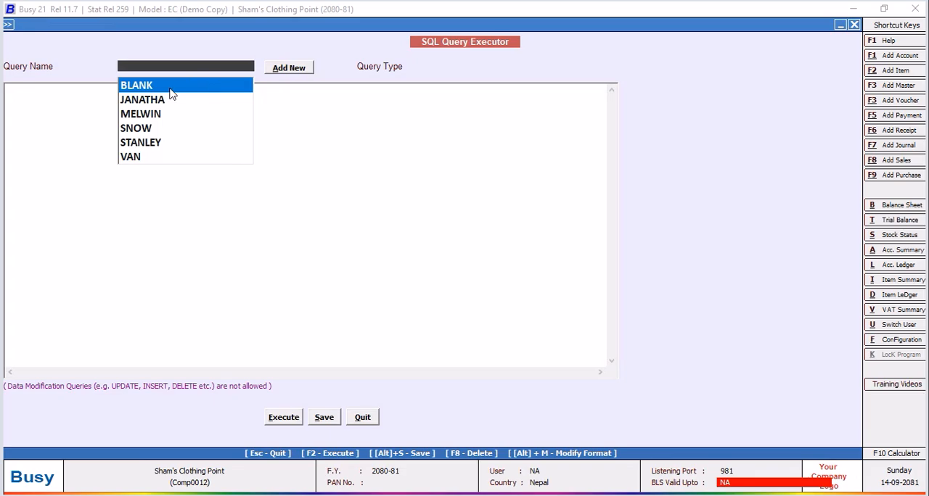
# Append LEFT(TRAN2.D1,2) after RIGHT(v2.of3,2) in the BLANK Barcode (Vch) query, save it, and leave the SQL Query Executor.
pyautogui.click(170, 87)
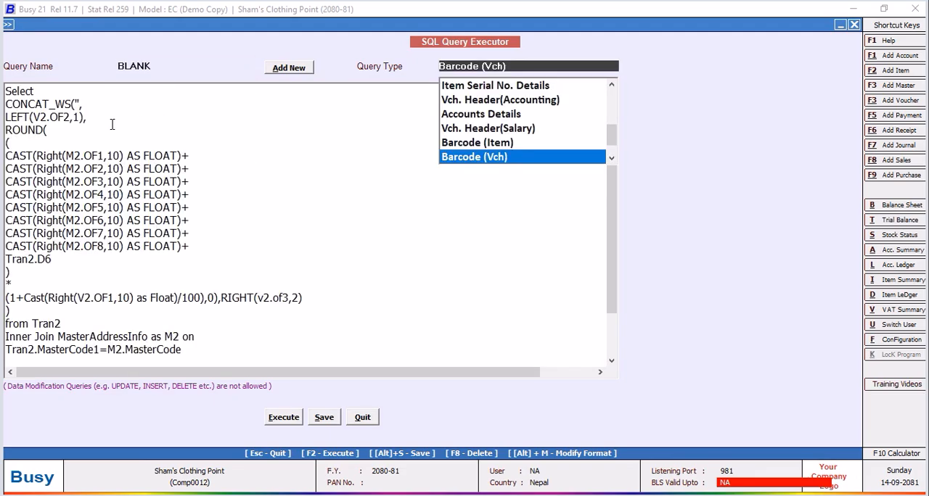
pyautogui.click(323, 298)
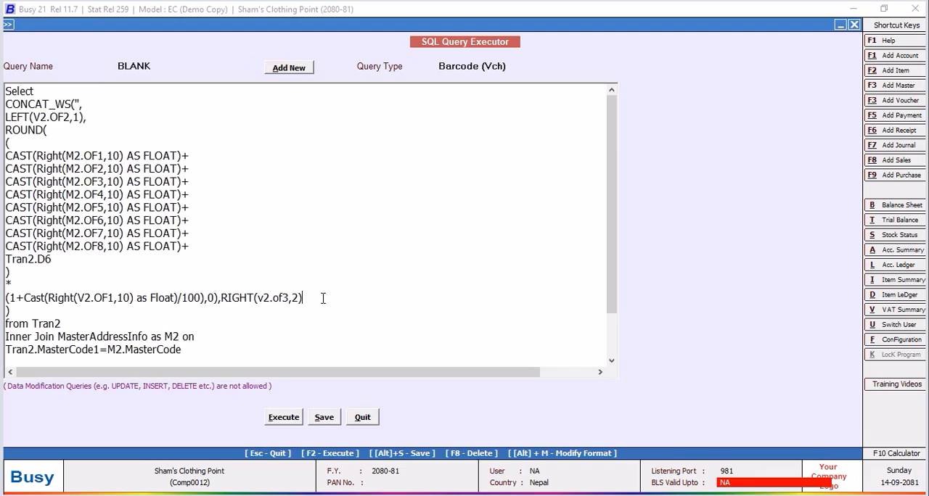
pyautogui.write(',')
pyautogui.write('TRAN2.D1,2)')
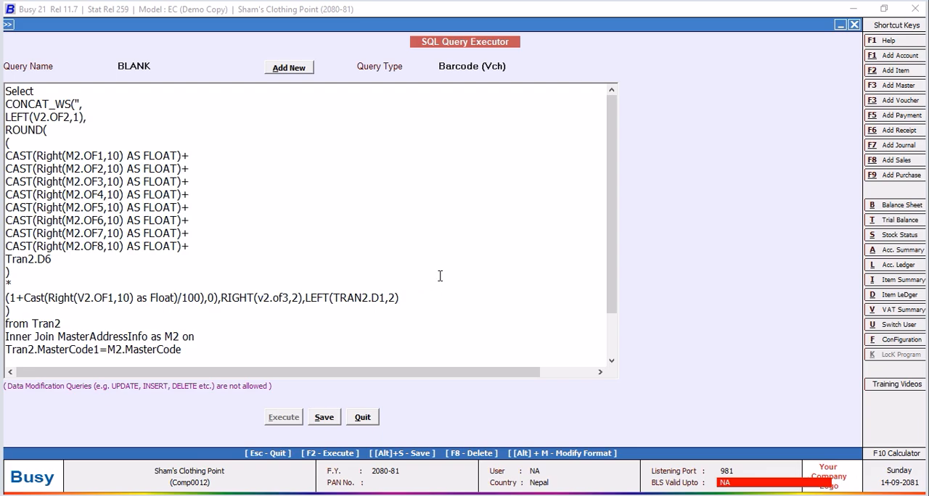
pyautogui.click(330, 418)
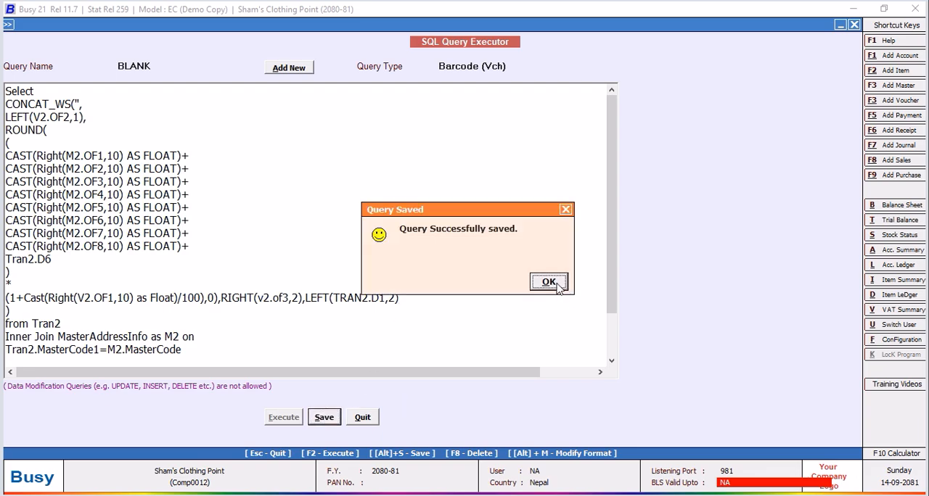
pyautogui.click(551, 283)
pyautogui.click(362, 417)
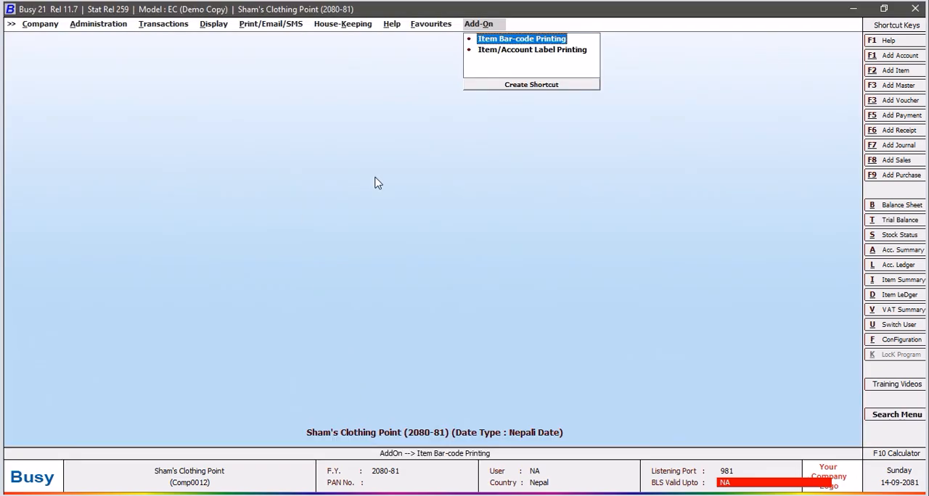
# Start bar-code printing from vouchers again for voucher type Purchase with all series and all items, reaching the item quantities.
pyautogui.click(522, 40)
pyautogui.click(566, 282)
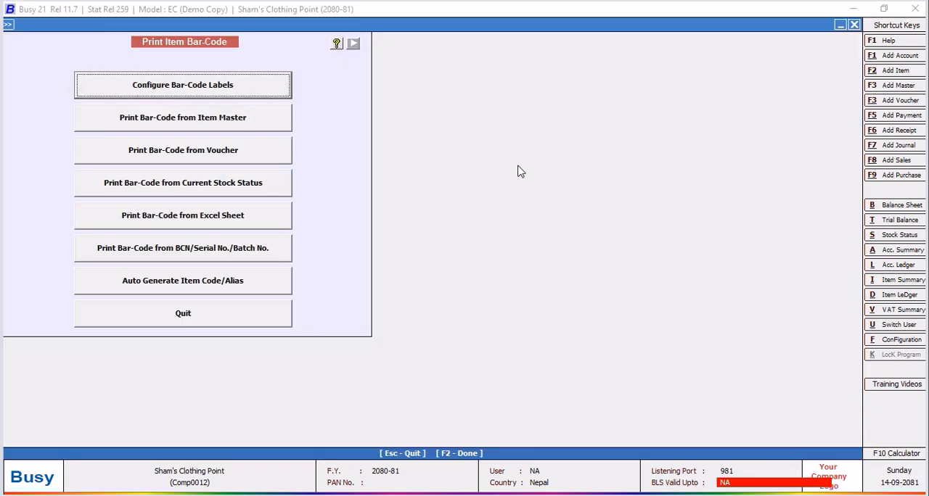
pyautogui.click(233, 157)
pyautogui.click(234, 157)
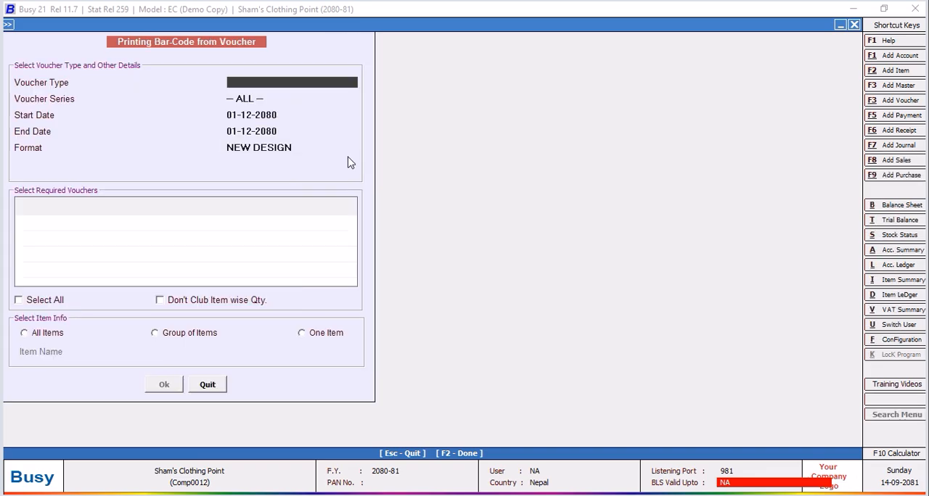
pyautogui.write('PUR')
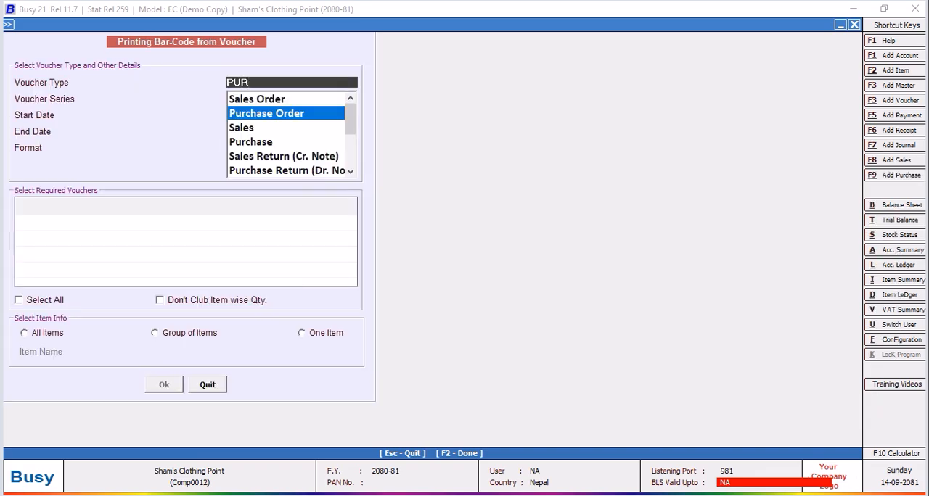
pyautogui.press('Down')
pyautogui.press('Down')
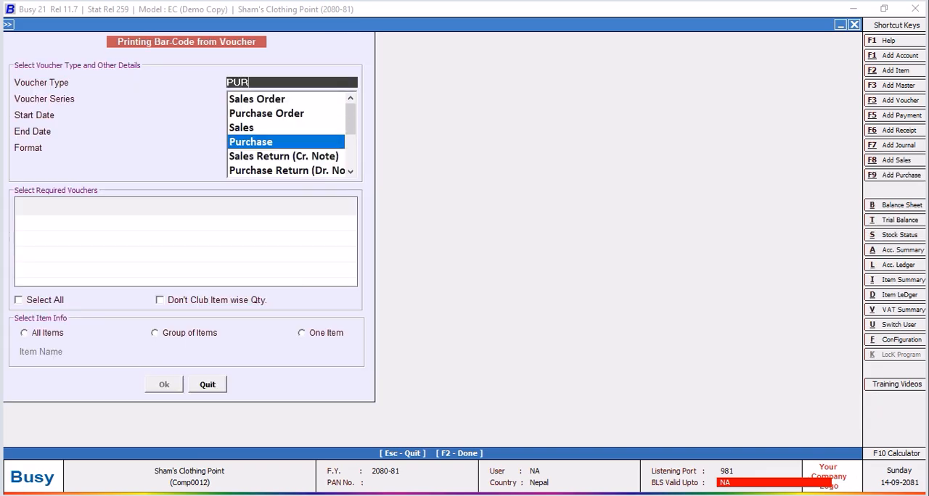
pyautogui.press('Return')
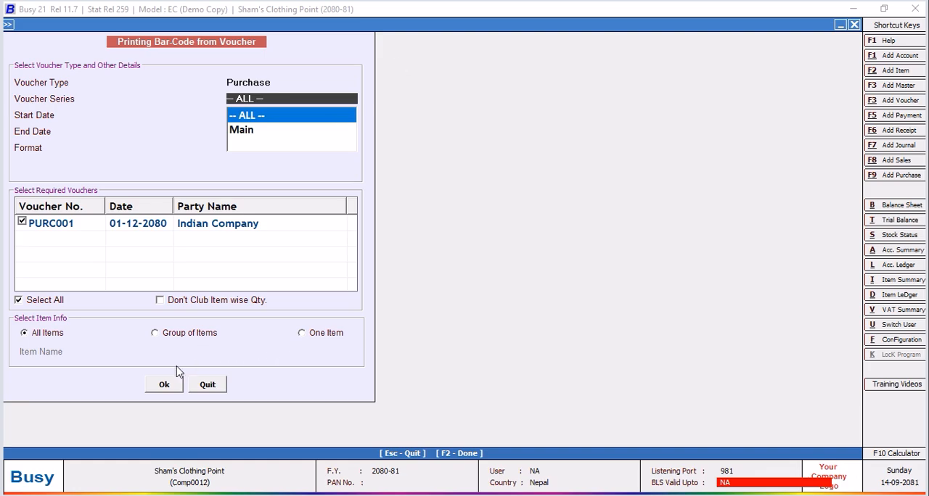
pyautogui.click(160, 388)
# Set the label quantity to 1 for each of PANTS, T Shirts and Under Pants, and confirm the quantities.
pyautogui.click(225, 84)
pyautogui.write('1')
pyautogui.press('Return')
pyautogui.write('1')
pyautogui.press('Return')
pyautogui.write('1')
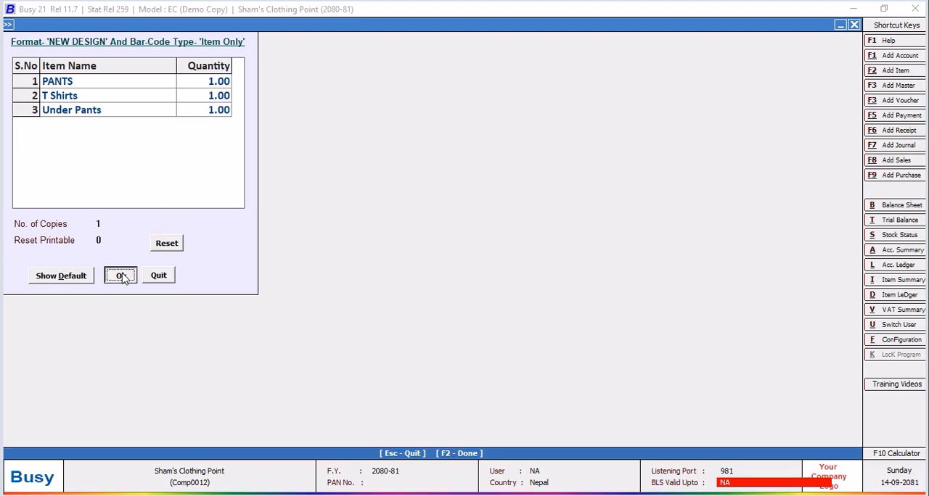
pyautogui.click(123, 276)
# Preview the labels at up to 360% to examine the extended Part No of each item, and leave the printing screen.
pyautogui.click(145, 97)
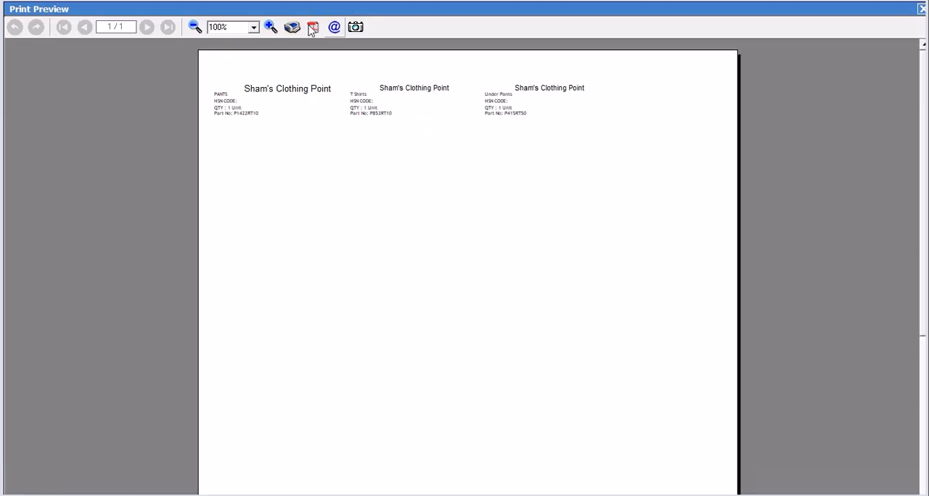
pyautogui.click(270, 27)
pyautogui.click(270, 27)
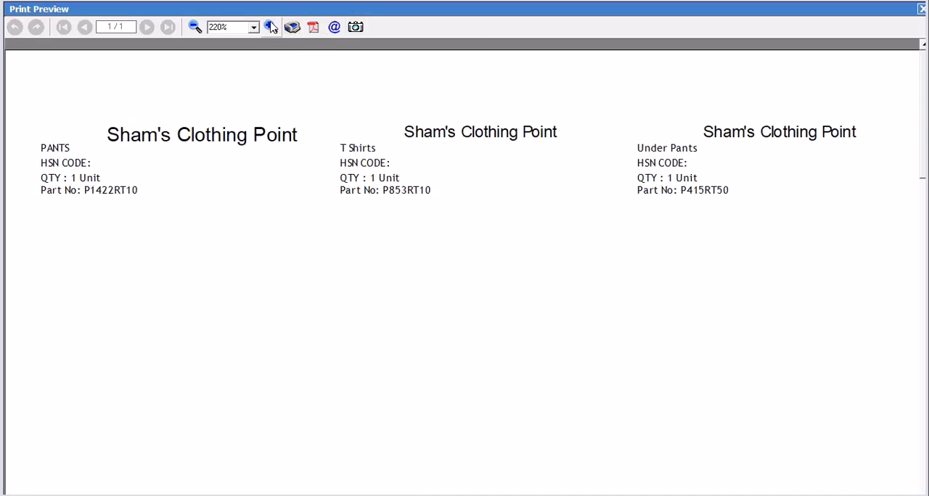
pyautogui.click(270, 27)
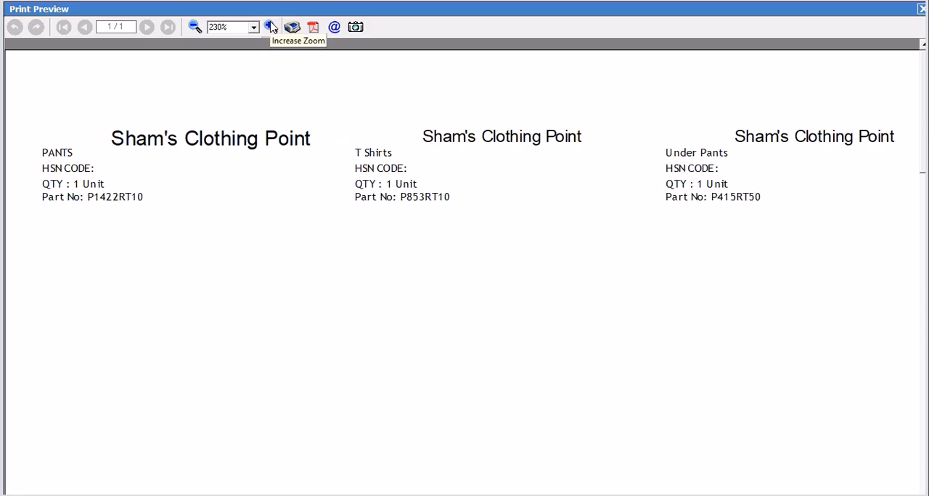
pyautogui.click(270, 27)
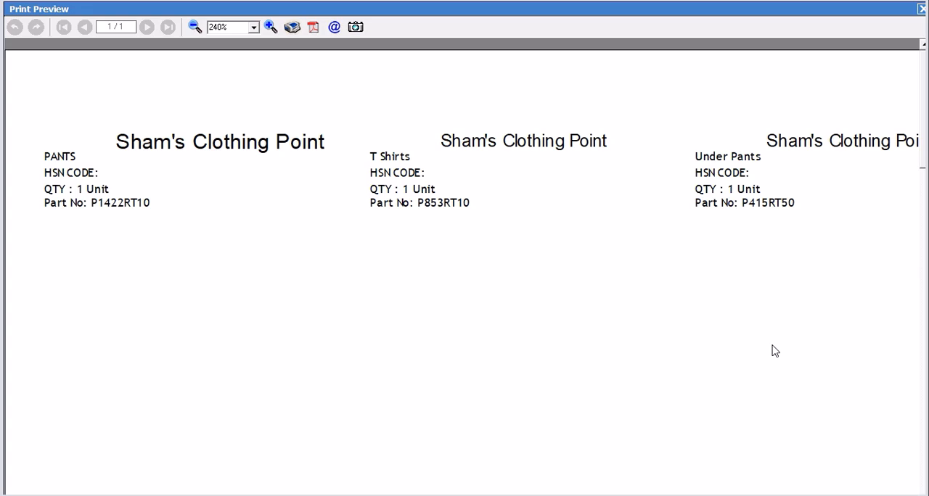
pyautogui.click(270, 27)
pyautogui.click(270, 27)
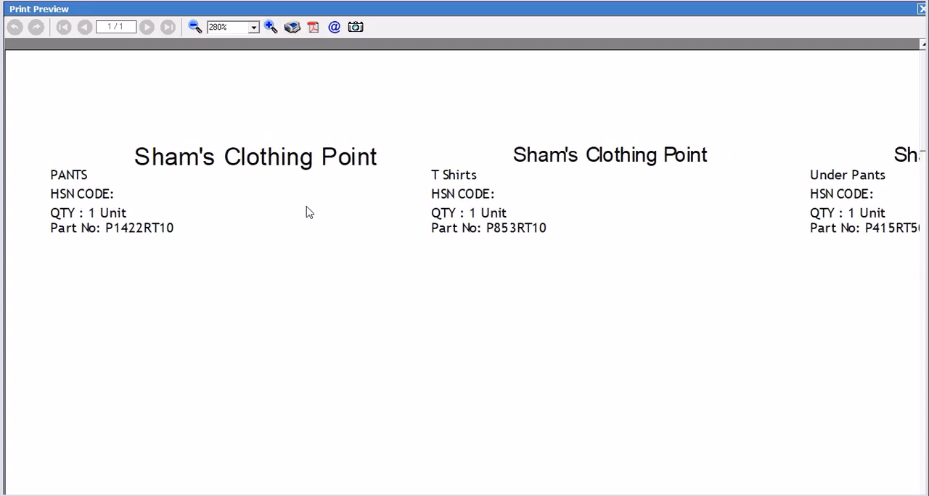
pyautogui.click(270, 25)
pyautogui.click(269, 25)
pyautogui.click(270, 25)
pyautogui.click(270, 25)
pyautogui.click(270, 24)
pyautogui.click(269, 25)
pyautogui.click(270, 24)
pyautogui.click(270, 25)
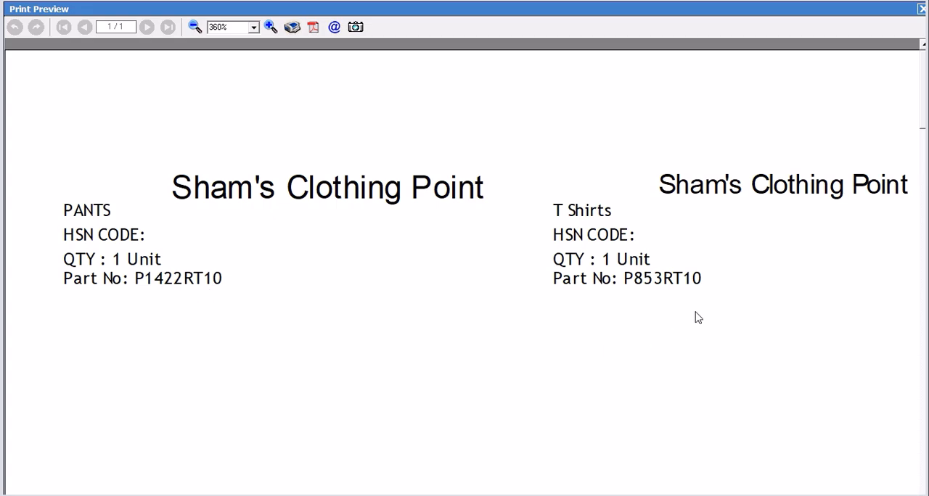
pyautogui.click(194, 28)
pyautogui.click(194, 27)
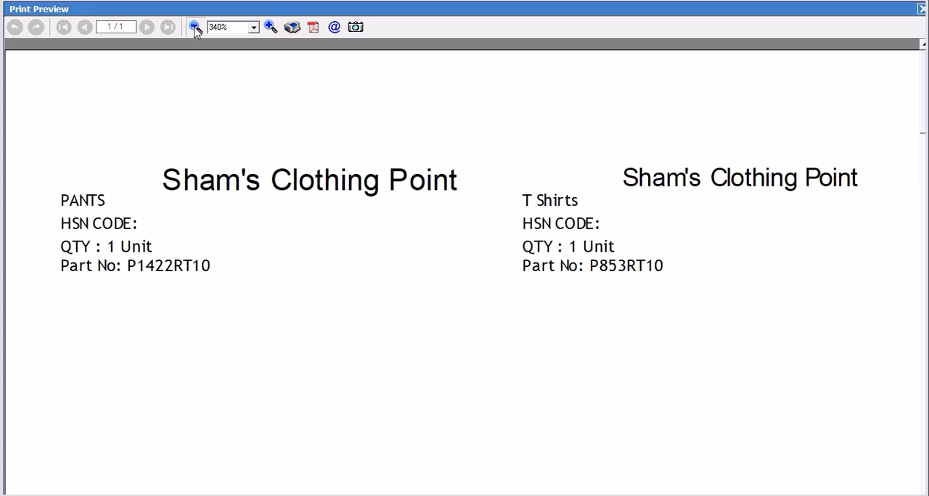
pyautogui.click(195, 28)
pyautogui.click(194, 27)
pyautogui.click(194, 28)
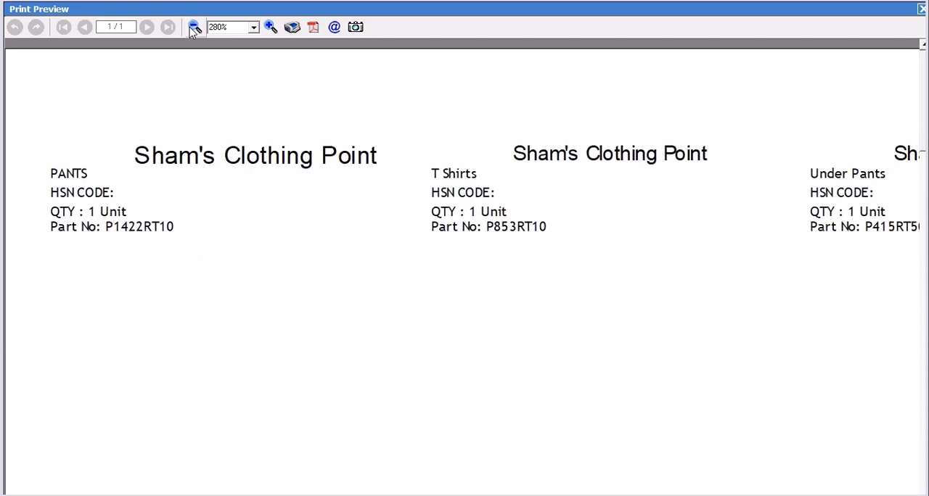
pyautogui.click(194, 27)
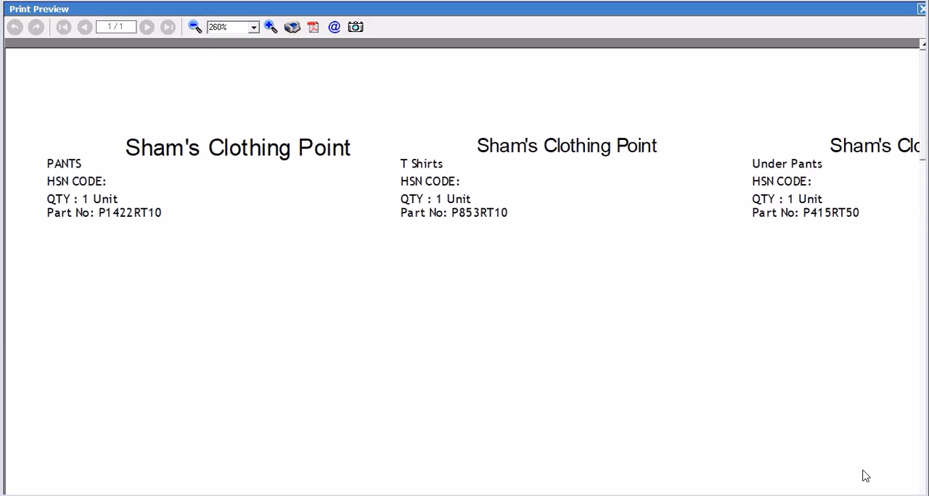
pyautogui.click(921, 11)
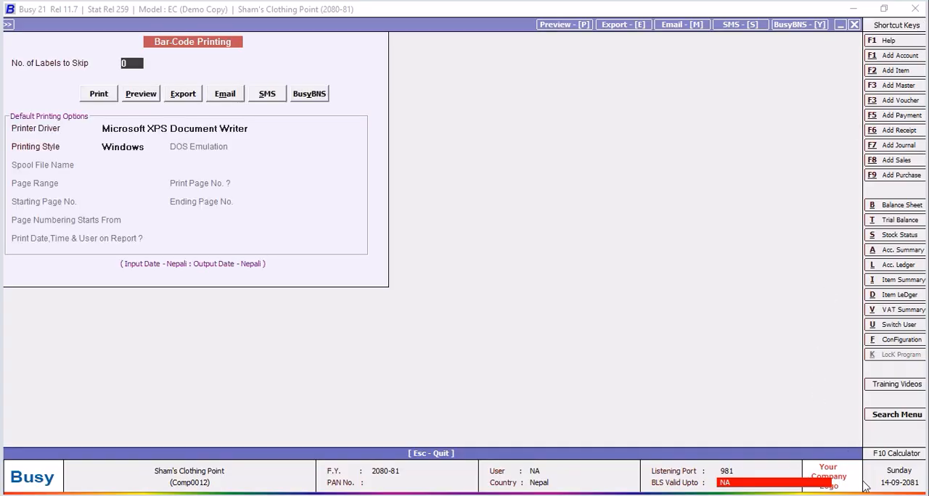
pyautogui.press('Escape')
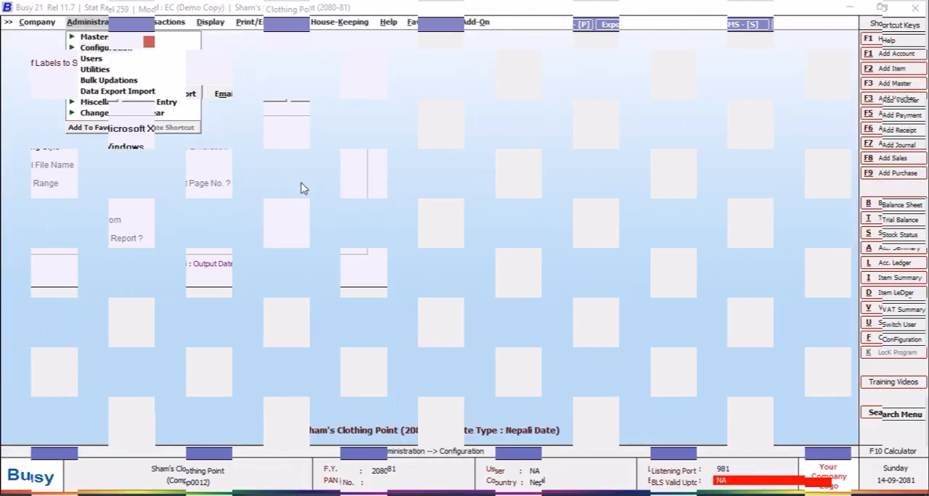
# Open the advanced document configuration for invoice and document printing.
pyautogui.click(93, 48)
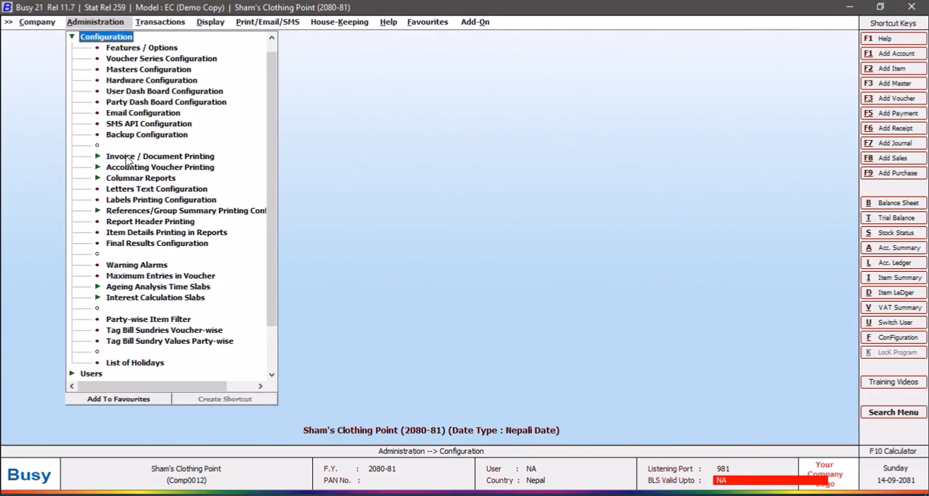
pyautogui.click(127, 158)
pyautogui.doubleClick(145, 179)
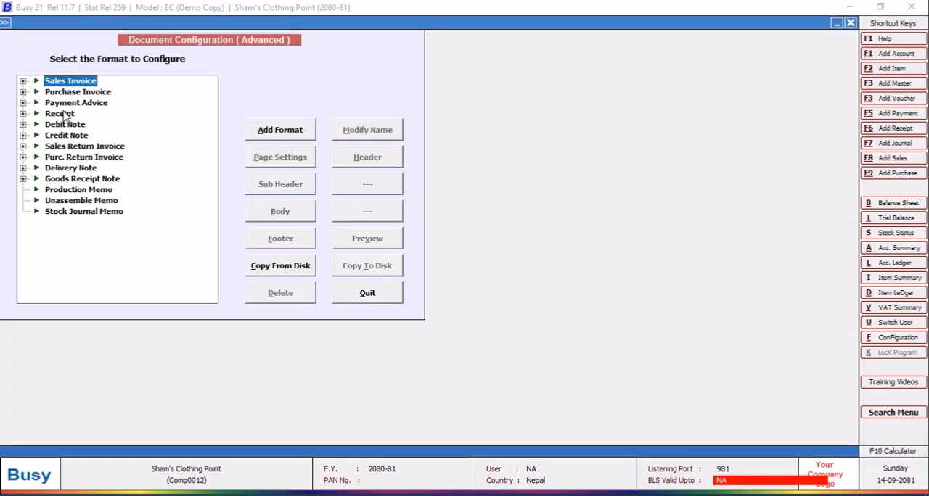
# Add a document format named NEPALI PURCHASE under Purchase Invoice and save it.
pyautogui.click(24, 92)
pyautogui.click(78, 95)
pyautogui.click(285, 137)
pyautogui.write('new')
pyautogui.press('BackSpace')
pyautogui.press('BackSpace')
pyautogui.write('NE')
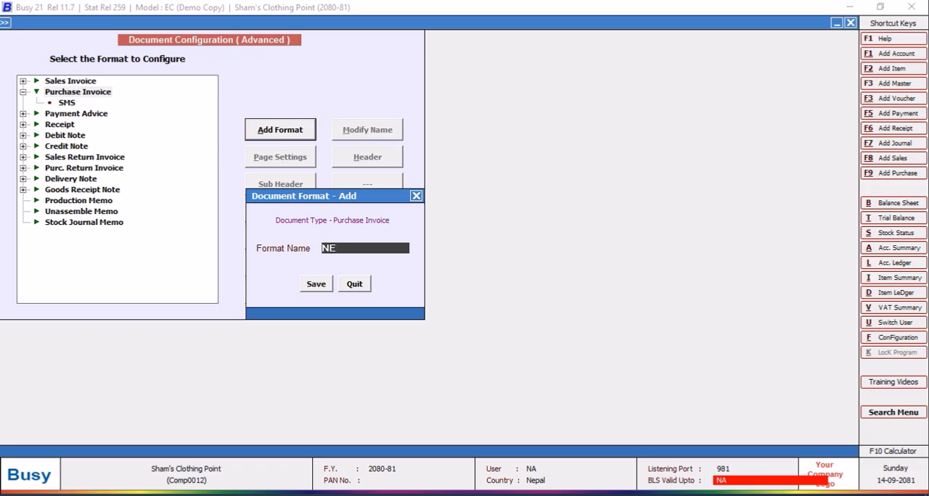
pyautogui.write('PALI PURCHASE')
pyautogui.click(316, 285)
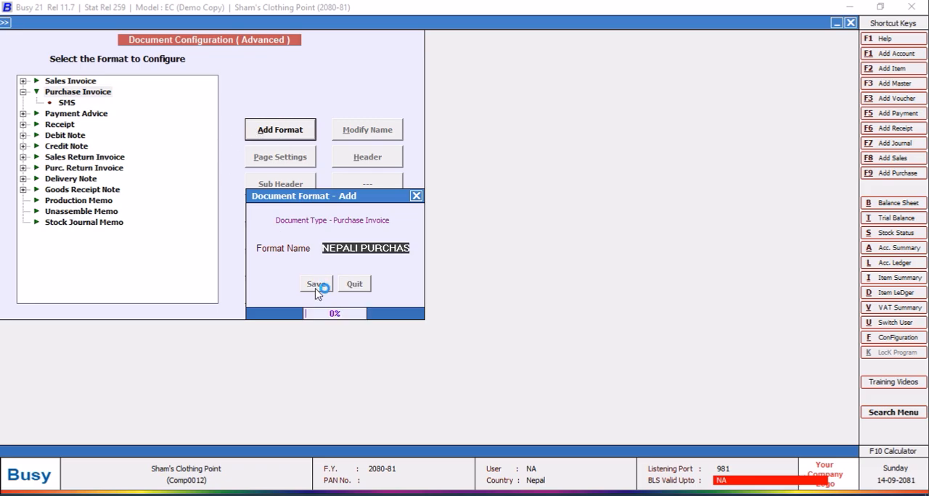
# Delete the SMS format from Purchase Invoice, confirm the deletion, and leave the advanced document configuration.
pyautogui.click(67, 103)
pyautogui.click(293, 292)
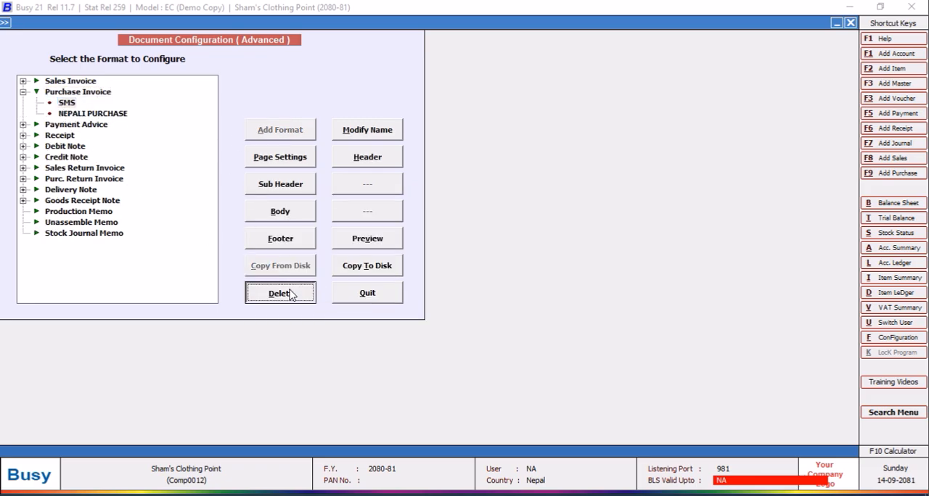
pyautogui.click(490, 286)
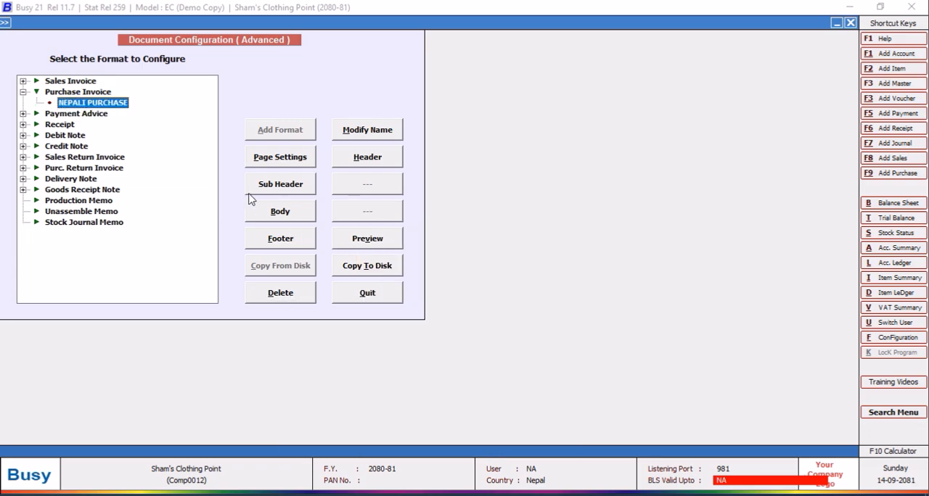
pyautogui.click(366, 293)
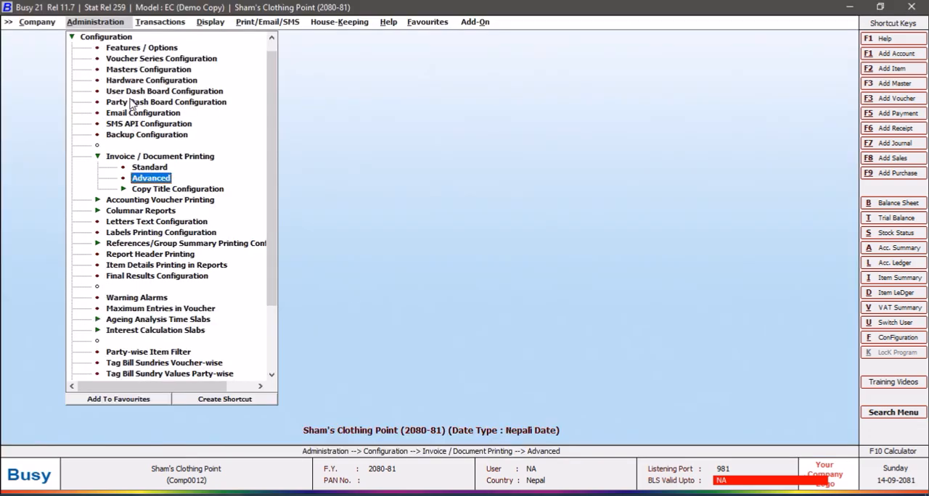
# Turn on Print Purchase Invoice After Saving in the voucher configuration of the Main purchase series.
pyautogui.click(128, 62)
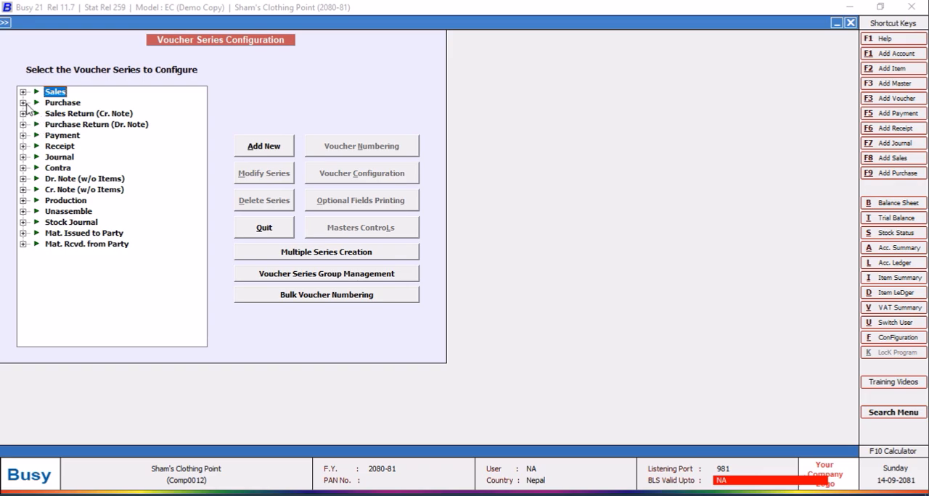
pyautogui.click(26, 103)
pyautogui.click(69, 114)
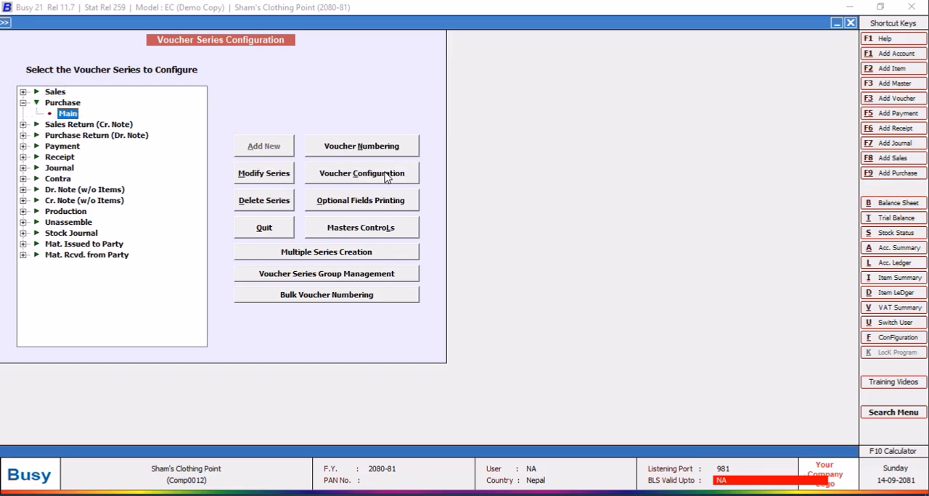
pyautogui.click(383, 173)
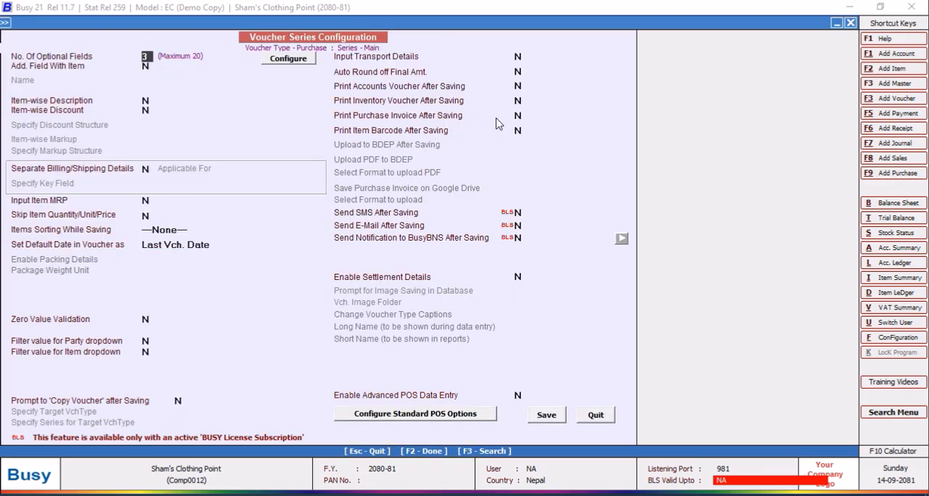
pyautogui.click(518, 116)
pyautogui.press('y')
# Set Printing Invoice Format 1 to NEPALI PURCHASE, save the printing details and voucher configuration, and leave the voucher series configuration.
pyautogui.click(569, 118)
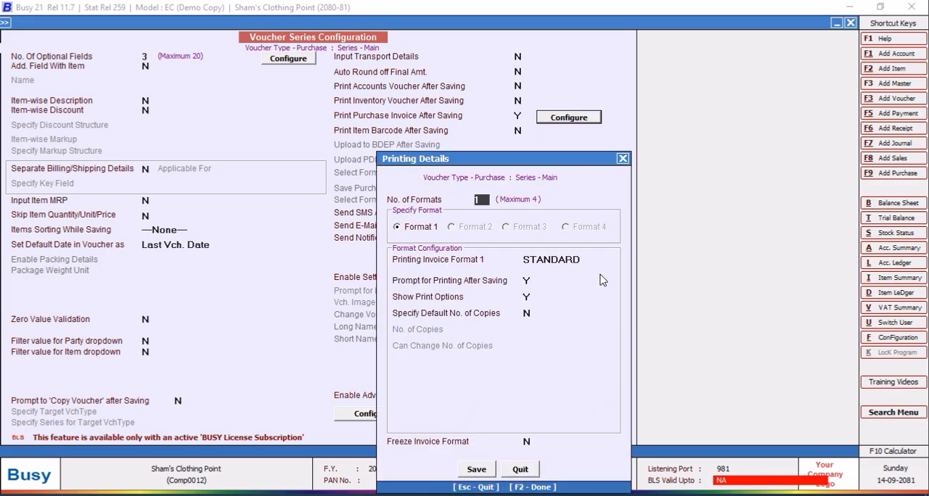
pyautogui.click(589, 260)
pyautogui.click(585, 290)
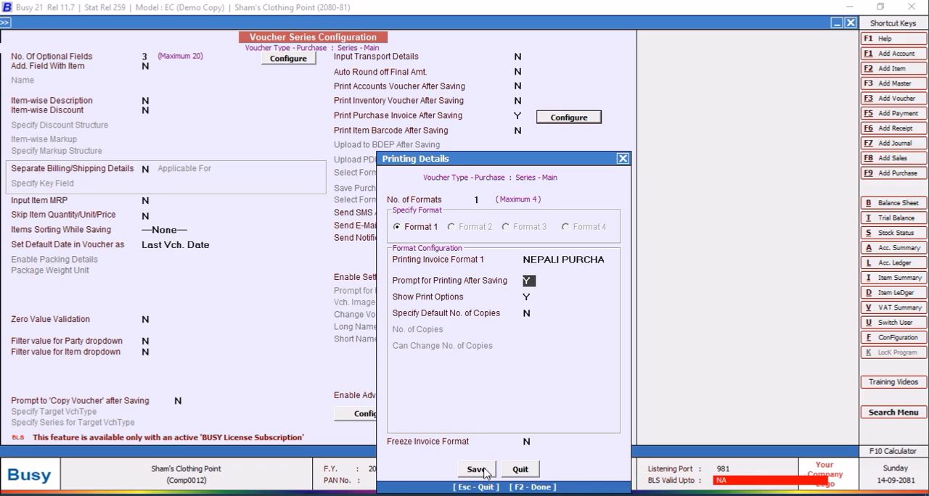
pyautogui.click(486, 468)
pyautogui.click(548, 415)
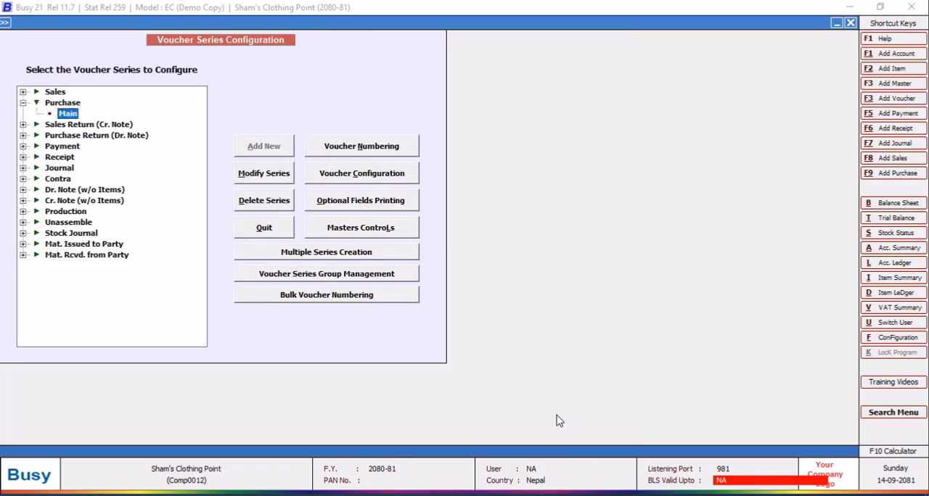
pyautogui.click(260, 232)
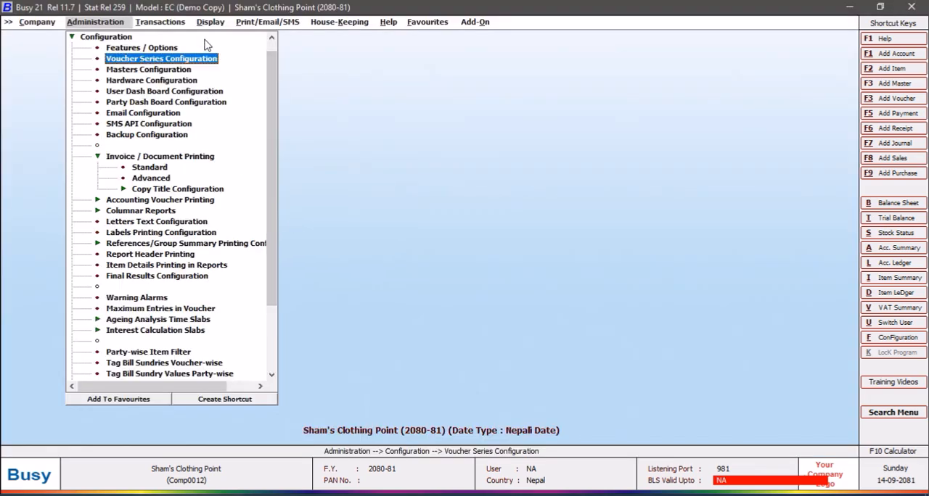
# Open the header of the NEPALI PURCHASE format for editing and add blank lines down to line 14.
pyautogui.doubleClick(152, 178)
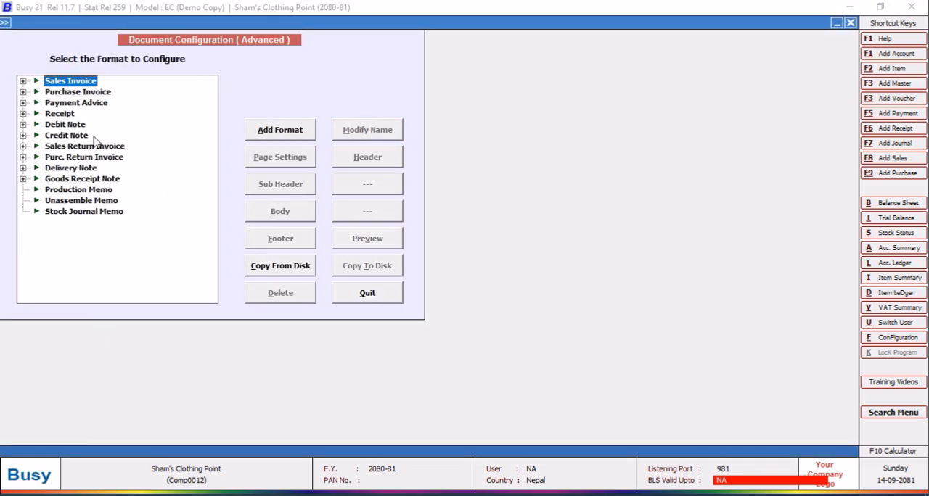
pyautogui.click(24, 92)
pyautogui.click(68, 106)
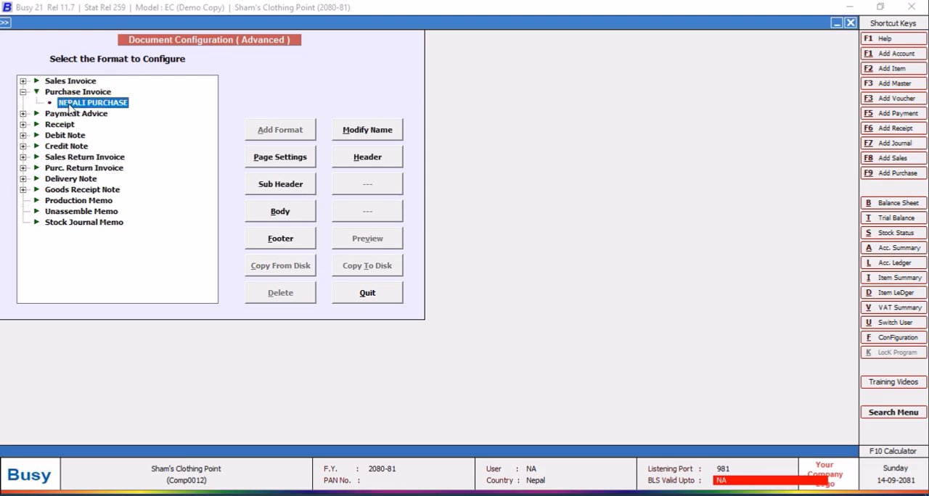
pyautogui.click(365, 158)
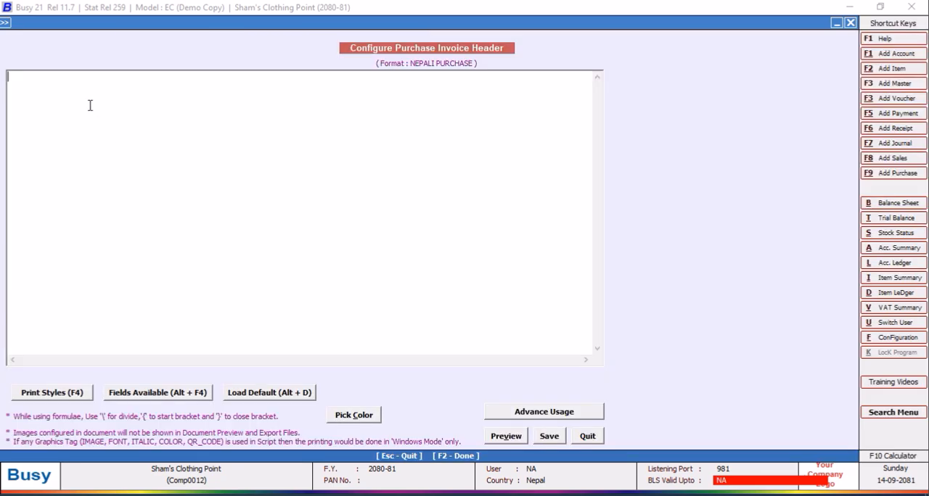
pyautogui.click(90, 105)
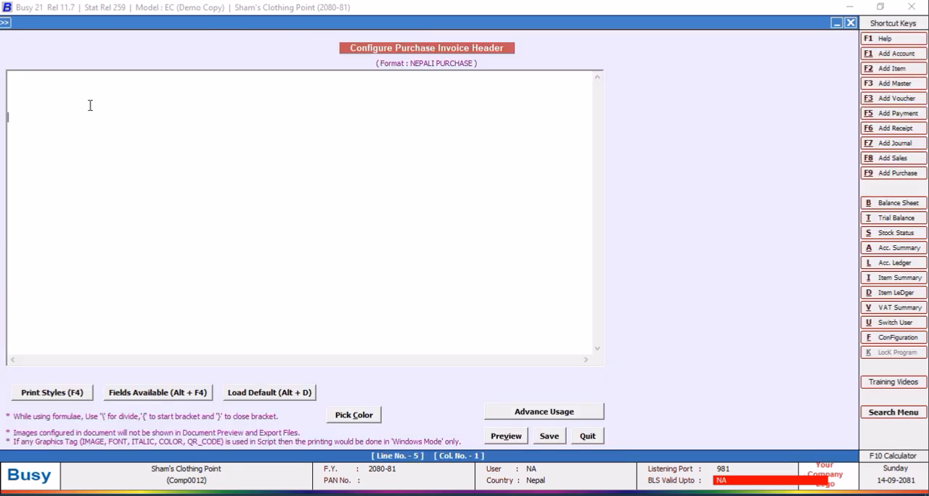
pyautogui.press('Return')
pyautogui.press('Return')
pyautogui.press('Return')
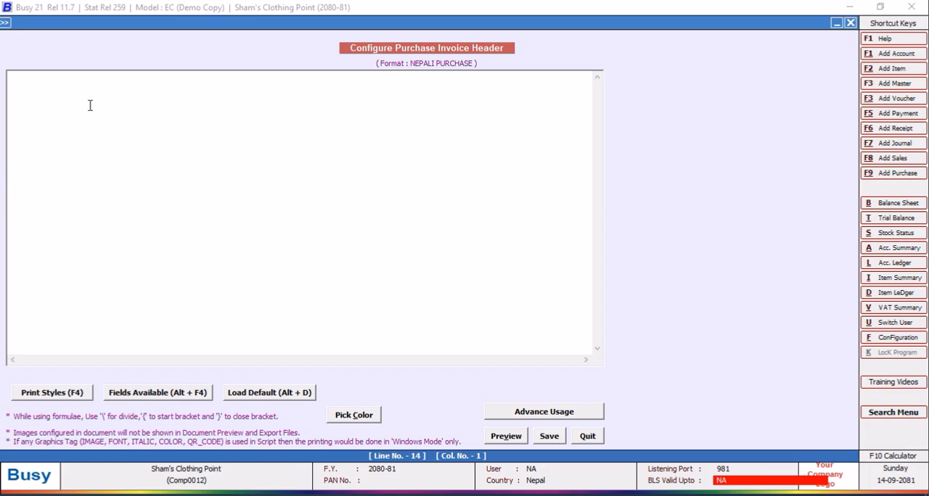
# Insert the print style tags CPI12_ON and CPI12_OFF on line 14 of the header.
pyautogui.press('F4')
pyautogui.click(800, 239)
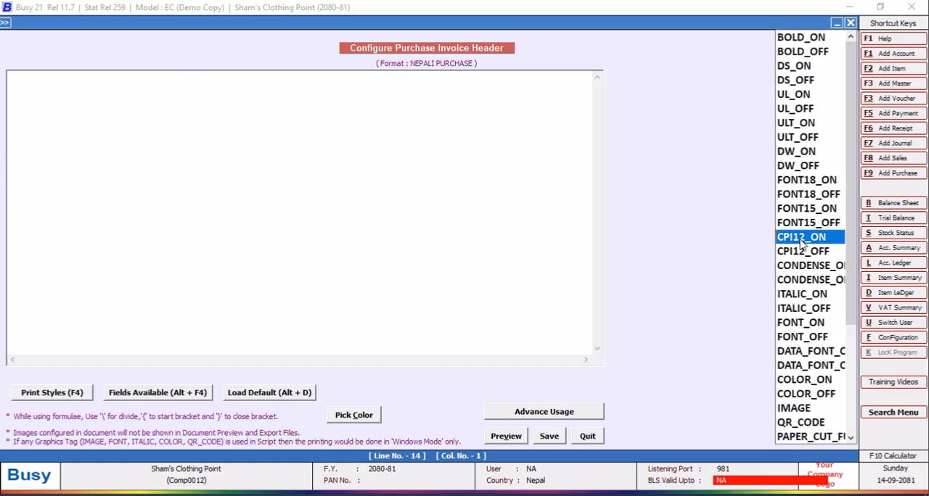
pyautogui.doubleClick(801, 238)
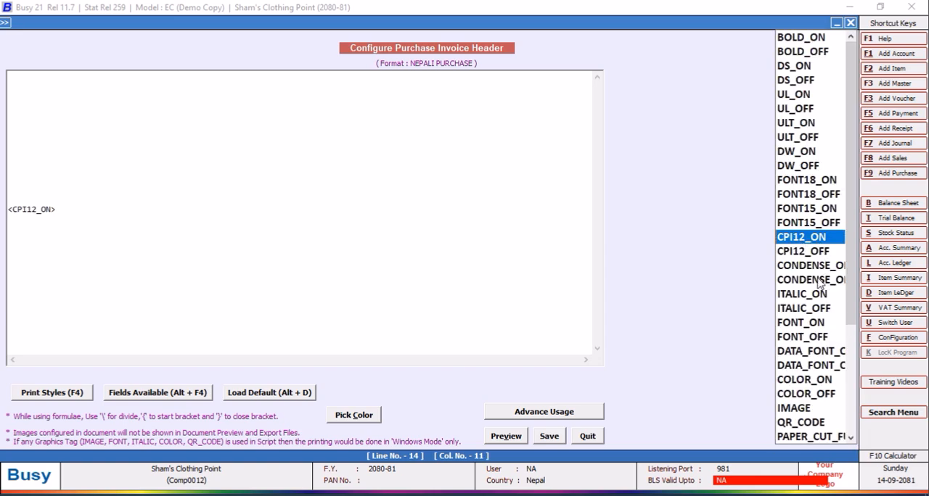
pyautogui.click(805, 253)
pyautogui.doubleClick(806, 252)
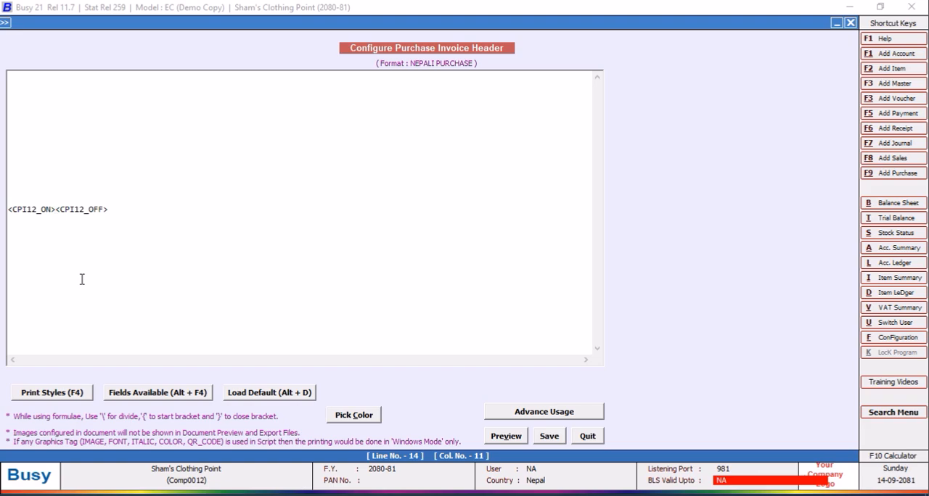
# Add <BLANK_SPACE,96,L> followed by <BLH,F> between the CPI12 tags on line 14.
pyautogui.hotkey('alt', 'F4')
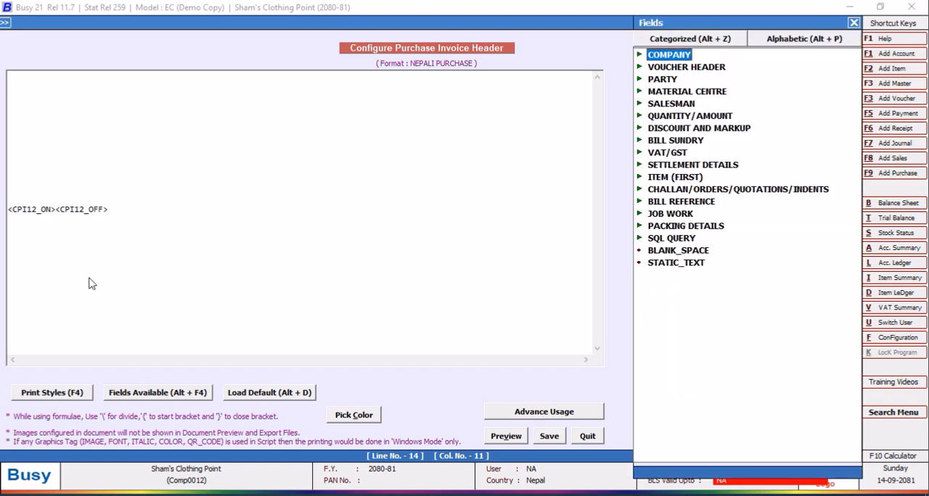
pyautogui.doubleClick(673, 254)
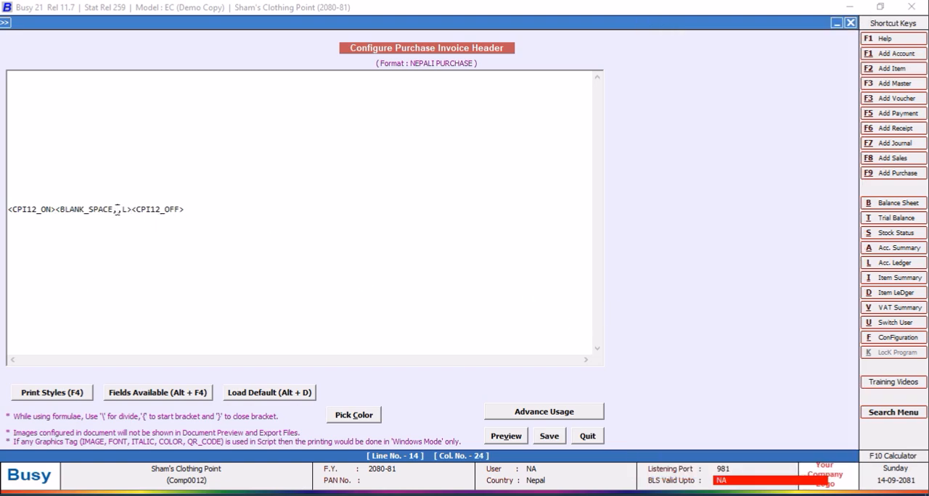
pyautogui.write('96,L>')
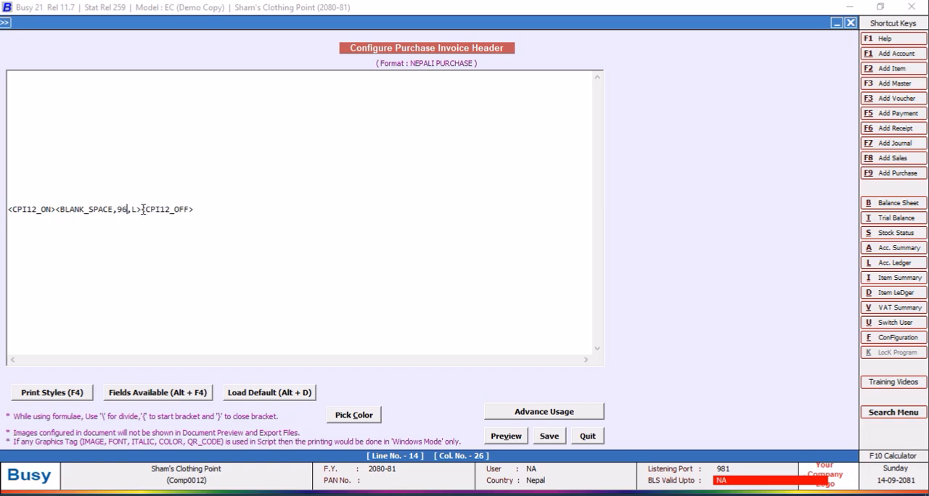
pyautogui.write('<BLH,F><')
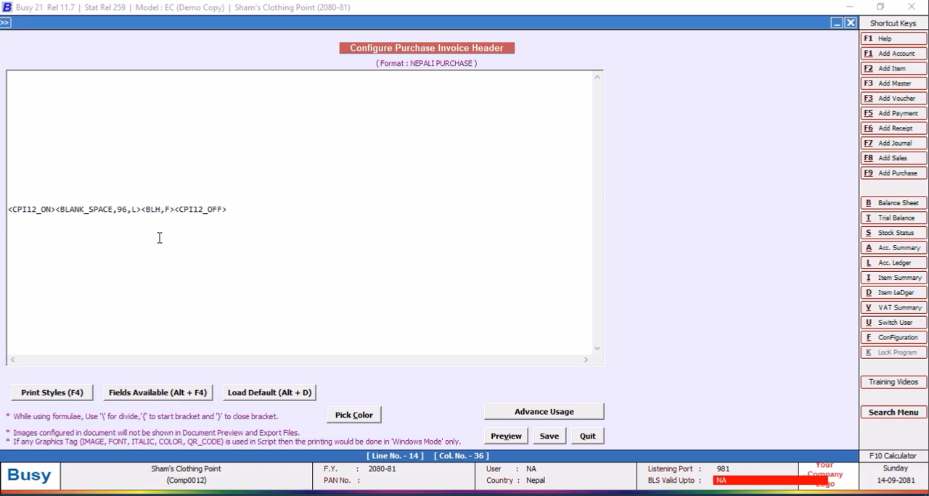
# Copy the whole line 14 script to line 16 and save the header.
pyautogui.moveTo(241, 209); pyautogui.dragTo(2, 211)
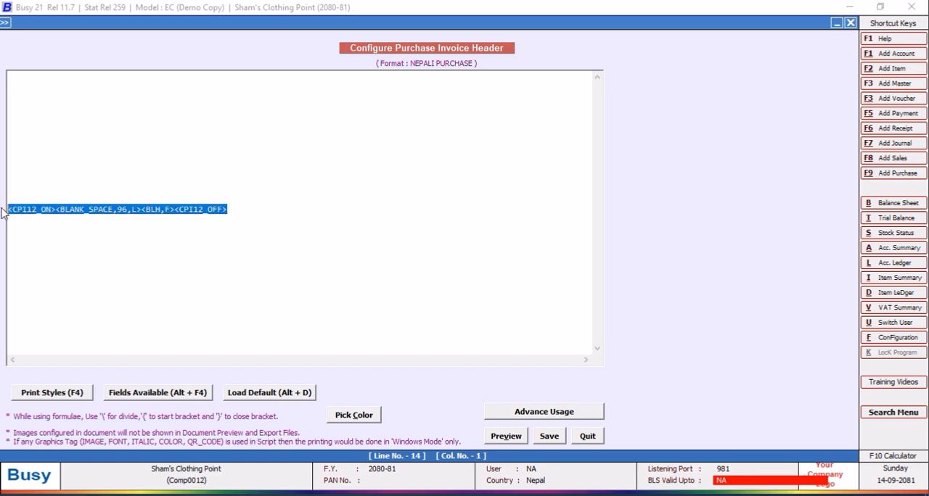
pyautogui.rightClick(14, 215)
pyautogui.click(45, 259)
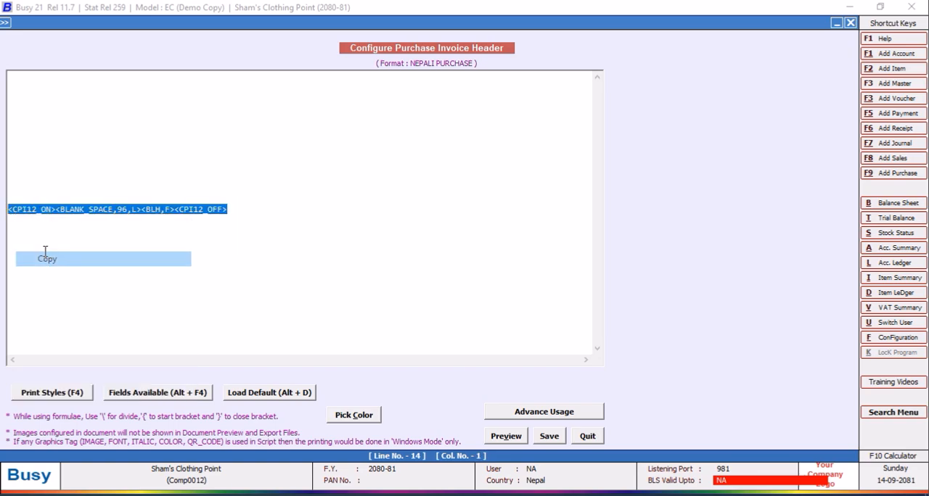
pyautogui.click(45, 225)
pyautogui.click(246, 211)
pyautogui.press('Return')
pyautogui.hotkey('ctrl', 'v')
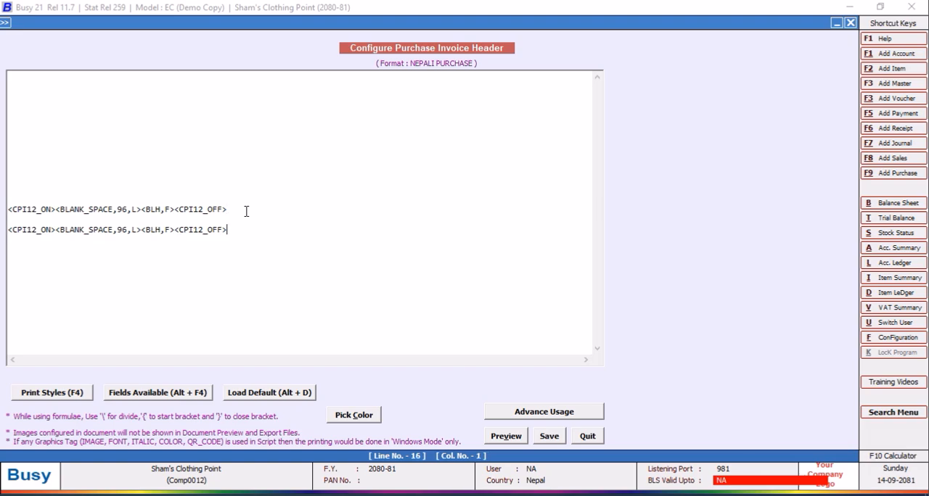
pyautogui.click(548, 436)
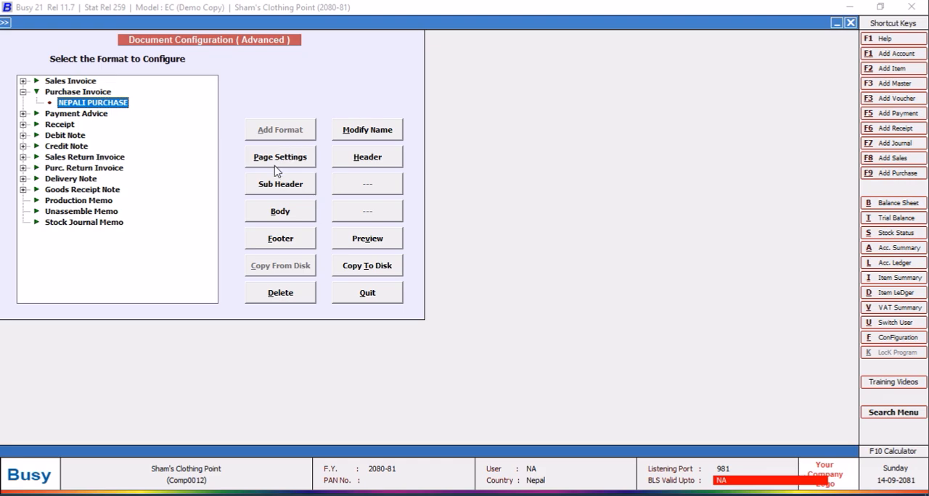
# Set the number of body lines to 36 in the NEPALI PURCHASE page settings and save them.
pyautogui.click(277, 170)
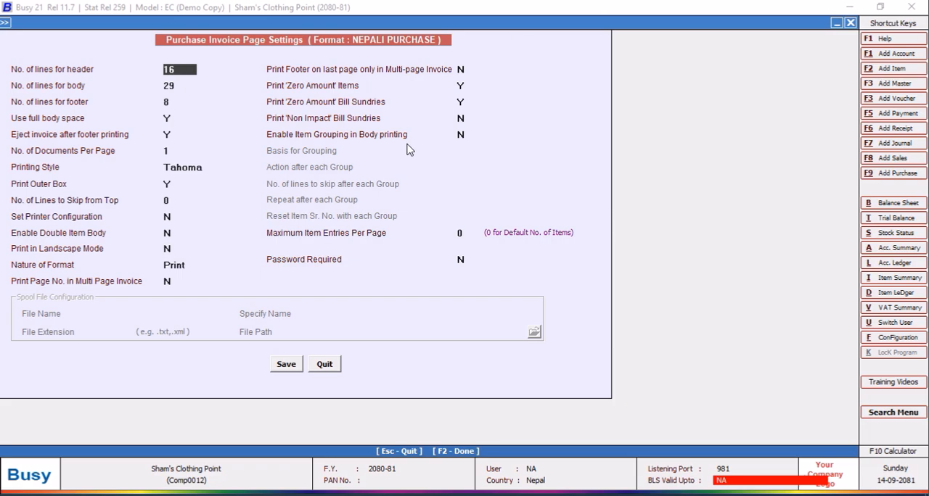
pyautogui.click(183, 86)
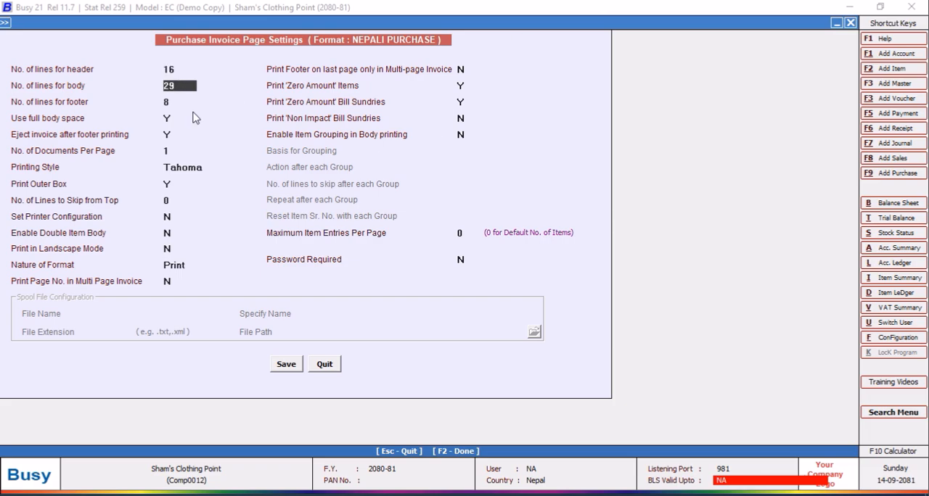
pyautogui.write('36')
pyautogui.click(287, 366)
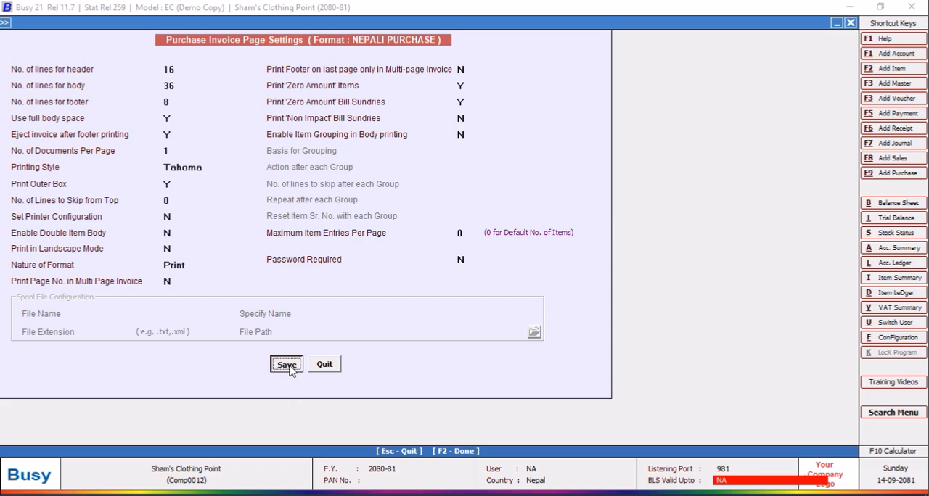
# Paste the copied CPI12 line into the body's Grand Totals, Sub Totals, Totals Carry Over and line 2 of Totals Brought Down, and save.
pyautogui.click(280, 211)
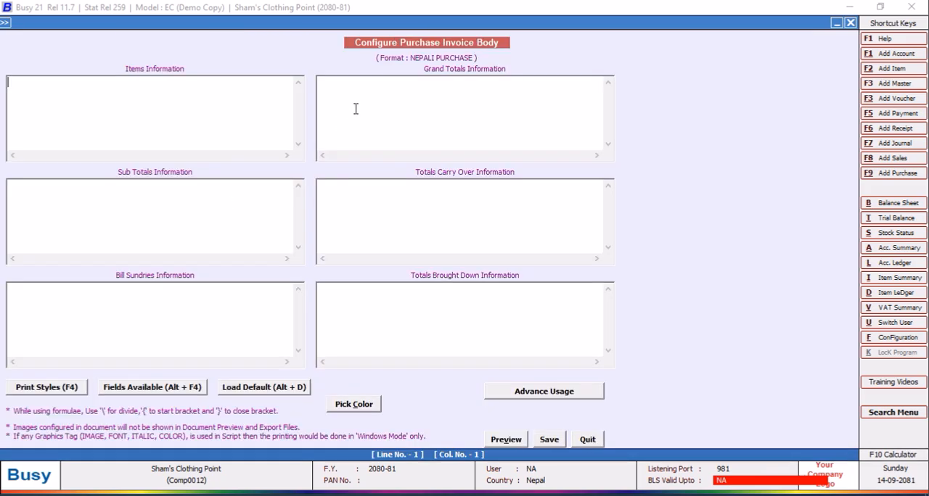
pyautogui.rightClick(335, 81)
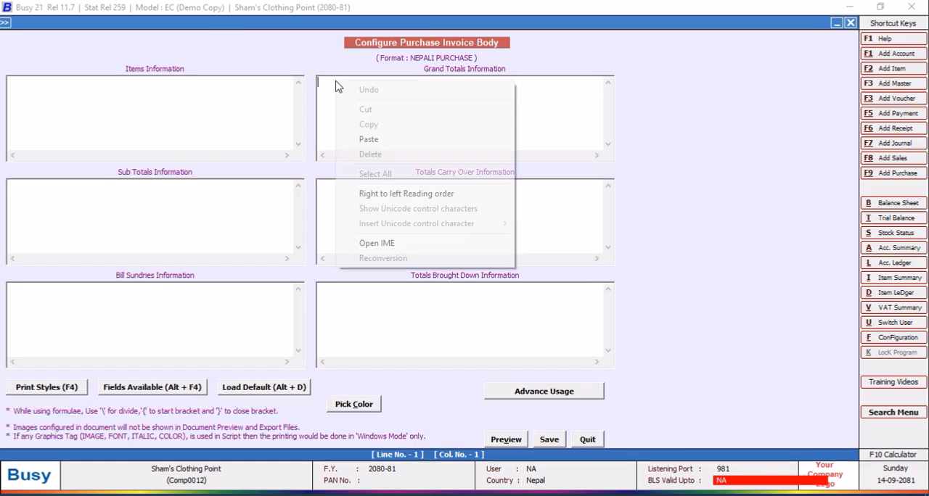
pyautogui.click(364, 144)
pyautogui.rightClick(161, 186)
pyautogui.click(195, 249)
pyautogui.rightClick(338, 188)
pyautogui.click(371, 246)
pyautogui.click(346, 292)
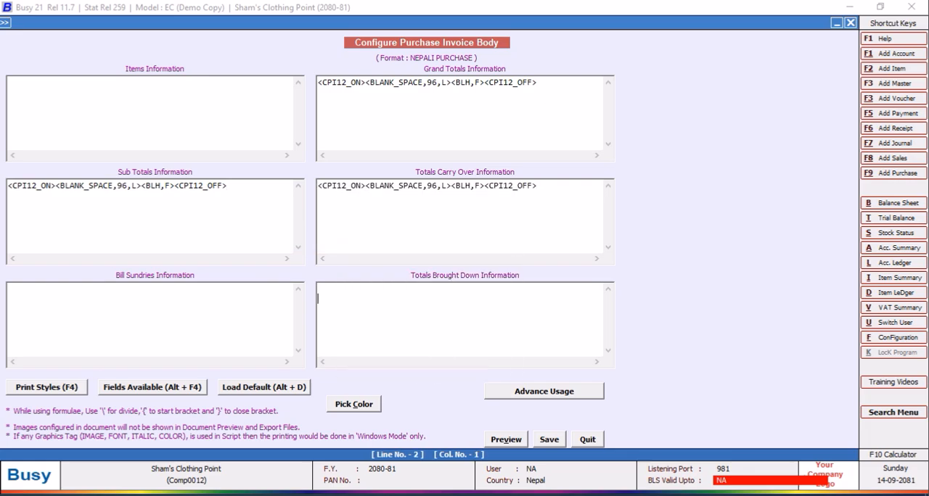
pyautogui.hotkey('ctrl', 'v')
pyautogui.click(549, 445)
# Paste the copied CPI12 line into the first line of the invoice footer and save the footer.
pyautogui.click(281, 242)
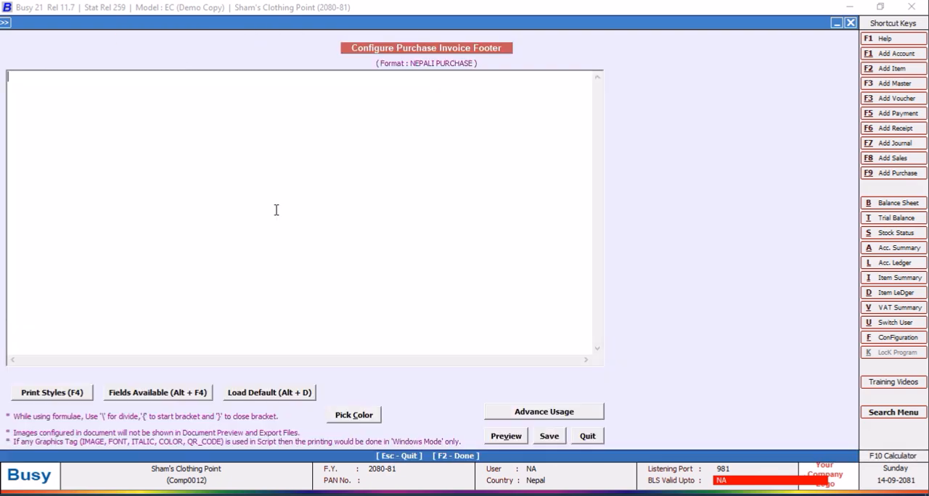
pyautogui.rightClick(75, 78)
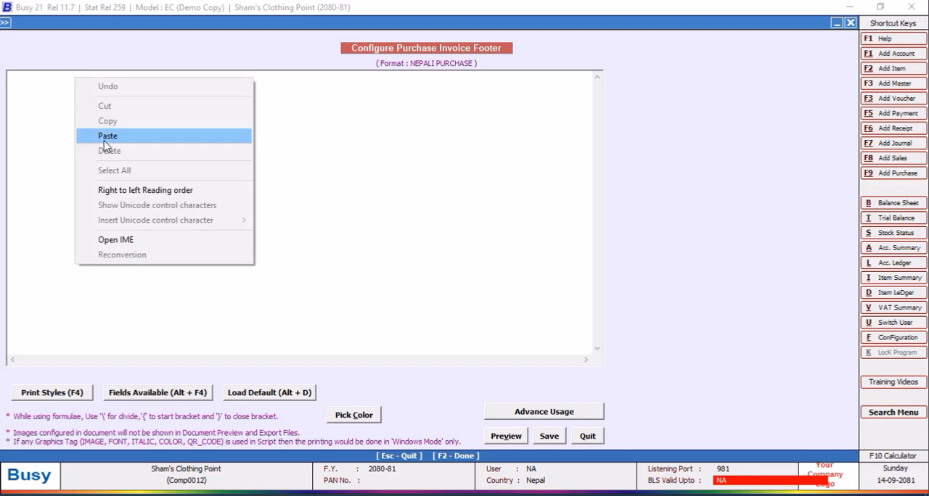
pyautogui.click(102, 134)
pyautogui.click(548, 436)
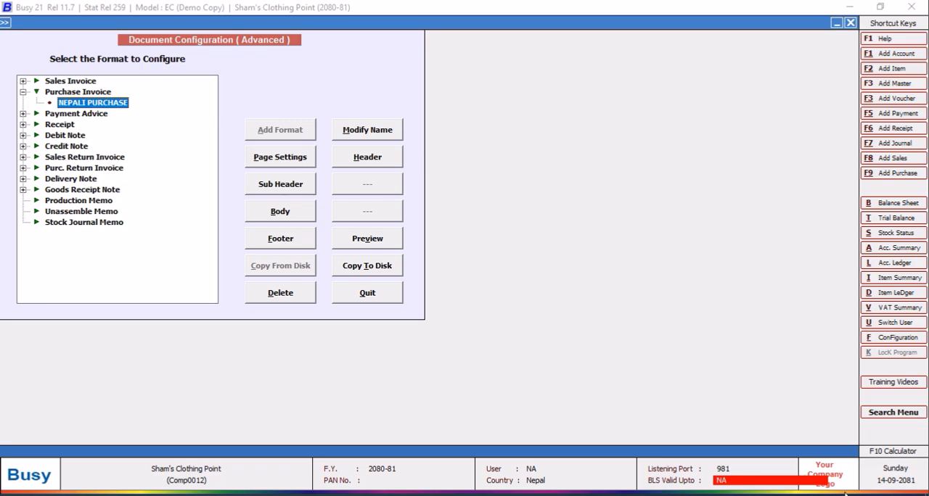
# Reopen the header and enter <CPI12_ON><DATA_FONT_ON,Courier New,10><DATA_FONT_OFF><CPI12_OFF> on line 1.
pyautogui.press('h')
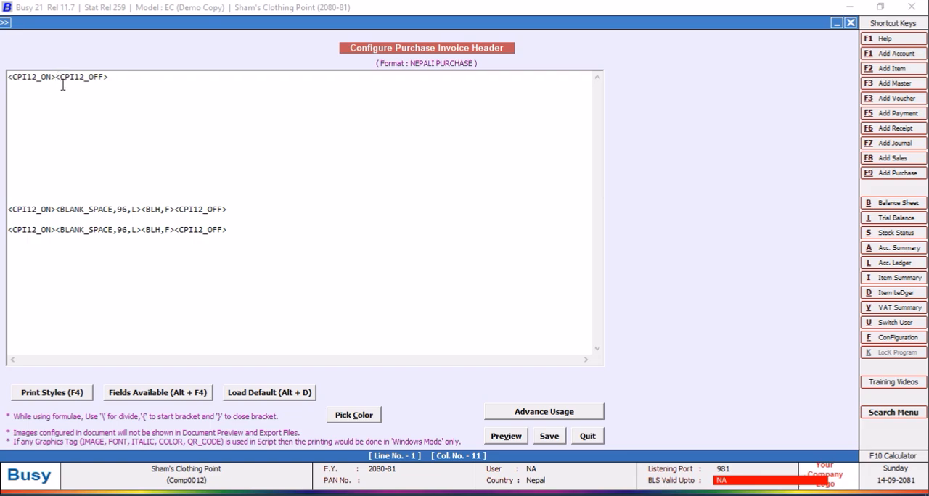
pyautogui.press('F4')
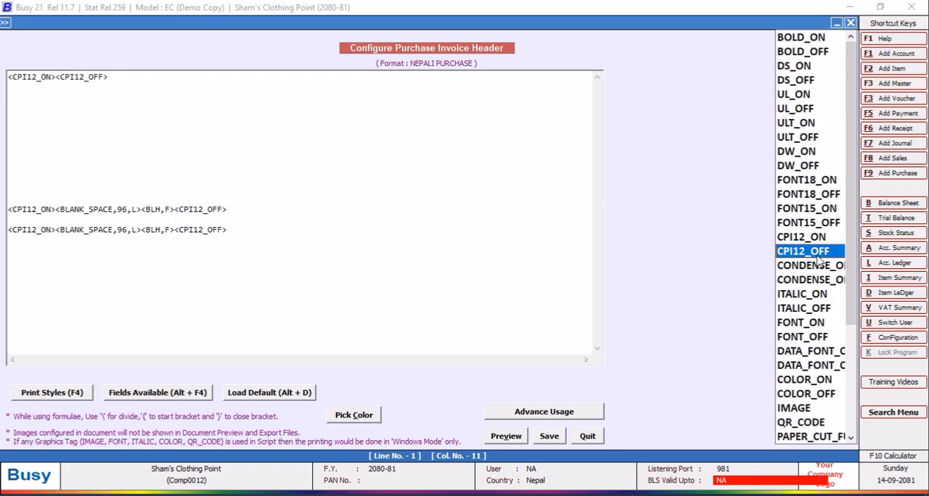
pyautogui.click(795, 355)
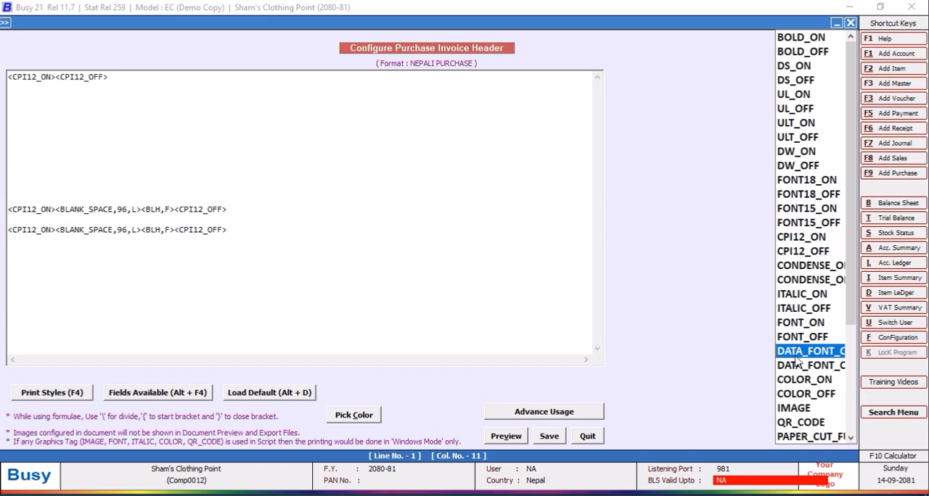
pyautogui.doubleClick(795, 359)
pyautogui.press('F4')
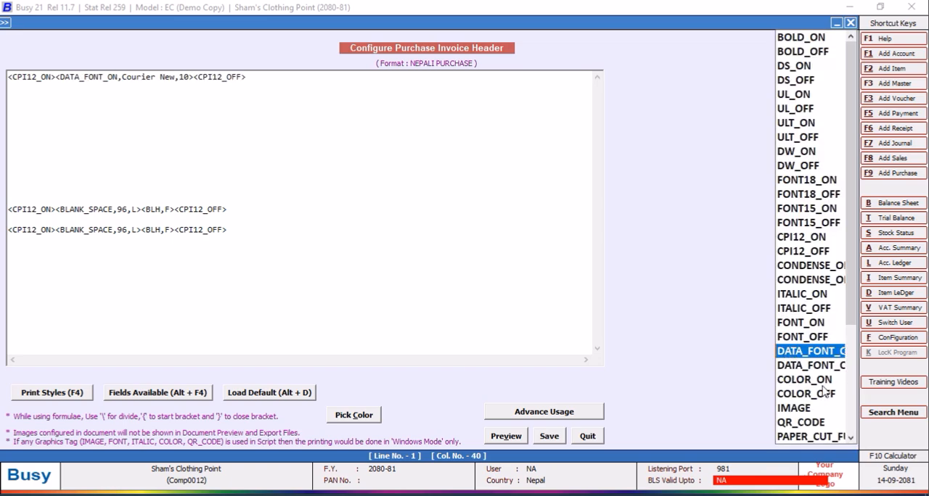
pyautogui.click(816, 367)
pyautogui.doubleClick(815, 366)
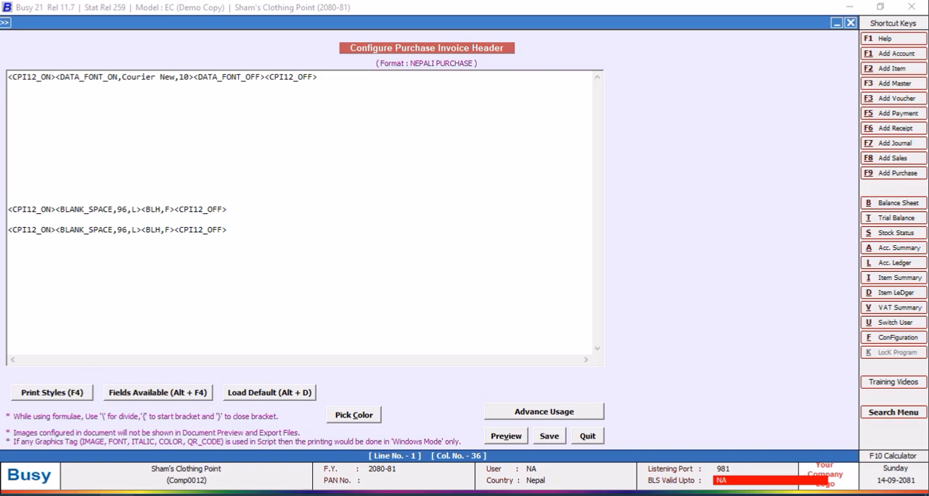
# Switch to File Explorer and open the Fonts folder inside Windows on the SSD WINDOWS (C:) drive.
pyautogui.press('super+e')
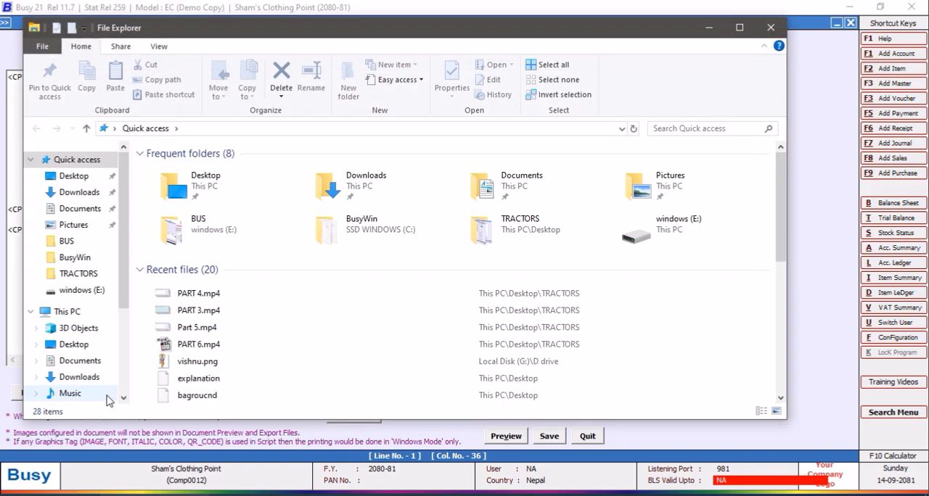
pyautogui.click(64, 312)
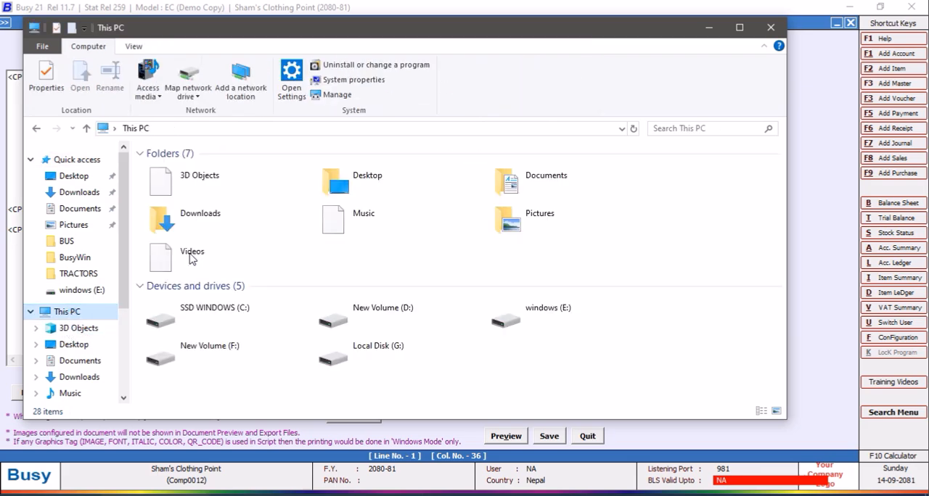
pyautogui.doubleClick(251, 317)
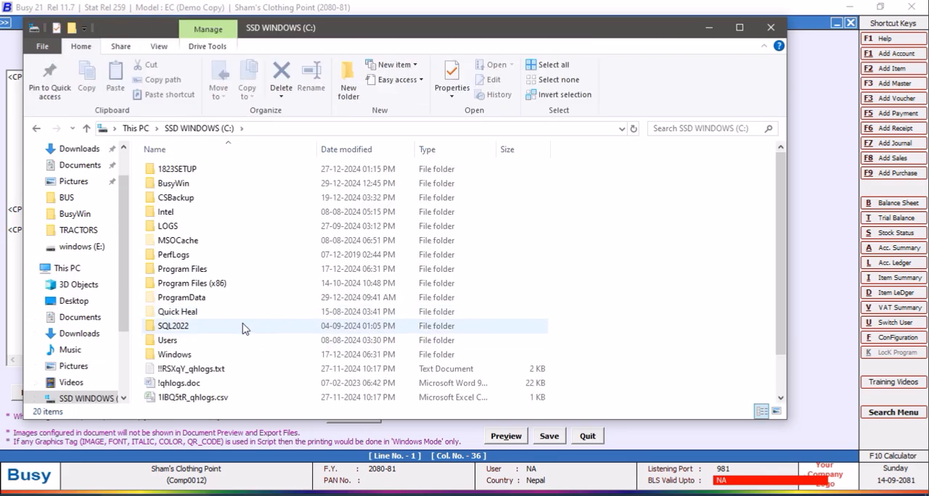
pyautogui.doubleClick(167, 355)
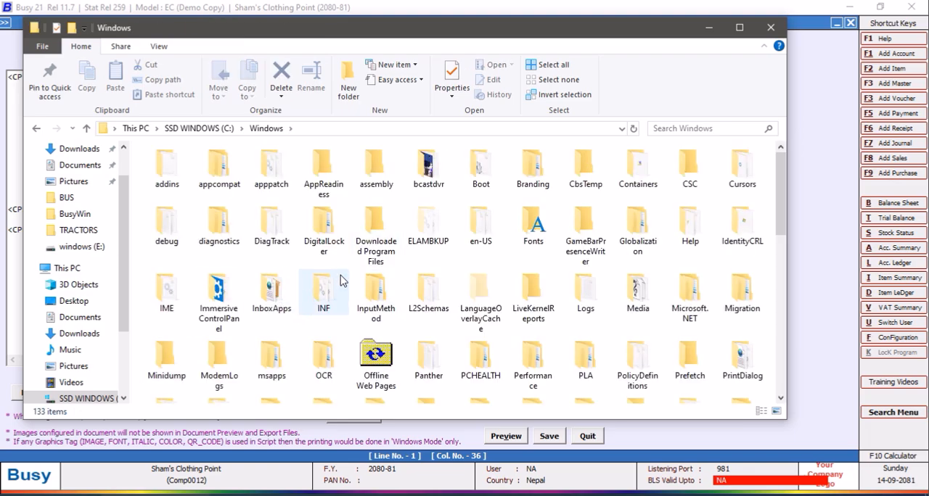
pyautogui.doubleClick(537, 226)
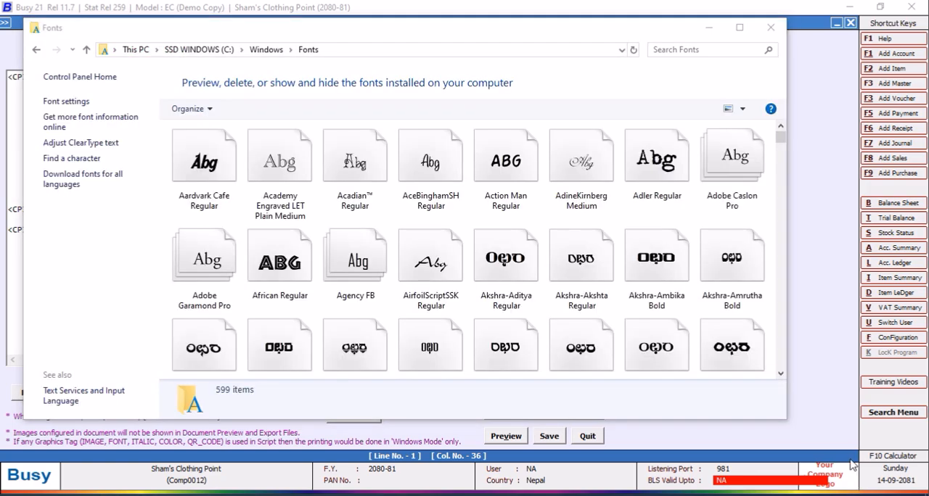
# Look through the installed fonts from the start of the alphabet to the names beginning with F.
pyautogui.click(780, 374)
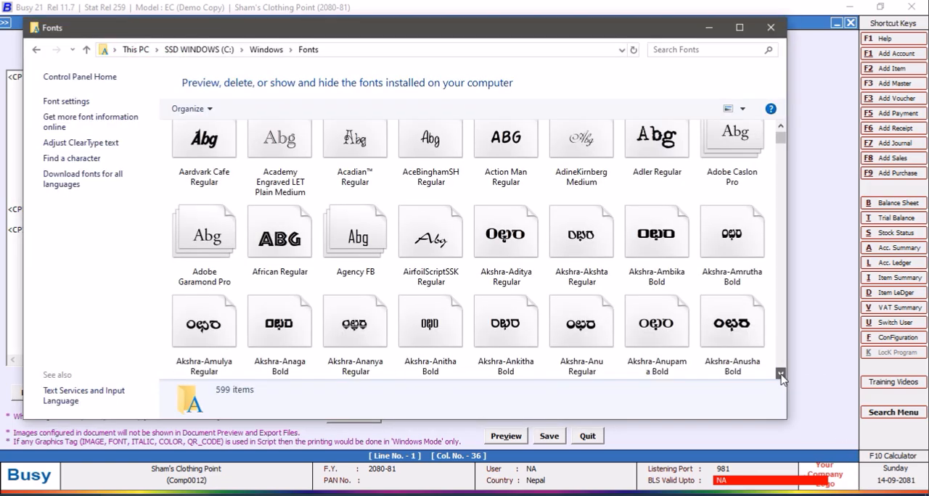
pyautogui.click(780, 374)
pyautogui.click(781, 374)
pyautogui.click(781, 374)
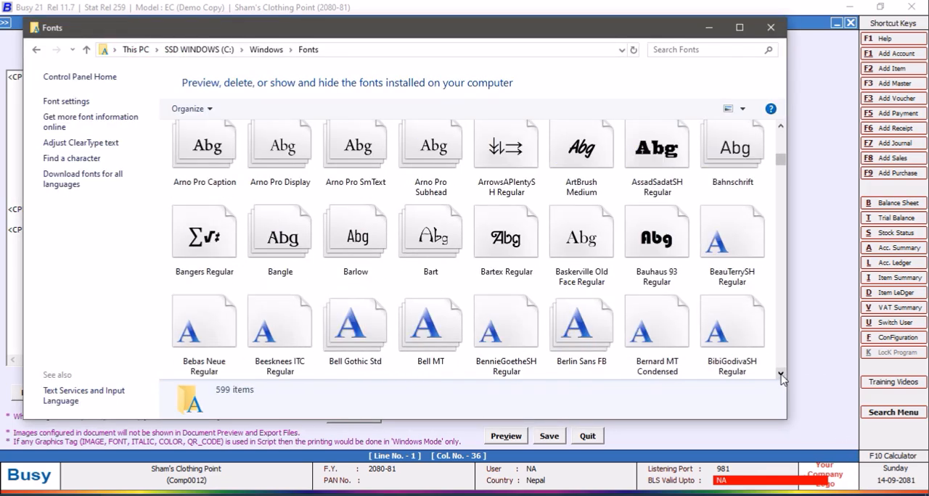
pyautogui.click(780, 375)
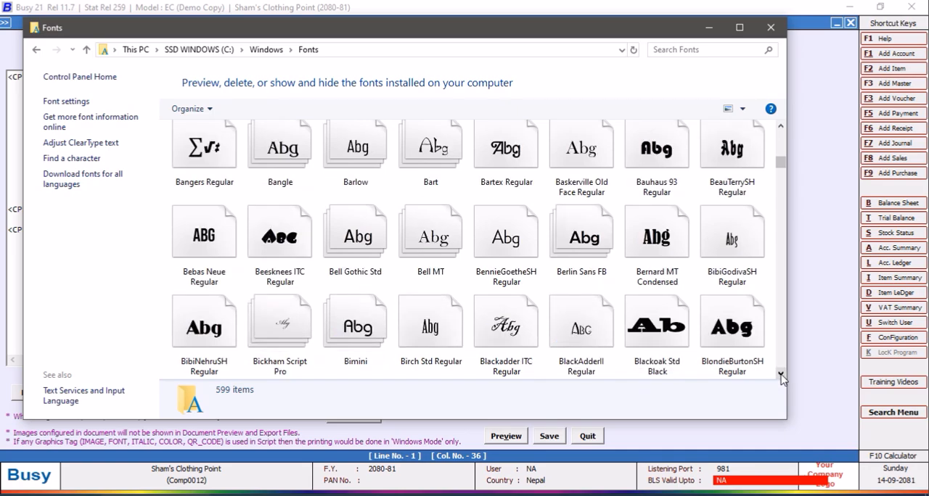
pyautogui.click(780, 375)
pyautogui.click(781, 375)
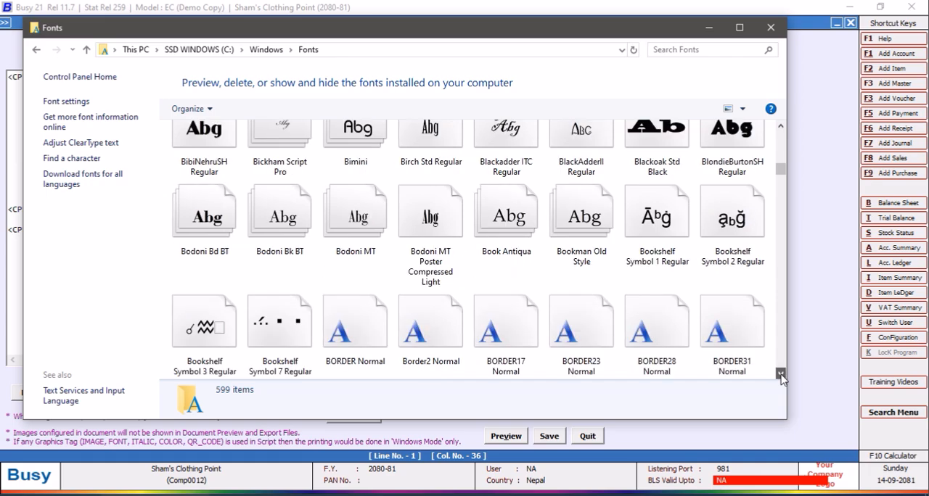
pyautogui.click(780, 374)
pyautogui.click(780, 375)
pyautogui.click(780, 374)
pyautogui.click(780, 374)
pyautogui.click(781, 375)
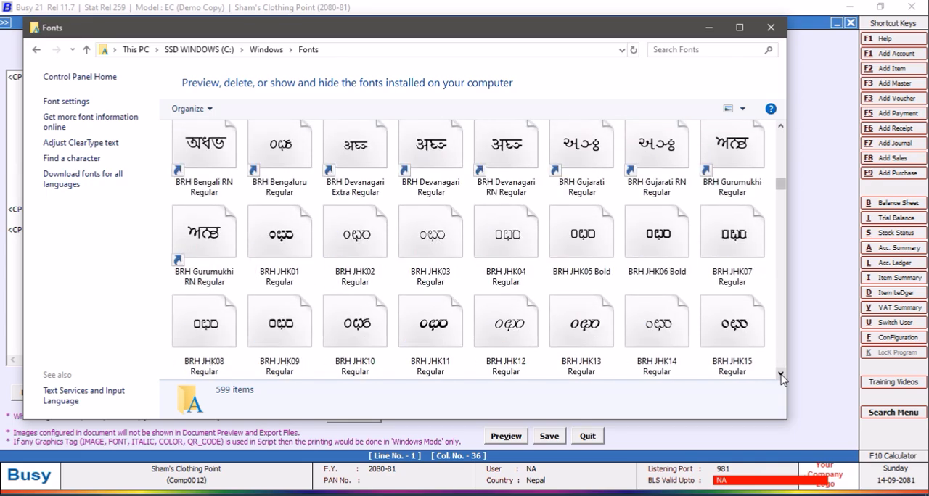
pyautogui.click(781, 375)
pyautogui.click(781, 374)
pyautogui.click(781, 374)
pyautogui.click(780, 374)
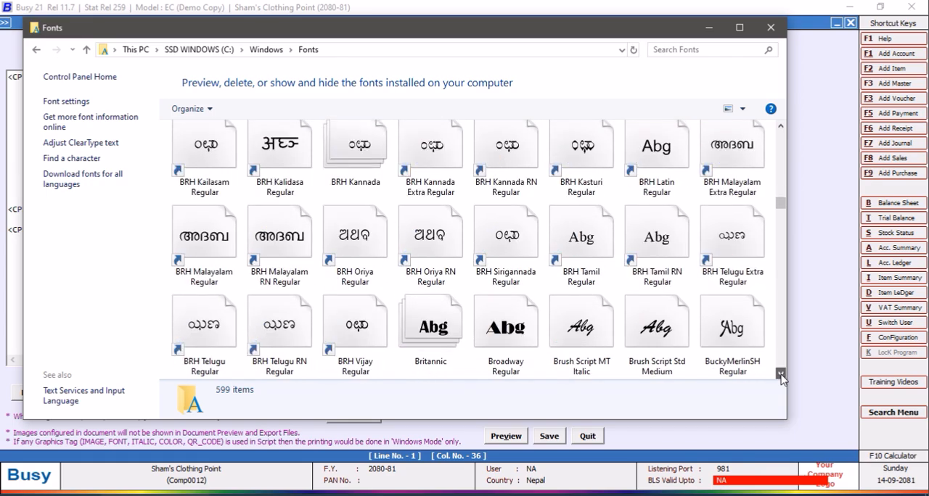
pyautogui.click(781, 374)
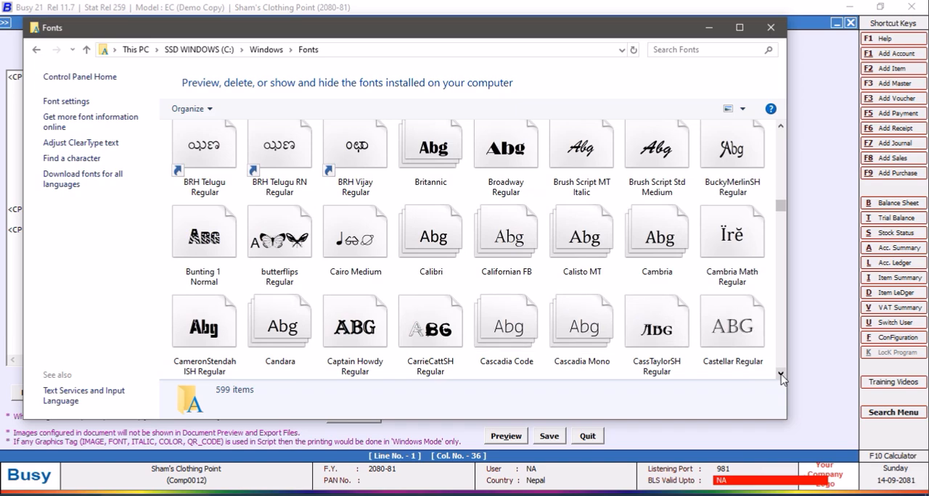
pyautogui.click(780, 375)
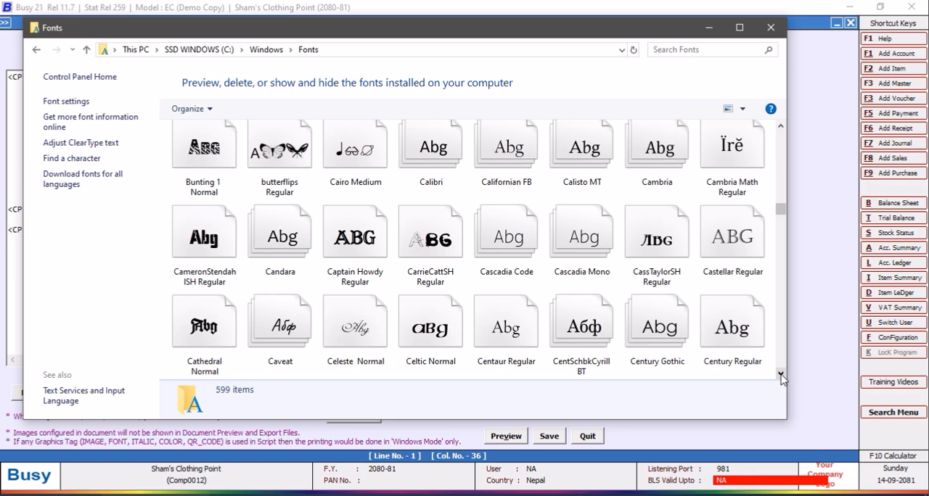
pyautogui.click(781, 374)
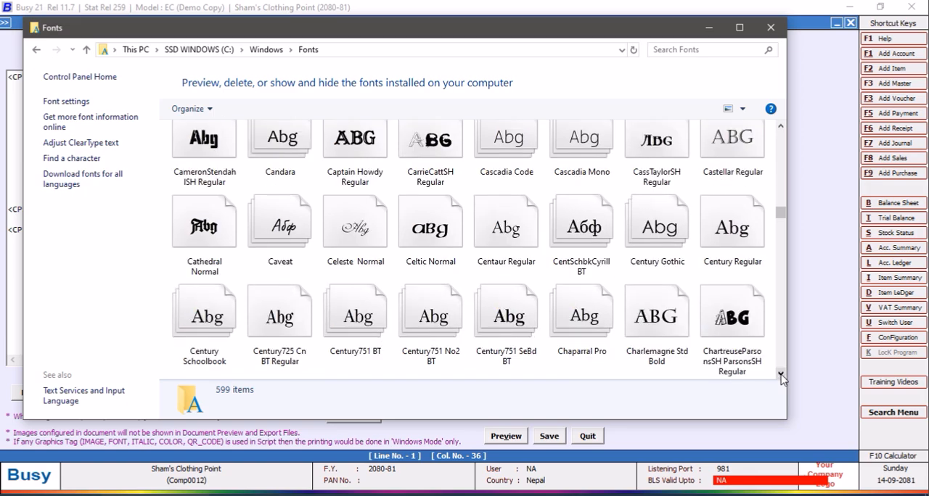
pyautogui.click(780, 375)
pyautogui.click(781, 374)
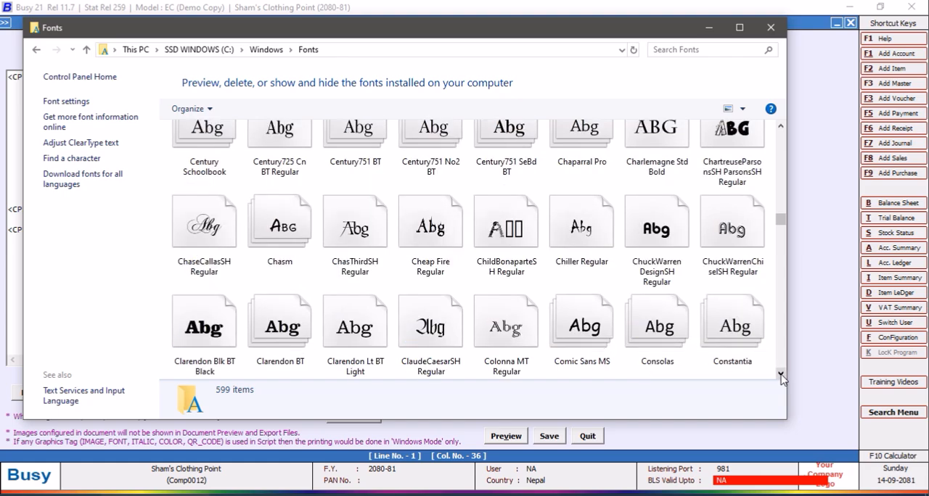
pyautogui.click(781, 374)
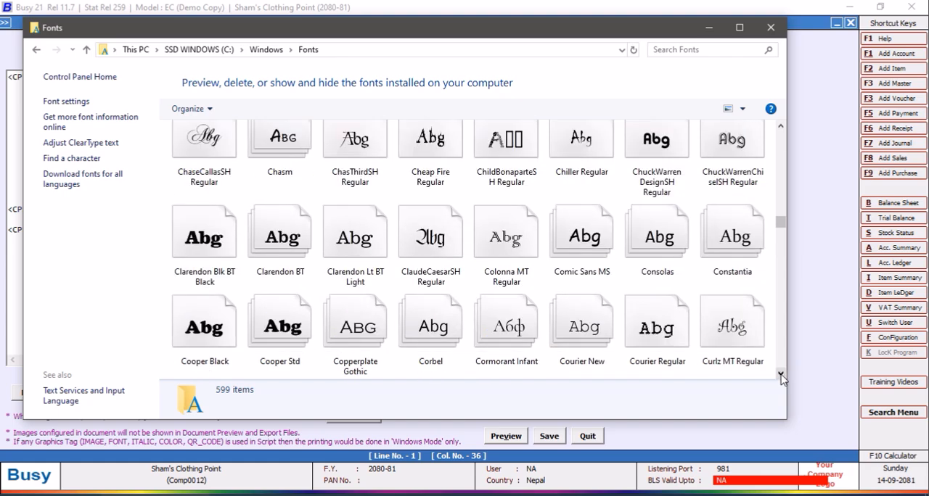
pyautogui.click(781, 374)
pyautogui.click(780, 374)
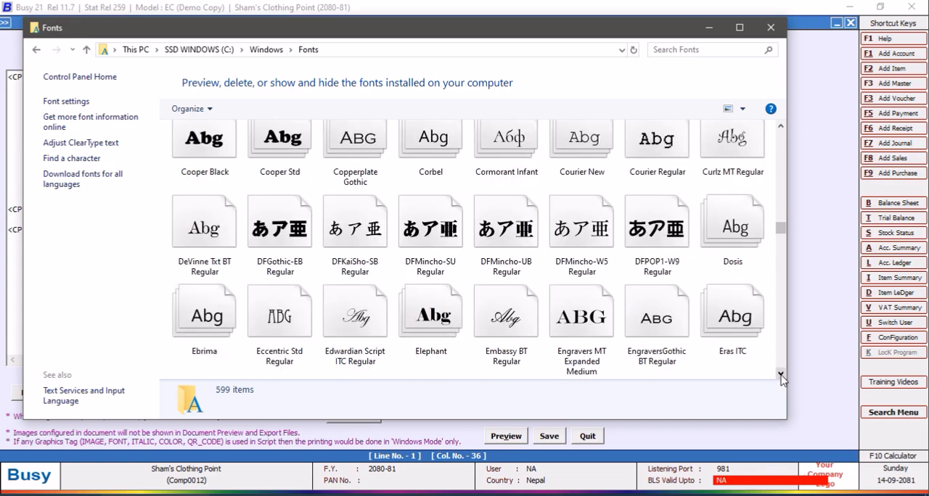
pyautogui.click(780, 375)
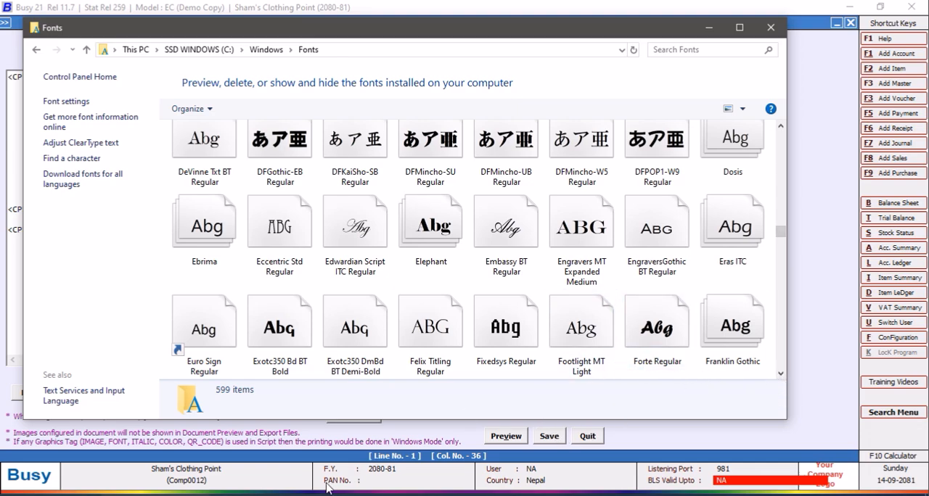
# Switch back to Busy and change the DATA_FONT_ON tag on header line 1 to font FORTE, size 20.
pyautogui.click(265, 495)
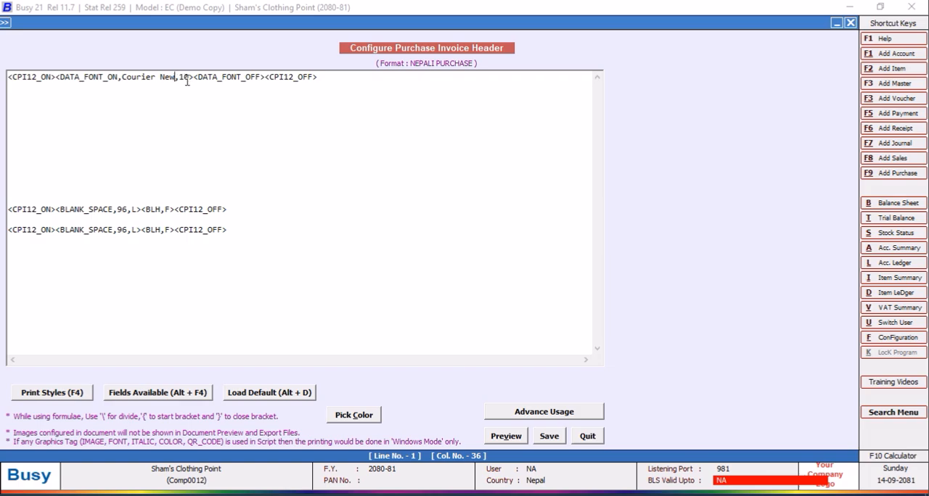
pyautogui.press('BackSpace')
pyautogui.press('BackSpace')
pyautogui.press('BackSpace')
pyautogui.press('BackSpace')
pyautogui.press('BackSpace')
pyautogui.press('BackSpace')
pyautogui.press('BackSpace')
pyautogui.press('BackSpace')
pyautogui.press('BackSpace')
pyautogui.press('BackSpace')
pyautogui.press('BackSpace')
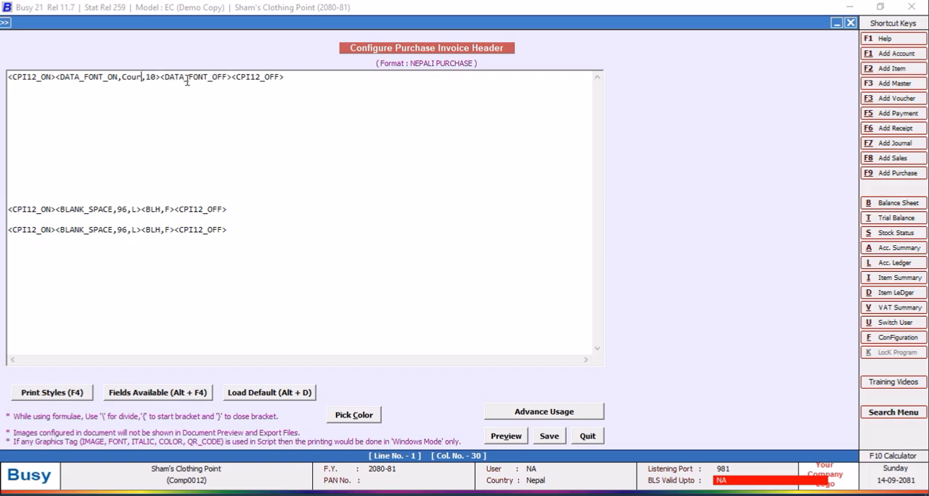
pyautogui.write('FORTE')
pyautogui.click(158, 77)
pyautogui.press('BackSpace')
pyautogui.press('BackSpace')
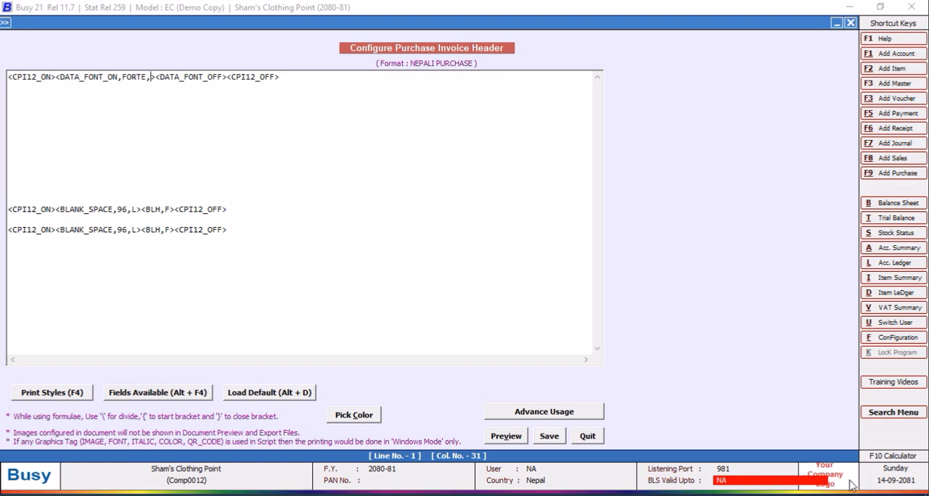
pyautogui.write('20')
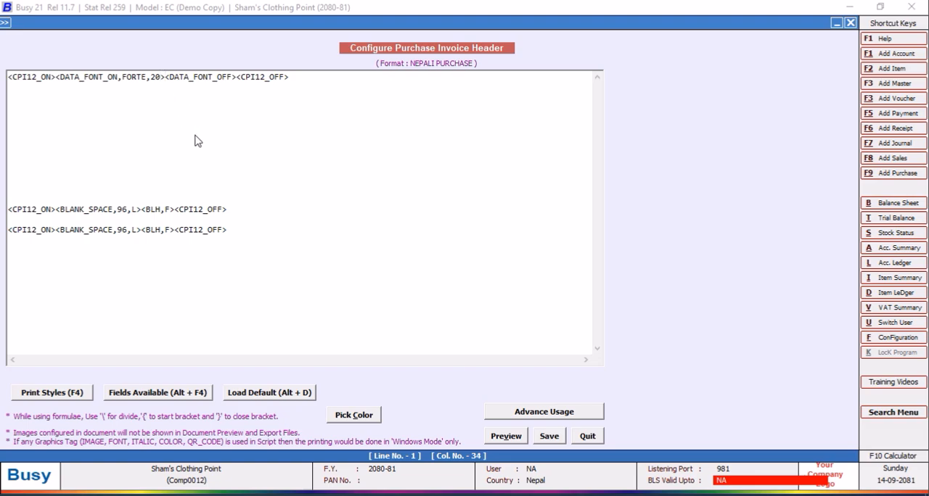
# Insert the COMPANY_NAME field between the DATA_FONT tags with width 96 and alignment C.
pyautogui.hotkey('alt', 'F4')
pyautogui.doubleClick(668, 58)
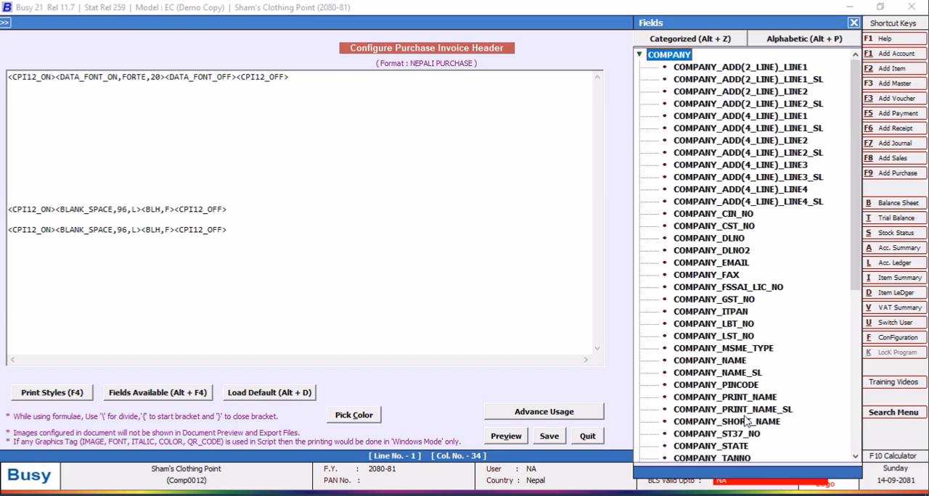
pyautogui.click(855, 456)
pyautogui.doubleClick(736, 349)
pyautogui.click(242, 77)
pyautogui.press('BackSpace')
pyautogui.press('BackSpace')
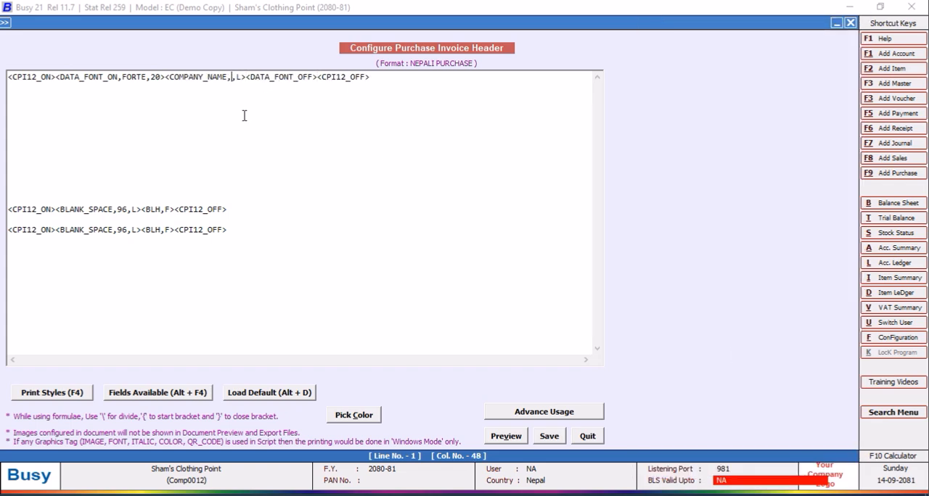
pyautogui.write('96')
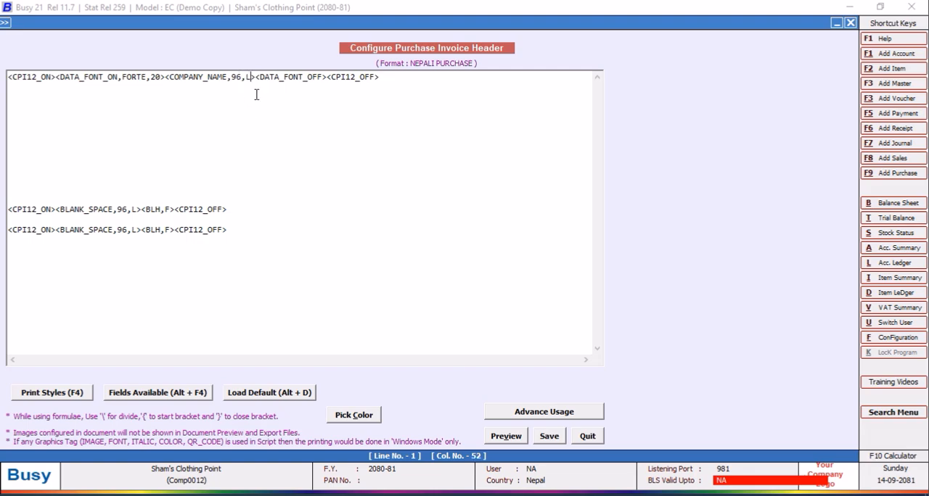
pyautogui.press('BackSpace')
pyautogui.write('C')
# Insert the BOLD_ON and COLOR_ON print styles directly after <CPI12_ON> on header line 1.
pyautogui.click(54, 76)
pyautogui.press('F4')
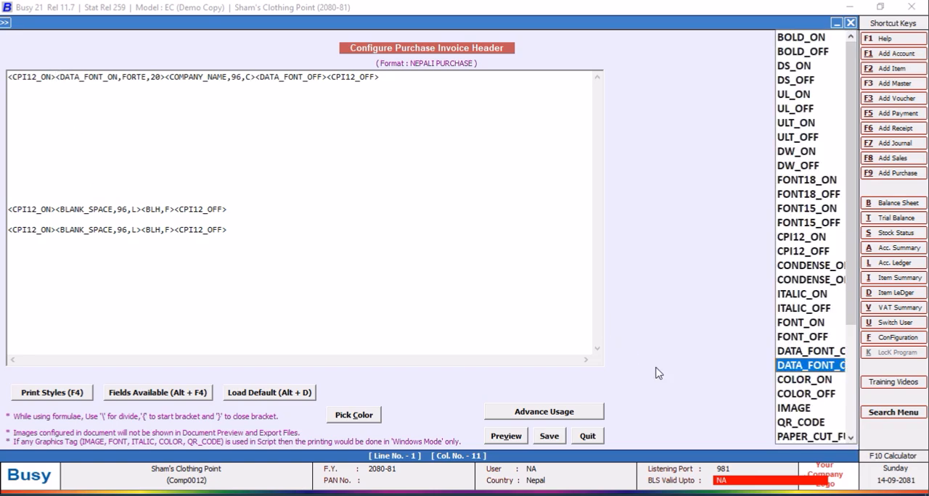
pyautogui.click(791, 40)
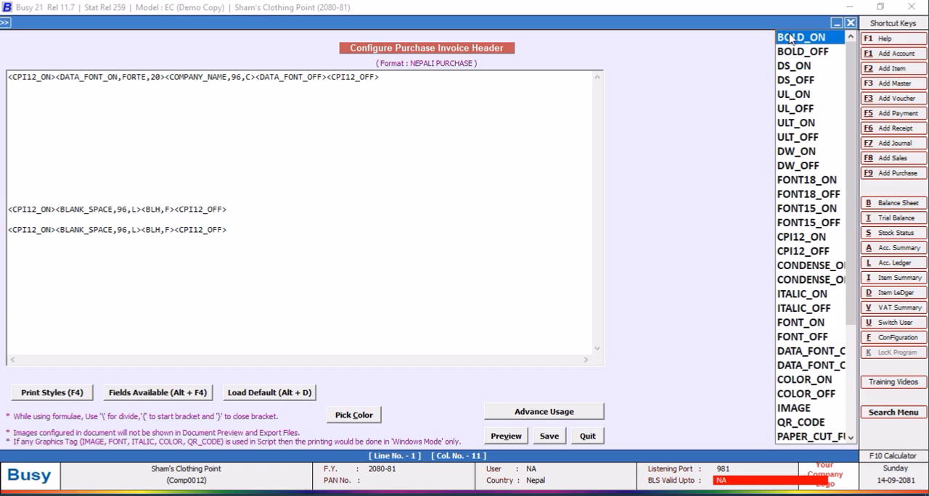
pyautogui.doubleClick(790, 37)
pyautogui.press('F4')
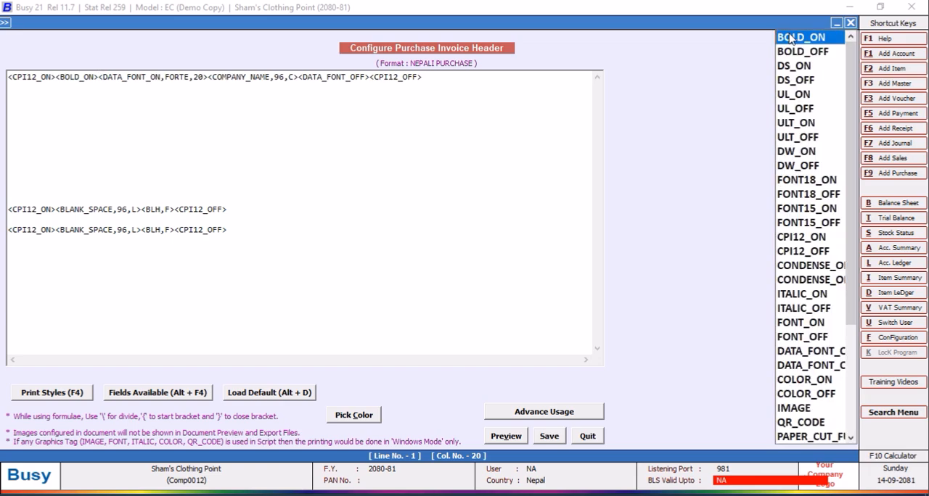
pyautogui.click(807, 382)
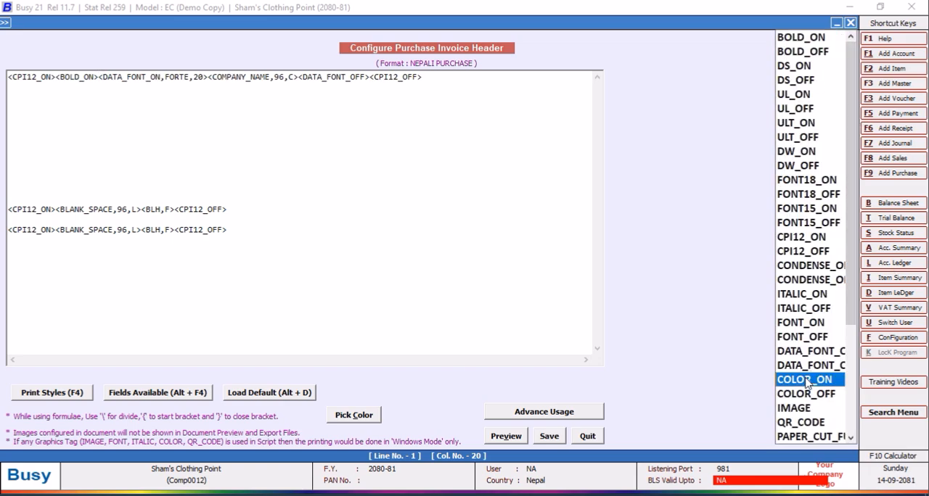
pyautogui.doubleClick(807, 383)
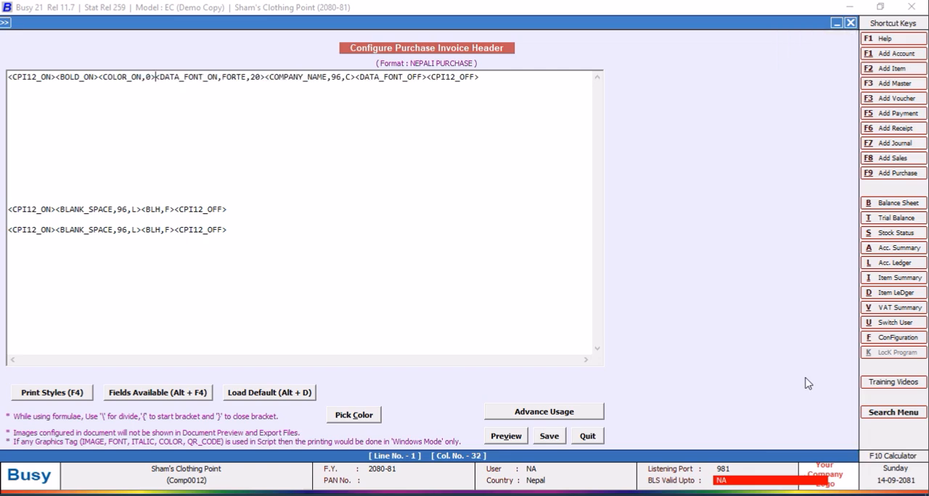
# Look up the colour codes of the pink and red basic colours, and quit the header editor.
pyautogui.click(353, 415)
pyautogui.click(141, 87)
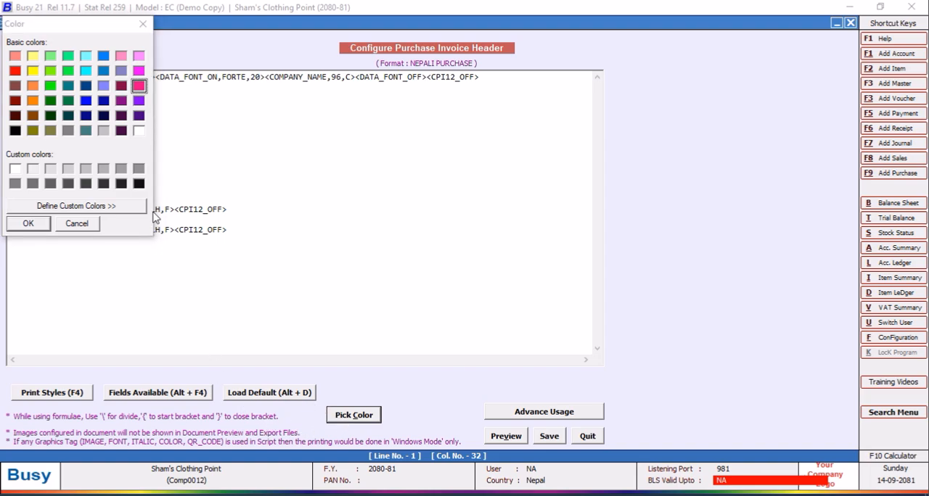
pyautogui.click(31, 223)
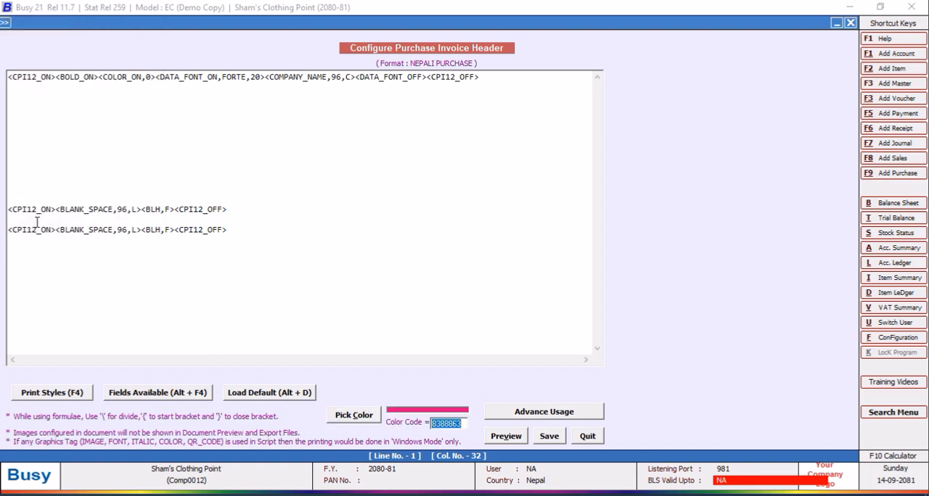
pyautogui.click(349, 415)
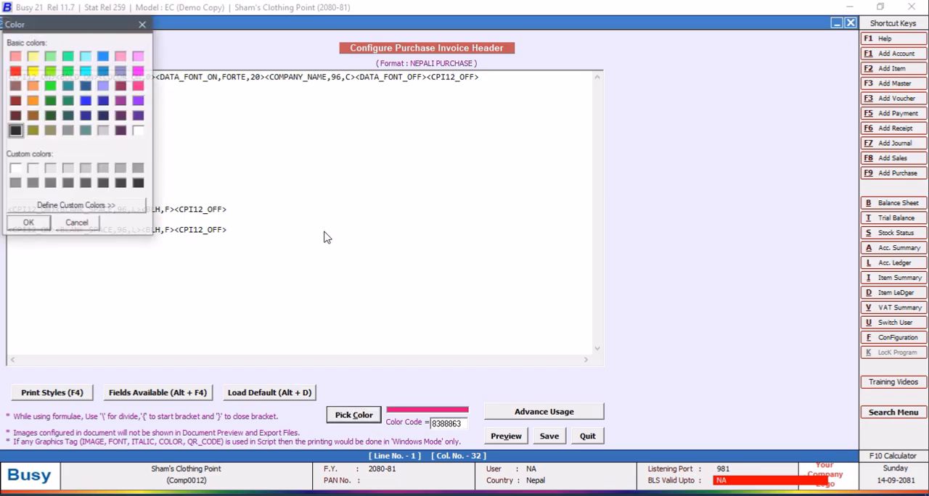
pyautogui.click(15, 70)
pyautogui.click(30, 224)
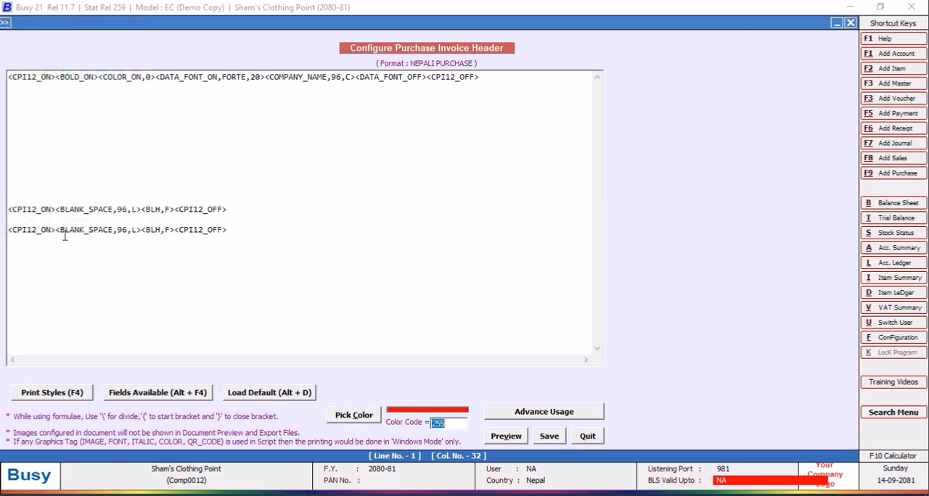
pyautogui.click(588, 437)
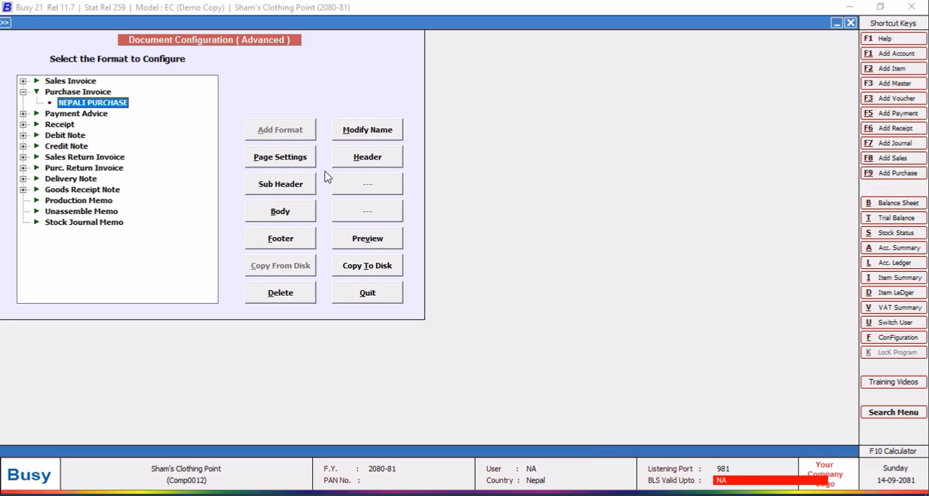
# Add a new SQL query named MOLTEN in the SQL Query Executor, without a password.
pyautogui.click(367, 163)
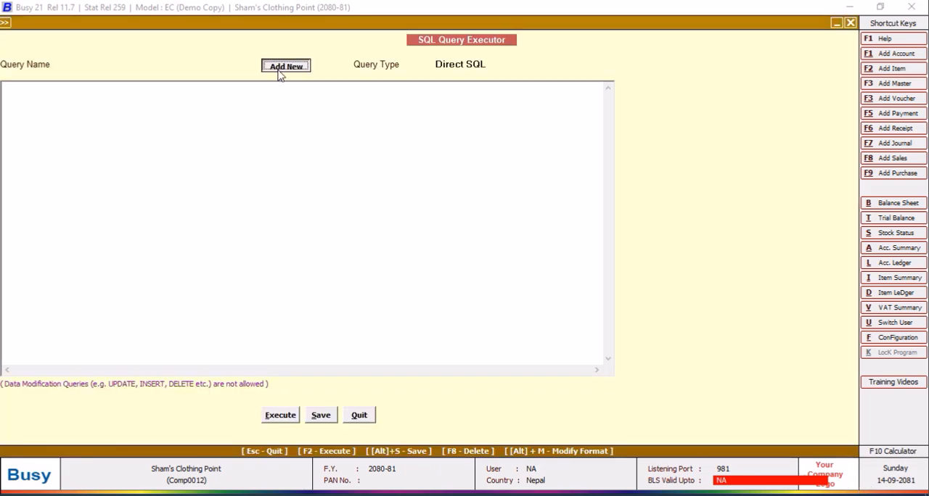
pyautogui.click(279, 67)
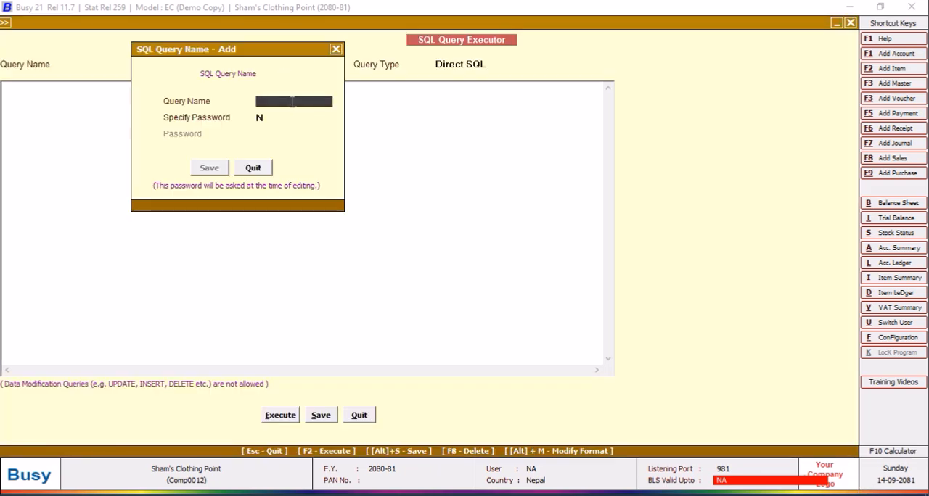
pyautogui.write('MOLTEN')
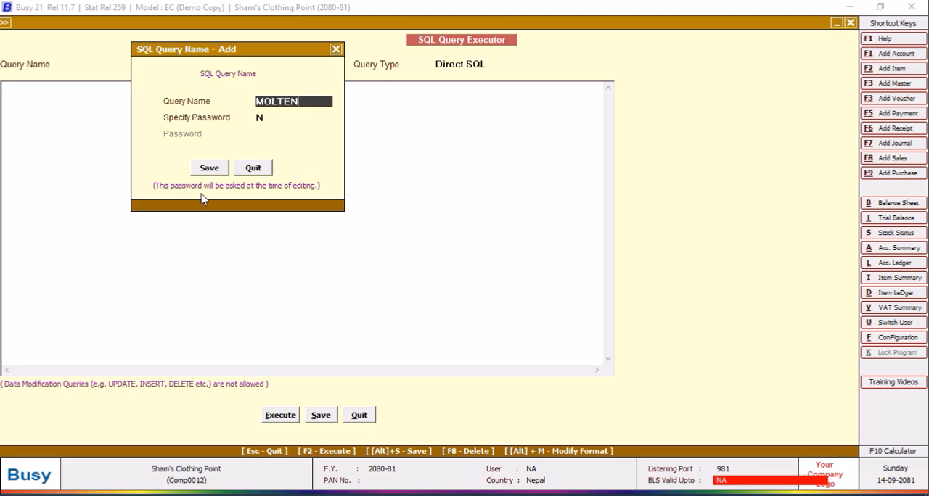
pyautogui.click(209, 168)
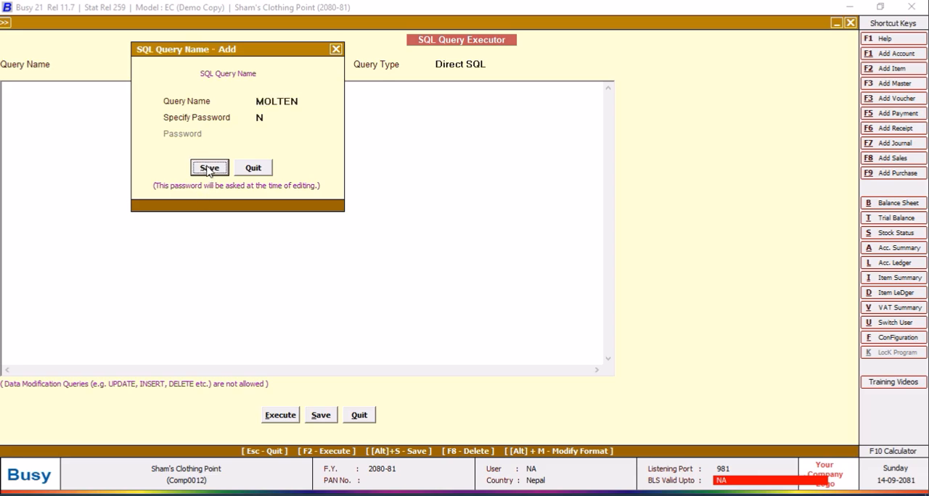
# Copy the complete SQL text of the MELWIN query into the empty MOLTEN query.
pyautogui.click(164, 64)
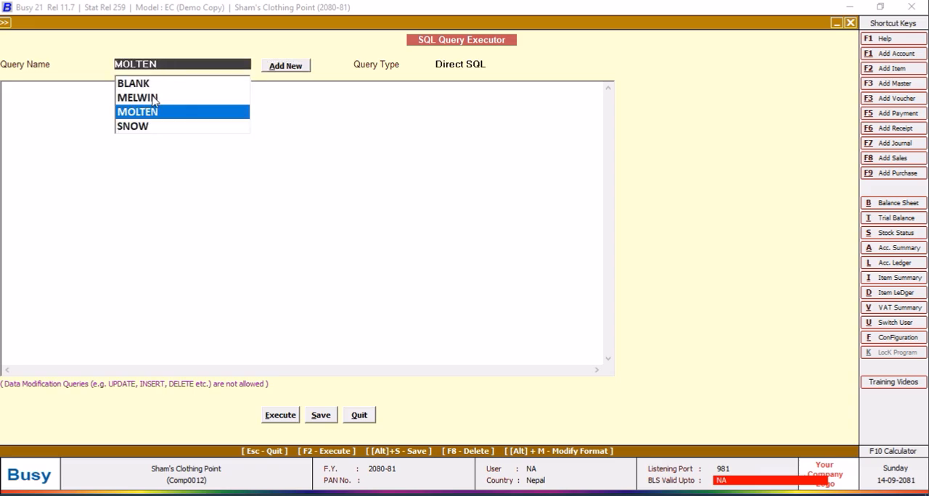
pyautogui.click(154, 96)
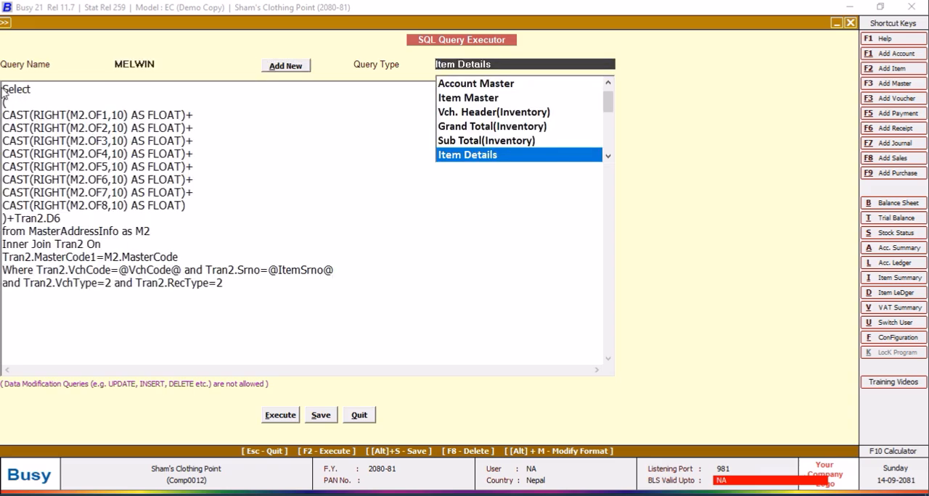
pyautogui.moveTo(3, 92); pyautogui.dragTo(291, 280)
pyautogui.rightClick(137, 261)
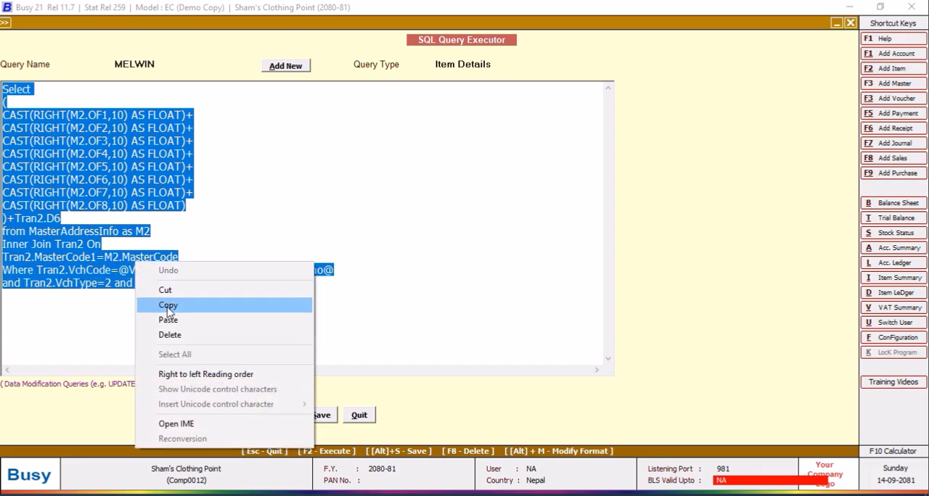
pyautogui.click(169, 305)
pyautogui.click(168, 64)
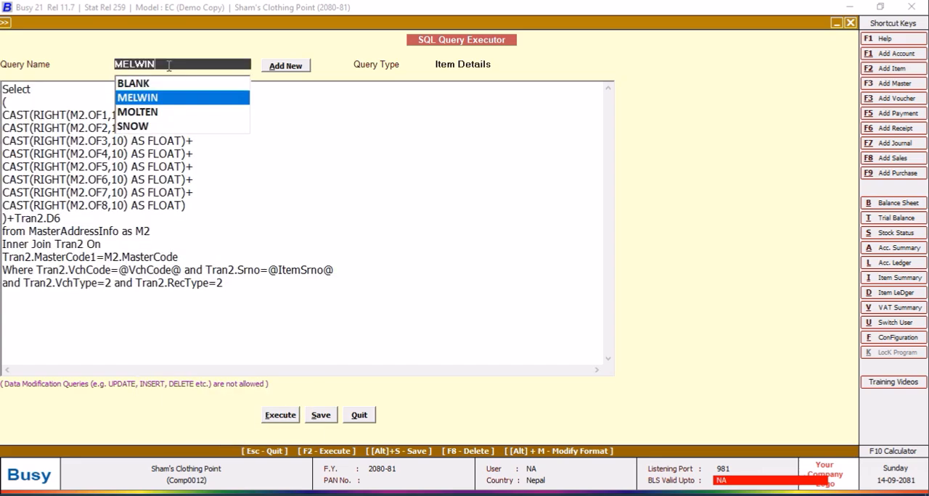
pyautogui.click(153, 113)
pyautogui.click(152, 106)
pyautogui.rightClick(153, 106)
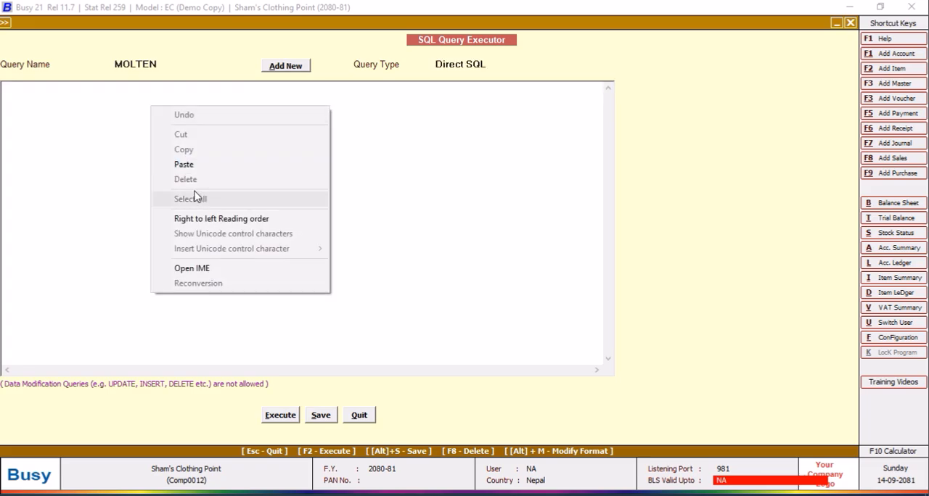
pyautogui.click(191, 166)
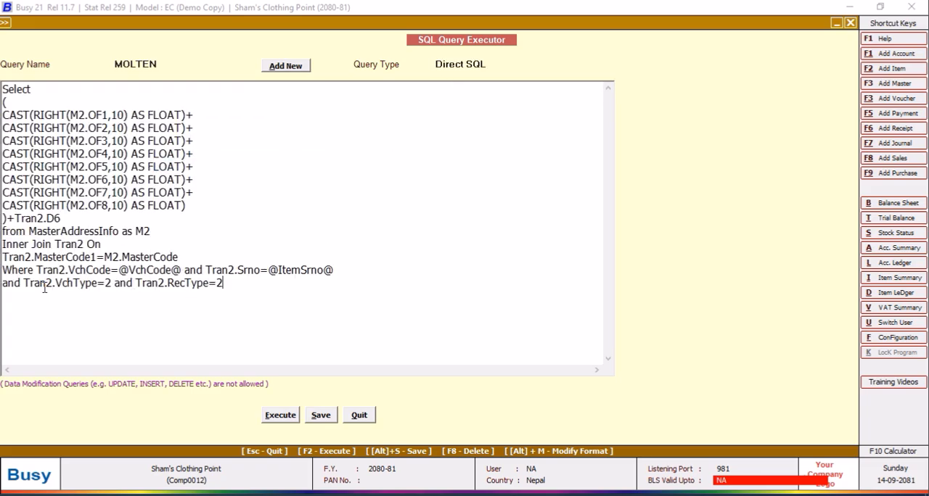
# Remove the Tran2.VchCode and Tran2.Srno conditions from the Where clause, execute the query and close the results.
pyautogui.moveTo(21, 283); pyautogui.dragTo(37, 270)
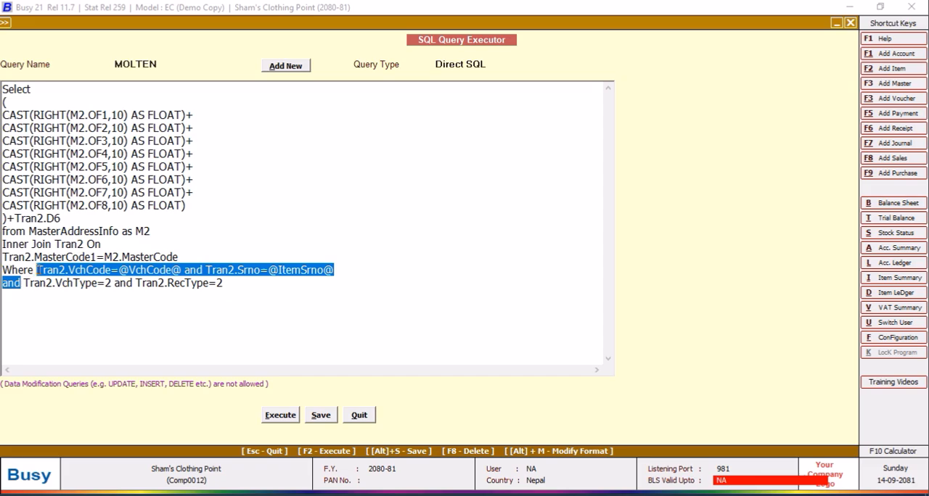
pyautogui.press('Delete')
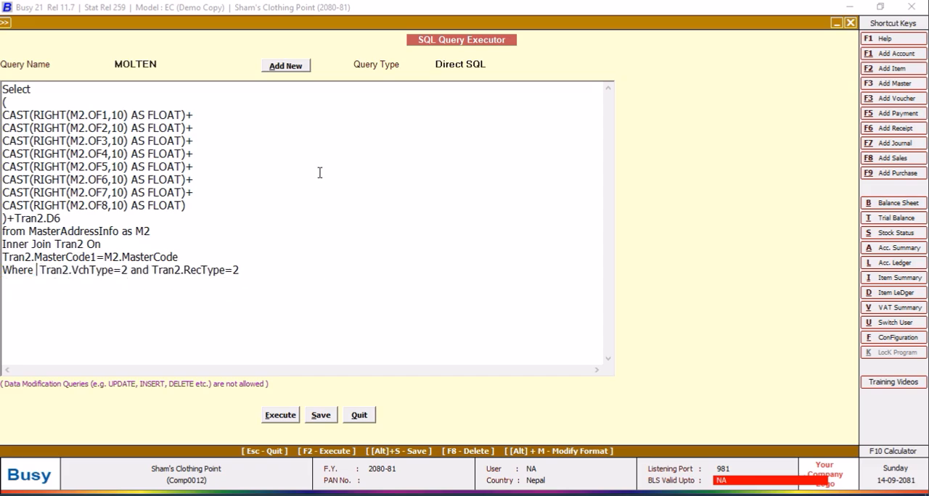
pyautogui.click(285, 420)
pyautogui.click(543, 281)
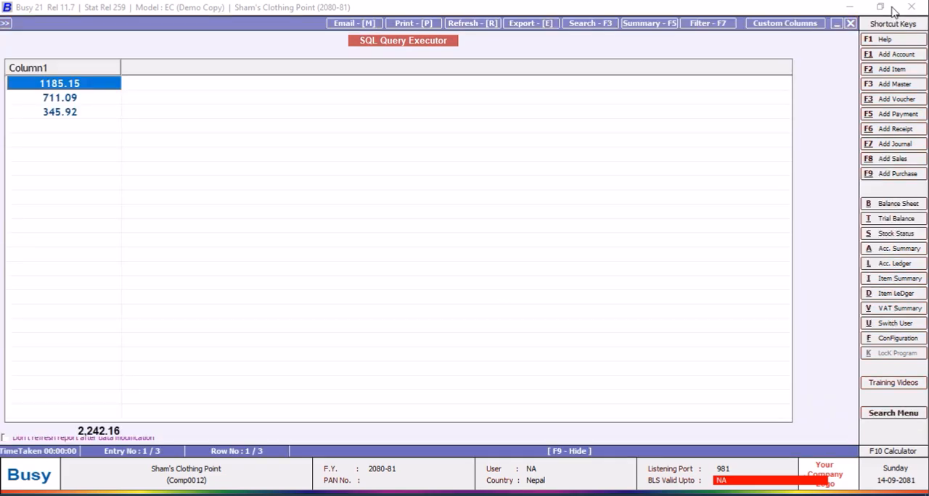
pyautogui.click(850, 23)
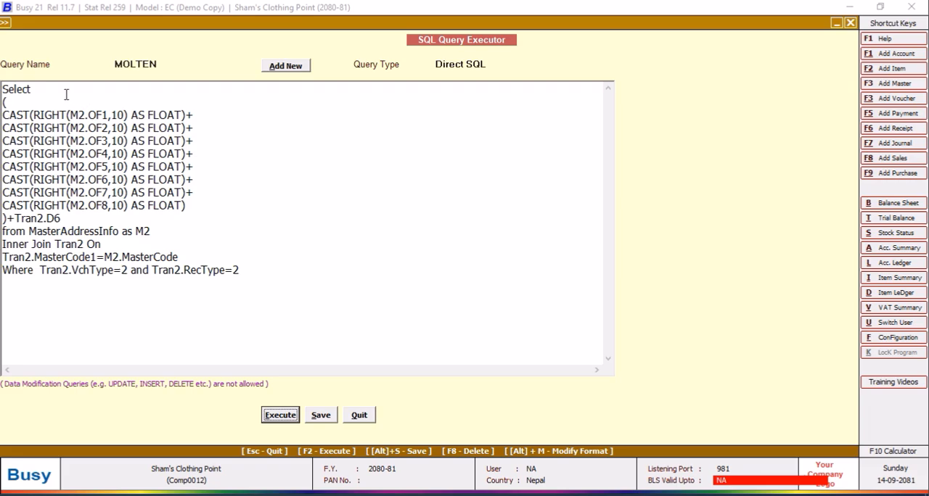
# Wrap the whole selected sum, including Tran2.D6, in CAST( … AS VARCHAR(20)).
pyautogui.click(40, 88)
pyautogui.press('Return')
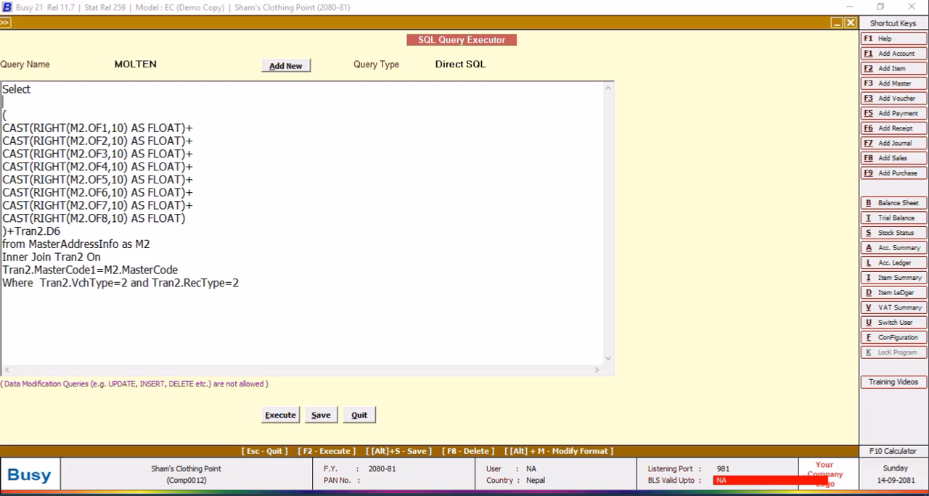
pyautogui.write('CAST(')
pyautogui.click(72, 231)
pyautogui.write('AS VARCHAR')
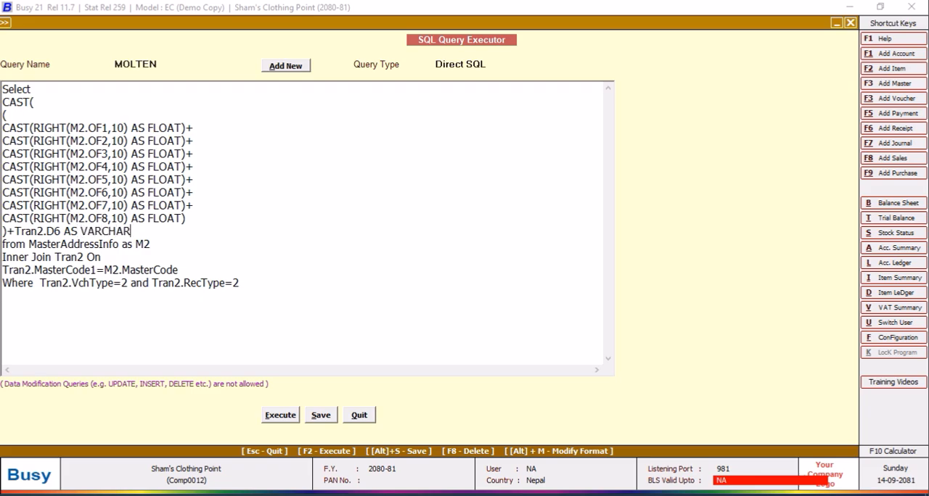
pyautogui.write('(20)')
# Execute the query to test the text conversion, close the results and save the MOLTEN query.
pyautogui.click(275, 419)
pyautogui.click(544, 277)
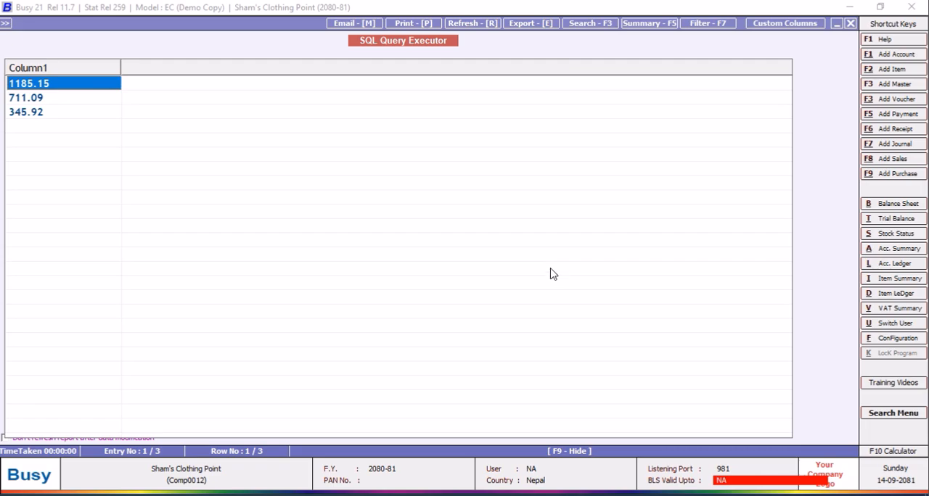
pyautogui.click(850, 23)
pyautogui.click(319, 420)
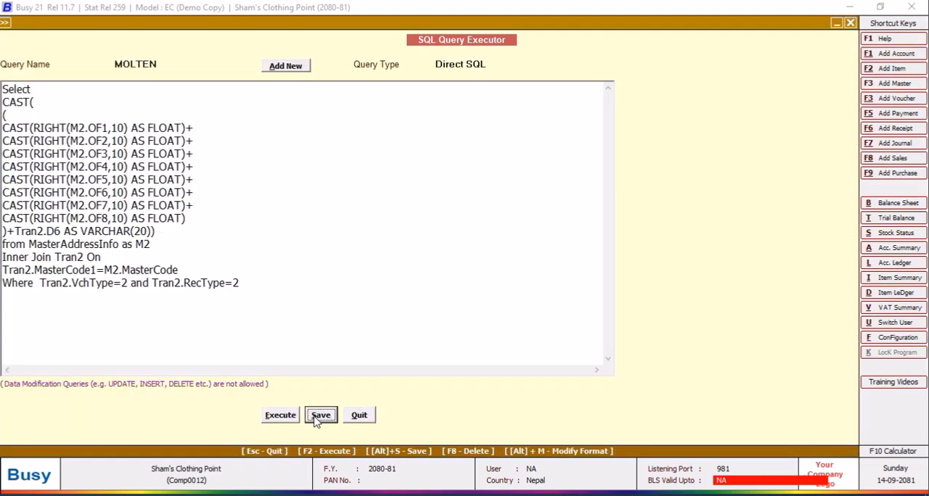
pyautogui.click(557, 278)
# Enclose the CAST expression in CONCAT('$',' ', … ), with the closing bracket on its own line before from.
pyautogui.press('Return')
pyautogui.write("CONCAT('$',' ',")
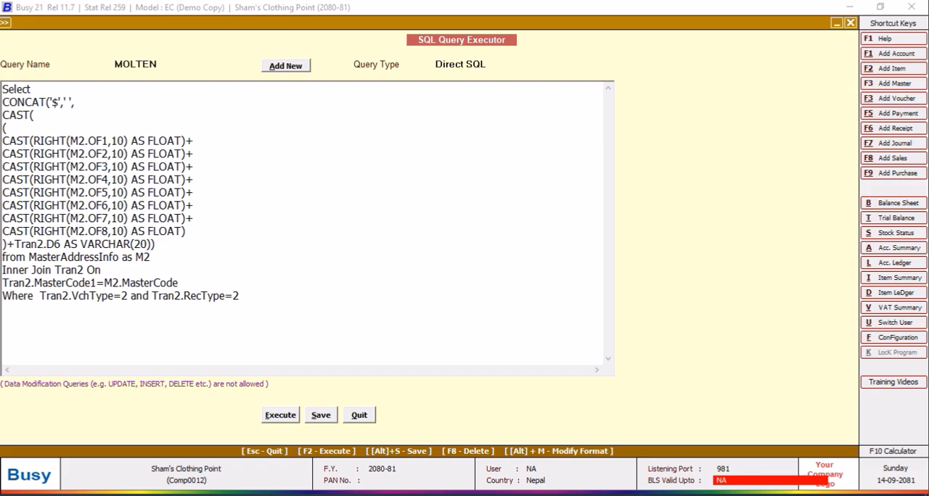
pyautogui.click(189, 249)
pyautogui.press('Return')
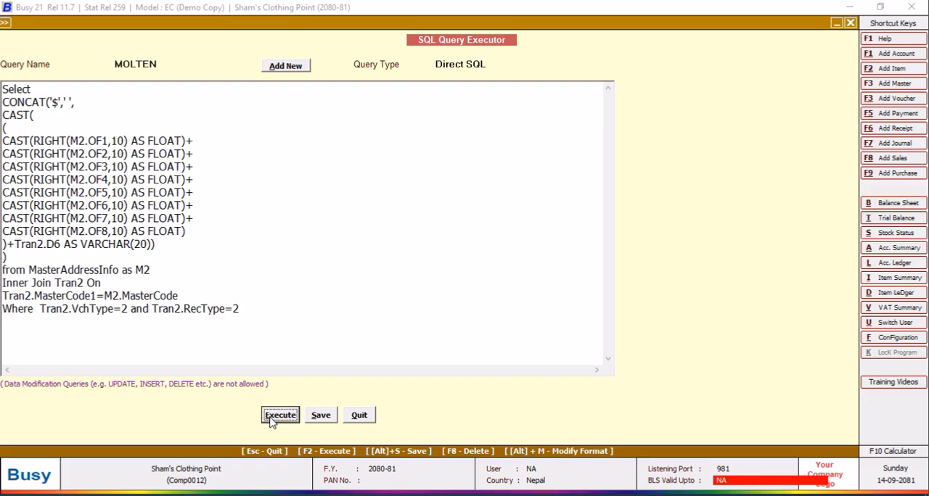
# Save and execute the query to check the dollar-prefixed prices, and close the results.
pyautogui.click(324, 413)
pyautogui.click(545, 280)
pyautogui.press('F2')
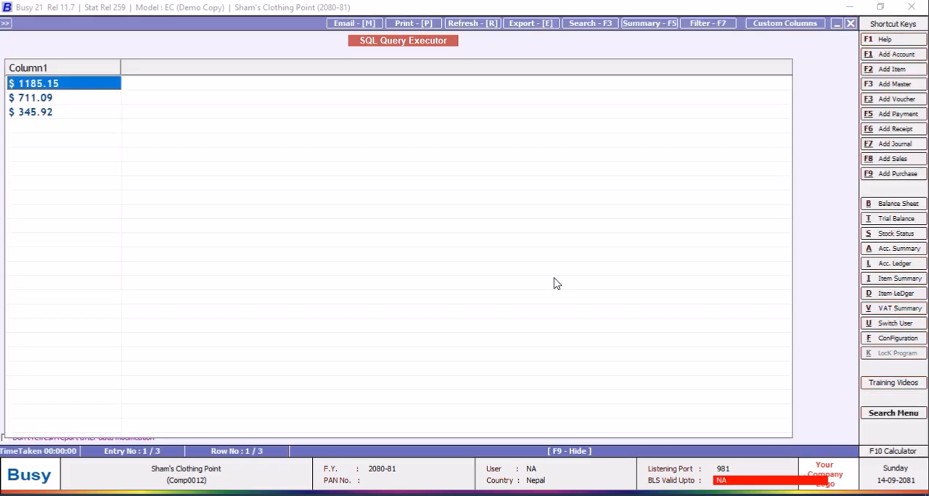
pyautogui.click(850, 24)
pyautogui.click(41, 310)
pyautogui.press('Return')
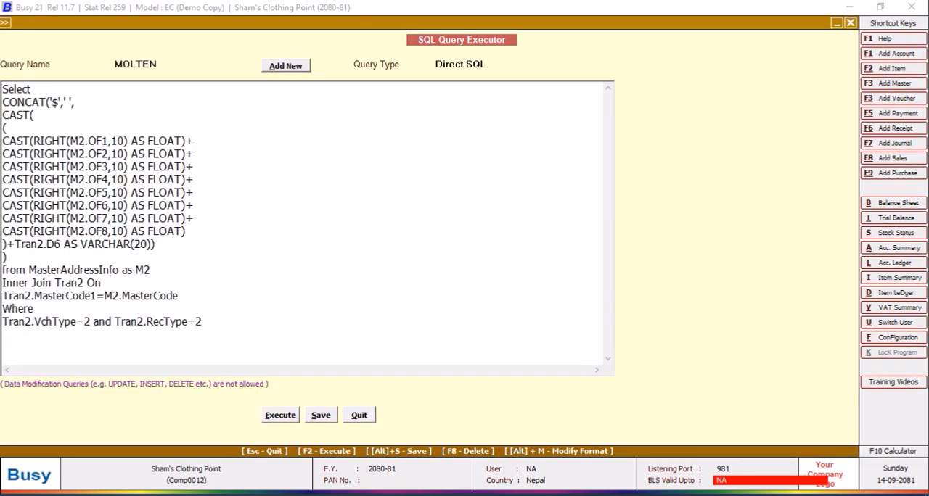
pyautogui.write('AND')
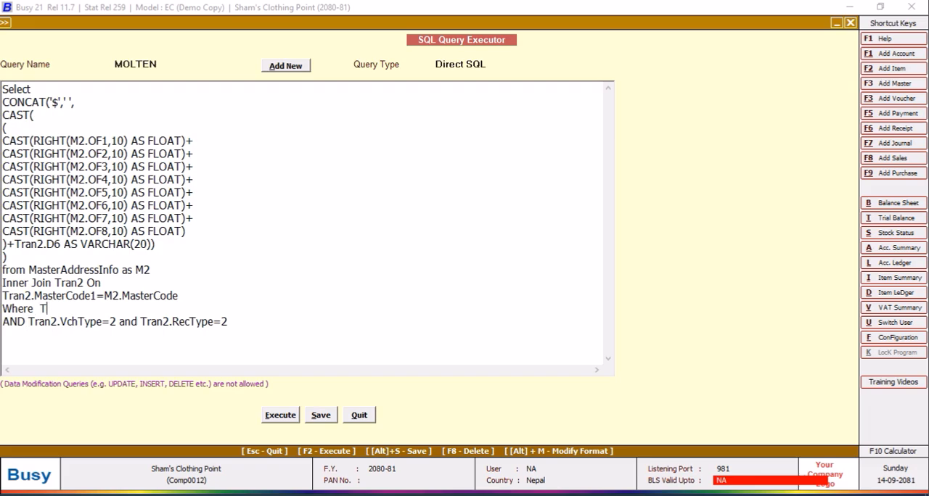
pyautogui.write('ran2.VchCode')
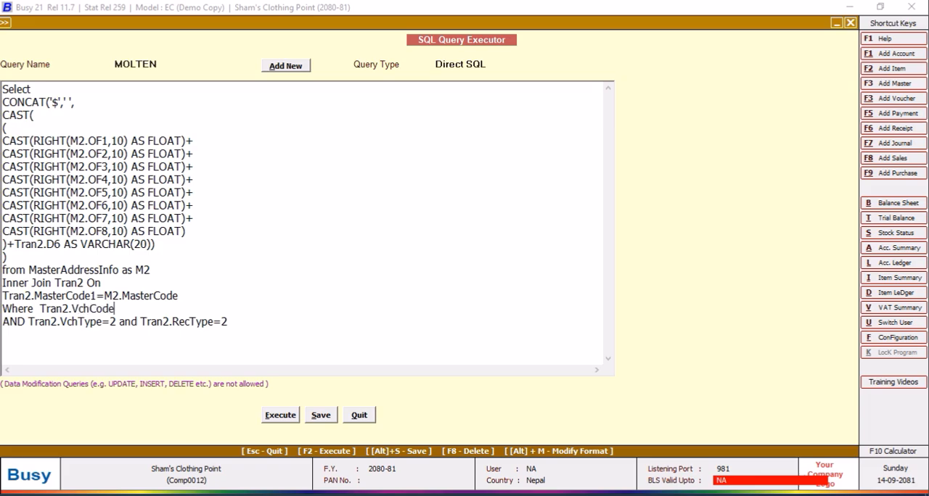
pyautogui.write('=@VchCode@')
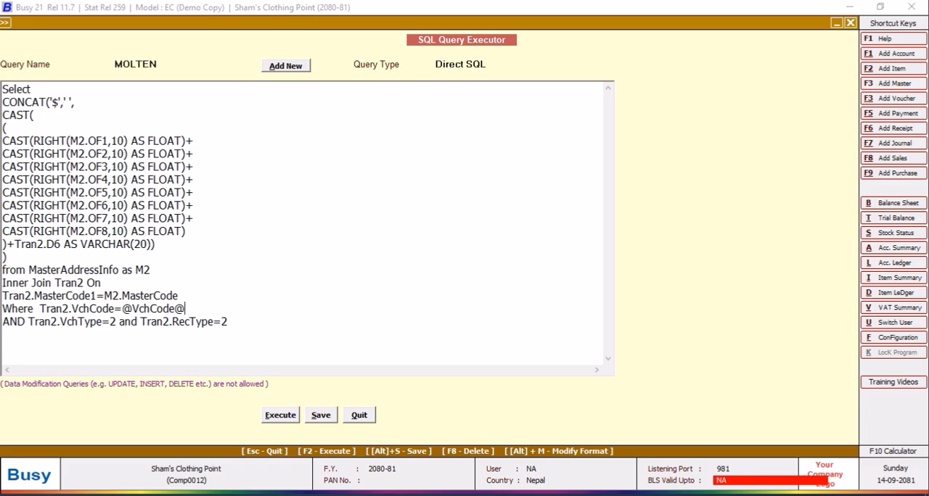
pyautogui.write(' and Tran2.Srno=@ItemSrno@')
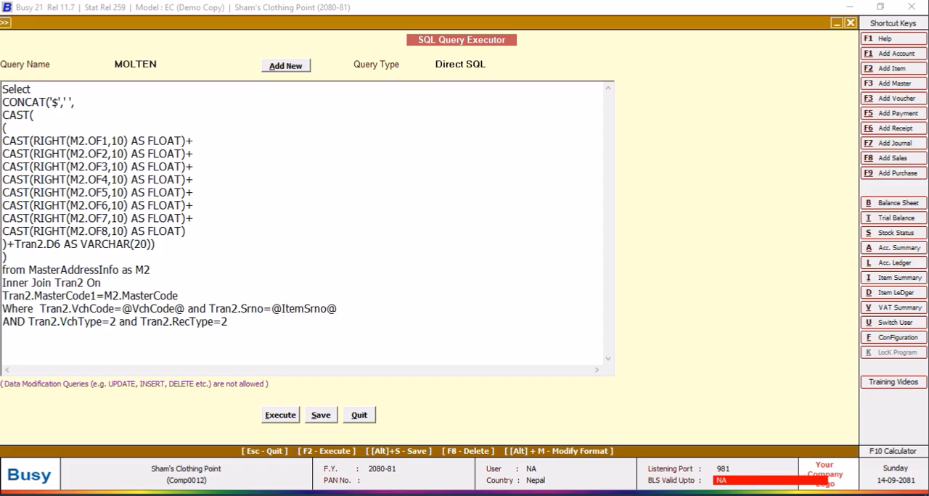
# Set the MOLTEN query's type to Item Details, save it and quit the query executor.
pyautogui.click(495, 64)
pyautogui.click(608, 155)
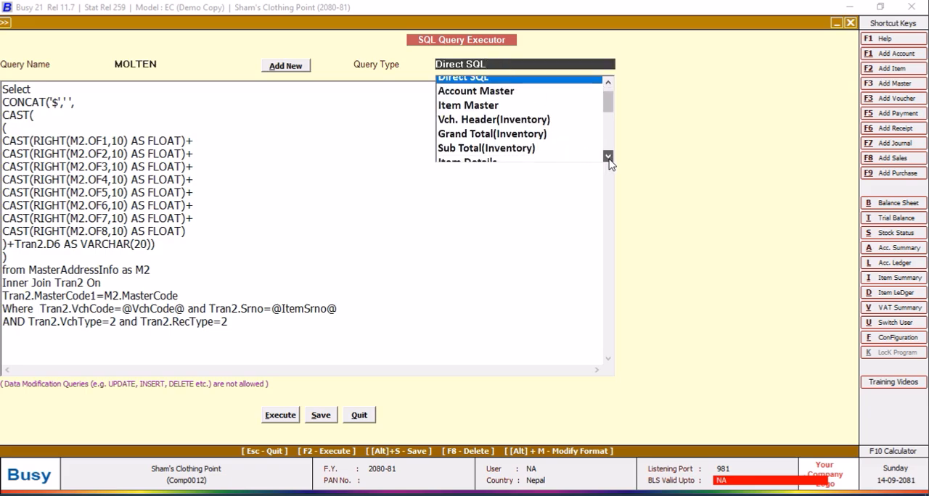
pyautogui.click(498, 161)
pyautogui.click(320, 415)
pyautogui.click(544, 280)
pyautogui.click(359, 414)
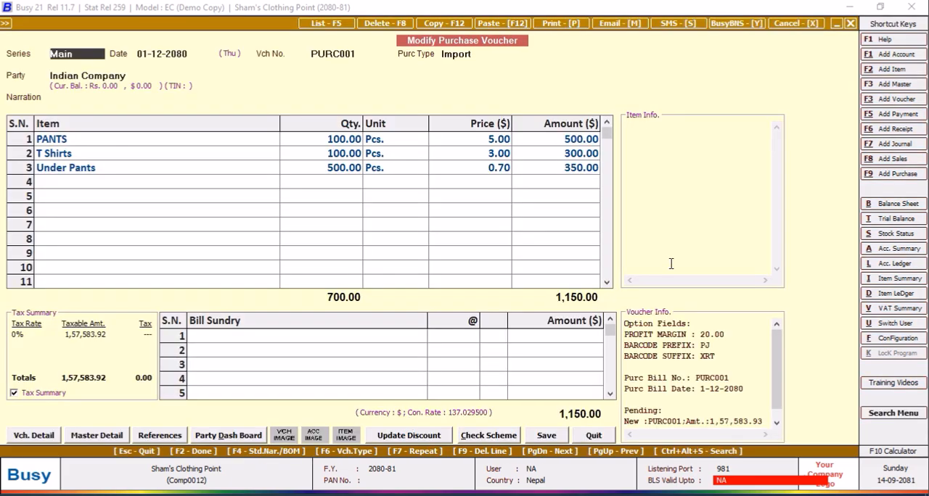
# Open the body configuration of the NEPALI PURCHASE purchase invoice format in the advanced document configuration.
pyautogui.click(897, 338)
pyautogui.click(170, 157)
pyautogui.click(81, 200)
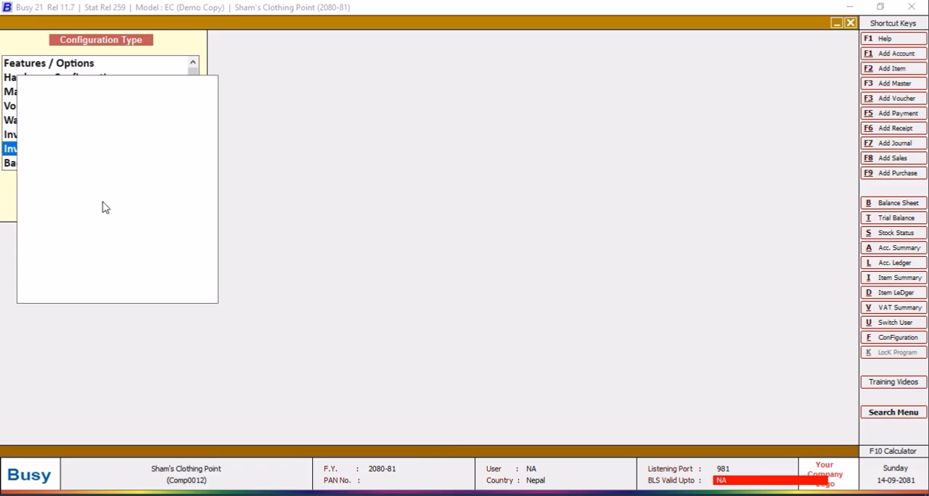
pyautogui.click(23, 92)
pyautogui.click(82, 103)
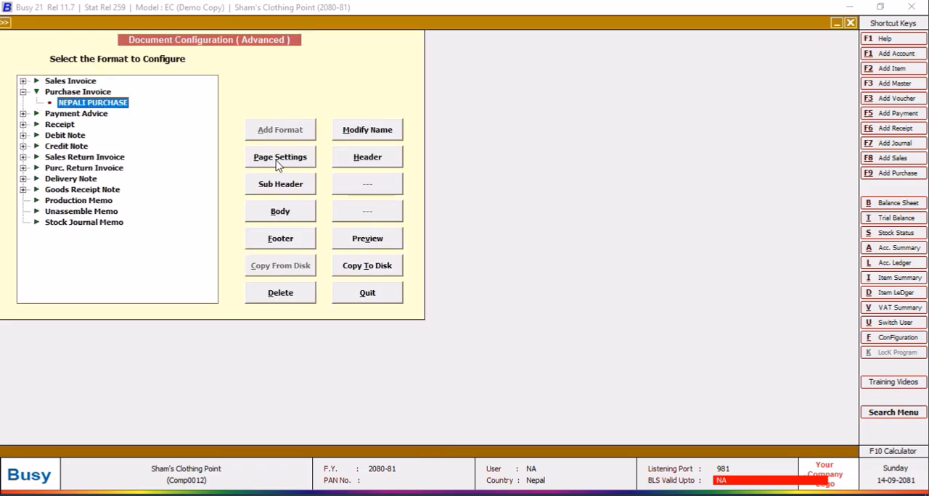
pyautogui.click(278, 210)
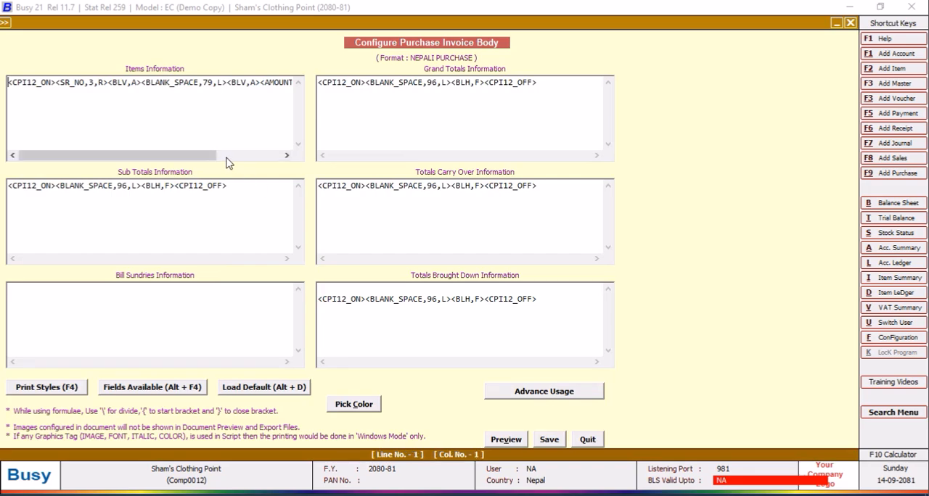
# Delete the <AMOUNT,12.2,R> field just before <CPI12_OFF> on the Items Information line.
pyautogui.moveTo(227, 157); pyautogui.dragTo(277, 155)
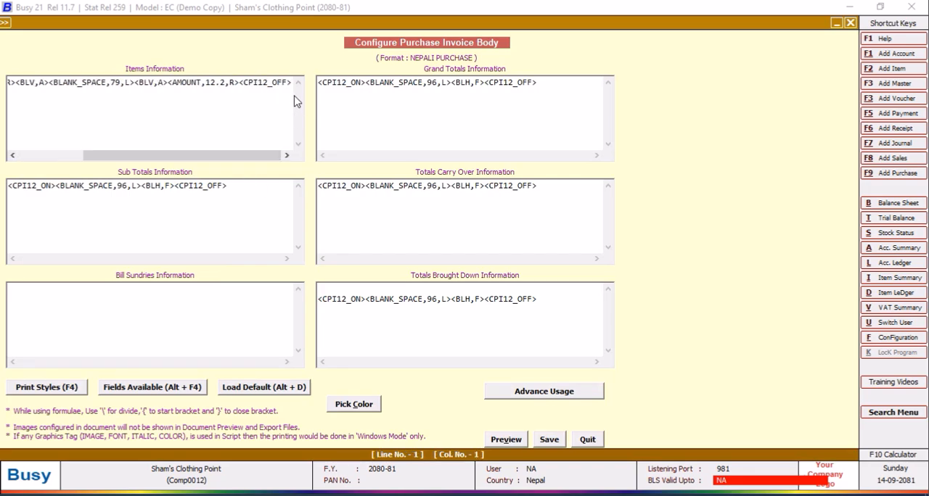
pyautogui.moveTo(240, 84); pyautogui.dragTo(164, 82)
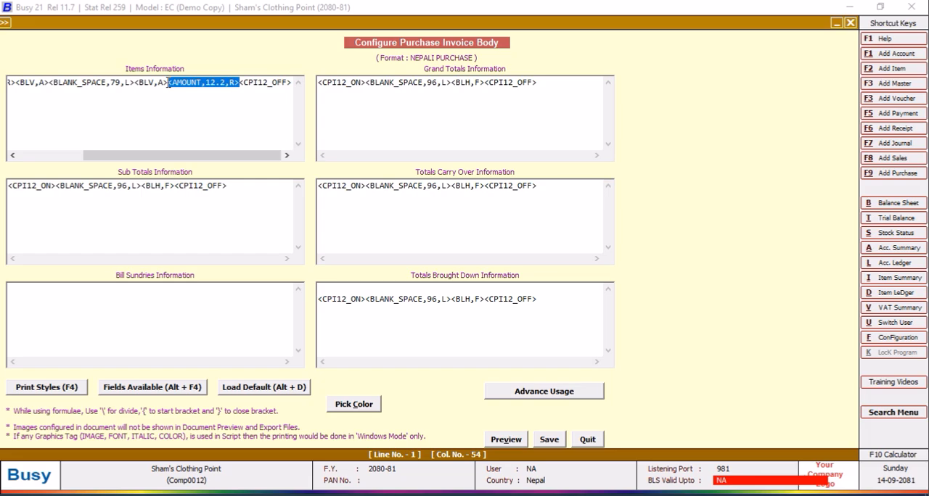
pyautogui.press('Delete')
# Insert a SQL_QUERY_TEXT field before <CPI12_OFF> on the Items Information line and set its query name to MOLTEN.
pyautogui.hotkey('alt', 'F4')
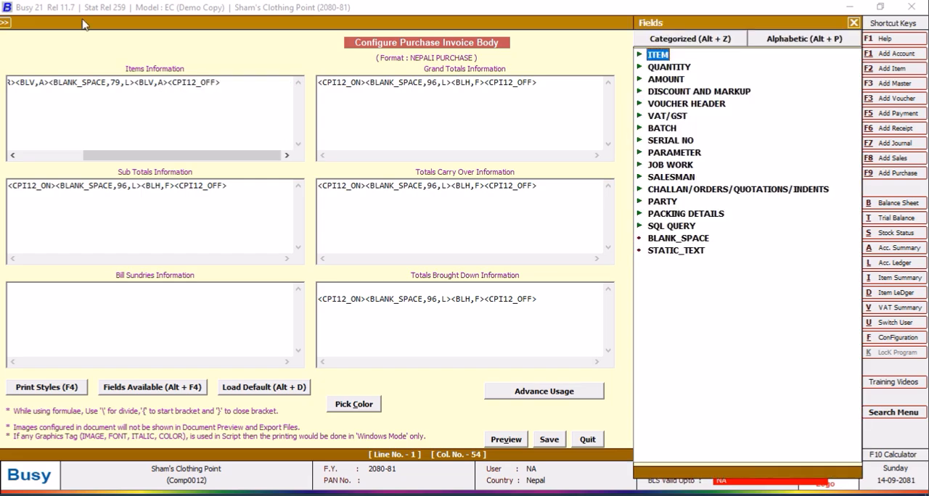
pyautogui.click(671, 227)
pyautogui.click(671, 227)
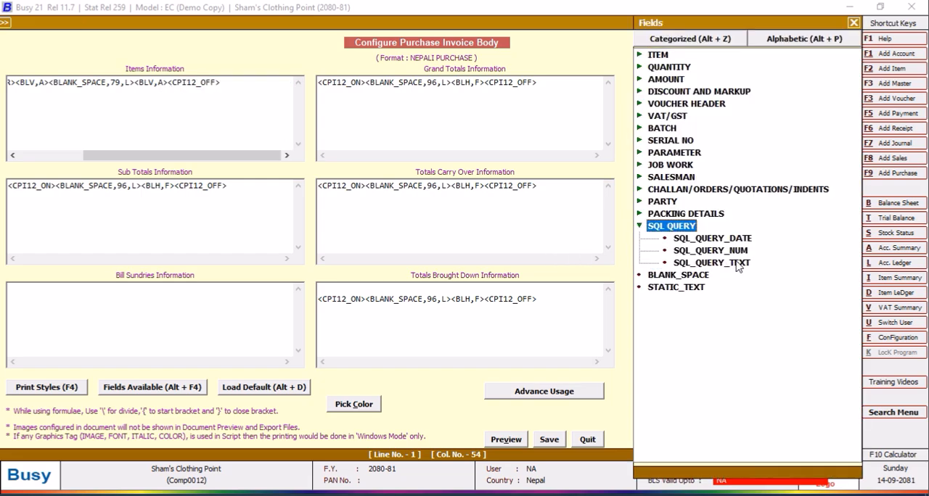
pyautogui.doubleClick(736, 265)
pyautogui.click(210, 82)
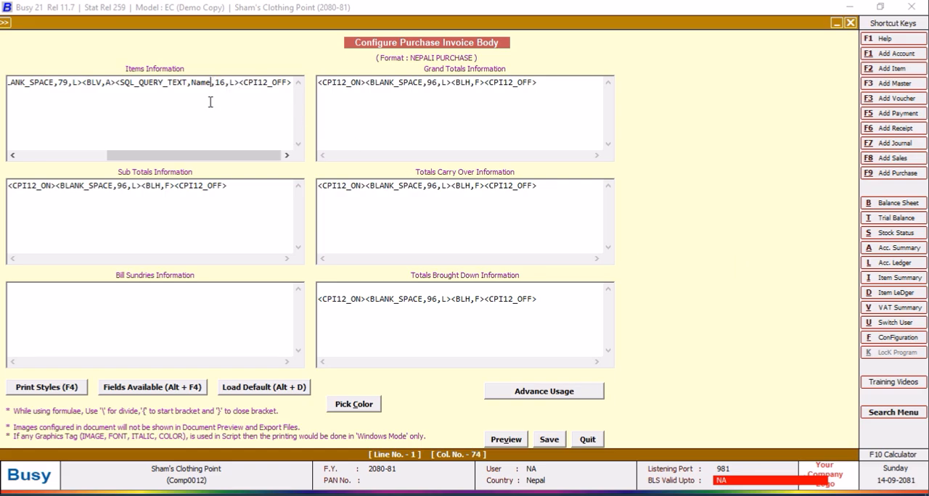
pyautogui.press('BackSpace')
pyautogui.press('BackSpace')
pyautogui.press('BackSpace')
pyautogui.press('BackSpace')
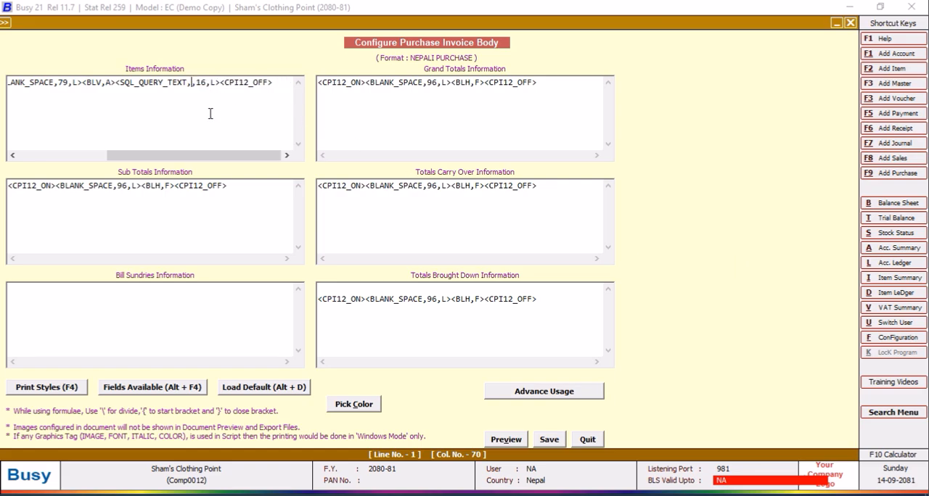
pyautogui.write('MOLTEN')
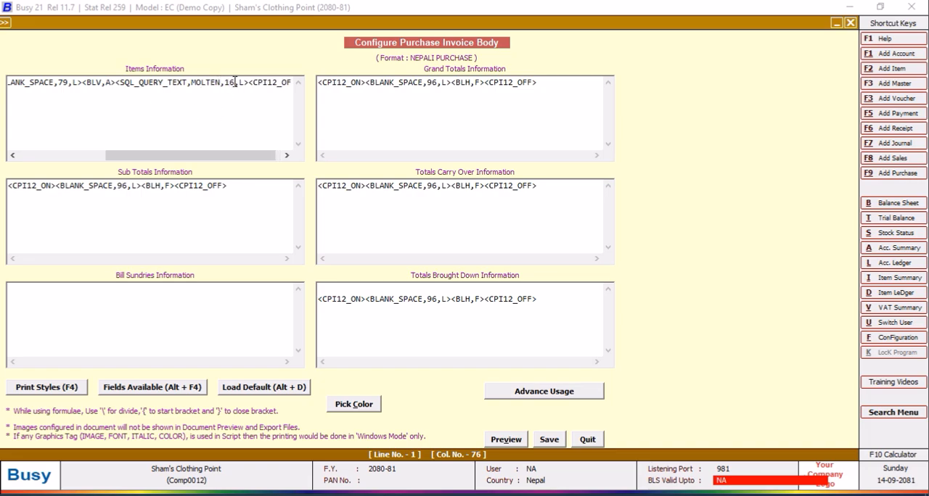
# Set the SQL_QUERY_TEXT field's width to 12 and alignment to R, and save the invoice body.
pyautogui.press('BackSpace')
pyautogui.write('2')
pyautogui.click(244, 85)
pyautogui.press('BackSpace')
pyautogui.write('R')
pyautogui.click(549, 440)
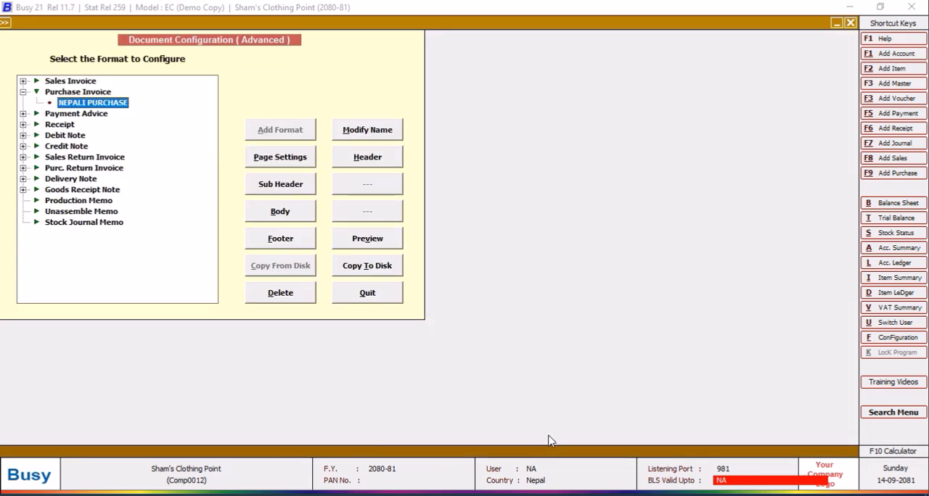
# Quit the document configuration and open the Indian Company purchase voucher's print preview to examine the amount column.
pyautogui.click(384, 299)
pyautogui.click(118, 202)
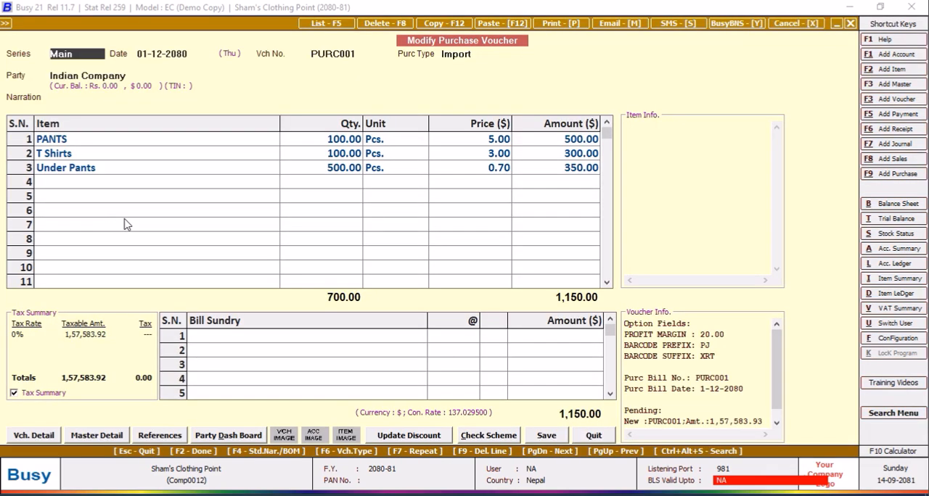
pyautogui.click(560, 23)
pyautogui.click(433, 265)
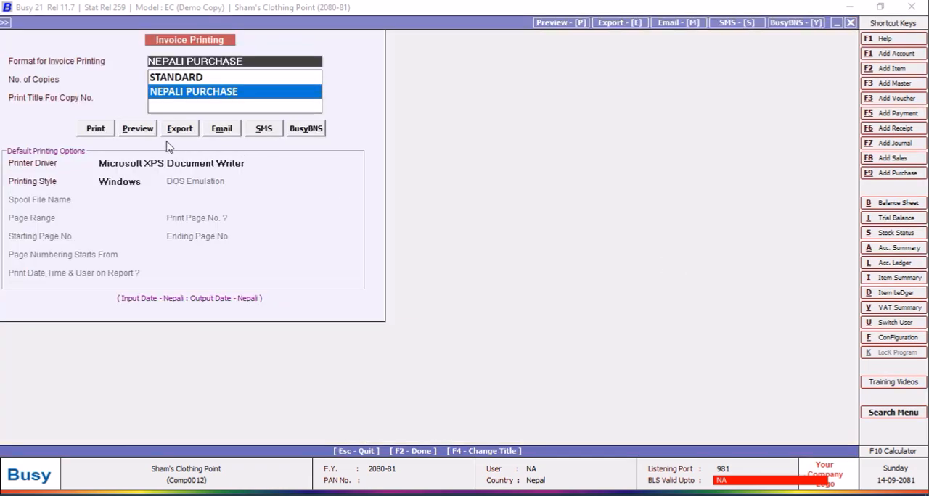
pyautogui.click(137, 128)
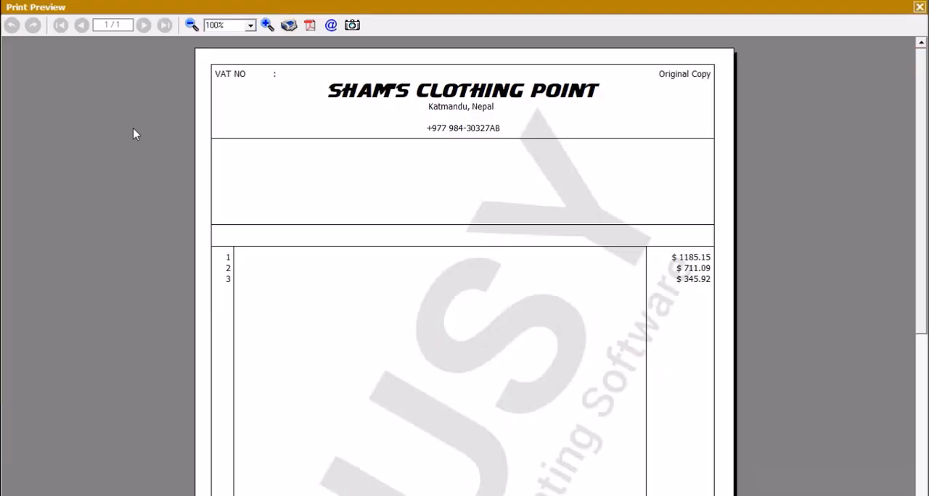
pyautogui.click(267, 24)
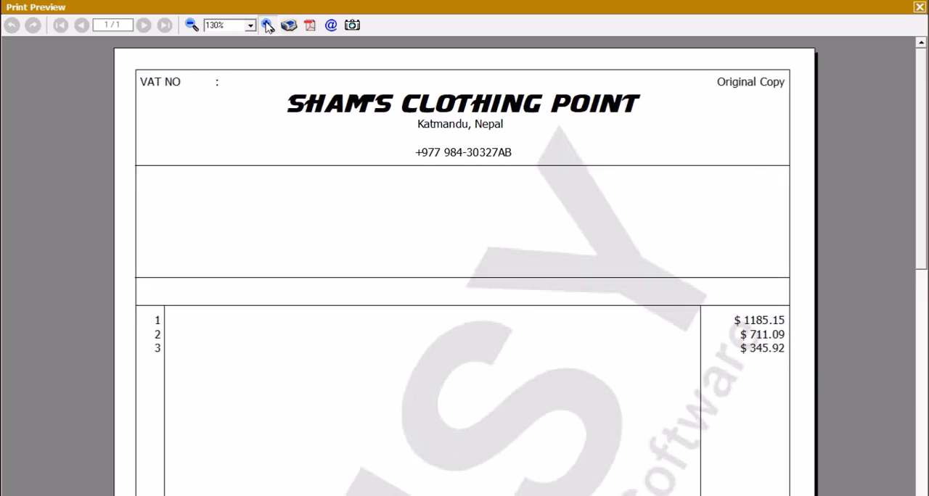
pyautogui.click(267, 25)
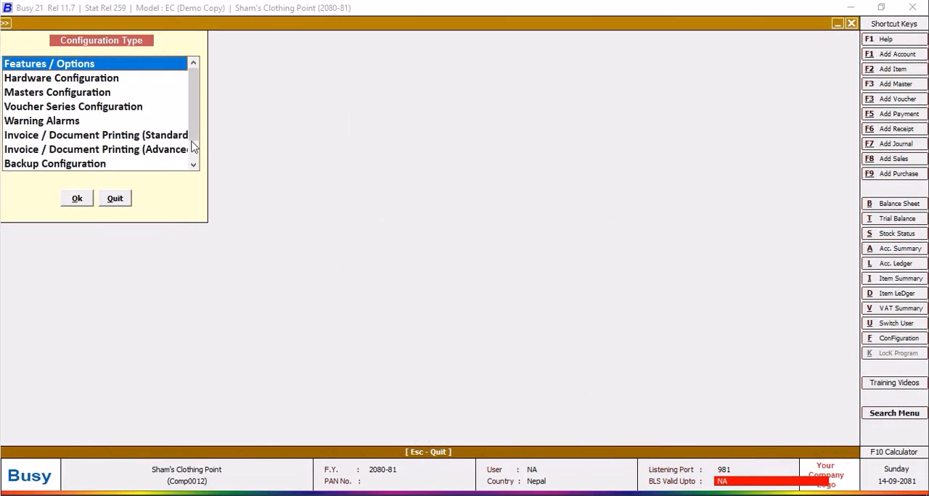
# Open the NEPALI PURCHASE body configuration, examine the query name in the SQL_QUERY_NUM field and quit the body editor.
pyautogui.click(174, 151)
pyautogui.click(77, 200)
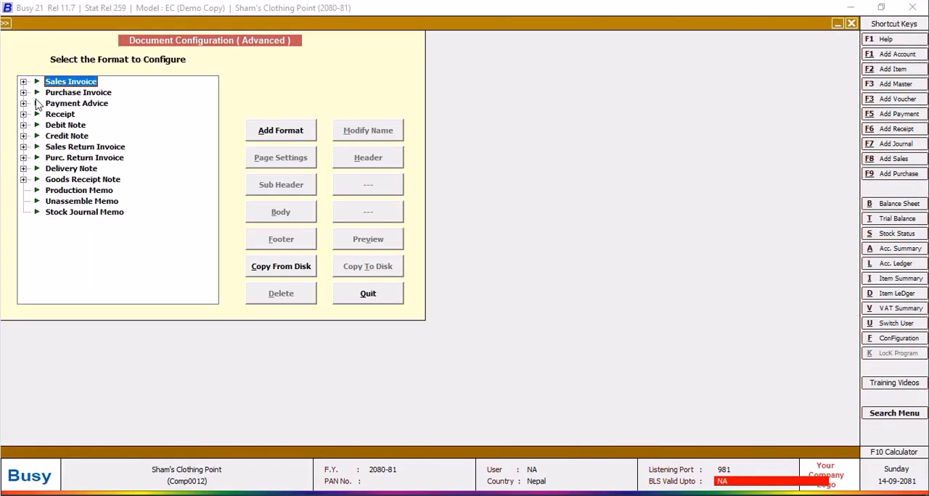
pyautogui.click(24, 93)
pyautogui.click(81, 105)
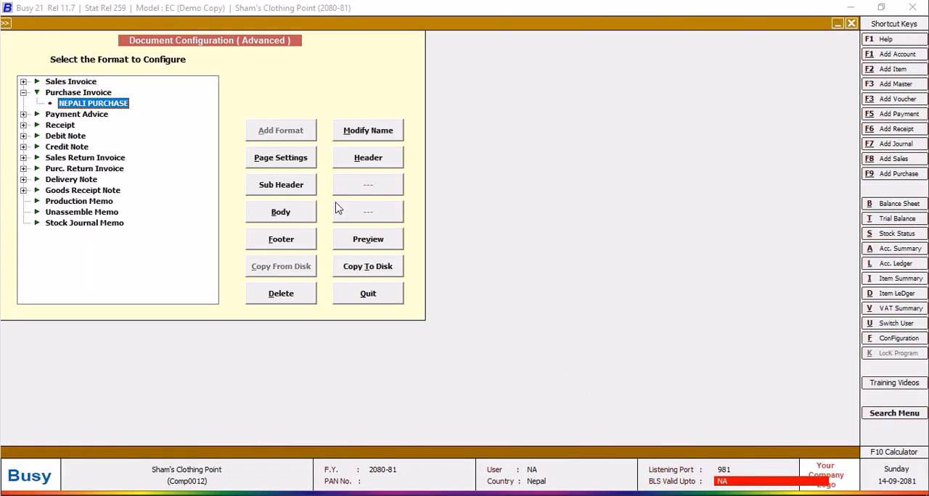
pyautogui.click(289, 218)
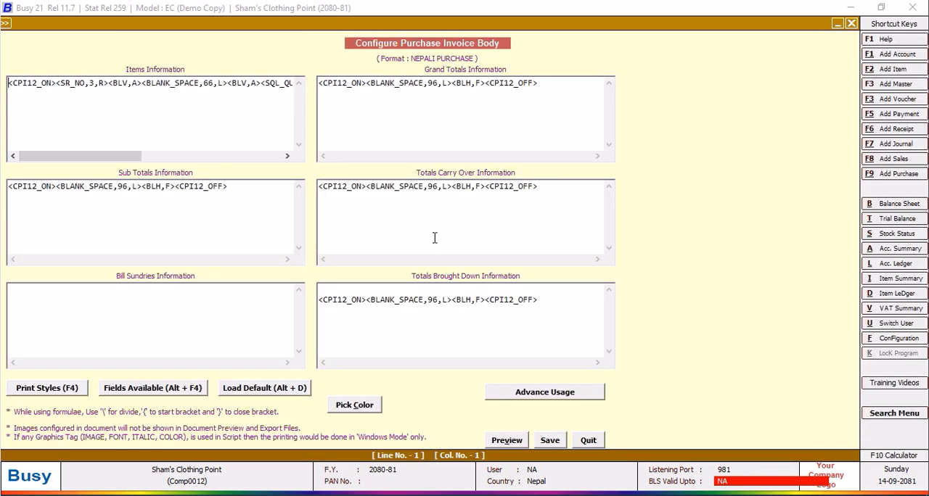
pyautogui.moveTo(132, 158); pyautogui.dragTo(192, 161)
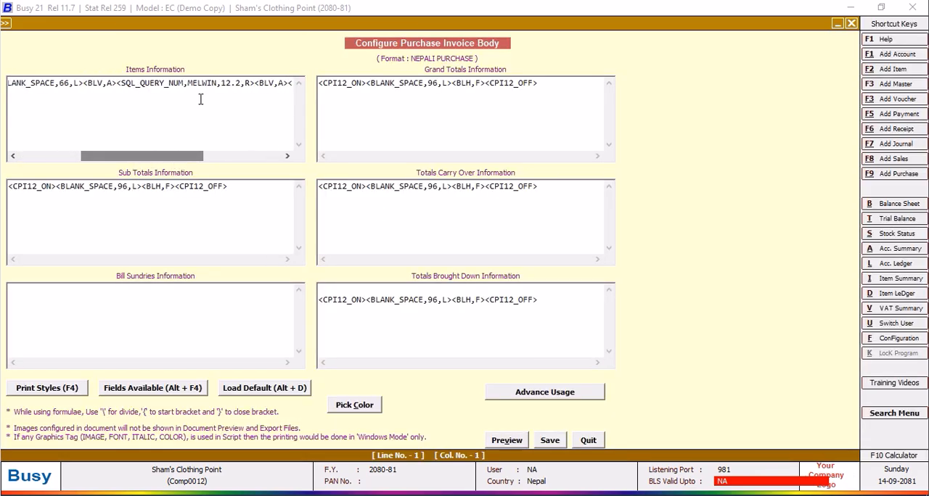
pyautogui.moveTo(217, 83); pyautogui.dragTo(188, 87)
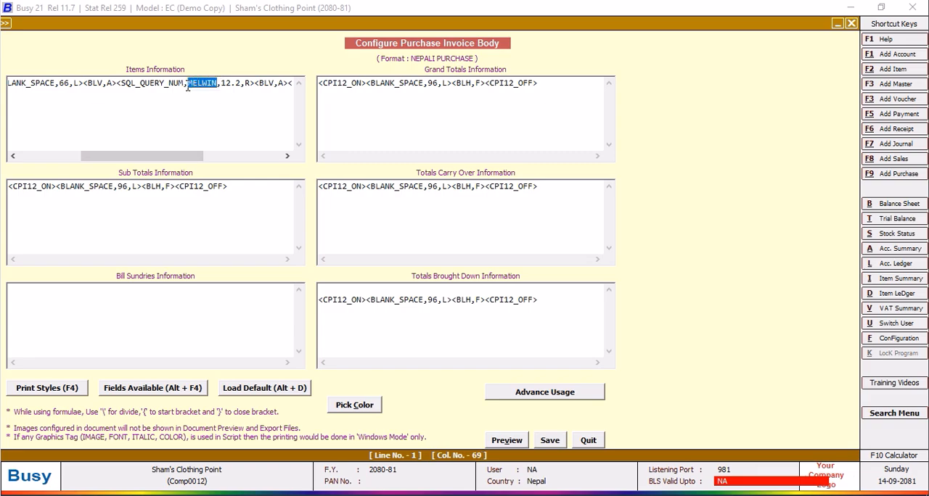
pyautogui.click(588, 440)
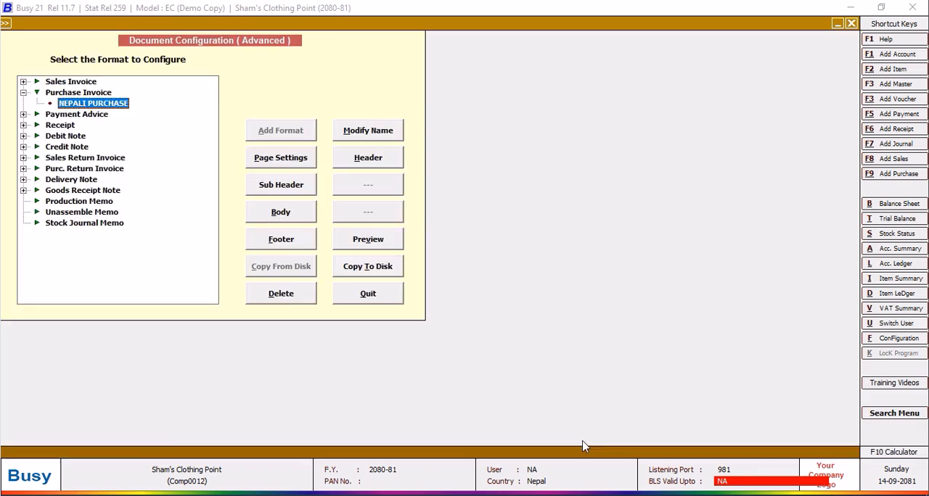
# Print-preview the Indian Company purchase voucher again to check its column headings and both amount columns, and close the preview.
pyautogui.click(348, 297)
pyautogui.click(120, 200)
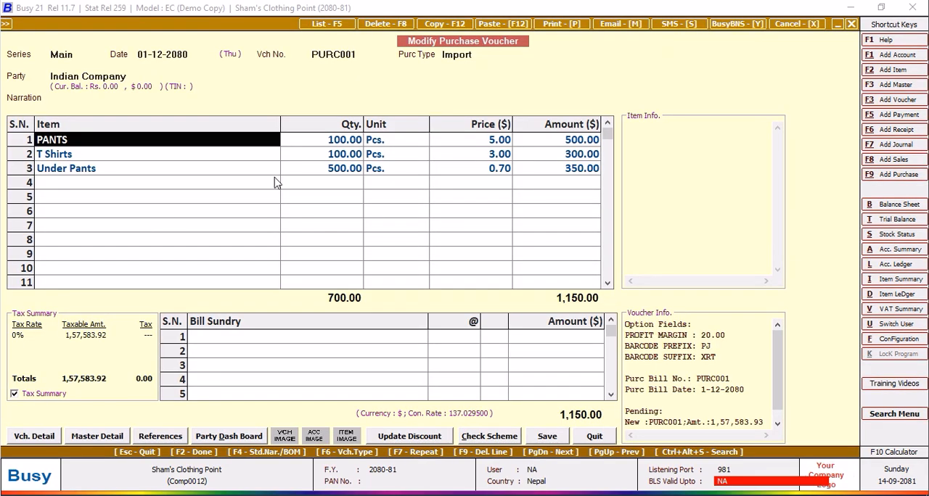
pyautogui.click(553, 25)
pyautogui.click(440, 259)
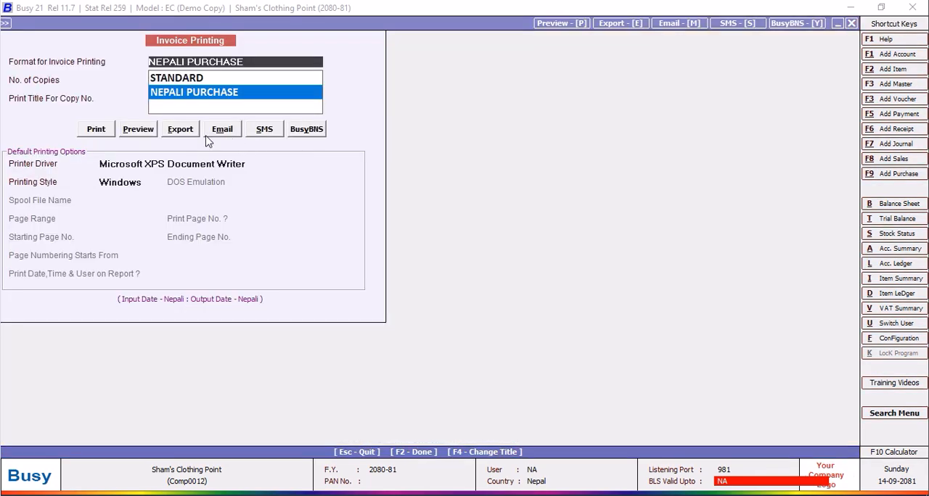
pyautogui.click(136, 132)
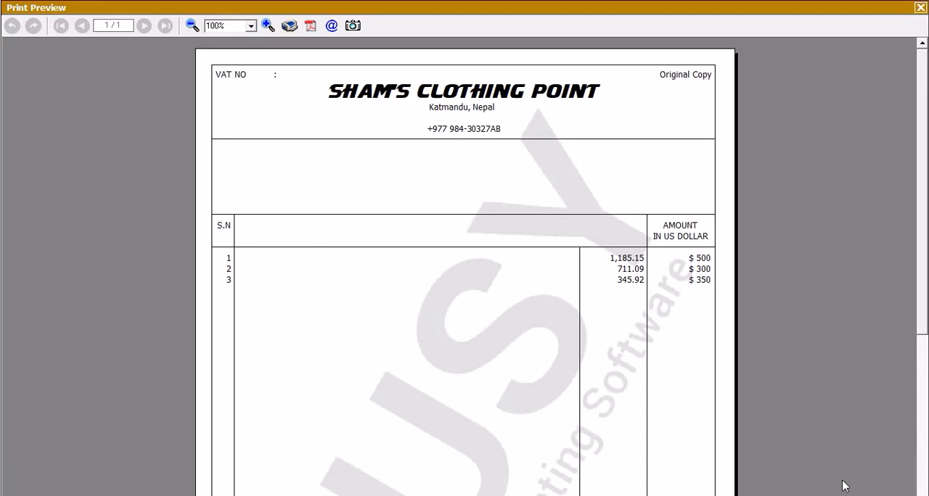
pyautogui.press('Escape')
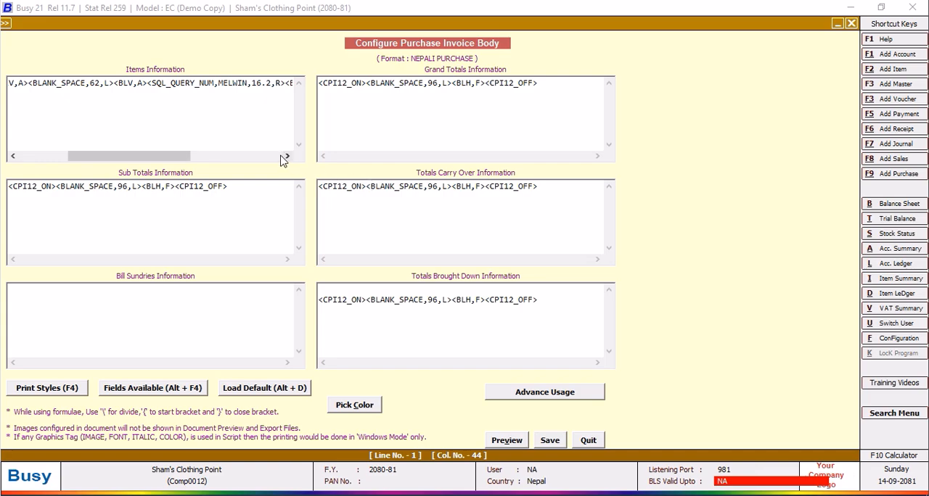
# Save the invoice body, and on the header's S.N line set the COST OF GOODS width to 16 and BLANK_SPACE to 62.
pyautogui.click(550, 442)
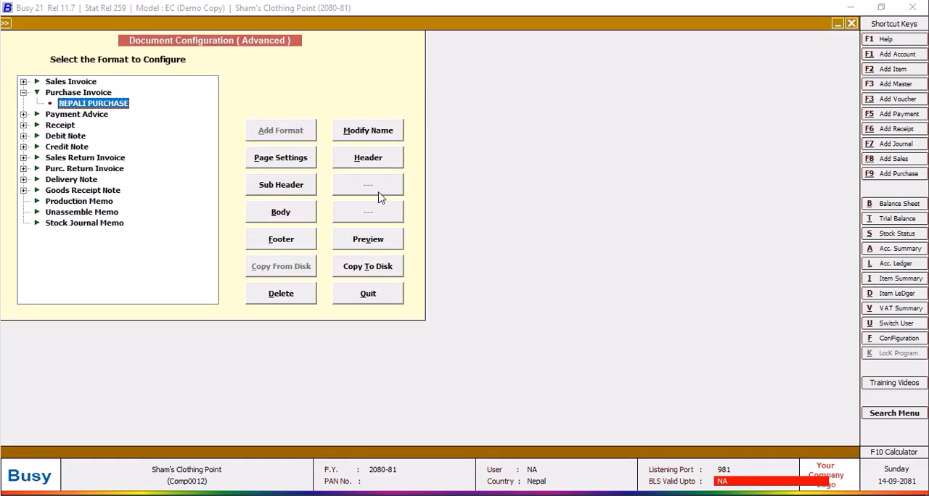
pyautogui.click(371, 162)
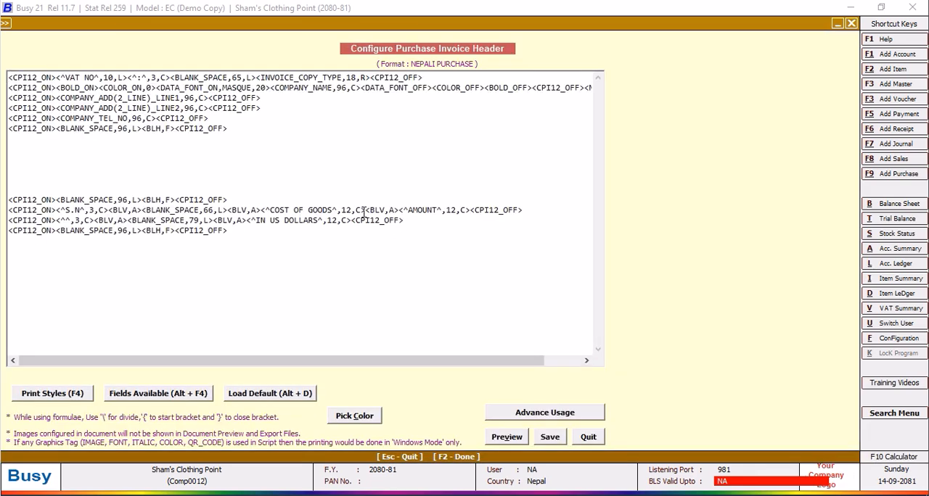
pyautogui.click(352, 210)
pyautogui.press('BackSpace')
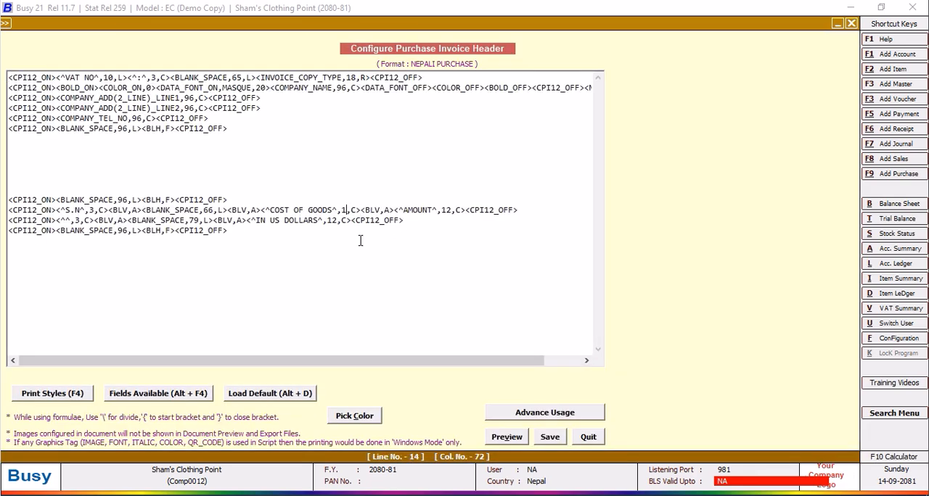
pyautogui.write('6')
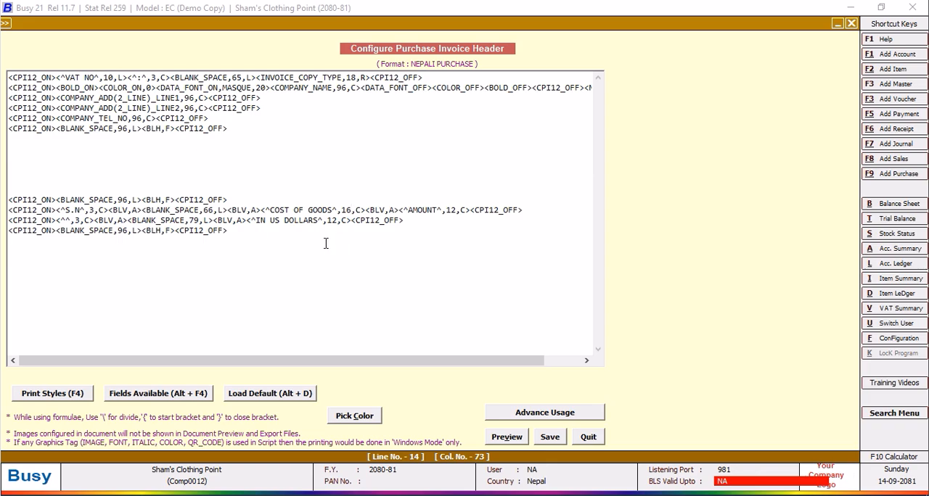
pyautogui.click(214, 210)
pyautogui.press('BackSpace')
pyautogui.write('2')
pyautogui.write(' ^Wit')
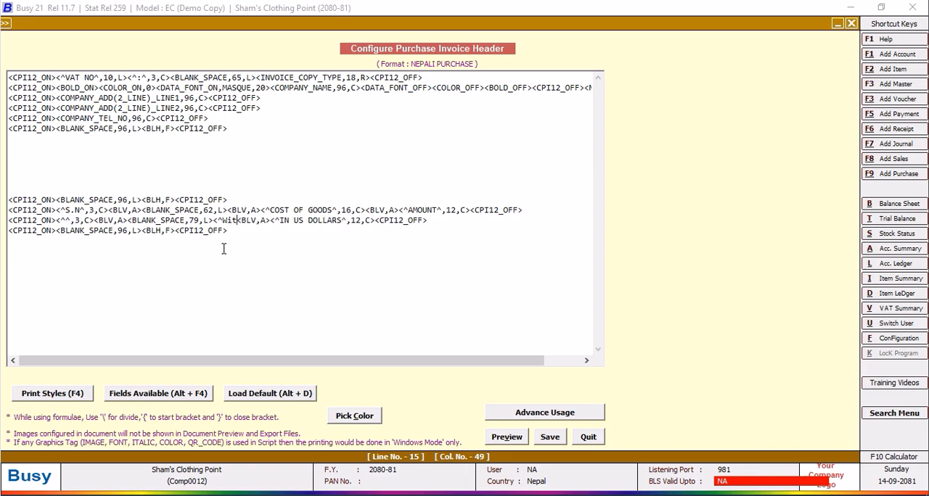
# Insert <^WITH ALL OVER HEADS^,16,C> right after the BLANK_SPACE field on the header's IN US DOLLARS line.
pyautogui.press('BackSpace')
pyautogui.press('BackSpace')
pyautogui.write('ith')
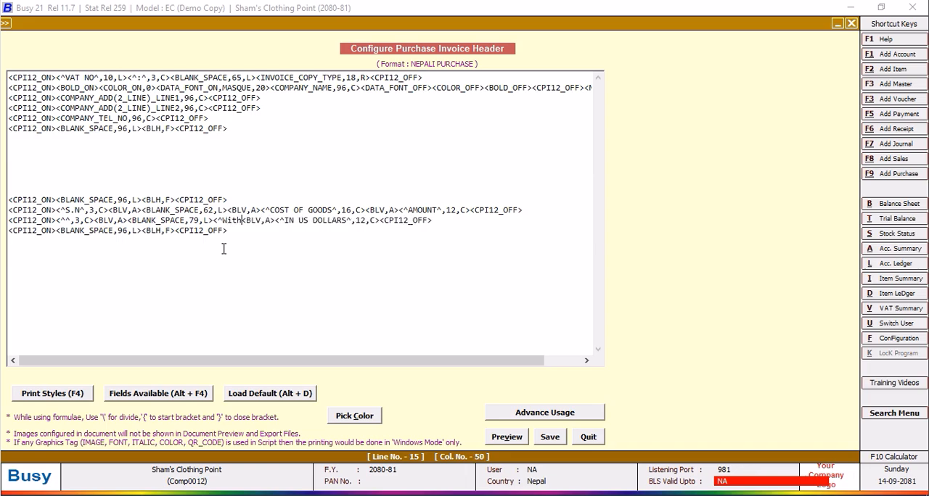
pyautogui.press('BackSpace')
pyautogui.press('BackSpace')
pyautogui.press('BackSpace')
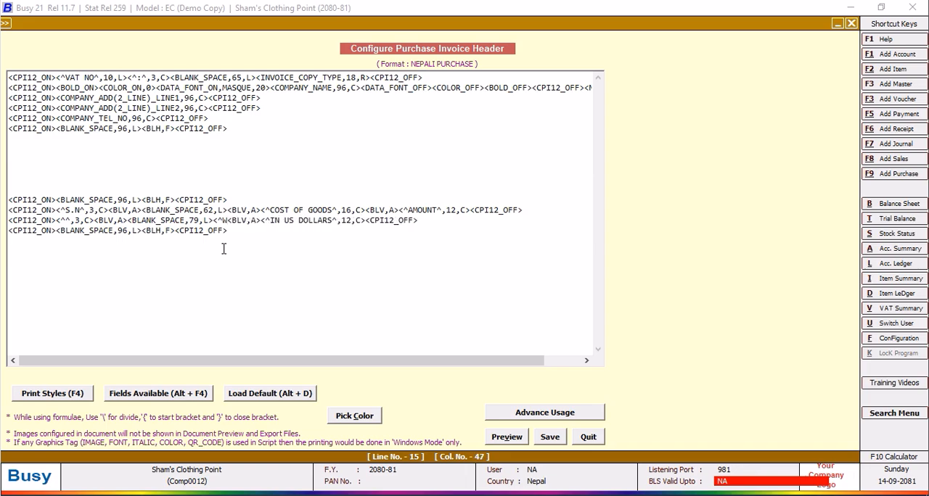
pyautogui.write('ITH ALL ')
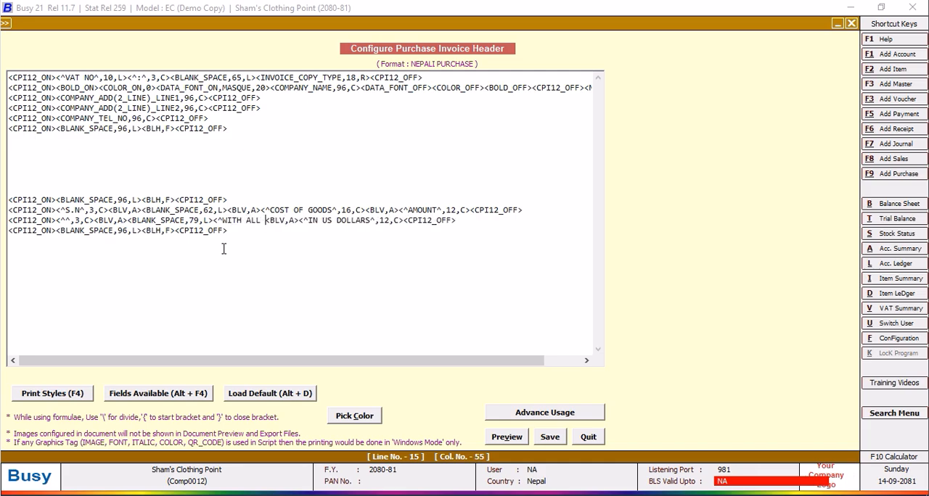
pyautogui.write('OVER HEAD')
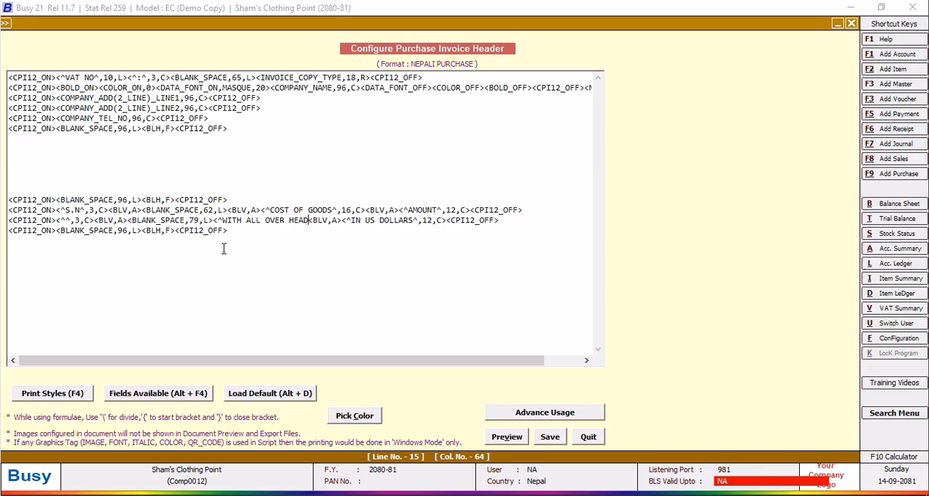
pyautogui.write('S')
pyautogui.write('^')
pyautogui.write(',16')
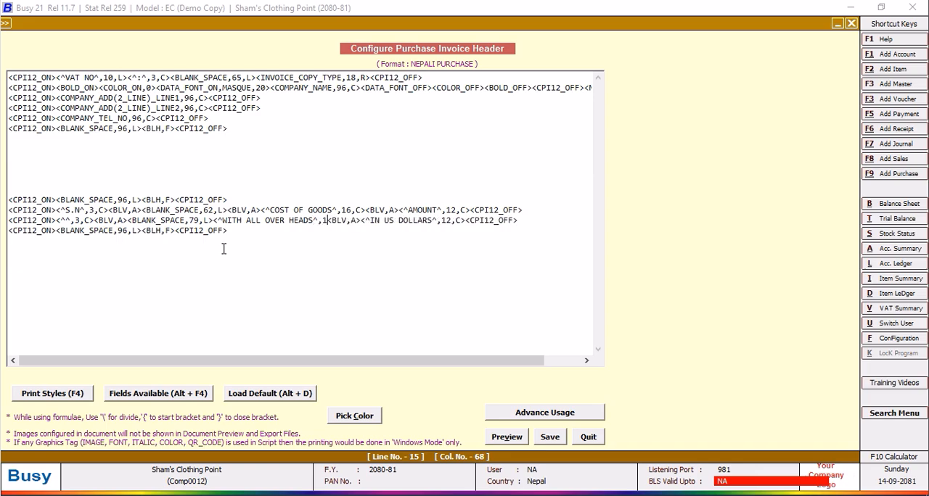
pyautogui.write(',C>')
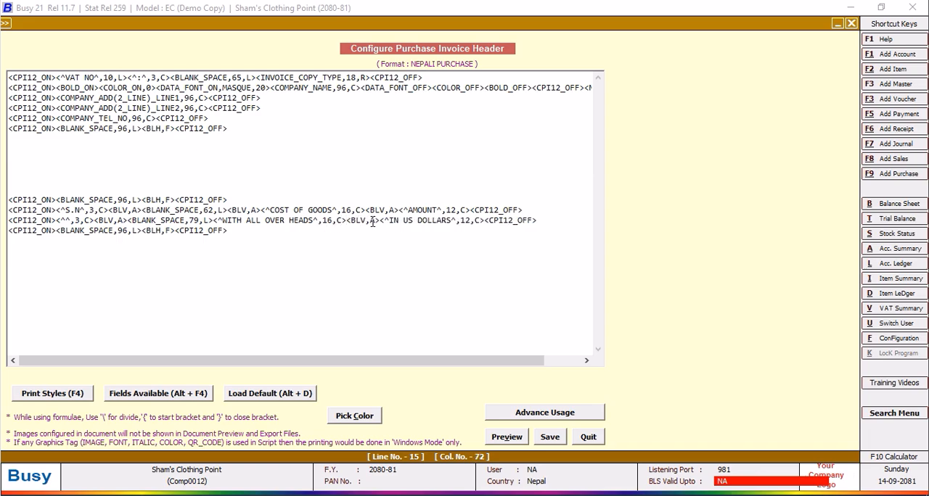
# Copy the <BLV,A> tag to just before the WITH ALL OVER HEADS field and set that line's BLANK_SPACE to 62.
pyautogui.moveTo(380, 220); pyautogui.dragTo(351, 220)
pyautogui.rightClick(350, 226)
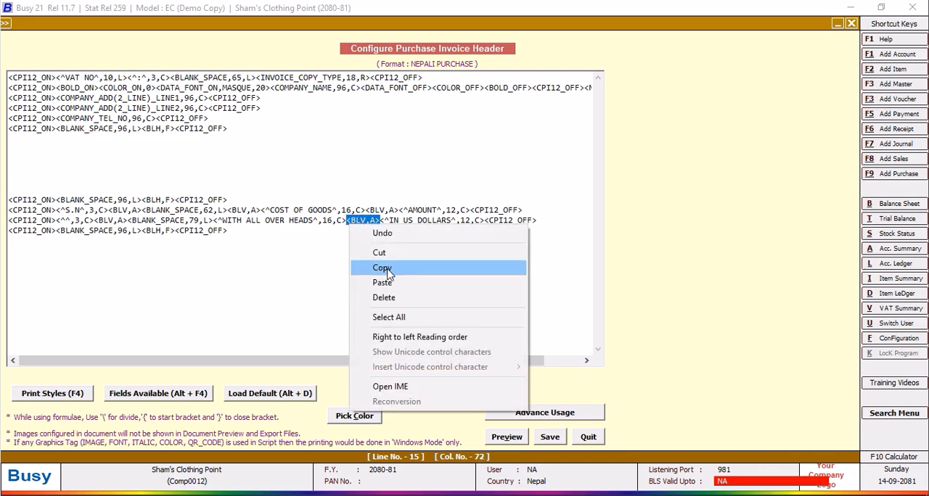
pyautogui.click(387, 268)
pyautogui.rightClick(215, 220)
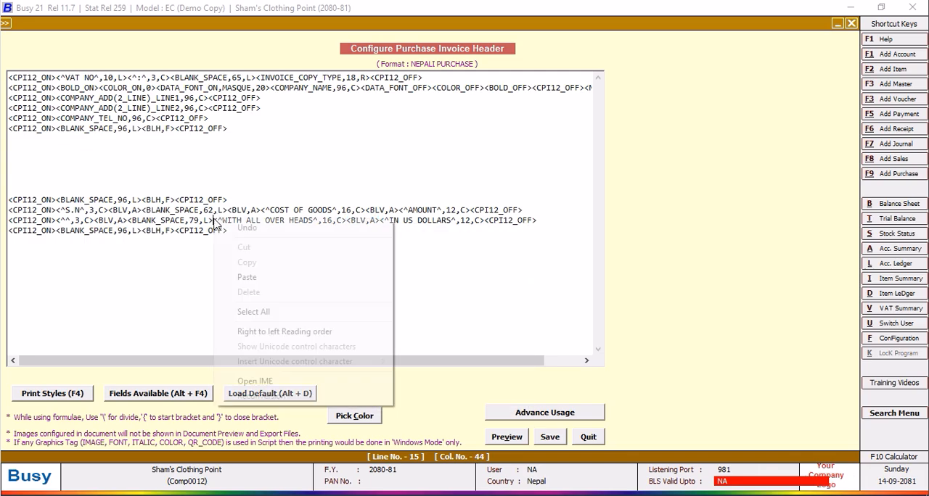
pyautogui.click(243, 273)
pyautogui.press('BackSpace')
pyautogui.press('BackSpace')
pyautogui.write('62')
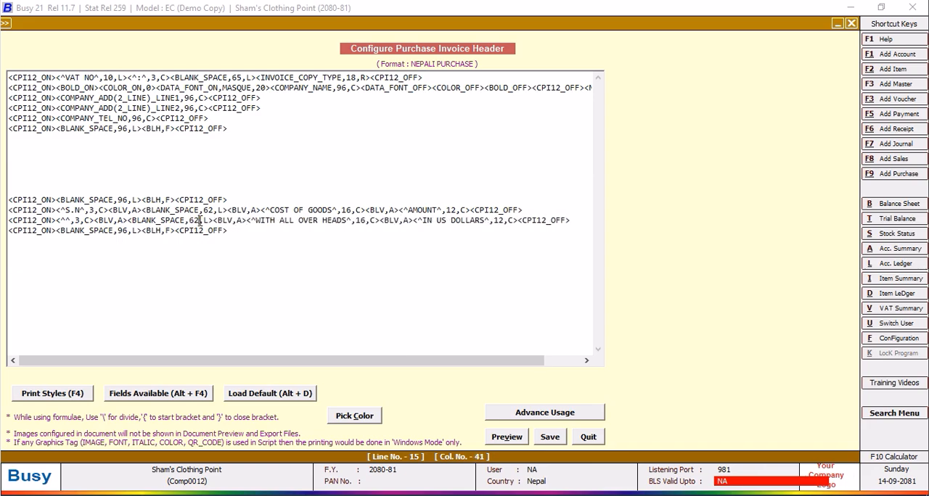
# Save the invoice header, quit the document configuration and open the SQL query executor.
pyautogui.click(549, 437)
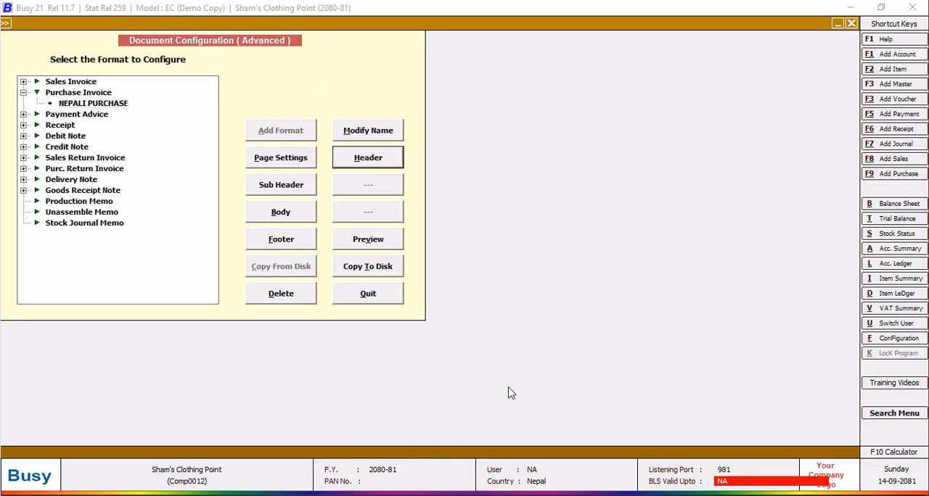
pyautogui.click(367, 294)
pyautogui.click(118, 199)
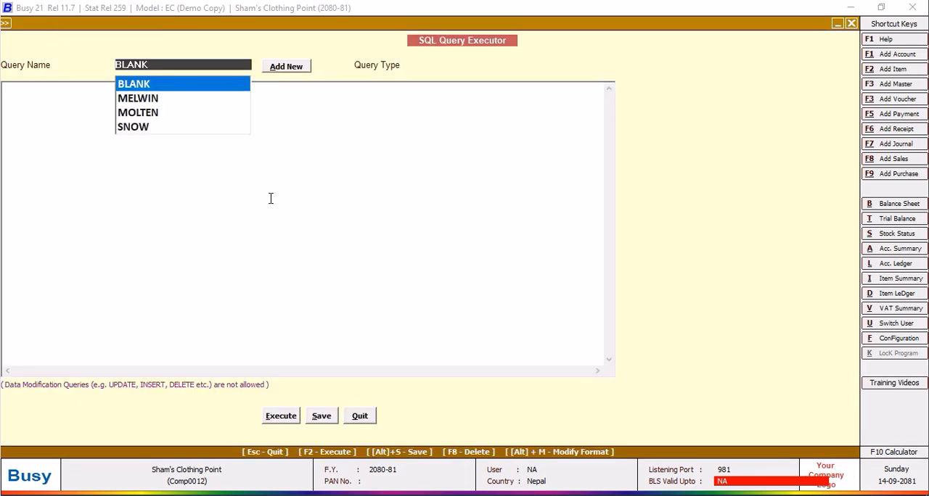
# Quit the SQL query executor and preview the purchase invoice in the NEPALI PURCHASE format.
pyautogui.click(359, 418)
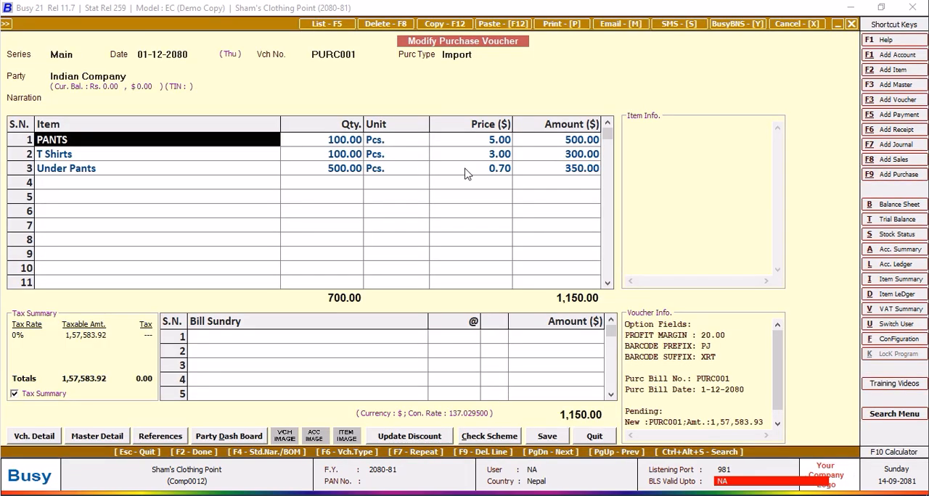
pyautogui.click(574, 30)
pyautogui.click(429, 263)
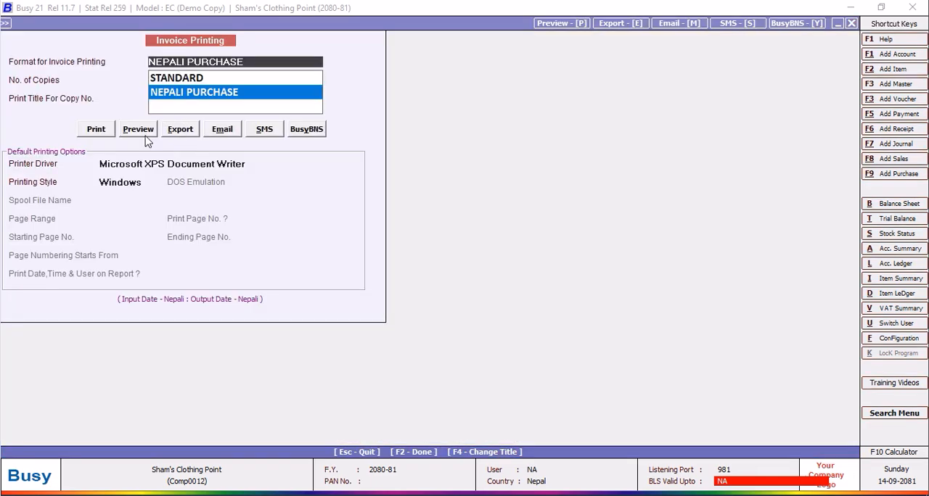
pyautogui.click(139, 131)
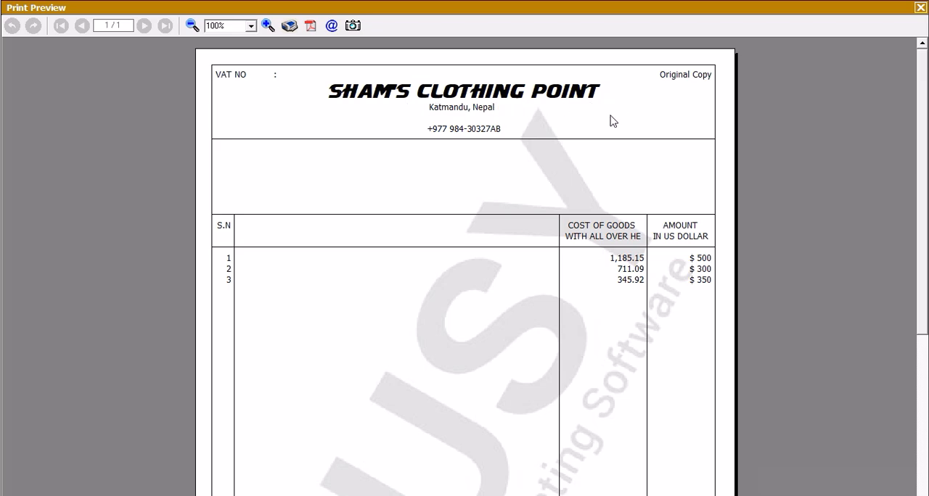
pyautogui.click(920, 9)
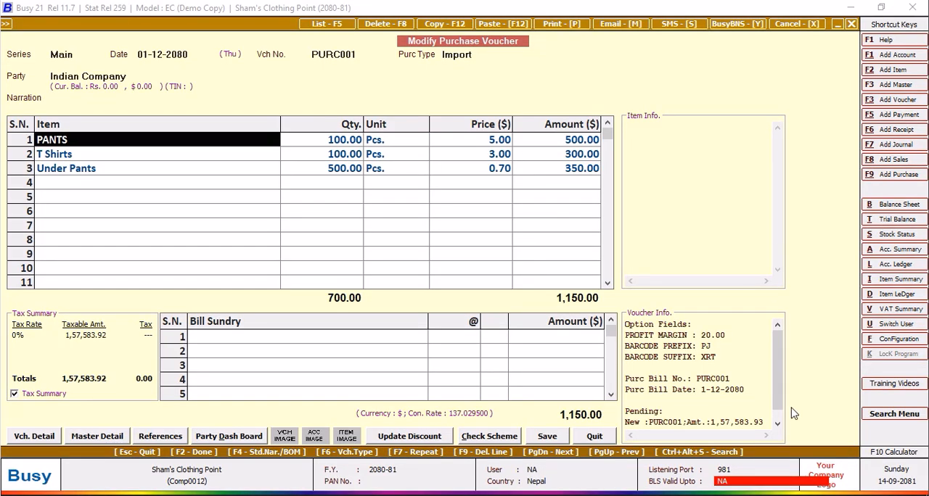
# Open the NEPALI PURCHASE invoice header in the advanced document configuration and delete one blank line above the column headings.
pyautogui.click(888, 340)
pyautogui.click(180, 149)
pyautogui.click(74, 200)
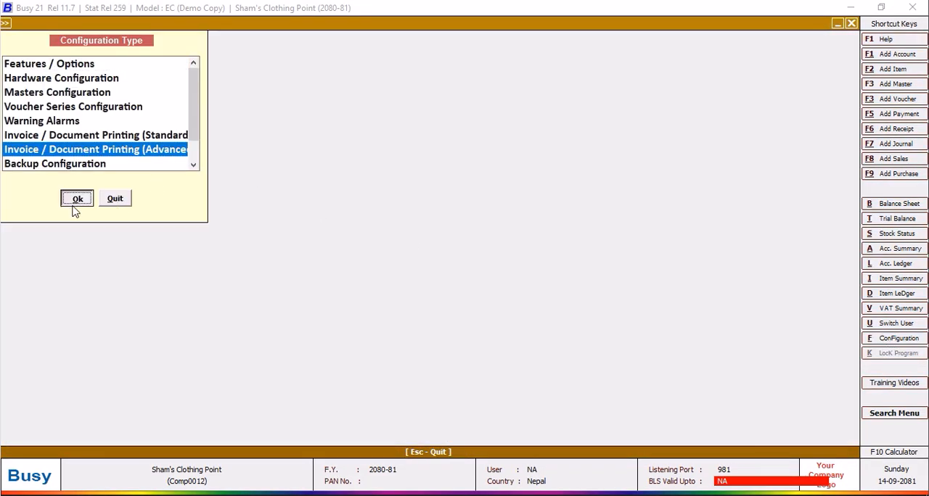
pyautogui.click(24, 93)
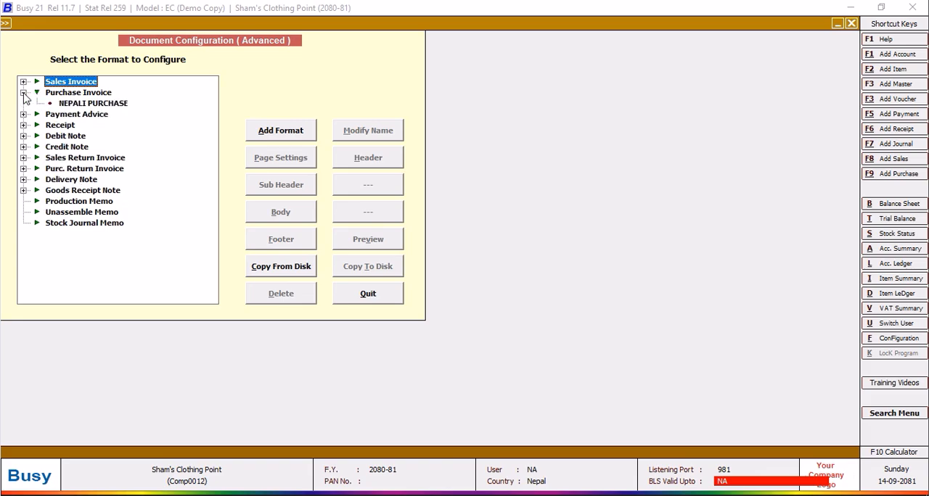
pyautogui.click(78, 104)
pyautogui.click(367, 167)
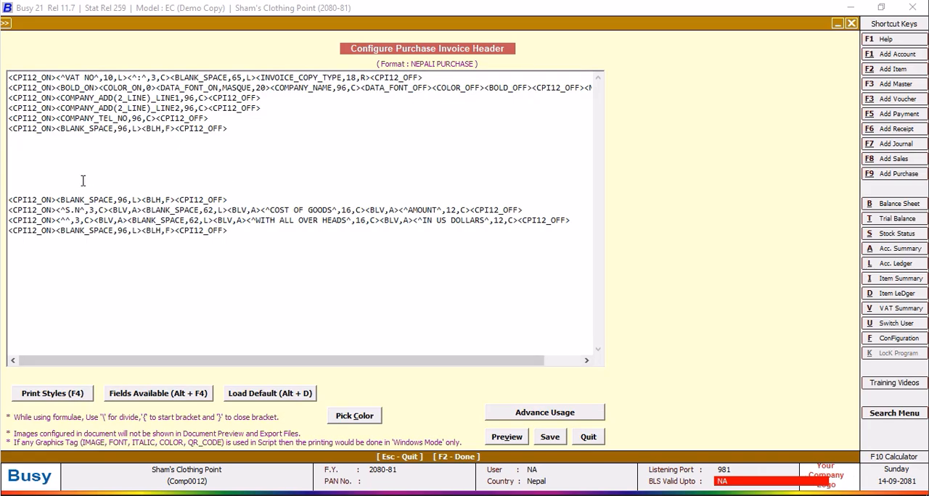
pyautogui.click(70, 178)
pyautogui.press('Delete')
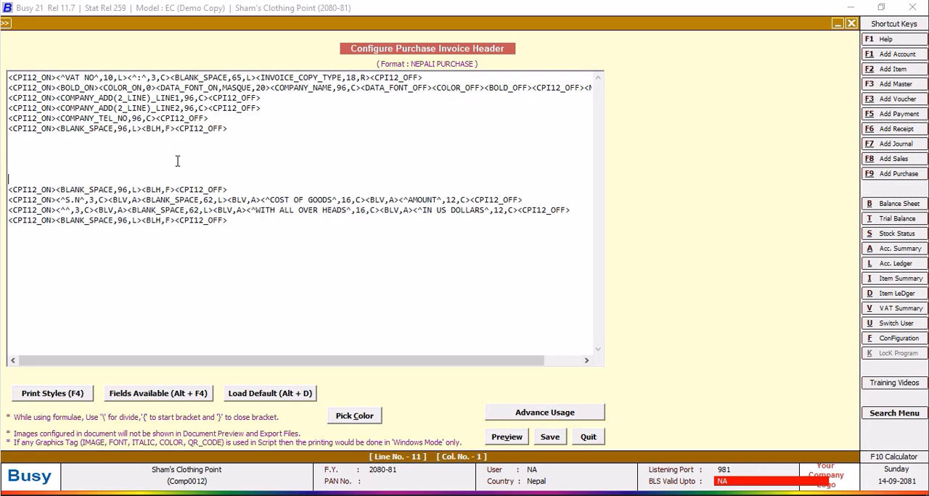
# Duplicate the header's WITH ALL OVER HEADS line directly below itself.
pyautogui.click(573, 209)
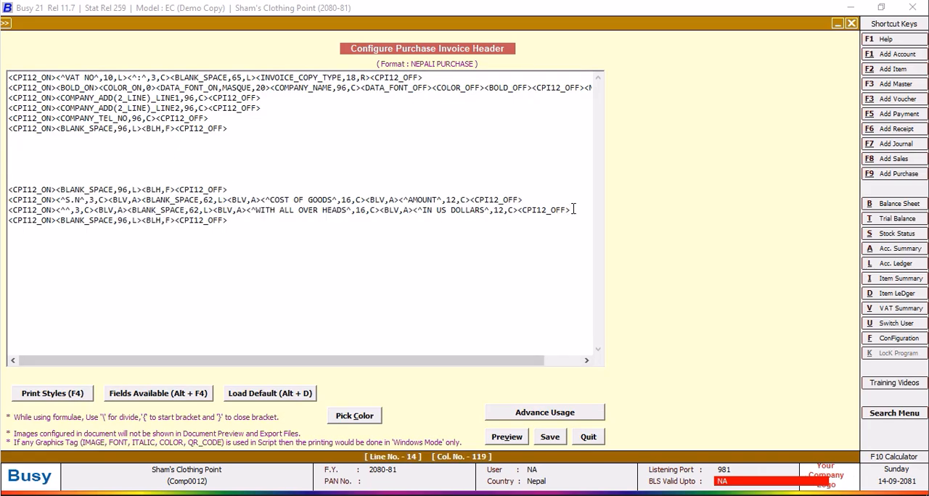
pyautogui.press('Return')
pyautogui.moveTo(576, 211); pyautogui.dragTo(7, 210)
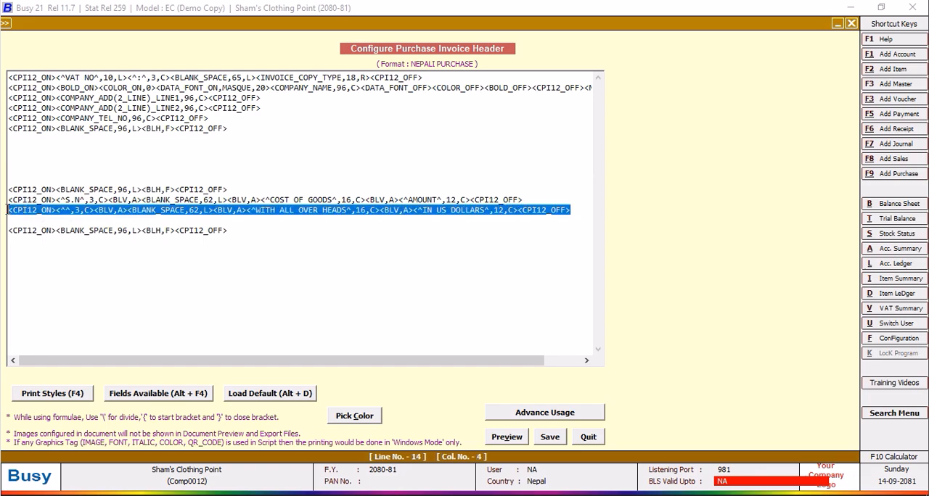
pyautogui.rightClick(35, 219)
pyautogui.click(66, 261)
pyautogui.click(35, 219)
pyautogui.rightClick(36, 220)
pyautogui.click(66, 276)
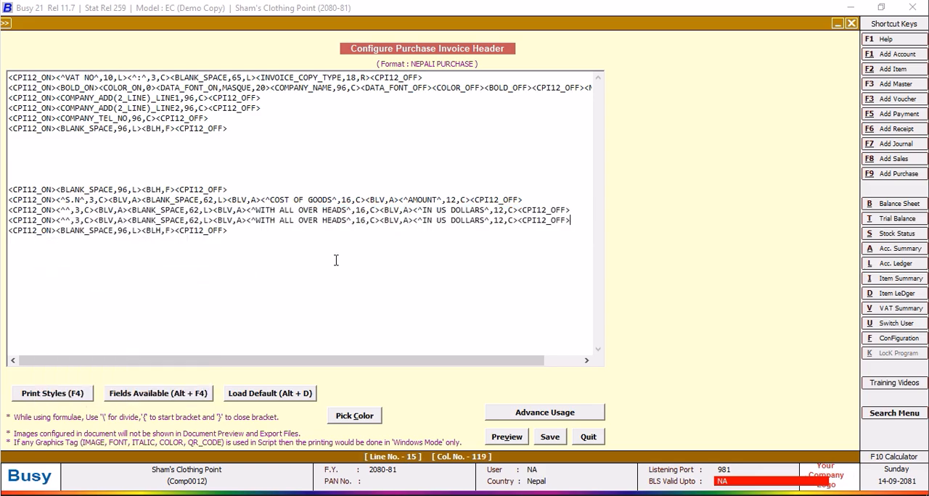
# Split the heading over the two lines, leaving WITH ALL OVER on the original and only HEADS on the duplicate.
pyautogui.click(347, 209)
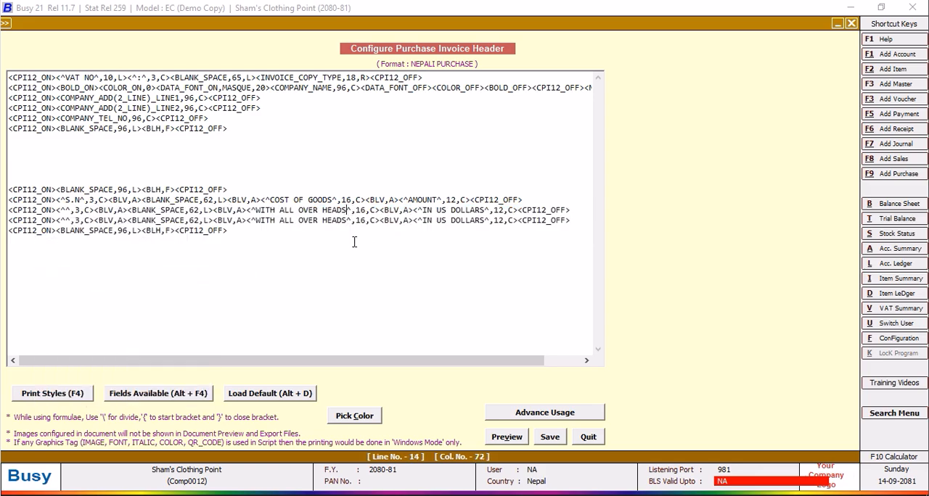
pyautogui.press('BackSpace')
pyautogui.press('BackSpace')
pyautogui.press('BackSpace')
pyautogui.press('BackSpace')
pyautogui.press('BackSpace')
pyautogui.press('BackSpace')
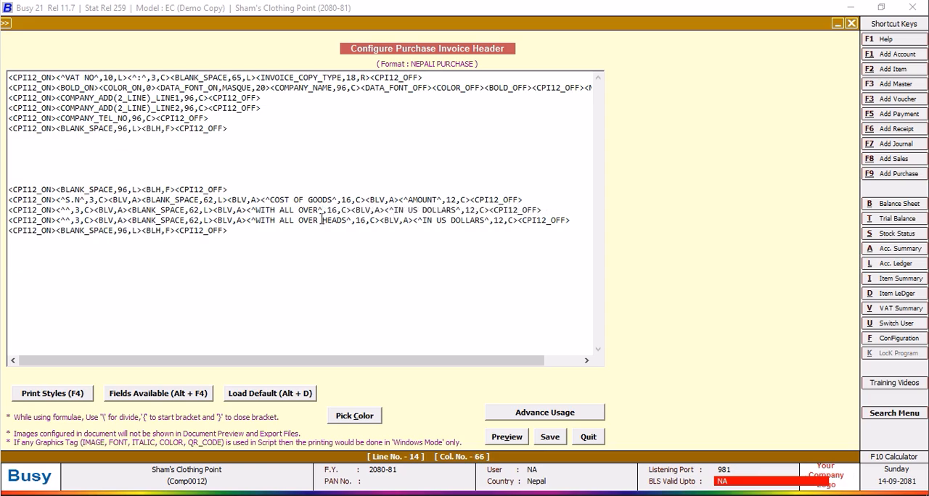
pyautogui.press('BackSpace')
pyautogui.press('BackSpace')
pyautogui.press('BackSpace')
pyautogui.press('BackSpace')
pyautogui.press('BackSpace')
pyautogui.press('BackSpace')
pyautogui.press('BackSpace')
pyautogui.press('BackSpace')
pyautogui.press('BackSpace')
pyautogui.press('BackSpace')
pyautogui.press('BackSpace')
pyautogui.press('BackSpace')
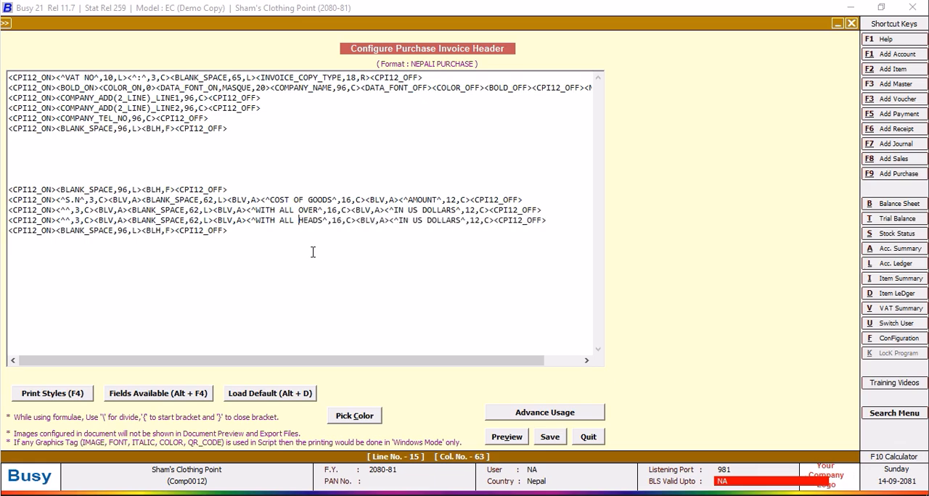
pyautogui.press('BackSpace')
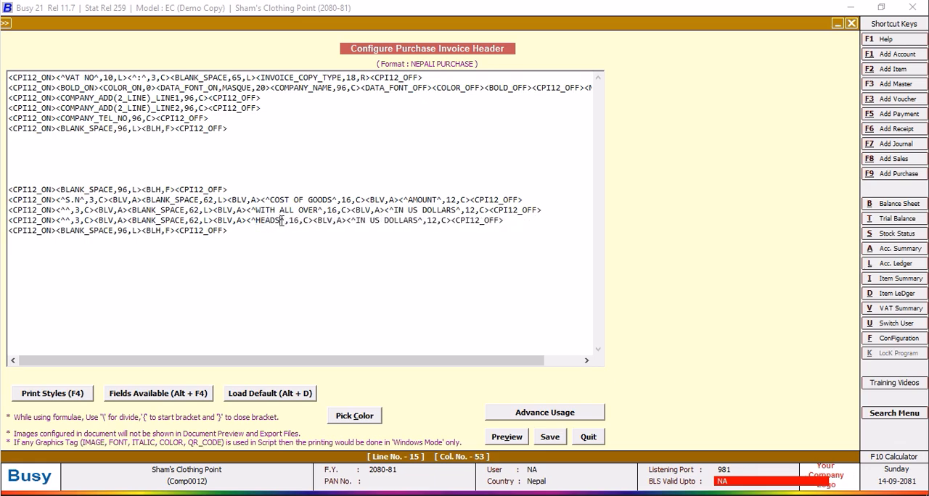
# Extend the HEADS text on the duplicated header line to HEADS IN NPR.
pyautogui.write('CHARGE')
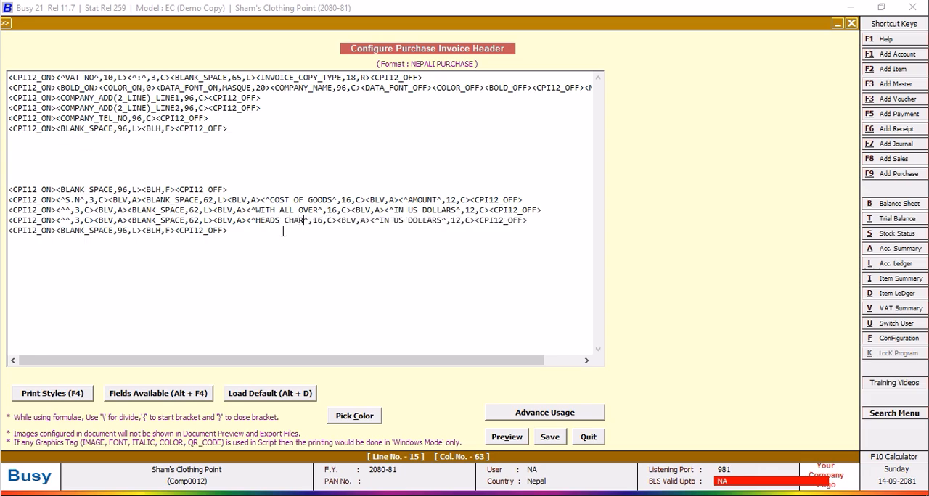
pyautogui.write('S IN ')
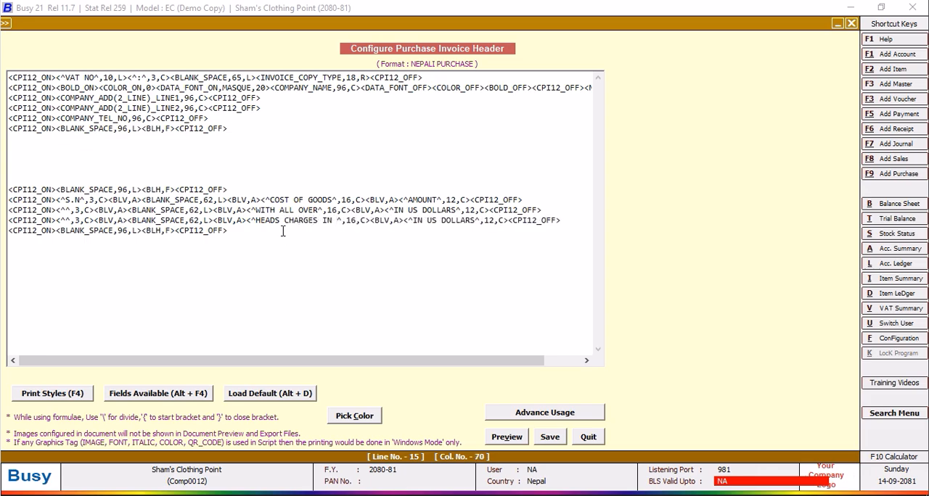
pyautogui.write('NPR')
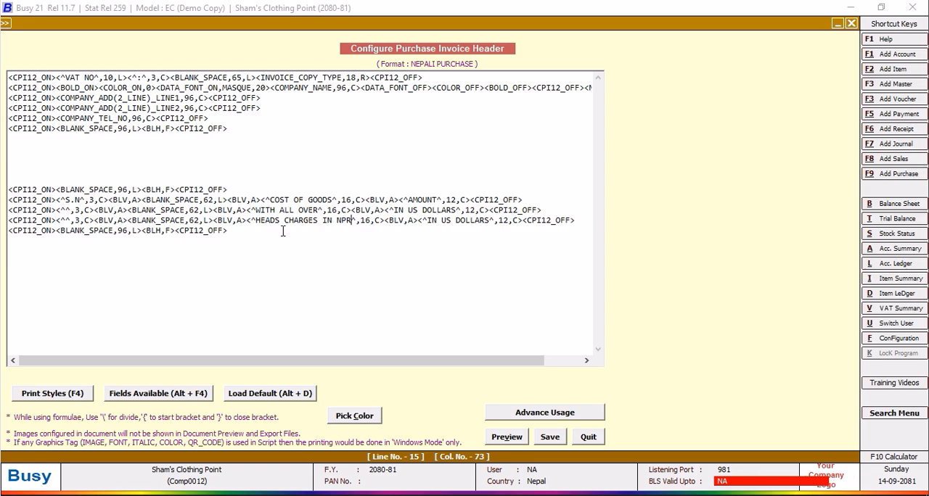
pyautogui.click(324, 220)
pyautogui.press('BackSpace')
pyautogui.press('BackSpace')
pyautogui.press('BackSpace')
pyautogui.press('BackSpace')
pyautogui.press('BackSpace')
pyautogui.press('BackSpace')
pyautogui.press('BackSpace')
pyautogui.press('BackSpace')
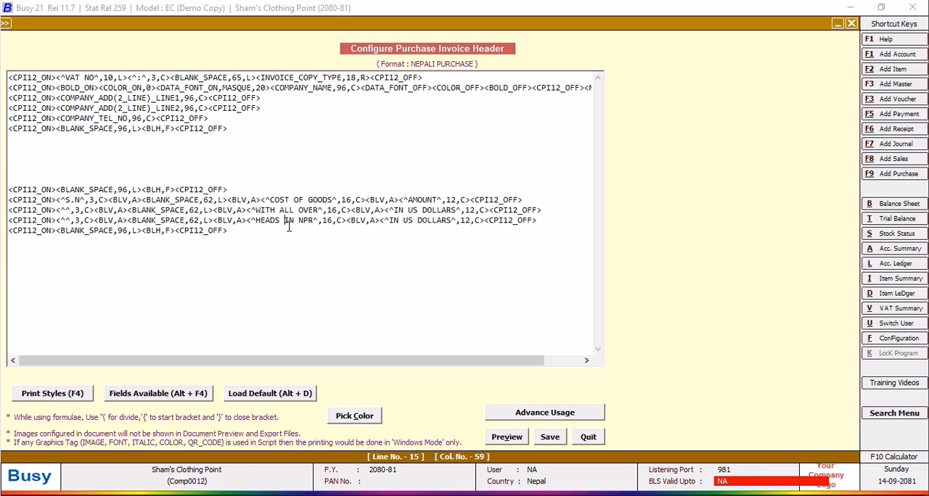
# Reword the duplicated line's heading to HEADS IN NEPALI RUPEES and save the invoice header.
pyautogui.click(314, 222)
pyautogui.press('BackSpace')
pyautogui.press('BackSpace')
pyautogui.press('BackSpace')
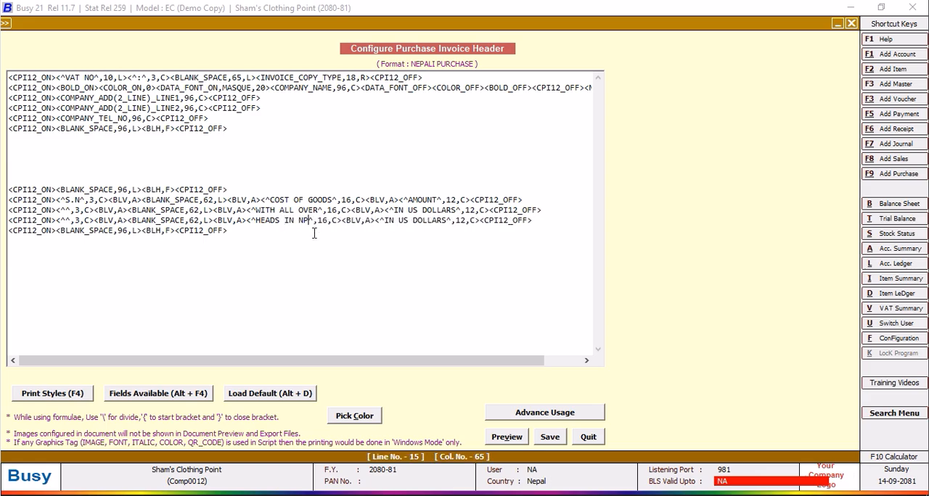
pyautogui.write('NEPALI ')
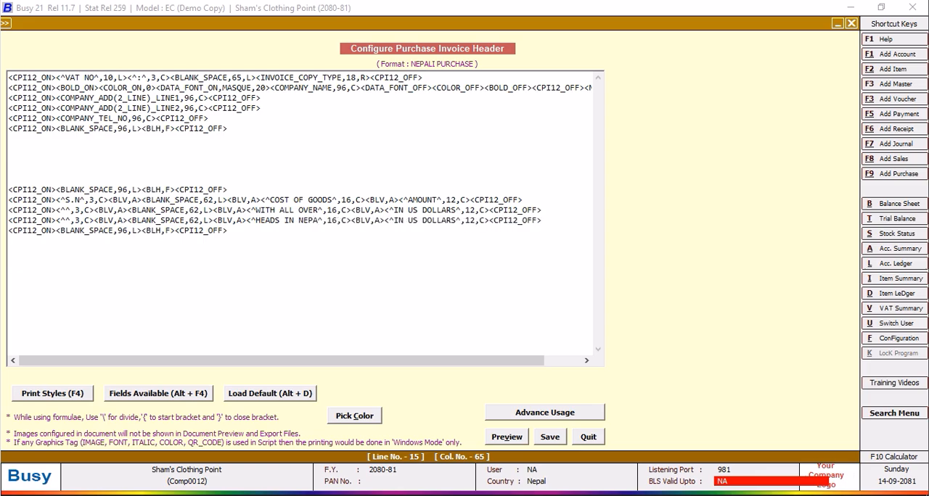
pyautogui.write('R')
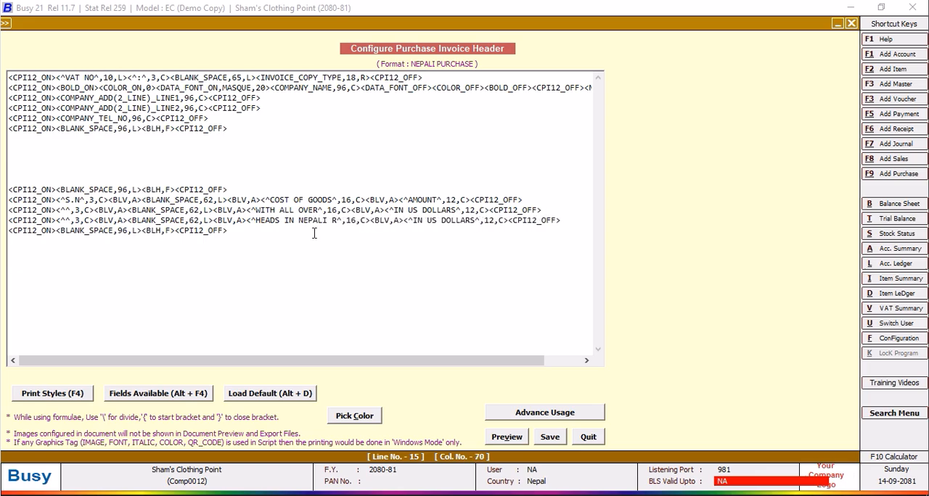
pyautogui.write('UPEE')
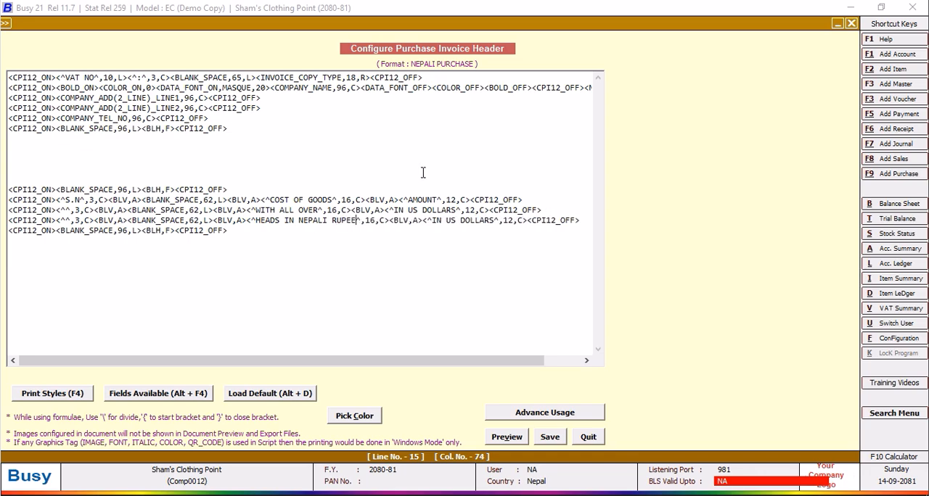
pyautogui.write('S')
pyautogui.click(550, 438)
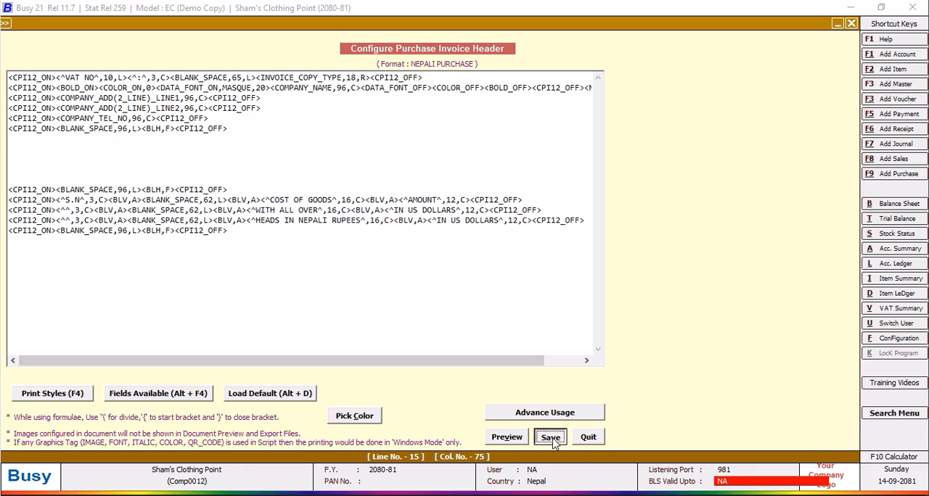
# Quit the document configuration and check the revised headings in a NEPALI PURCHASE print preview of the voucher.
pyautogui.click(369, 293)
pyautogui.click(116, 201)
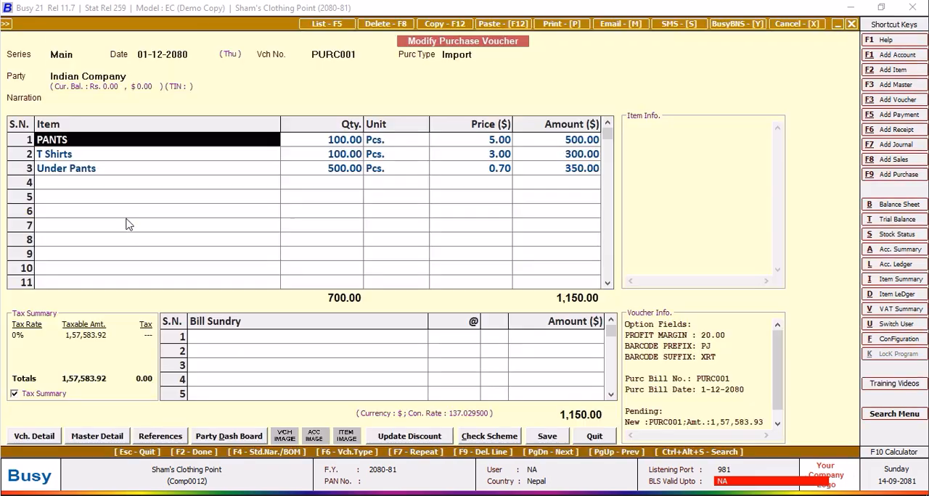
pyautogui.click(551, 24)
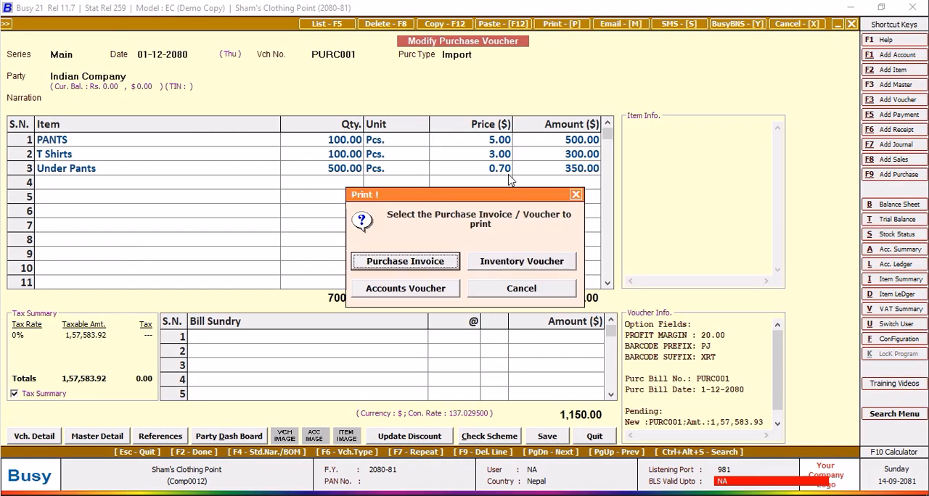
pyautogui.click(433, 263)
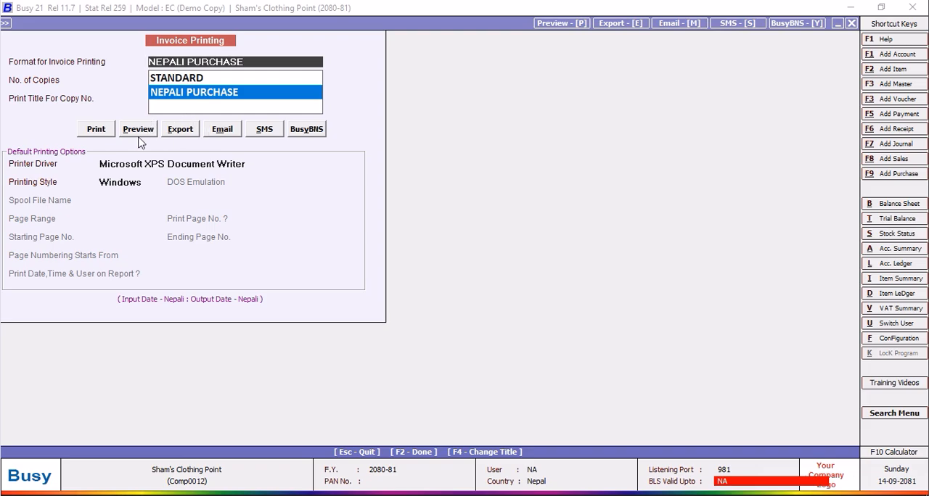
pyautogui.click(137, 130)
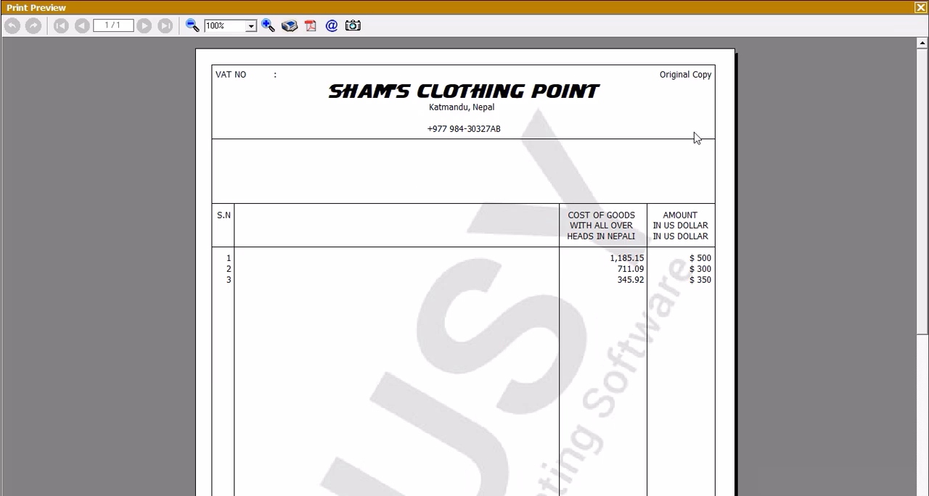
pyautogui.click(919, 9)
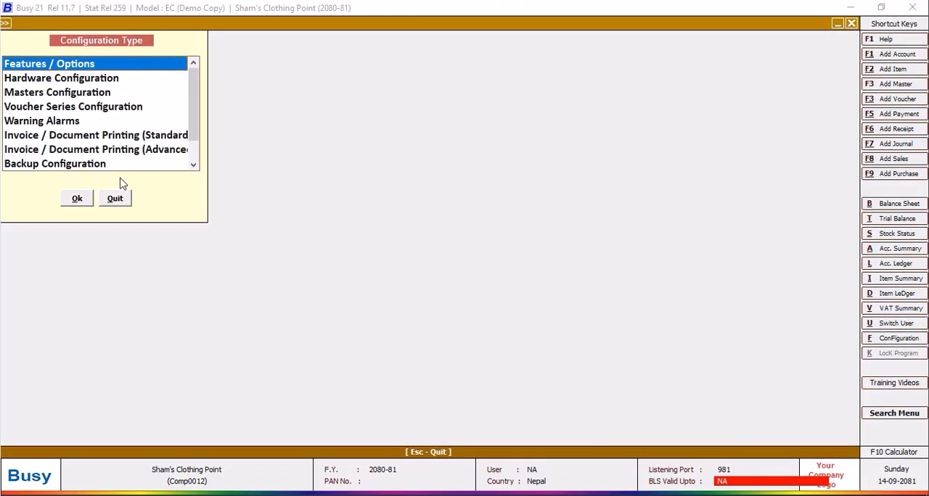
# Reopen the NEPALI PURCHASE header and remove the word IN from the HEADS IN NEPALI RUPEES text.
pyautogui.click(138, 149)
pyautogui.click(80, 202)
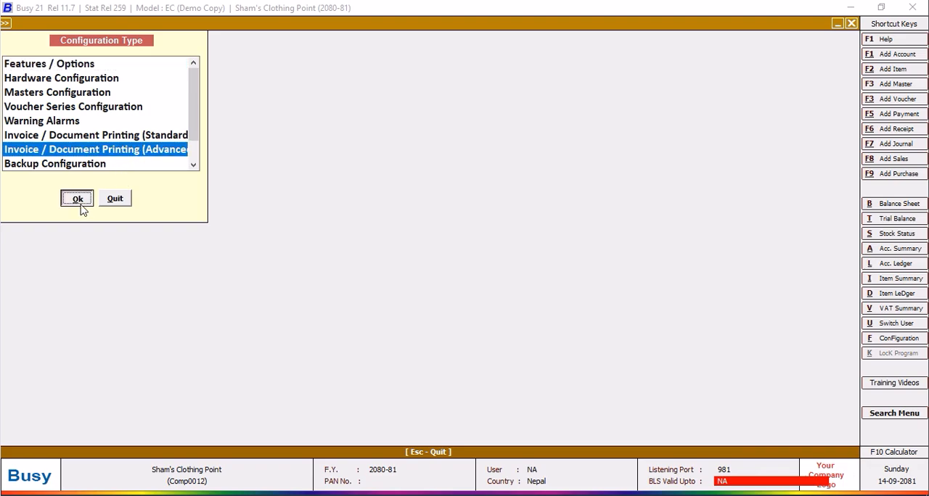
pyautogui.click(23, 92)
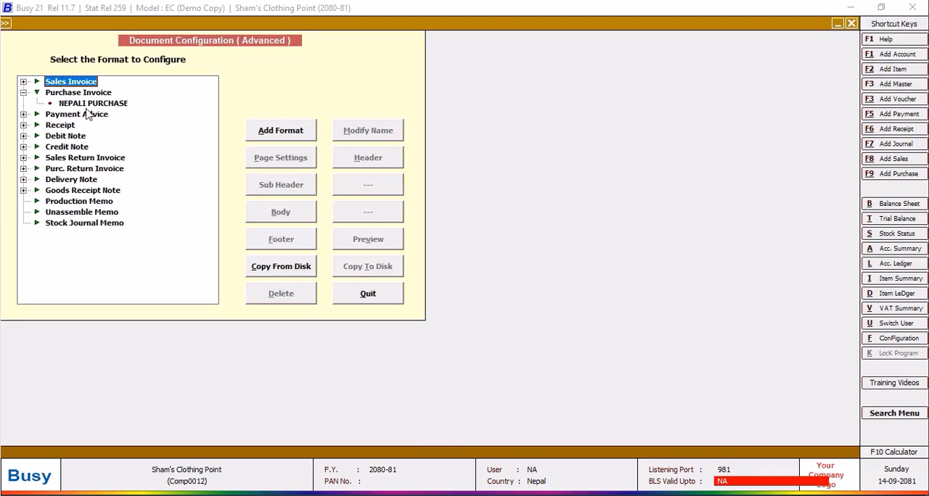
pyautogui.click(90, 103)
pyautogui.click(376, 164)
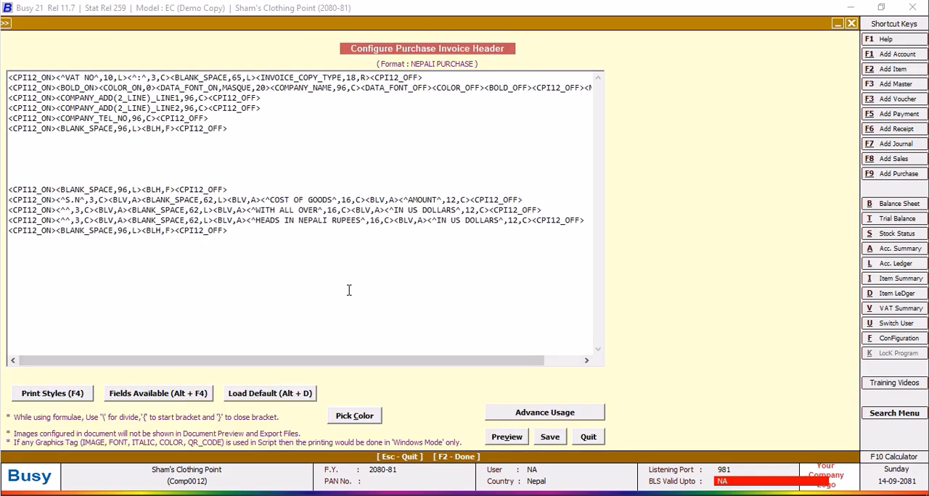
pyautogui.click(296, 220)
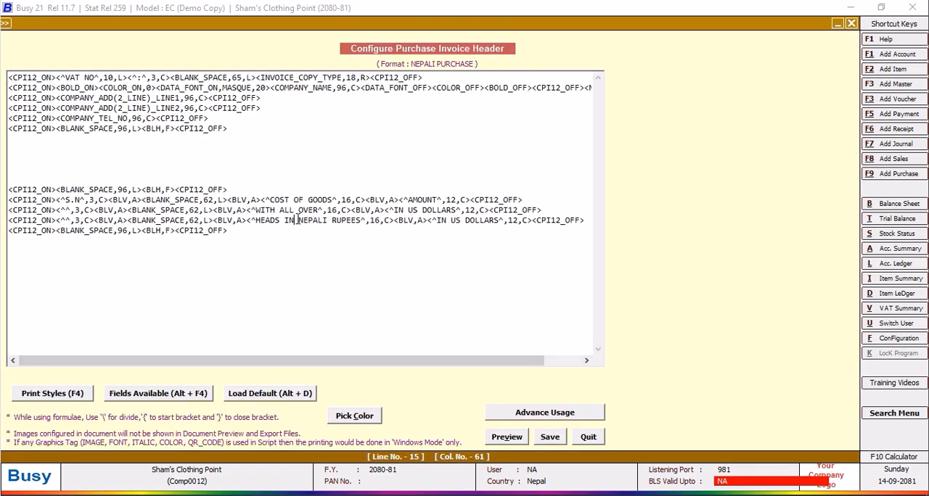
pyautogui.press('BackSpace')
pyautogui.press('BackSpace')
pyautogui.press('BackSpace')
pyautogui.press('BackSpace')
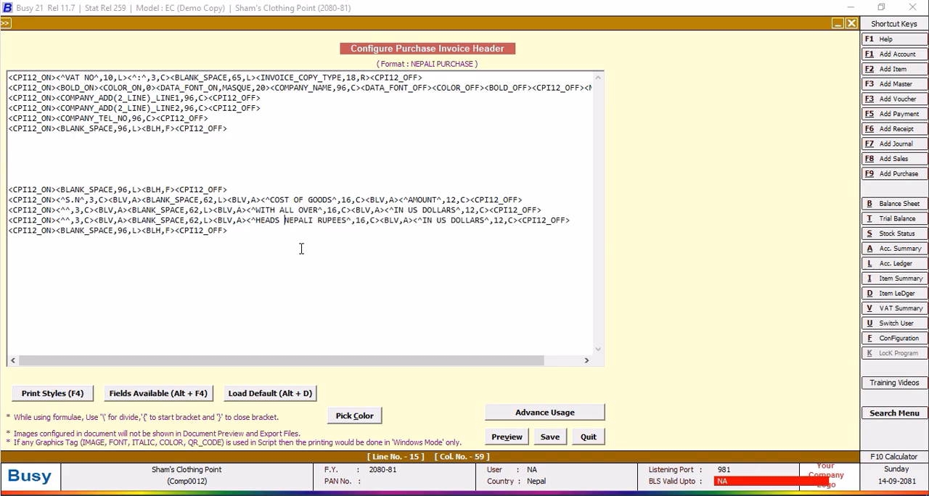
# Abbreviate RUPEES to Rs in the HEADS NEPALI heading.
pyautogui.click(342, 220)
pyautogui.press('BackSpace')
pyautogui.press('BackSpace')
pyautogui.press('BackSpace')
pyautogui.press('BackSpace')
pyautogui.press('BackSpace')
pyautogui.write('s.pS')
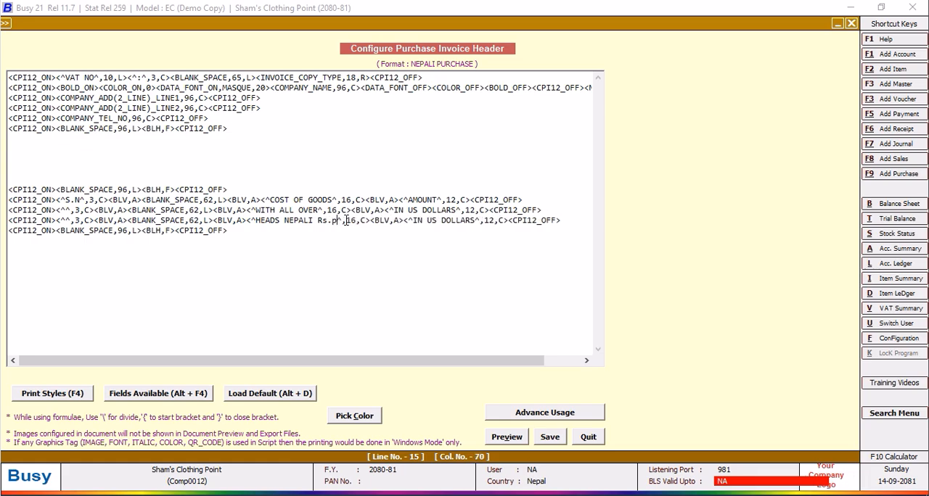
pyautogui.press('BackSpace')
pyautogui.press('BackSpace')
pyautogui.press('BackSpace')
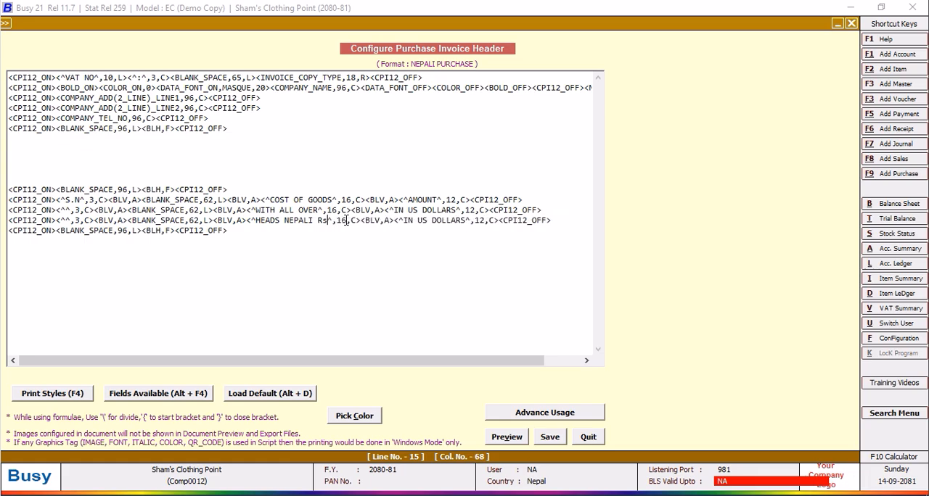
# Extend the third-line cost heading to HEADS NEPALI Rs.Ps and save the purchase invoice header.
pyautogui.write('.Ps')
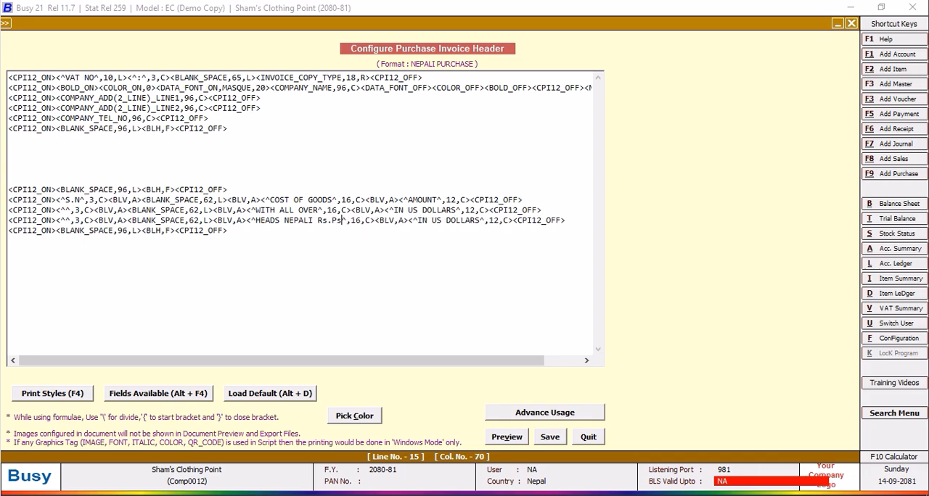
pyautogui.click(549, 437)
pyautogui.click(391, 301)
# Check the shortened cost heading in a NEPALI PURCHASE print preview of the purchase voucher, and close the preview.
pyautogui.click(114, 200)
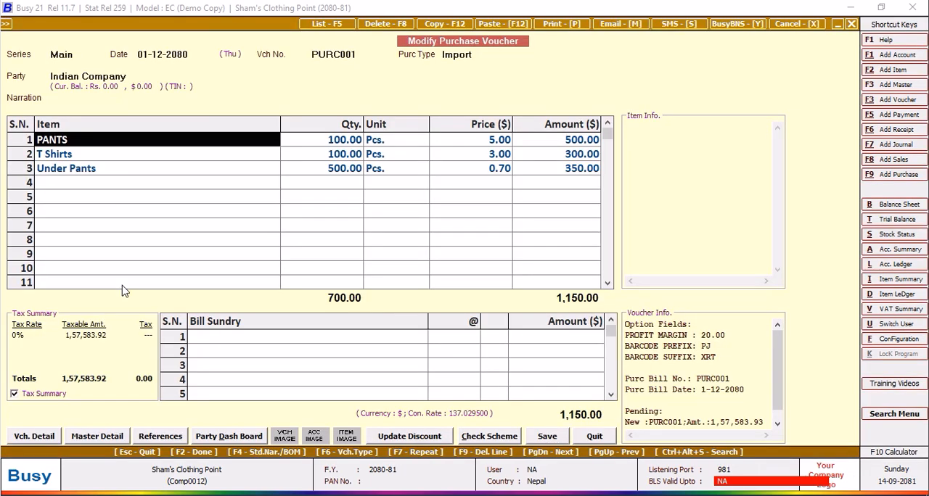
pyautogui.click(557, 24)
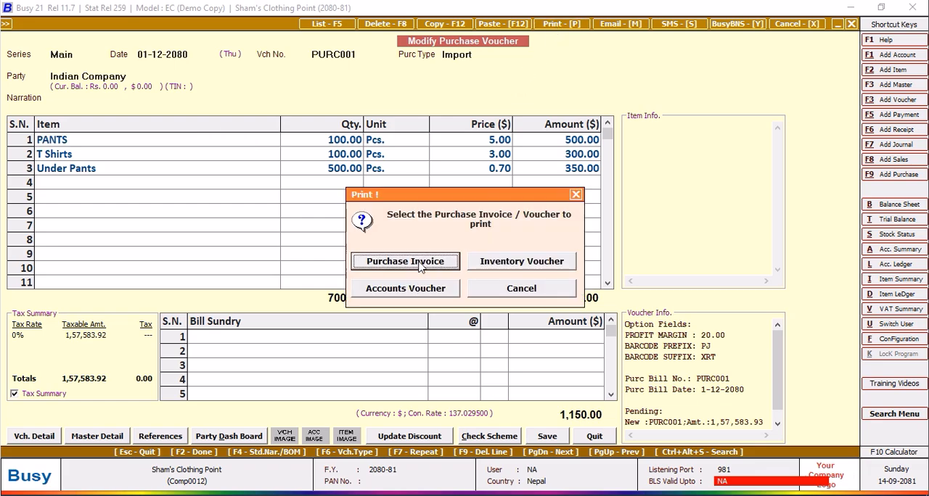
pyautogui.click(419, 265)
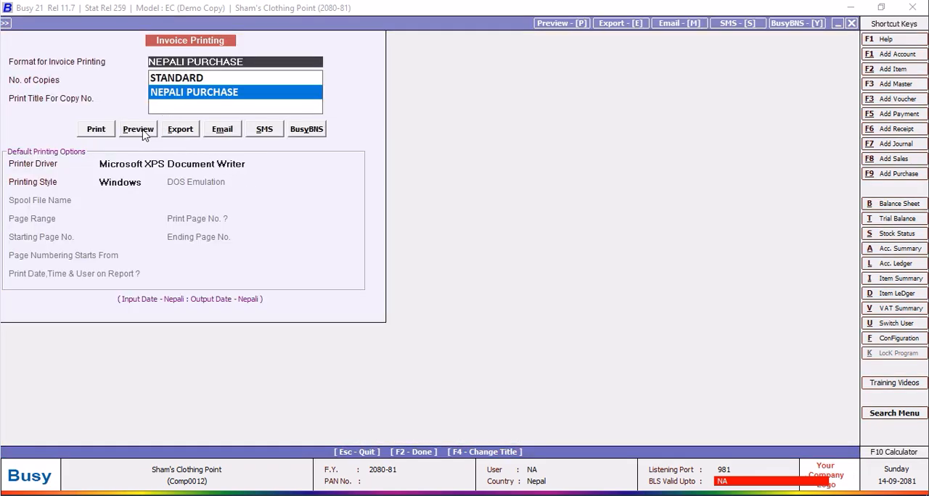
pyautogui.click(139, 130)
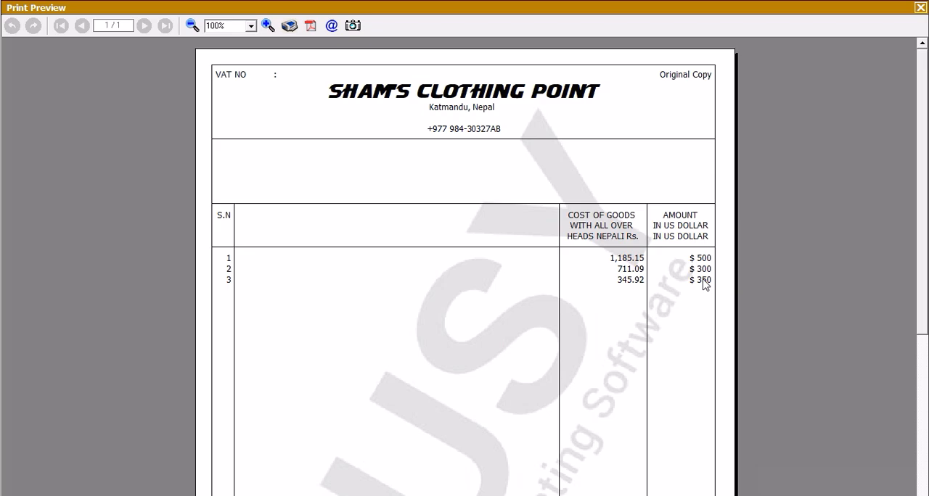
pyautogui.click(918, 8)
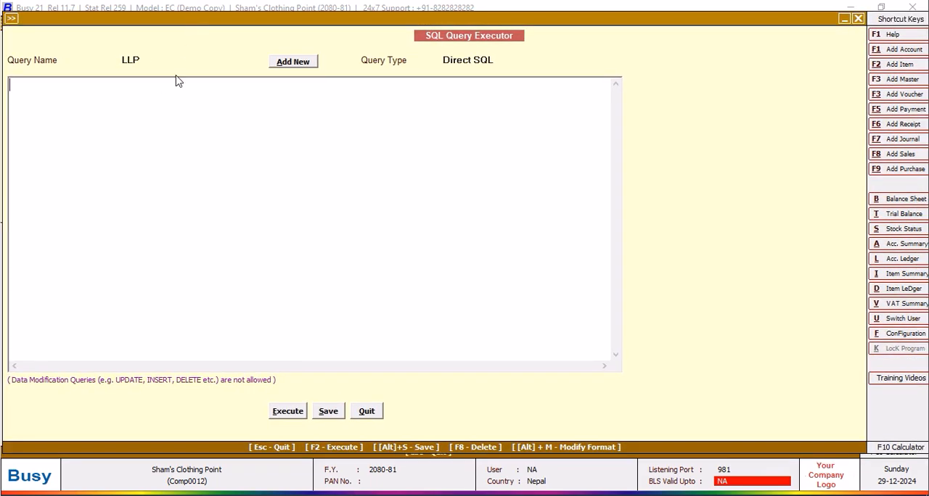
# Start the LLP query with Select Tran2.D6 from Tran2.
pyautogui.write('Select ')
pyautogui.write('Tran')
pyautogui.write('2.D')
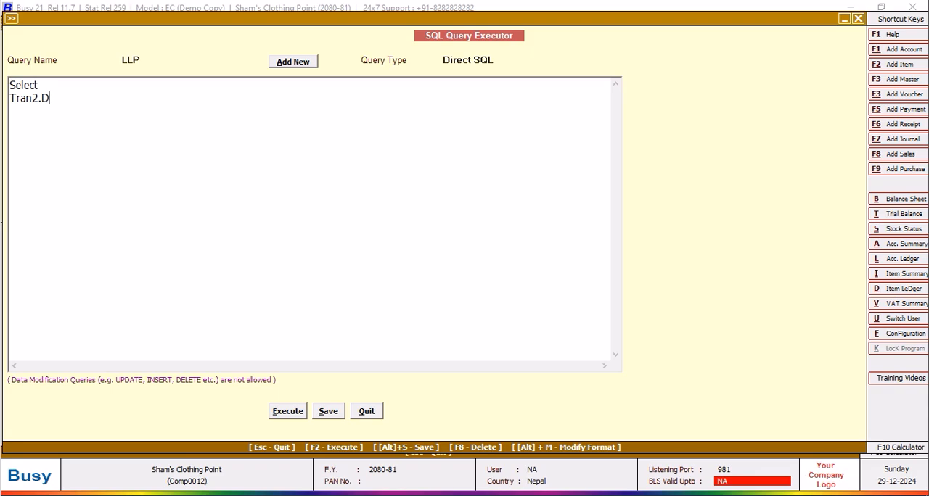
pyautogui.write('6')
pyautogui.press('Return')
pyautogui.write('from tran')
pyautogui.press('BackSpace')
pyautogui.press('BackSpace')
pyautogui.press('BackSpace')
pyautogui.press('BackSpace')
pyautogui.write('Tran2 Where ')
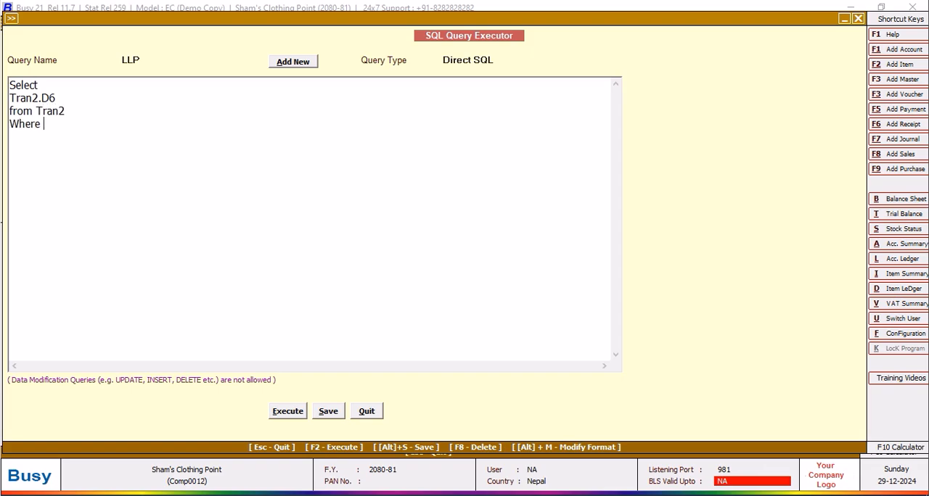
pyautogui.write('Tran2.VchType=2 and ')
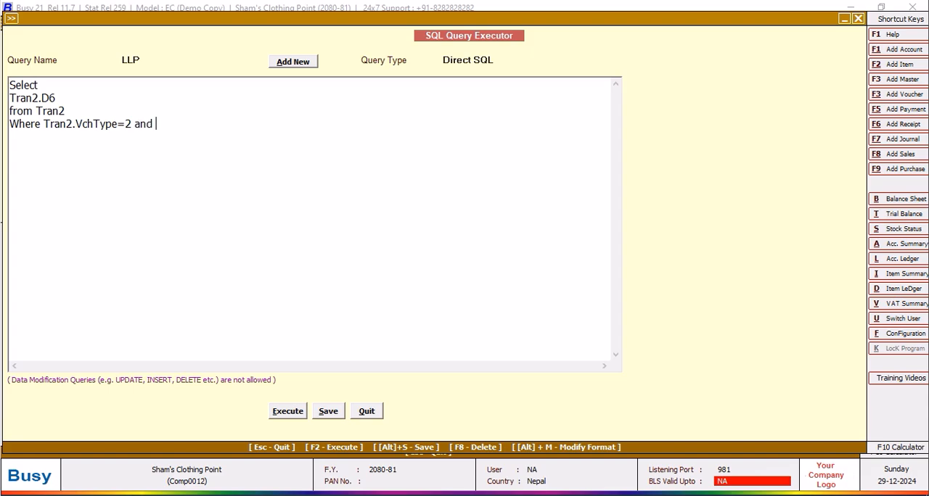
pyautogui.write('tran2.RecTYPE')
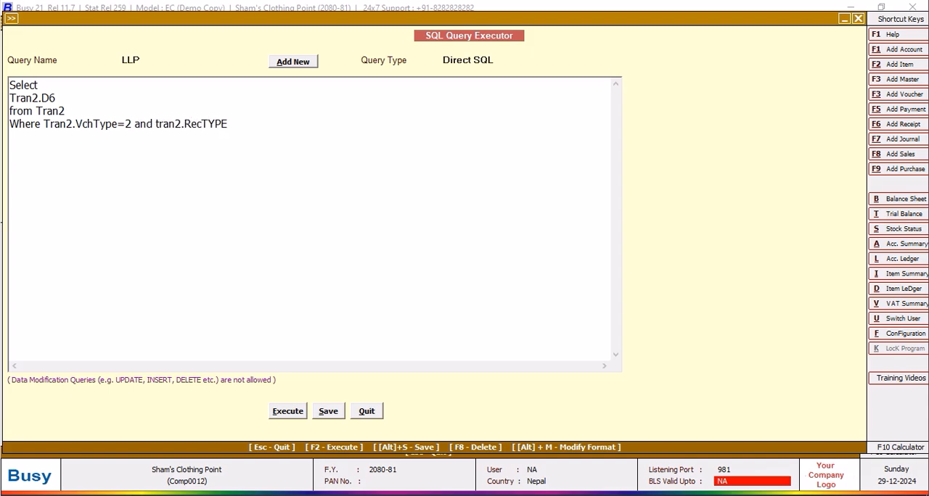
# Add the condition Where Tran2.VchType=2 and tran2.RecType=2 to the LLP query.
pyautogui.press('BackSpace')
pyautogui.press('BackSpace')
pyautogui.press('BackSpace')
pyautogui.write('ype=2')
# Capitalize the T in Tran2.RecType, execute the query and review its D6 values.
pyautogui.click(159, 124)
pyautogui.press('BackSpace')
pyautogui.write('t')
pyautogui.press('BackSpace')
pyautogui.write('T')
pyautogui.click(287, 412)
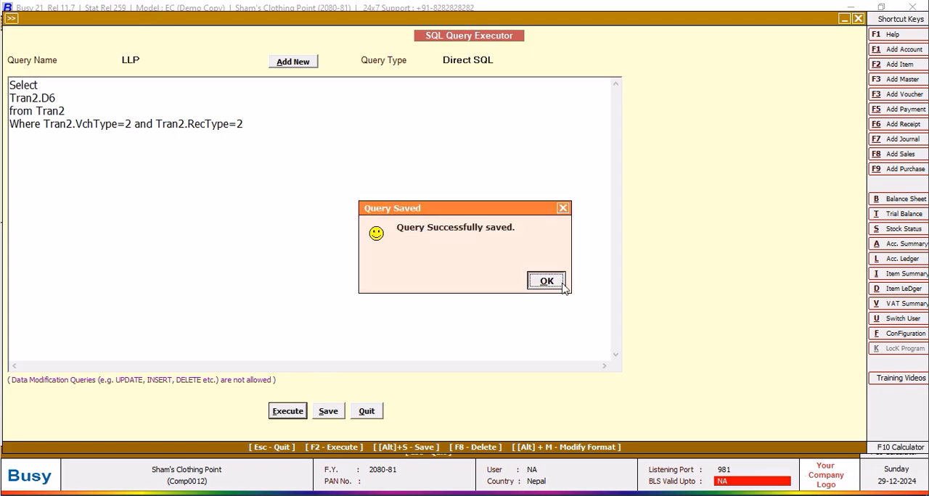
pyautogui.click(563, 286)
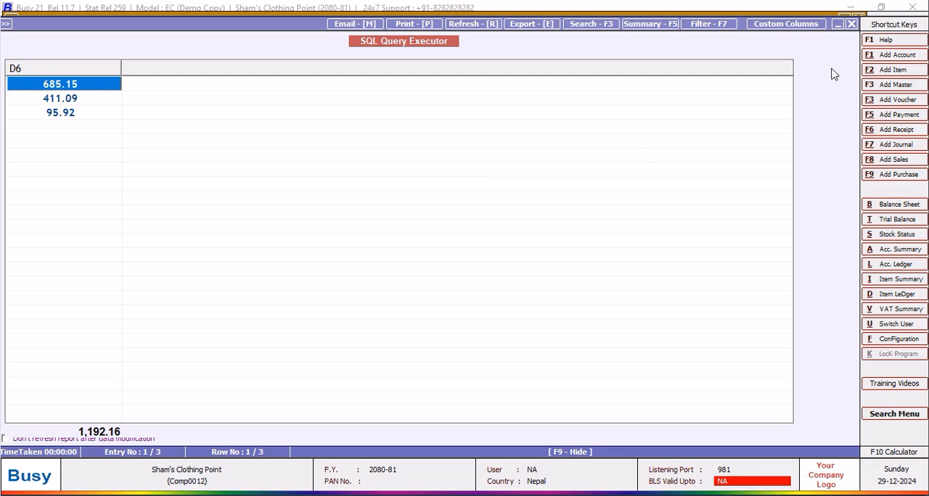
pyautogui.click(852, 26)
# Try Tran2.D7*tran2.d6 as the selected expression and execute the query to check its values.
pyautogui.click(77, 95)
pyautogui.press('BackSpace')
pyautogui.write('7')
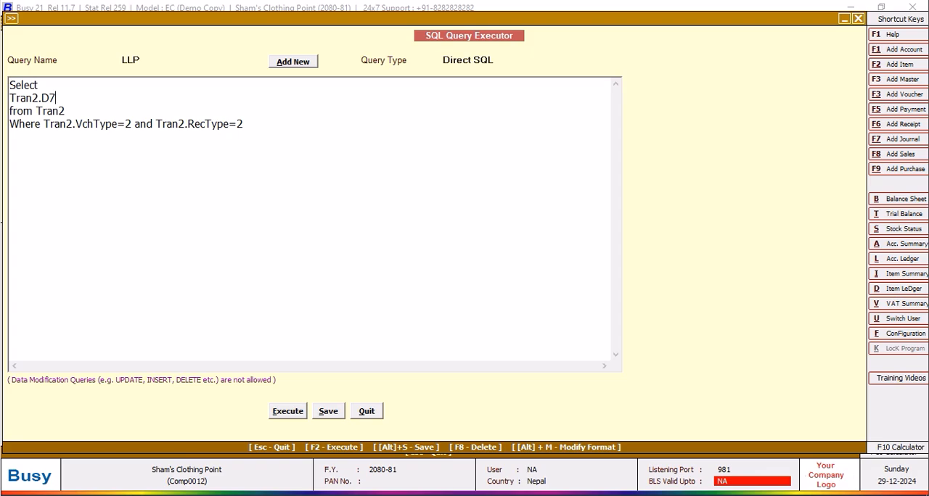
pyautogui.write('*tran2.d6')
pyautogui.click(287, 412)
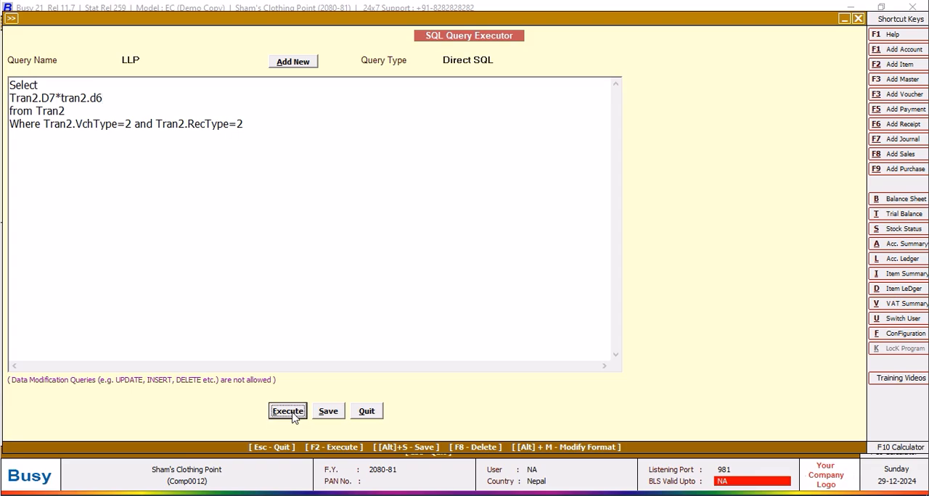
pyautogui.click(539, 284)
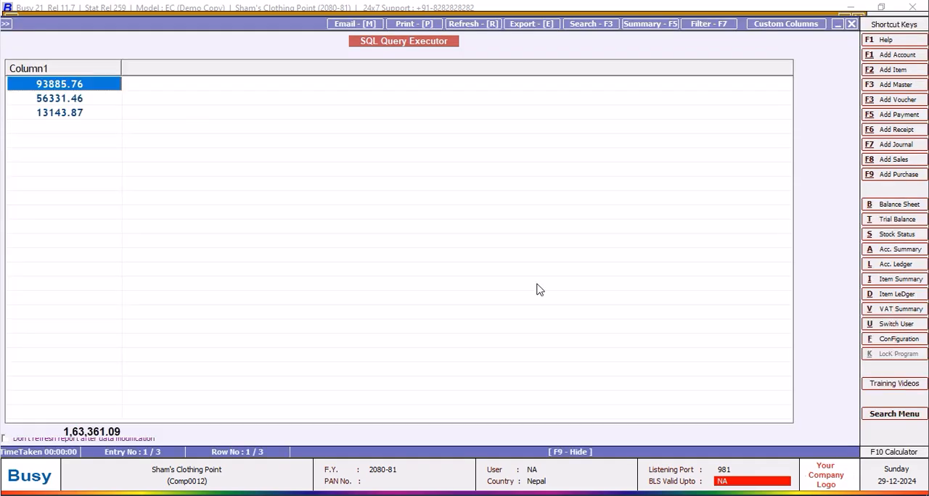
pyautogui.click(851, 24)
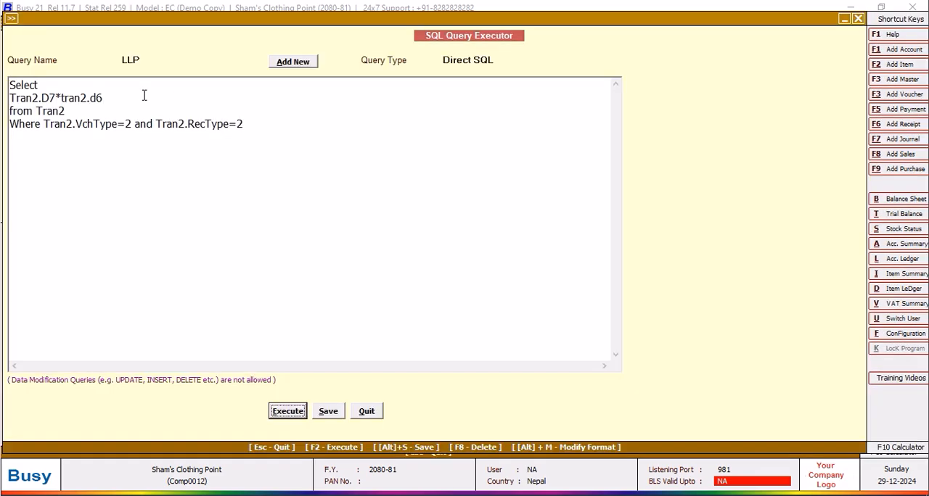
# Reduce the selected expression to tran2.d5 and execute the query to check its values.
pyautogui.click(103, 97)
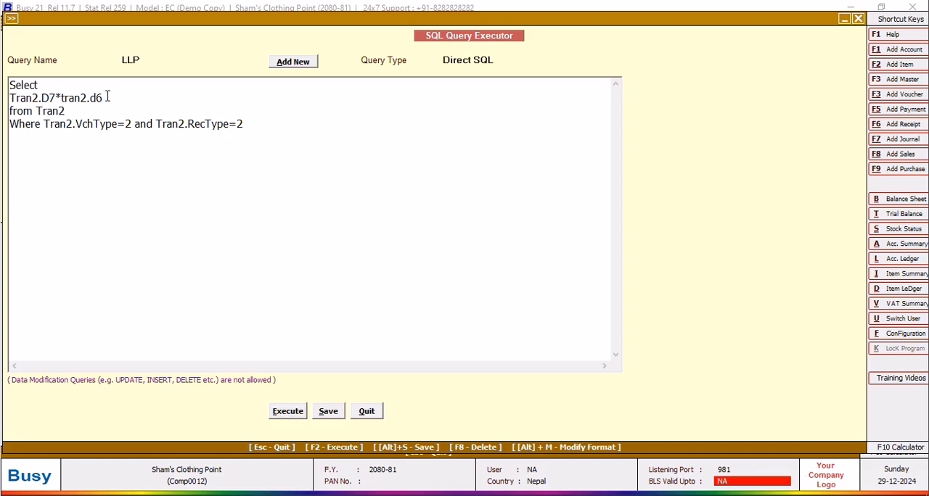
pyautogui.write('5')
pyautogui.moveTo(62, 97); pyautogui.dragTo(9, 99)
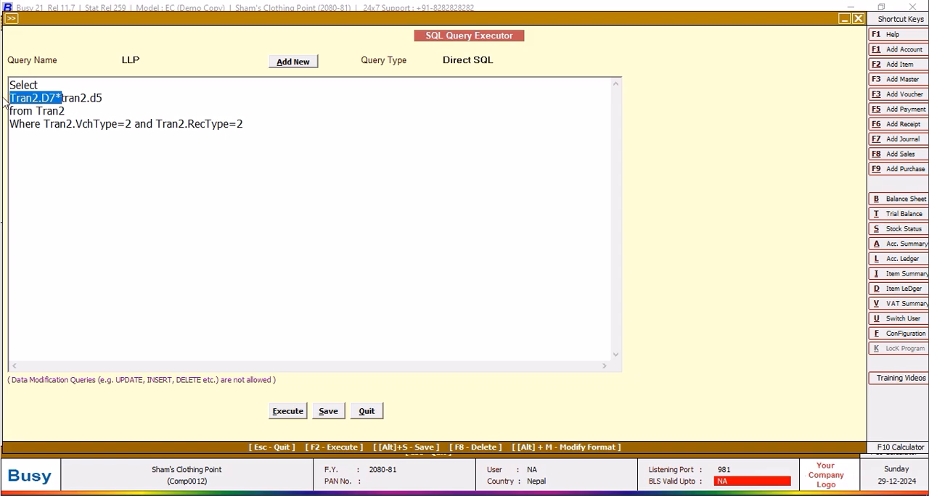
pyautogui.press('Delete')
pyautogui.click(285, 411)
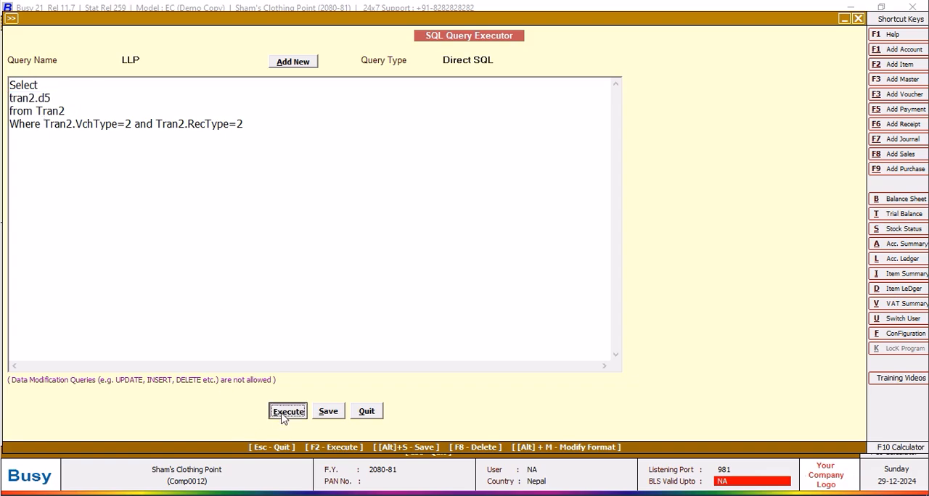
pyautogui.click(549, 276)
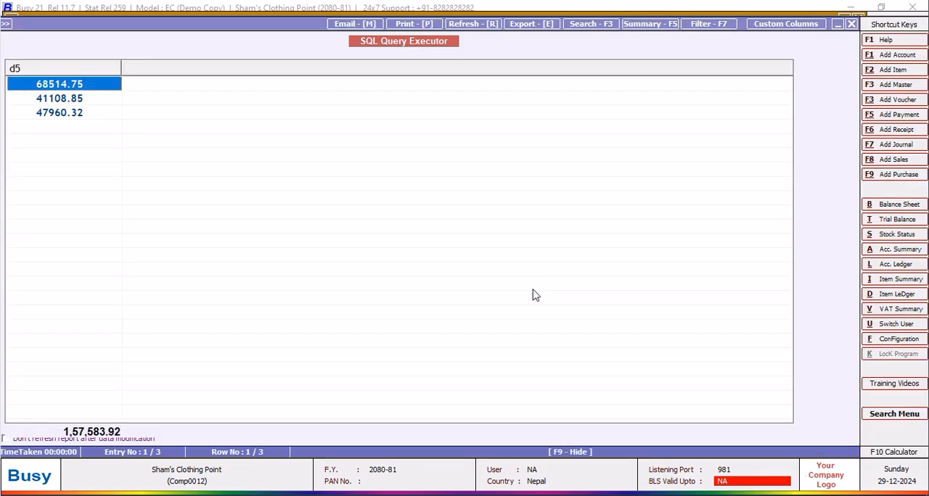
pyautogui.click(851, 24)
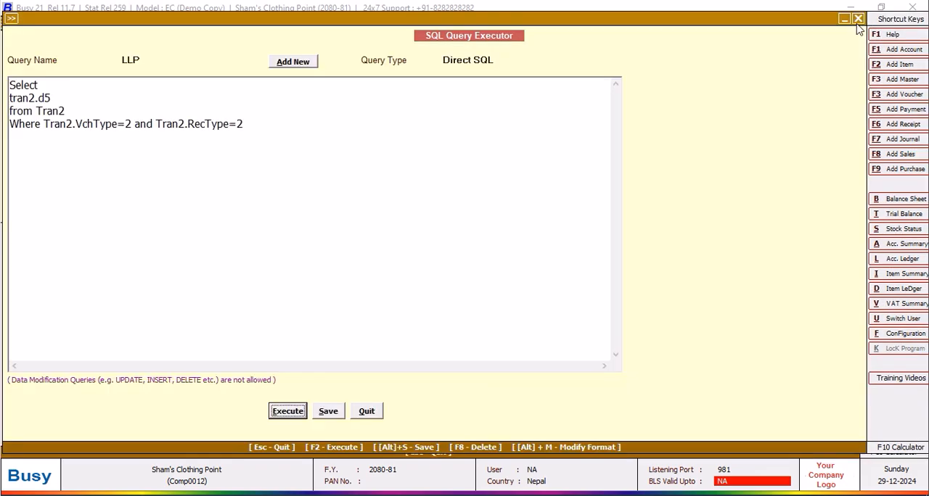
# Divide the selected field by Tran2.D7 so the expression reads tran2.d5/Tran2.D7.
pyautogui.click(60, 96)
pyautogui.write('/tran')
pyautogui.press('BackSpace')
pyautogui.press('BackSpace')
pyautogui.press('BackSpace')
pyautogui.press('BackSpace')
pyautogui.write('tR')
pyautogui.press('BackSpace')
pyautogui.press('BackSpace')
pyautogui.write('Tran2.d')
pyautogui.press('BackSpace')
pyautogui.write('D7')
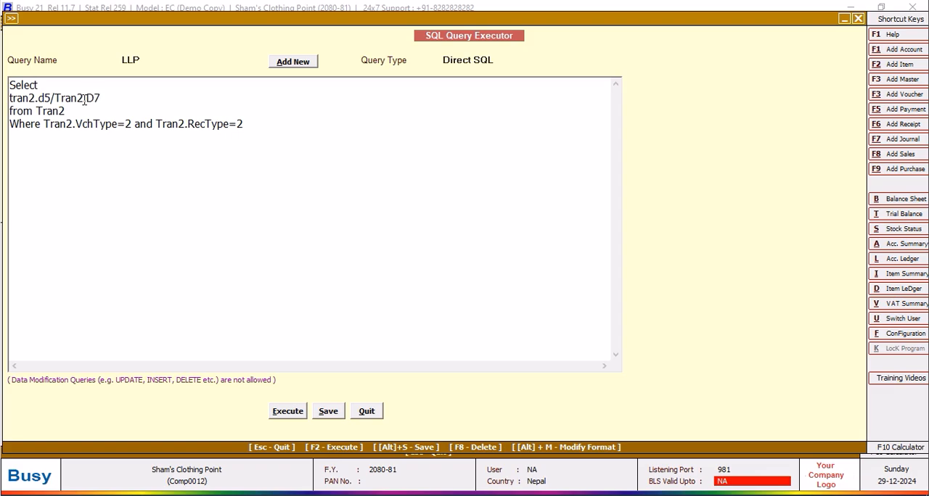
# Execute the query, review the divided amounts and close the result list.
pyautogui.click(284, 411)
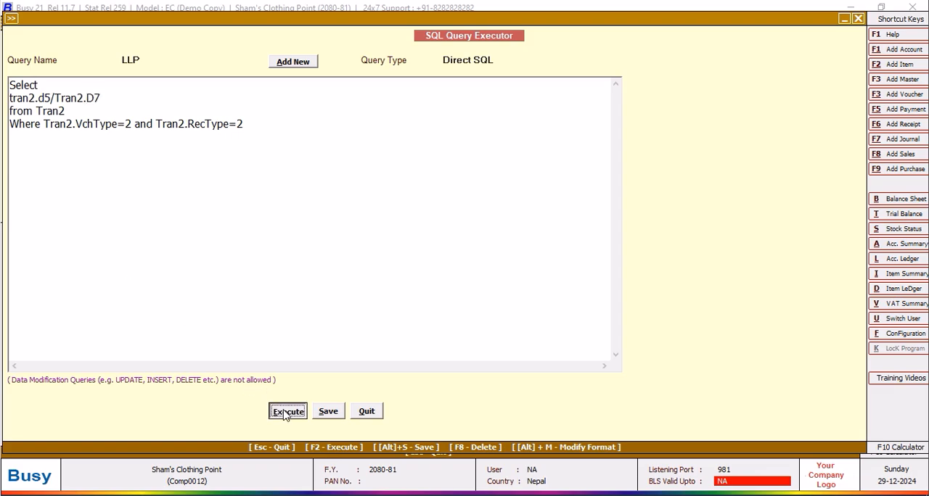
pyautogui.click(547, 280)
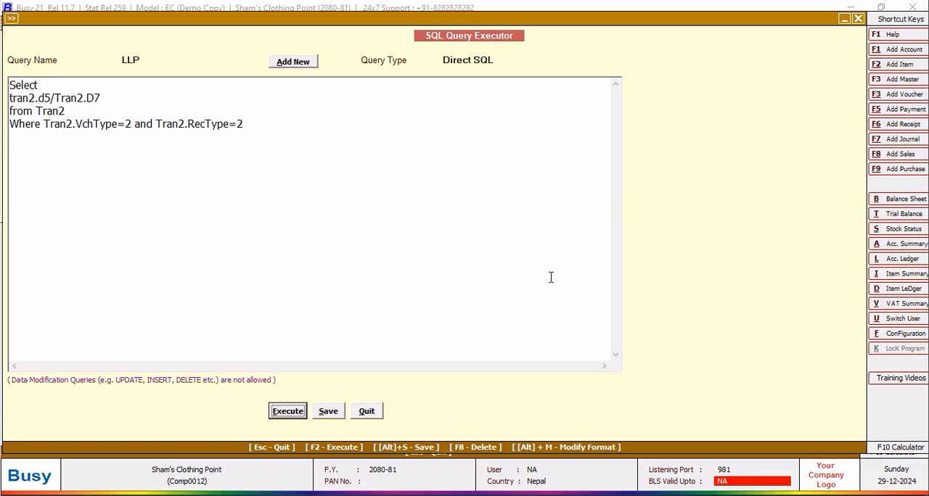
pyautogui.press('F2')
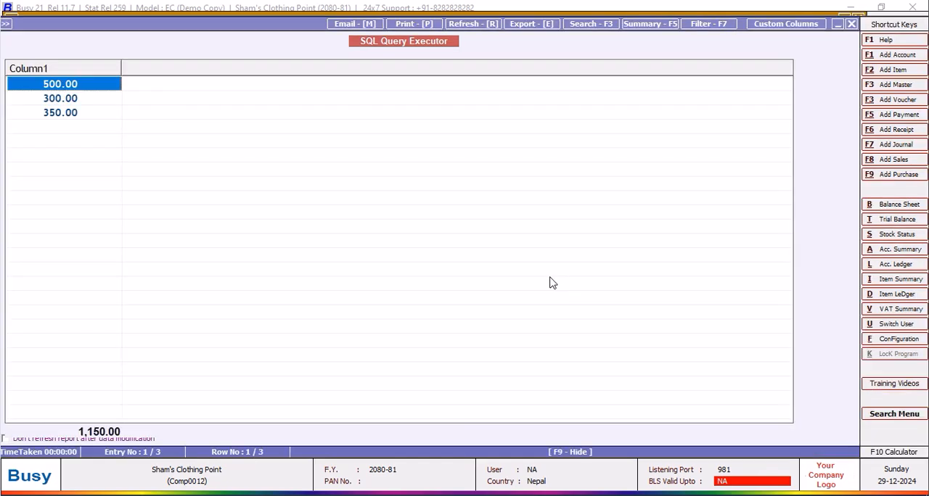
pyautogui.click(852, 25)
# Change the selected expression to Sum(Tran2.d5/Tran2.D7) and execute the query to check the total.
pyautogui.click(12, 98)
pyautogui.press('Delete')
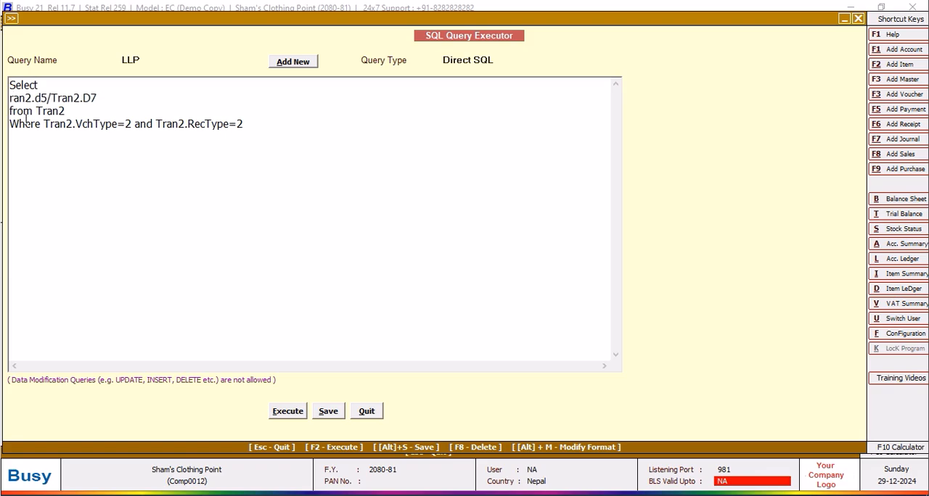
pyautogui.write('T')
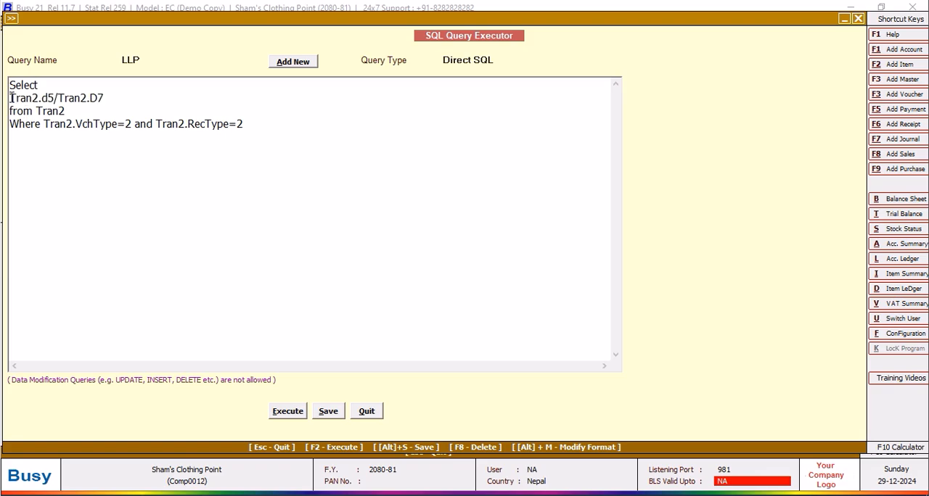
pyautogui.write('s')
pyautogui.press('BackSpace')
pyautogui.write('Sum(')
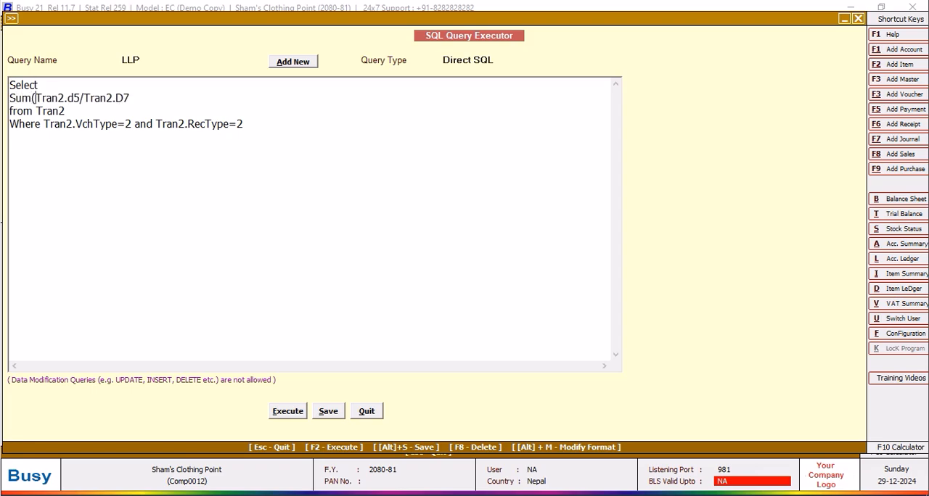
pyautogui.click(137, 97)
pyautogui.write(')')
pyautogui.click(283, 419)
pyautogui.click(553, 287)
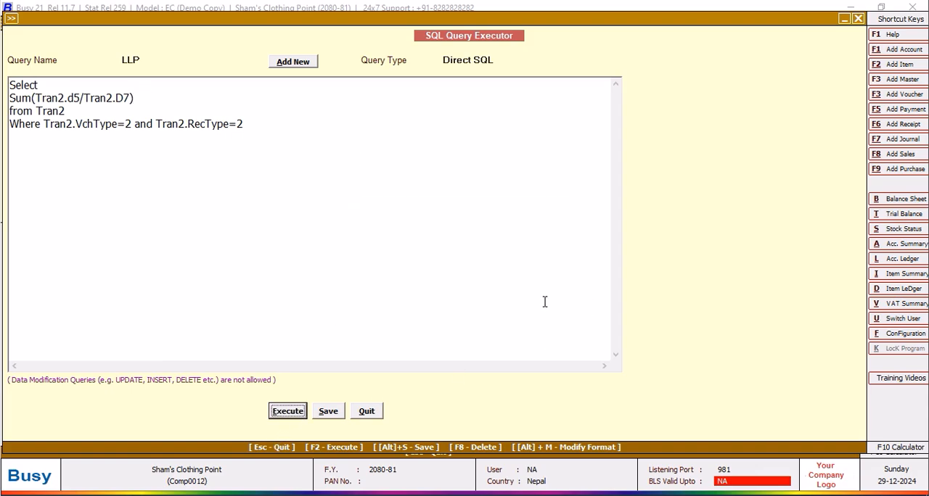
pyautogui.click(851, 24)
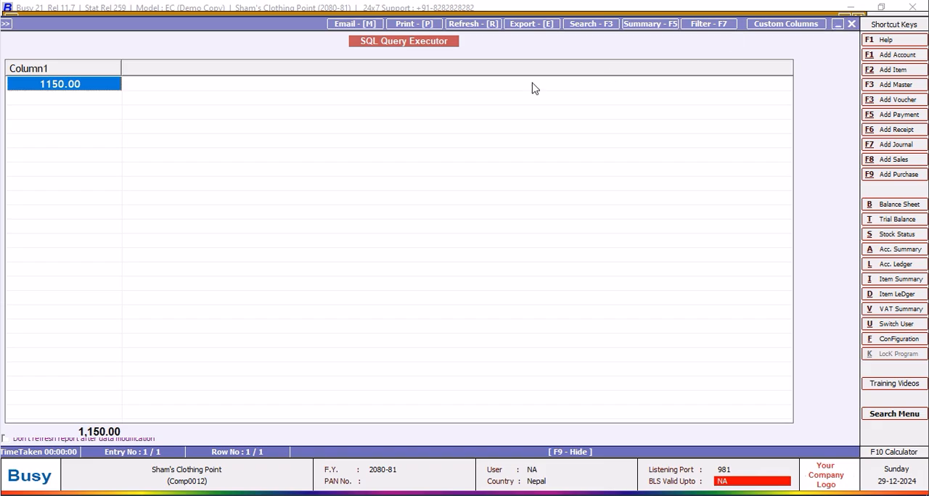
pyautogui.click(42, 123)
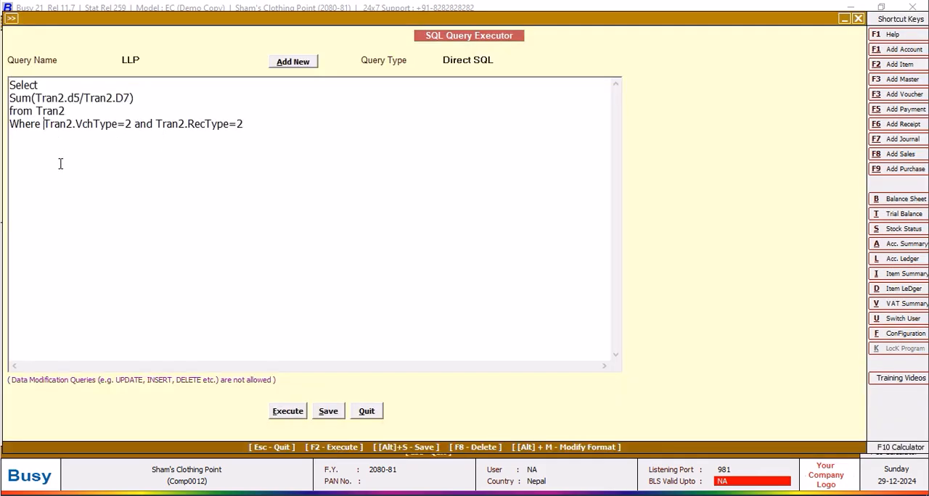
pyautogui.press('Return')
pyautogui.write('and')
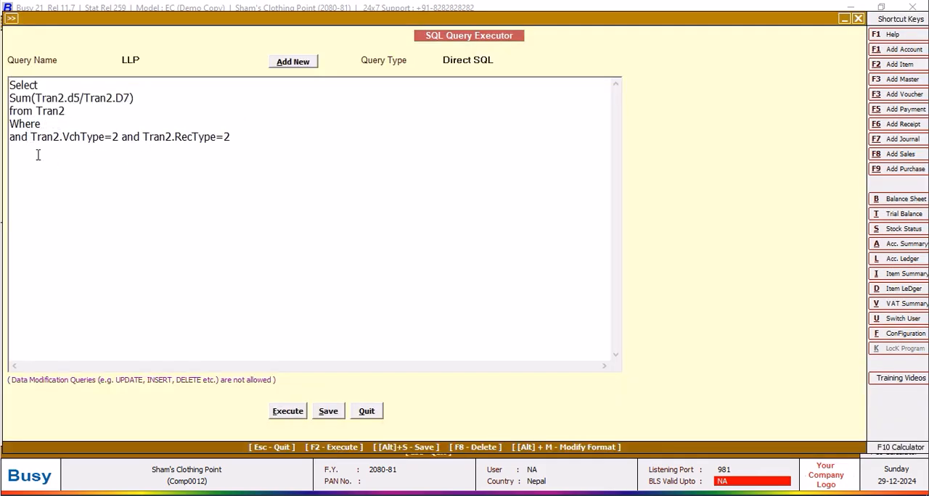
pyautogui.click(52, 124)
pyautogui.write('Tran2.VchCode=@VchCode@')
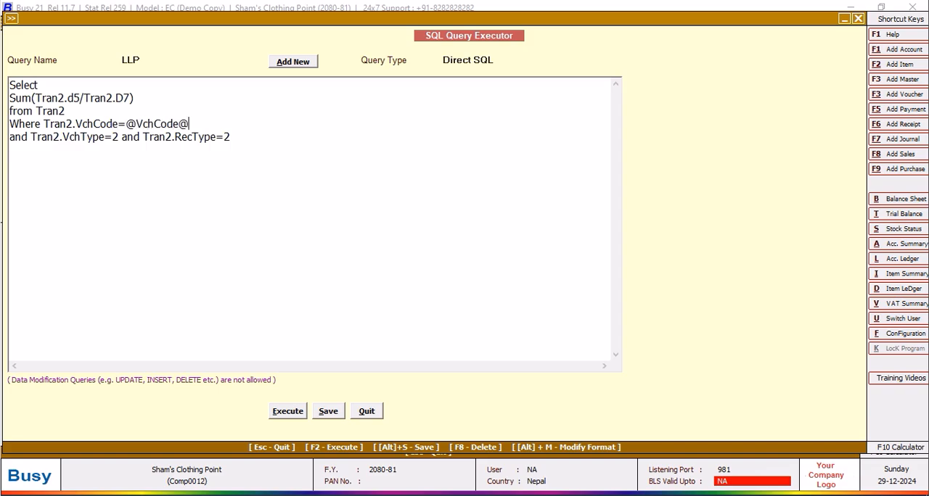
# Set the LLP query's type to Grand Total(Inventory) and save the query.
pyautogui.click(513, 61)
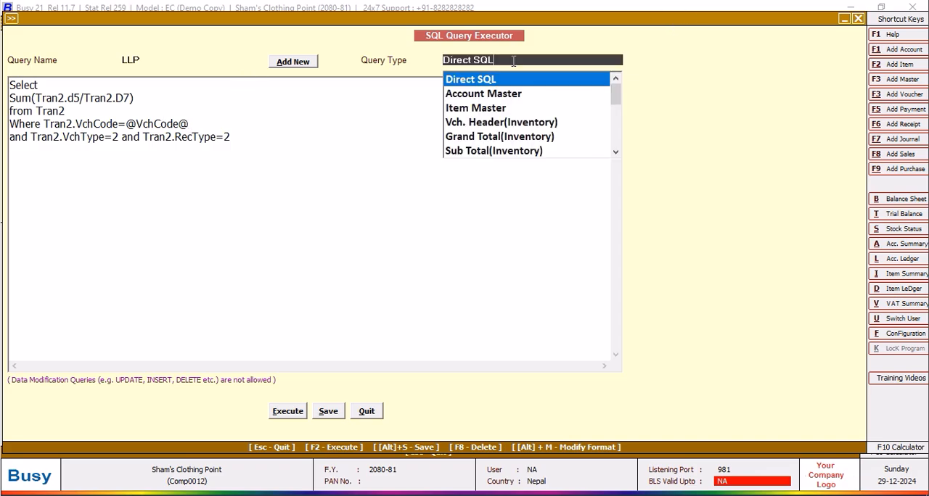
pyautogui.click(532, 140)
pyautogui.click(324, 421)
pyautogui.click(536, 283)
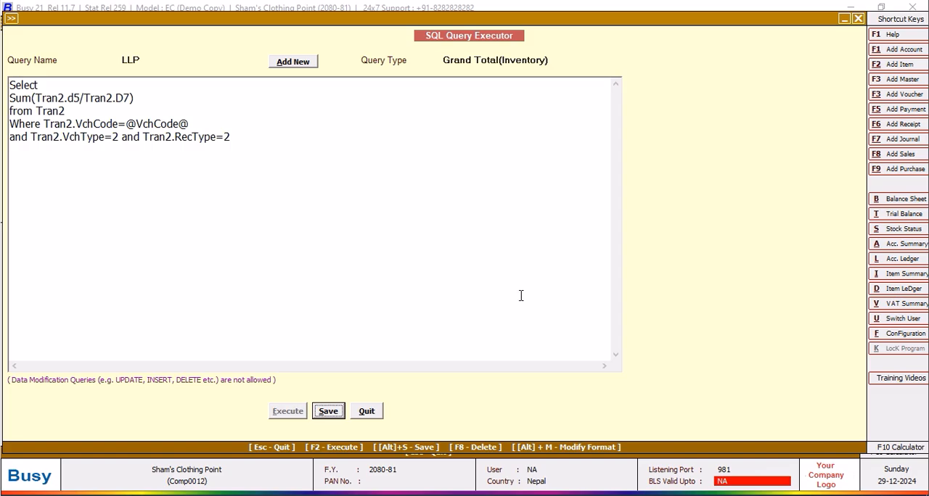
# Leave the query editor and open the body configuration of the NEPALI PURCHASE purchase invoice format.
pyautogui.click(366, 411)
pyautogui.click(164, 149)
pyautogui.click(77, 200)
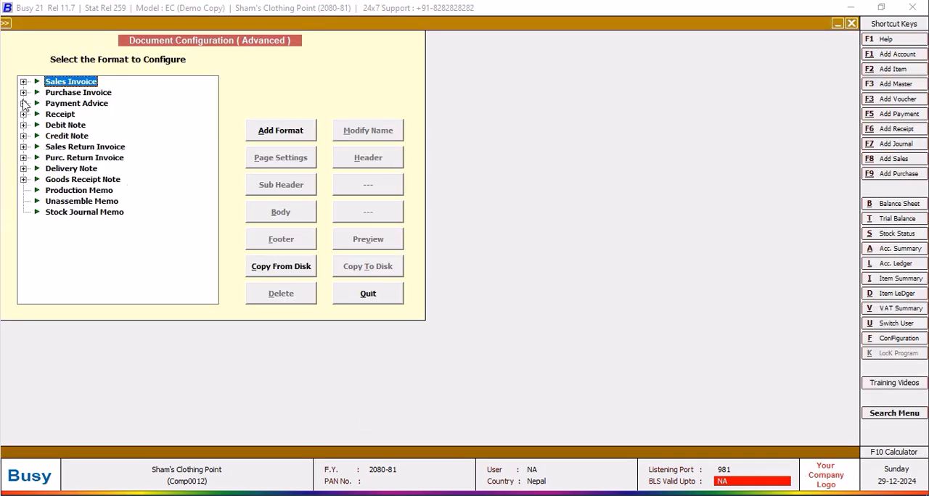
pyautogui.click(23, 93)
pyautogui.click(60, 104)
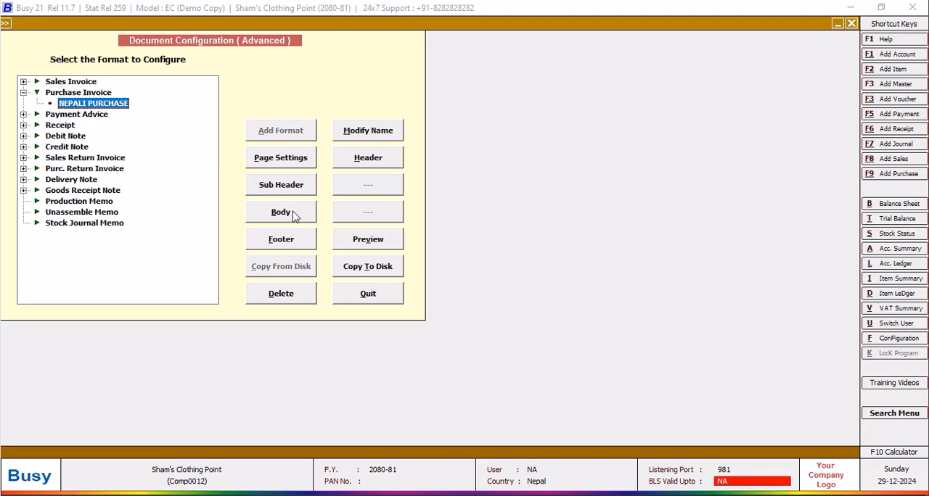
pyautogui.click(292, 214)
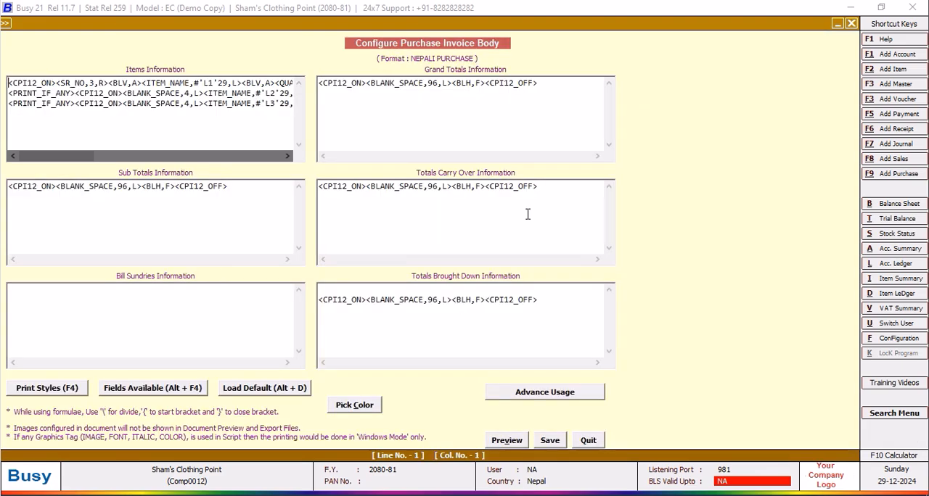
# Add a second line to the Grand Totals Information containing the CPI12_ON and CPI12_OFF print styles.
pyautogui.click(544, 82)
pyautogui.press('Return')
pyautogui.press('F4')
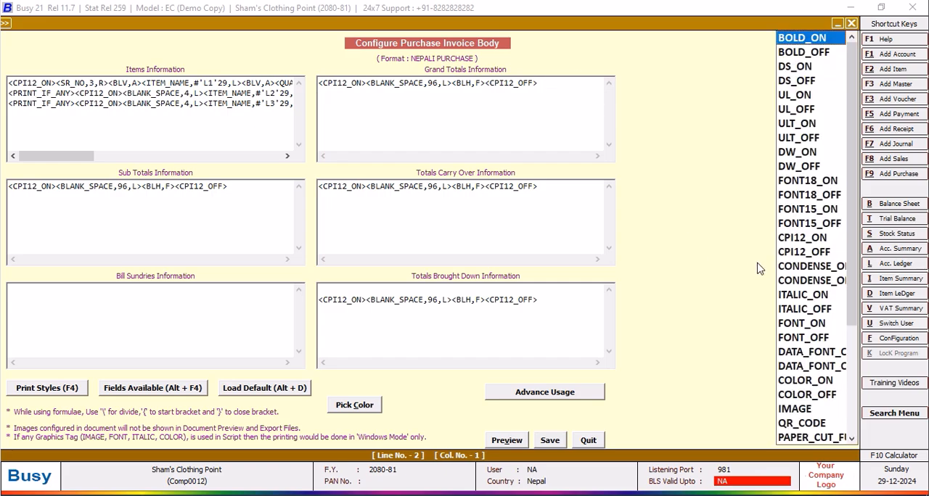
pyautogui.doubleClick(787, 238)
pyautogui.press('F4')
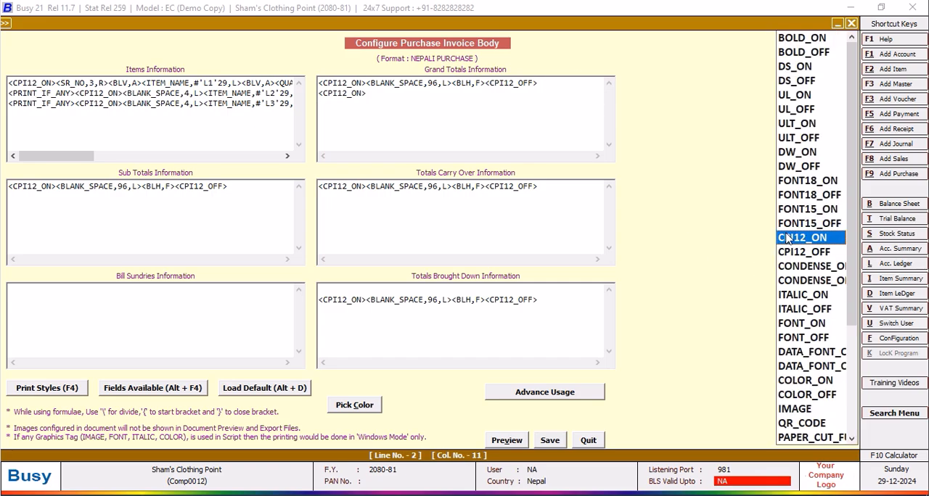
pyautogui.doubleClick(800, 253)
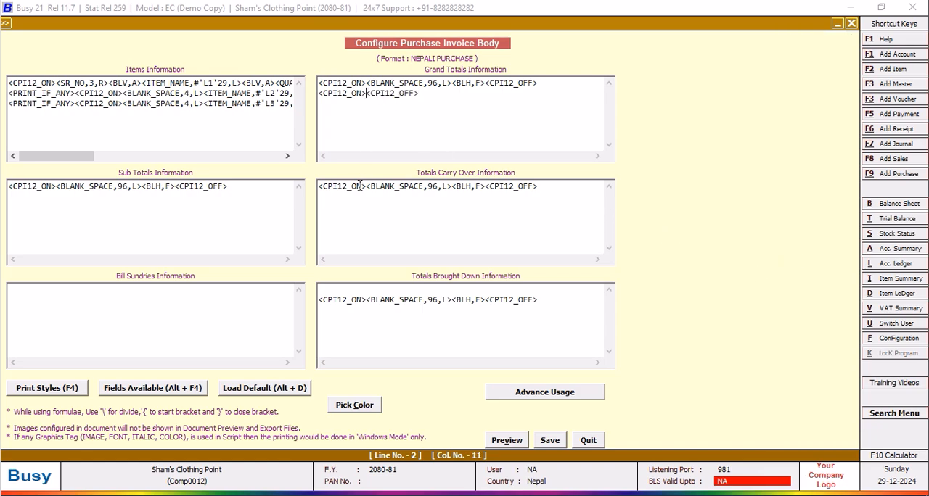
# Insert a SQL_QUERY_NUM field between the two new print style tags, with query name LLP and size 12.2.
pyautogui.press('F4')
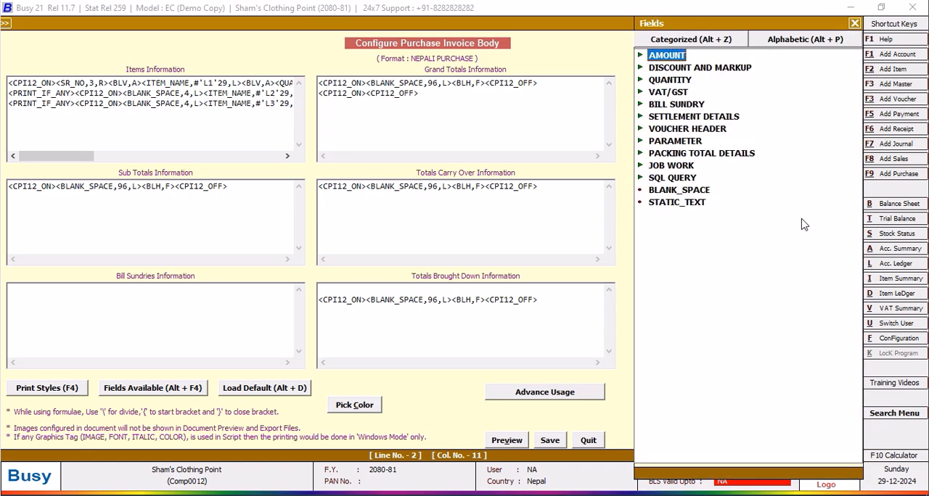
pyautogui.doubleClick(671, 179)
pyautogui.doubleClick(737, 203)
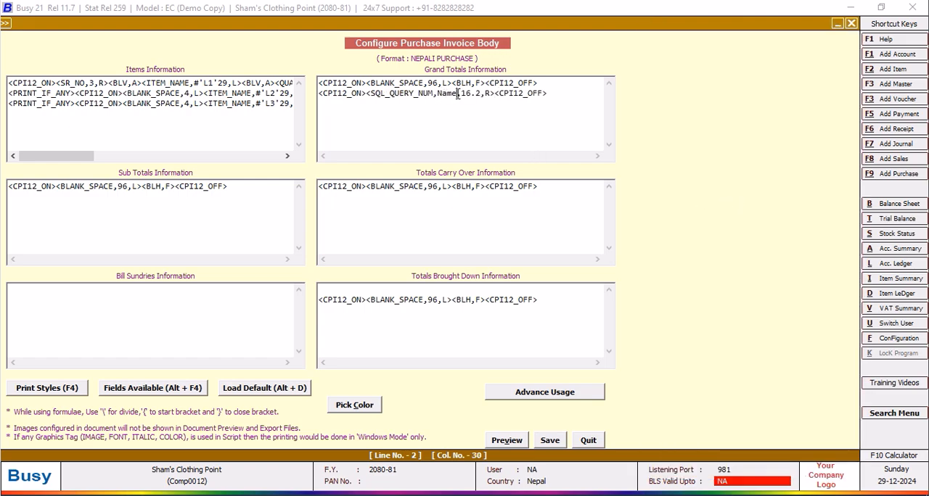
pyautogui.press('BackSpace')
pyautogui.press('BackSpace')
pyautogui.press('BackSpace')
pyautogui.press('BackSpace')
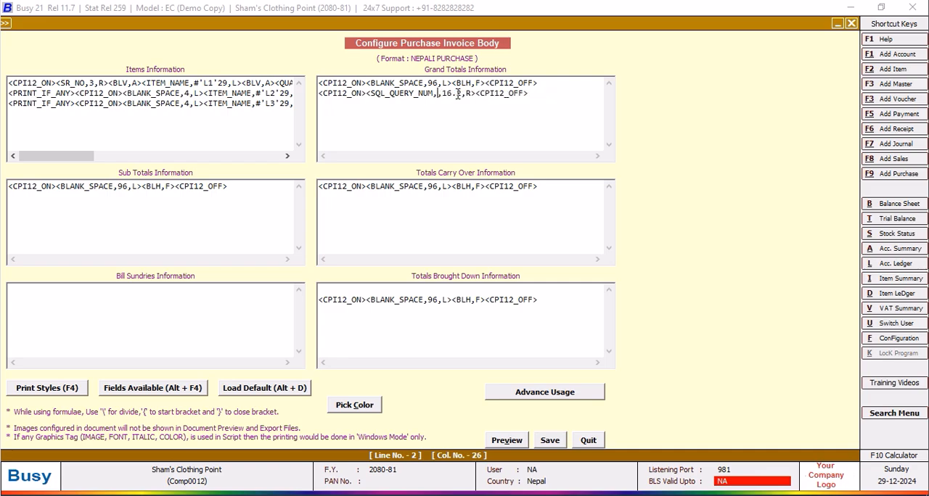
pyautogui.write('LLP')
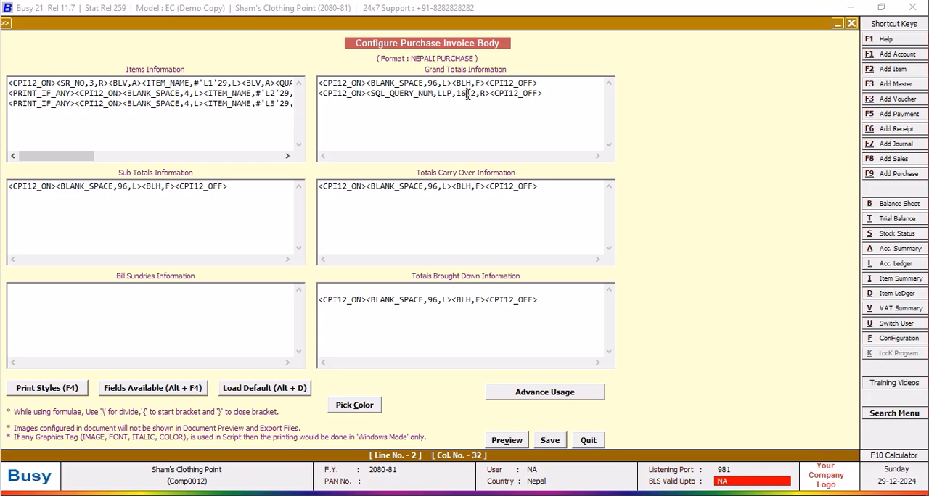
pyautogui.press('BackSpace')
pyautogui.write('2')
# Insert the vertical line tag <BLV,A> directly before the SQL_QUERY_NUM field in the second grand totals line.
pyautogui.click(366, 93)
pyautogui.write('<')
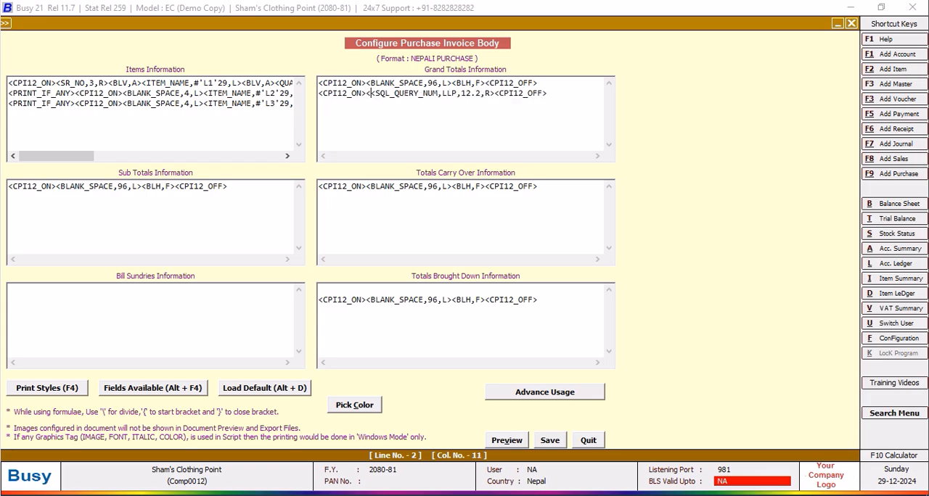
pyautogui.write('BLV')
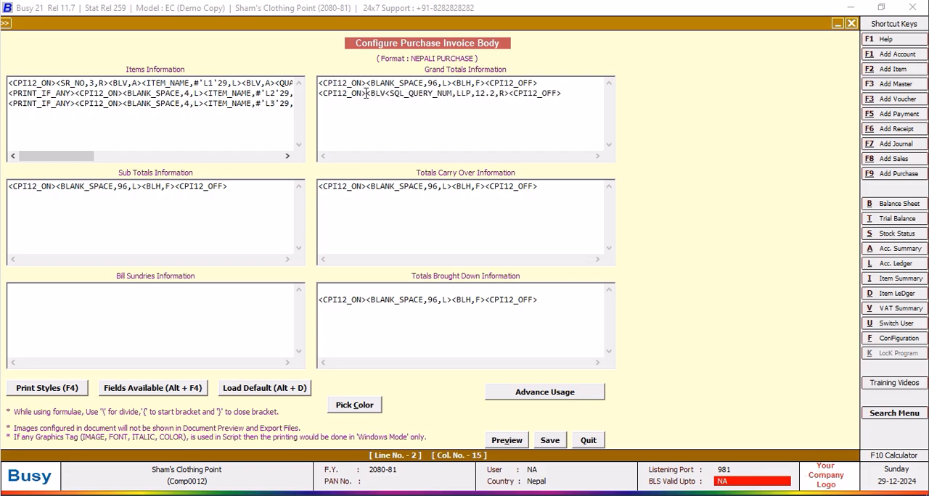
pyautogui.write(',A>')
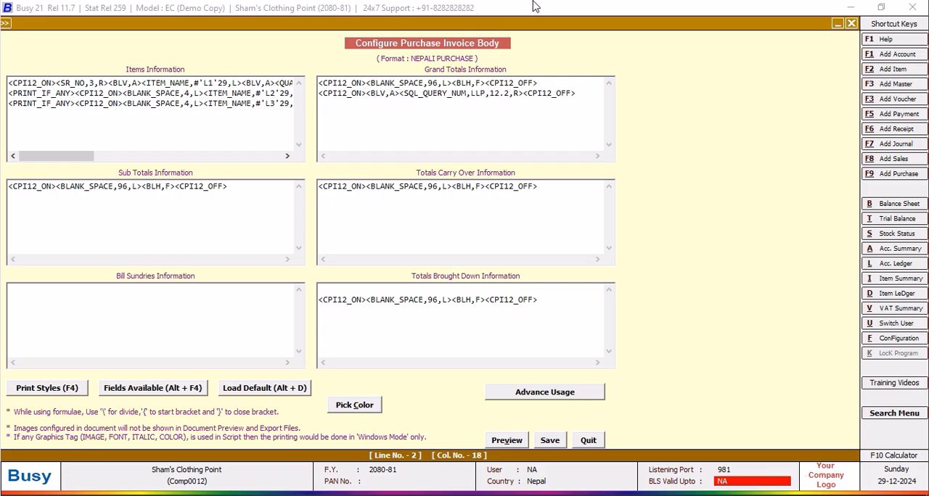
# Insert a BLANK_SPACE field of 83 characters directly after CPI12_ON in the second grand totals line.
pyautogui.click(366, 95)
pyautogui.hotkey('alt', 'F4')
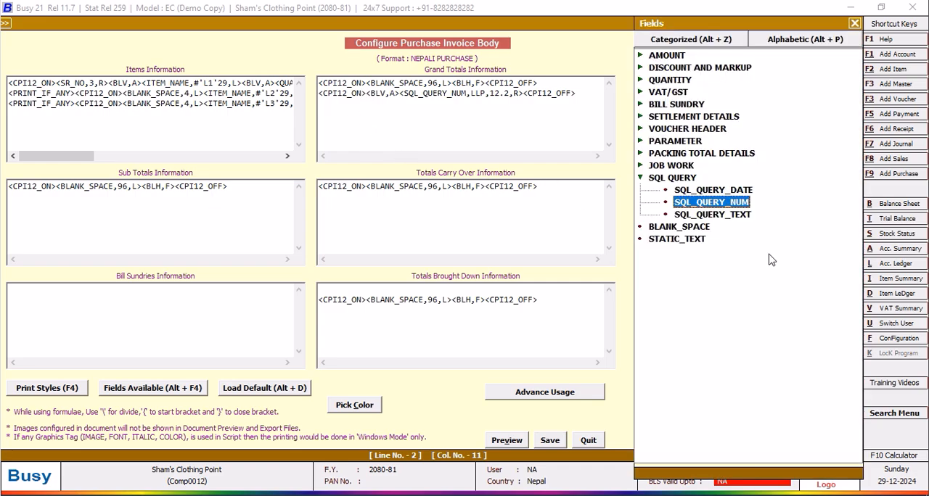
pyautogui.doubleClick(651, 228)
pyautogui.click(427, 138)
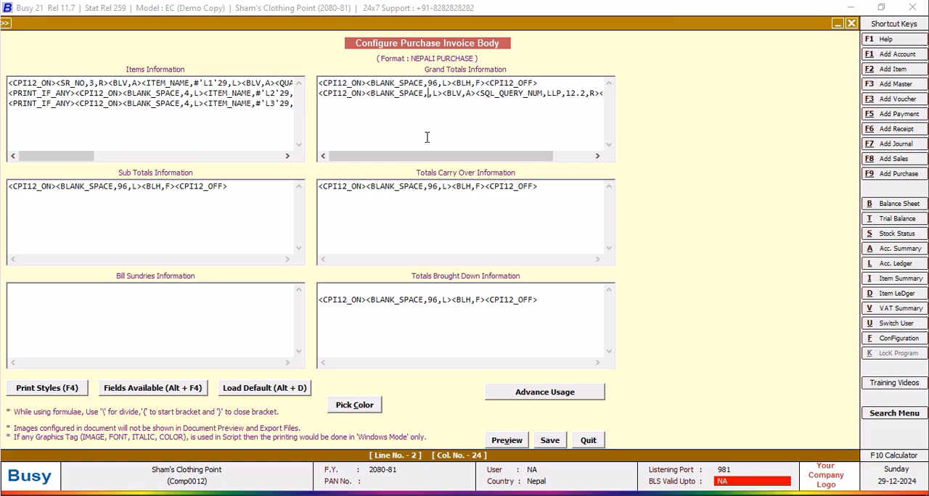
pyautogui.write('83')
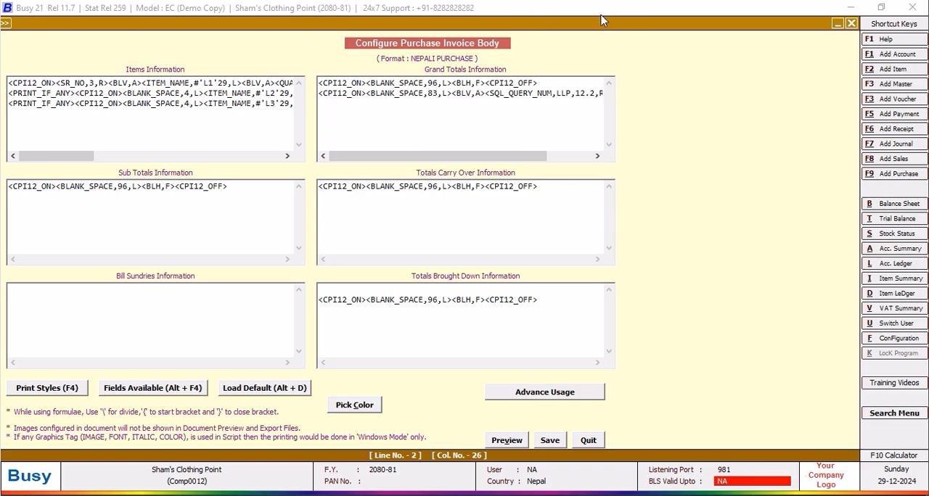
# Copy the whole LLP line of the Grand Totals Information and paste it as a third line.
pyautogui.moveTo(319, 93); pyautogui.dragTo(622, 104)
pyautogui.rightClick(573, 97)
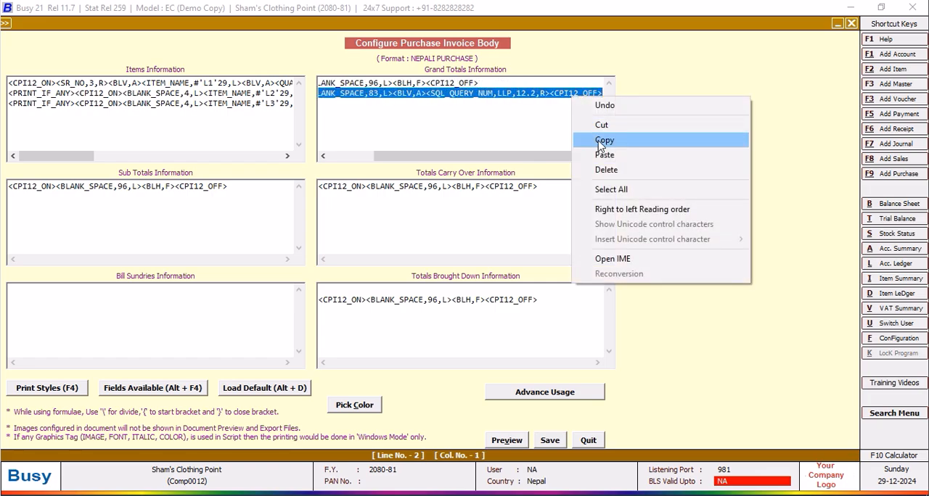
pyautogui.click(597, 141)
pyautogui.click(602, 111)
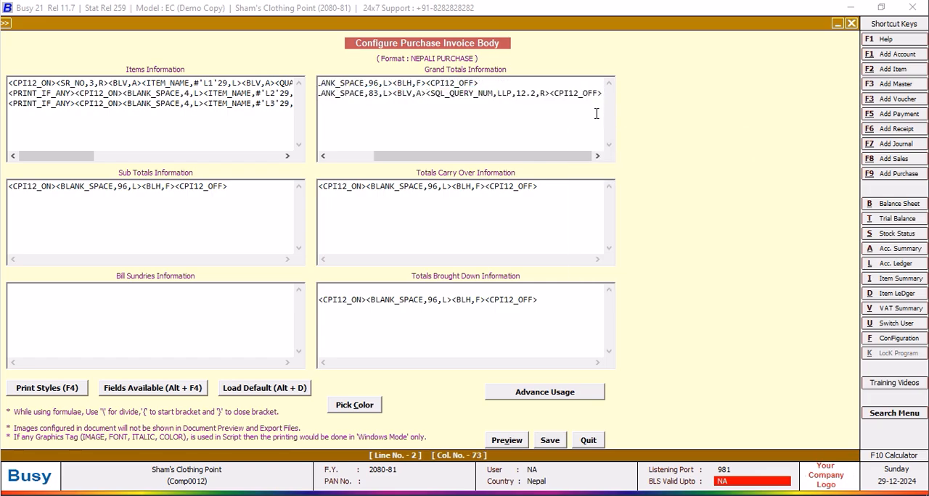
pyautogui.press('Return')
pyautogui.hotkey('ctrl', 'v')
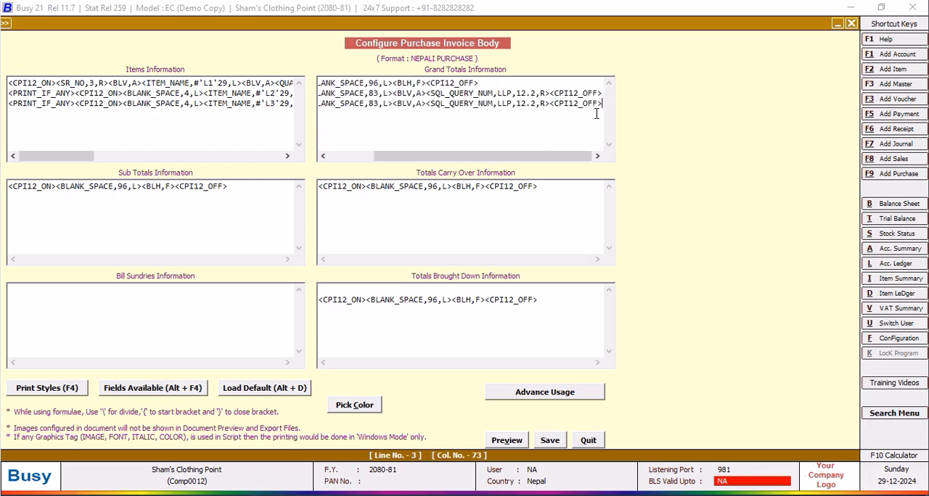
# Replace the BLV and SQL_QUERY_NUM tags in the third grand totals line with <BLH,R> and save the body configuration.
pyautogui.moveTo(550, 103); pyautogui.dragTo(394, 103)
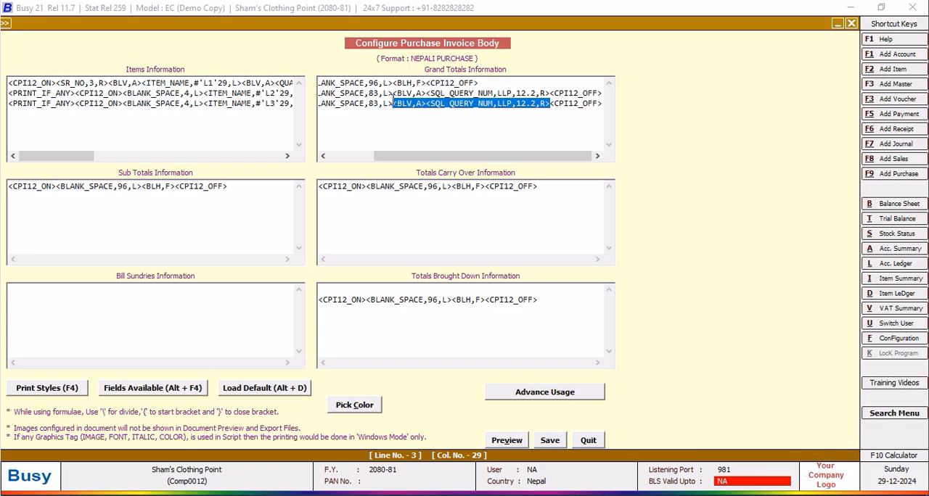
pyautogui.press('BackSpace')
pyautogui.write('<')
pyautogui.write('BLH')
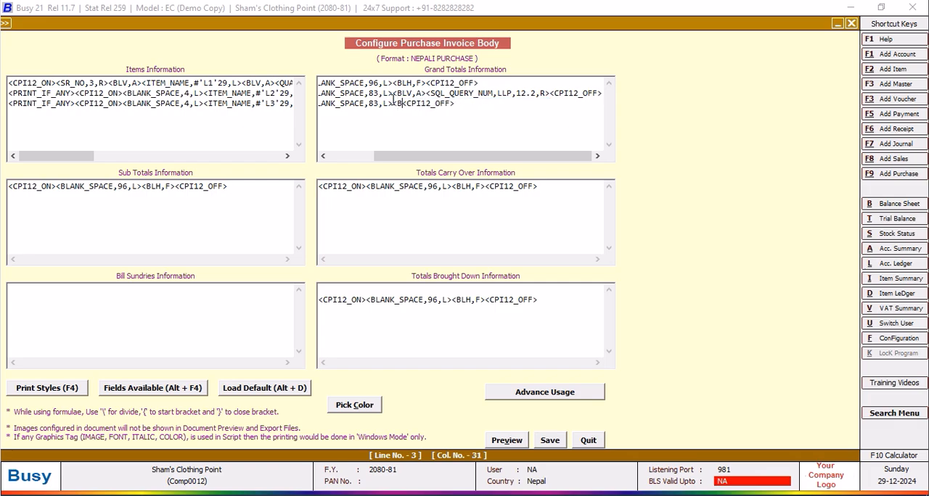
pyautogui.write(',R>')
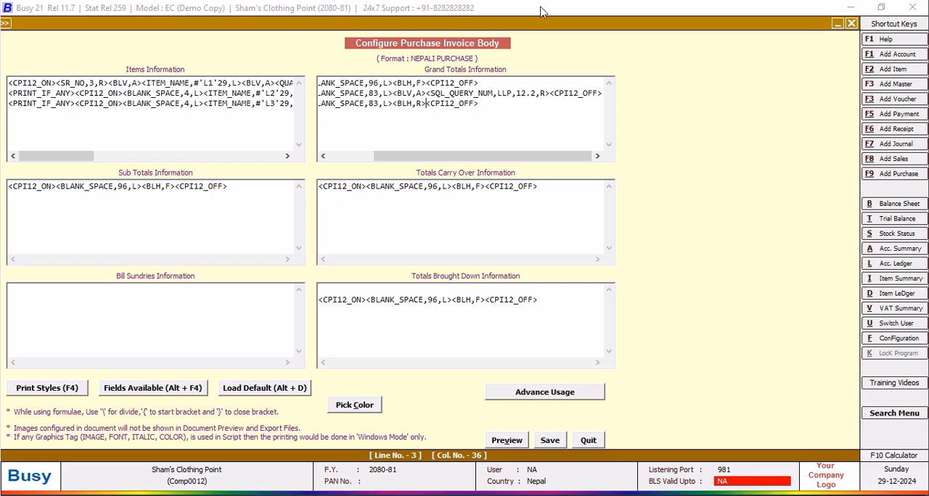
pyautogui.click(550, 440)
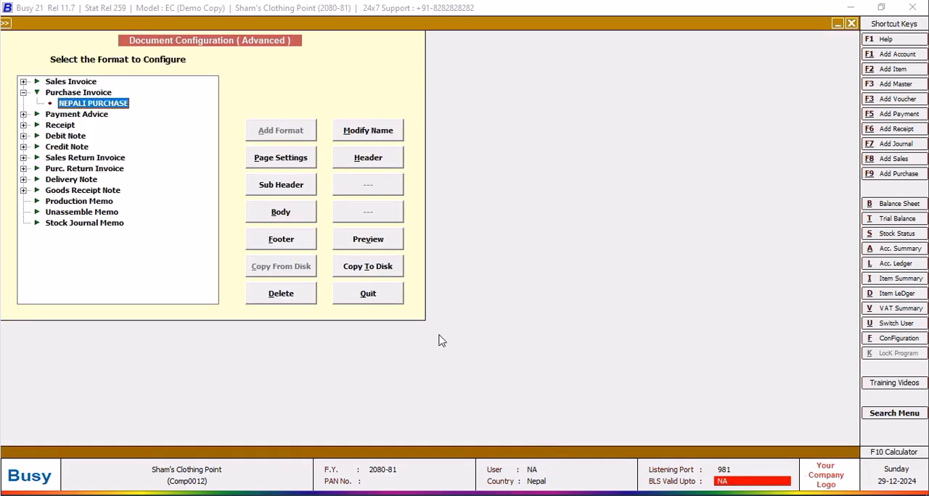
# Preview the printed invoice of purchase voucher PURC001, examine its grand total row and close the preview.
pyautogui.press('Escape')
pyautogui.click(116, 198)
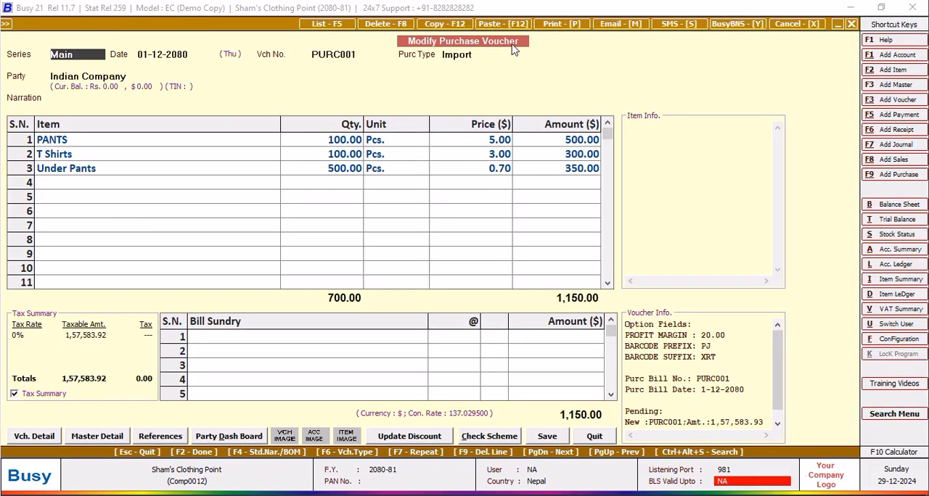
pyautogui.click(553, 25)
pyautogui.click(437, 264)
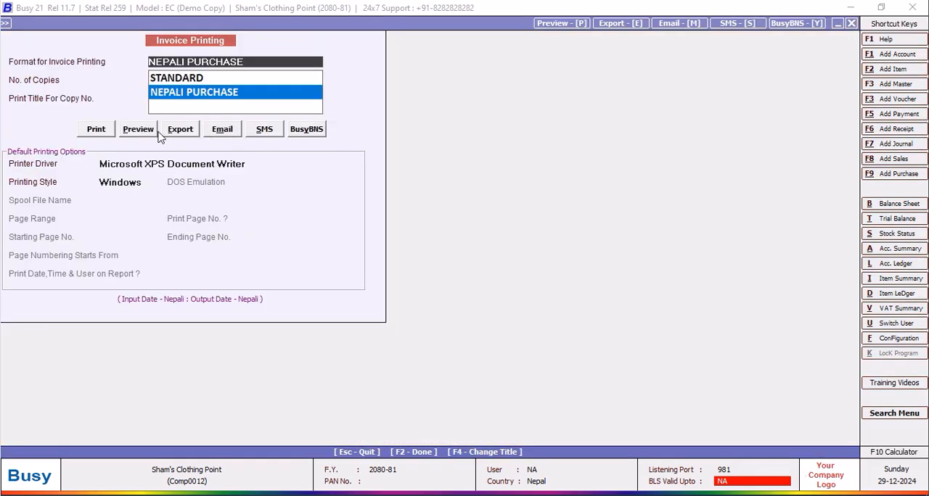
pyautogui.click(140, 129)
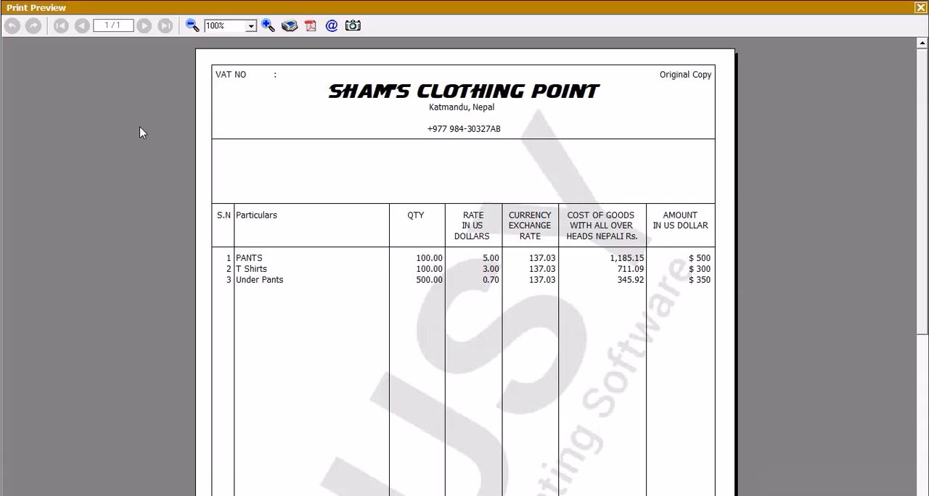
pyautogui.scroll(-5, 926, 72)
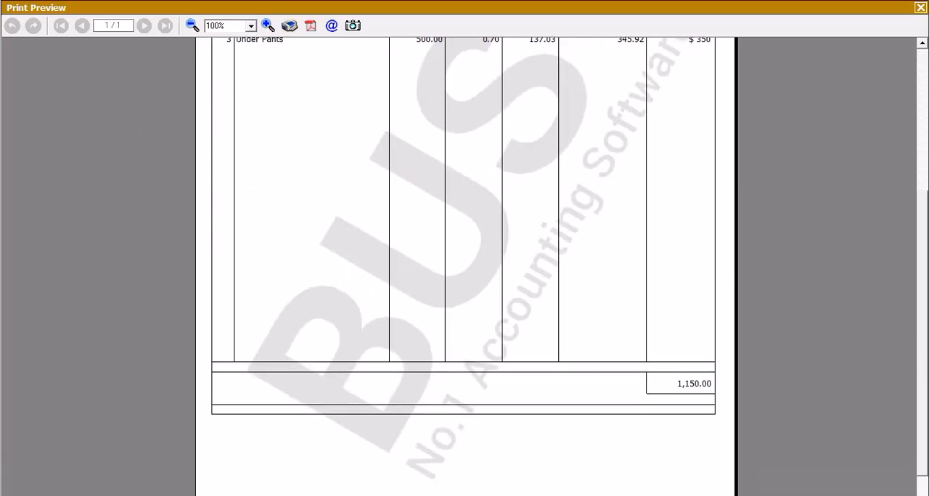
pyautogui.scroll(5, 923, 156)
pyautogui.scroll(-5, 923, 251)
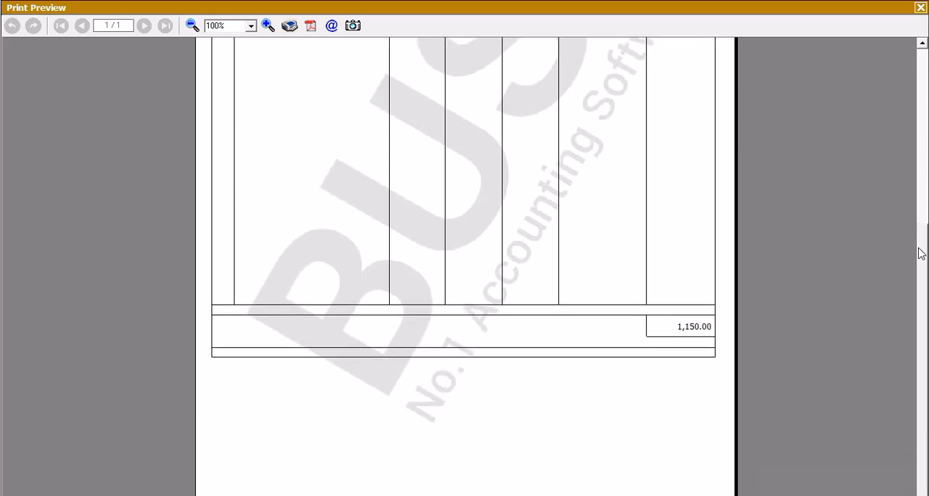
pyautogui.scroll(5, 919, 250)
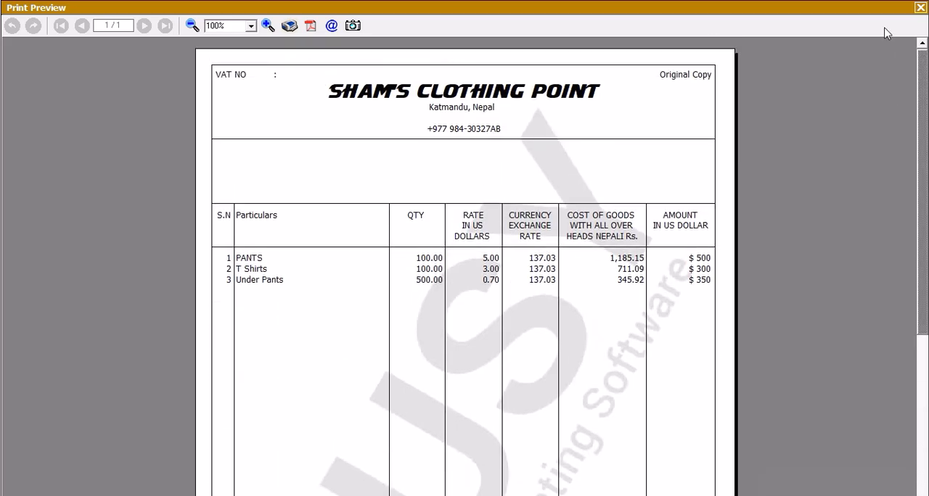
pyautogui.click(920, 7)
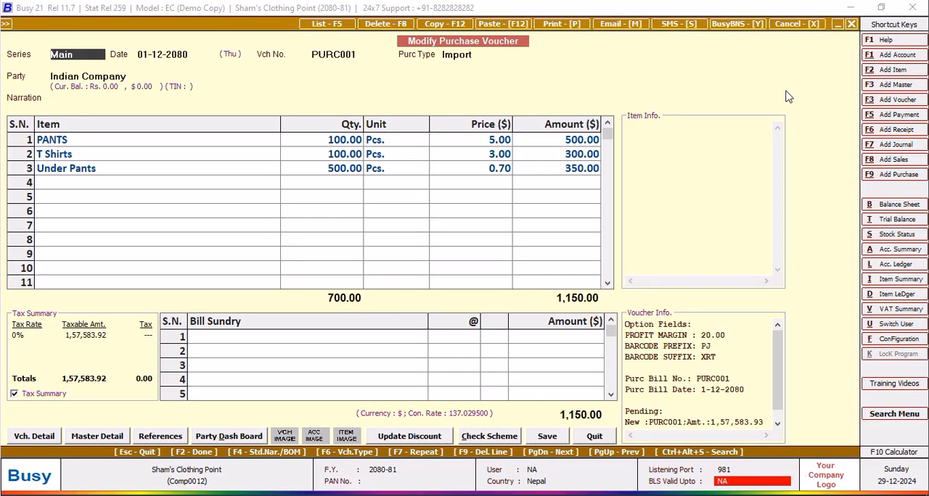
# Set Use full body space to N in the NEPALI PURCHASE format's page settings and save them.
pyautogui.click(888, 339)
pyautogui.click(138, 150)
pyautogui.click(84, 199)
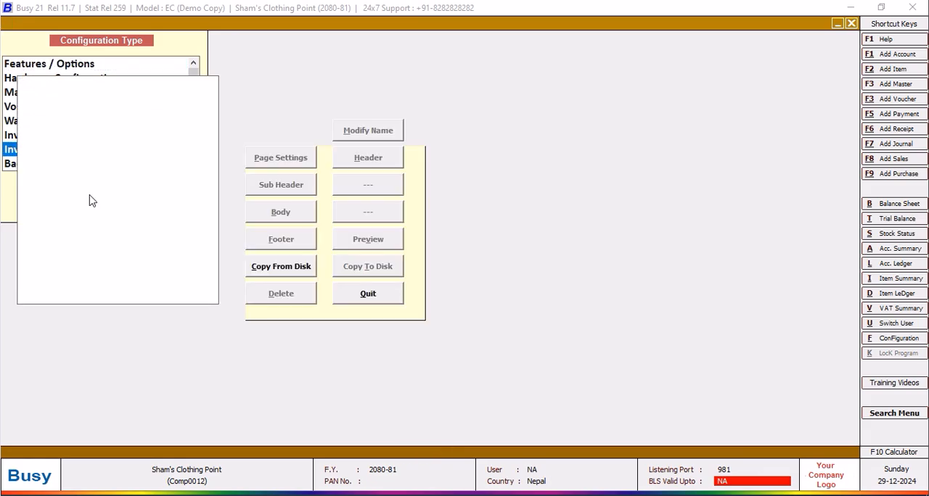
pyautogui.click(23, 92)
pyautogui.click(93, 103)
pyautogui.click(266, 158)
pyautogui.click(171, 118)
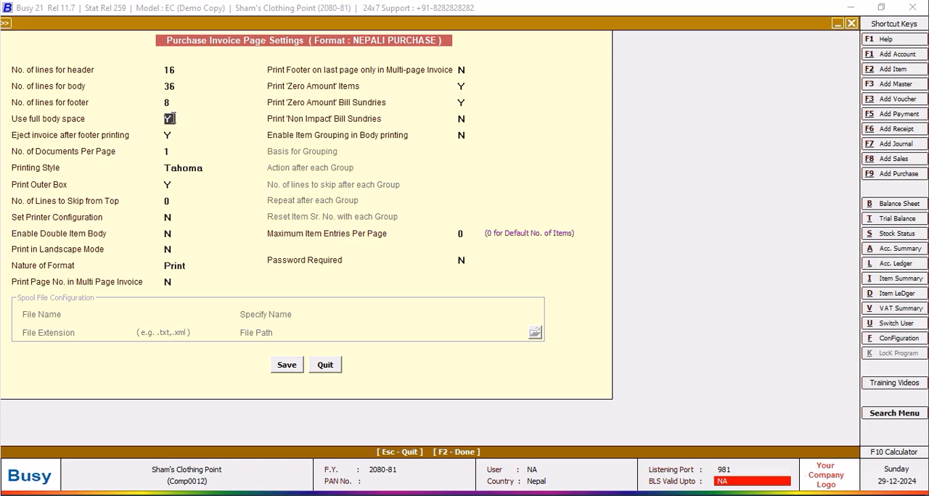
pyautogui.click(287, 365)
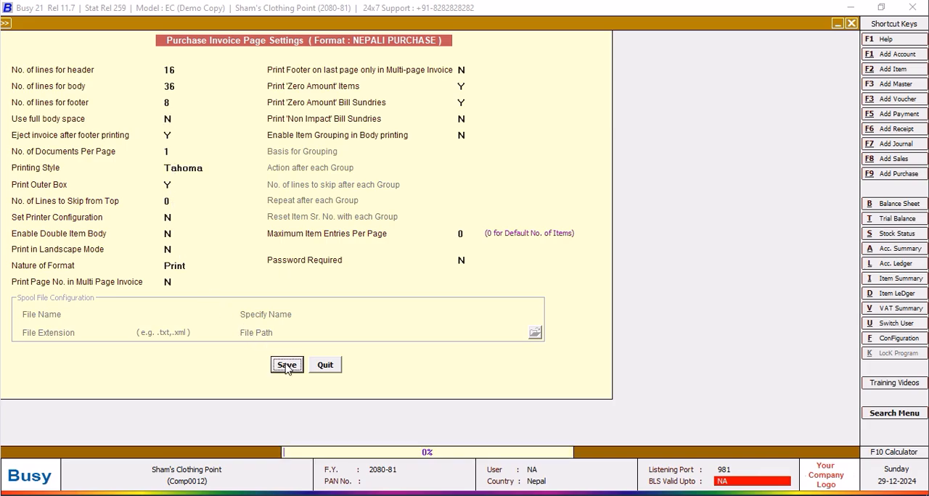
# Leave the invoice format configuration and add a new SQL query named TOM CAT without a password.
pyautogui.click(286, 212)
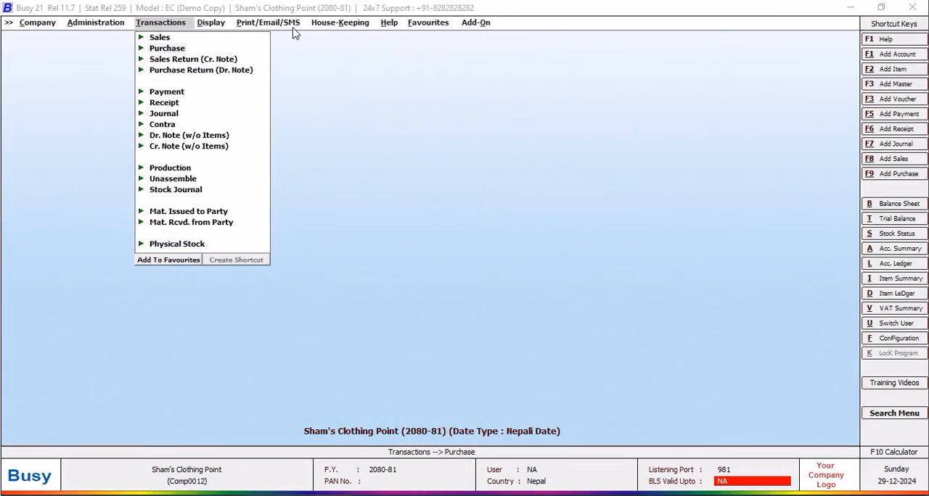
pyautogui.click(210, 23)
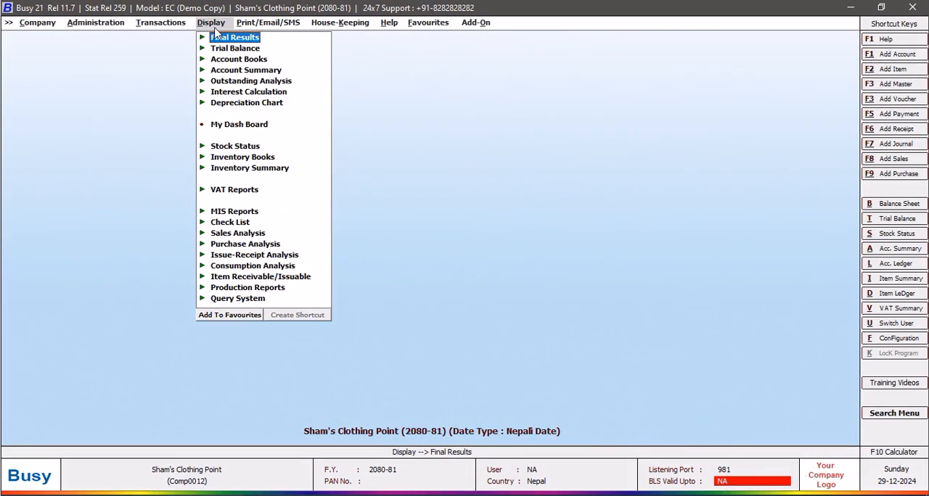
pyautogui.click(253, 307)
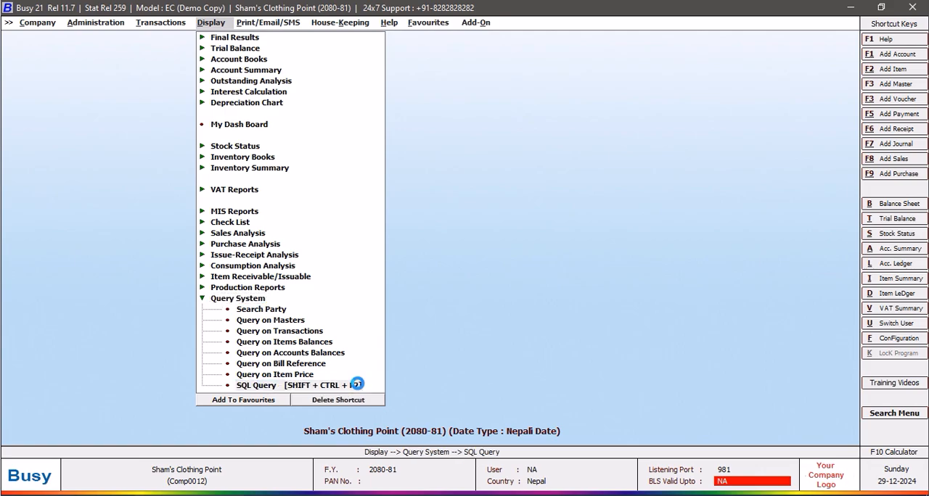
pyautogui.click(347, 383)
pyautogui.click(287, 66)
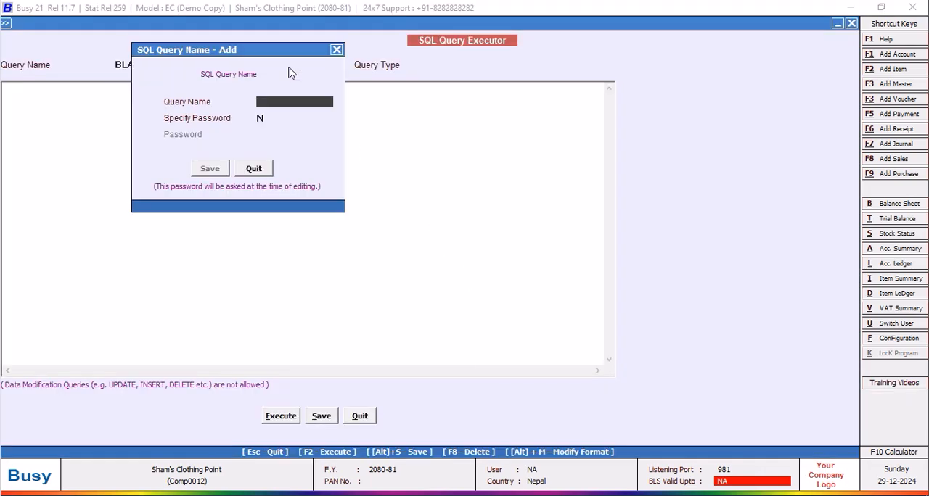
pyautogui.write('J')
pyautogui.press('BackSpace')
pyautogui.write('TOM CAT')
pyautogui.click(208, 168)
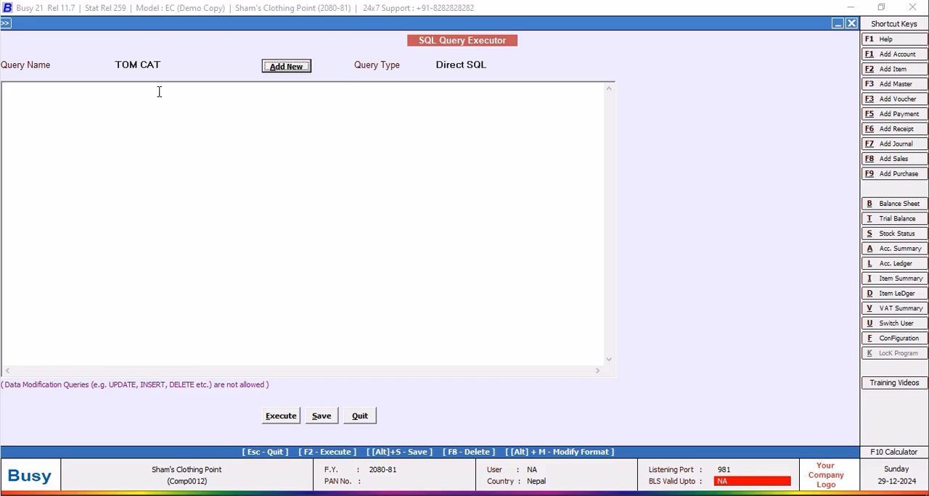
# Write the TOM CAT query's opening lines: Select Tran2.Srno from Tran2.
pyautogui.moveTo(140, 25); pyautogui.dragTo(146, 29)
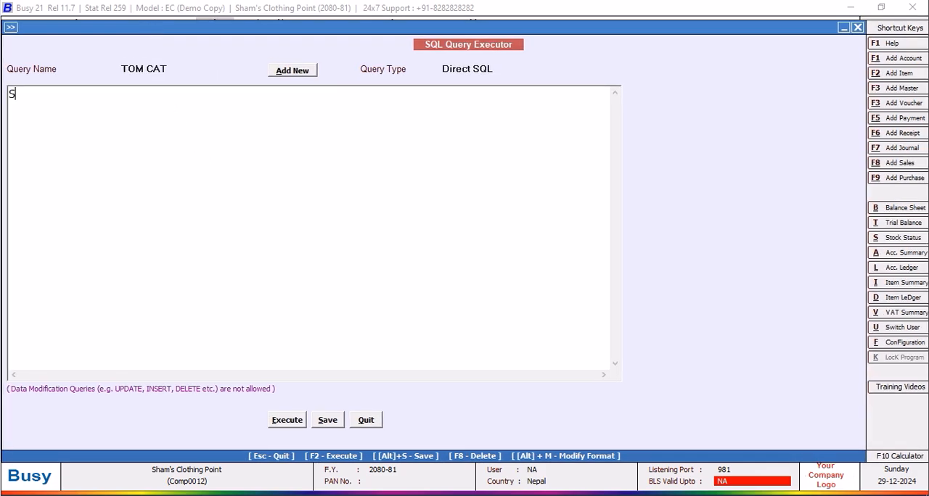
pyautogui.write('elect ')
pyautogui.write('Tr')
pyautogui.write('an2.Srno ')
pyautogui.write('from Tran')
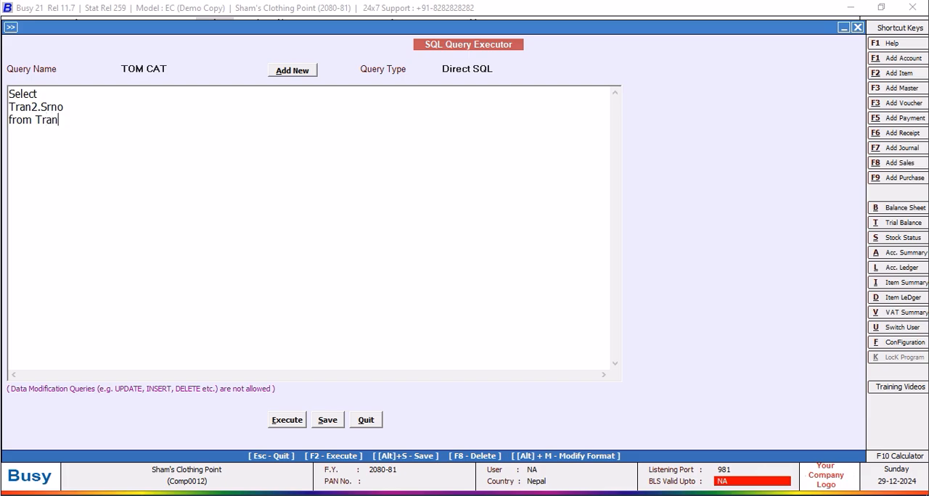
pyautogui.write('2')
pyautogui.press('Return')
# Add the condition line Where Tran2.VchType=2 and Tran2.RecType=2 to the query.
pyautogui.write('Where Tran2.Srno')
pyautogui.press('BackSpace')
pyautogui.press('BackSpace')
pyautogui.press('BackSpace')
pyautogui.press('BackSpace')
pyautogui.write('Vch')
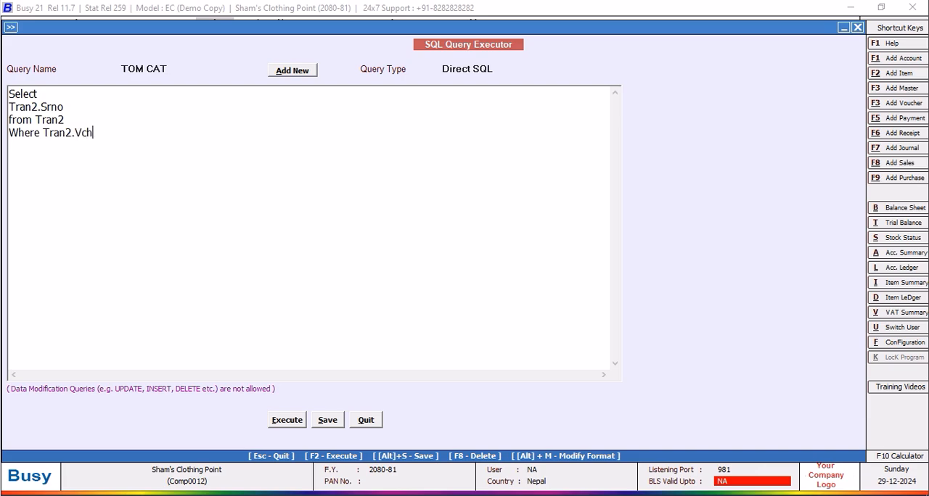
pyautogui.write('Type=2 and Tran')
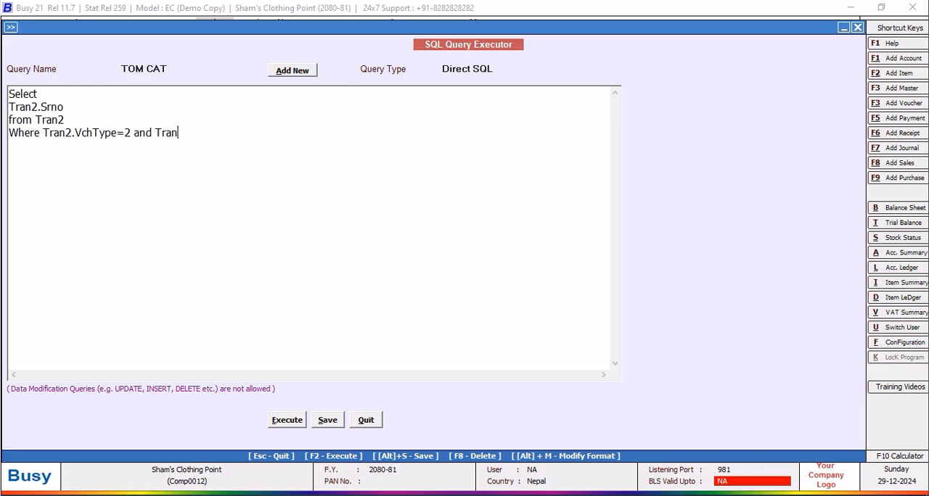
pyautogui.write('2.Srn')
pyautogui.press('BackSpace')
pyautogui.press('BackSpace')
pyautogui.press('BackSpace')
pyautogui.press('BackSpace')
pyautogui.press('BackSpace')
pyautogui.write('.RecType=2')
# Execute the TOM CAT query, check the Srno results and close them.
pyautogui.click(300, 421)
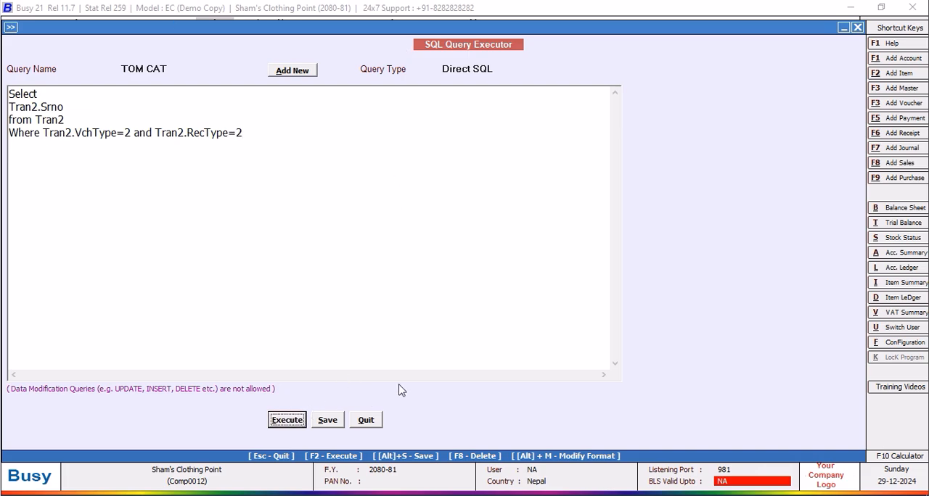
pyautogui.press('Return')
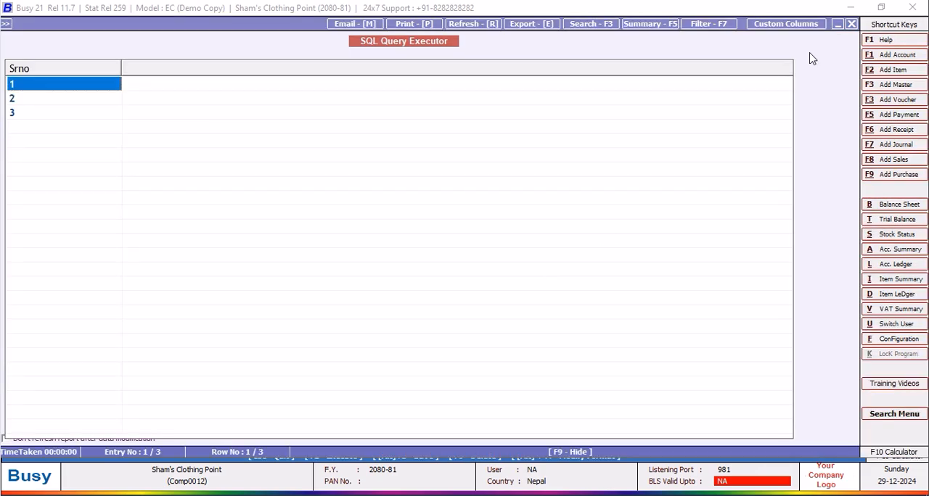
pyautogui.click(852, 24)
# Move the VchType and RecType conditions to a new line below Where and put "and" before them.
pyautogui.click(43, 133)
pyautogui.press('Return')
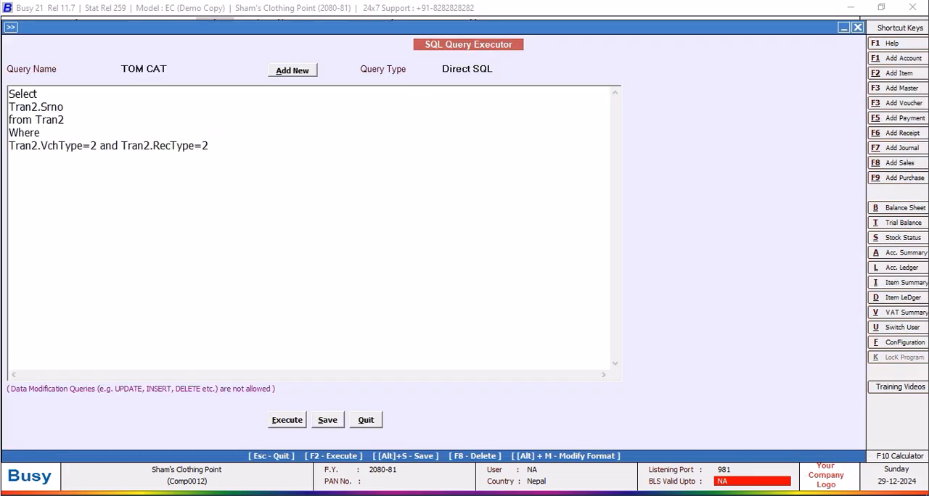
pyautogui.write('and')
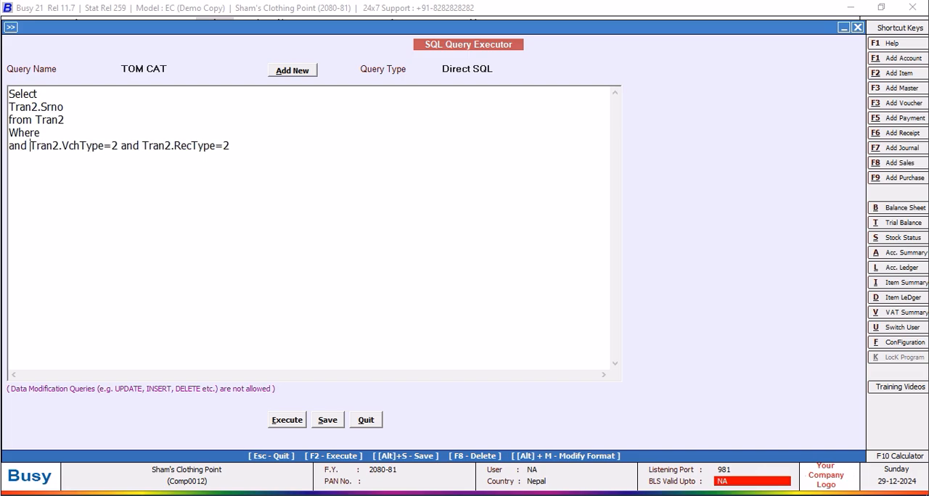
pyautogui.click(66, 128)
pyautogui.write('Tran')
pyautogui.press('BackSpace')
pyautogui.press('BackSpace')
pyautogui.press('BackSpace')
pyautogui.write('(Select Name from')
pyautogui.write('ster')
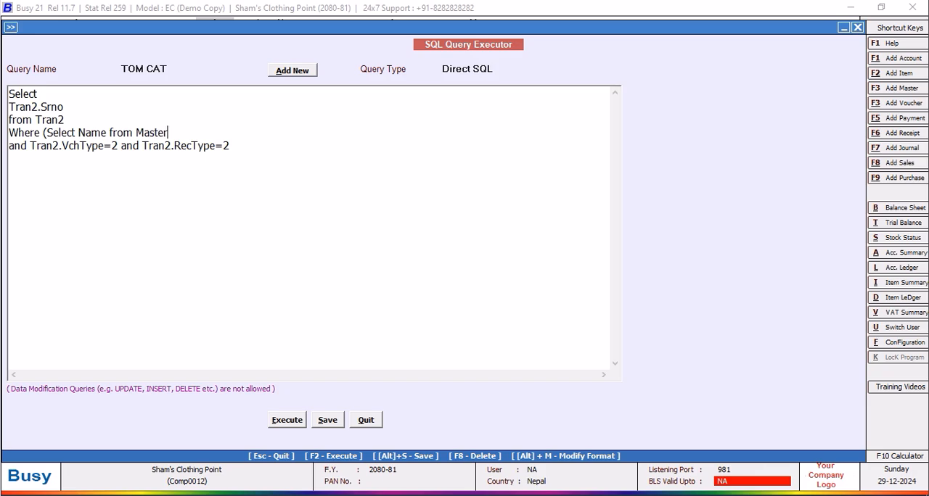
pyautogui.write('1 Where Code=Tran2.MasterCode1')
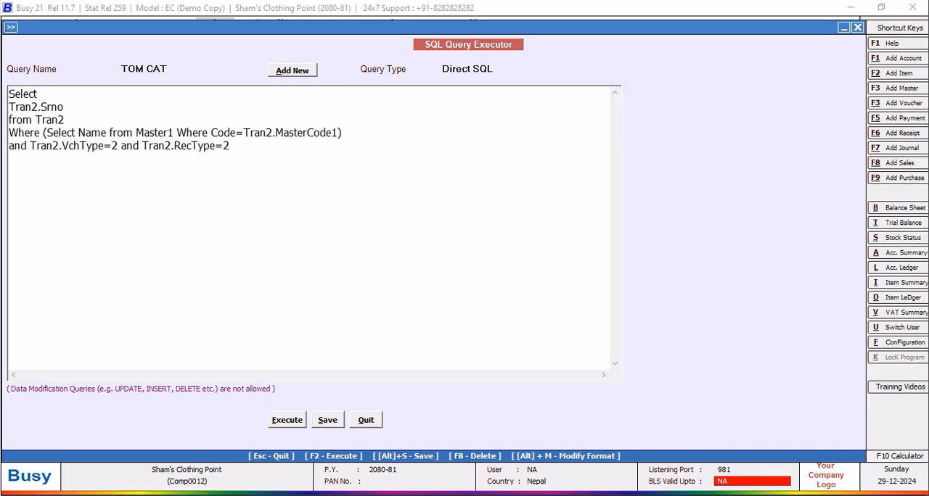
pyautogui.write(')=@P1@')
# Change the TOM CAT query's type, save the query and close the SQL Query Executor.
pyautogui.click(501, 69)
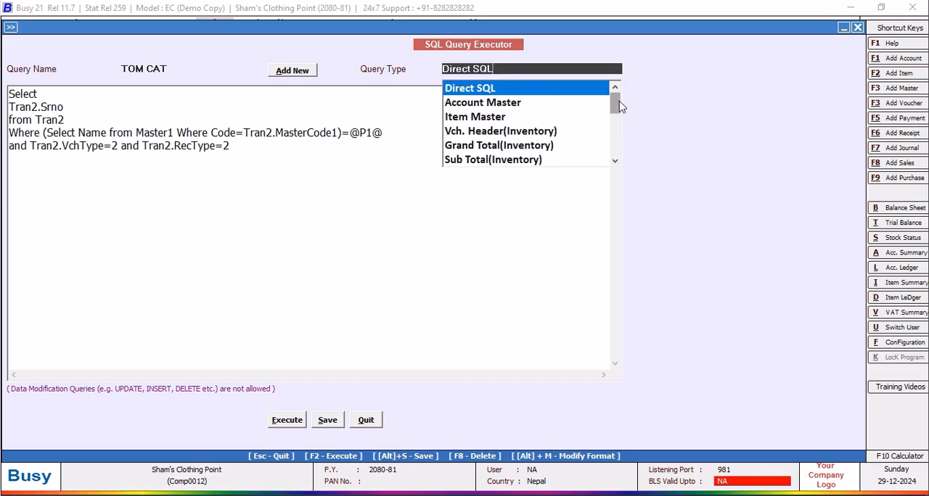
pyautogui.moveTo(614, 105); pyautogui.dragTo(615, 153)
pyautogui.click(510, 161)
pyautogui.click(327, 420)
pyautogui.click(545, 281)
pyautogui.click(365, 421)
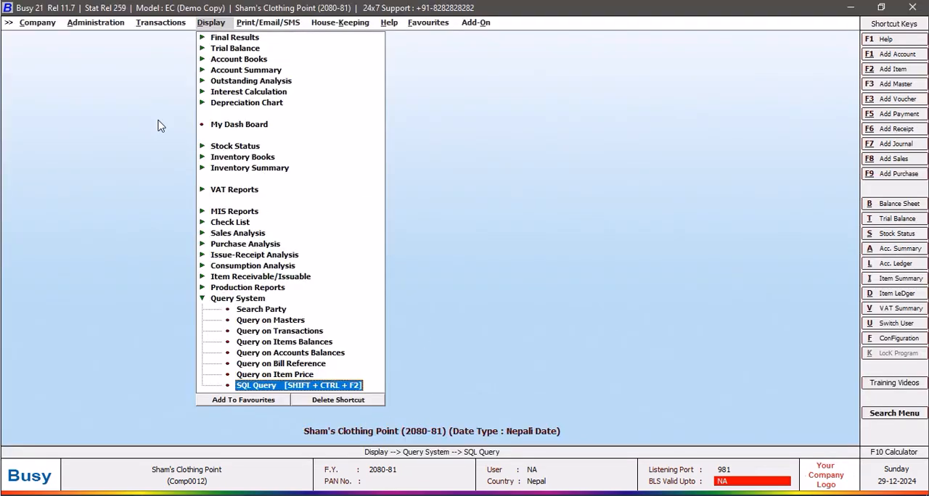
# Generate the List of Purchase Vouchers report with all voucher series.
pyautogui.click(155, 23)
pyautogui.click(167, 51)
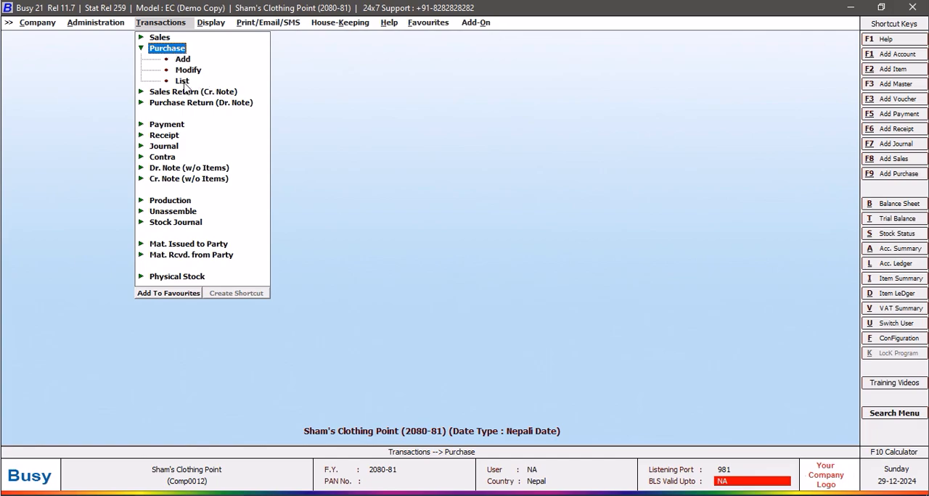
pyautogui.click(183, 82)
pyautogui.click(412, 284)
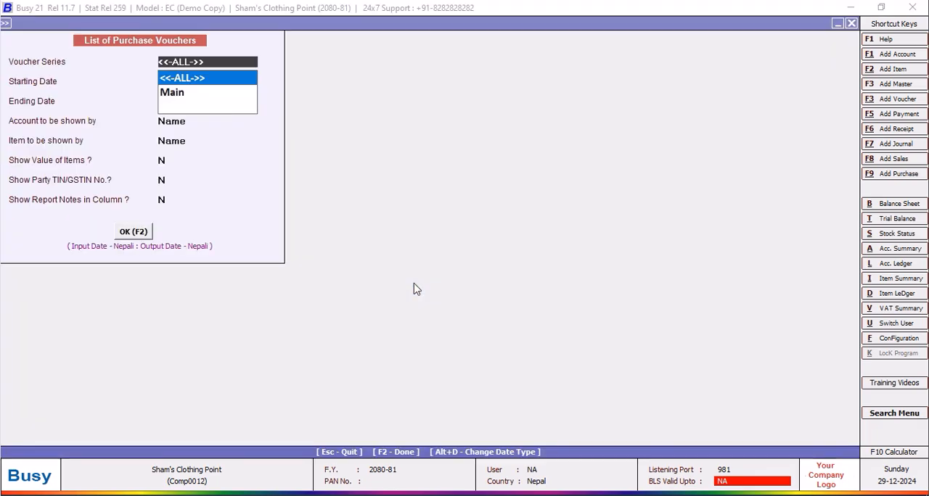
pyautogui.click(137, 236)
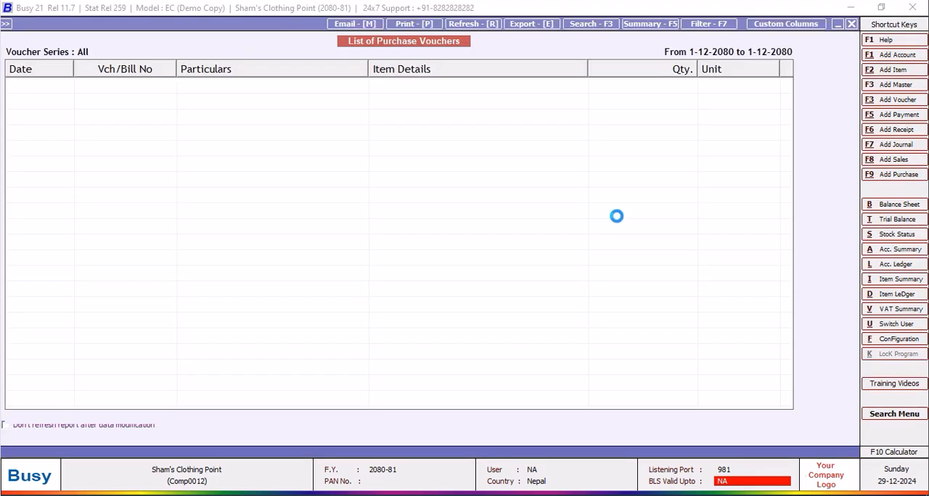
# Start a new custom column format named NEW DESIGN for the purchase voucher list.
pyautogui.click(784, 25)
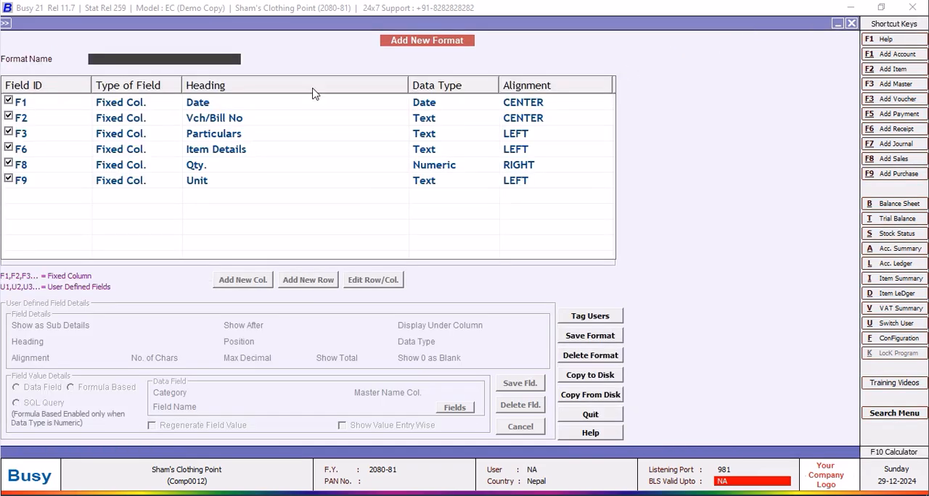
pyautogui.write('NEW DESIGN')
pyautogui.press('Return')
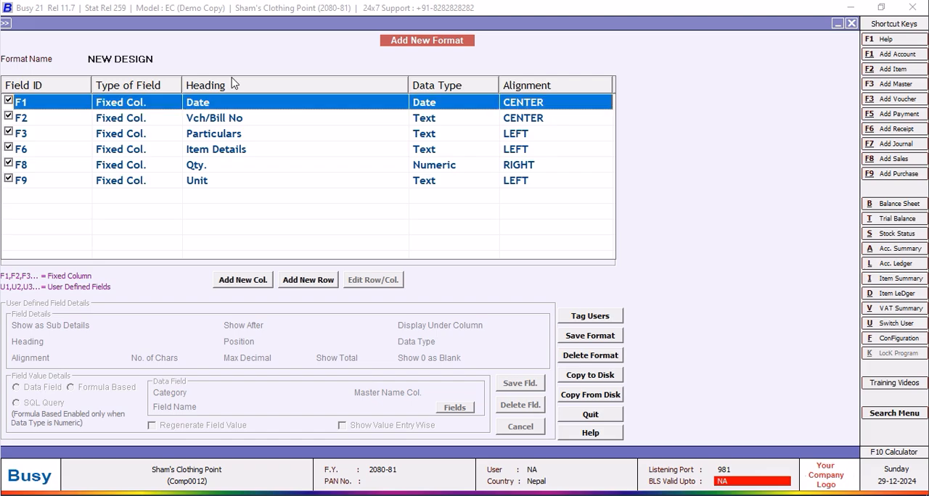
# Add a new column with the heading SR NO to the NEW DESIGN format.
pyautogui.click(239, 283)
pyautogui.write('S')
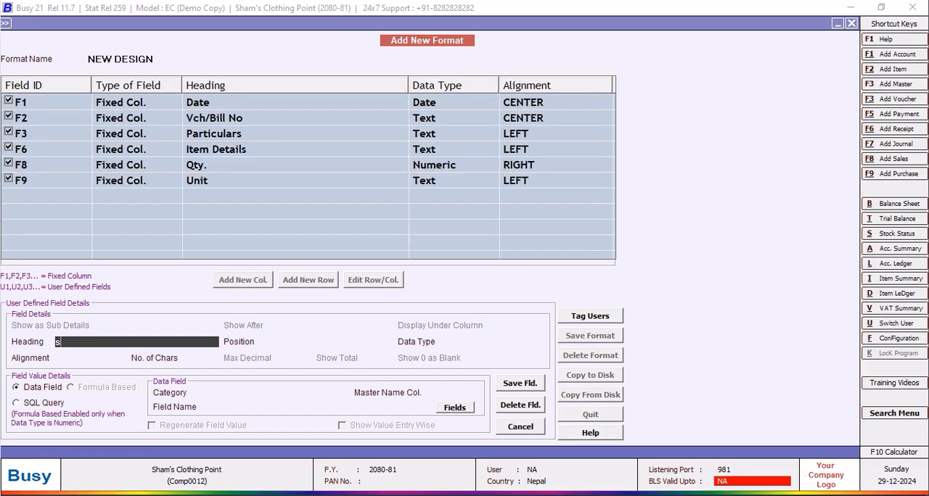
pyautogui.write('R NO')
pyautogui.press('Return')
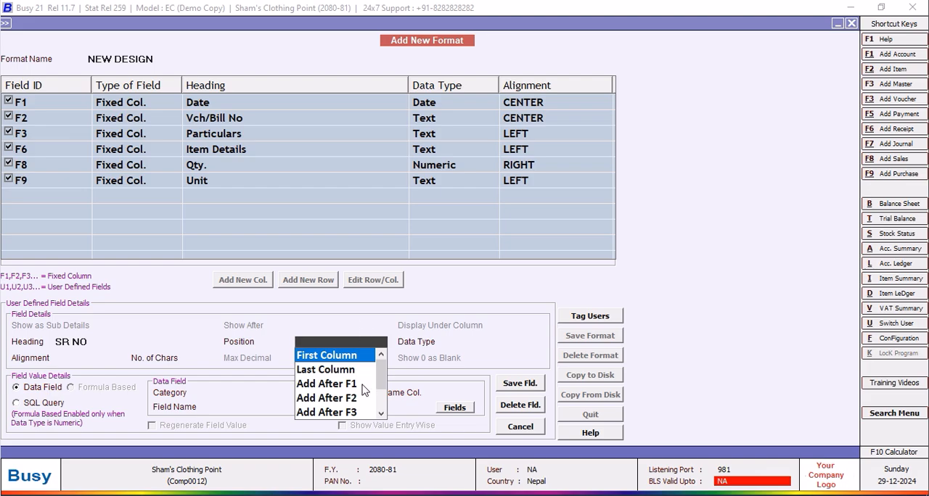
# Set the SR NO column to position Add After F3, data type Numeric, 0 max decimals and Show Total N.
pyautogui.click(353, 413)
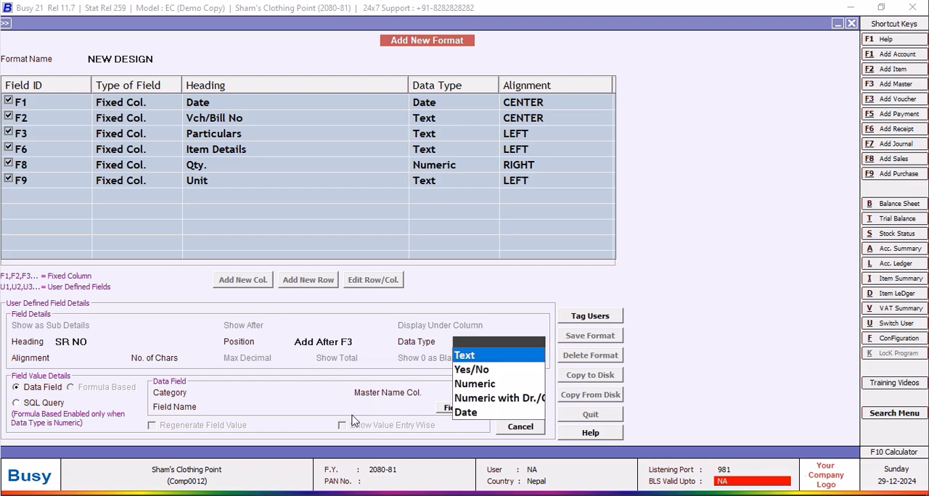
pyautogui.click(472, 392)
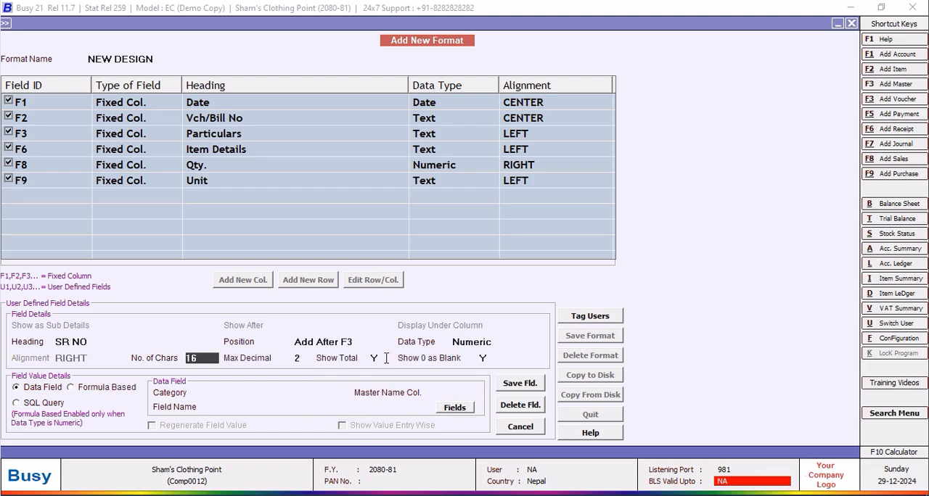
pyautogui.click(308, 358)
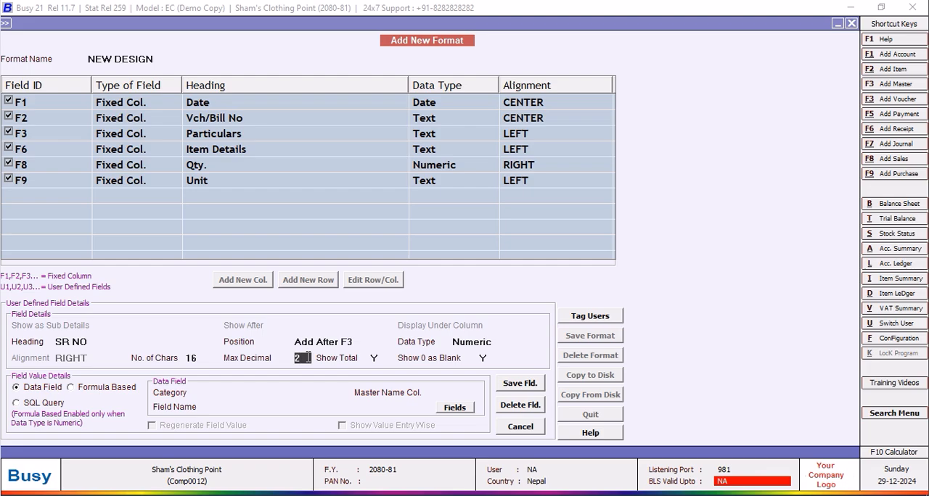
pyautogui.write('0')
pyautogui.click(379, 358)
pyautogui.write('N')
# Base the SR NO column on the SQL query TOM CAT with parameter F6 and save the field.
pyautogui.click(16, 403)
pyautogui.write('TOM CAT')
pyautogui.click(272, 411)
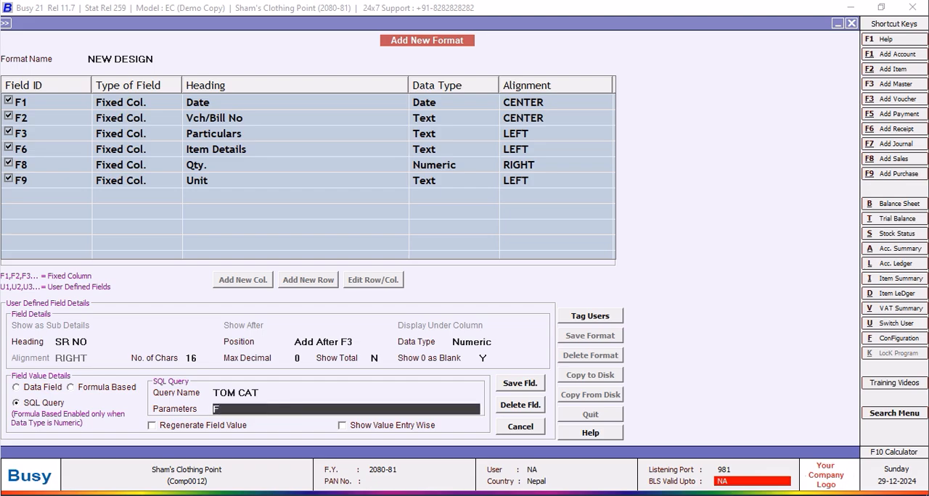
pyautogui.click(529, 387)
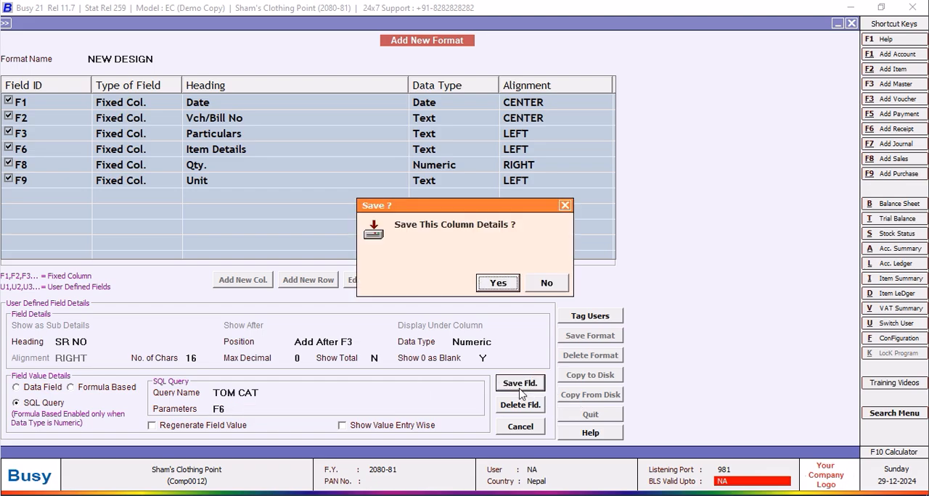
pyautogui.click(497, 284)
# Save the NEW DESIGN format and close the purchase voucher list along with its options form.
pyautogui.click(583, 338)
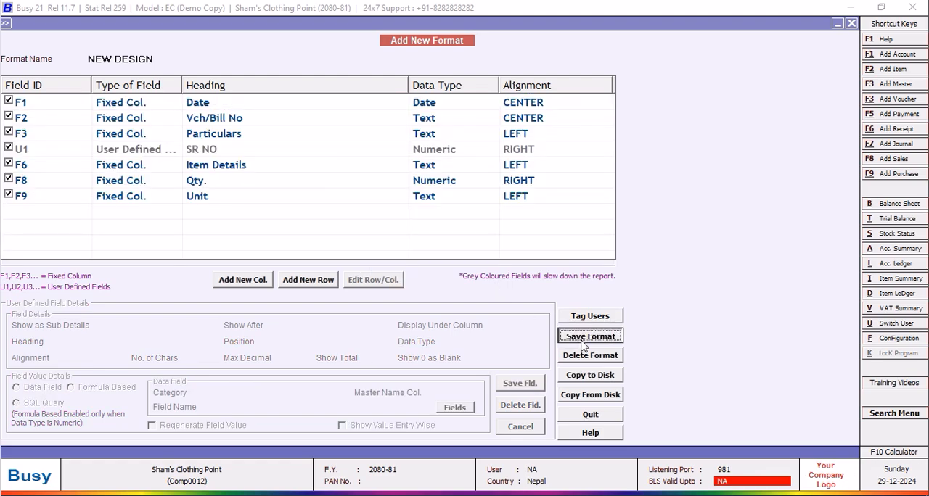
pyautogui.click(497, 284)
pyautogui.click(543, 286)
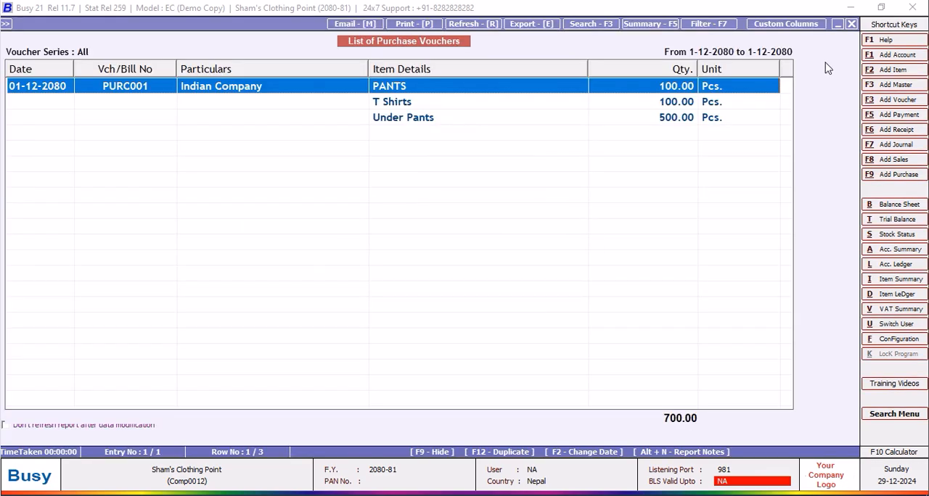
pyautogui.click(850, 24)
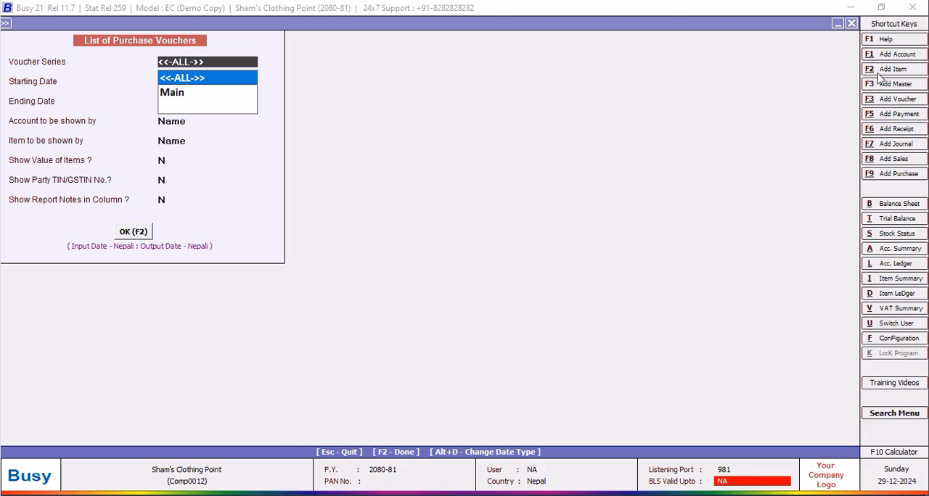
pyautogui.click(851, 24)
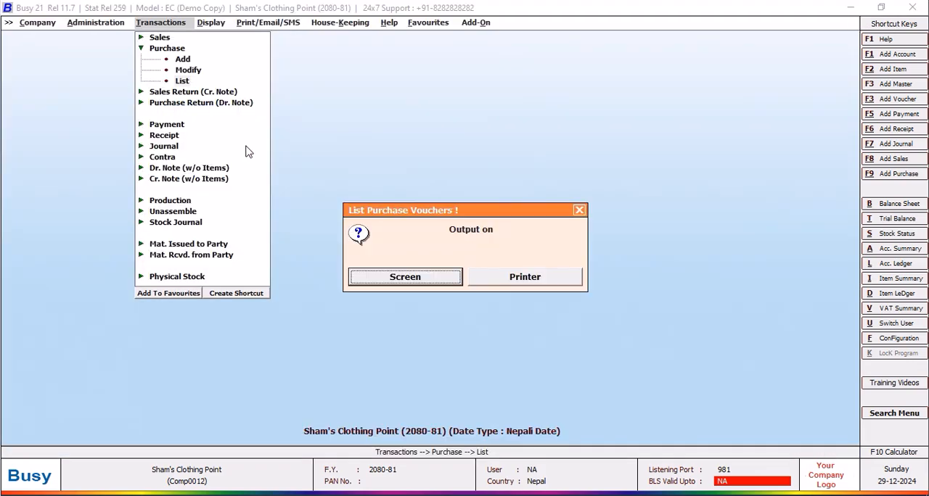
# Show the list of purchase vouchers on screen in the NEW DESIGN format, check it, and close it.
pyautogui.click(392, 280)
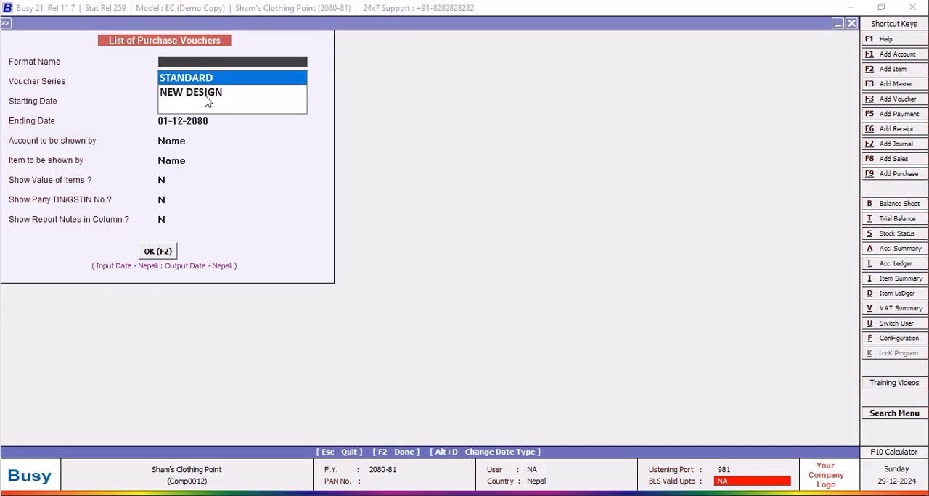
pyautogui.click(208, 102)
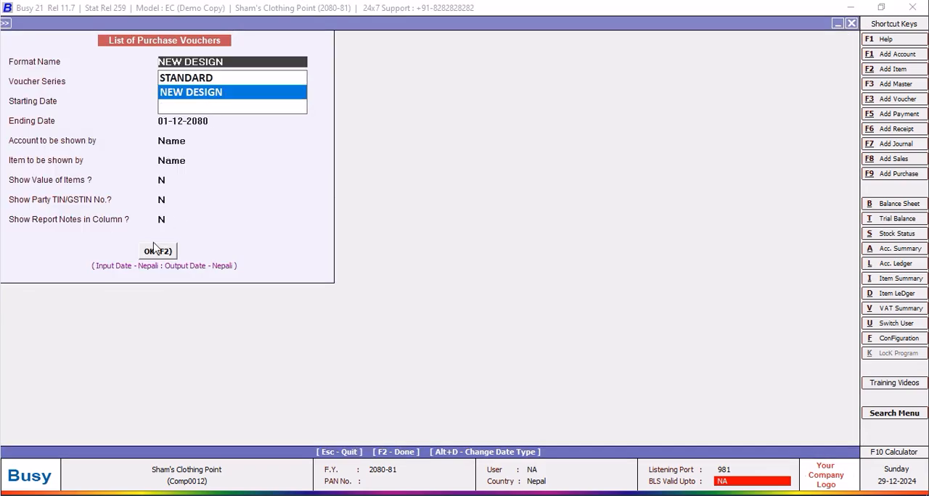
pyautogui.click(154, 252)
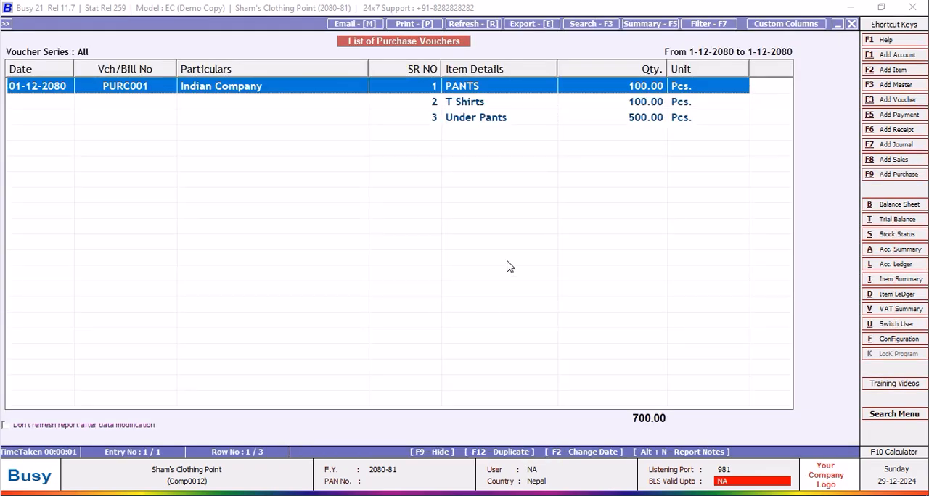
pyautogui.click(851, 24)
pyautogui.click(851, 24)
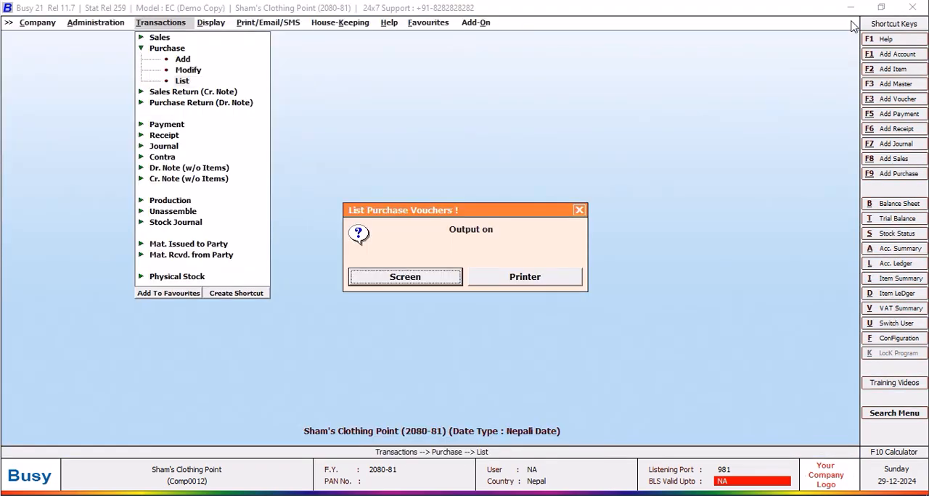
pyautogui.click(583, 209)
# Open the SQL Query Executor and add a new query named TOM CAT2.
pyautogui.hotkey('ctrl', 'q')
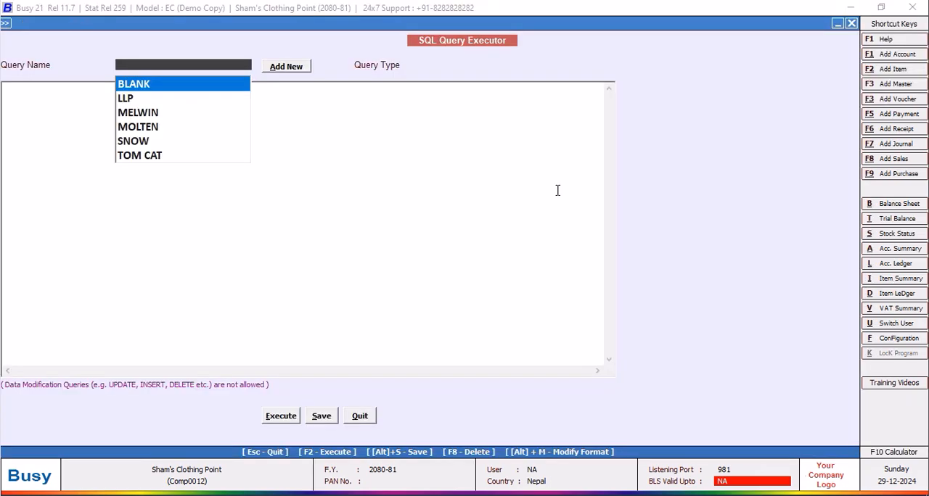
pyautogui.click(298, 68)
pyautogui.write('TOO')
pyautogui.write('M C')
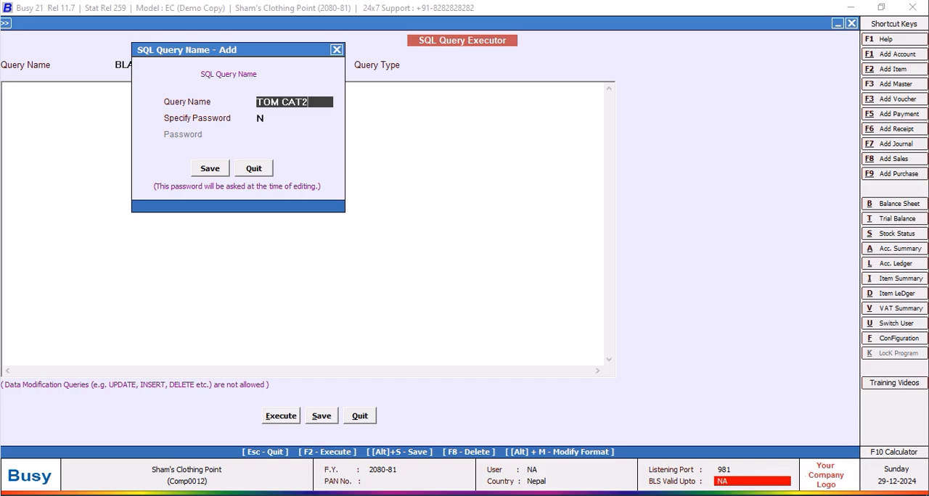
pyautogui.write('AT2')
pyautogui.press('Return')
pyautogui.click(209, 169)
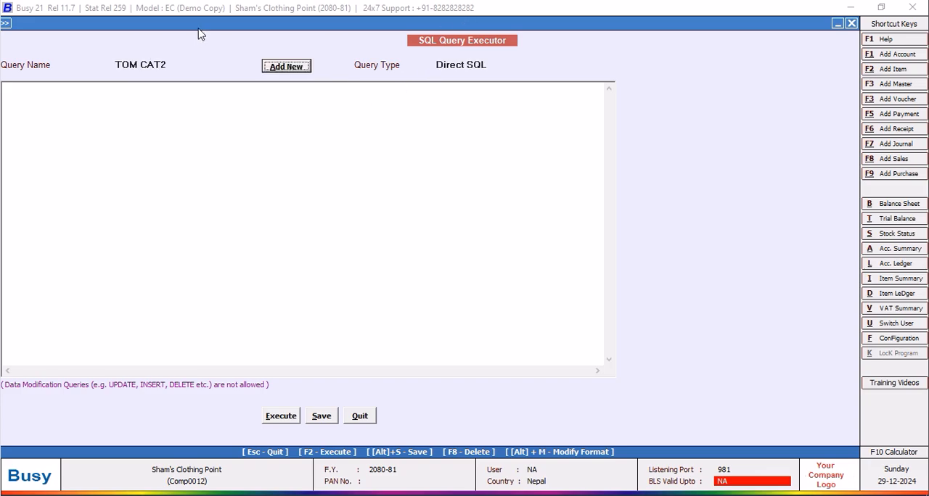
# Write the start of the TOM CAT2 query: "Select M2.OF1 from Tran2", with each clause on its own line.
pyautogui.click(119, 103)
pyautogui.write('Select')
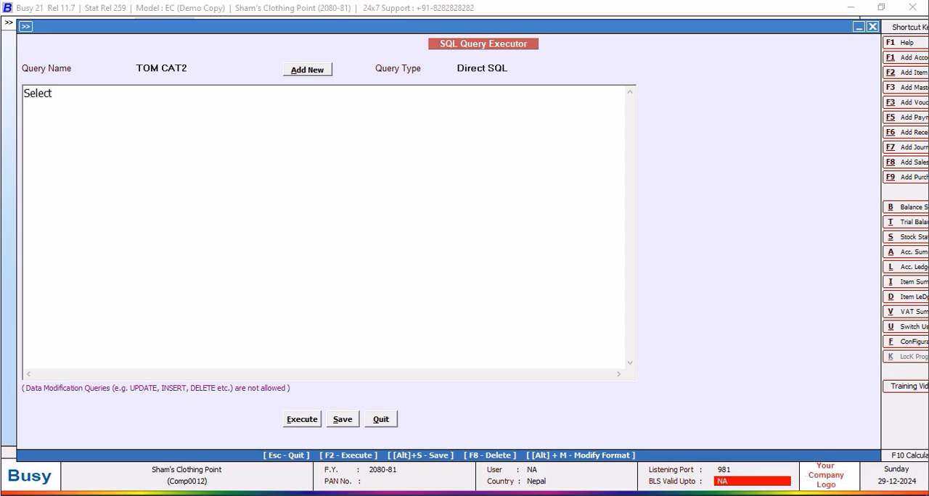
pyautogui.press('Return')
pyautogui.write('M')
pyautogui.write('2.OF1 ')
pyautogui.write('from Tran')
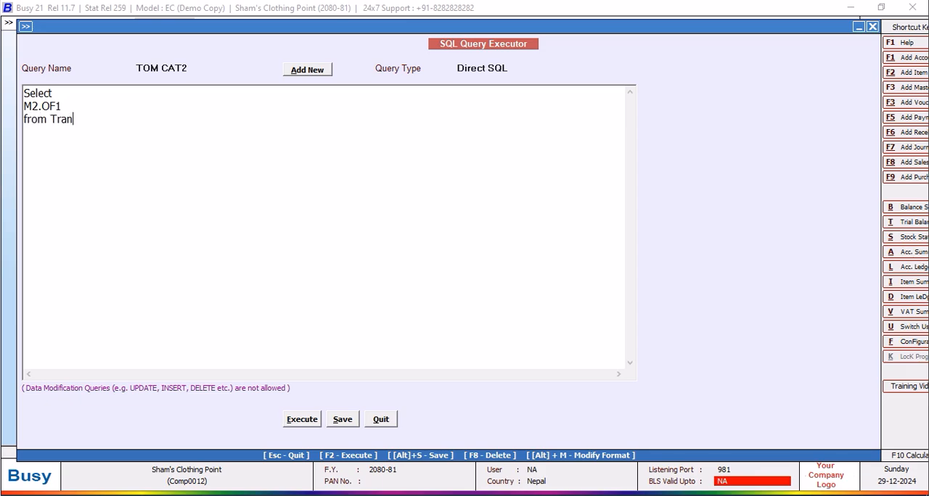
pyautogui.write('2 Where Tran2.VchType')
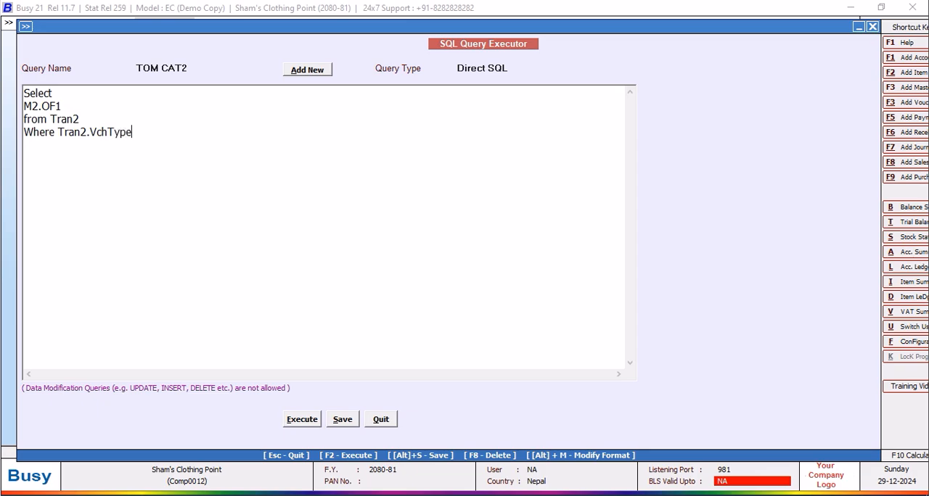
pyautogui.write('=2 and Tran2.RecTyp')
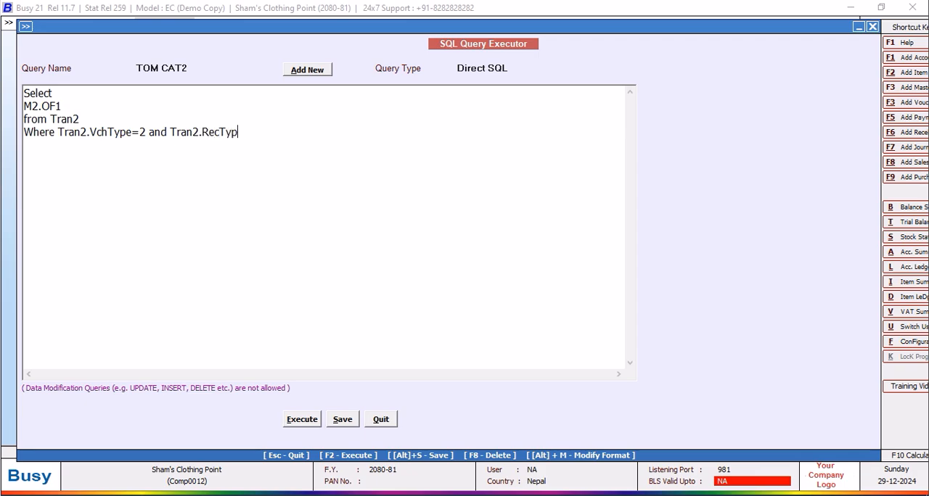
pyautogui.write('e=2')
# Add the condition "Where Tran2.VchType=2 and Tran2.RecType=2" and try executing the query.
pyautogui.click(302, 420)
pyautogui.click(551, 283)
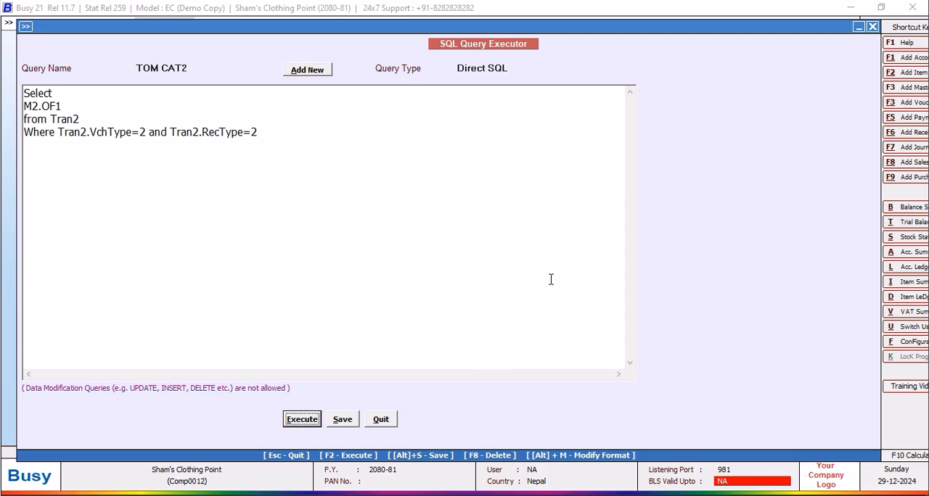
# Replace the table Tran2 in the from line with MasterAddressInfo, aliased as M2.
pyautogui.click(80, 109)
pyautogui.press('BackSpace')
pyautogui.press('BackSpace')
pyautogui.press('BackSpace')
pyautogui.press('BackSpace')
pyautogui.press('BackSpace')
pyautogui.write('MasterA')
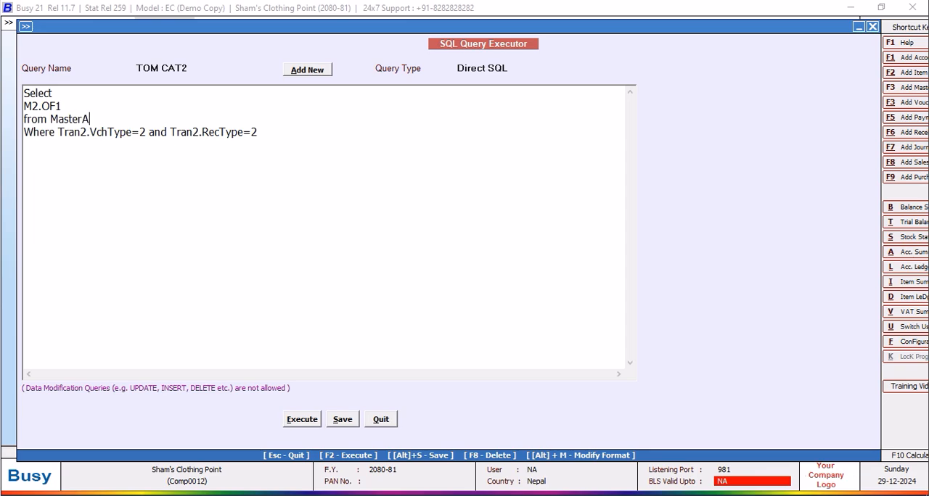
pyautogui.write('ddressInfo a s M')
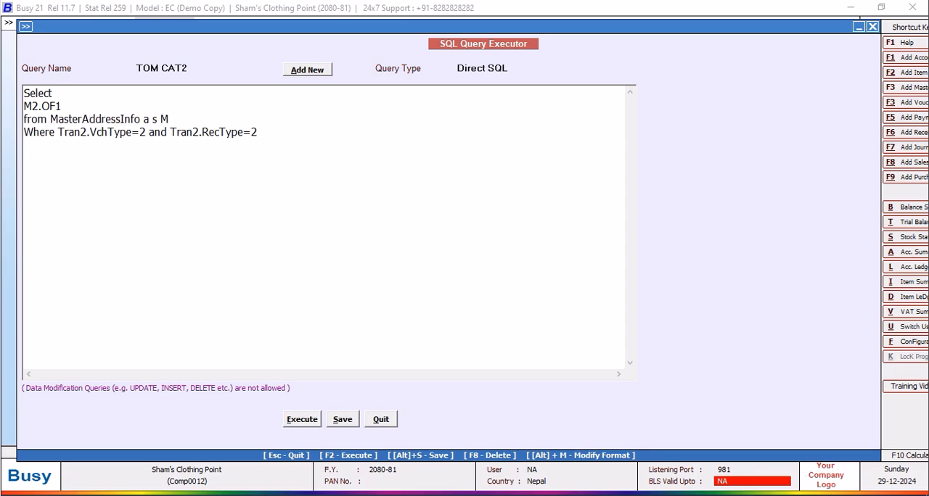
pyautogui.write('2')
# Insert the line "Inner Join Tran2 On" below the from line.
pyautogui.press('Return')
pyautogui.write('Inner Join Tran2 On')
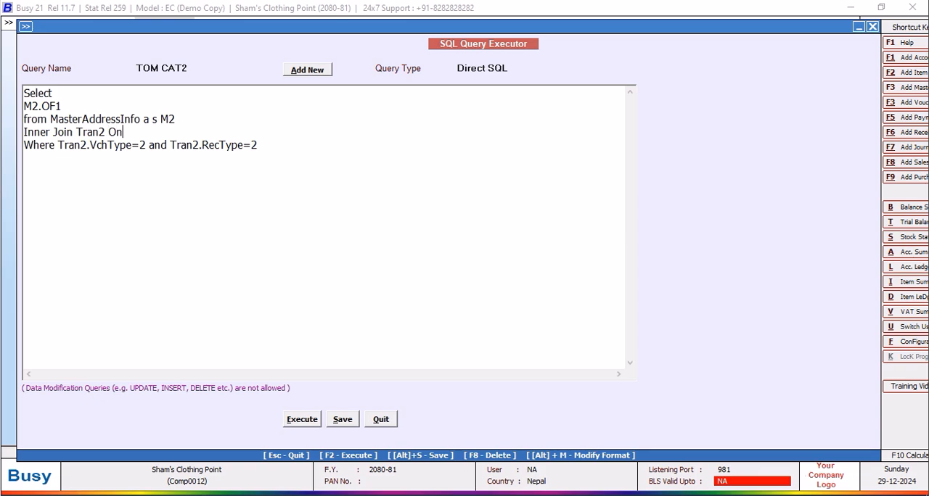
# Add the join condition "Tran2.MasterCode1=M2.MasterCode" on its own line and try executing the query.
pyautogui.press('Return')
pyautogui.write('Tran')
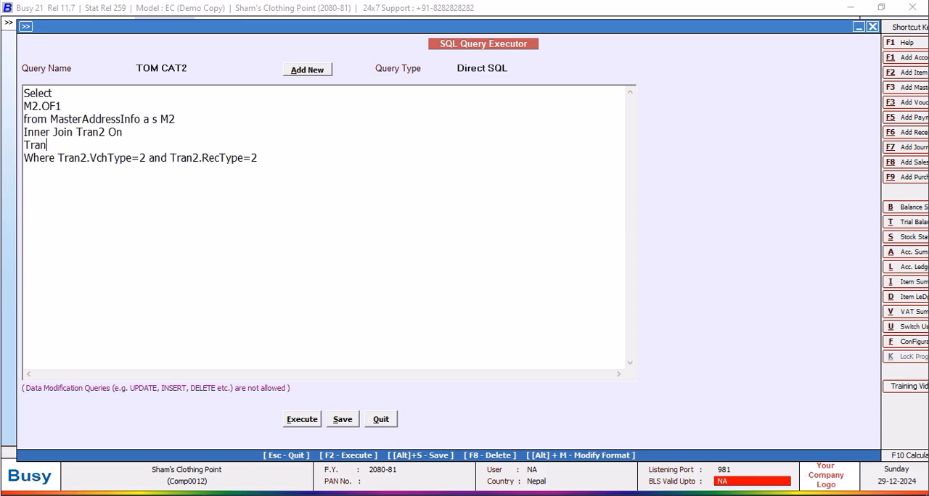
pyautogui.write('2.MasterCode1=Master')
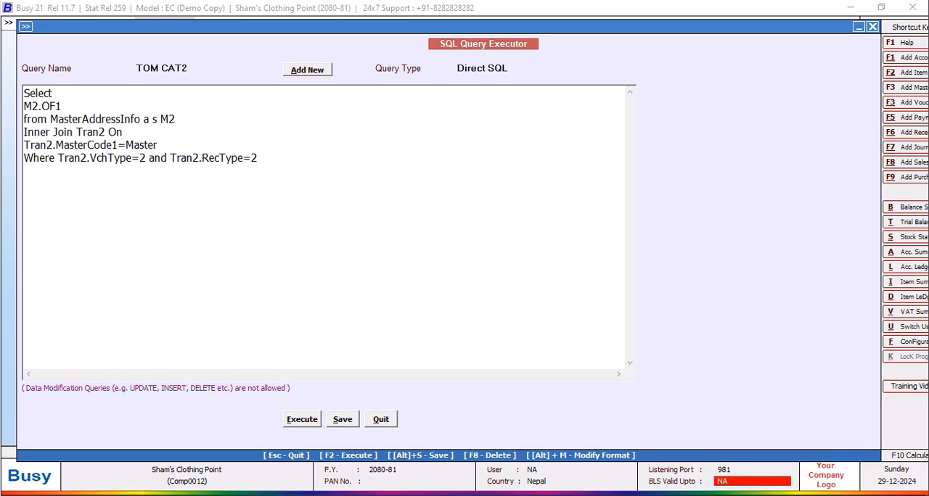
pyautogui.press('BackSpace')
pyautogui.press('BackSpace')
pyautogui.press('BackSpace')
pyautogui.write('2.MasterCode')
pyautogui.click(288, 420)
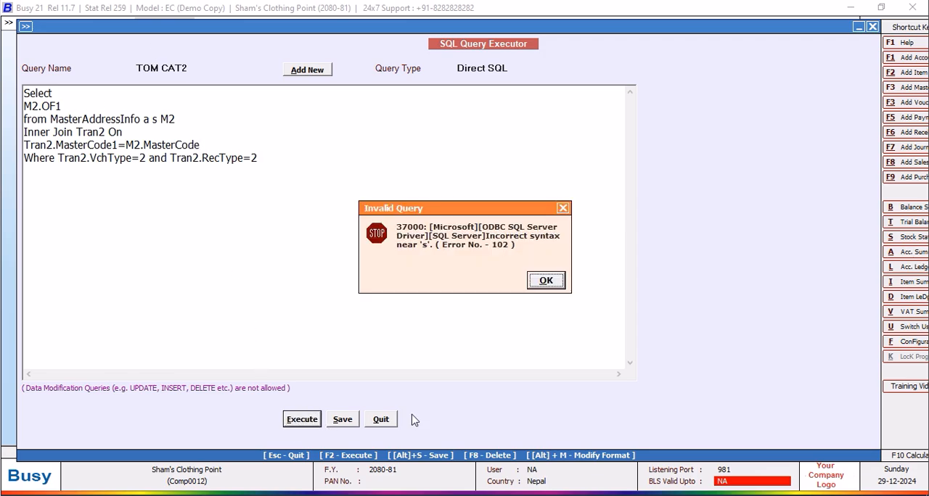
pyautogui.click(545, 281)
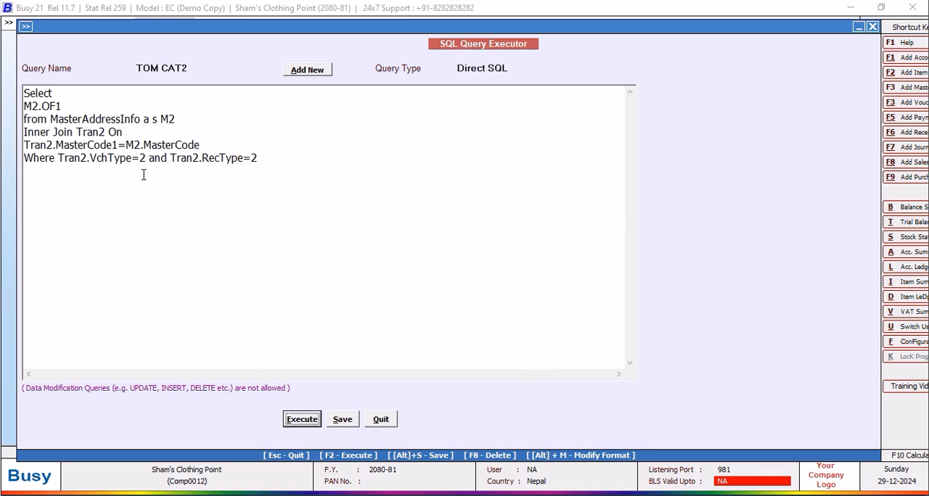
# Correct "a s" to "as" before the M2 alias, execute the query, and close its results.
pyautogui.click(157, 119)
pyautogui.press('BackSpace')
pyautogui.press('BackSpace')
pyautogui.write('s')
pyautogui.click(303, 419)
pyautogui.click(554, 284)
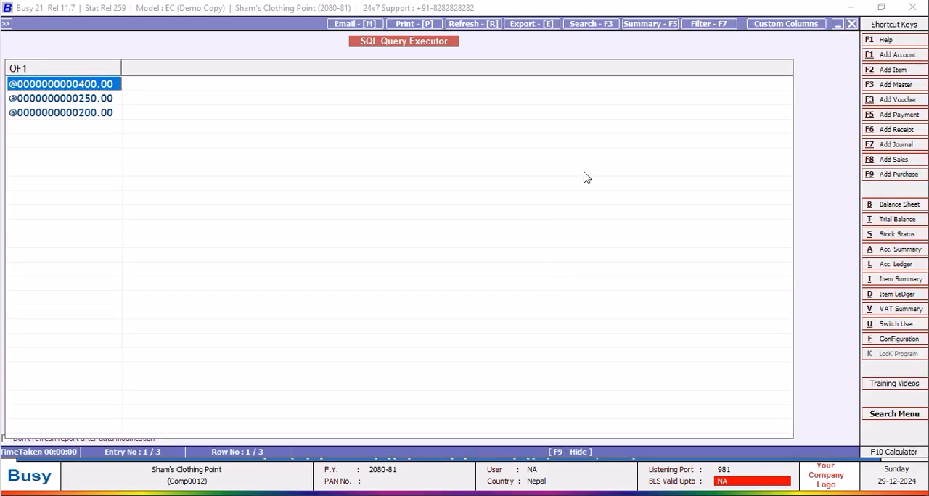
pyautogui.click(851, 24)
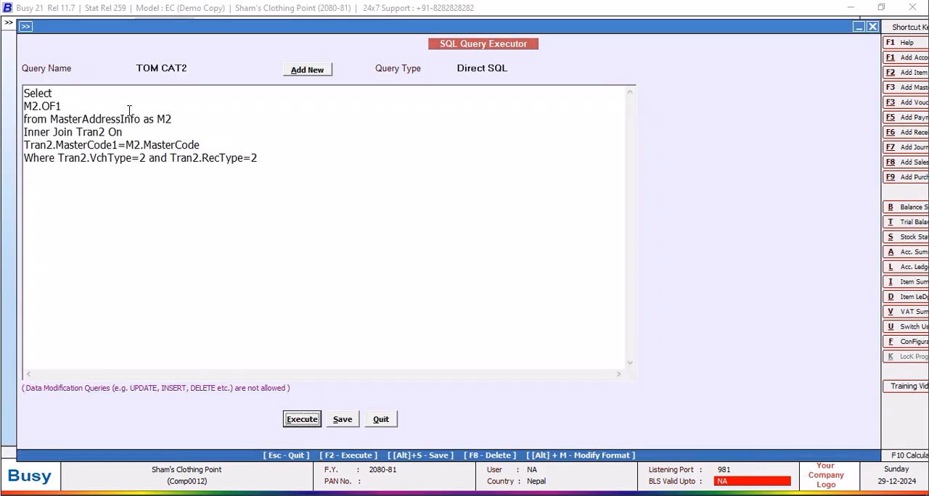
# Wrap the selected M2.OF1 field in a Right function of 10 characters: Right(M2.OF1,10).
pyautogui.click(26, 106)
pyautogui.write('right')
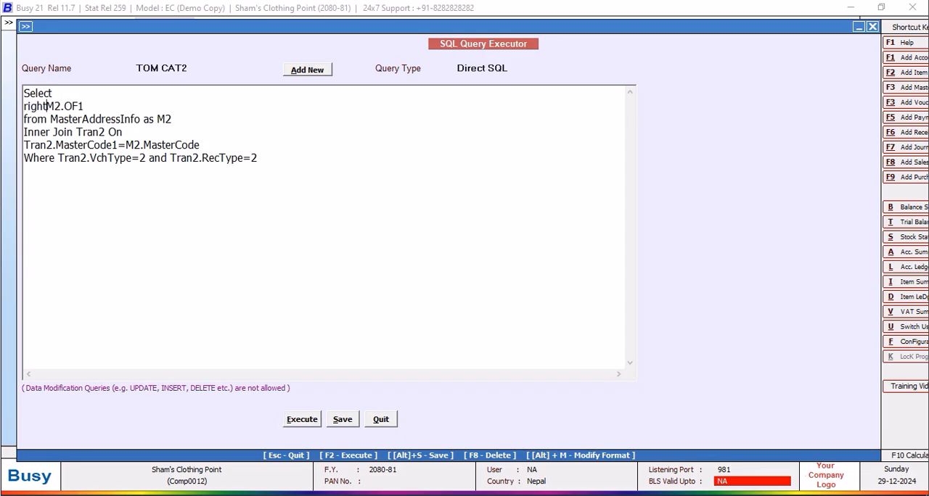
pyautogui.press('BackSpace')
pyautogui.press('BackSpace')
pyautogui.press('BackSpace')
pyautogui.press('BackSpace')
pyautogui.press('BackSpace')
pyautogui.write('Right(')
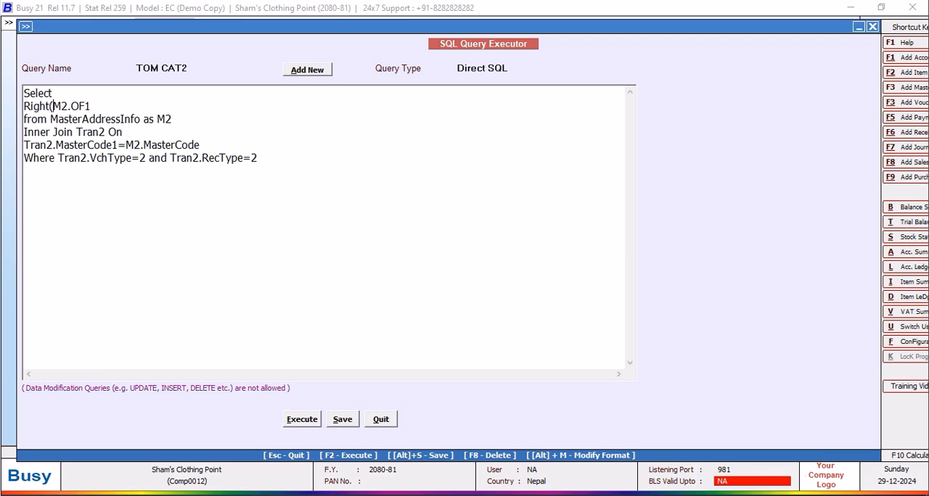
pyautogui.click(110, 107)
pyautogui.write(',10)')
# Execute the TOM CAT2 query, check the output column, and close the results.
pyautogui.click(302, 419)
pyautogui.click(551, 283)
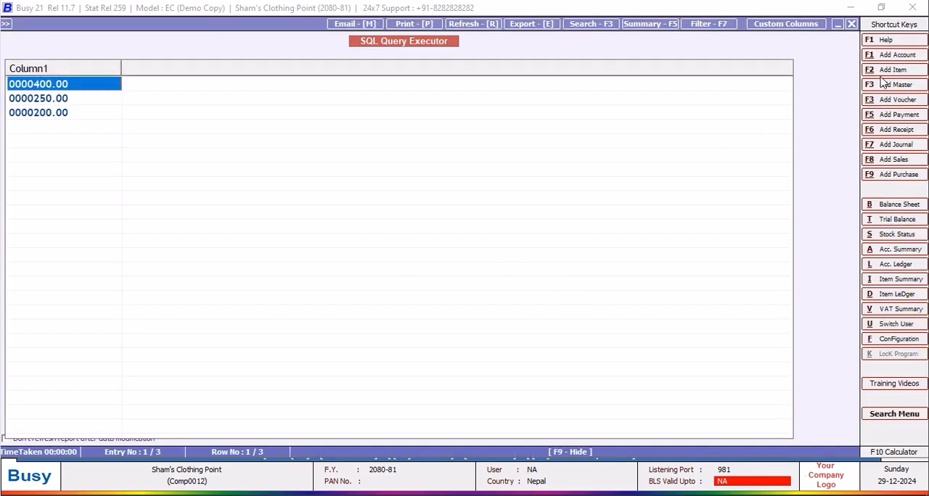
pyautogui.click(851, 24)
# Wrap the selected Right(M2.OF1,10) expression in a cast to float: CAST(Right(M2.OF1,10) AS FLOAT).
pyautogui.click(24, 106)
pyautogui.write('d')
pyautogui.press('BackSpace')
pyautogui.press('BackSpace')
pyautogui.press('BackSpace')
pyautogui.write('CAST')
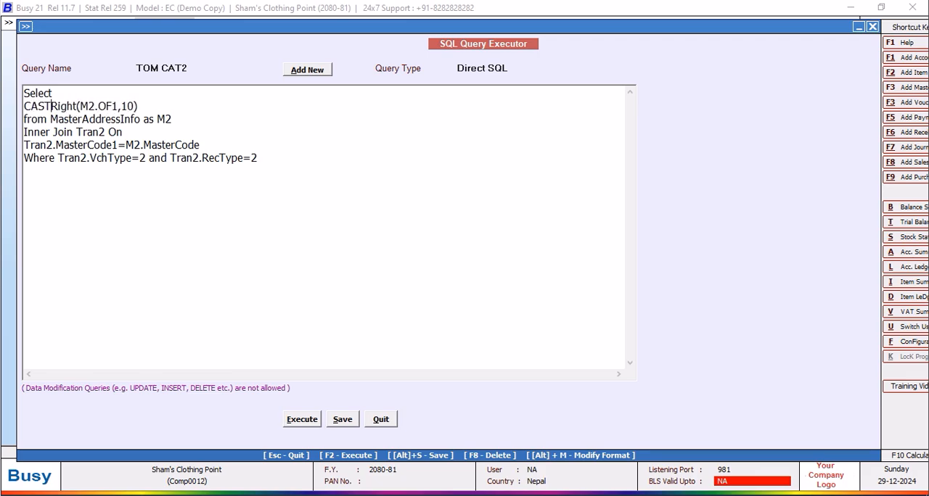
pyautogui.write('(')
pyautogui.click(150, 107)
pyautogui.write('AS FL')
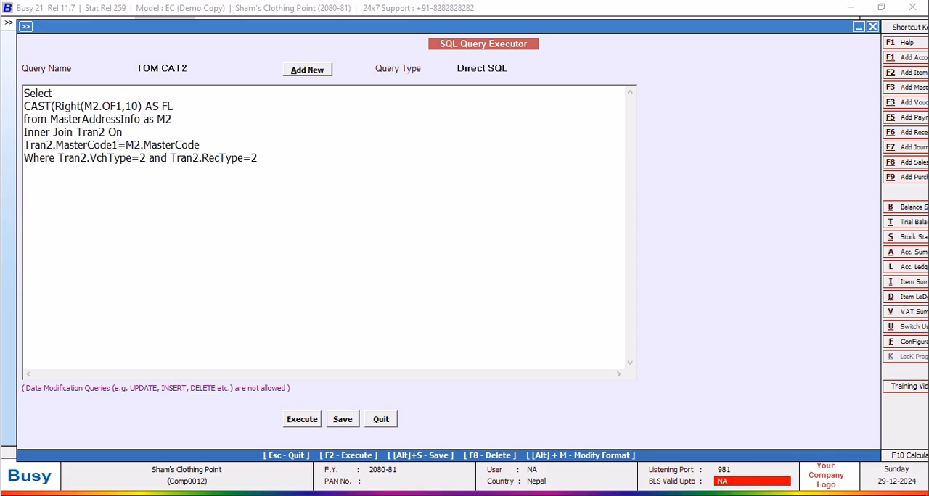
pyautogui.write('OAT)')
# Execute the TOM CAT2 query with the float cast, check the output column, and close the results.
pyautogui.click(302, 426)
pyautogui.click(604, 278)
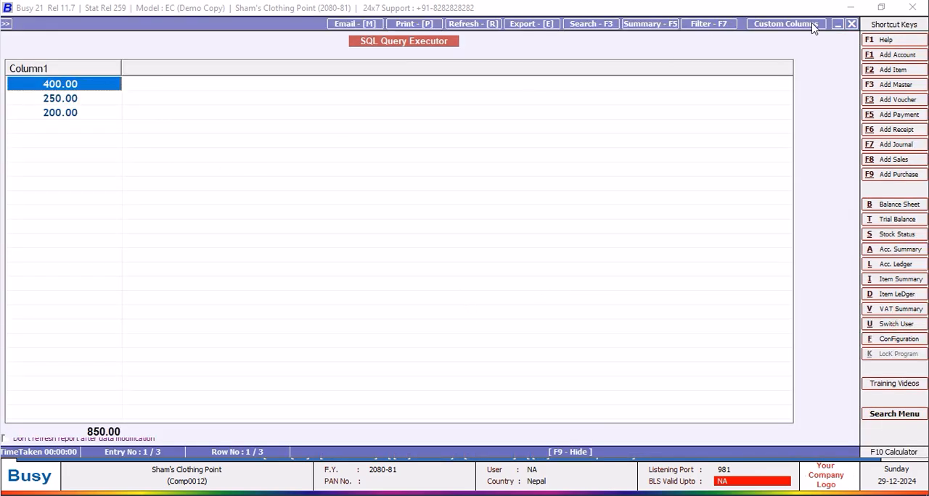
pyautogui.press('Escape')
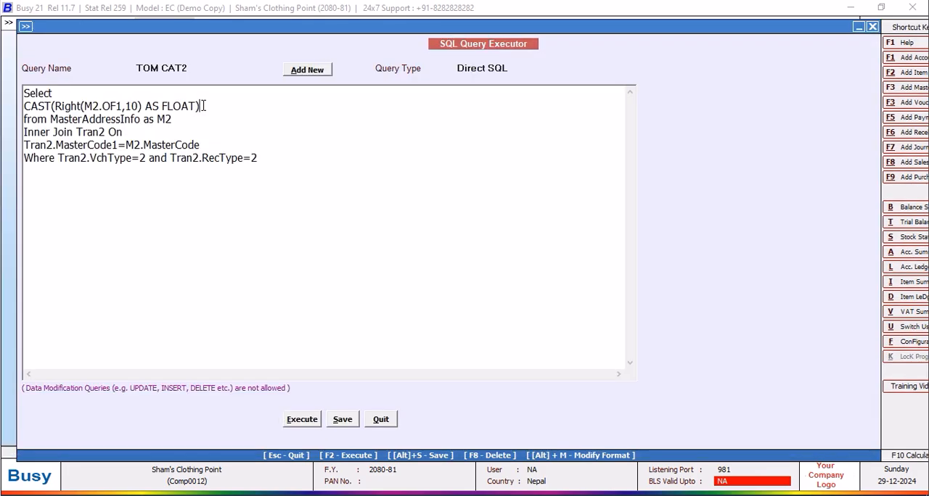
# Copy the CAST expression, add a "+" line below it, and add a second term: CAST(Right(M2.OF2,10) AS FLOAT).
pyautogui.moveTo(203, 106); pyautogui.dragTo(22, 107)
pyautogui.rightClick(30, 110)
pyautogui.click(77, 154)
pyautogui.click(204, 108)
pyautogui.press('Return')
pyautogui.write('+')
pyautogui.press('Return')
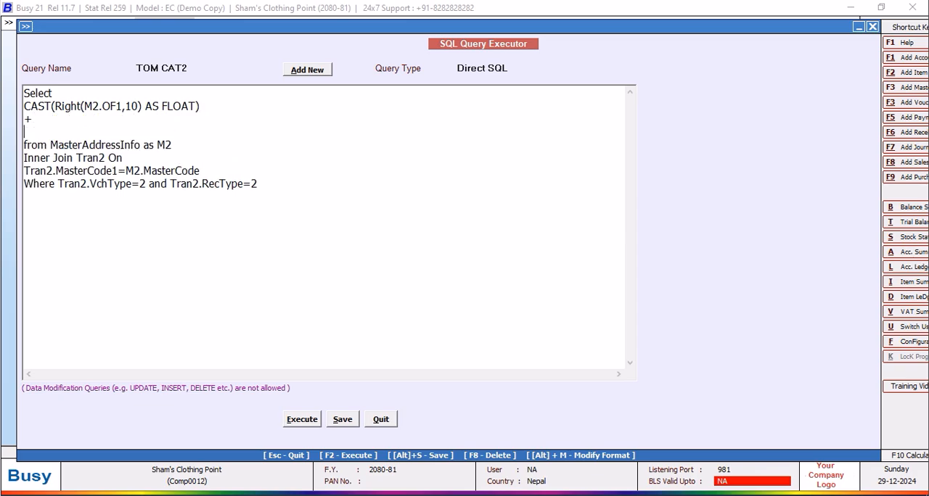
pyautogui.hotkey('ctrl', 'v')
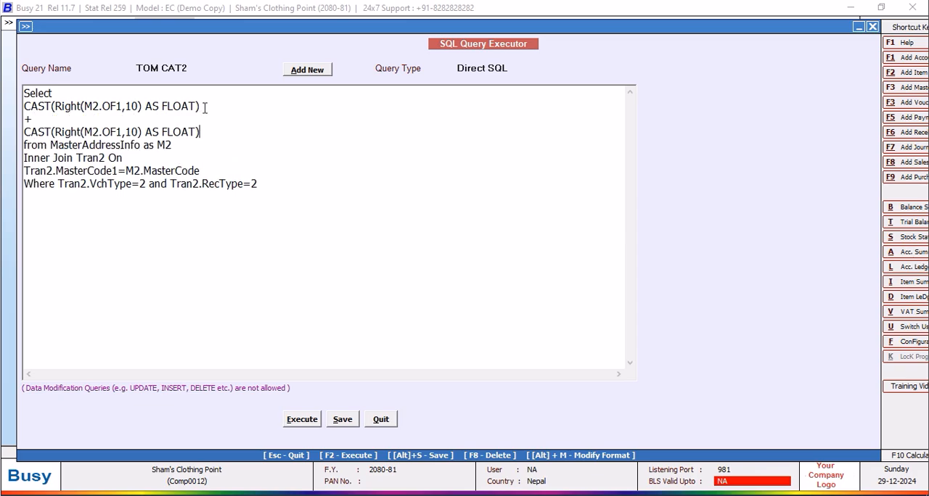
pyautogui.click(120, 132)
pyautogui.press('BackSpace')
pyautogui.write('2')
# Add a "+" line and a third term below the M2.OF2 line: CAST(Right(M2.OF3,10) AS FLOAT).
pyautogui.click(201, 132)
pyautogui.press('Return')
pyautogui.write('+')
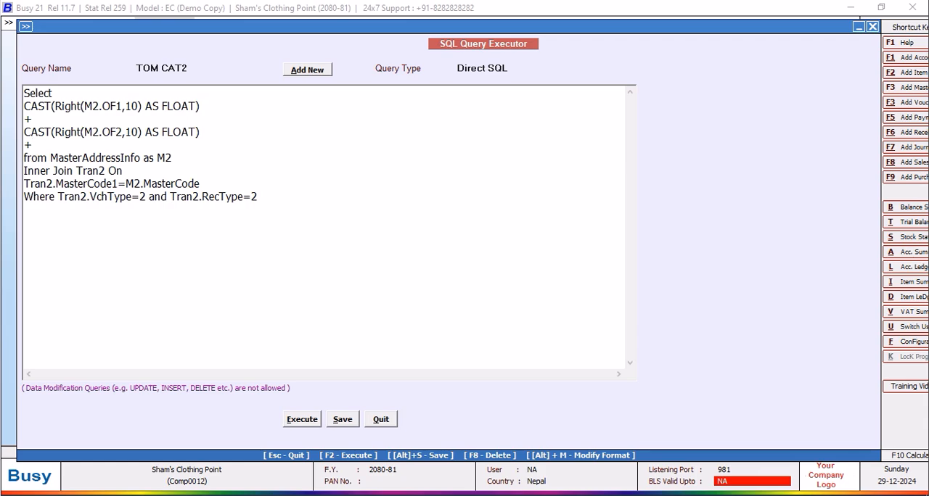
pyautogui.press('Return')
pyautogui.hotkey('ctrl', 'v')
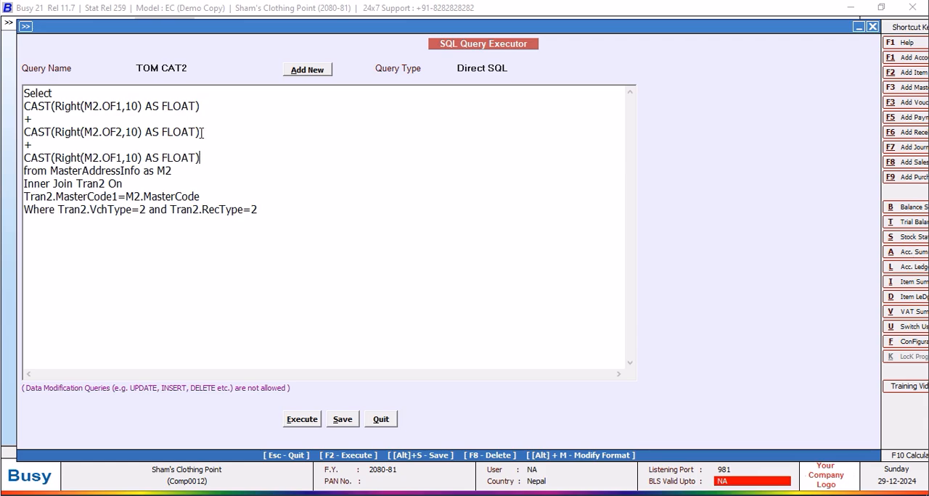
pyautogui.click(121, 158)
pyautogui.press('BackSpace')
pyautogui.write('3')
# Add a "+" line below the M2.OF3 term and a copied CAST term with its field changed to M2.OF4.
pyautogui.click(212, 156)
pyautogui.press('Return')
pyautogui.write('+')
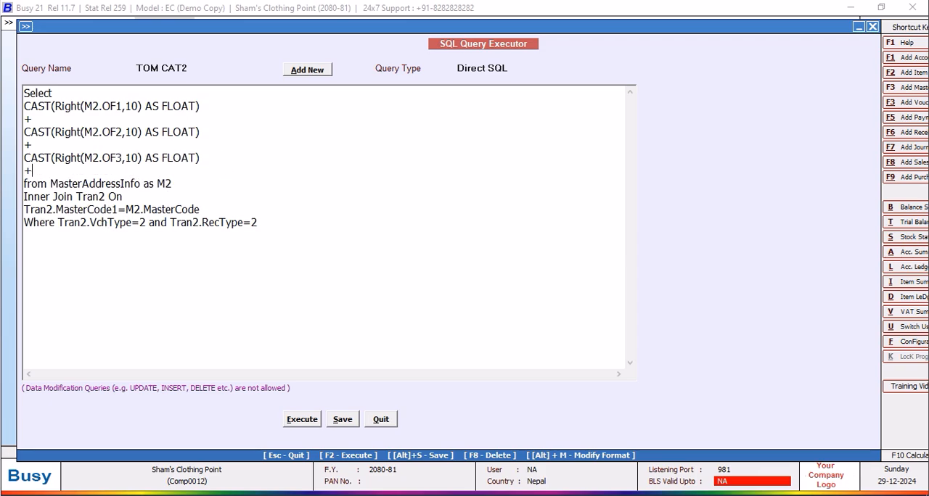
pyautogui.press('Return')
pyautogui.hotkey('ctrl', 'v')
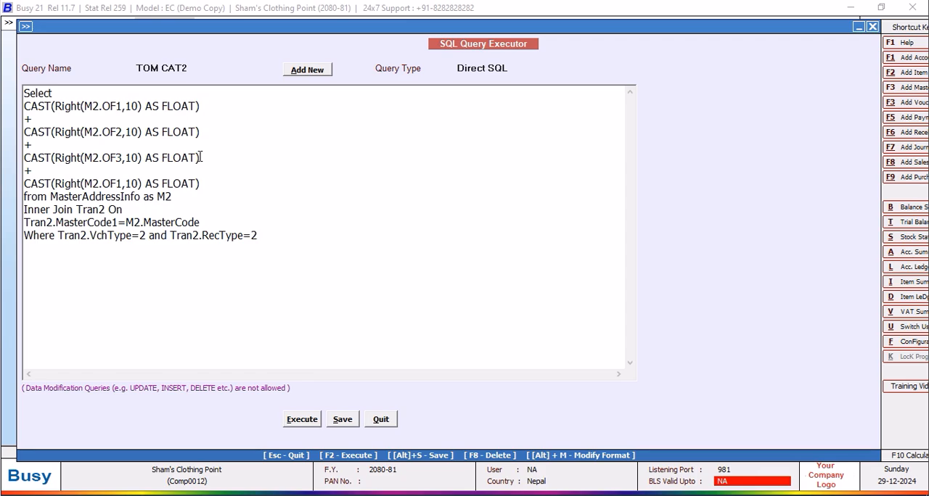
pyautogui.click(121, 184)
pyautogui.press('BackSpace')
pyautogui.write('4')
# Insert a "+" line after M2.OF4 and put another copied CAST(Right(M2.OF1,10) AS FLOAT) term on its own line.
pyautogui.press('Return')
pyautogui.write('+')
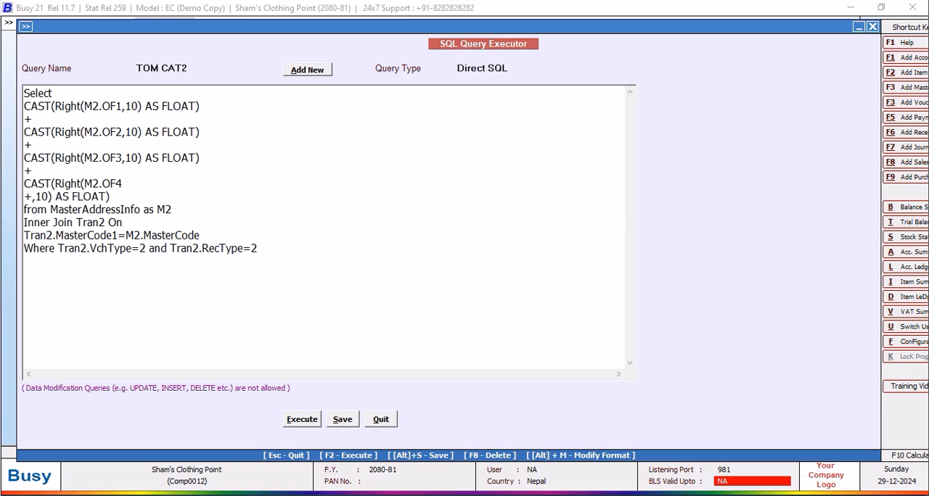
pyautogui.hotkey('ctrl', 'v')
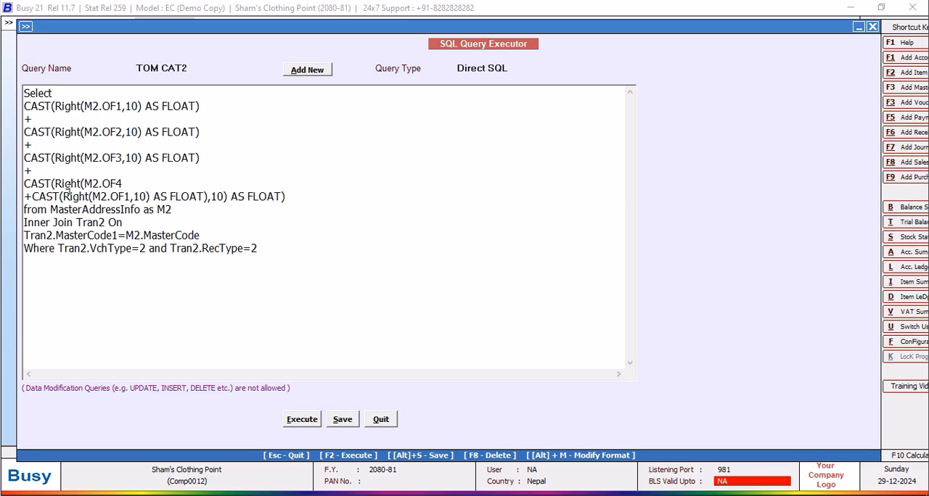
pyautogui.click(32, 196)
pyautogui.press('Return')
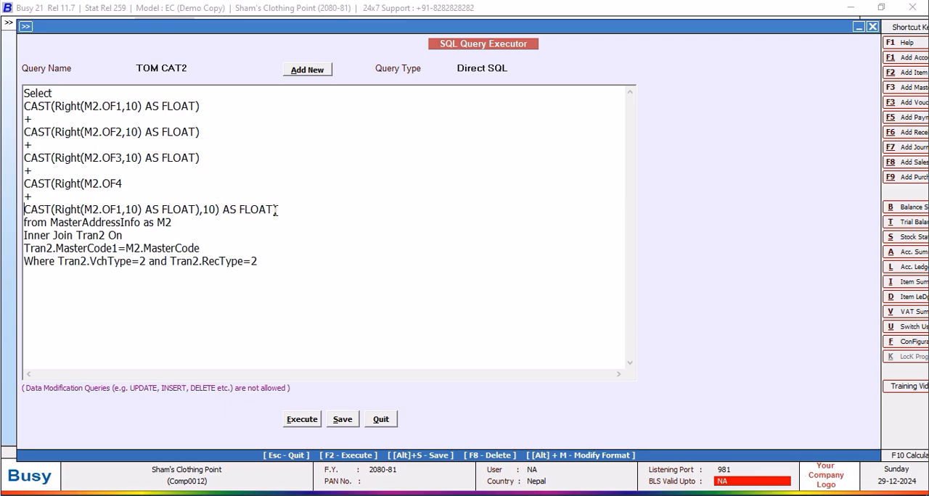
pyautogui.press('BackSpace')
pyautogui.press('Return')
pyautogui.press('BackSpace')
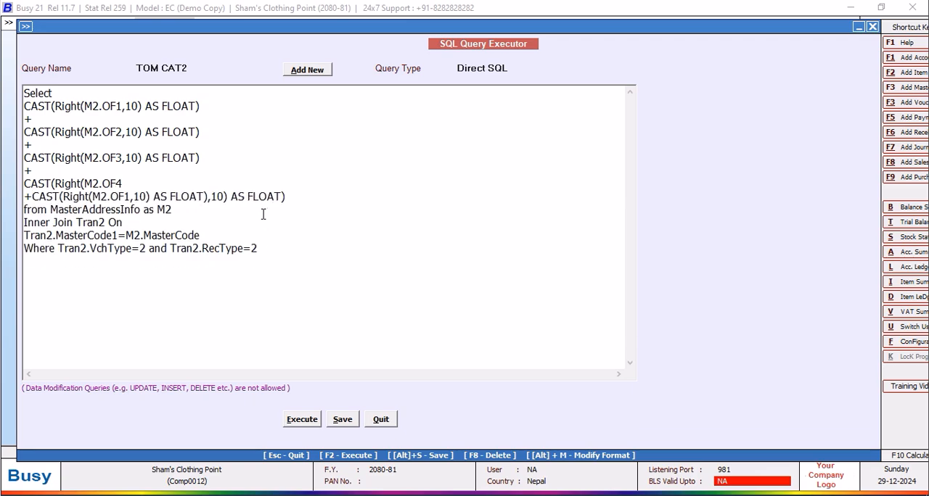
pyautogui.press('Return')
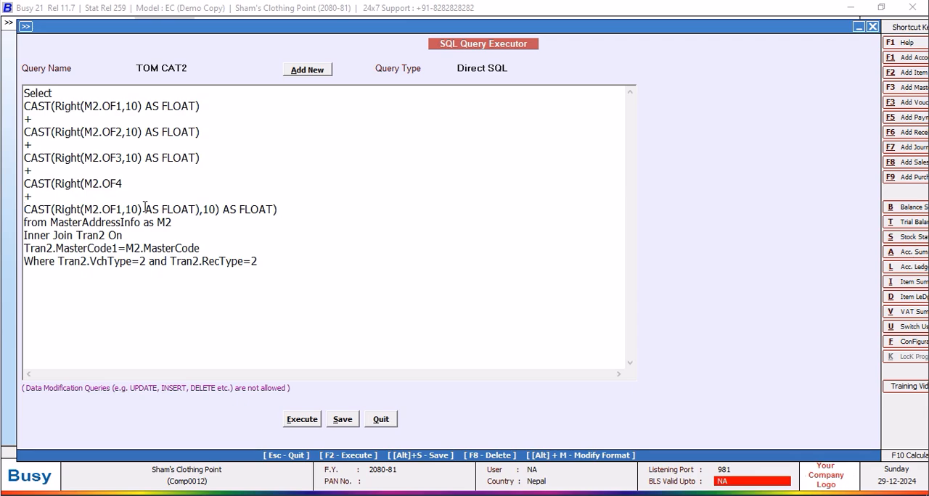
# Move the stray ",10) AS FLOAT)" from the end of the last CAST line to the end of the M2.OF4 line.
pyautogui.click(280, 210)
pyautogui.moveTo(281, 210); pyautogui.dragTo(197, 212)
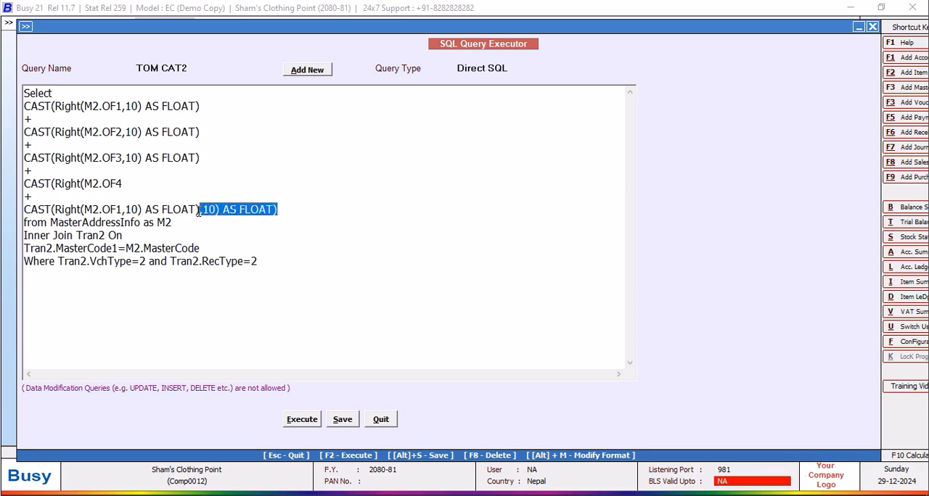
pyautogui.rightClick(210, 212)
pyautogui.click(240, 238)
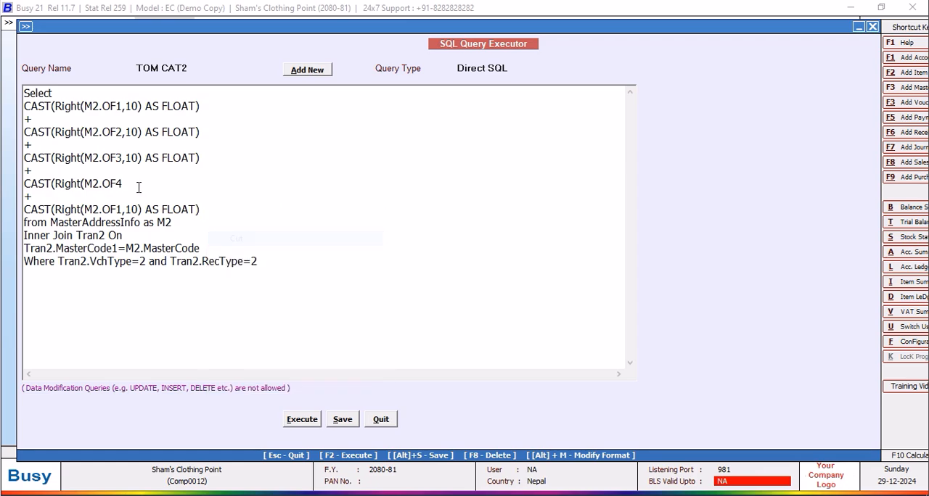
pyautogui.rightClick(127, 183)
pyautogui.click(156, 240)
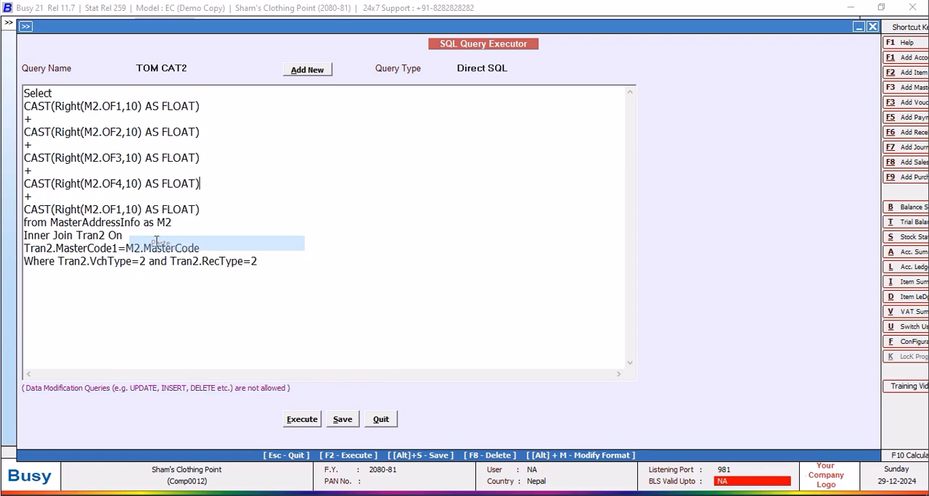
# Copy the last CAST(Right(M2.OF1,10) AS FLOAT) term, then change its field to M2.OF5.
pyautogui.moveTo(212, 211); pyautogui.dragTo(17, 210)
pyautogui.rightClick(38, 213)
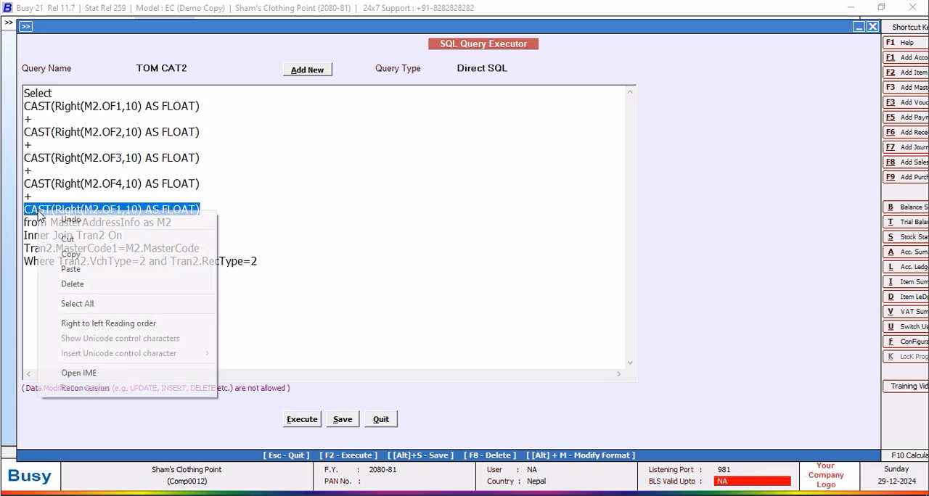
pyautogui.click(71, 254)
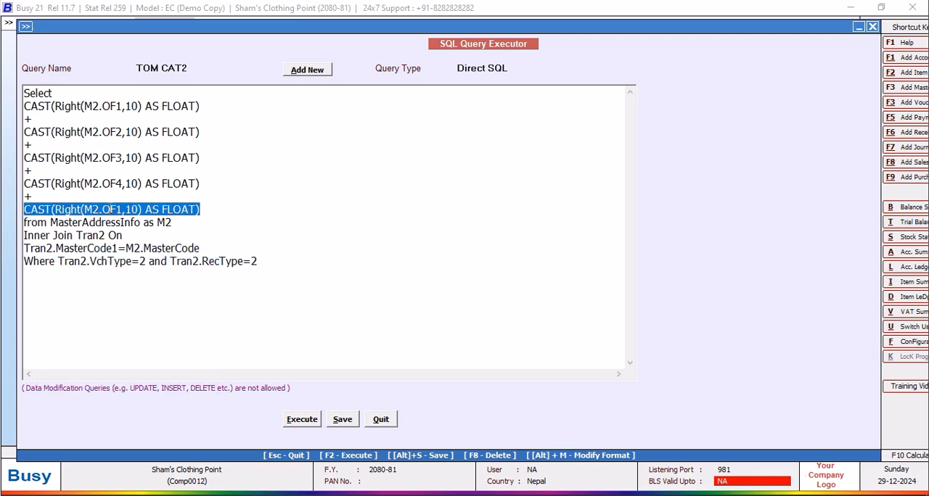
pyautogui.click(121, 210)
pyautogui.press('BackSpace')
pyautogui.write('5')
# Add a "+" line below the M2.OF5 term and paste another CAST(Right(M2.OF1,10) AS FLOAT) term under it.
pyautogui.click(205, 213)
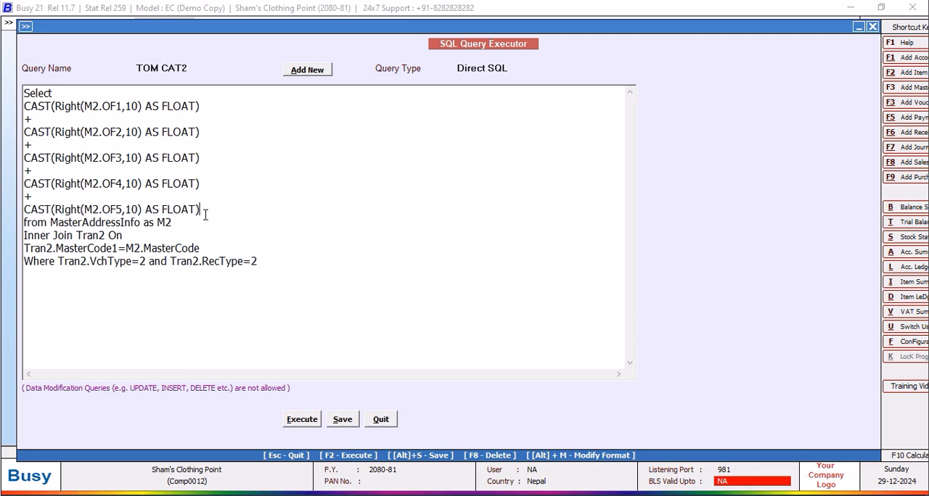
pyautogui.press('Return')
pyautogui.write('+')
pyautogui.press('Return')
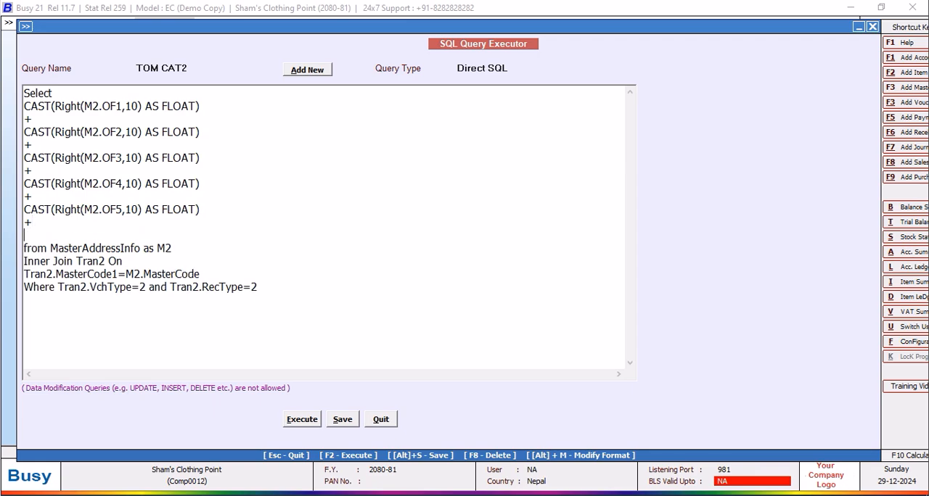
pyautogui.hotkey('ctrl', 'v')
pyautogui.click(122, 235)
pyautogui.press('BackSpace')
pyautogui.write('6')
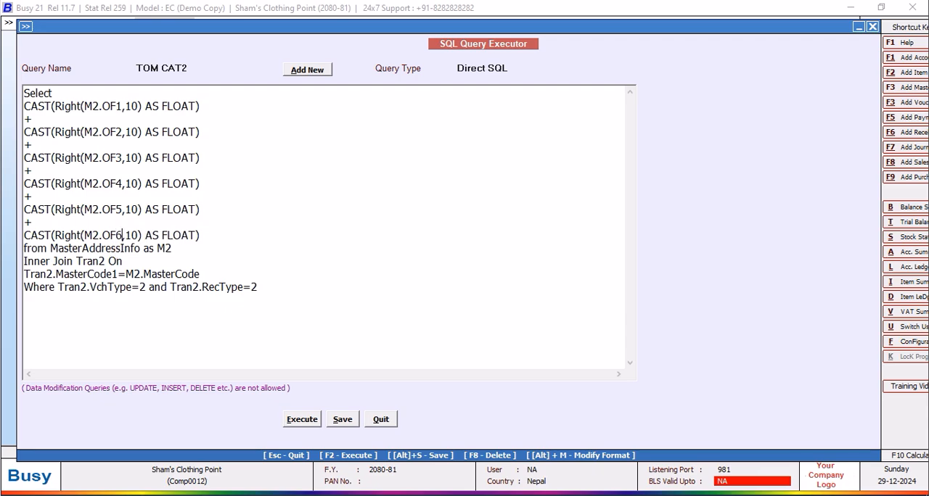
pyautogui.press('Return')
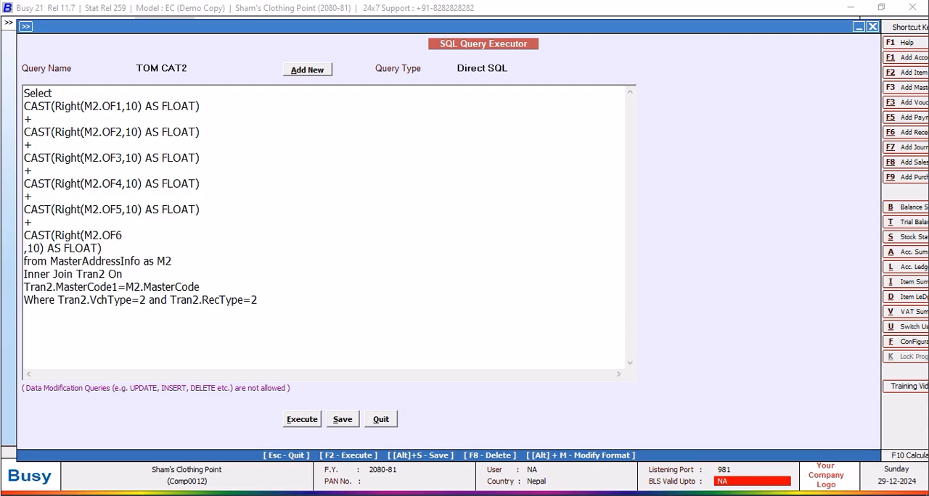
pyautogui.hotkey('ctrl', 'z')
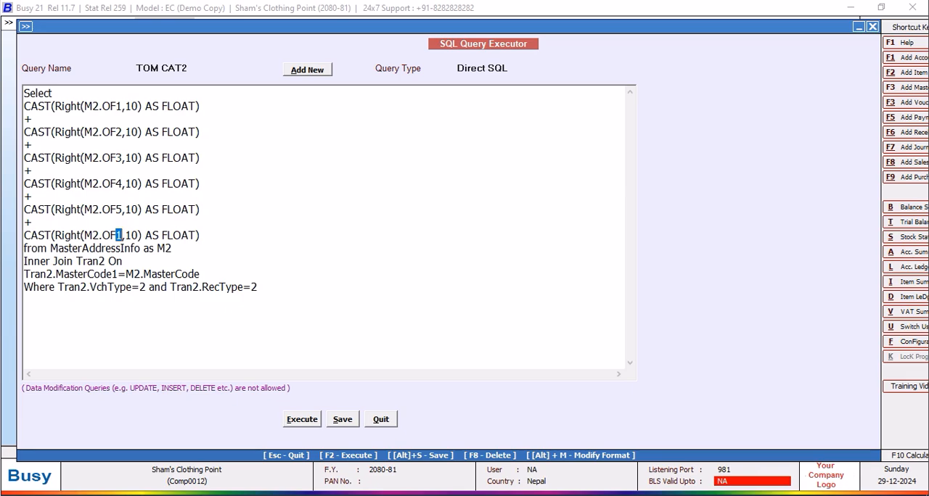
# Add a further "+" line and pasted CAST term, and set the fields of the last two terms to M2.OF6 and M2.OF7.
pyautogui.click(216, 238)
pyautogui.press('Return')
pyautogui.write('+')
pyautogui.press('Return')
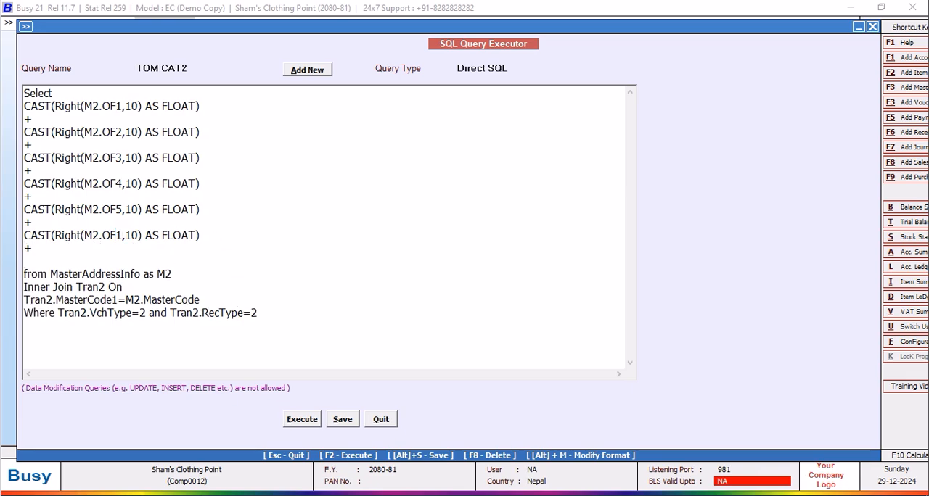
pyautogui.hotkey('ctrl', 'v')
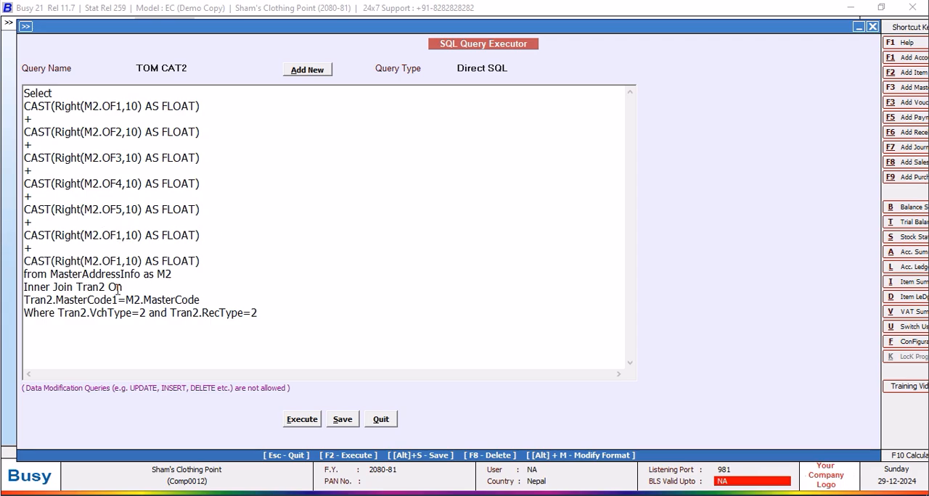
pyautogui.press('BackSpace')
pyautogui.write('6')
pyautogui.click(123, 261)
pyautogui.press('BackSpace')
pyautogui.write('7')
# Add a "+" line and an eighth term below the M2.OF7 line: CAST(Right(M2.OF8,10) AS FLOAT).
pyautogui.click(207, 264)
pyautogui.press('Return')
pyautogui.write('+')
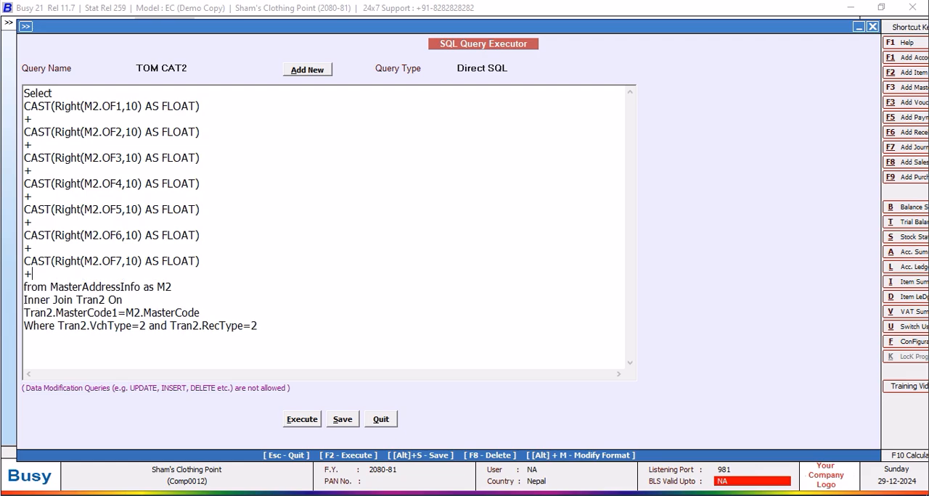
pyautogui.press('Return')
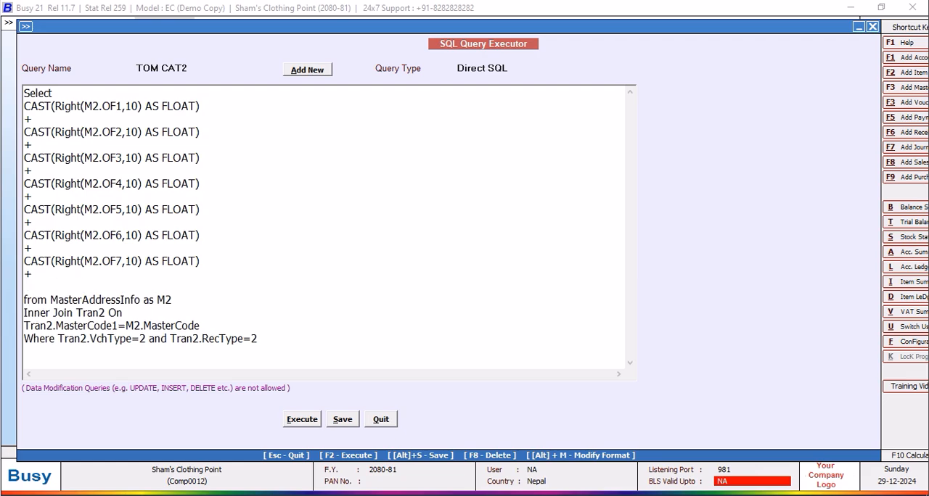
pyautogui.hotkey('ctrl', 'v')
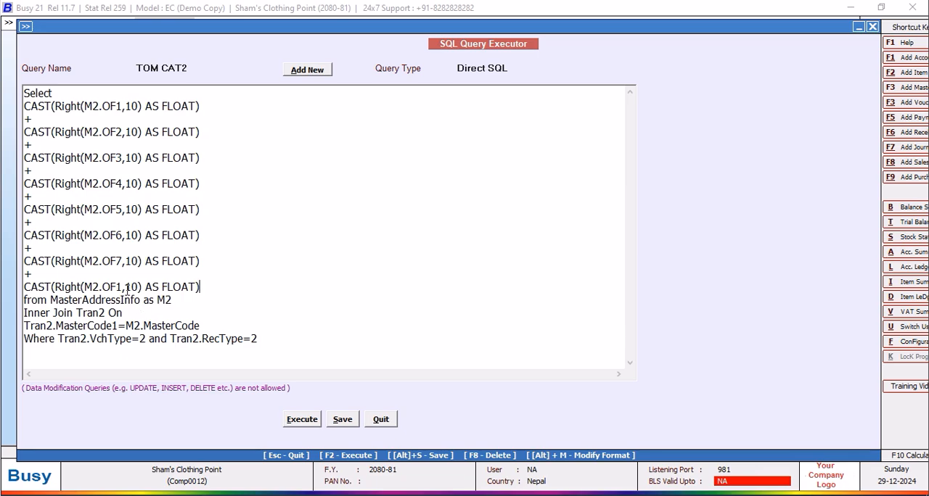
pyautogui.click(120, 286)
pyautogui.press('BackSpace')
pyautogui.write('8')
# Enclose the whole sum of CAST terms in parentheses, placing each parenthesis on its own line.
pyautogui.click(209, 285)
pyautogui.press('Return')
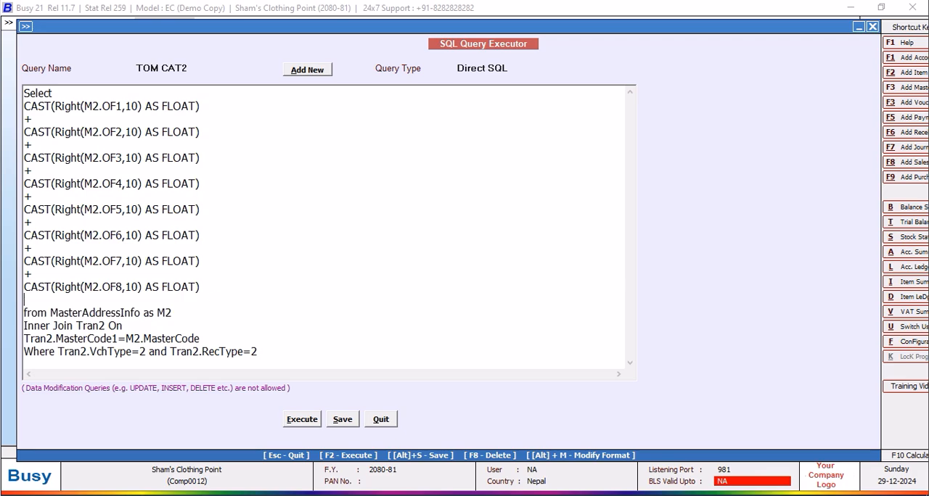
pyautogui.write(')')
pyautogui.click(53, 93)
pyautogui.press('Return')
pyautogui.write('(')
# Execute the query with the summed OF1 to OF8 fields, check the output, and close the results.
pyautogui.click(310, 428)
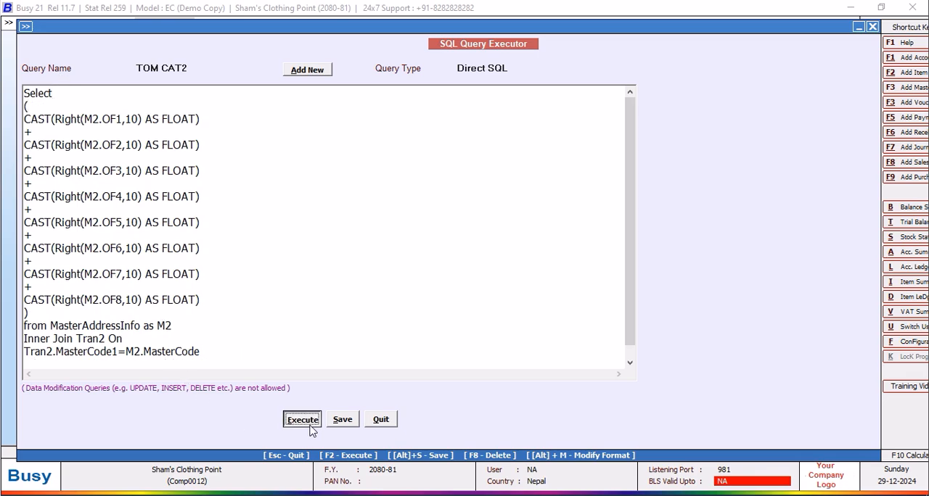
pyautogui.click(535, 283)
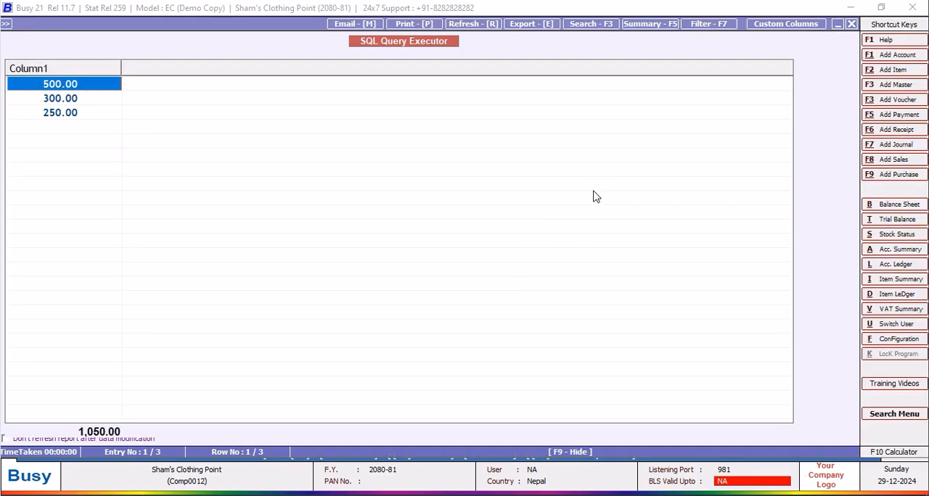
pyautogui.click(851, 24)
# Insert a line reading Tran2.D6, between Select and the opening parenthesis of the CAST sum.
pyautogui.click(73, 94)
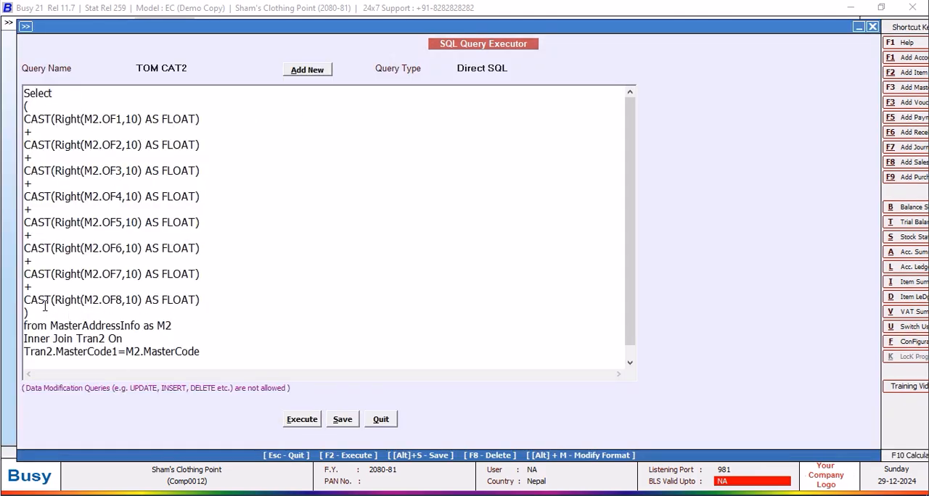
pyautogui.press('Return')
pyautogui.write('t')
pyautogui.press('BackSpace')
pyautogui.write('Tra')
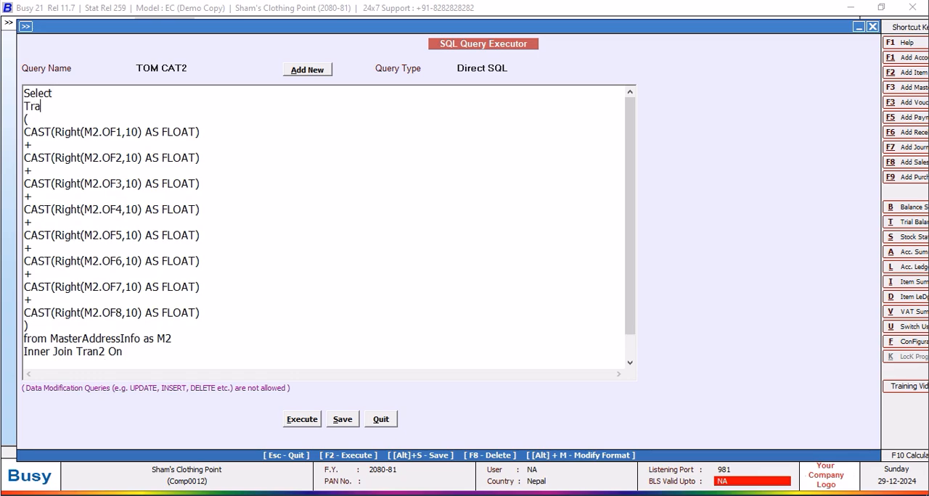
pyautogui.write('n2.D6,')
# Execute the query with Tran2.D6 as a separate column, check the output, and close the results.
pyautogui.click(301, 421)
pyautogui.click(533, 280)
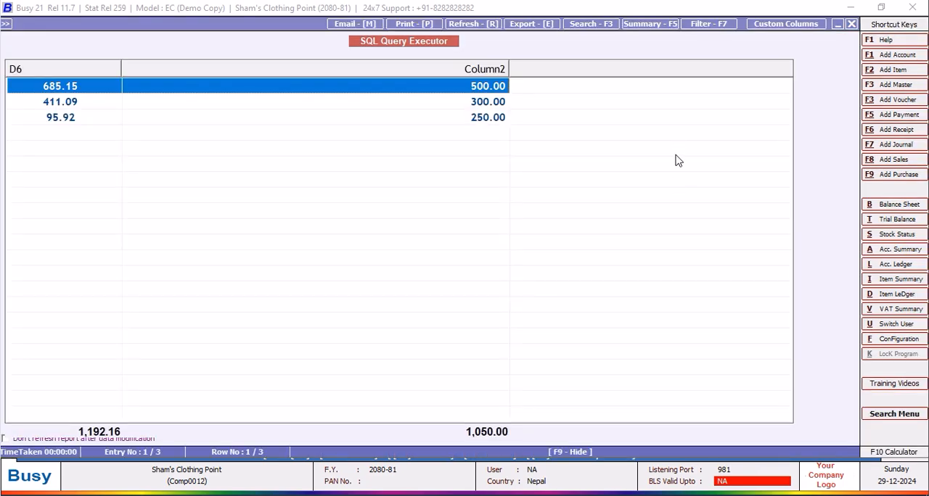
pyautogui.click(851, 24)
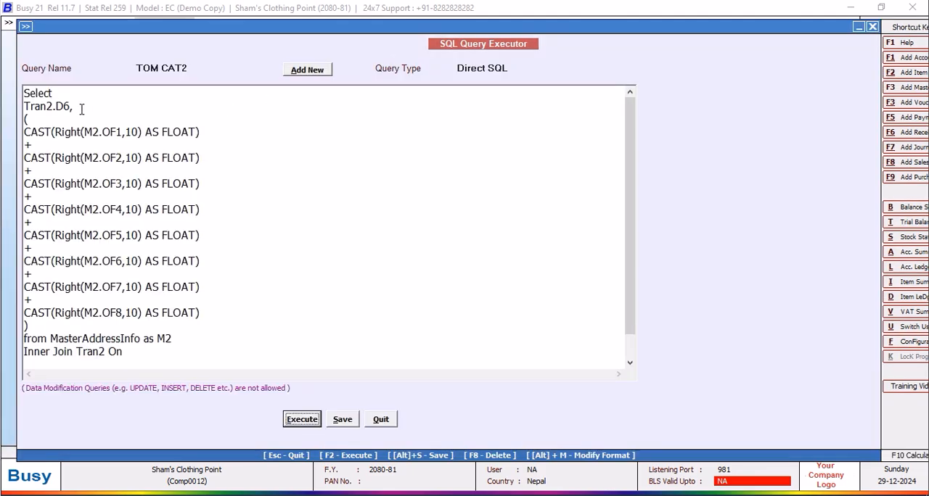
# Replace the comma after Tran2.D6 with a plus sign and check the combined sum by executing the query.
pyautogui.click(80, 106)
pyautogui.press('BackSpace')
pyautogui.write('+')
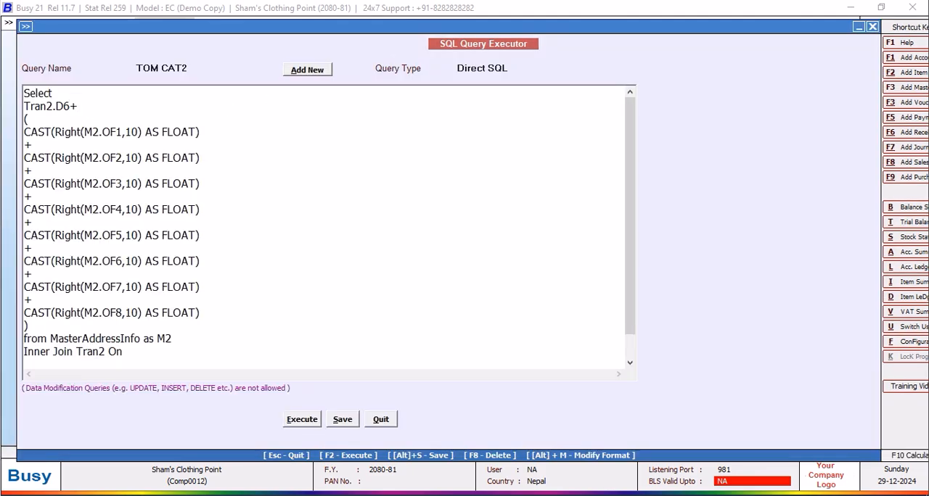
pyautogui.click(302, 422)
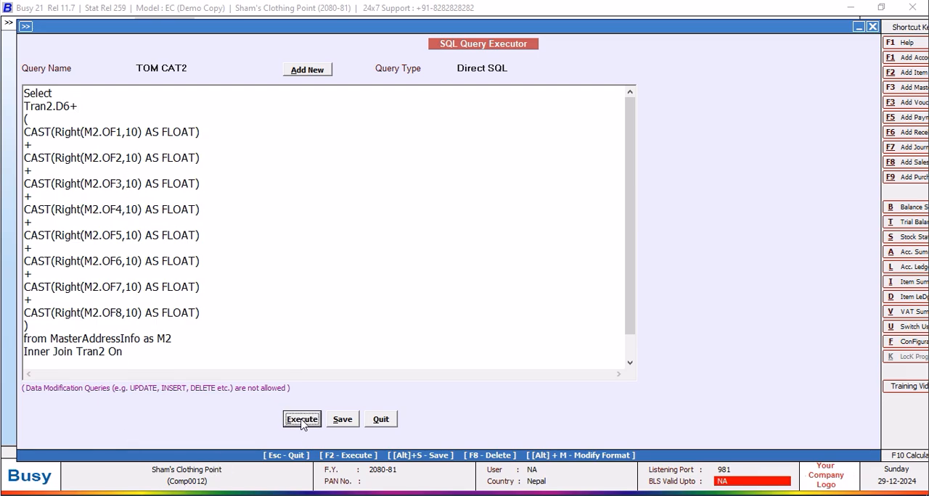
pyautogui.click(553, 282)
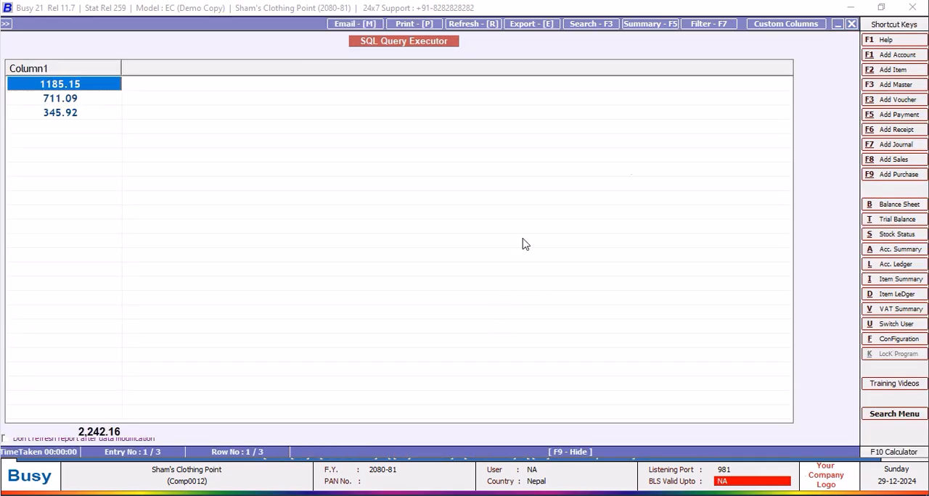
pyautogui.click(851, 24)
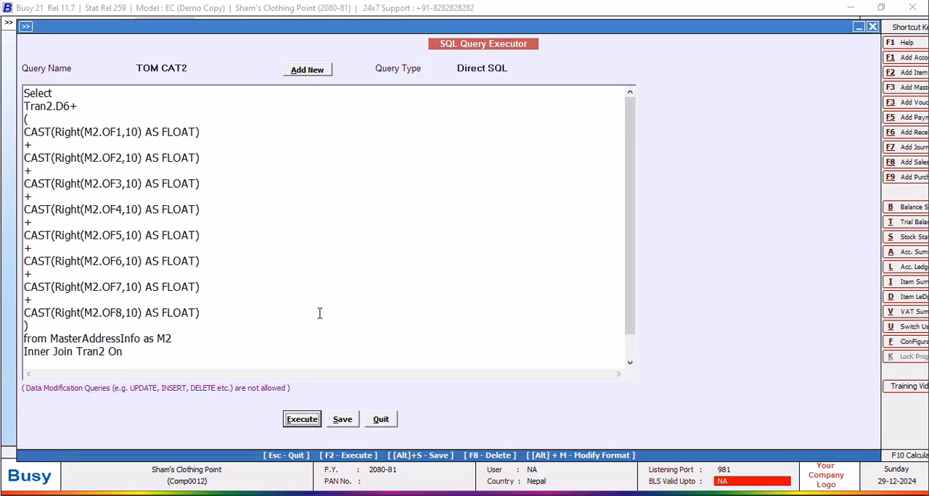
pyautogui.scroll(-1, 622, 305)
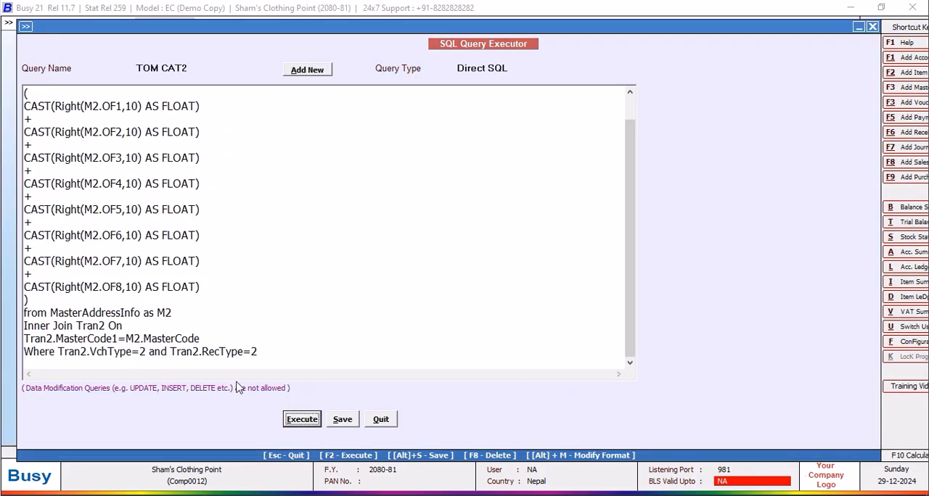
pyautogui.click(58, 351)
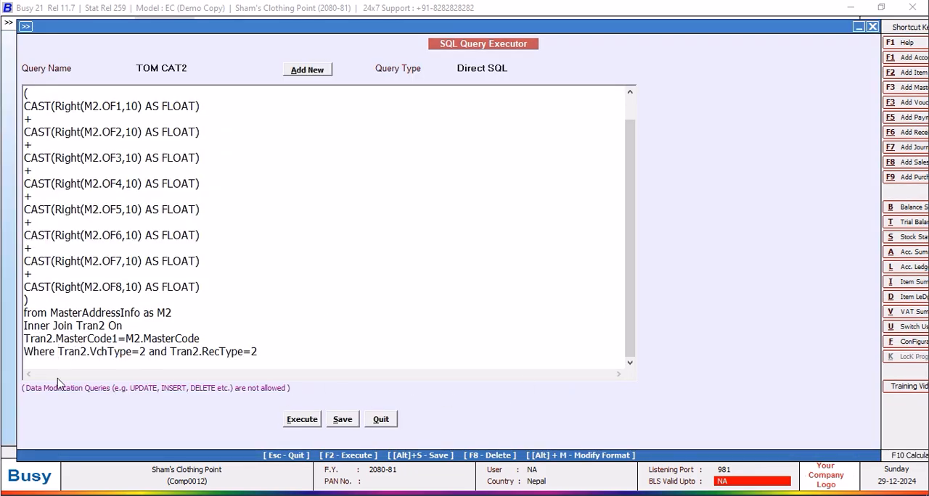
pyautogui.press('Return')
pyautogui.write('and')
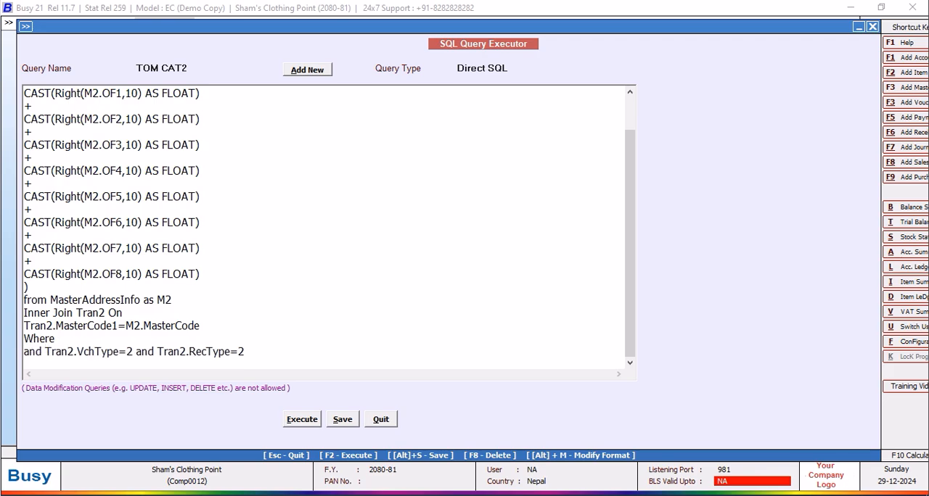
pyautogui.click(65, 341)
pyautogui.write('Tran2.Srno=@P1@')
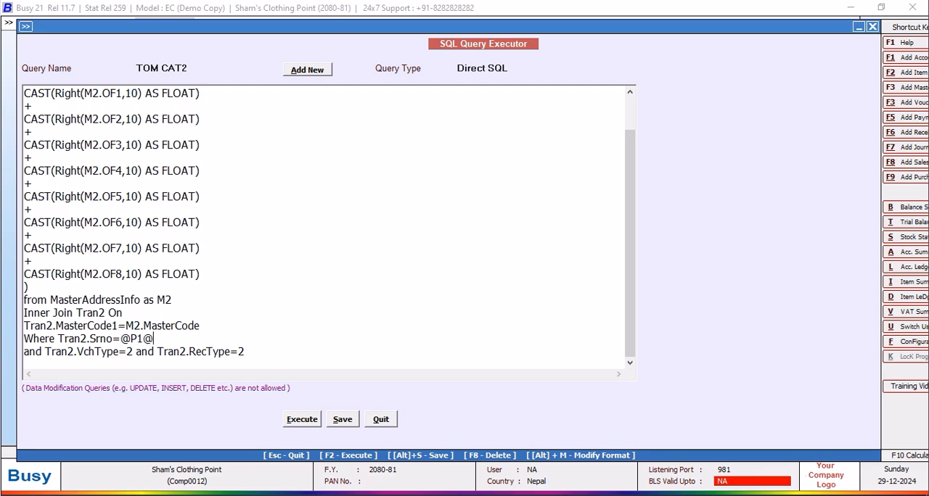
# Set the TOM CAT2 query type to Custom Column, save the query, and quit the query editor.
pyautogui.click(511, 70)
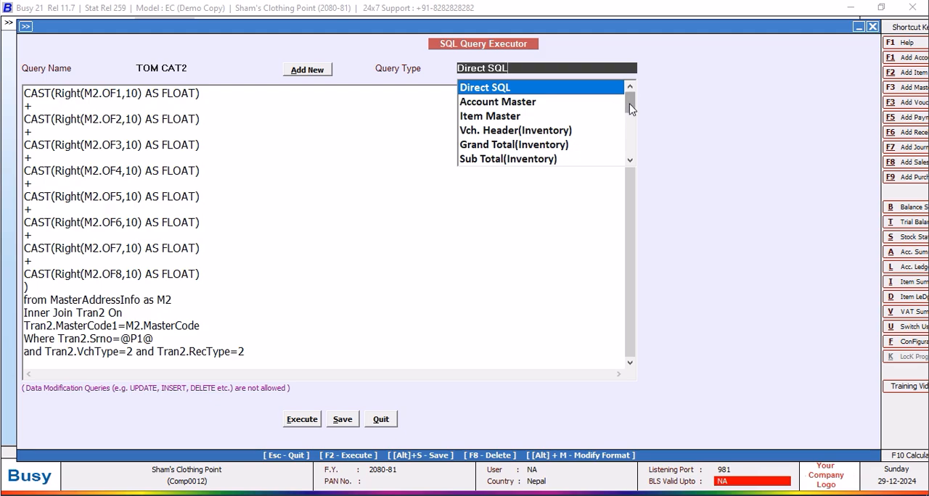
pyautogui.scroll(-5, 629, 103)
pyautogui.click(520, 160)
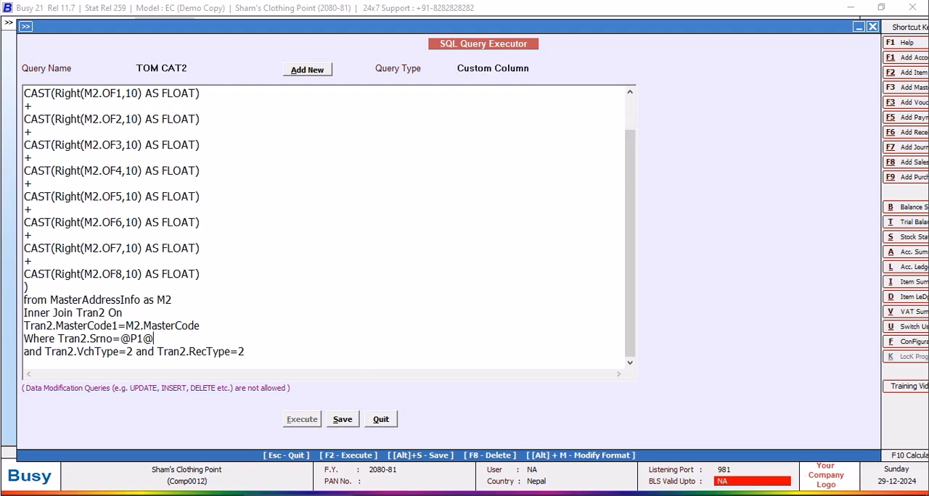
pyautogui.click(348, 419)
pyautogui.click(543, 280)
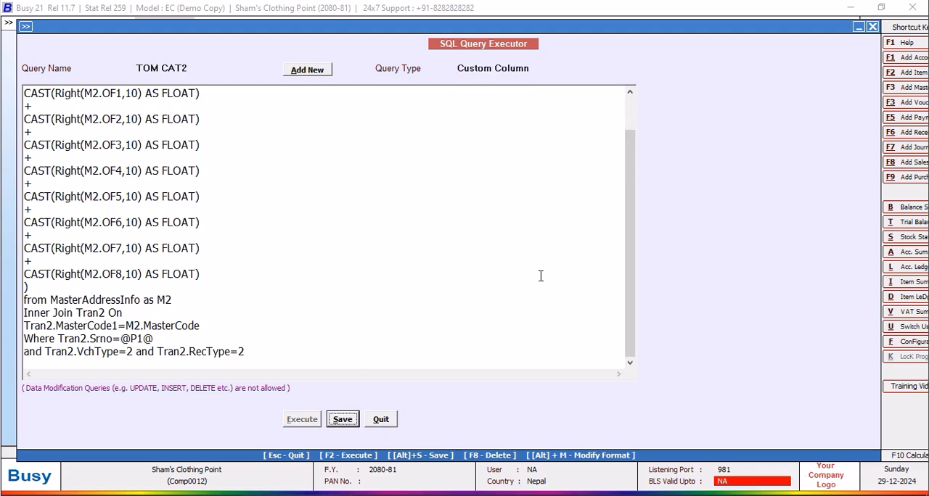
pyautogui.click(381, 420)
# Show the list of purchase vouchers on screen using the NEW DESIGN format.
pyautogui.click(190, 83)
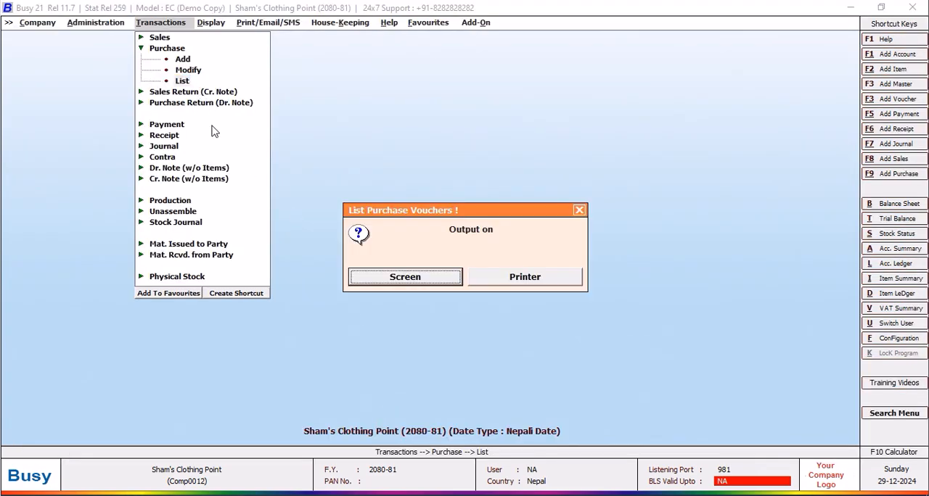
pyautogui.click(391, 276)
pyautogui.press('Return')
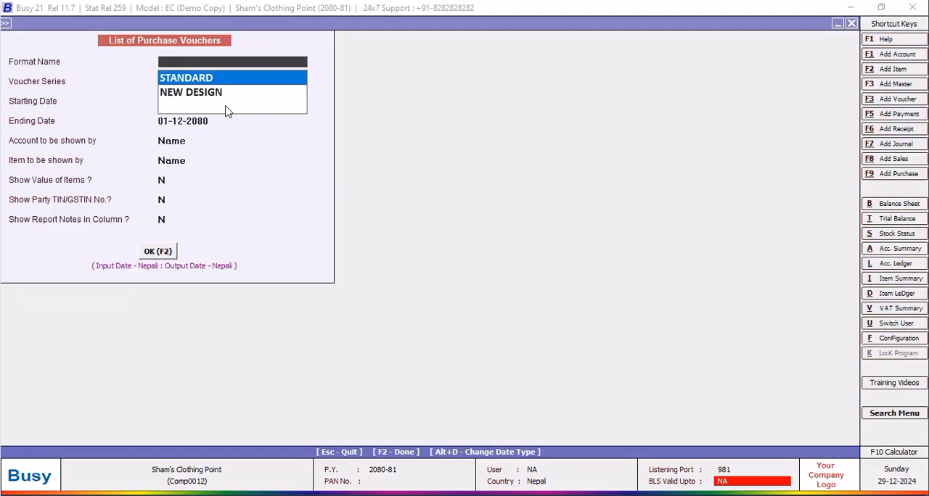
pyautogui.click(249, 97)
pyautogui.click(162, 253)
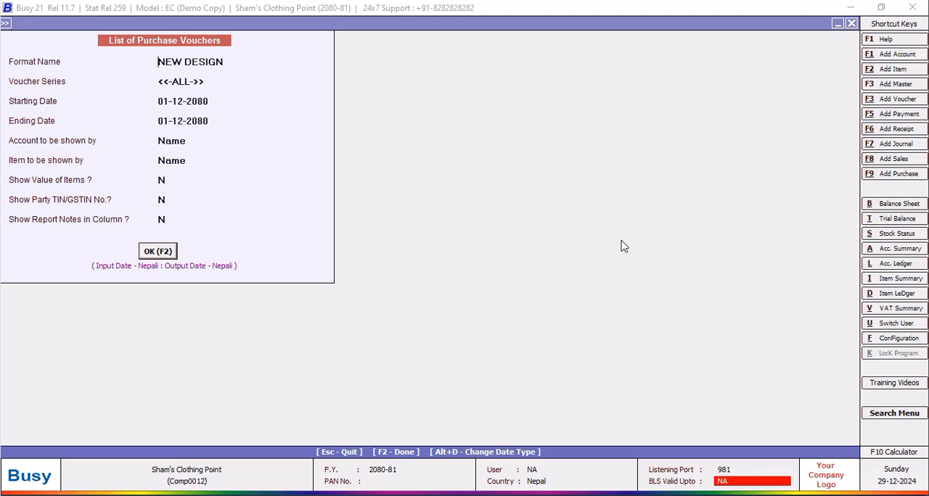
# Add a numeric user-defined column headed COST OF GOODS to the format, positioned after F6.
pyautogui.click(795, 26)
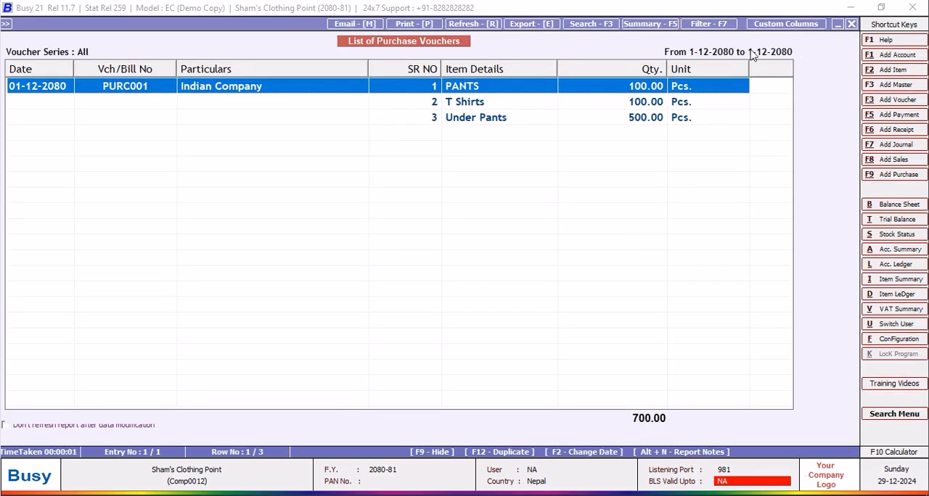
pyautogui.click(239, 281)
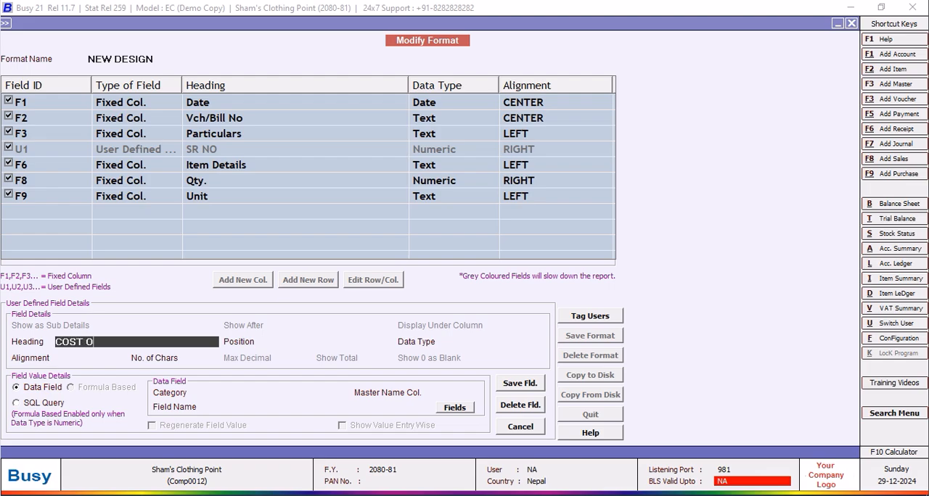
pyautogui.write('OODS')
pyautogui.press('Return')
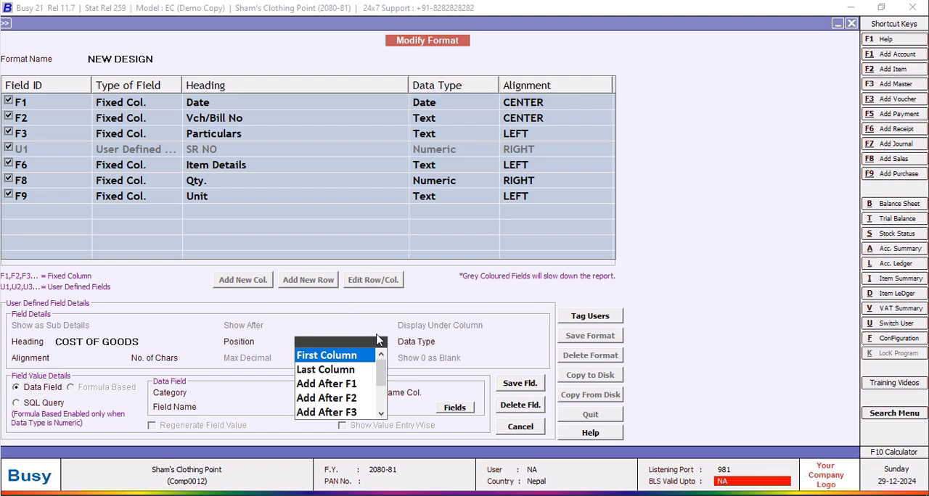
pyautogui.scroll(-3, 386, 381)
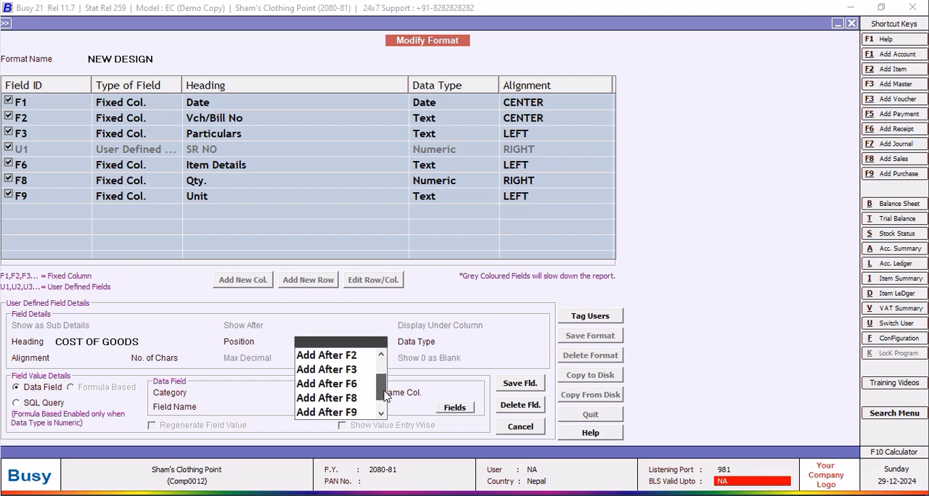
pyautogui.click(350, 384)
pyautogui.click(468, 386)
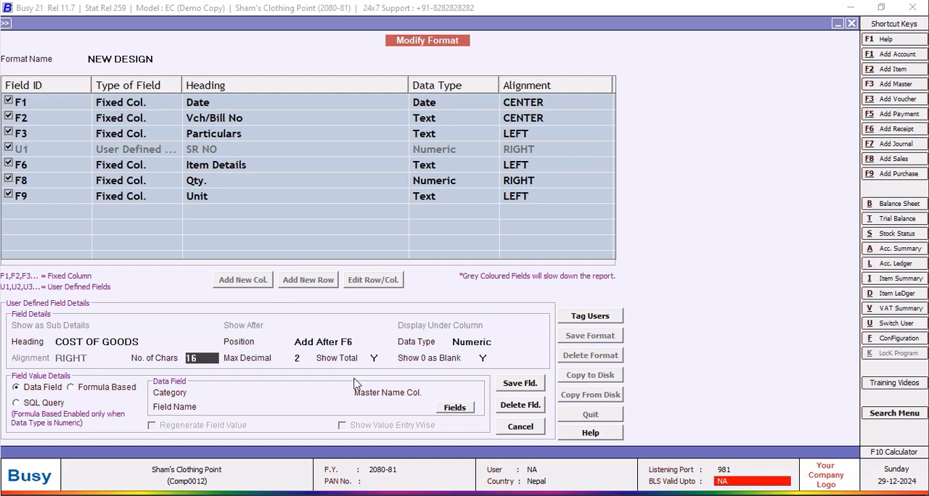
# Set Show Total to N, base the column on SQL query TOM CAT2 with parameter U1, and save the field.
pyautogui.click(376, 356)
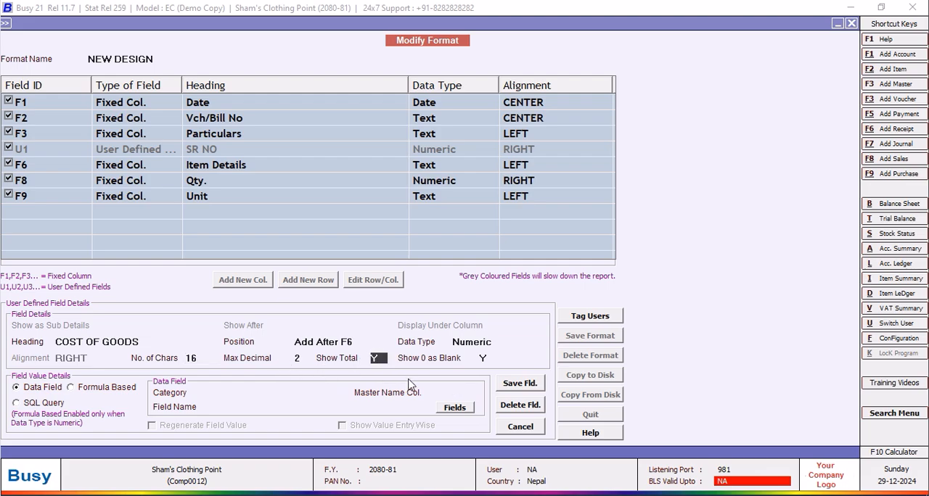
pyautogui.click(22, 404)
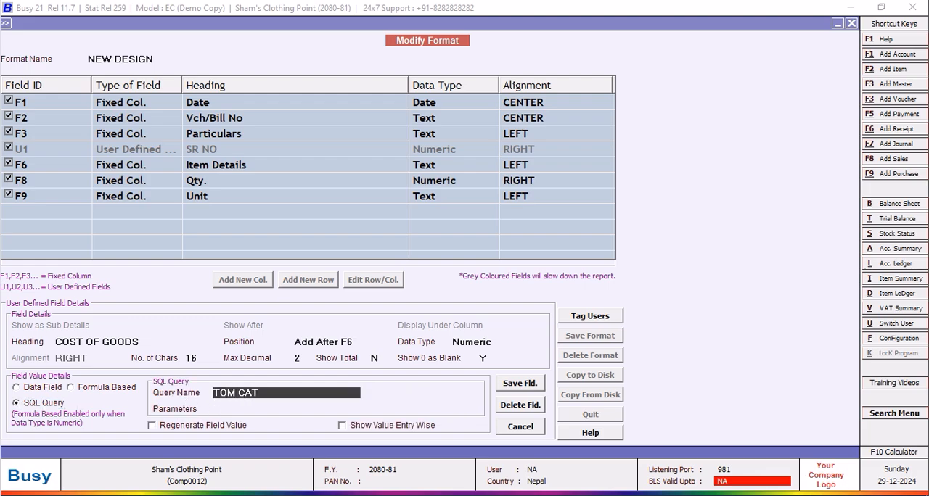
pyautogui.click(213, 411)
pyautogui.write('U1')
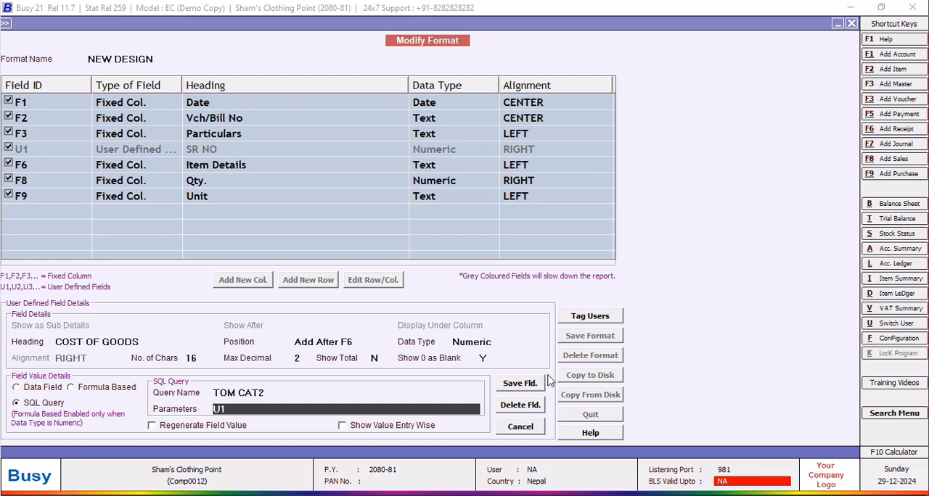
pyautogui.click(522, 384)
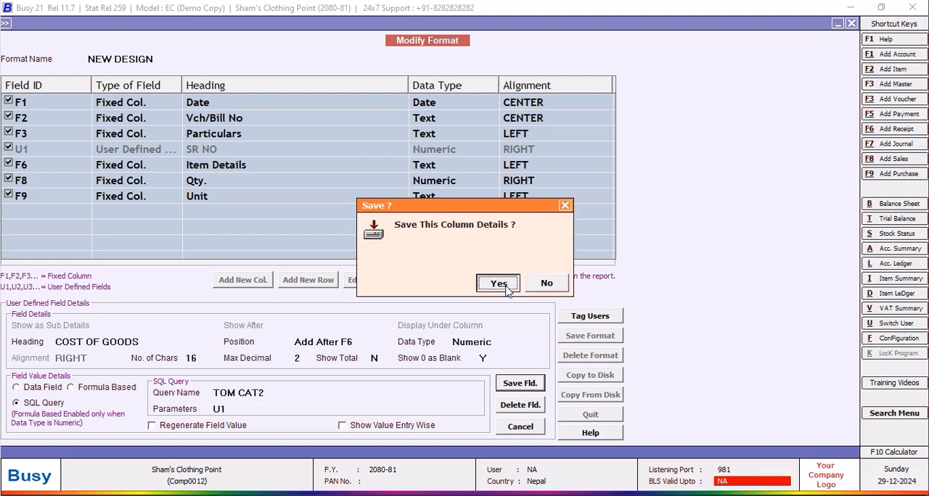
pyautogui.click(498, 283)
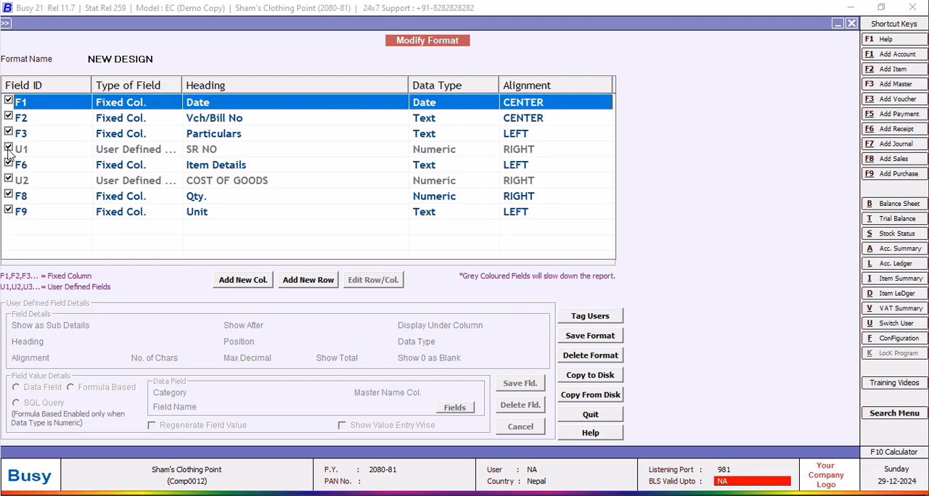
# Exclude the SR NO column (U1) from display and save the NEW DESIGN format.
pyautogui.click(590, 336)
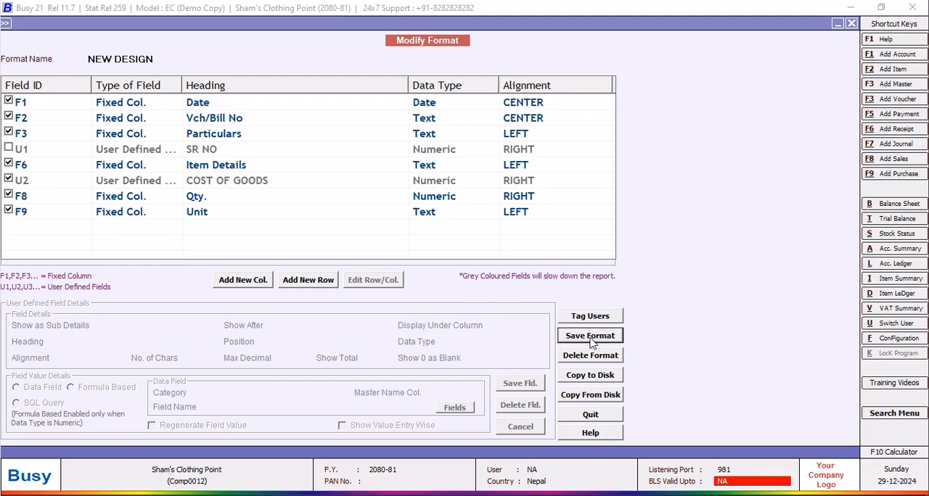
pyautogui.click(498, 283)
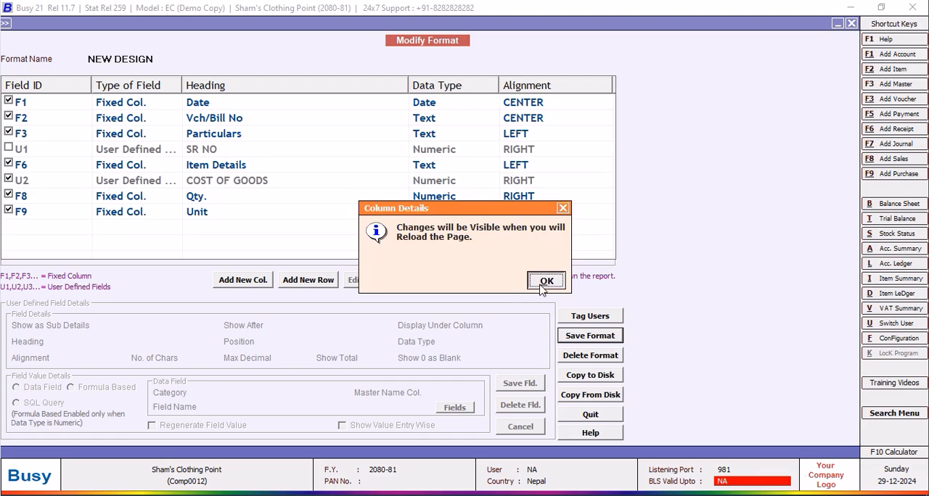
pyautogui.click(542, 294)
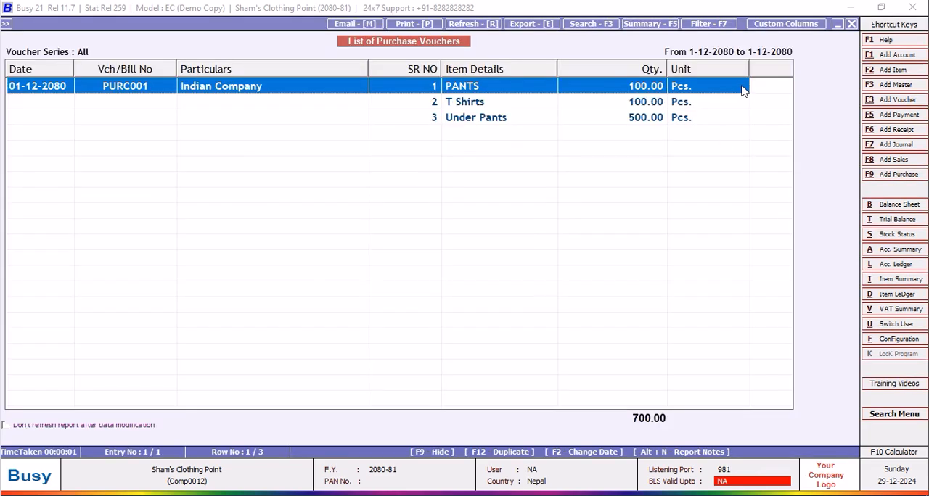
# Reload the purchase voucher list and widen the COST OF GOODS column until its full heading fits.
pyautogui.click(851, 24)
pyautogui.click(157, 252)
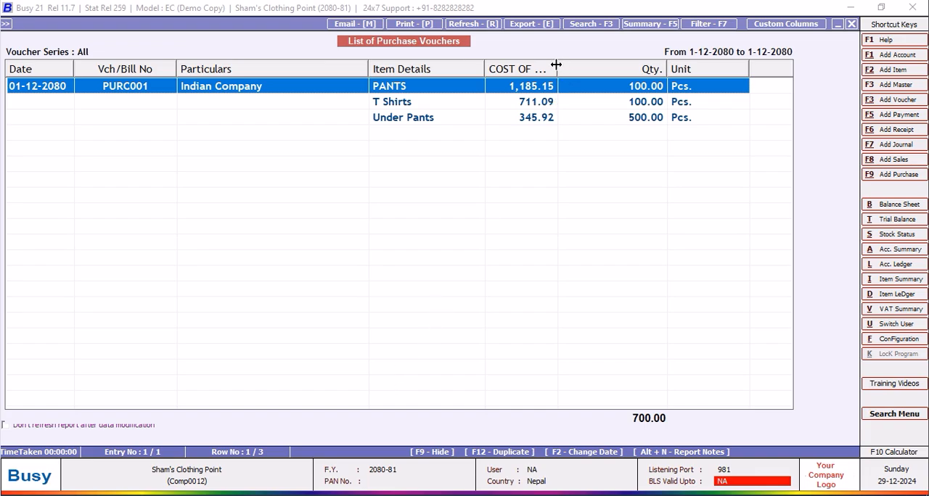
pyautogui.moveTo(554, 64); pyautogui.dragTo(588, 65)
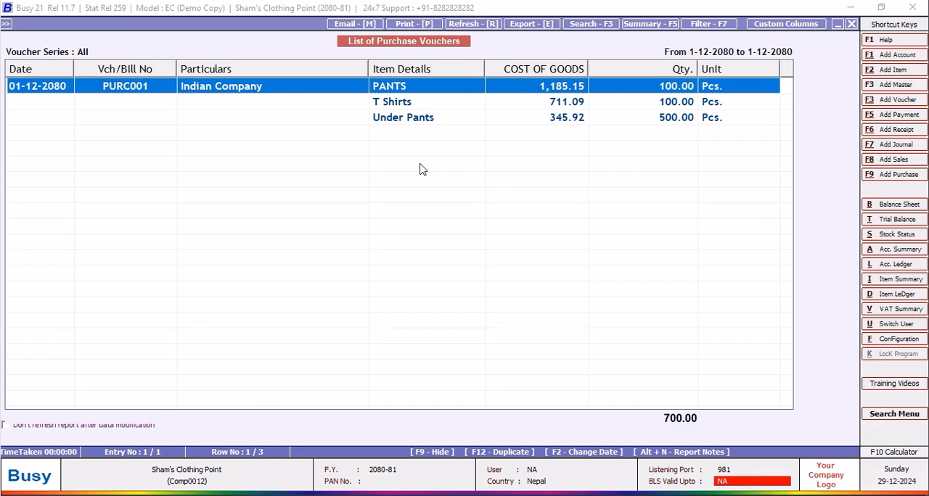
# Add a numeric user-defined column headed PRICE $ to the NEW DESIGN format, positioned after U2.
pyautogui.click(768, 26)
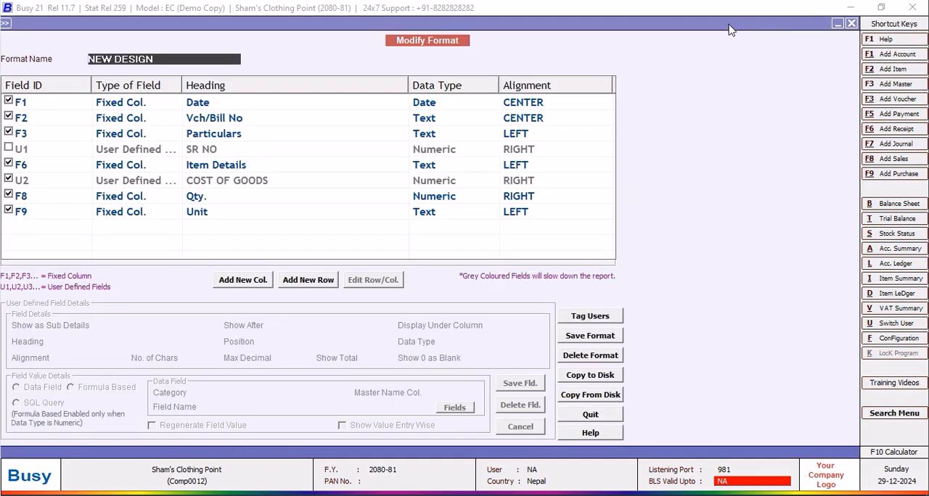
pyautogui.click(242, 281)
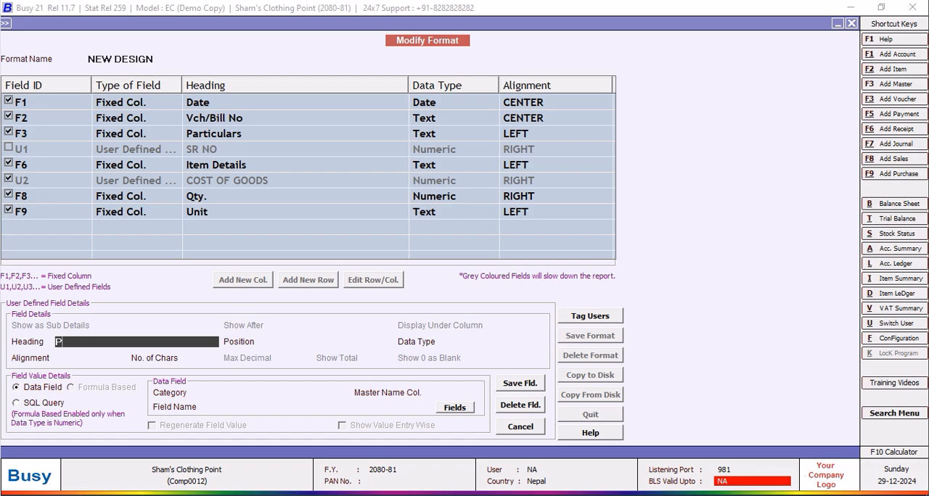
pyautogui.write('PRICE IN US')
pyautogui.press('BackSpace')
pyautogui.press('BackSpace')
pyautogui.press('BackSpace')
pyautogui.press('Return')
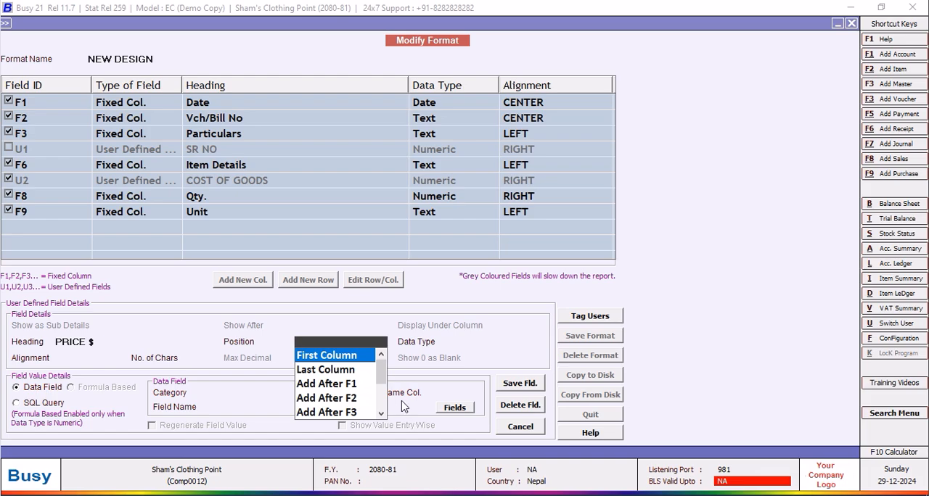
pyautogui.scroll(-3, 363, 381)
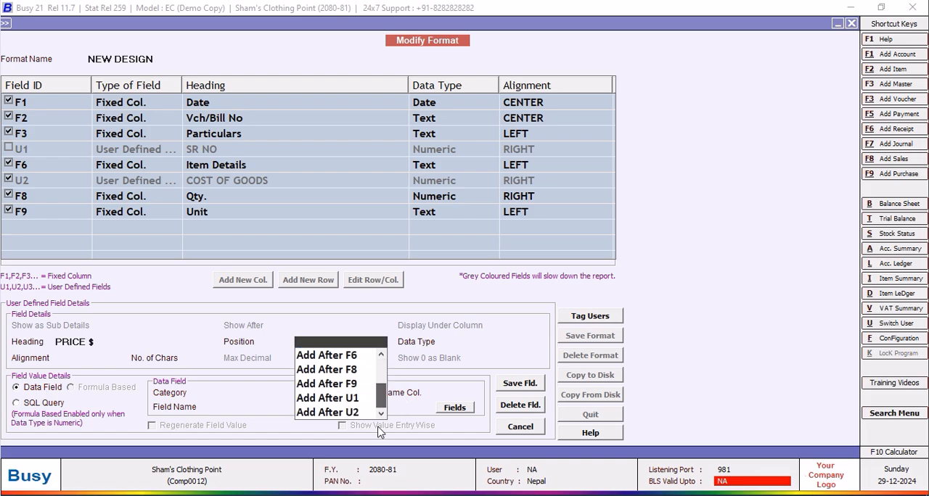
pyautogui.click(341, 412)
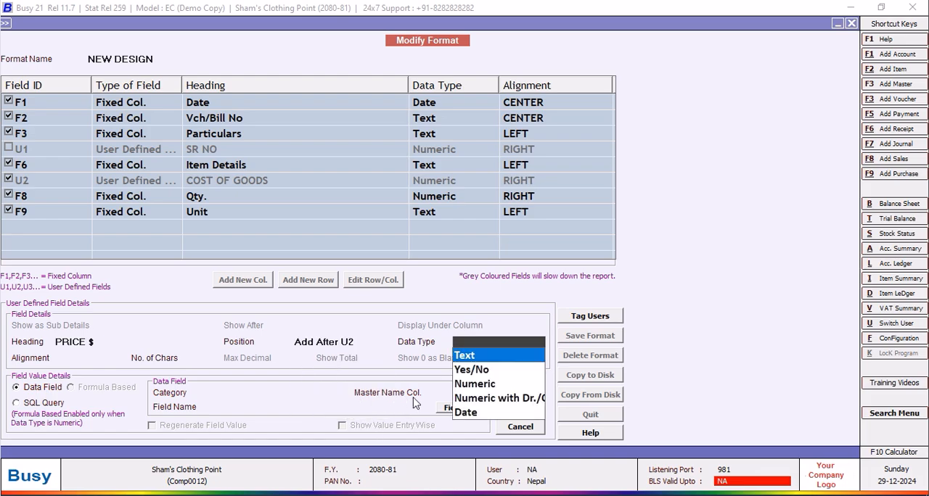
pyautogui.click(472, 385)
# Base the PRICE $ column on an AMOUNT data field from the Inventory Vouchers(Body) category and save the field.
pyautogui.click(224, 396)
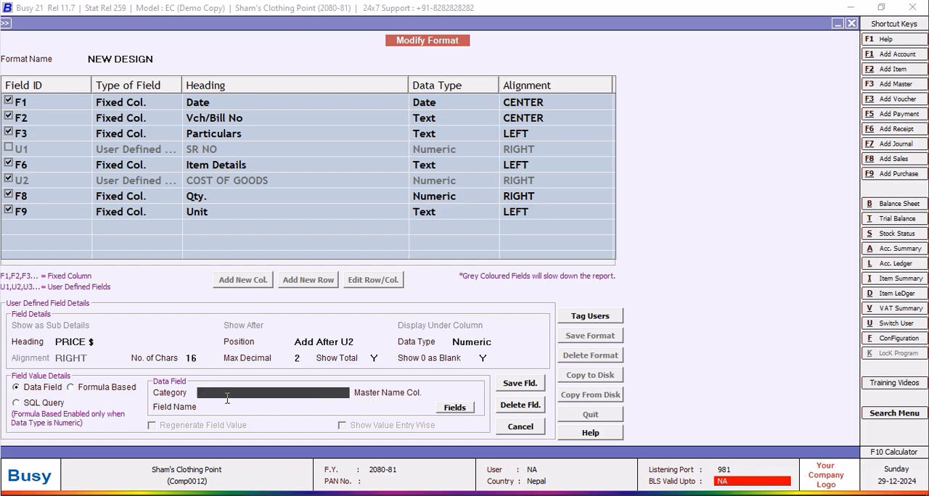
pyautogui.click(290, 449)
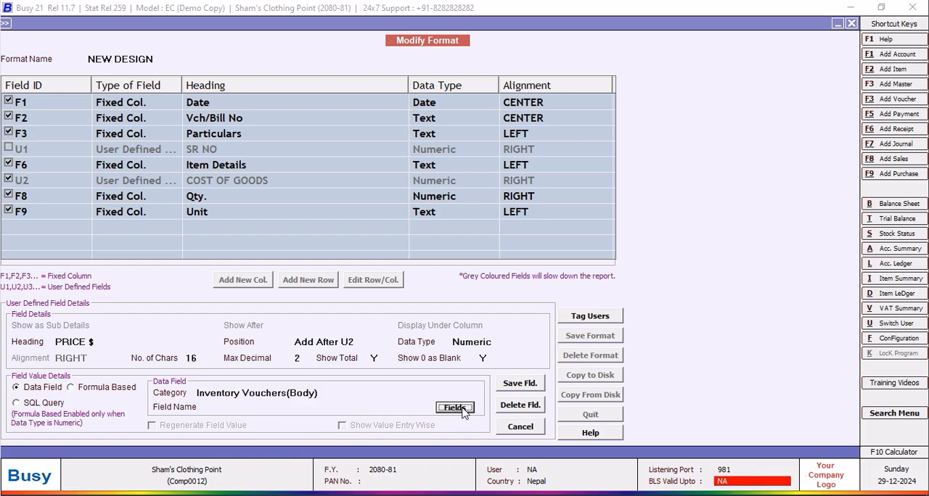
pyautogui.press('Return')
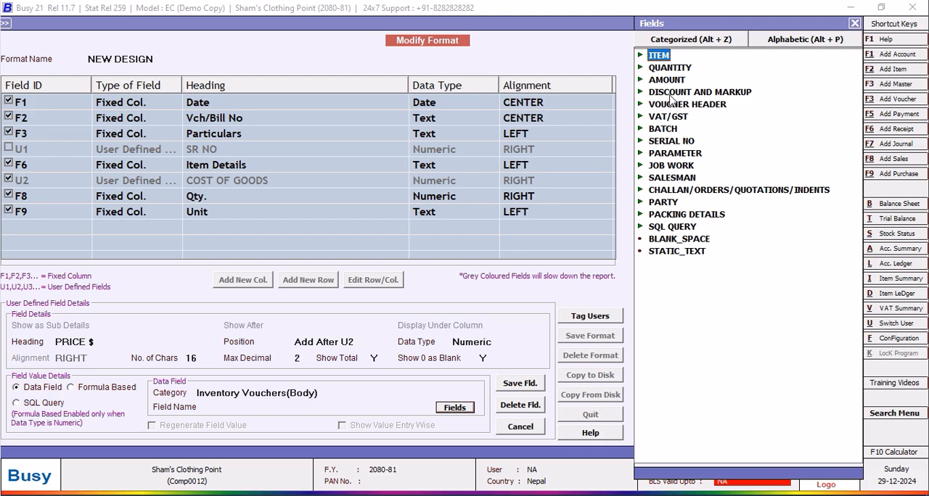
pyautogui.doubleClick(666, 83)
pyautogui.doubleClick(691, 314)
pyautogui.click(534, 384)
pyautogui.click(498, 284)
# Save the NEW DESIGN format with the added PRICE $ column.
pyautogui.click(587, 338)
pyautogui.click(498, 283)
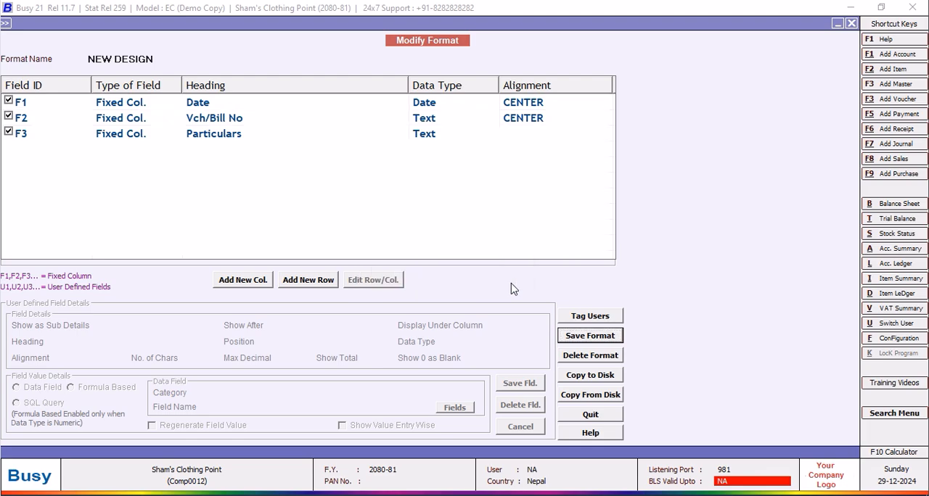
pyautogui.click(602, 280)
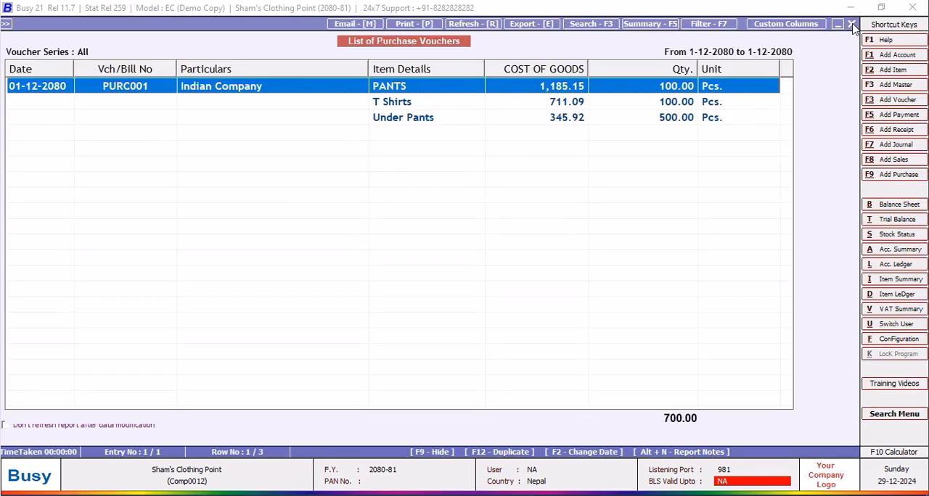
# Reload the purchase voucher list and check the PRICE $ column beside COST OF GOODS, Qty. and Unit.
pyautogui.click(851, 24)
pyautogui.click(165, 250)
pyautogui.click(164, 251)
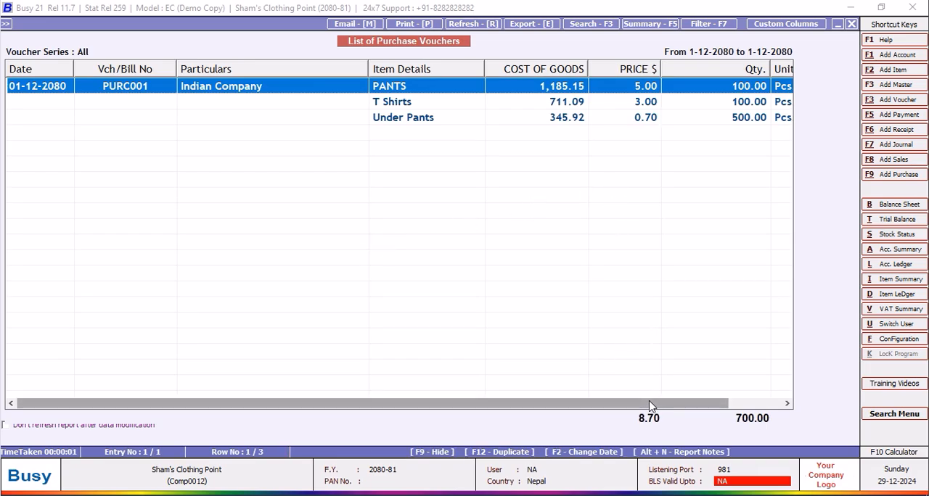
pyautogui.click(777, 403)
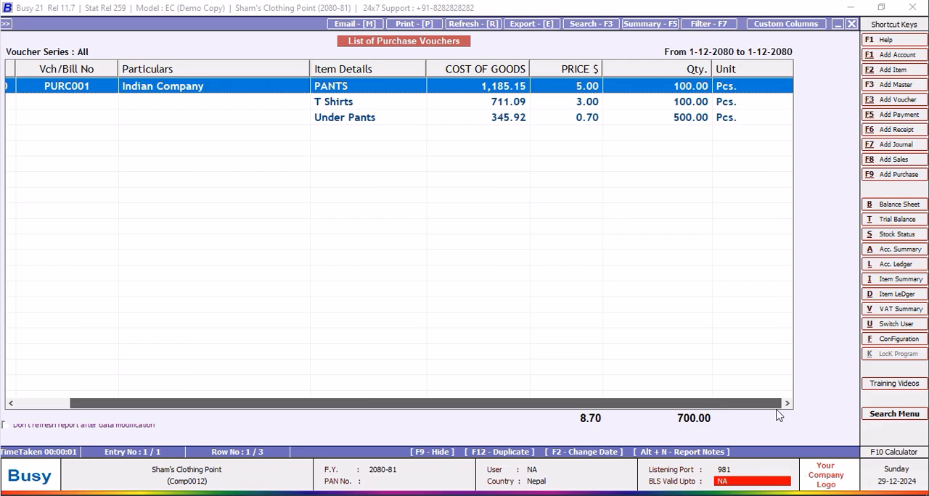
# Open the account-wise ledger options and accept Indian Company, 01-12-2080 to 05-12-2080, shown by Name, for $ transactions.
pyautogui.press('Escape')
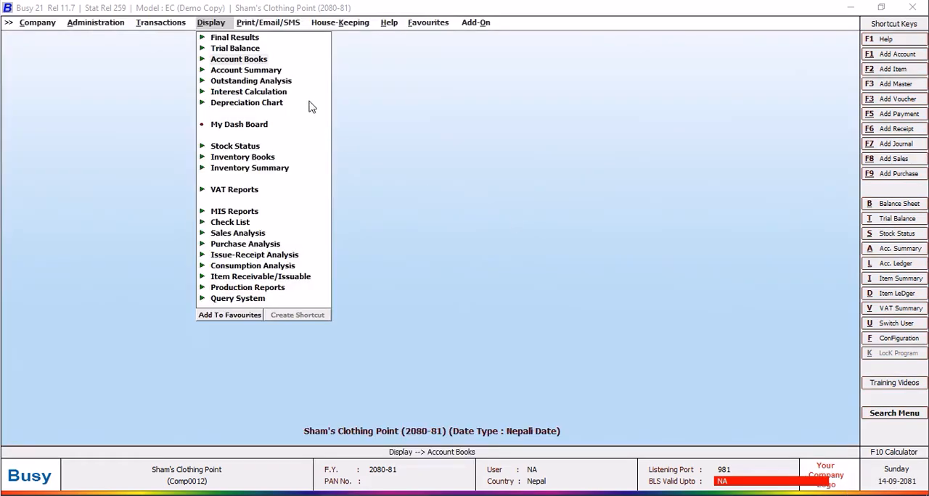
pyautogui.click(228, 59)
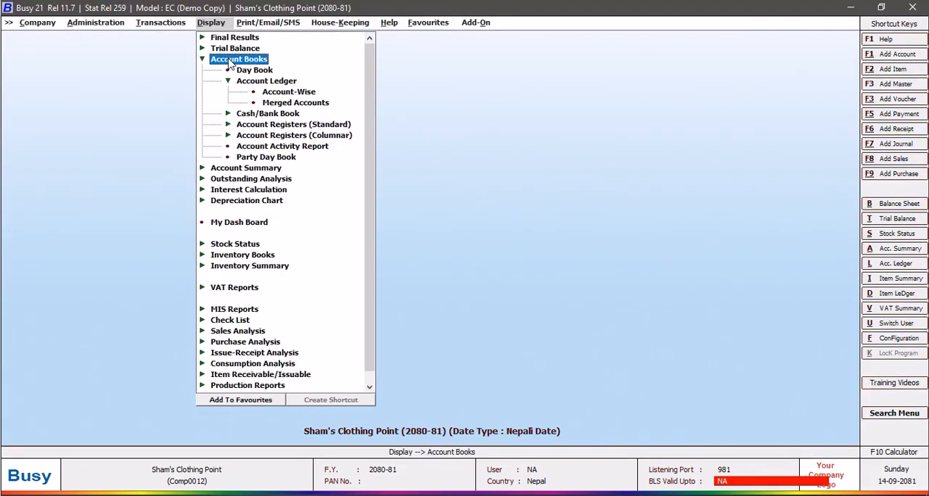
pyautogui.click(293, 94)
pyautogui.click(558, 279)
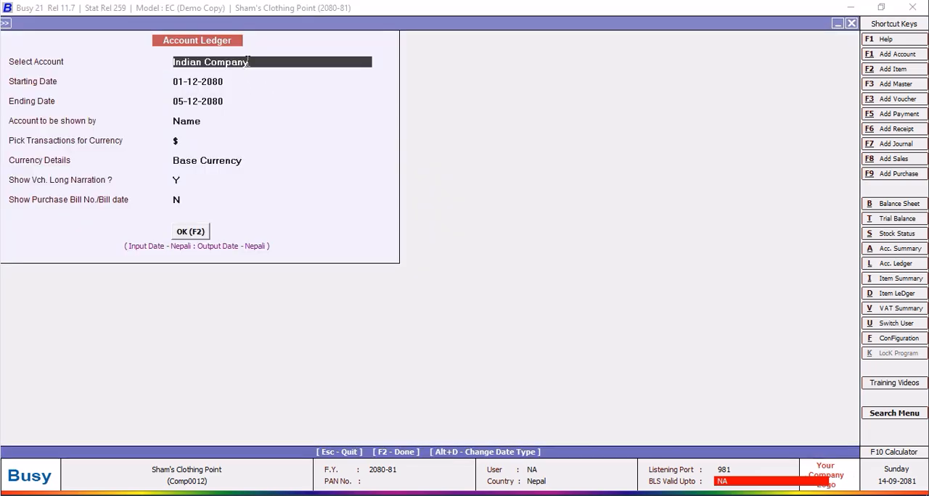
pyautogui.press('Return')
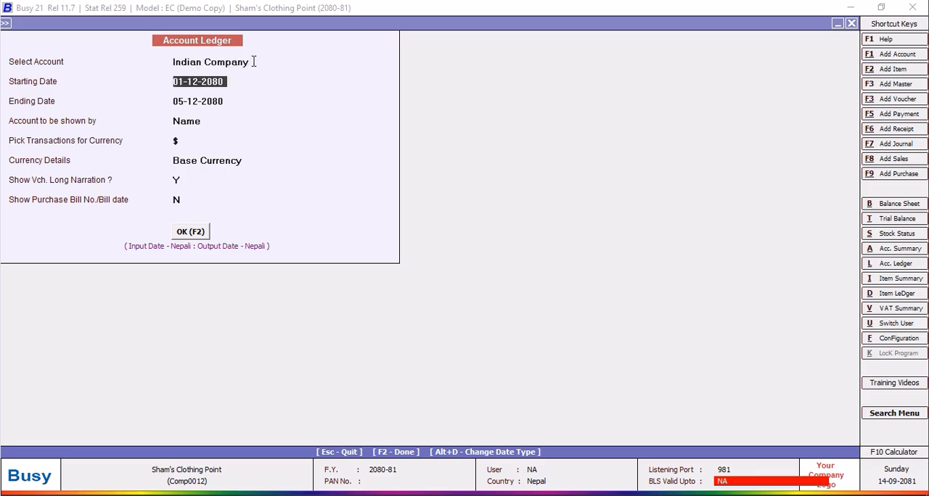
pyautogui.press('Return')
pyautogui.press('Return')
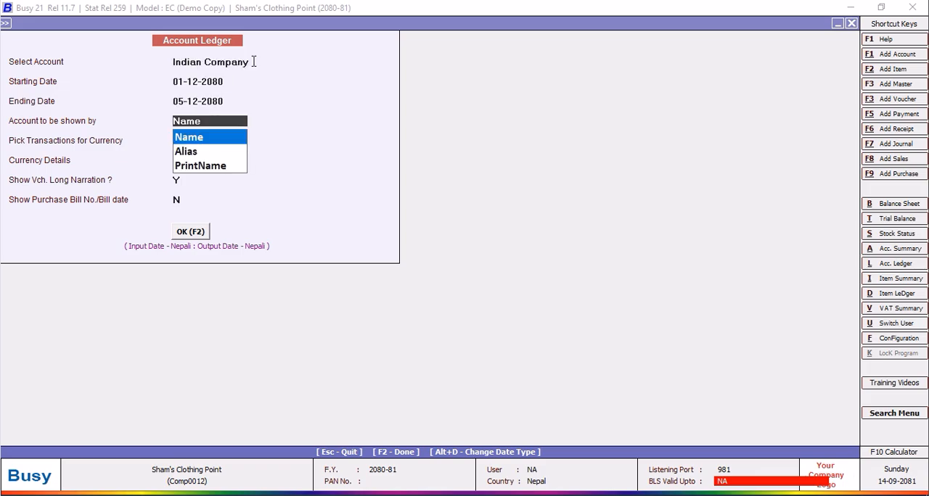
pyautogui.press('Return')
pyautogui.press('Return')
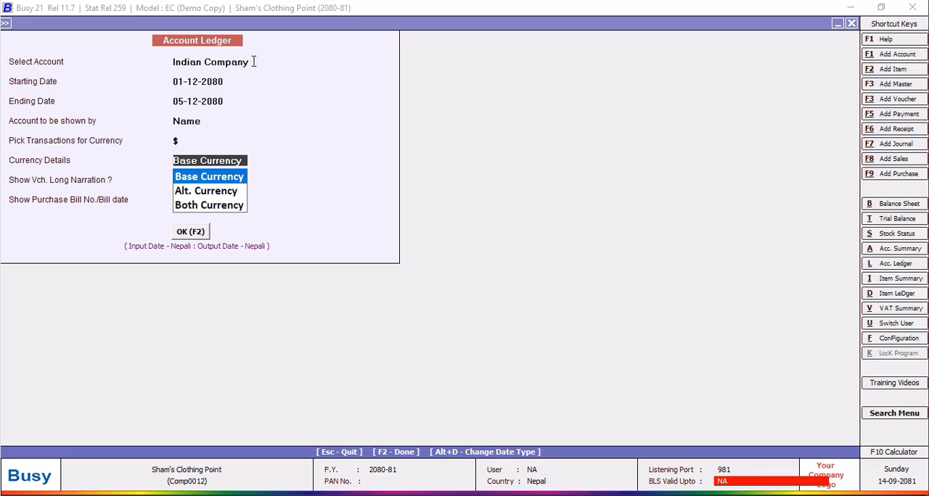
pyautogui.press('Return')
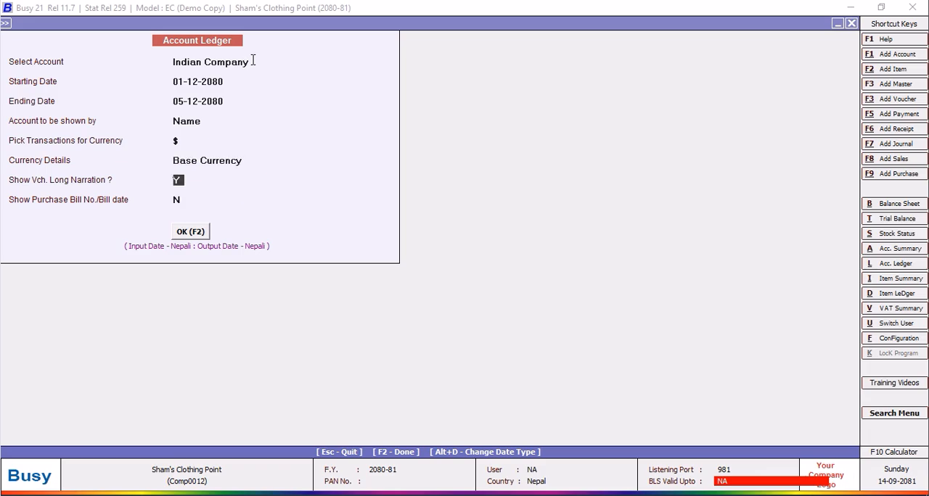
# Set Currency Details to Alt. Currency and Show Purchase Bill No./Bill date to Y, and generate the ledger.
pyautogui.click(244, 160)
pyautogui.click(216, 193)
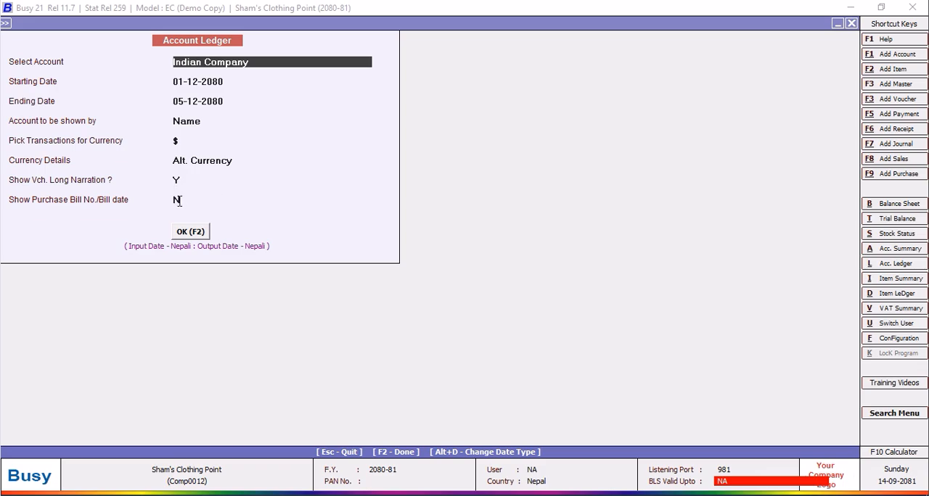
pyautogui.click(182, 201)
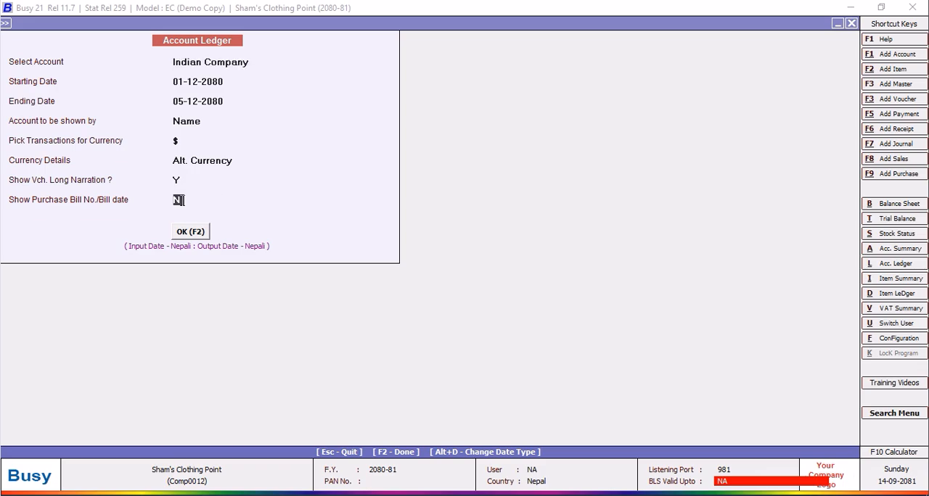
pyautogui.write('Y')
pyautogui.click(194, 234)
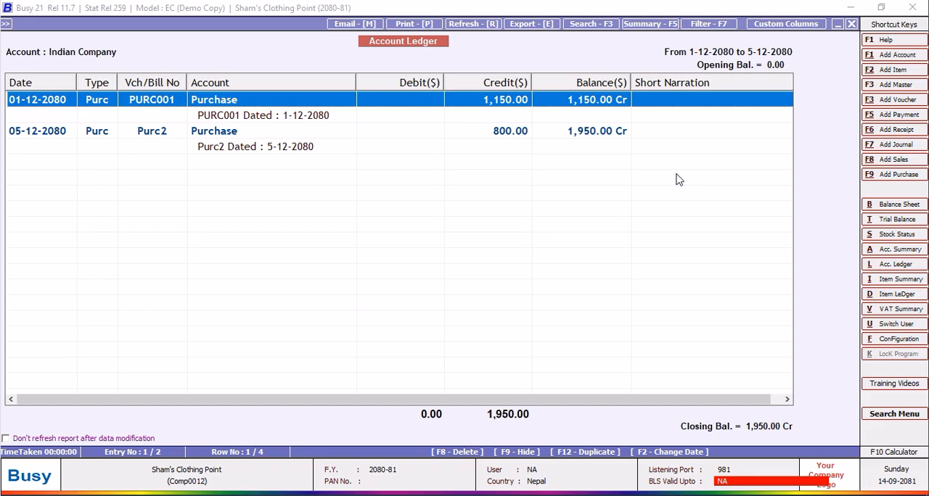
# Examine the bill number and date line under the PURC001 entry and close the account ledger.
pyautogui.click(307, 119)
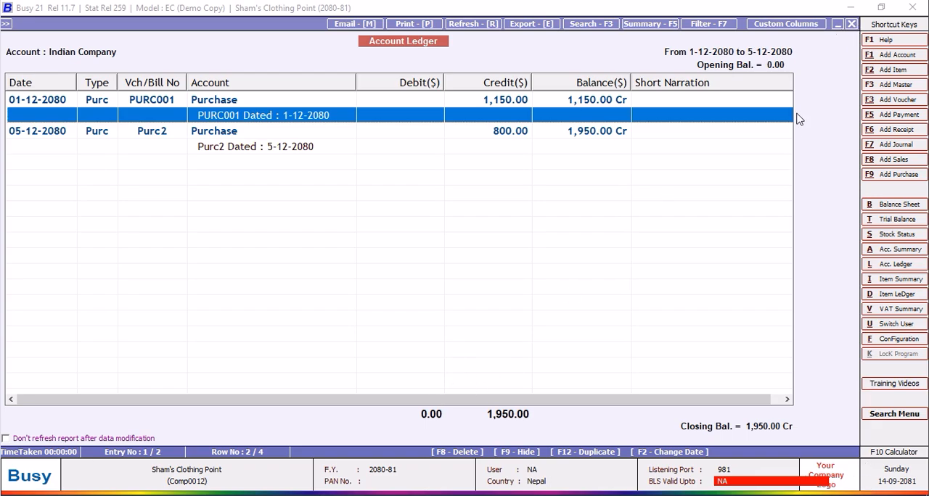
pyautogui.click(853, 24)
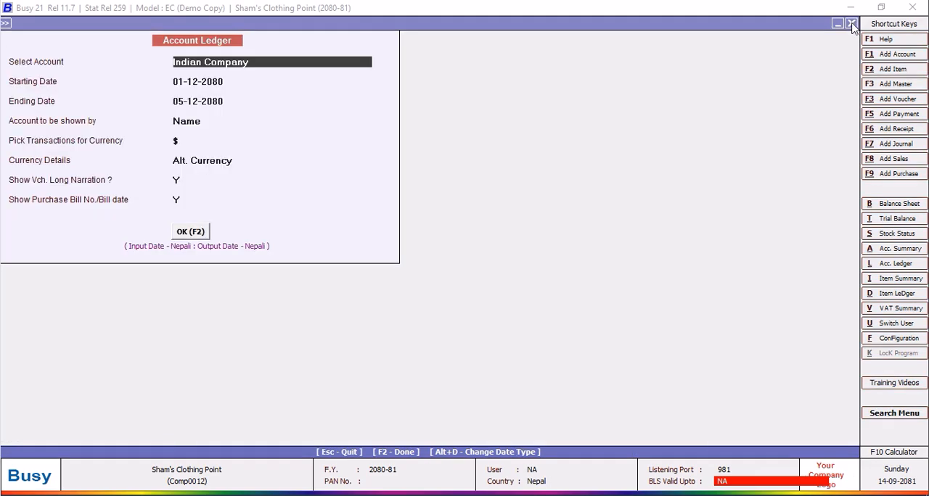
pyautogui.click(851, 24)
pyautogui.click(606, 212)
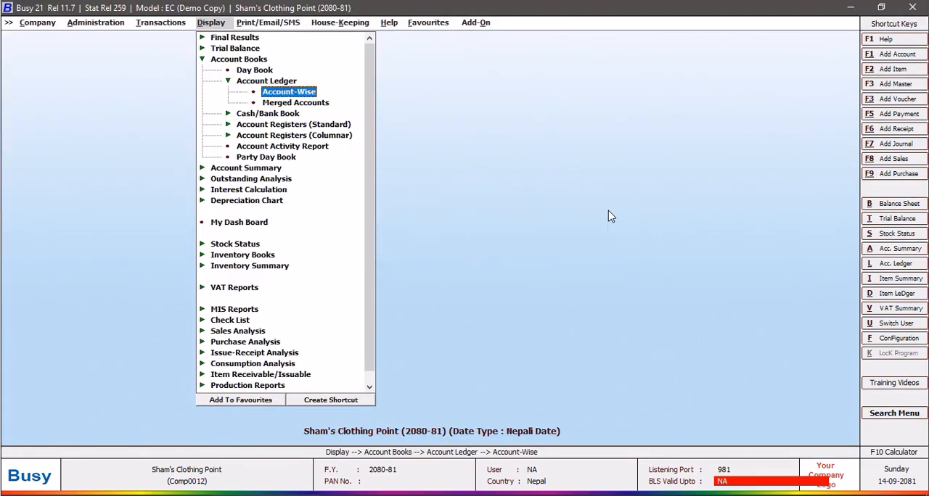
# Open the SQL Query Executor and delete the saved ACCOUNT LEDGER query.
pyautogui.hotkey('ctrl', 'alt', 'q')
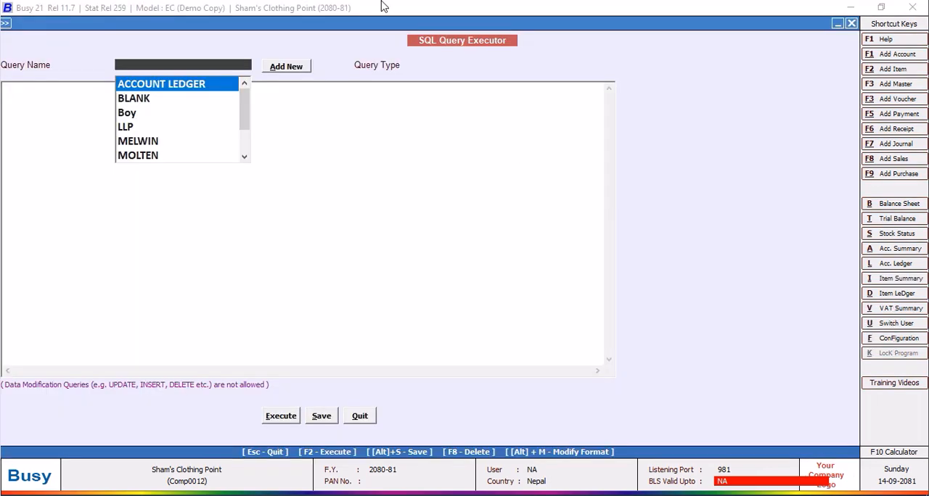
pyautogui.click(187, 86)
pyautogui.click(218, 64)
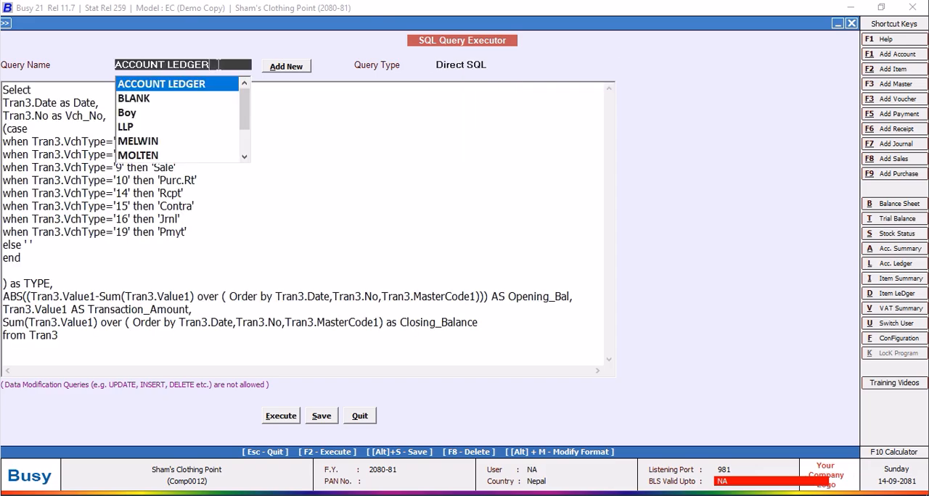
pyautogui.press('BackSpace')
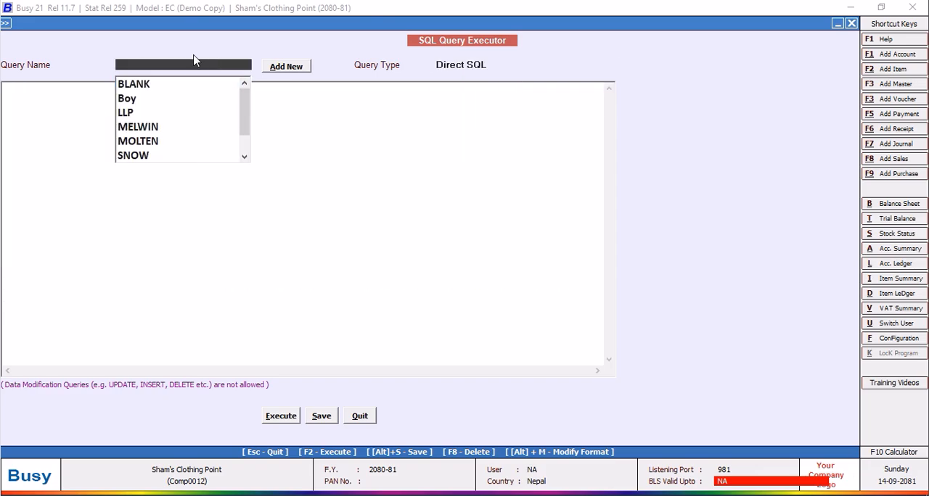
# Add a new SQL query named TALL without a password.
pyautogui.click(284, 66)
pyautogui.write('t')
pyautogui.press('BackSpace')
pyautogui.press('BackSpace')
pyautogui.write('TALL')
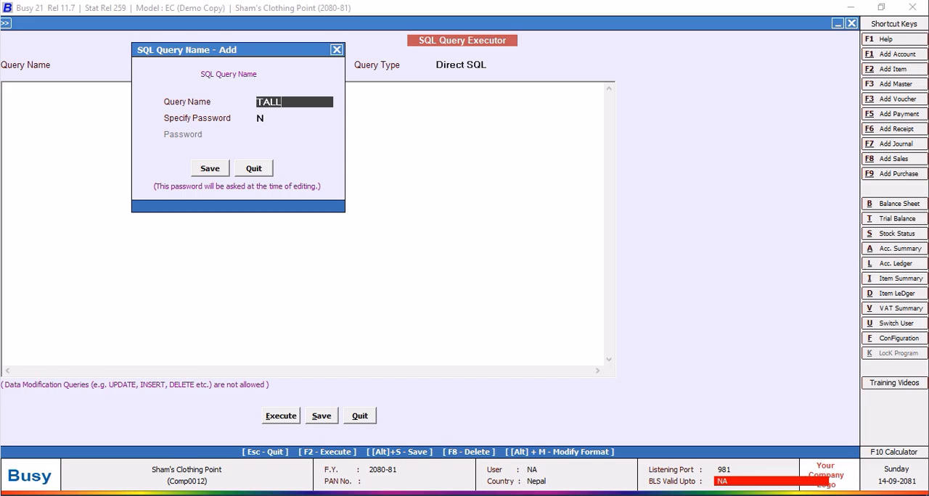
pyautogui.click(210, 169)
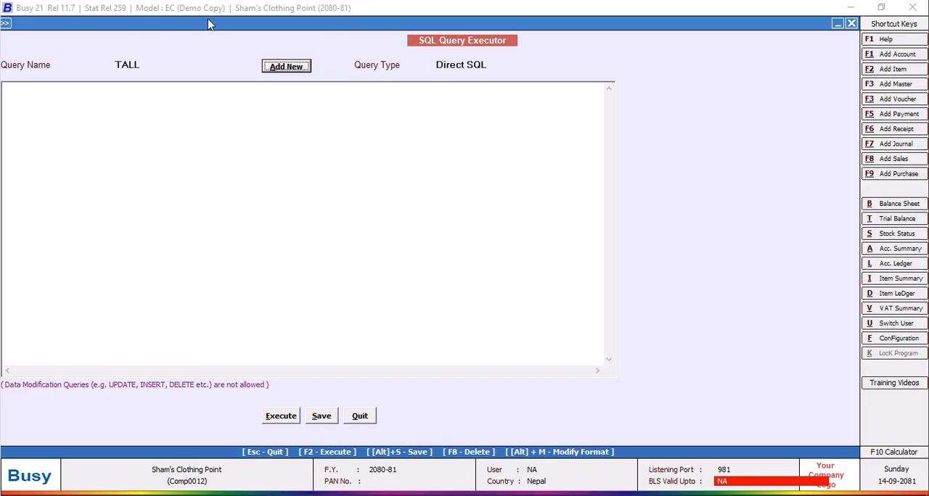
# Write a TALL query that selects Tran3.DueDate from Tran3 where Tran3.VchType=2, and execute it.
pyautogui.click(67, 87)
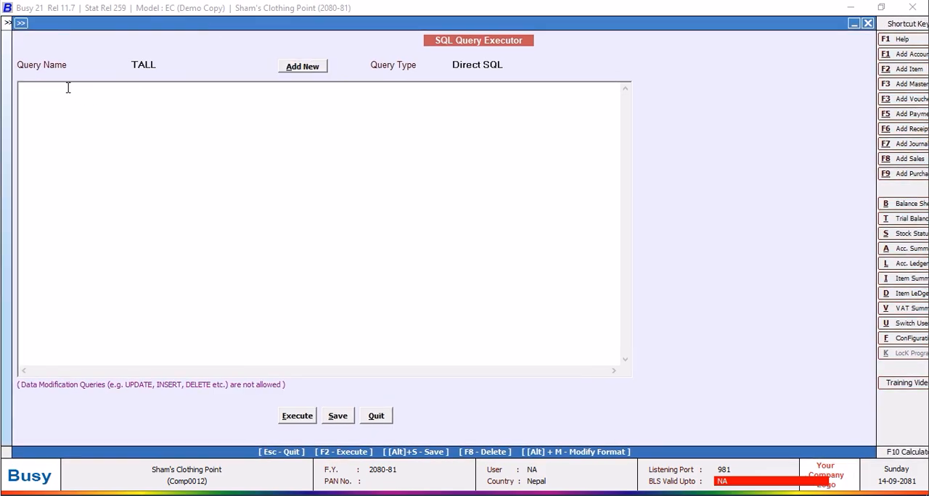
pyautogui.write('Select')
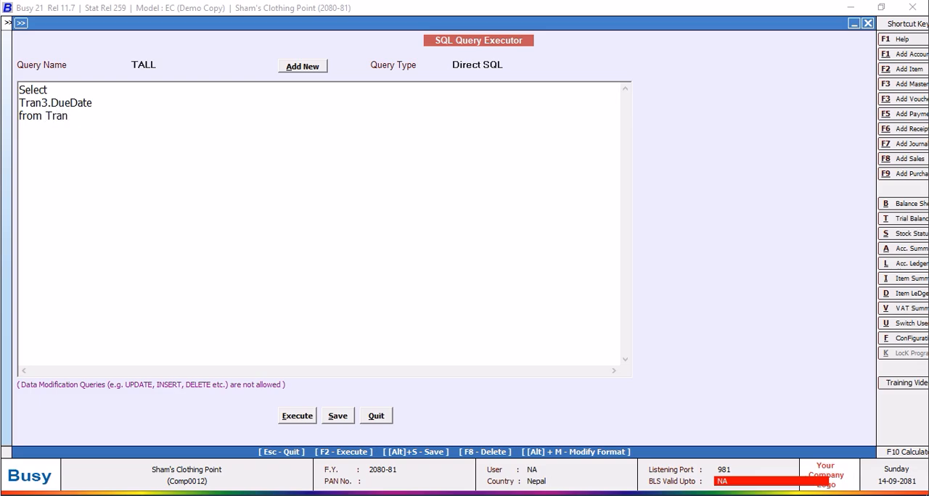
pyautogui.write('Where T')
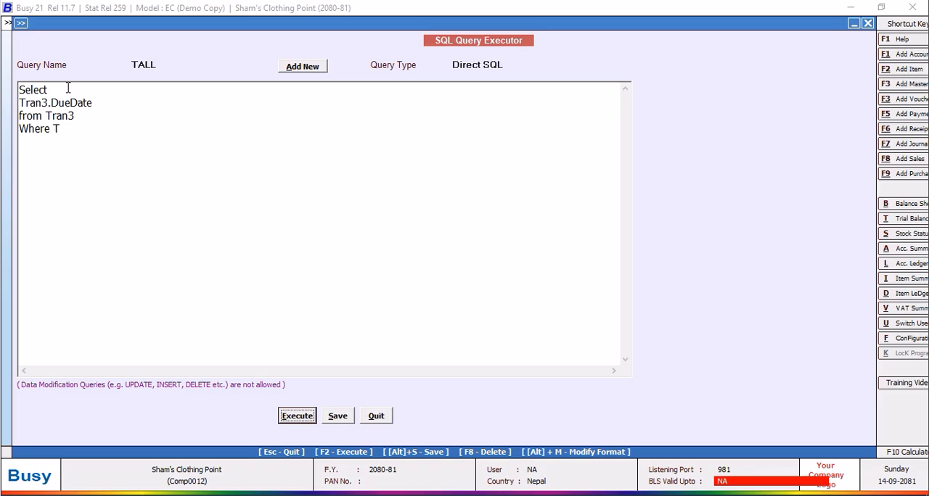
pyautogui.click(73, 129)
pyautogui.write('ran3')
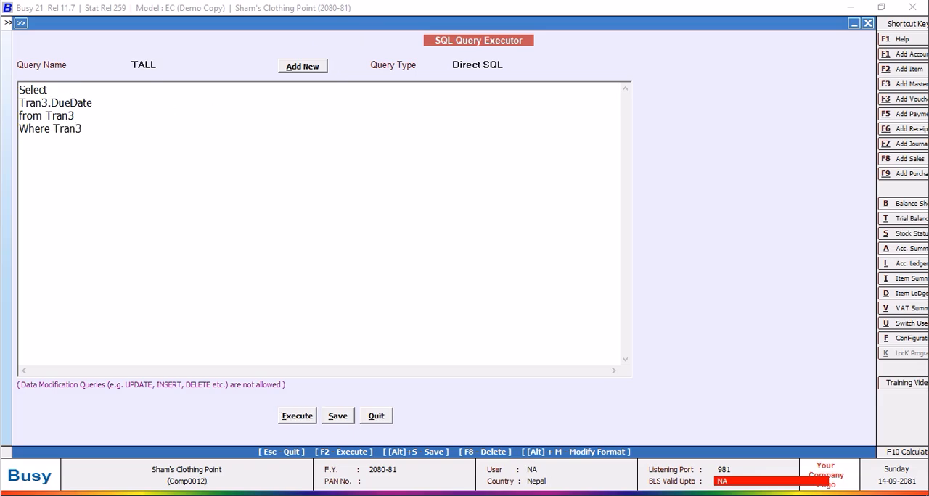
pyautogui.write('.VchType=2')
pyautogui.click(298, 418)
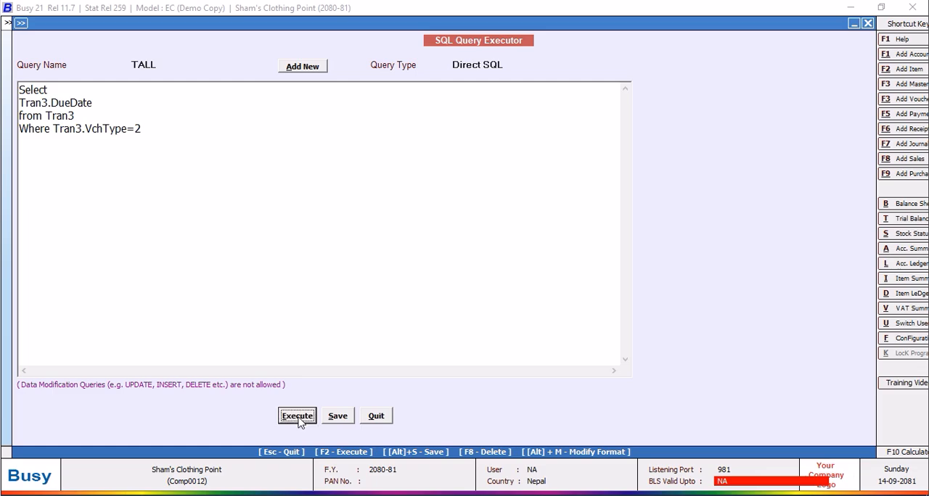
# Close the query results and move the Tran3.VchType=2 condition onto its own line starting with "and".
pyautogui.click(545, 281)
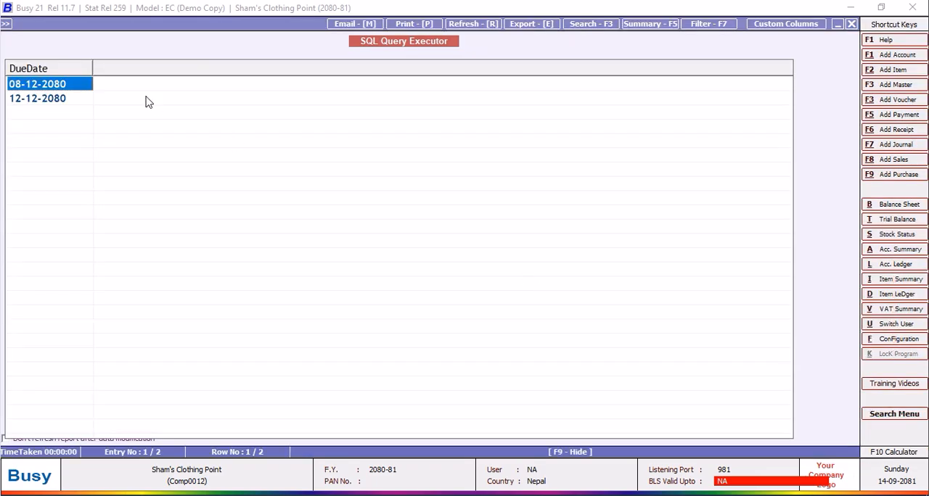
pyautogui.click(852, 24)
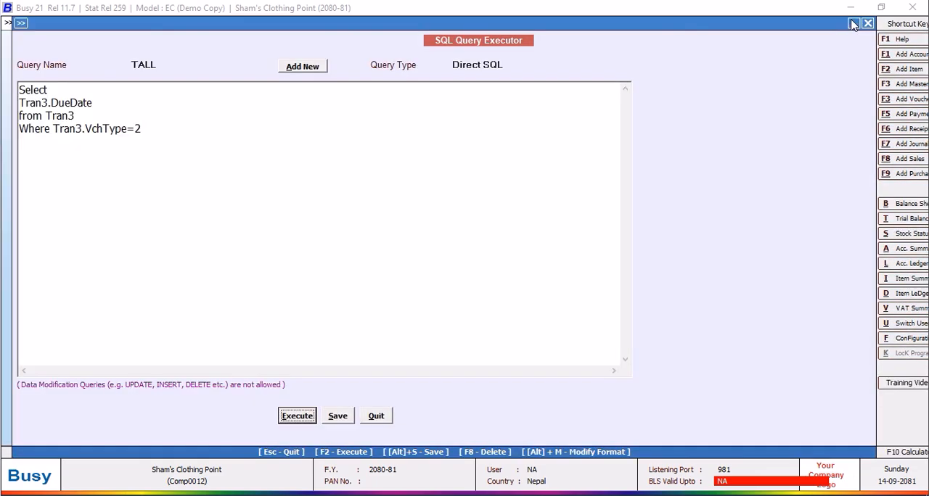
pyautogui.click(53, 128)
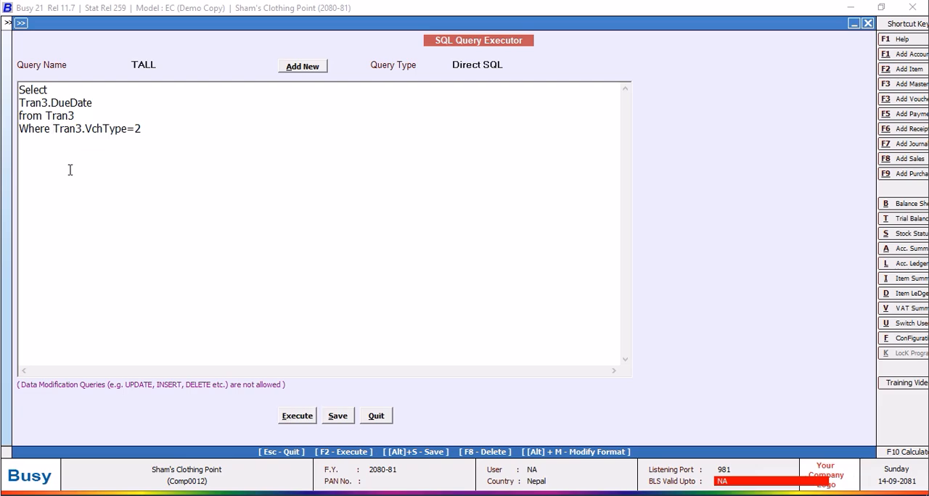
pyautogui.press('Return')
pyautogui.write('and')
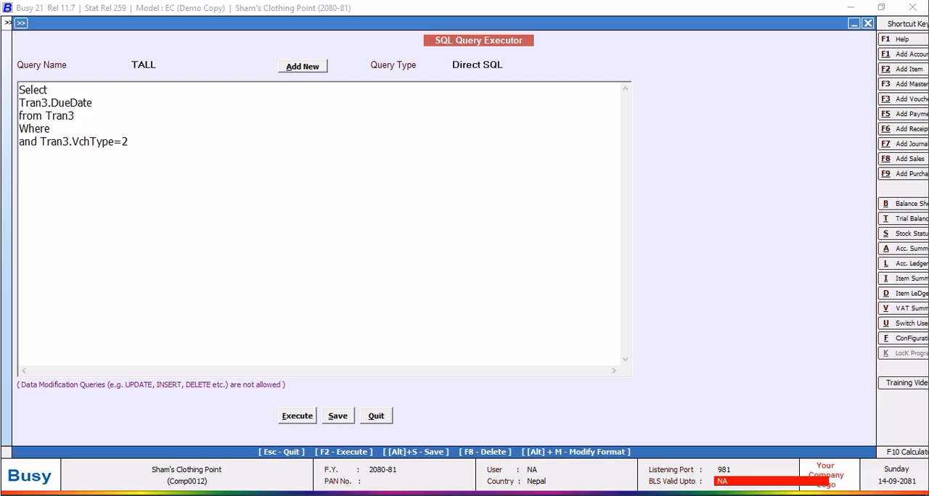
pyautogui.click(64, 130)
pyautogui.write('chCod')
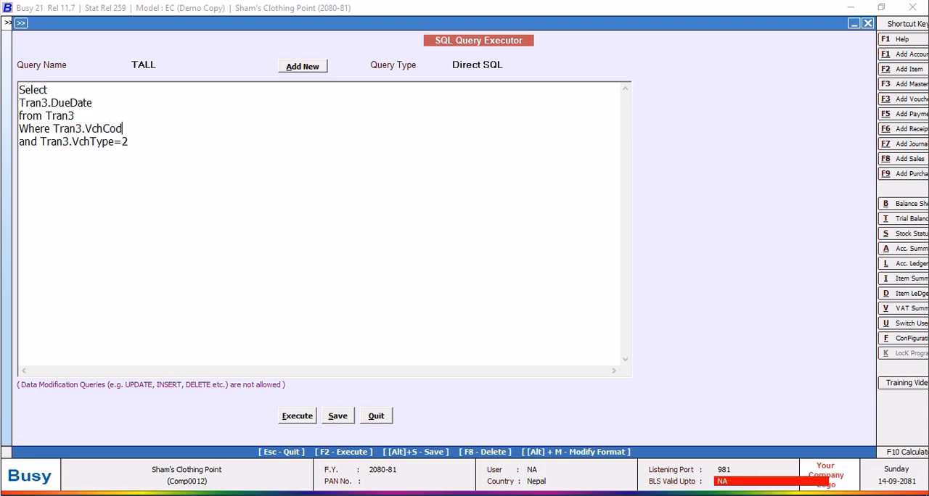
pyautogui.write('e=@VchCode')
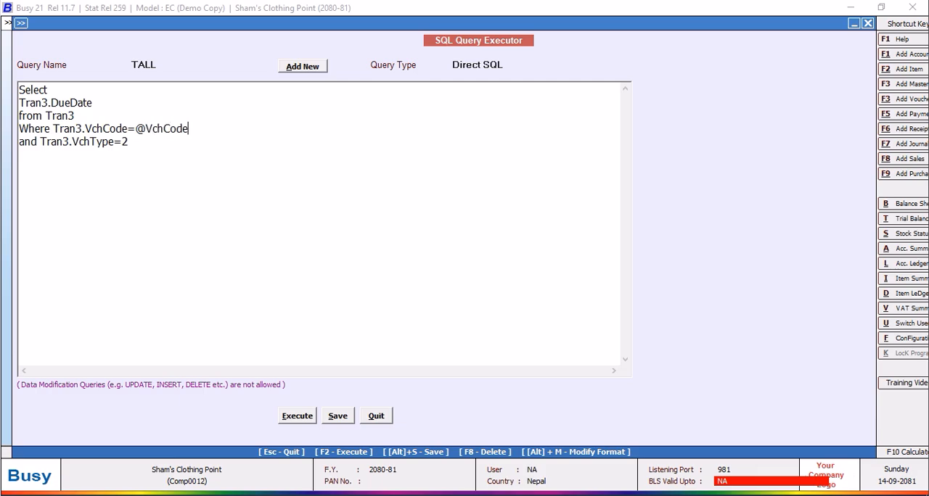
pyautogui.press('BackSpace')
pyautogui.press('BackSpace')
pyautogui.press('BackSpace')
pyautogui.press('BackSpace')
pyautogui.press('BackSpace')
pyautogui.press('BackSpace')
pyautogui.write('P1@')
# Set the TALL query's type to Custom Column, save the query and quit the query executor.
pyautogui.click(507, 65)
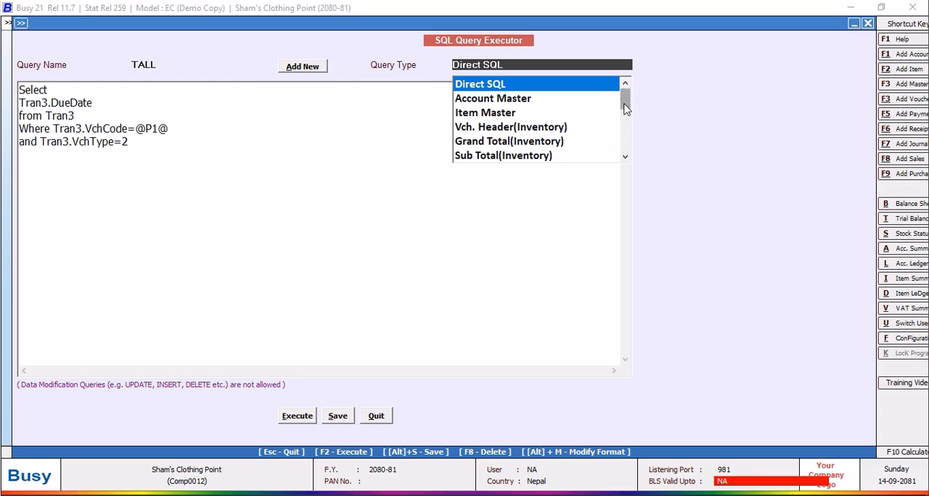
pyautogui.moveTo(626, 102); pyautogui.dragTo(626, 142)
pyautogui.click(600, 158)
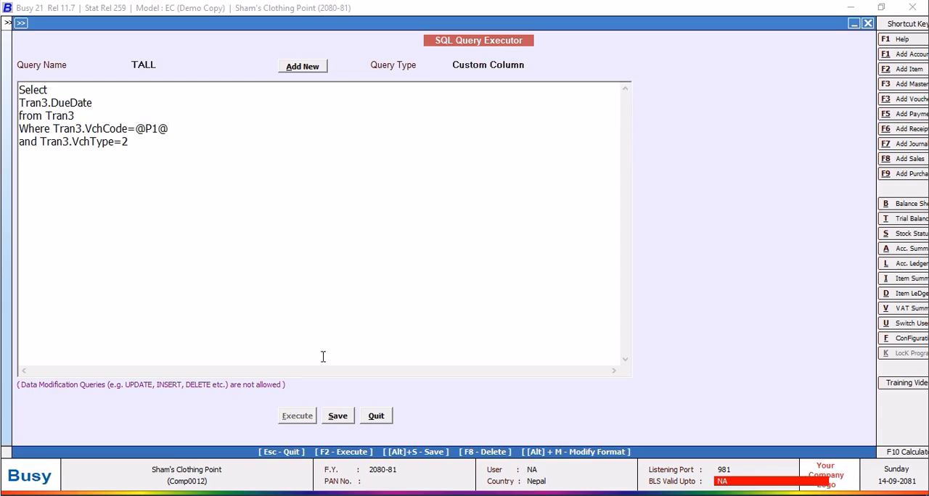
pyautogui.click(335, 418)
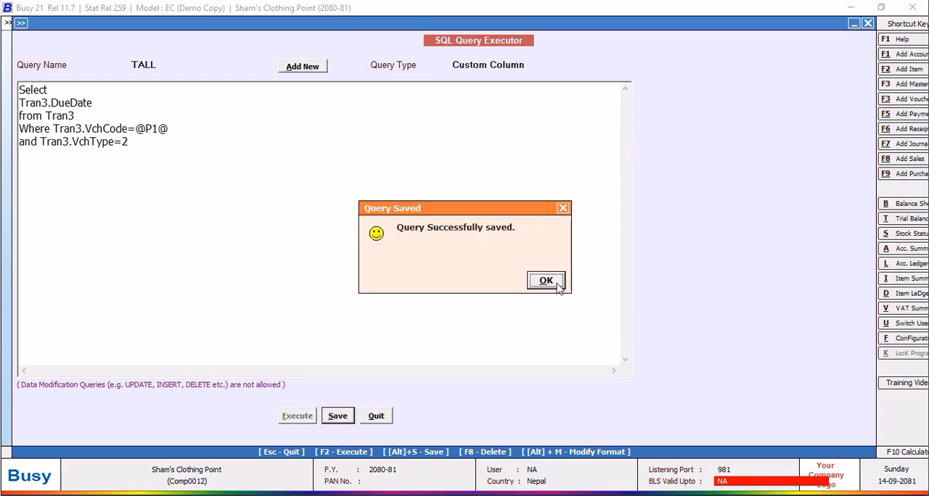
pyautogui.click(554, 283)
pyautogui.click(377, 418)
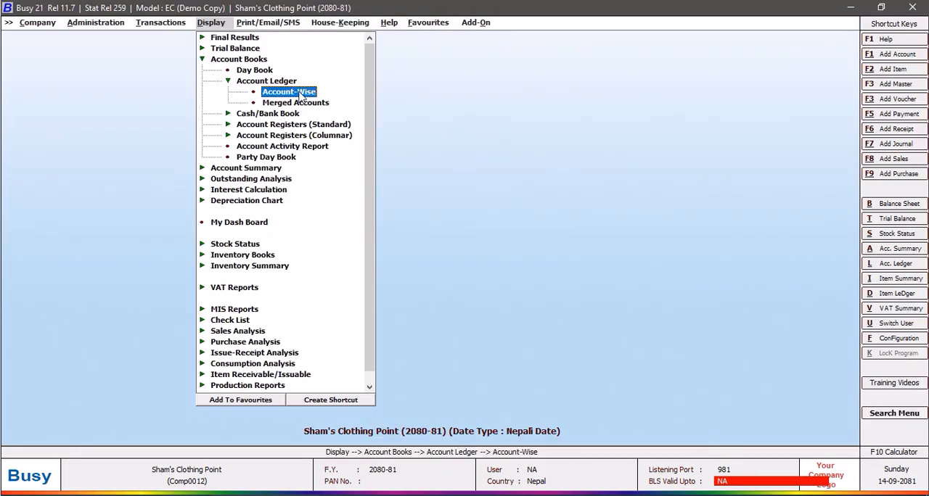
# View the account-wise multi-currency ledger for Indian Company with purchase bill details shown, and close the report.
pyautogui.click(298, 93)
pyautogui.click(572, 279)
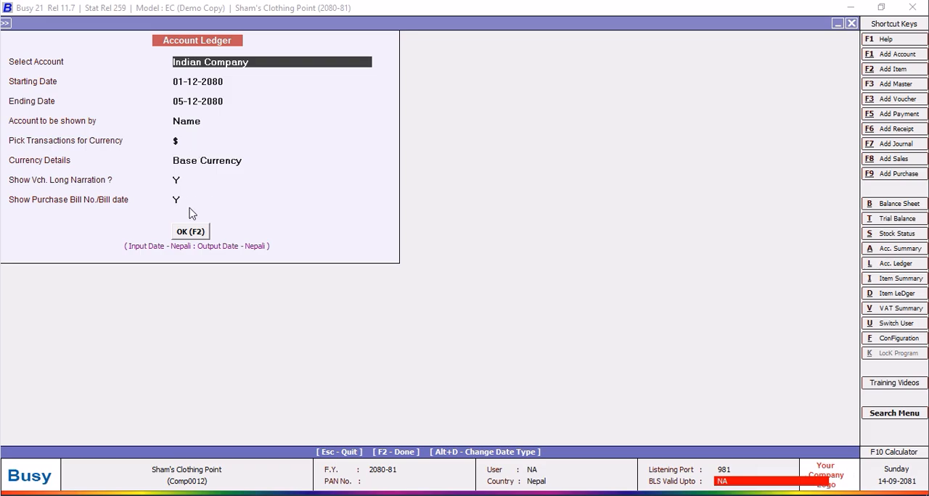
pyautogui.click(190, 232)
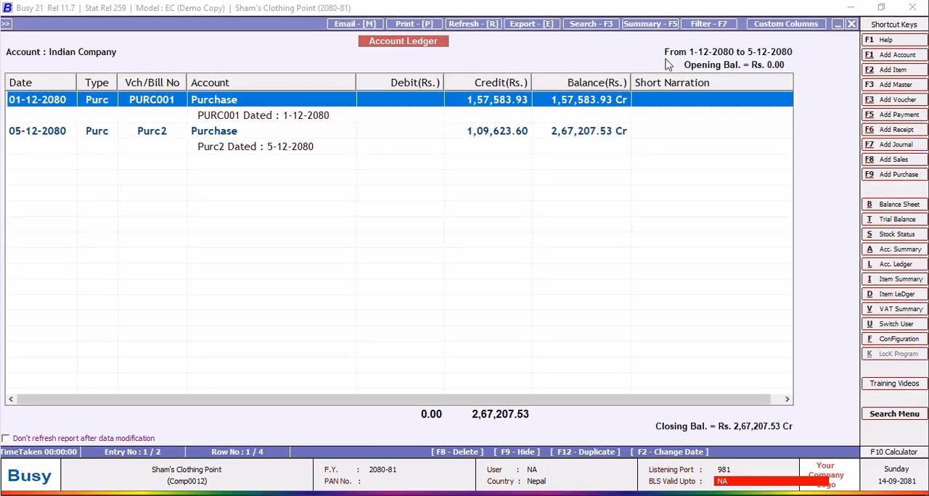
pyautogui.click(849, 25)
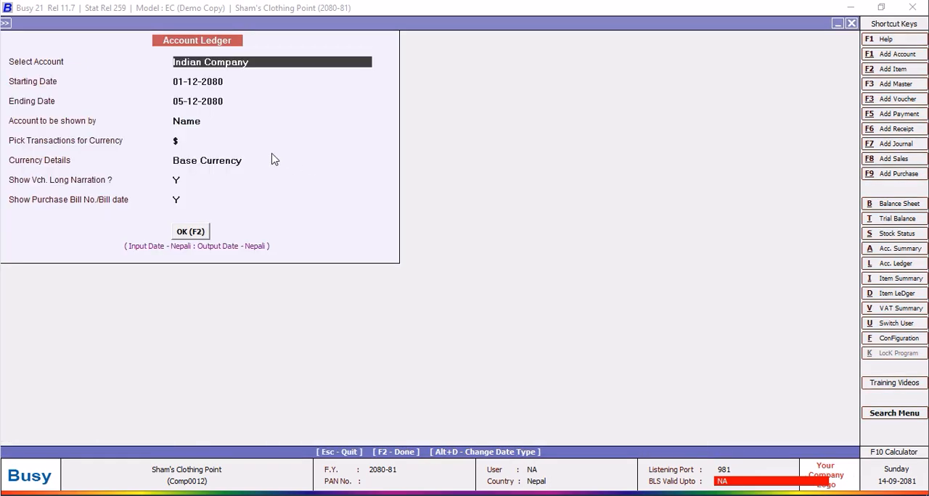
# Set Show Purchase Bill No./Bill date to N, display the ledger, and briefly open its custom column settings.
pyautogui.click(179, 200)
pyautogui.click(195, 234)
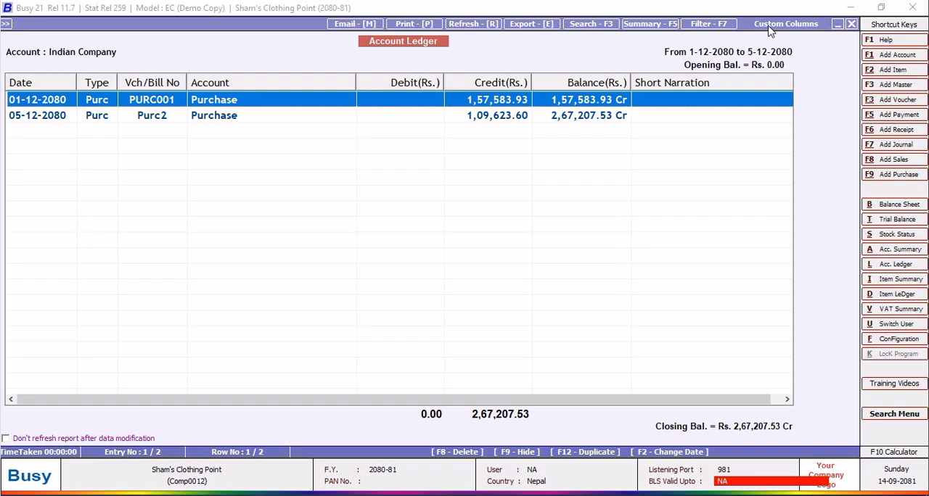
pyautogui.click(769, 29)
pyautogui.click(851, 25)
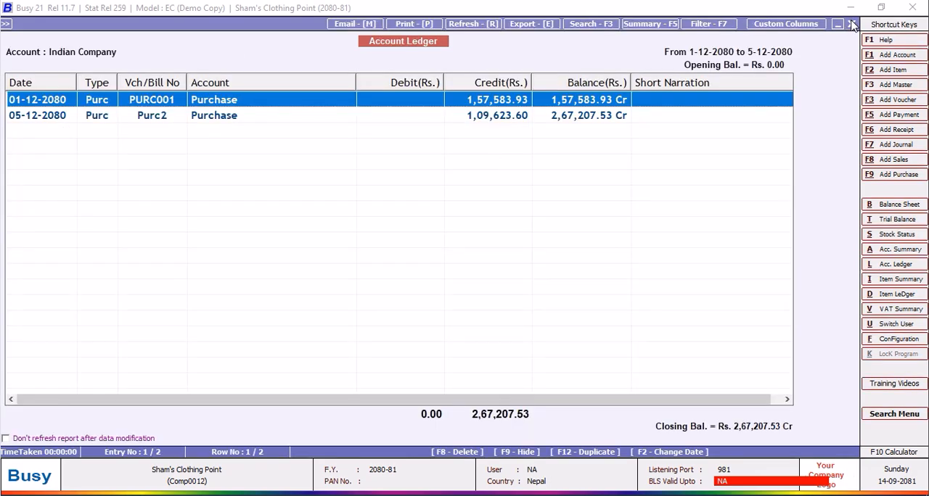
# Return to the ledger options, set Currency Details to Alt. Currency and display the ledger again.
pyautogui.click(851, 25)
pyautogui.click(177, 199)
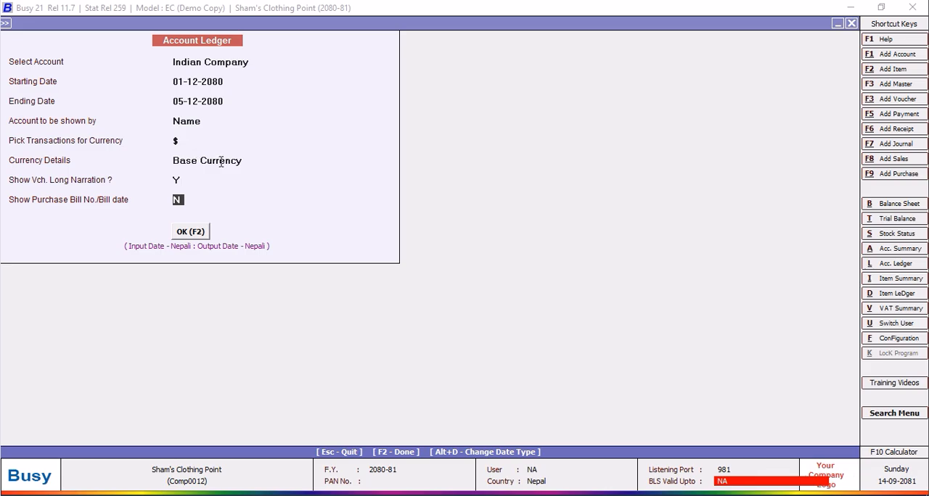
pyautogui.click(243, 160)
pyautogui.click(209, 193)
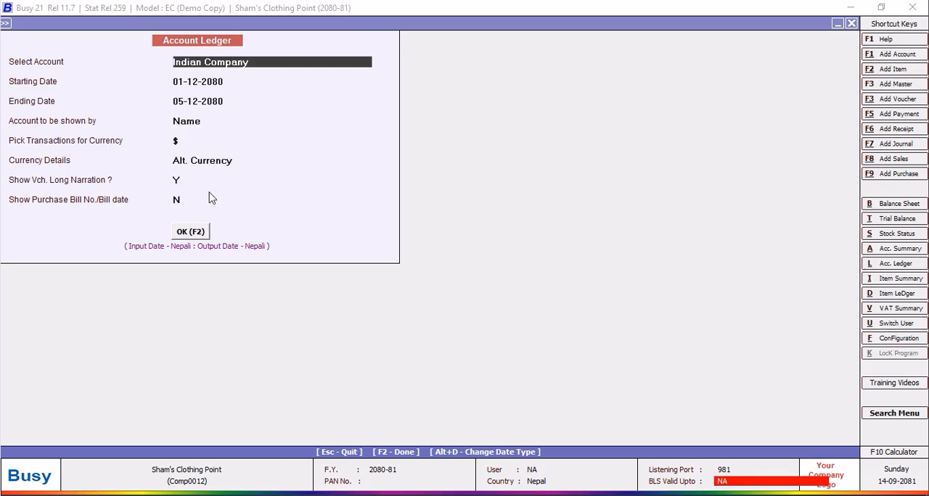
pyautogui.click(191, 233)
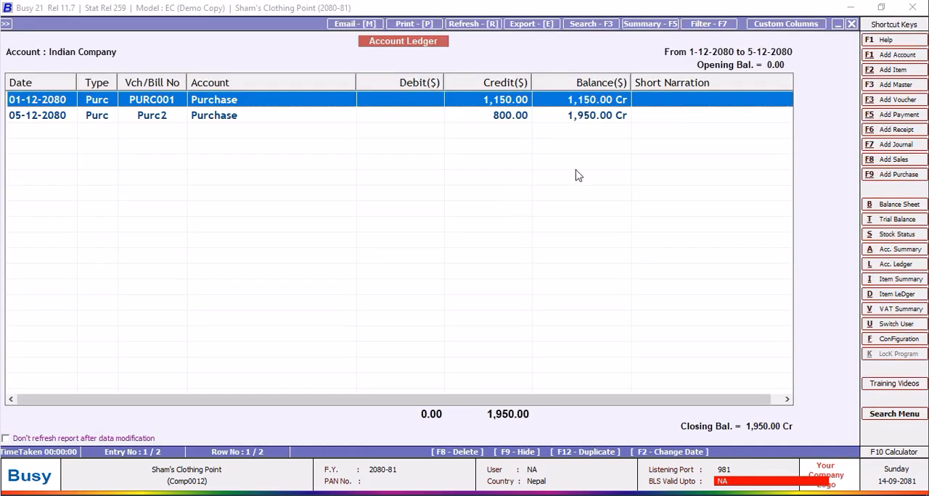
# Start a new custom column format for the ledger named NEW DESIGN.
pyautogui.click(765, 30)
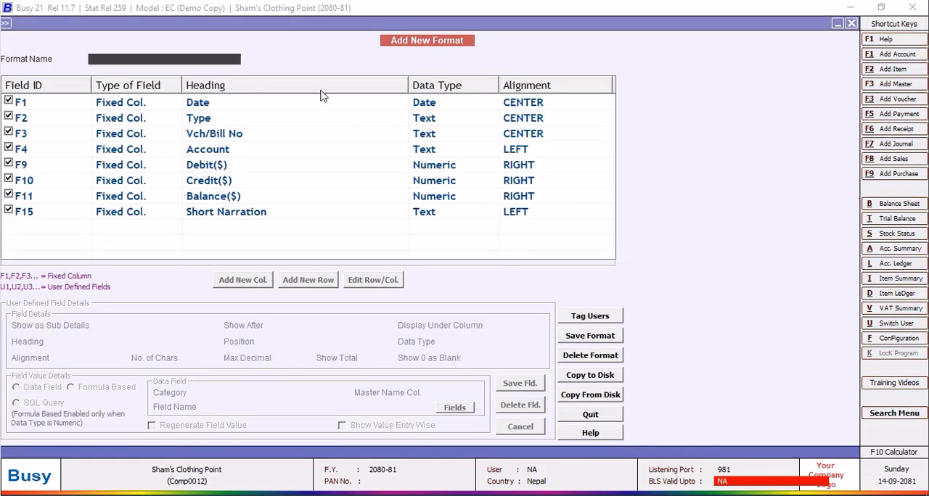
pyautogui.write('new')
pyautogui.write('NEW DESIGN')
pyautogui.press('Return')
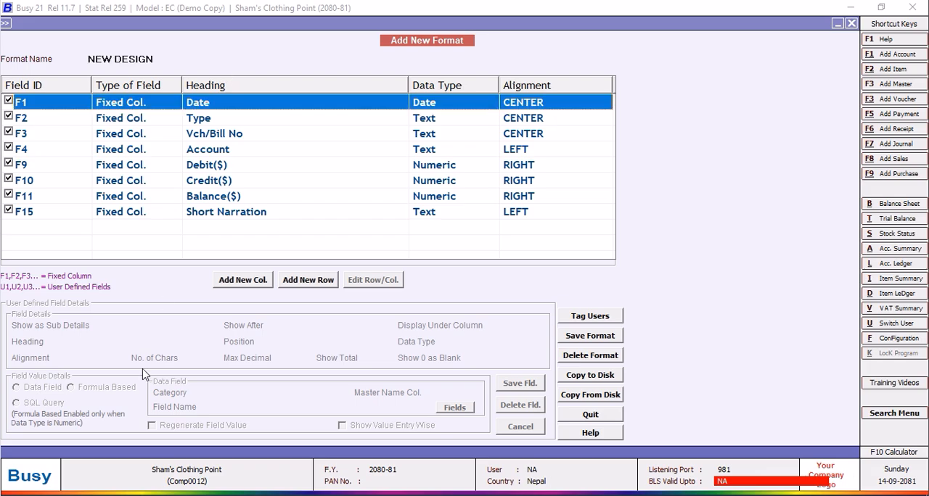
# Add a column headed DUE DATE positioned after F3, with the data type Date.
pyautogui.click(223, 283)
pyautogui.write('DUE DATE')
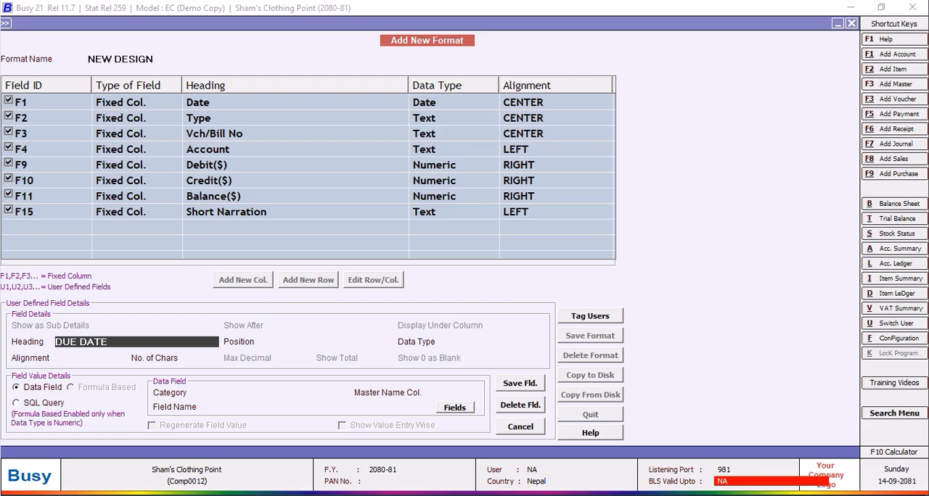
pyautogui.press('Return')
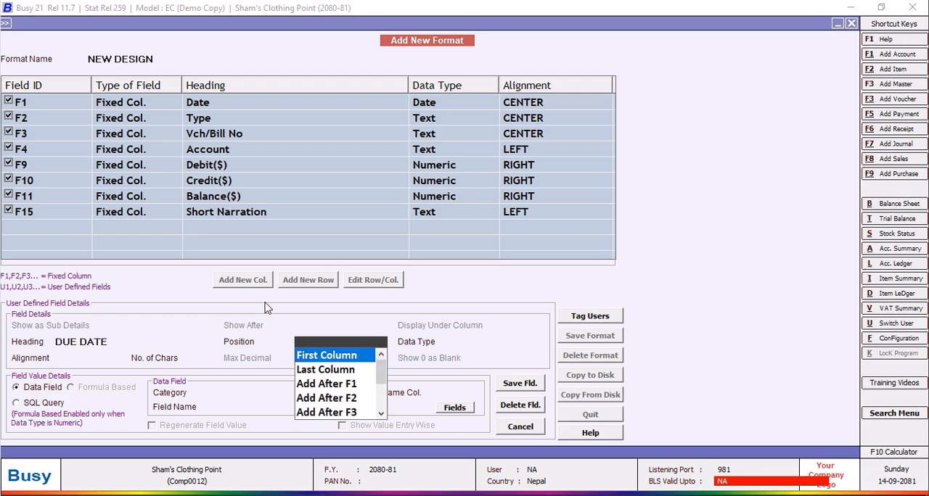
pyautogui.click(359, 414)
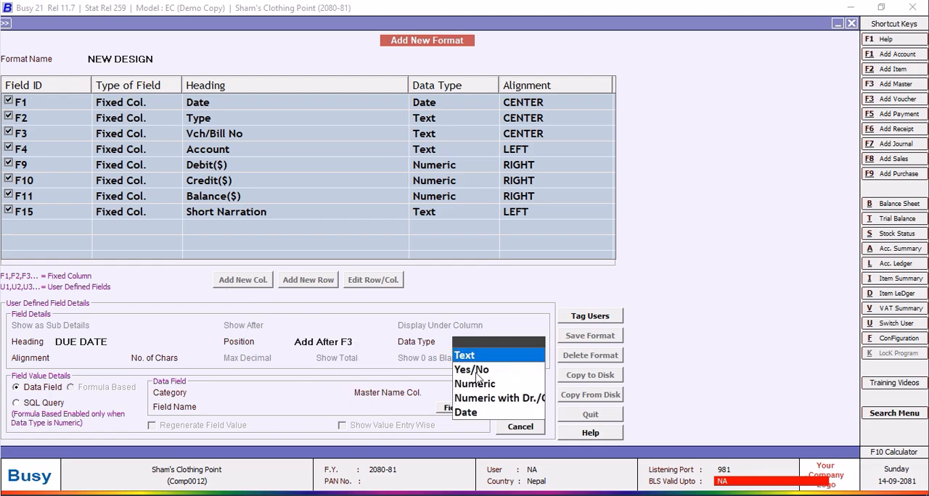
pyautogui.click(469, 413)
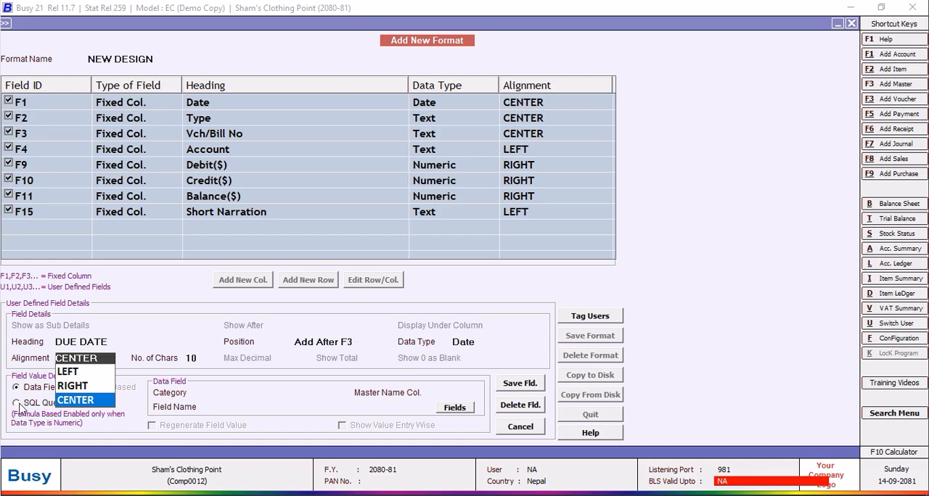
# Base the DUE DATE column on the SQL query TALL with parameter VC, and save the field.
pyautogui.click(42, 405)
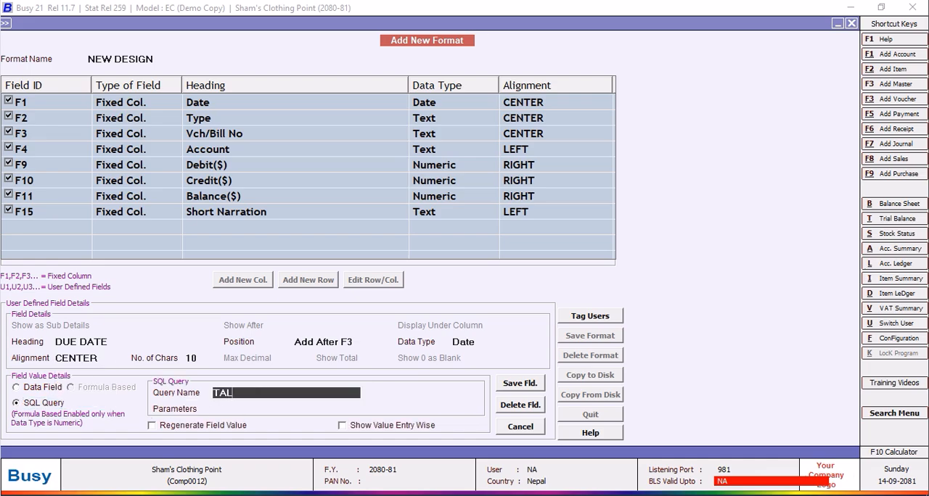
pyautogui.press('Return')
pyautogui.write('VC')
pyautogui.click(511, 385)
pyautogui.click(497, 280)
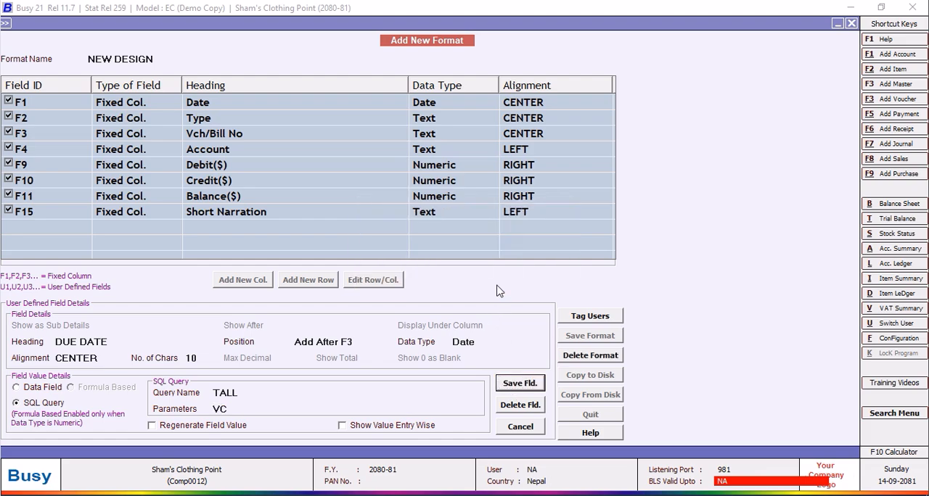
# Save the NEW DESIGN format and return to the ledger.
pyautogui.click(584, 335)
pyautogui.click(503, 288)
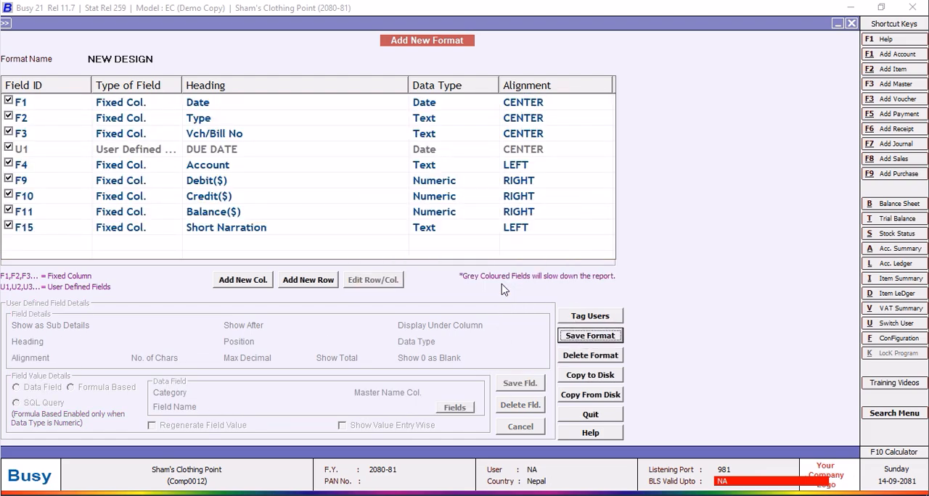
pyautogui.press('Return')
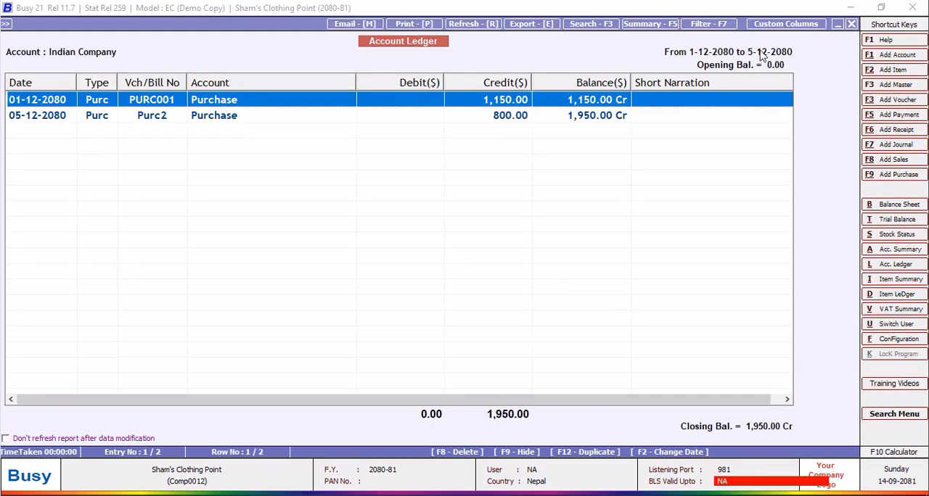
# Display the Indian Company ledger again to check its columns, and close the report.
pyautogui.click(852, 25)
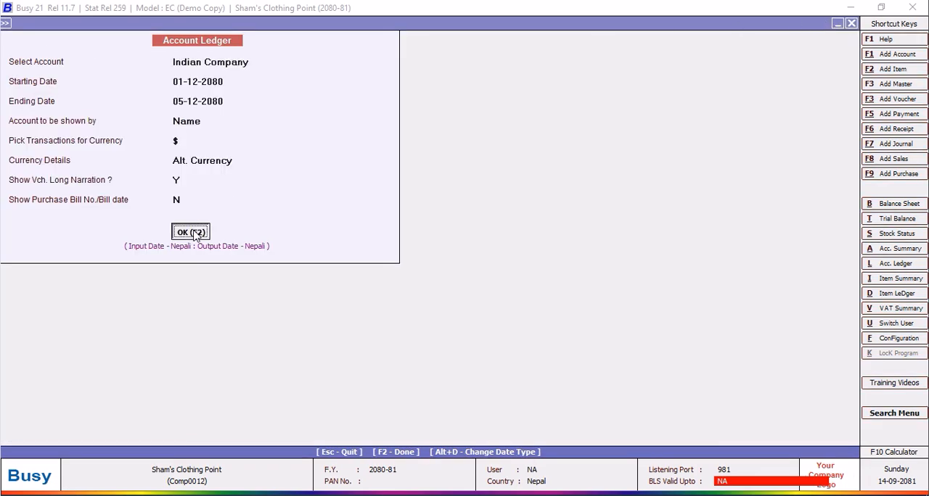
pyautogui.click(190, 232)
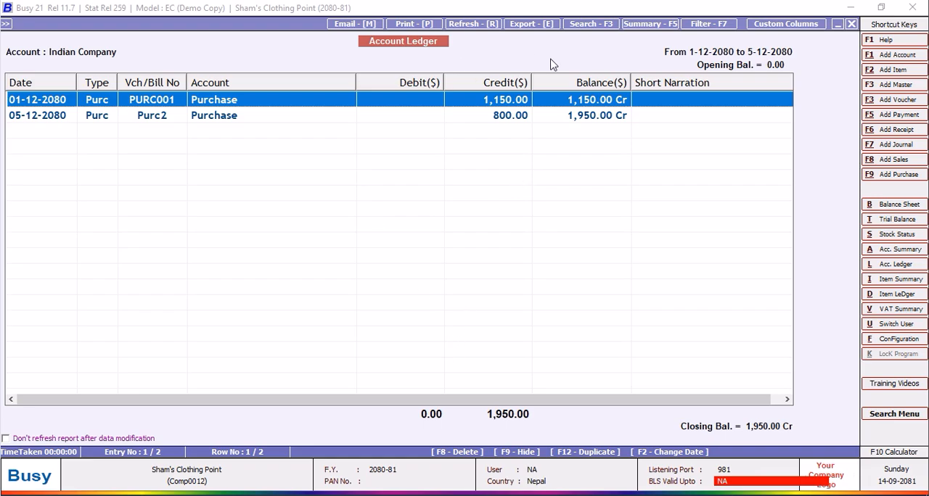
pyautogui.click(851, 24)
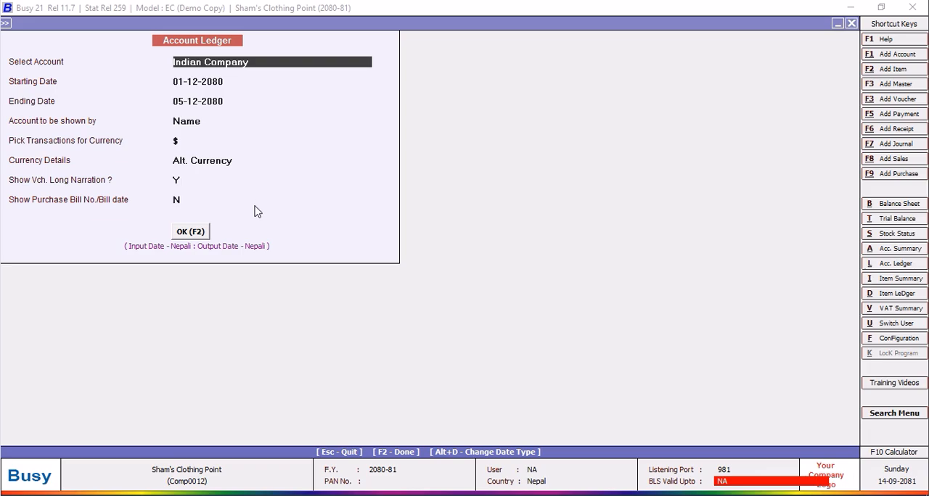
# Restart the account ledger report in the MultiCurrency layout with the NEW DESIGN format.
pyautogui.click(853, 24)
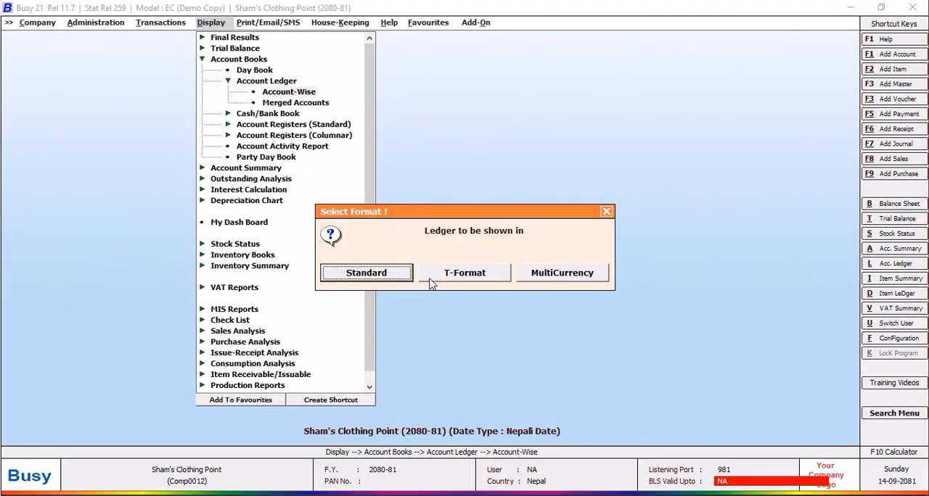
pyautogui.click(566, 274)
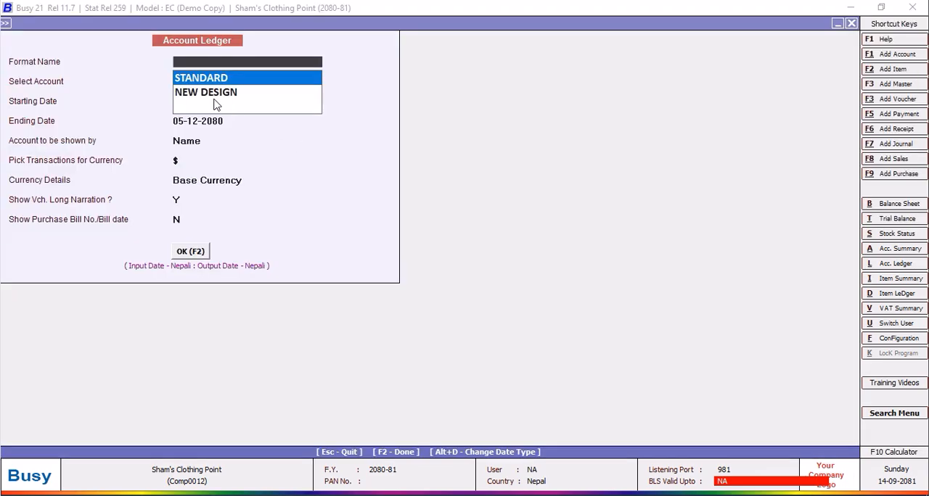
pyautogui.press('Return')
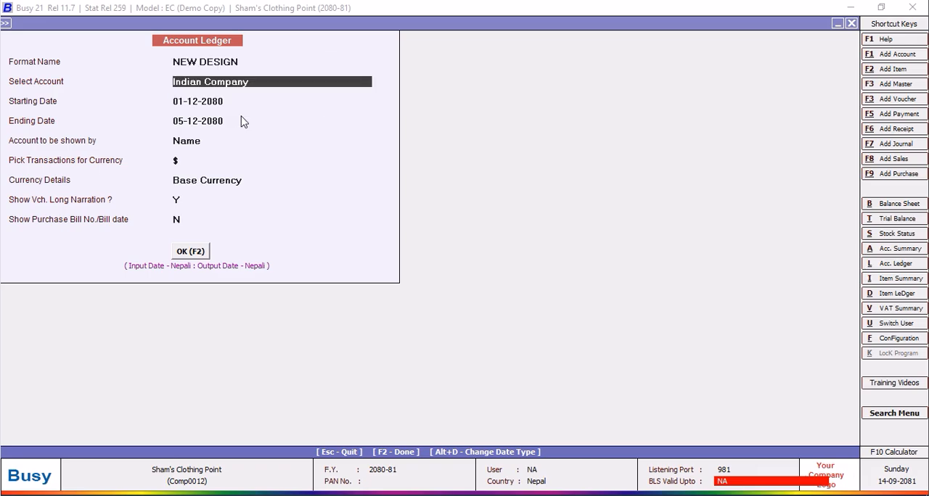
# Display the Indian Company ledger with currency details set to Alt. Currency, and widen the DUE DATE and Date columns.
pyautogui.press('Return')
pyautogui.press('Return')
pyautogui.press('Return')
pyautogui.press('Return')
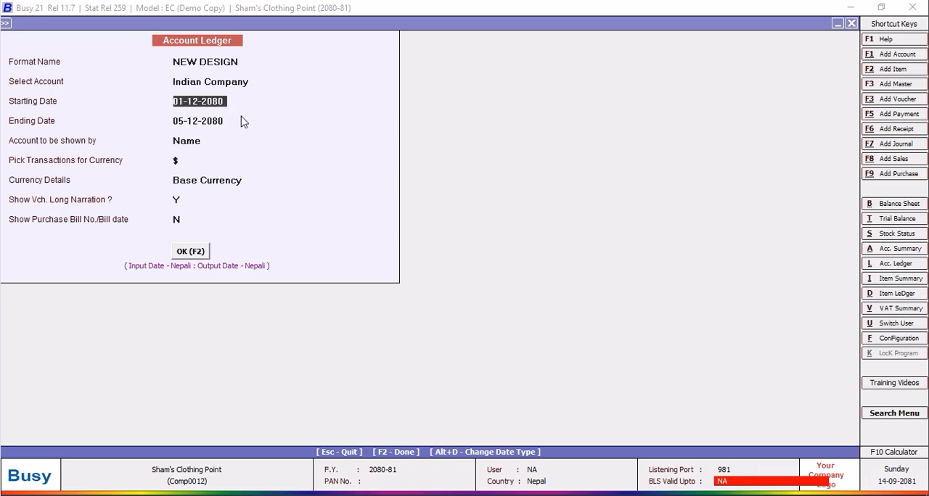
pyautogui.press('Return')
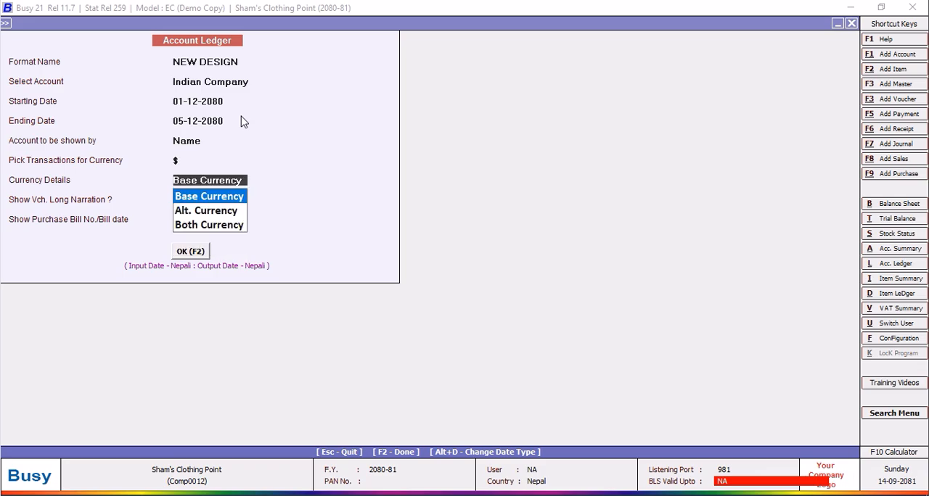
pyautogui.press('Down')
pyautogui.press('Return')
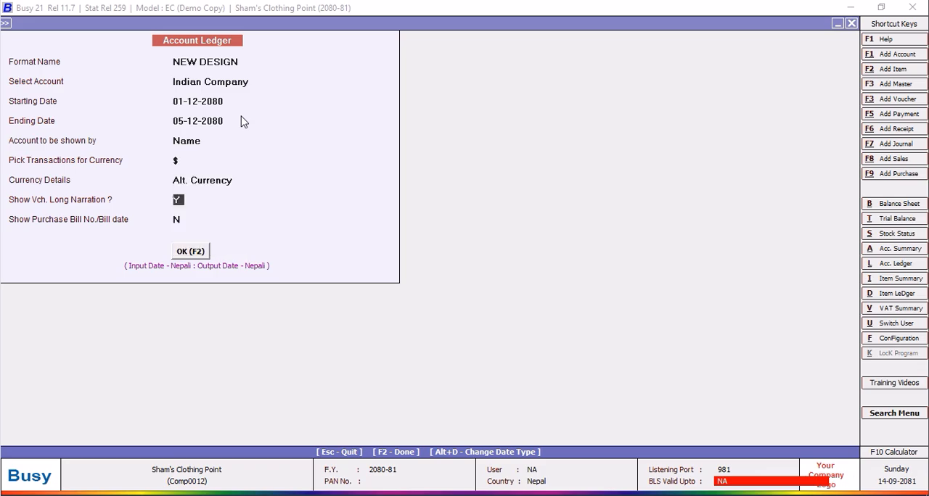
pyautogui.click(192, 251)
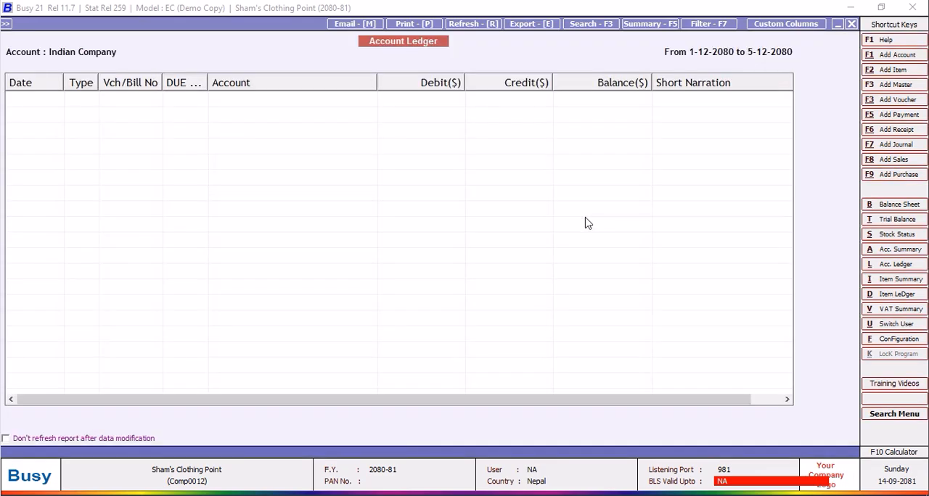
pyautogui.moveTo(208, 81); pyautogui.dragTo(242, 79)
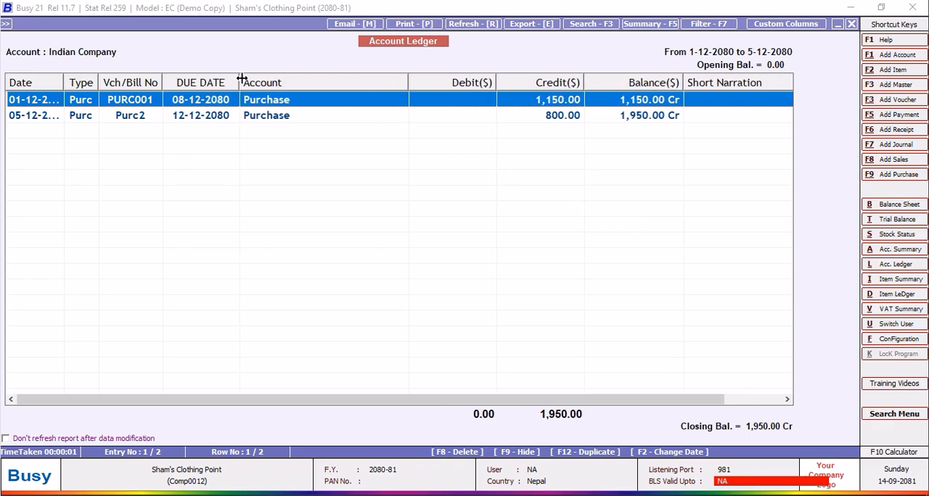
pyautogui.moveTo(63, 80); pyautogui.dragTo(73, 81)
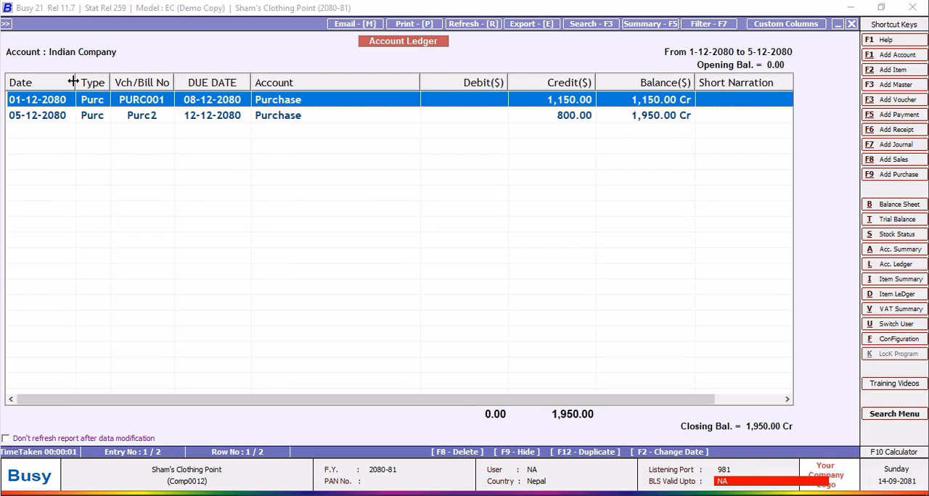
# Add a column headed PENDING DAYS to the NEW DESIGN format, positioned after F4, with the data type Numeric.
pyautogui.click(785, 24)
pyautogui.click(257, 287)
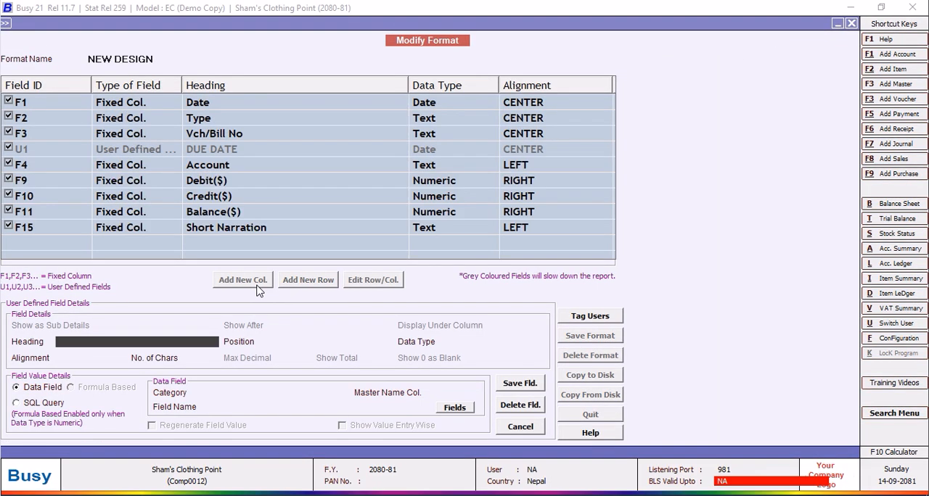
pyautogui.write('PENDING DAYS')
pyautogui.press('Return')
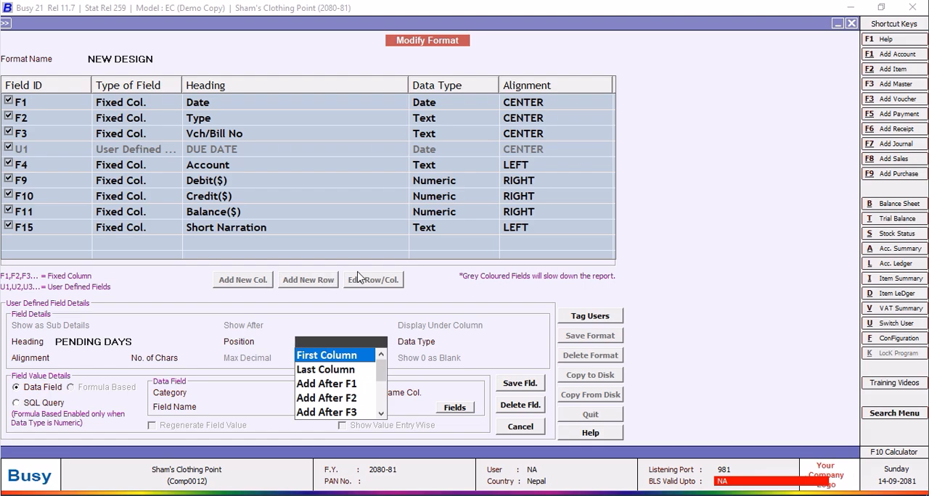
pyautogui.click(380, 412)
pyautogui.click(341, 412)
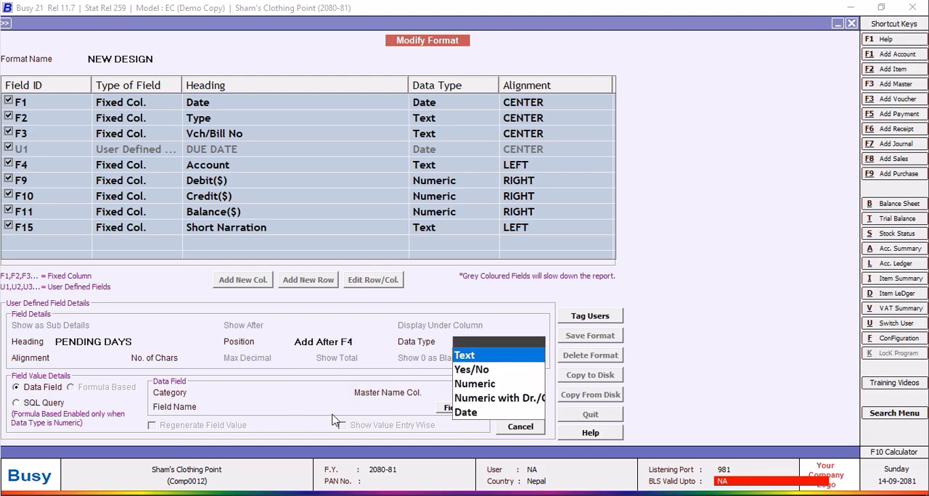
pyautogui.click(468, 385)
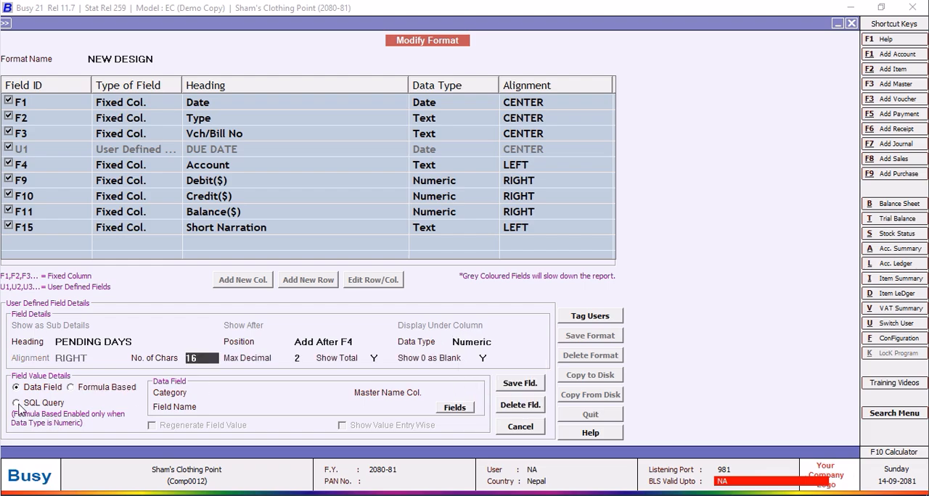
# Base the PENDING DAYS column on the formula (U1-F1) and save the field.
pyautogui.click(71, 387)
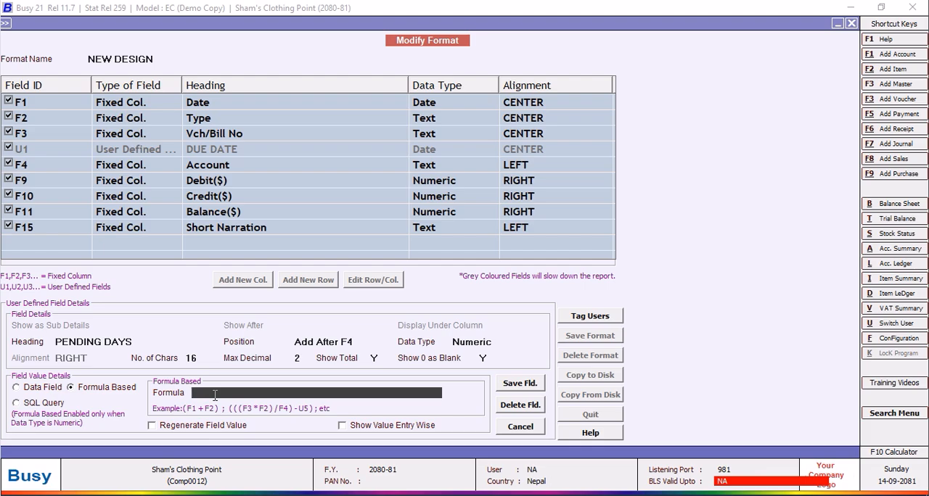
pyautogui.write('U')
pyautogui.press('Return')
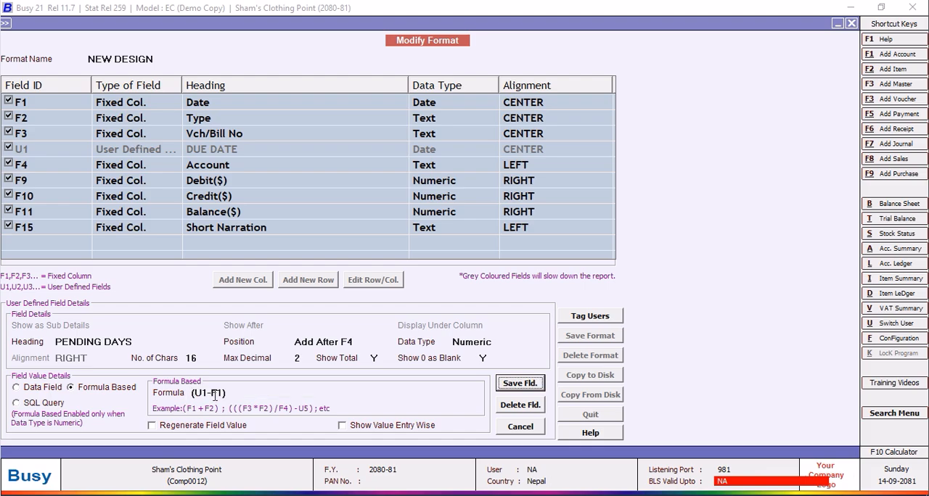
pyautogui.click(533, 388)
pyautogui.click(497, 284)
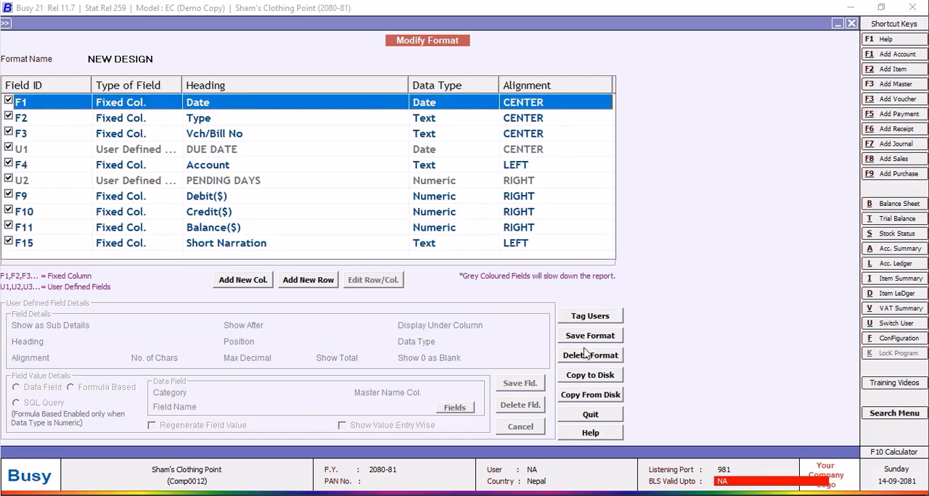
# Save the NEW DESIGN format, then redisplay the ledger to check the PENDING DAYS column and close it.
pyautogui.click(589, 336)
pyautogui.click(503, 290)
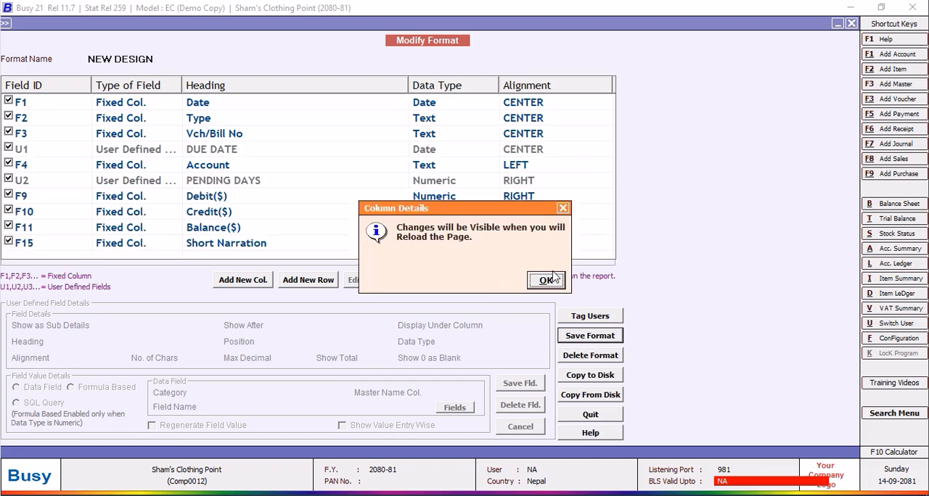
pyautogui.click(544, 283)
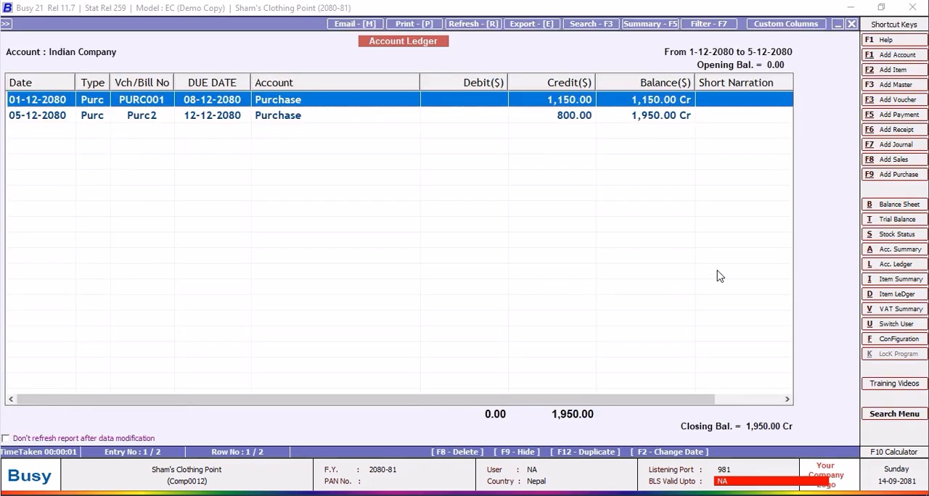
pyautogui.click(851, 24)
pyautogui.click(263, 250)
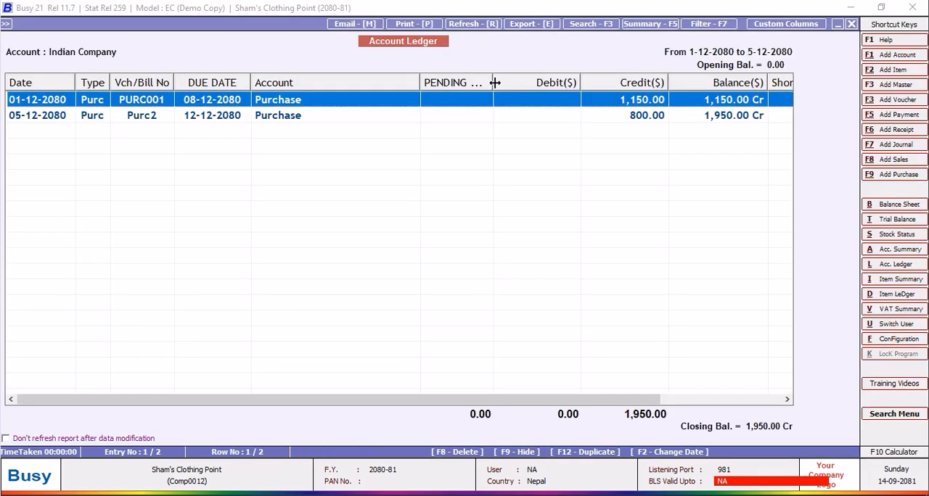
pyautogui.click(851, 24)
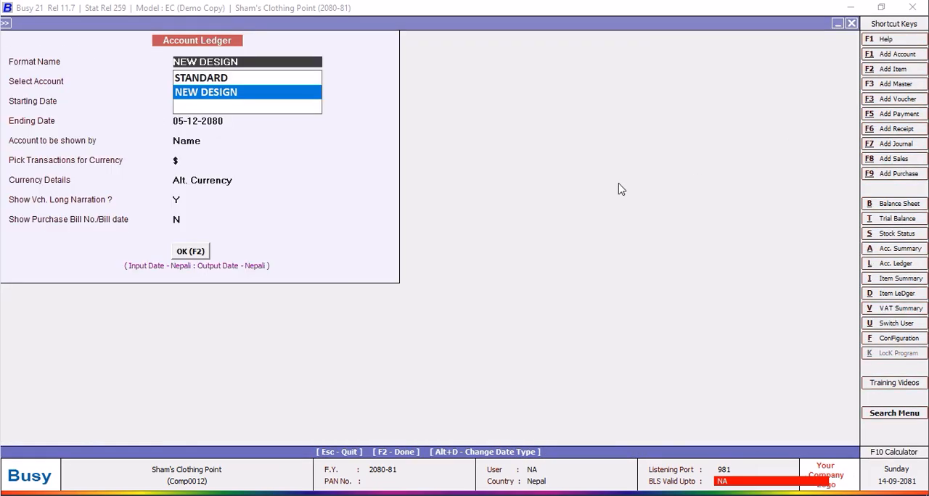
# Create a new query named VITTAL of type Direct SQL in the SQL Query Executor.
pyautogui.hotkey('ctrl', 'alt', 'q')
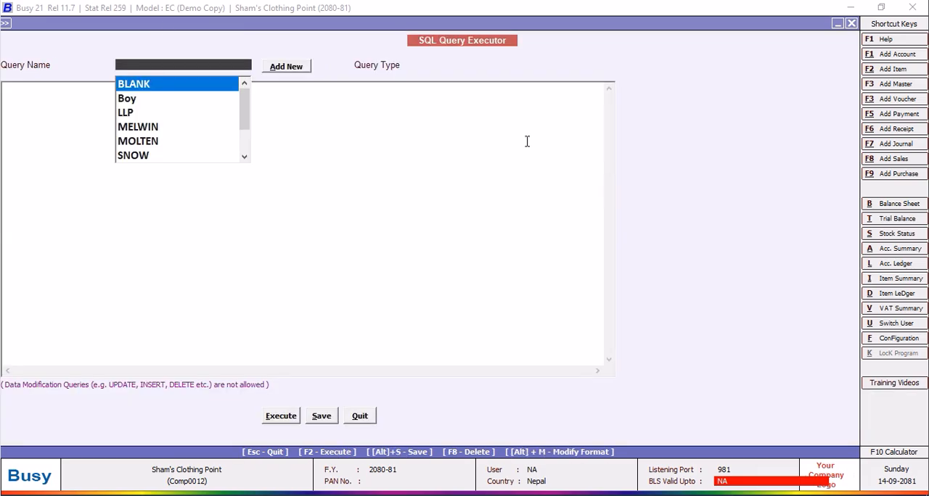
pyautogui.click(282, 67)
pyautogui.write('VITTAL')
pyautogui.click(210, 168)
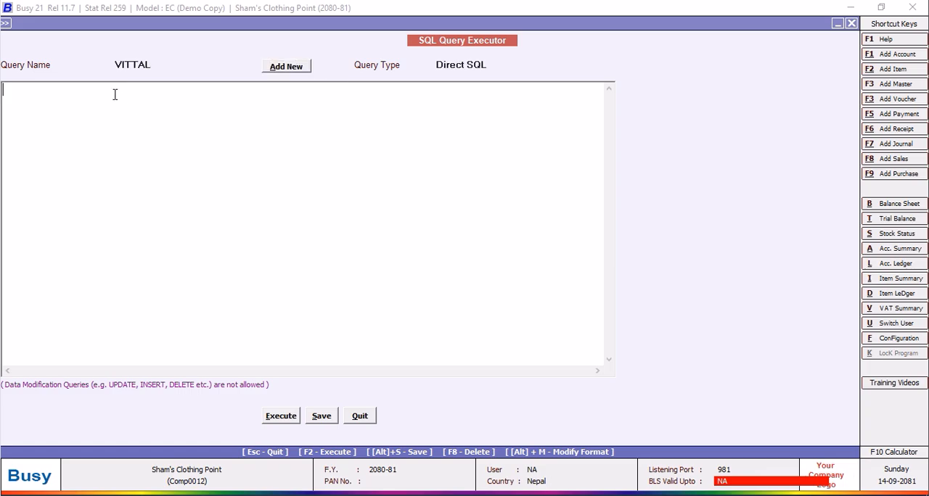
# Write the query text "Select DateDiff(DD,Tran3.Date,GetDate()) from Tran3".
pyautogui.write('SelectdDa')
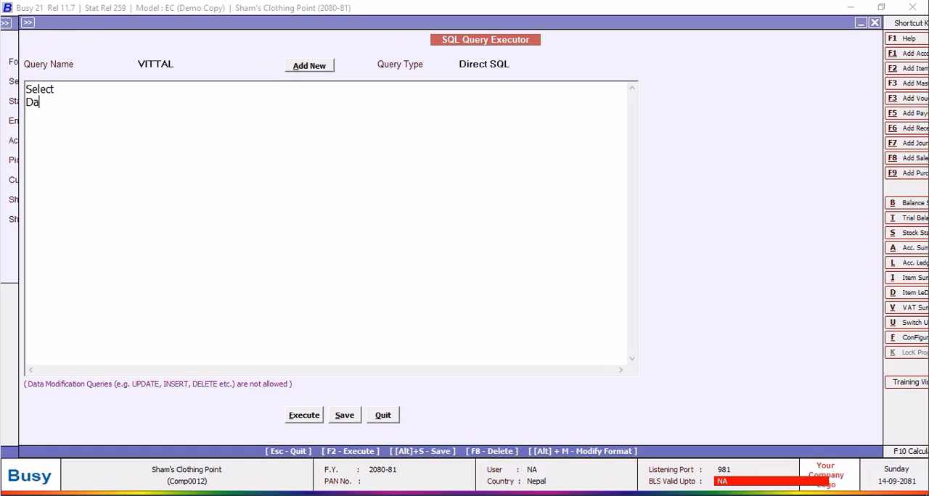
pyautogui.write('te Diff(Tra')
pyautogui.press('BackSpace')
pyautogui.press('BackSpace')
pyautogui.press('BackSpace')
pyautogui.write('DD,Tra')
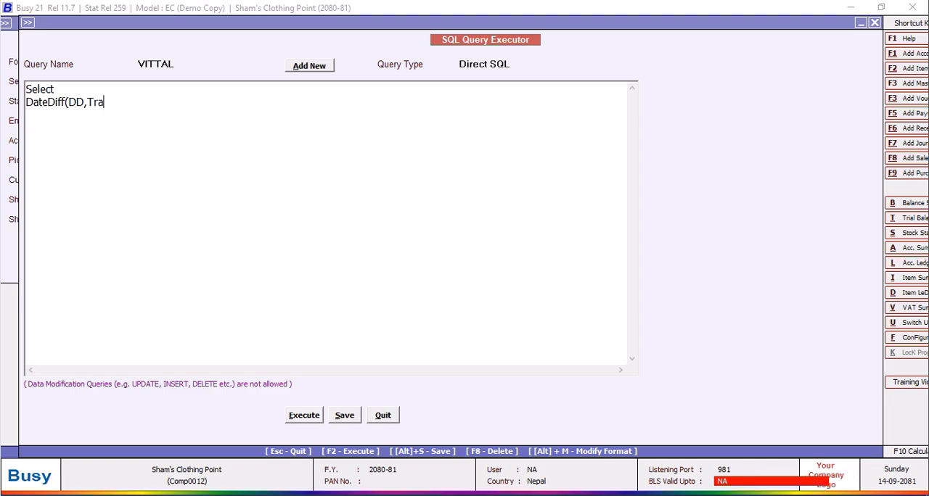
pyautogui.write('3.Date,Getdate')
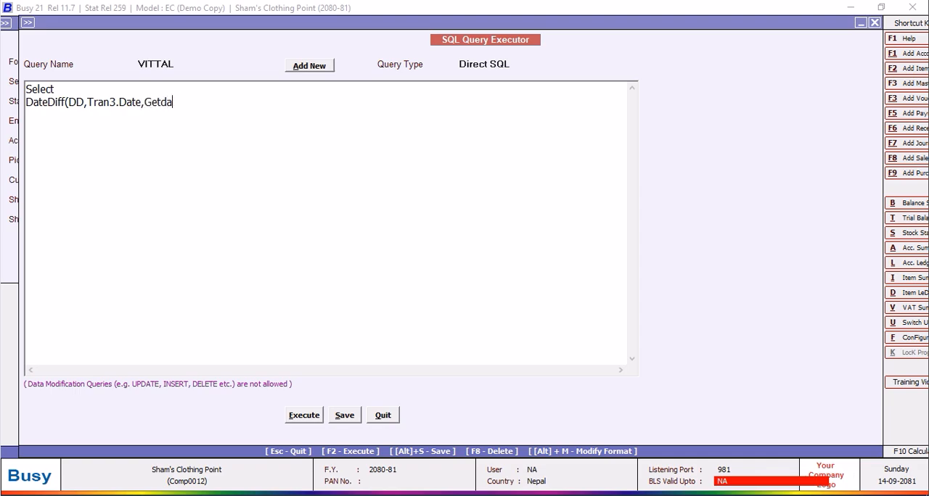
pyautogui.press('BackSpace')
pyautogui.write('Date')
pyautogui.write('rom Tran')
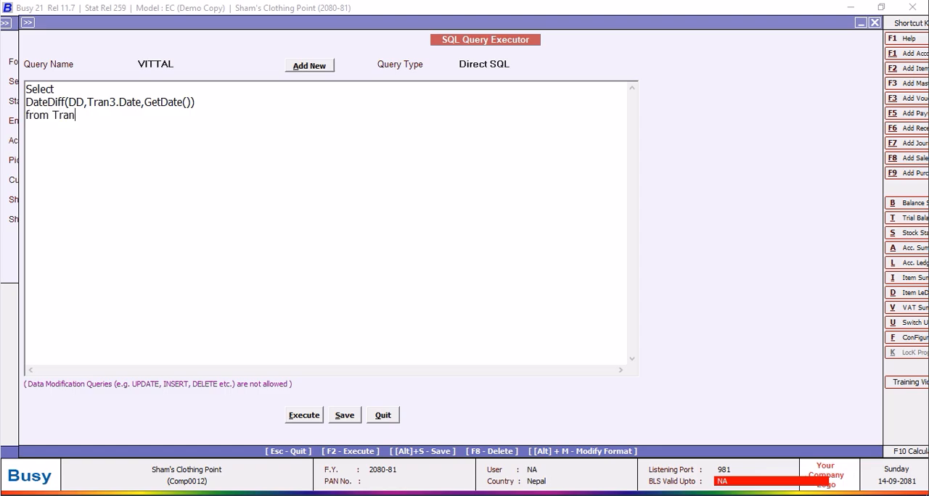
pyautogui.write('3 Where Tran3.VchType=')
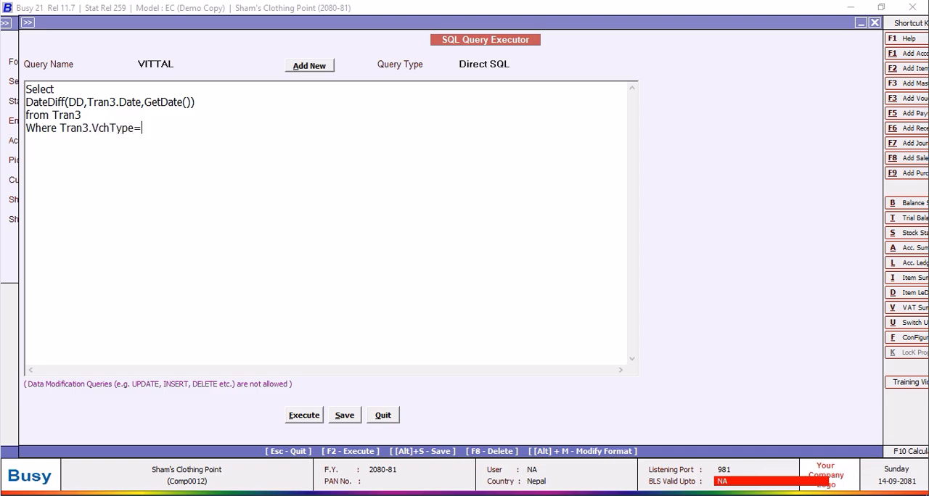
pyautogui.write('2 and Tran3.RecType=2')
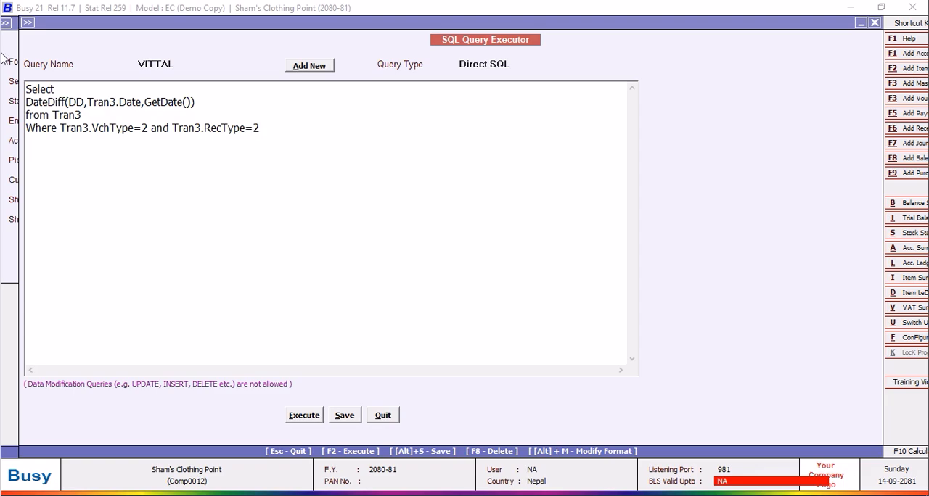
# Execute the VITTAL query and close its result.
pyautogui.click(304, 421)
pyautogui.click(549, 282)
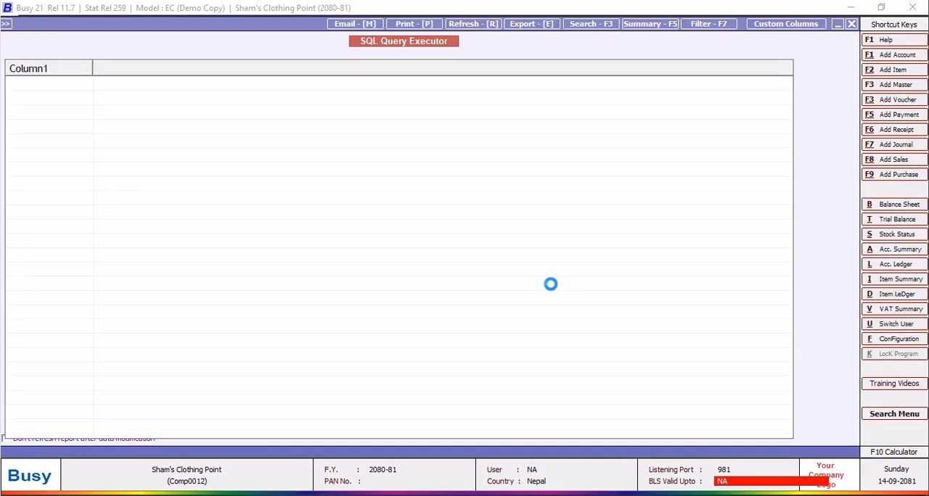
pyautogui.click(852, 24)
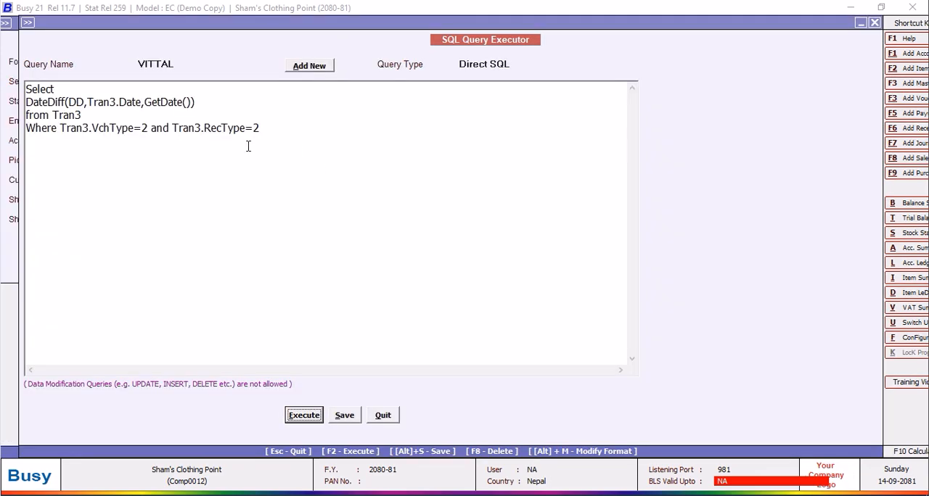
# Remove the "and Tran3.RecType=2" condition from the query and execute it again, closing the result.
pyautogui.moveTo(267, 128); pyautogui.dragTo(153, 132)
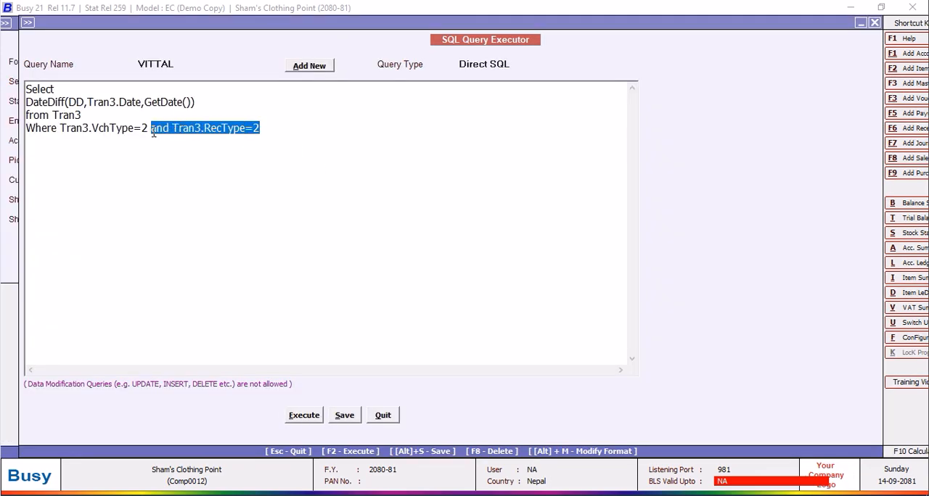
pyautogui.press('BackSpace')
pyautogui.click(302, 416)
pyautogui.click(544, 280)
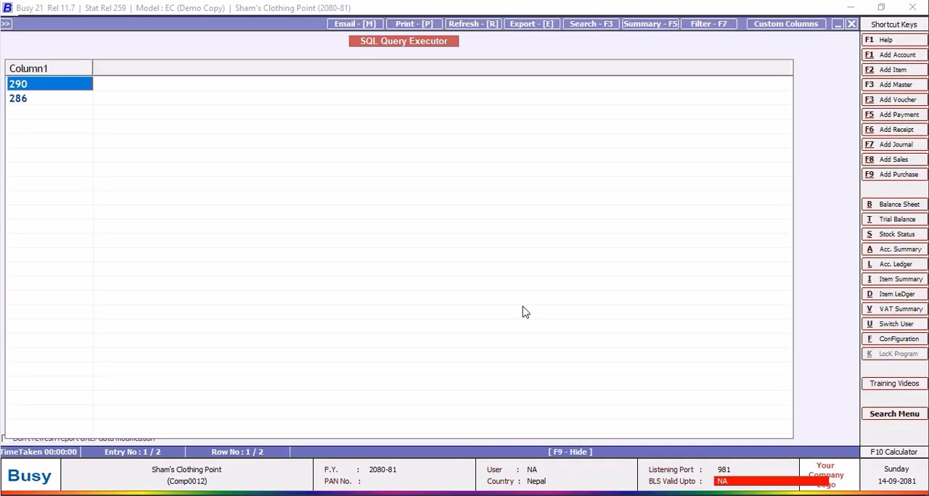
pyautogui.click(851, 24)
pyautogui.click(62, 127)
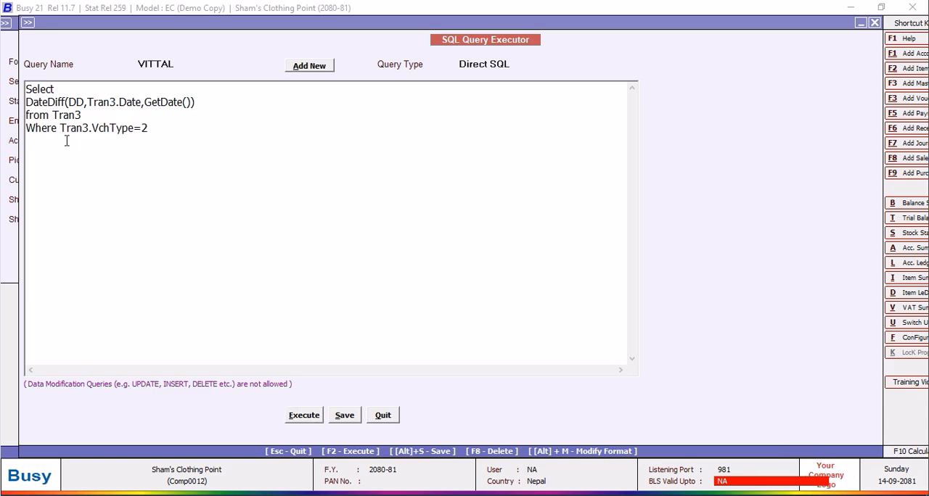
pyautogui.press('Return')
pyautogui.write('and')
pyautogui.click(98, 128)
pyautogui.write('Tran3.VchCode=@P1@')
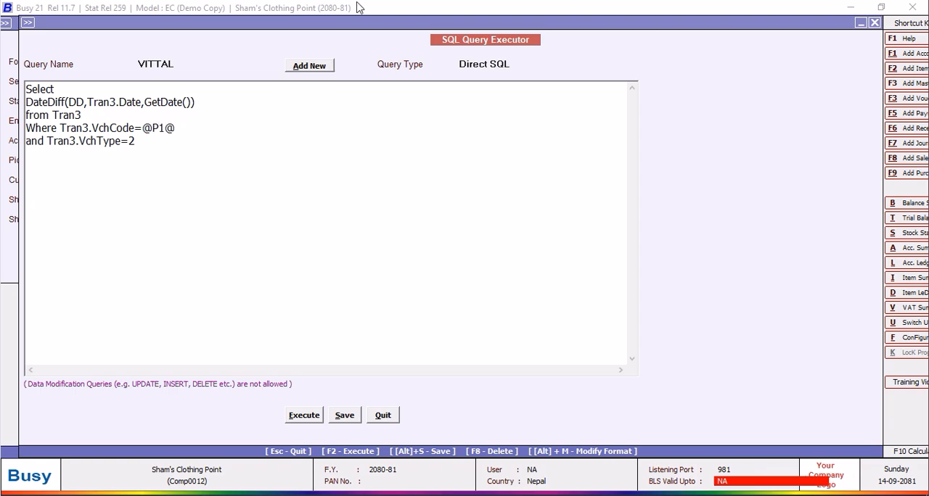
# Set the VITTAL query's type to Custom Column, save the query and close the query executor.
pyautogui.click(512, 66)
pyautogui.click(633, 159)
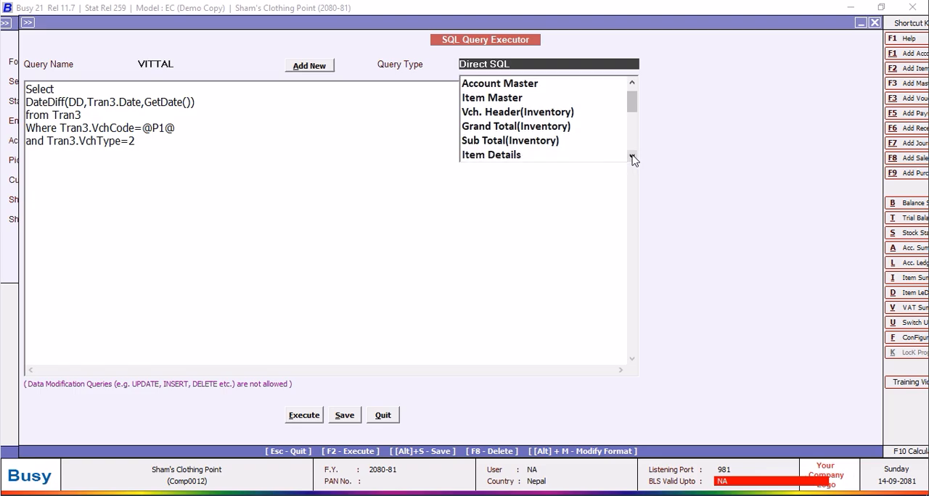
pyautogui.moveTo(630, 105); pyautogui.dragTo(635, 160)
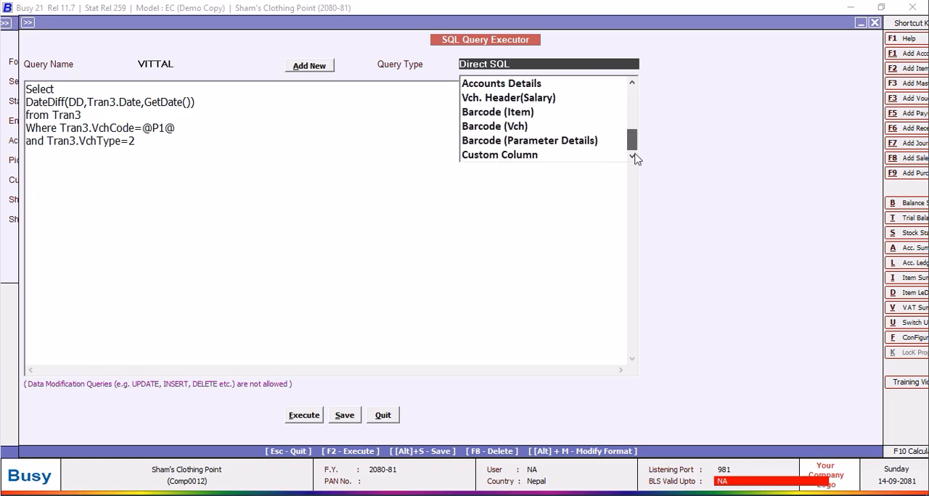
pyautogui.click(532, 155)
pyautogui.click(343, 415)
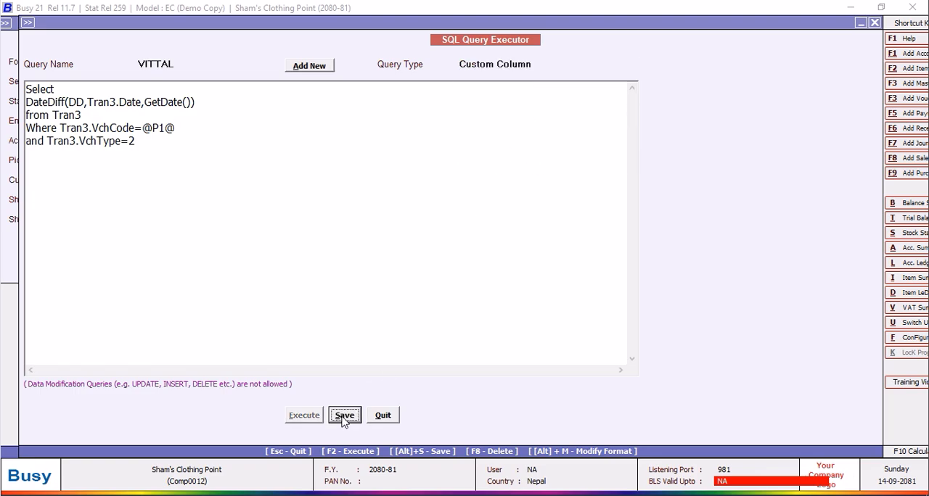
pyautogui.click(540, 279)
pyautogui.click(385, 420)
# Open the account ledger's custom columns, edit the PENDING DAYS field and switch its value source to SQL Query.
pyautogui.click(197, 253)
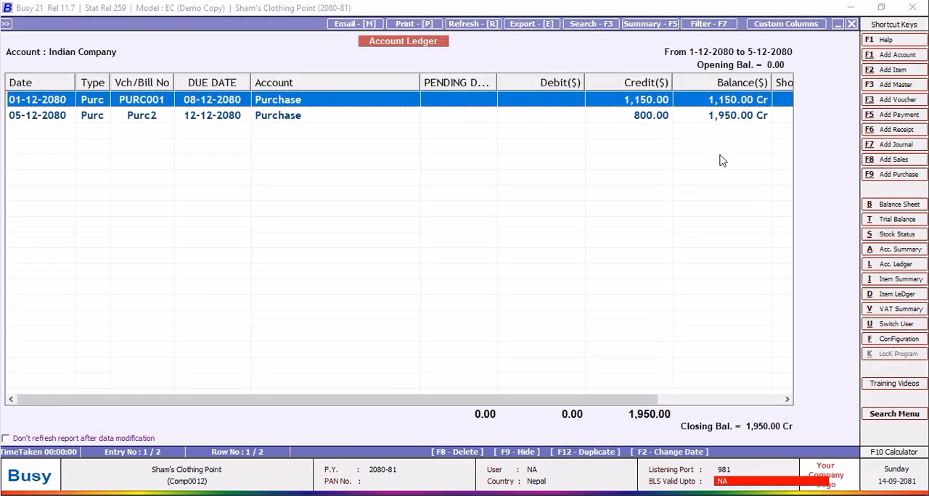
pyautogui.click(794, 24)
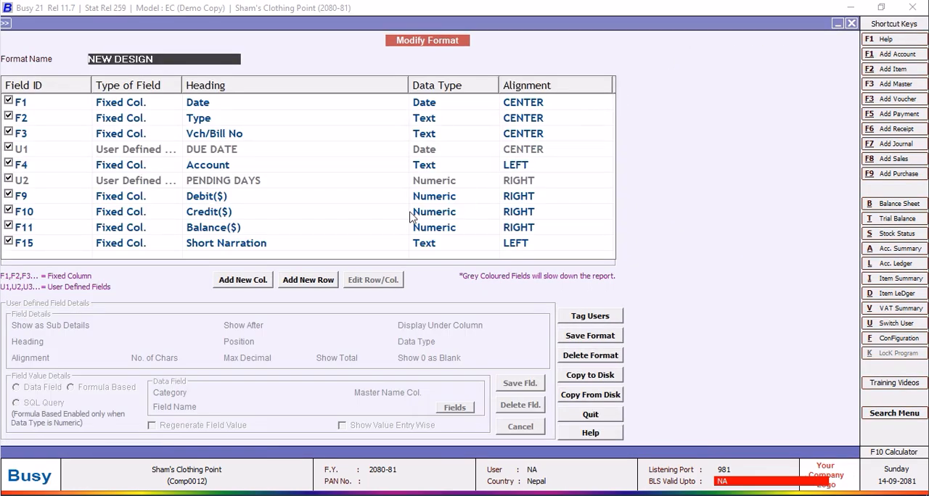
pyautogui.click(217, 182)
pyautogui.click(377, 282)
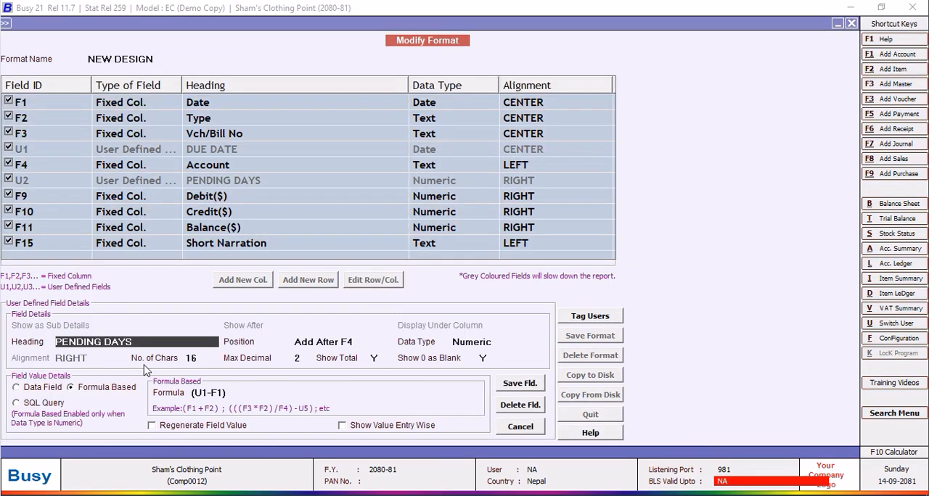
pyautogui.click(17, 404)
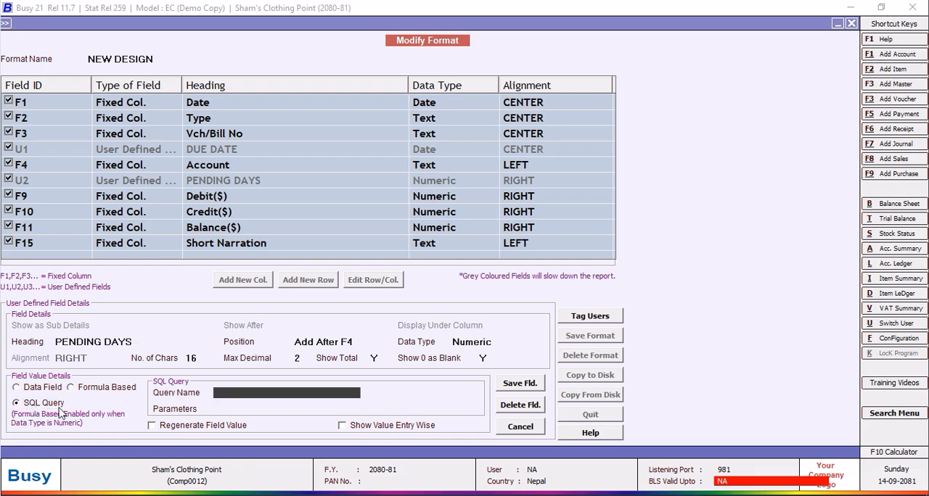
pyautogui.click(212, 396)
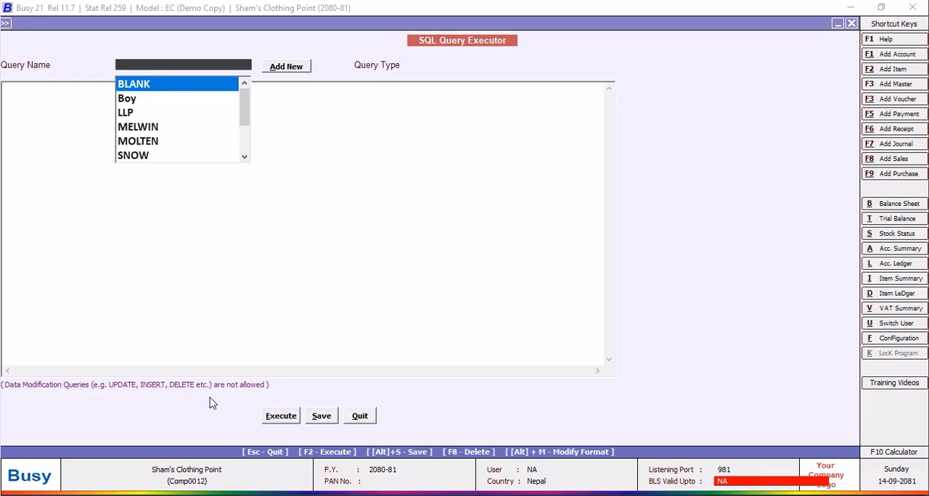
pyautogui.moveTo(244, 116); pyautogui.dragTo(244, 149)
pyautogui.click(360, 418)
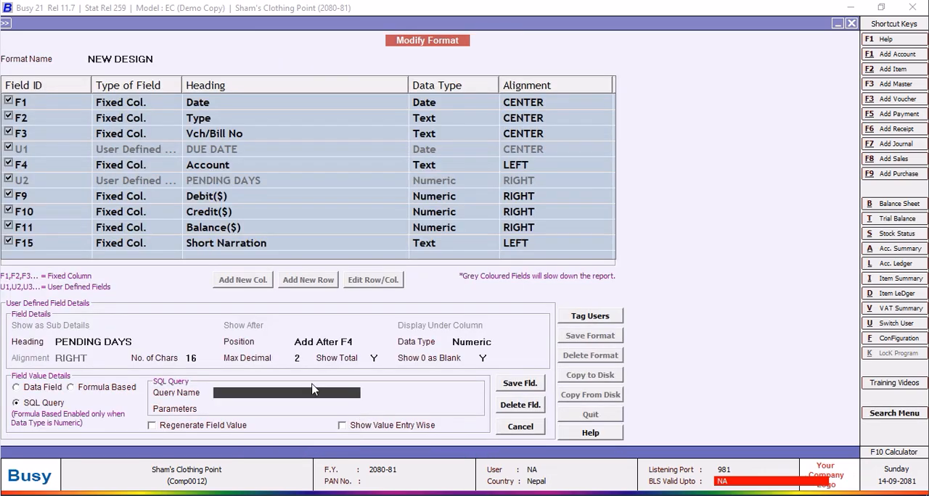
# Assign the VITTAL query with parameter VC to the PENDING DAYS field and save the field.
pyautogui.write('VITTAL')
pyautogui.press('Return')
pyautogui.write('VC')
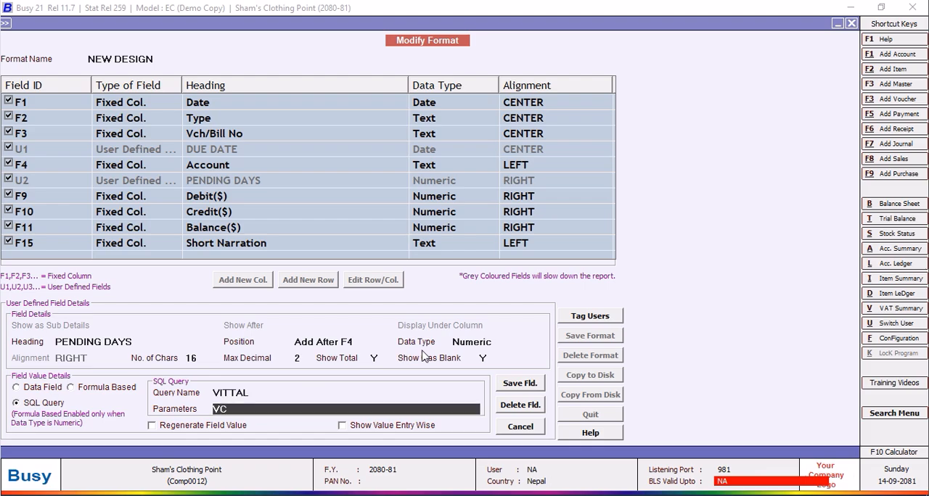
pyautogui.click(522, 384)
pyautogui.press('Return')
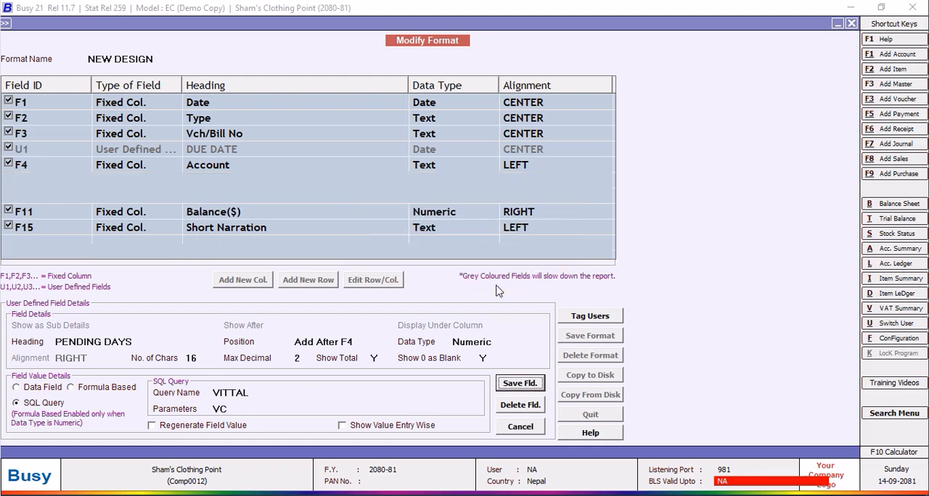
# Save the NEW DESIGN format, then close the account ledger and generate it again.
pyautogui.click(579, 338)
pyautogui.click(502, 285)
pyautogui.click(547, 286)
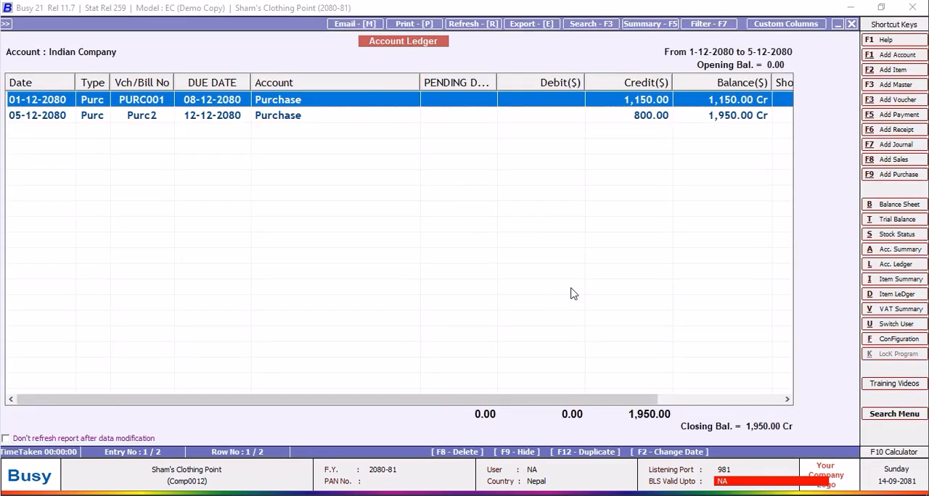
pyautogui.click(851, 24)
pyautogui.click(254, 194)
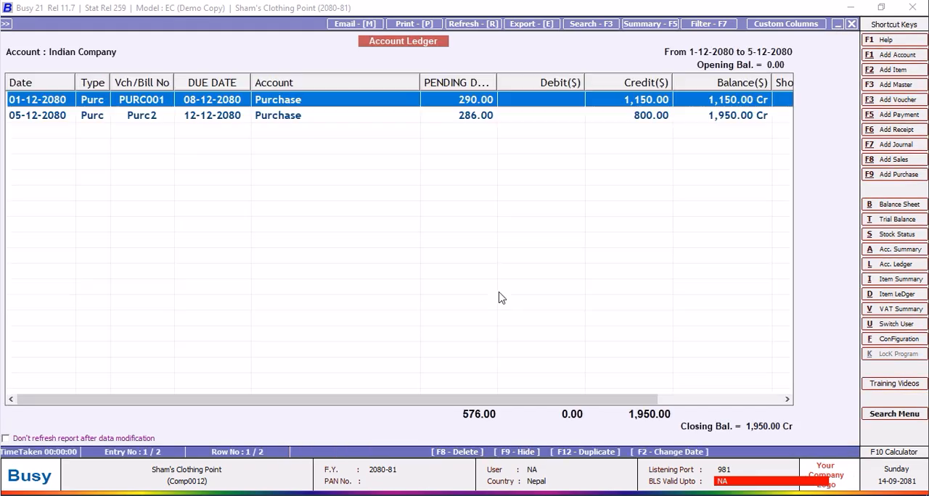
# Widen the PENDING DAYS, Date and Type columns of the ledger and view its remaining columns.
pyautogui.moveTo(498, 82); pyautogui.dragTo(516, 82)
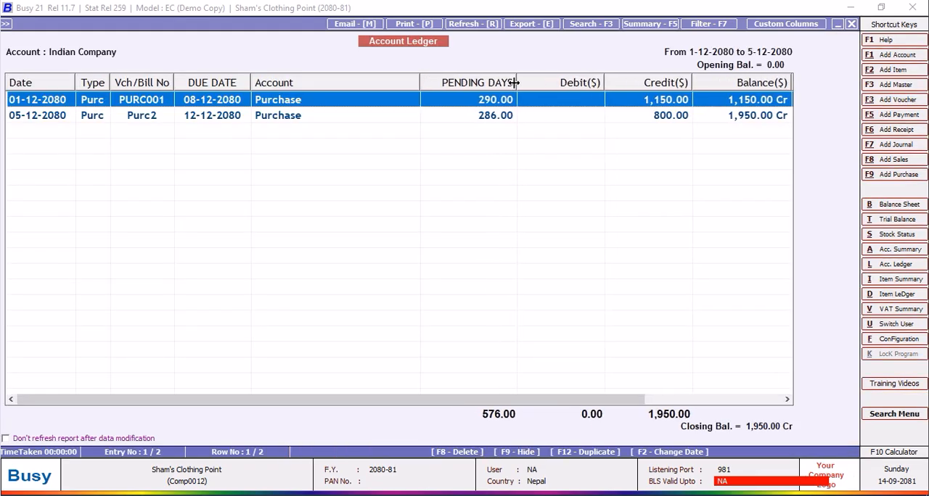
pyautogui.click(490, 118)
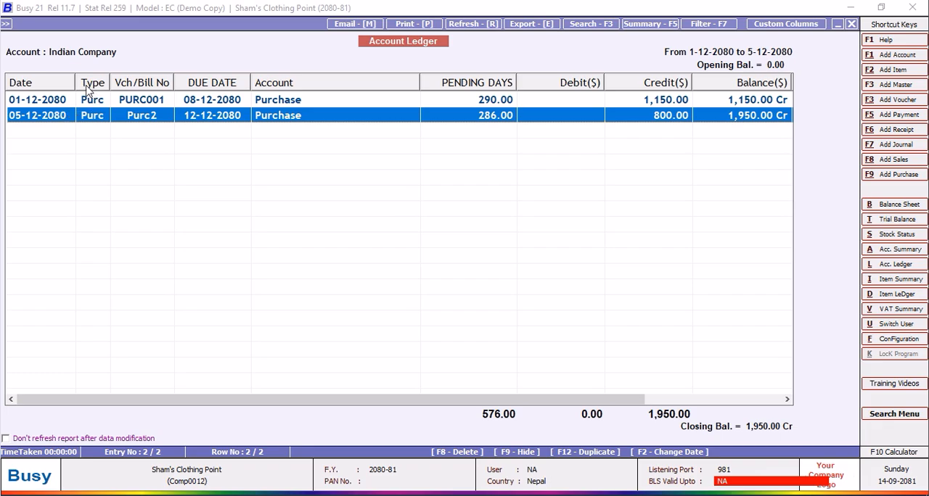
pyautogui.moveTo(76, 78); pyautogui.dragTo(137, 77)
pyautogui.moveTo(81, 78); pyautogui.dragTo(142, 79)
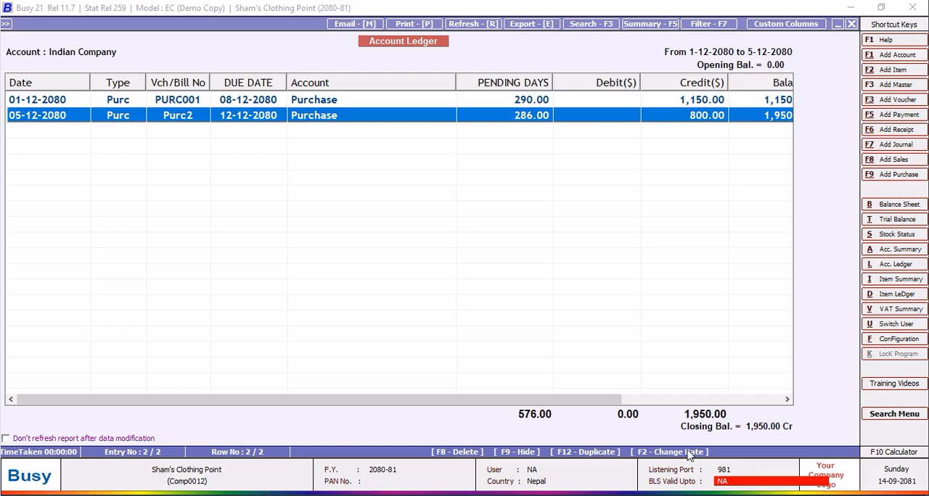
pyautogui.moveTo(621, 400); pyautogui.dragTo(782, 401)
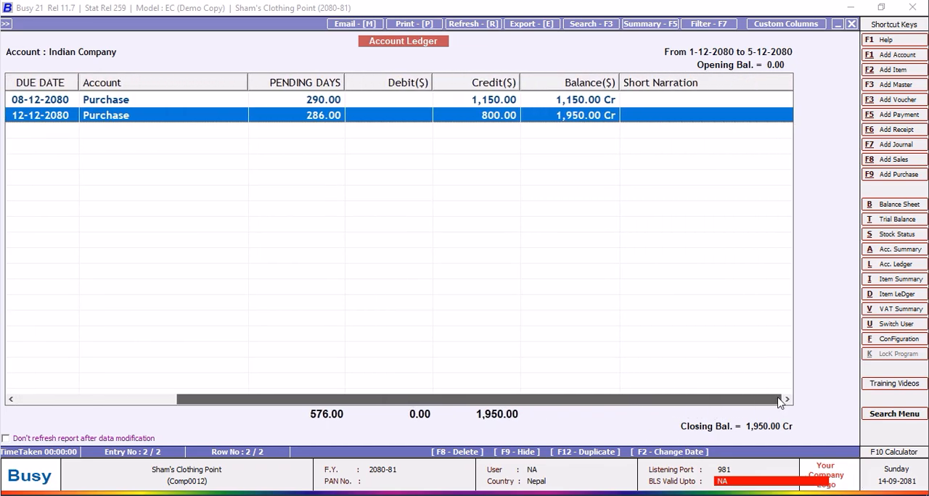